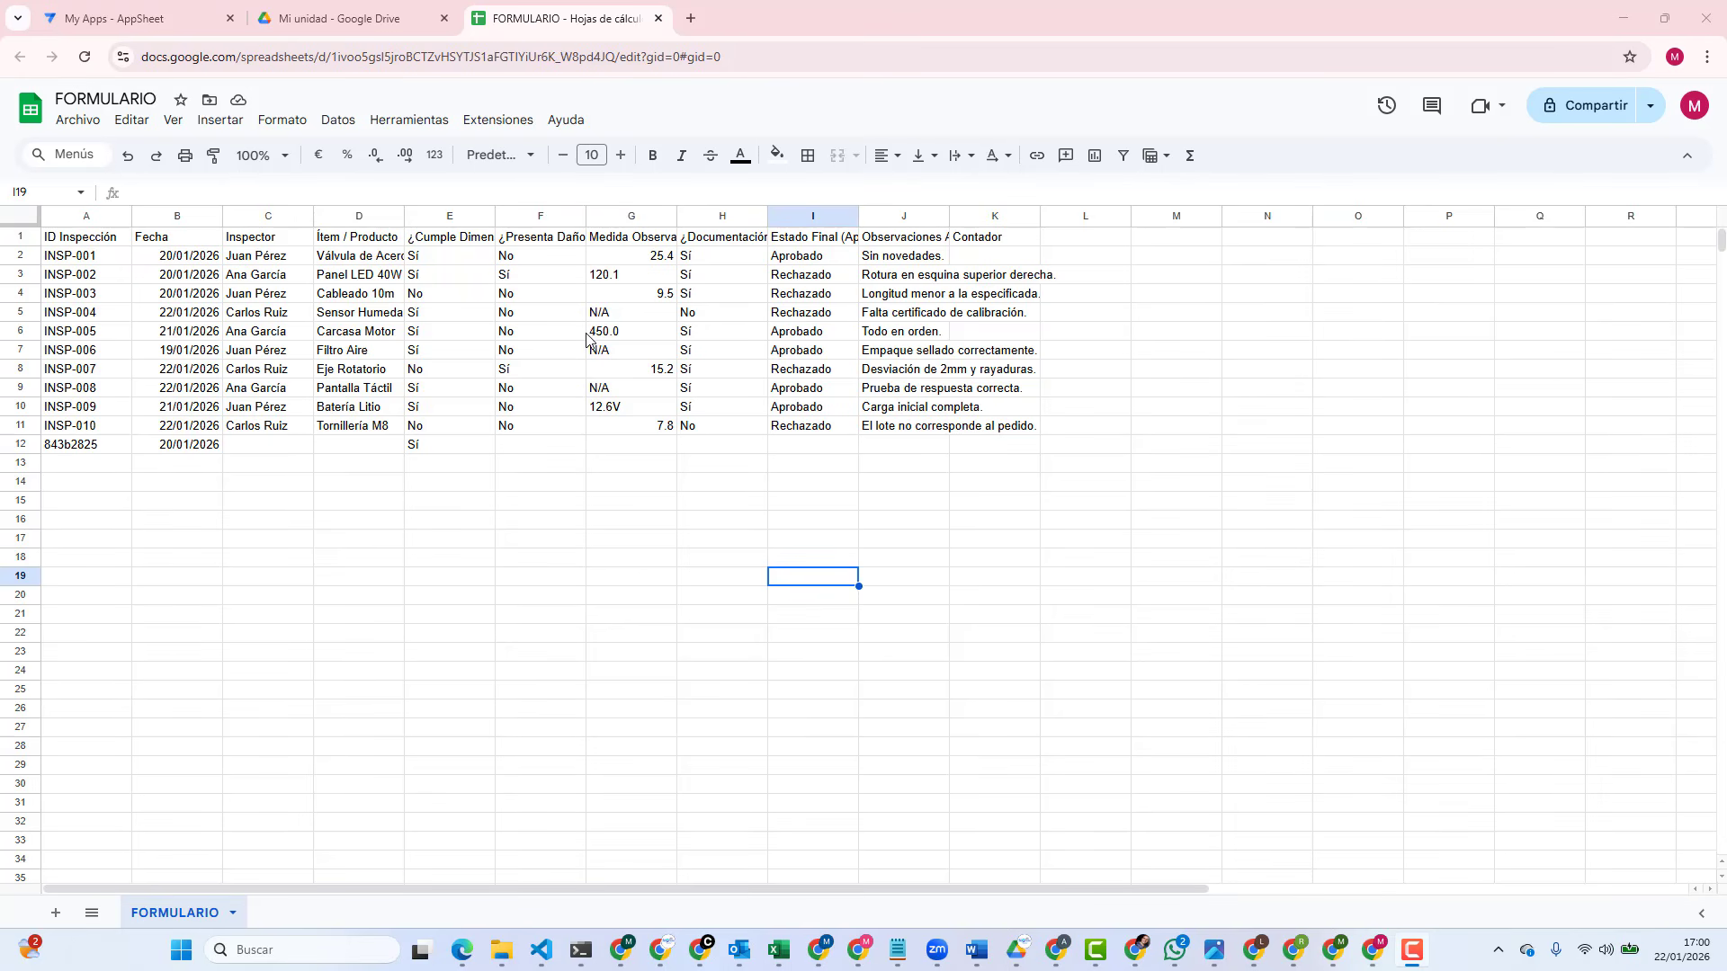
Step: Create an AppSheet application from the FORMULARIO spreadsheet and dismiss the welcome dialog
left_click(497, 120)
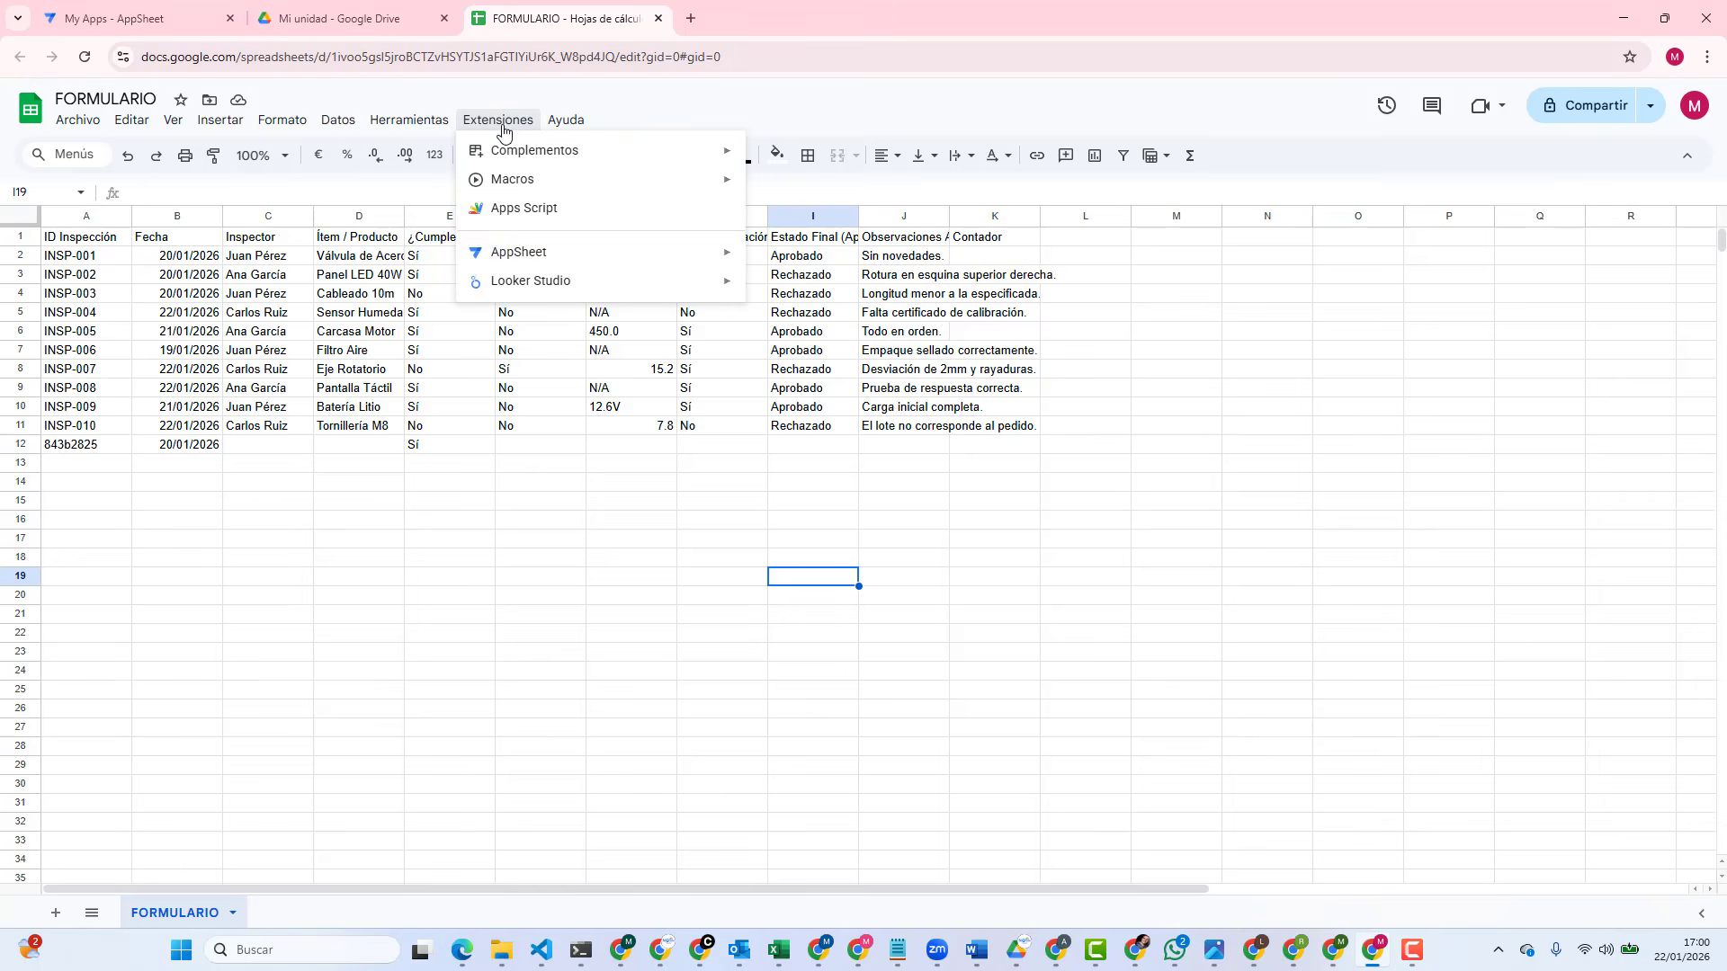
mouse_move(553, 263)
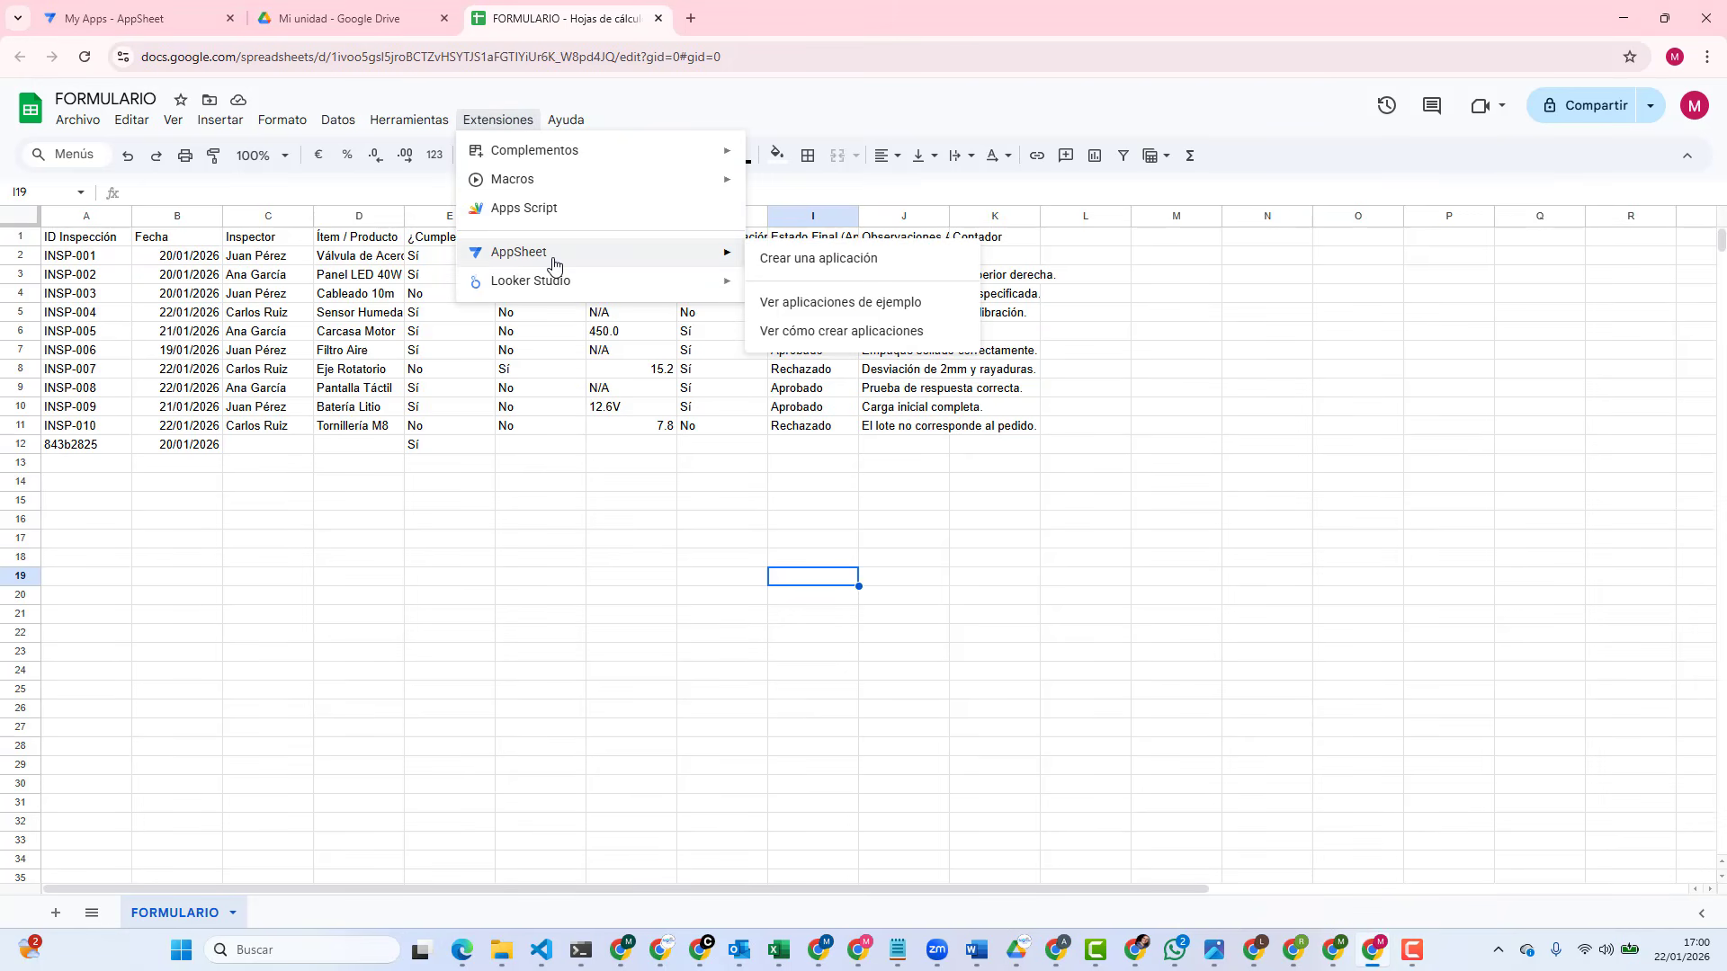
left_click(835, 260)
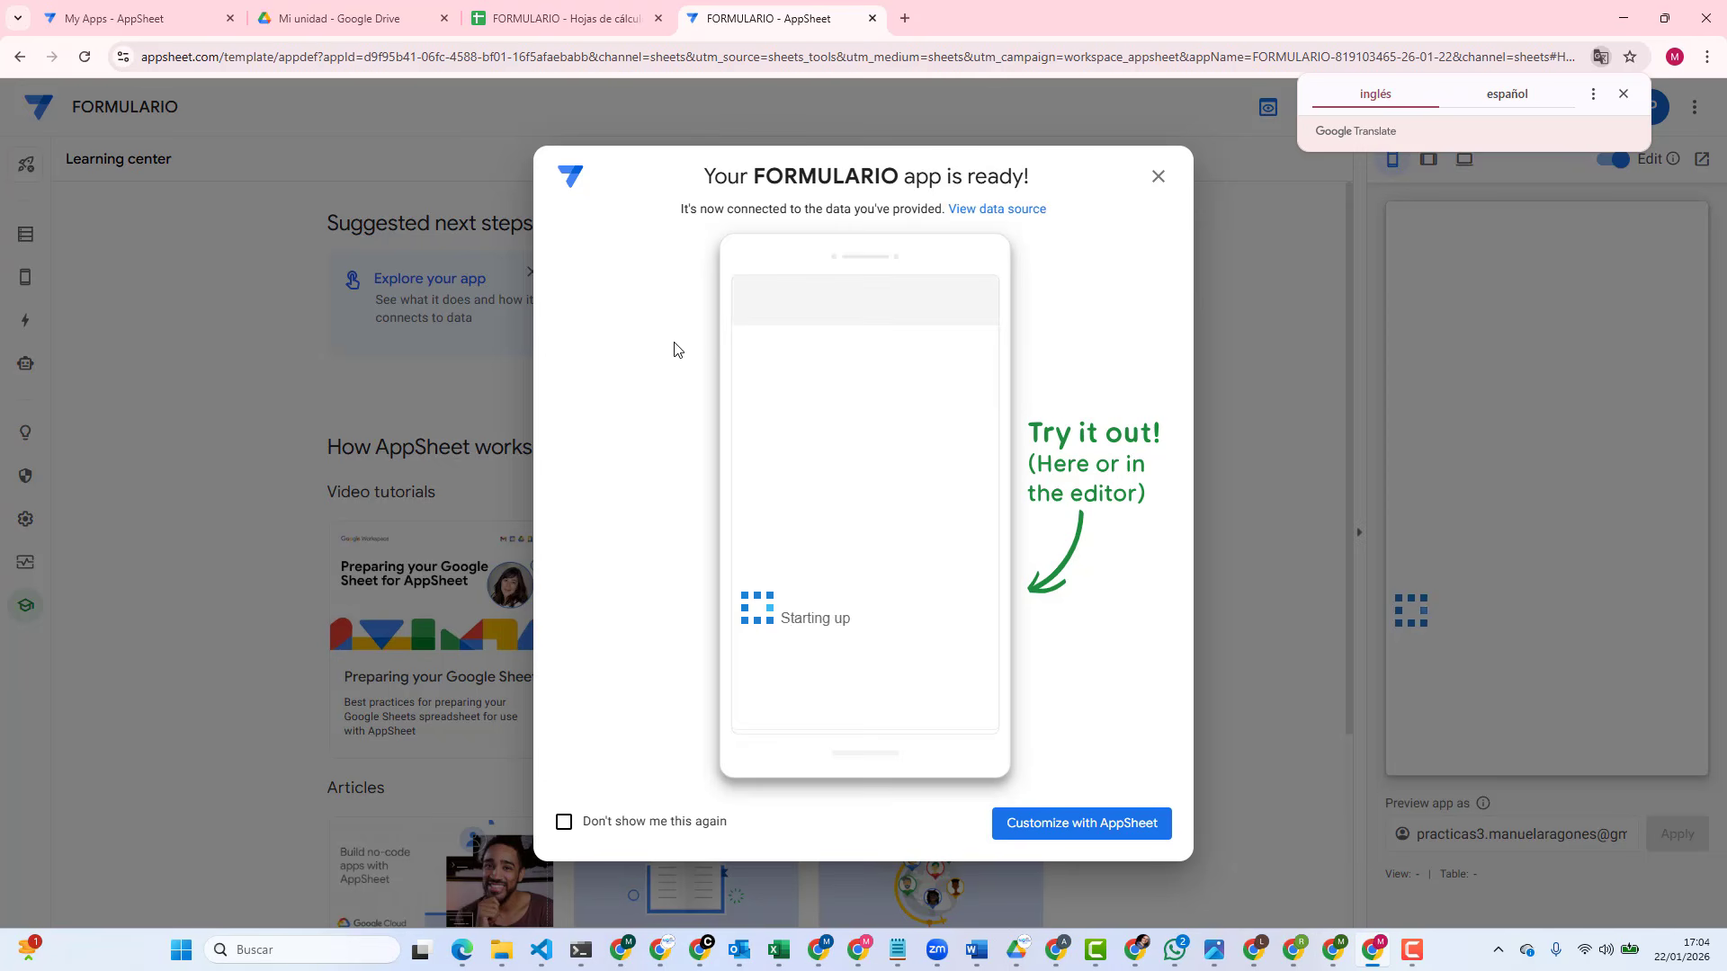
left_click(1156, 176)
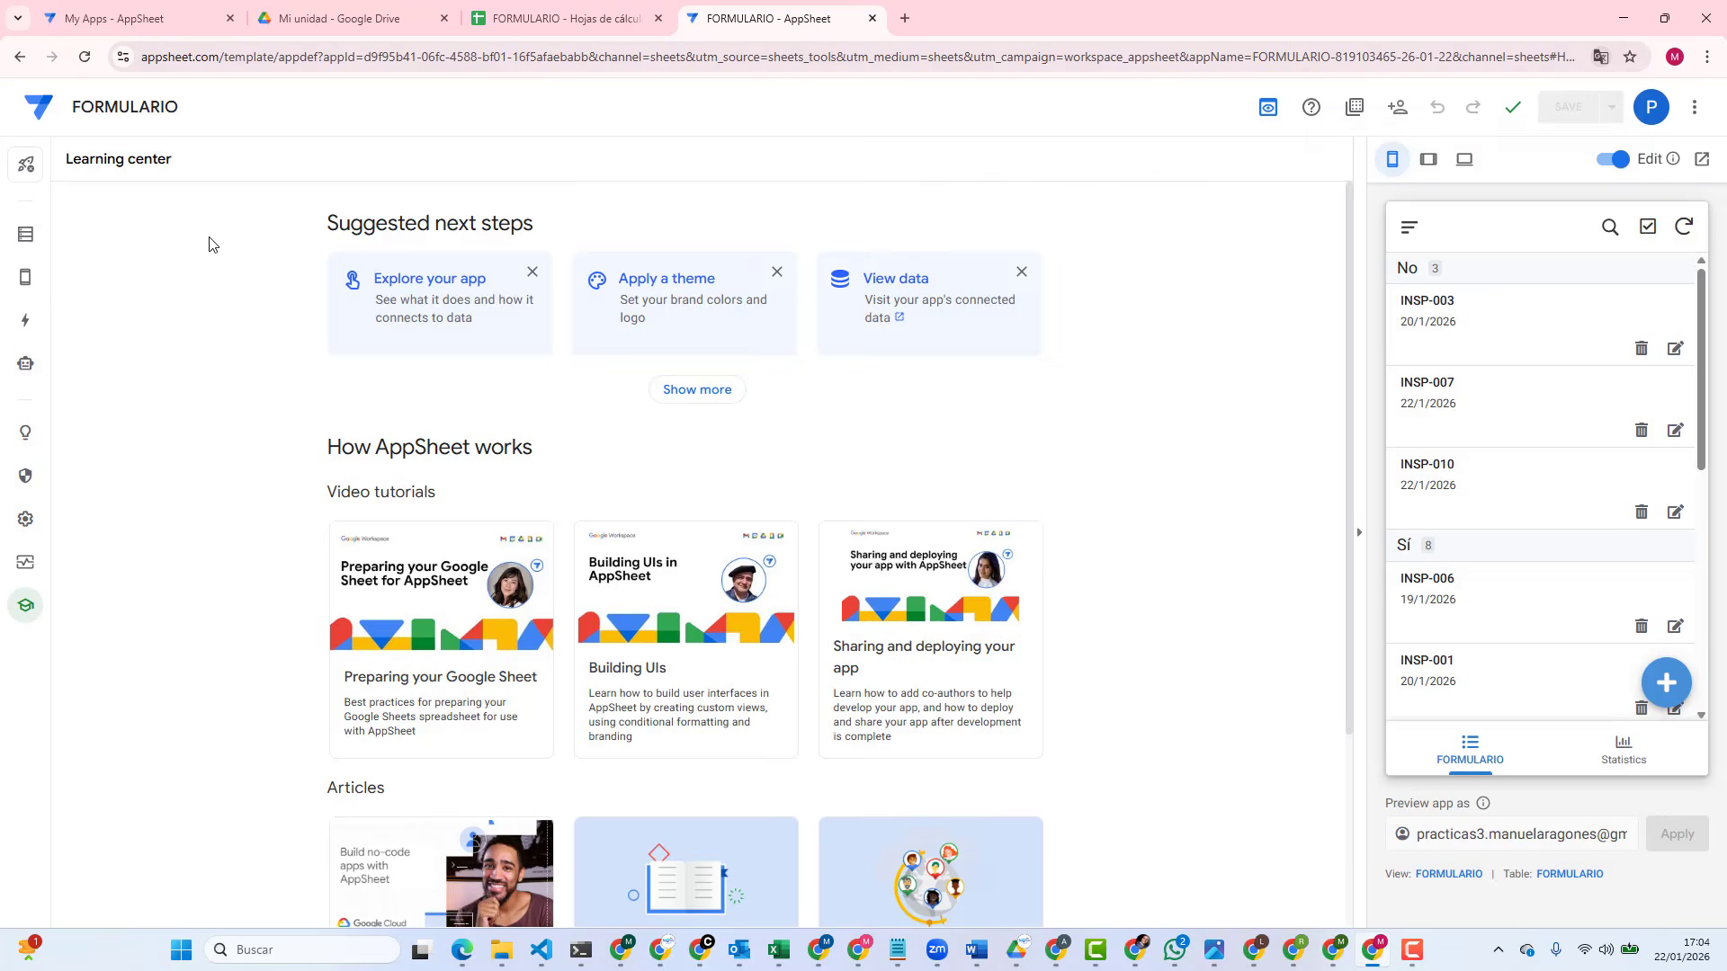
Step: Review the FORMULARIO table's columns and the Enum settings of "¿Cumple Dimensiones? (Sí/No)"
left_click(18, 232)
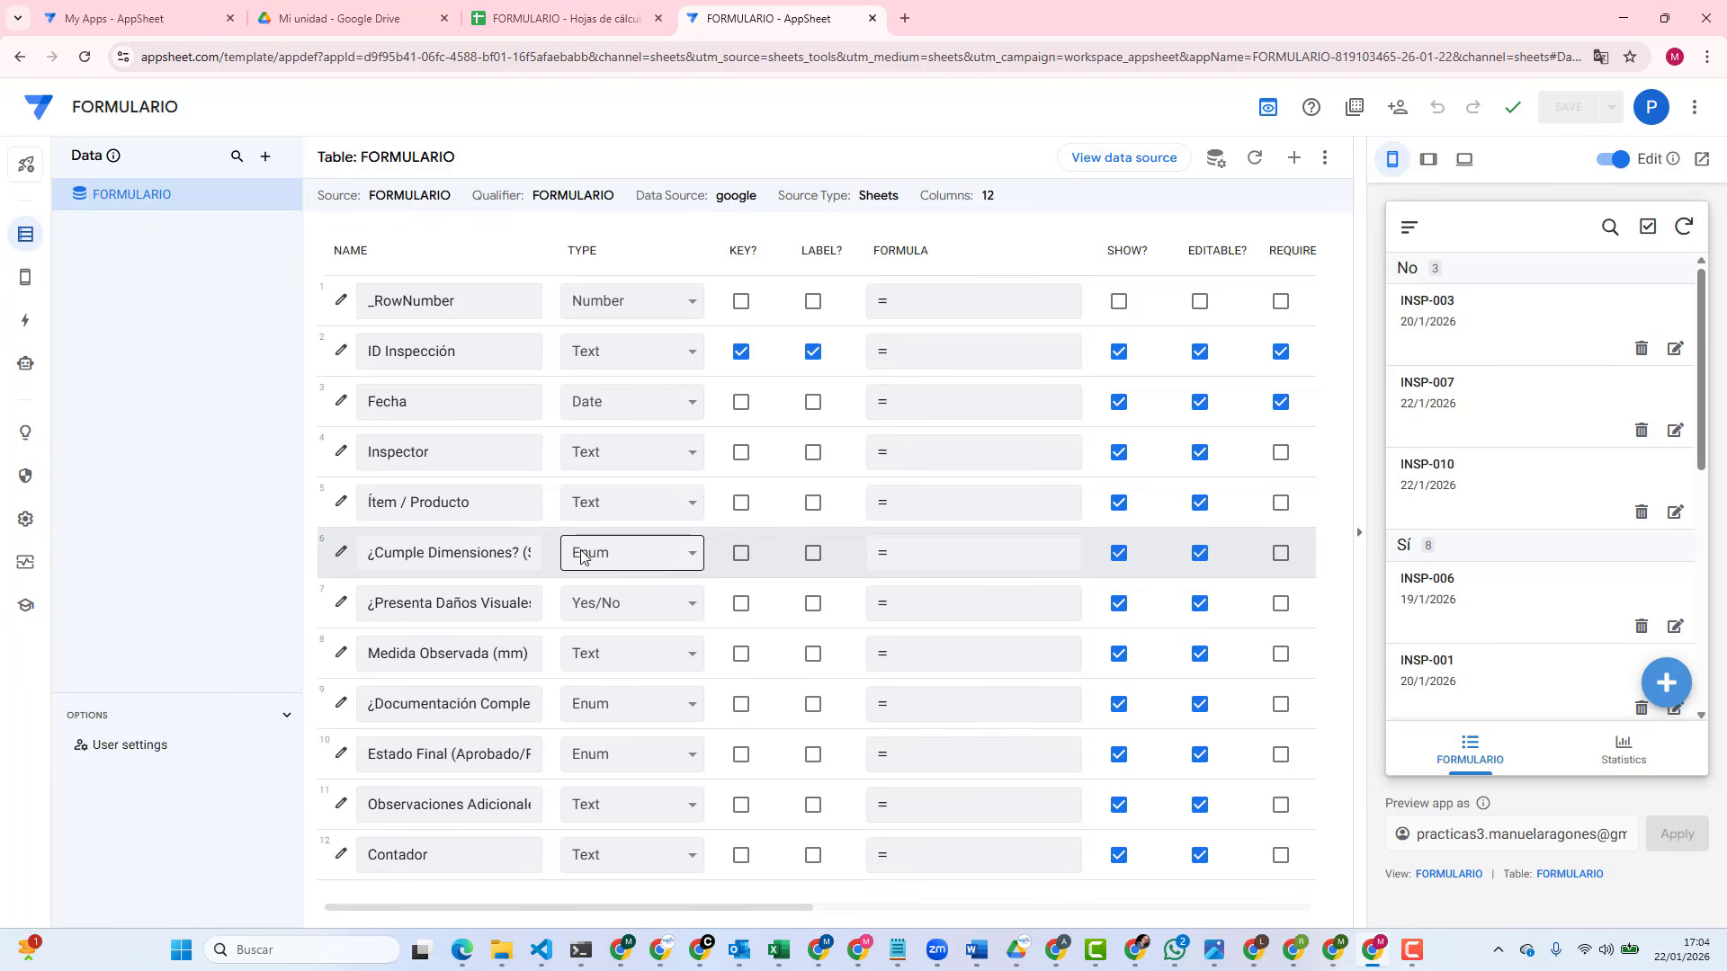
left_click(342, 552)
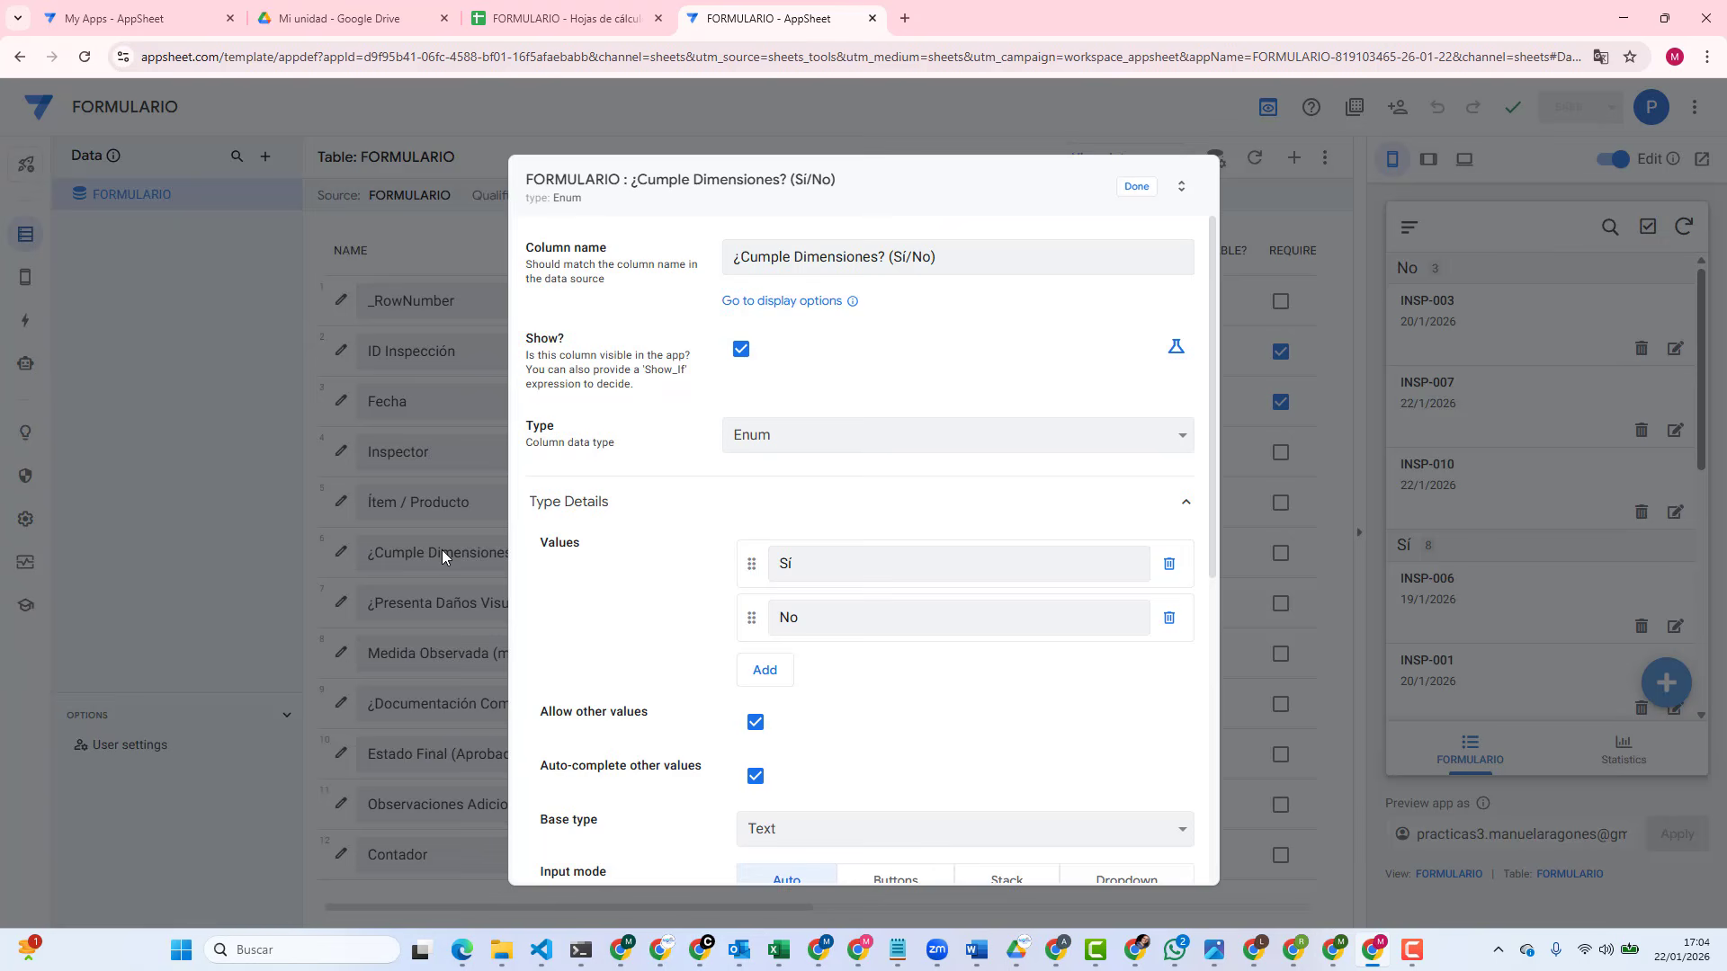
left_click(1136, 186)
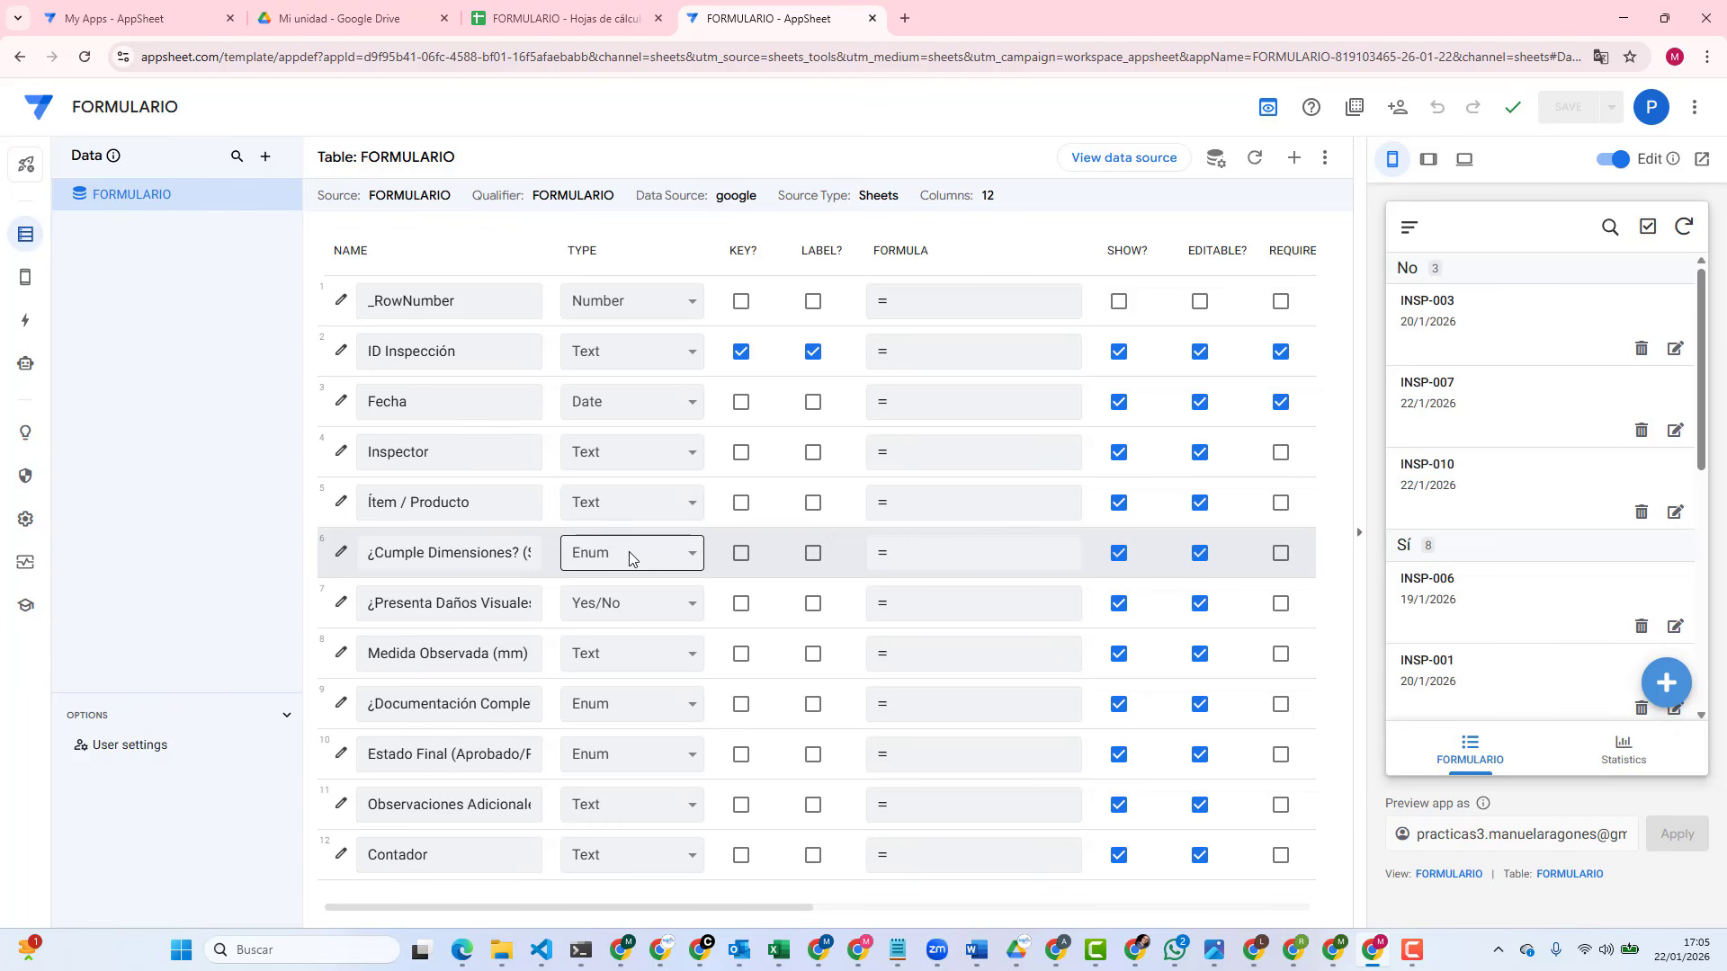
Step: Delete the Statistics view from the app's primary navigation
left_click(25, 277)
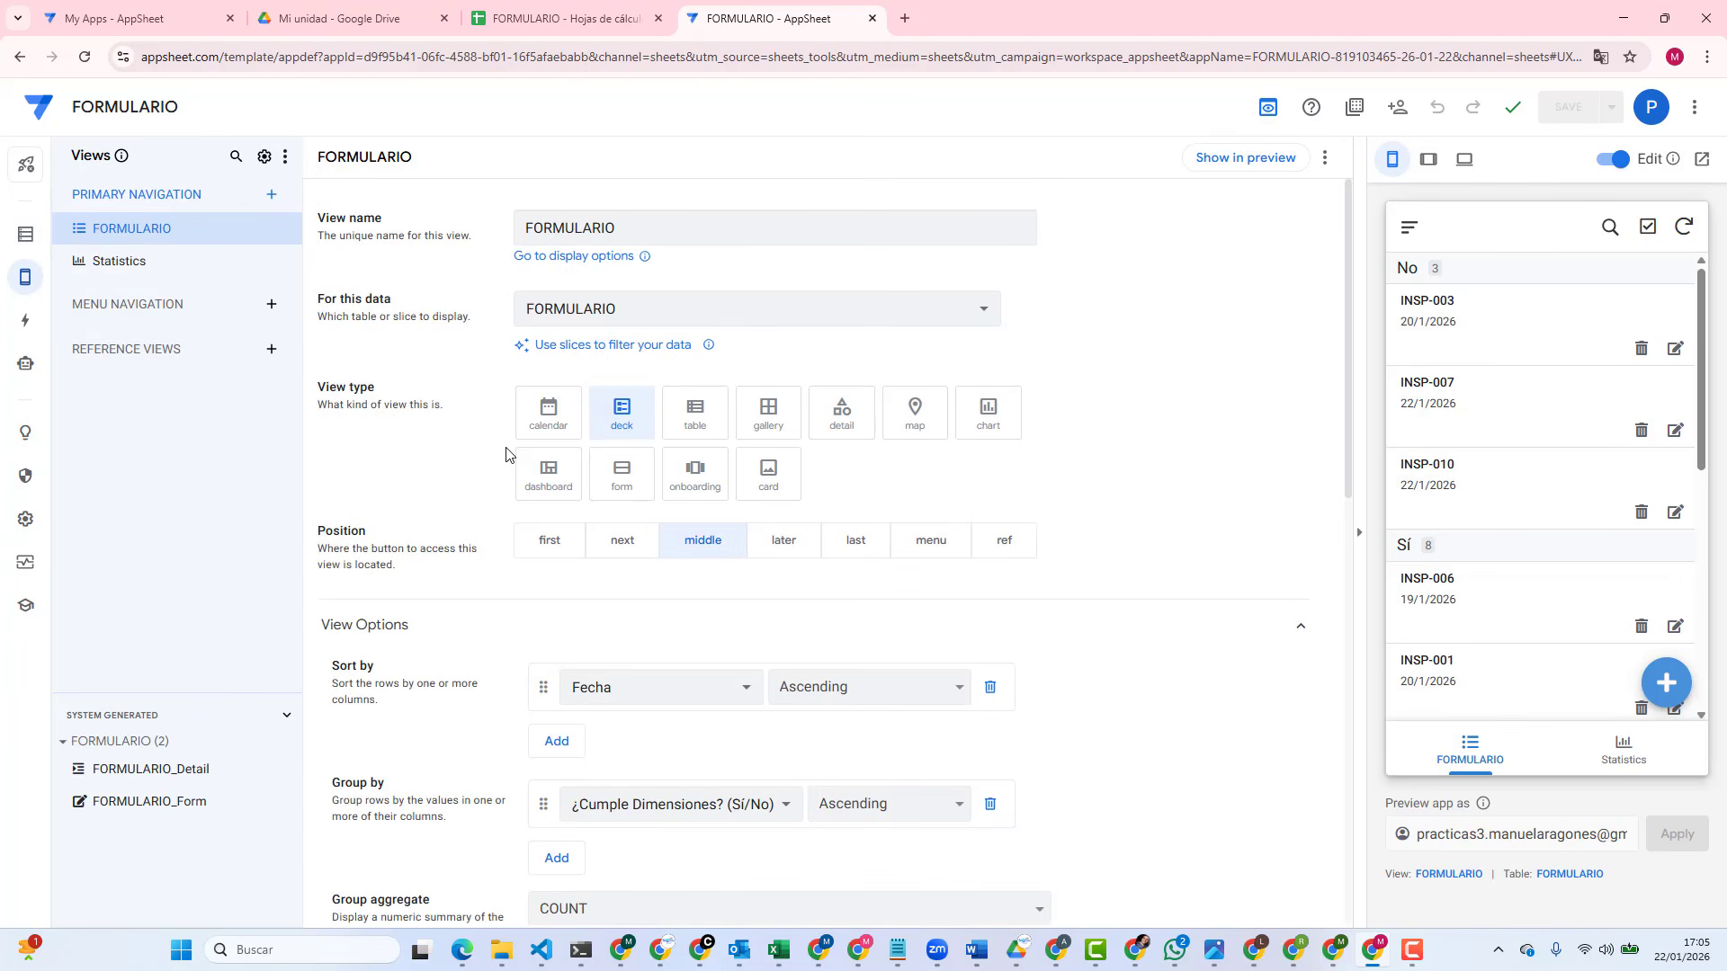
left_click(127, 260)
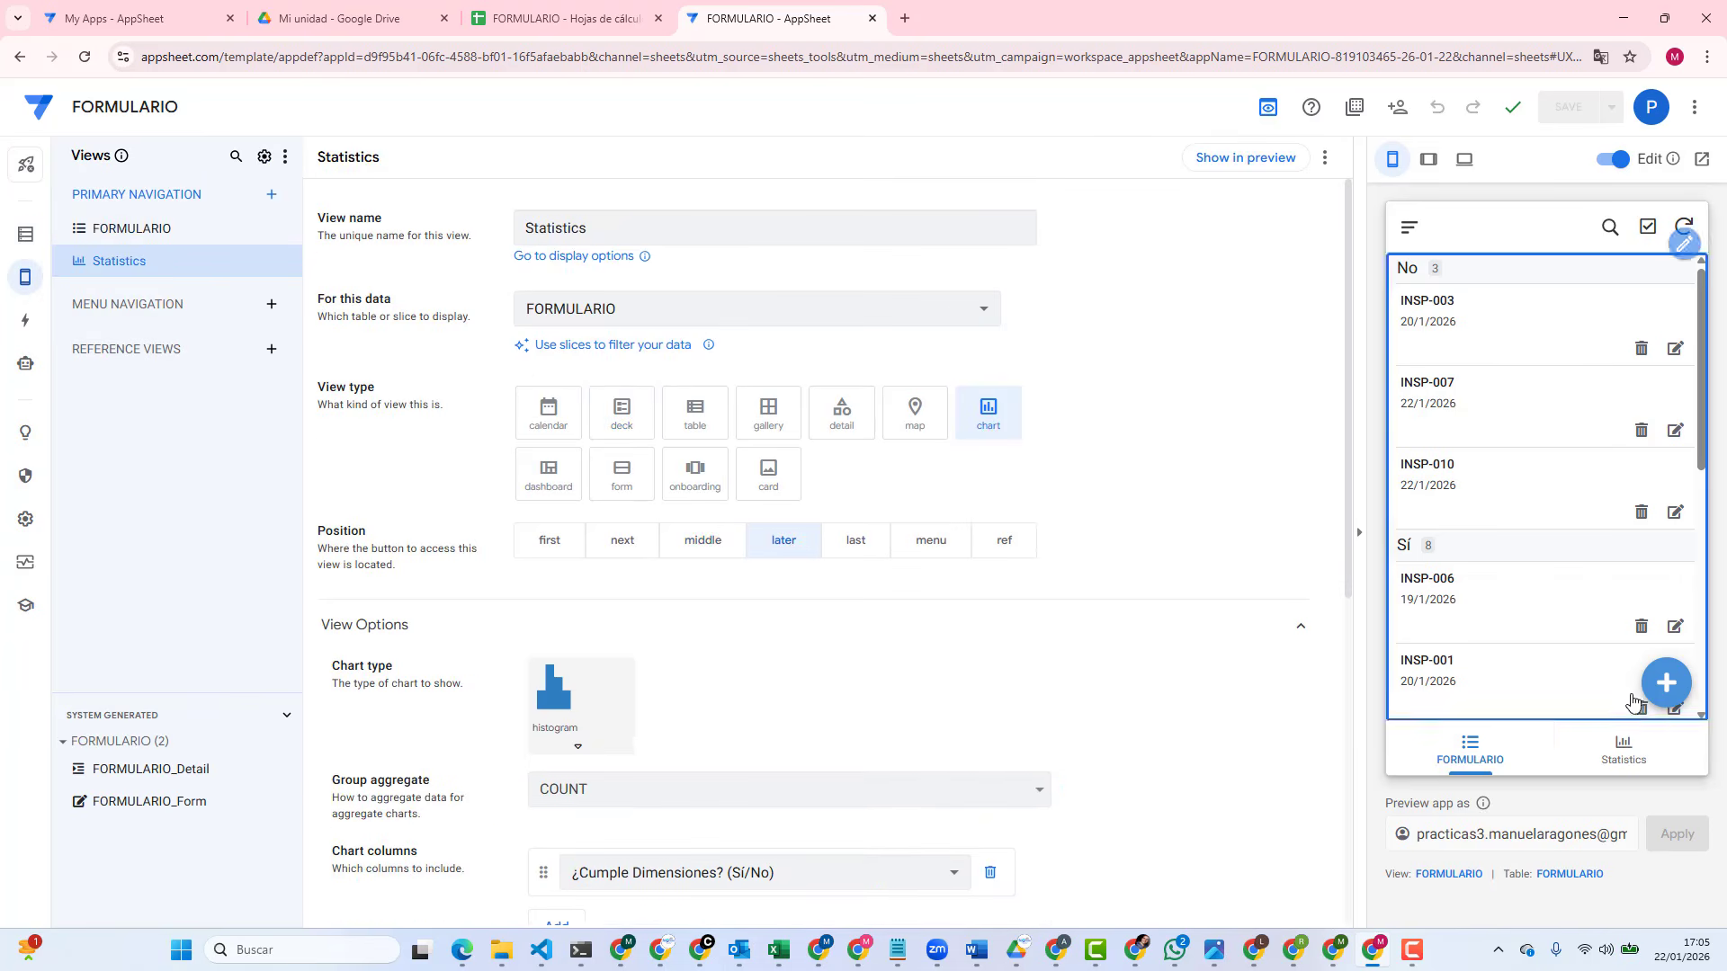
left_click(290, 263)
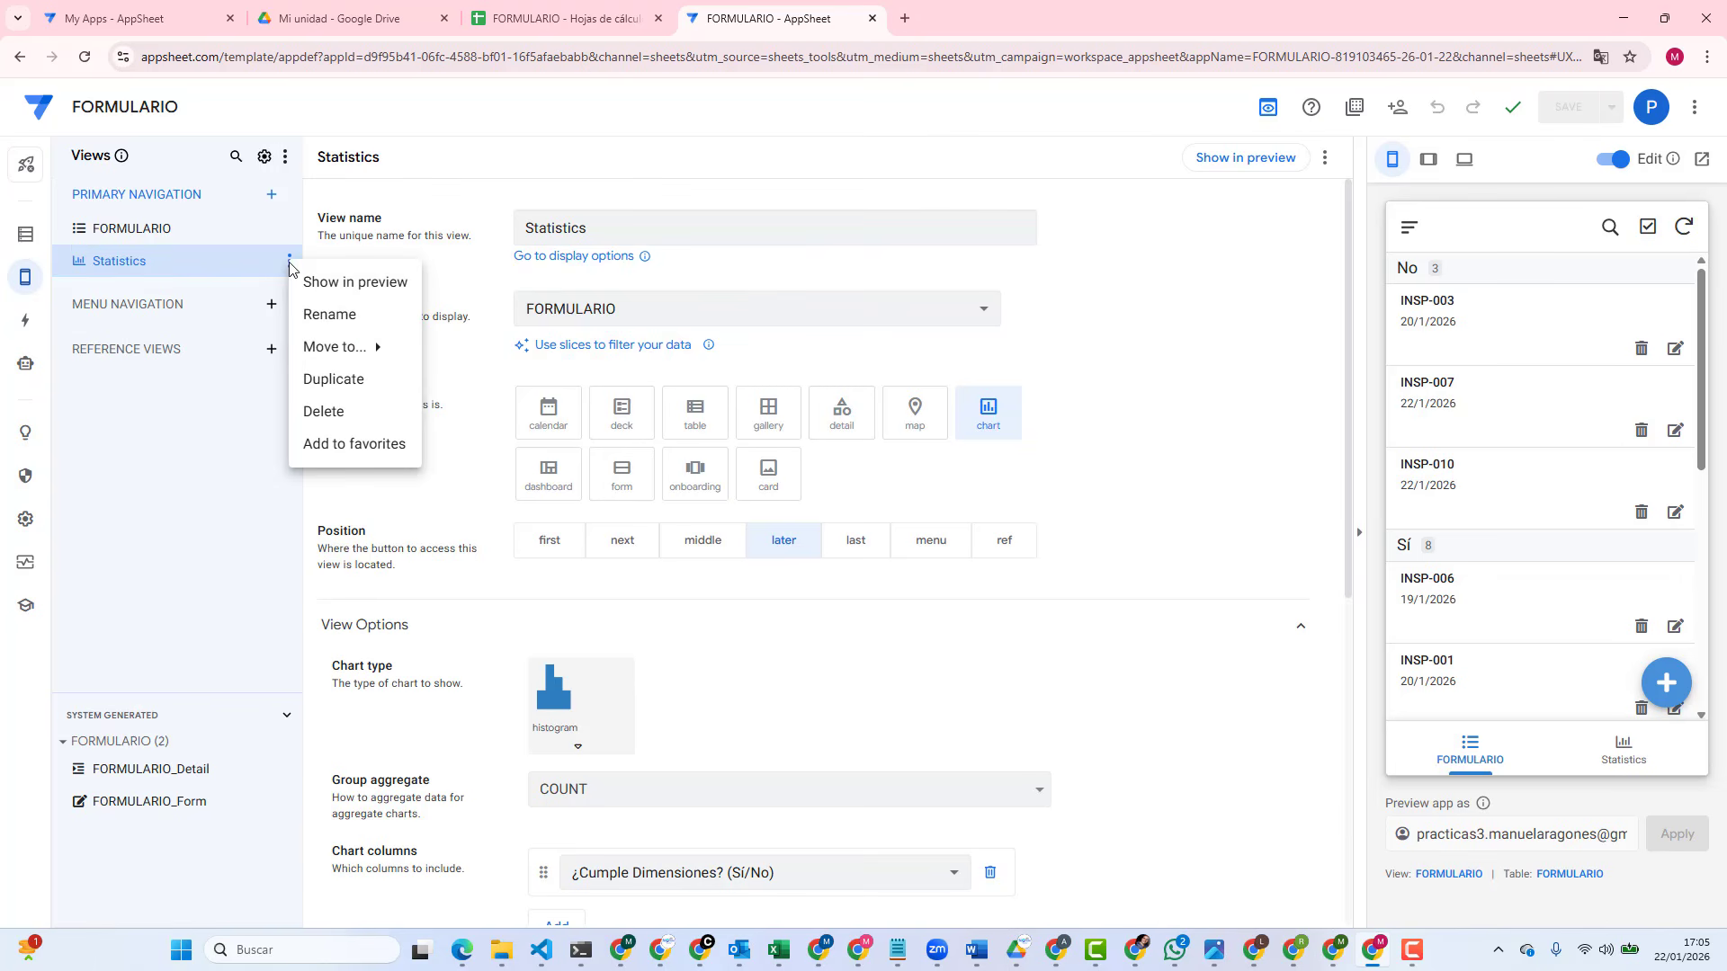
left_click(326, 411)
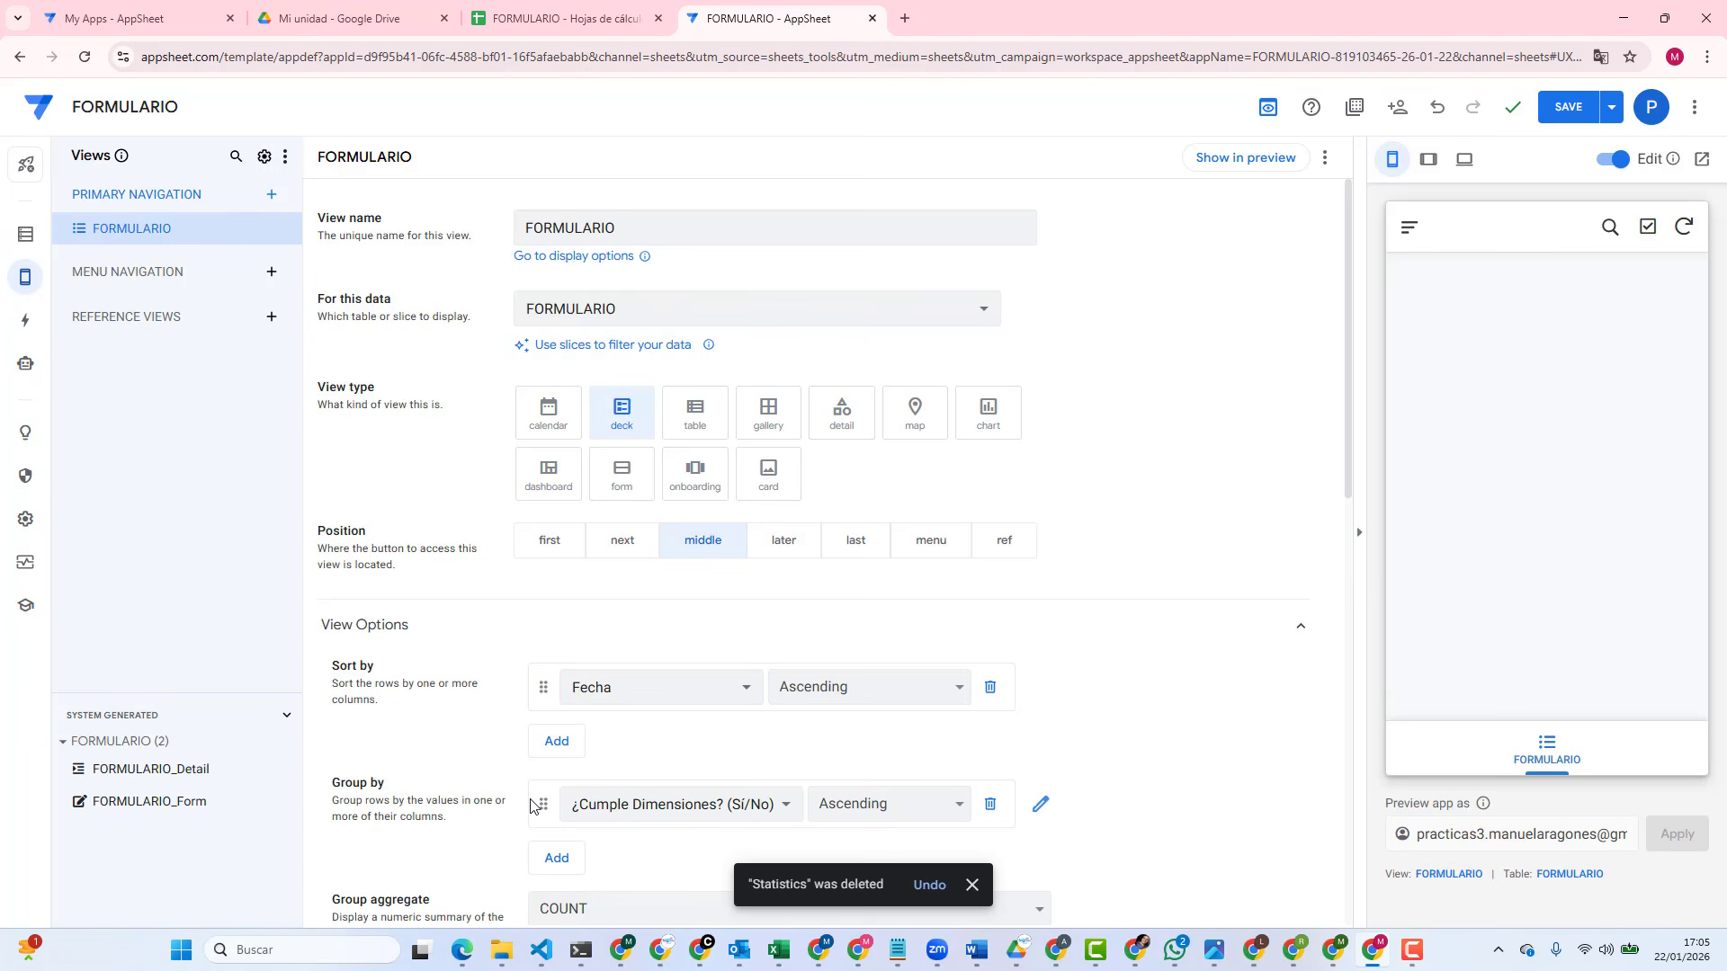
Step: Remove the "¿Cumple Dimensiones? (Sí/No)" grouping from the FORMULARIO view and save the app
scroll(967, 639, "down", 2)
left_click(989, 627)
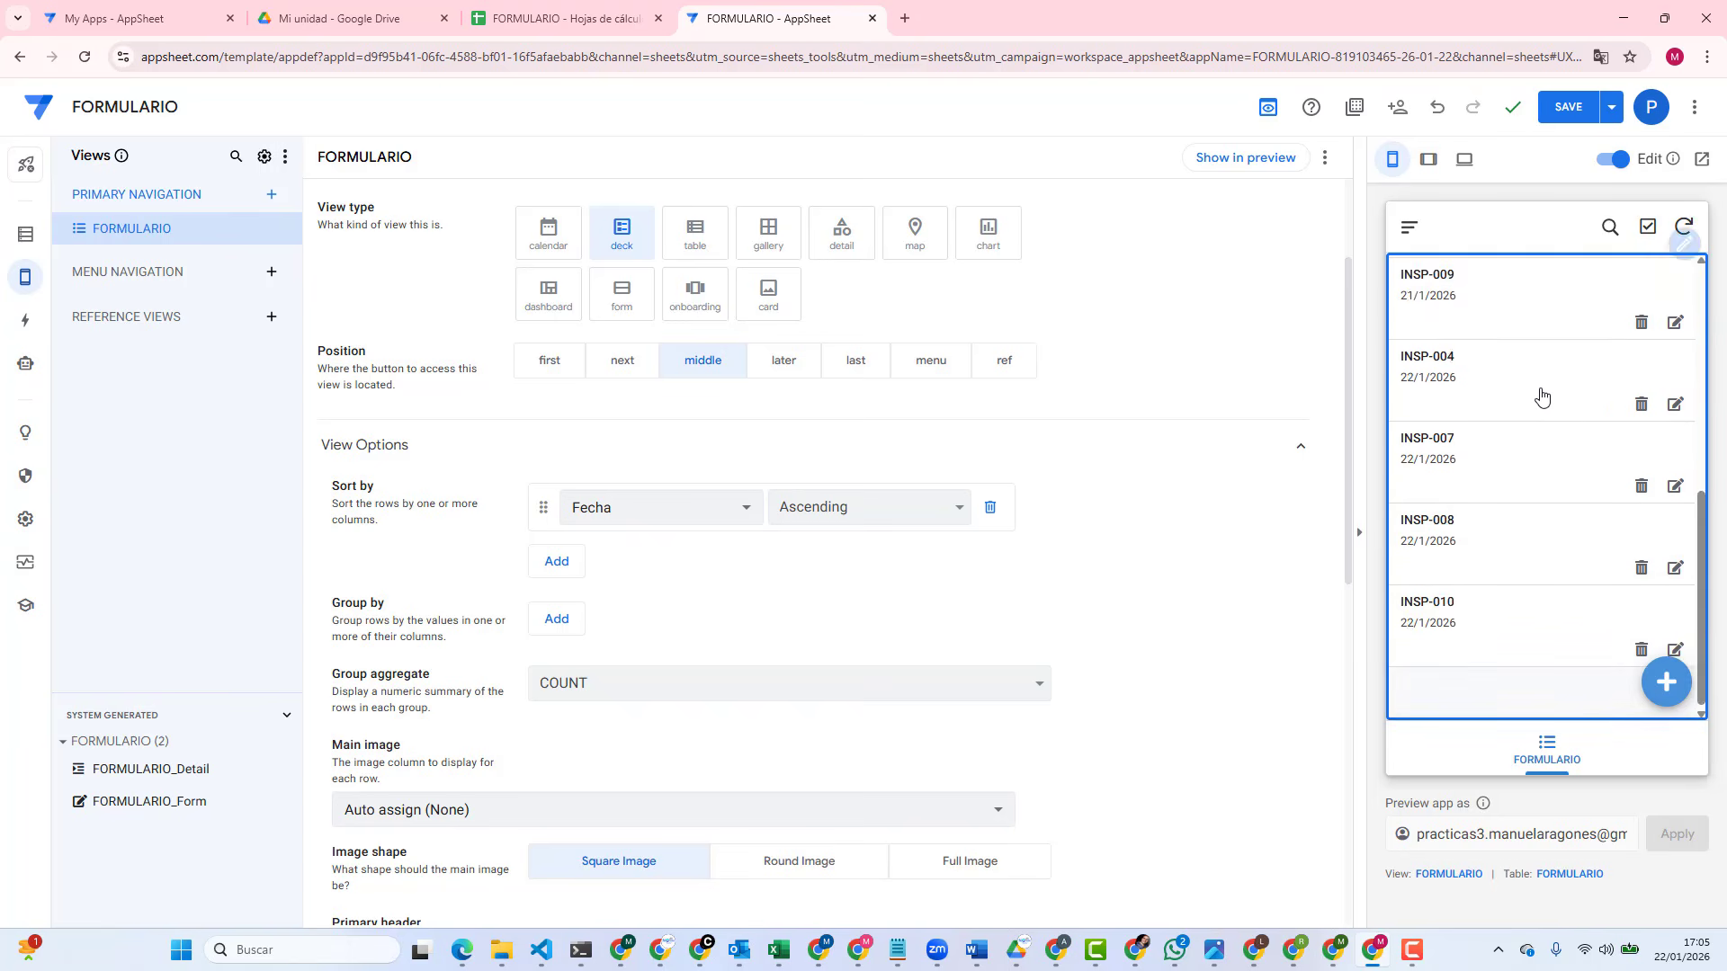
scroll(1542, 368, "up", 1)
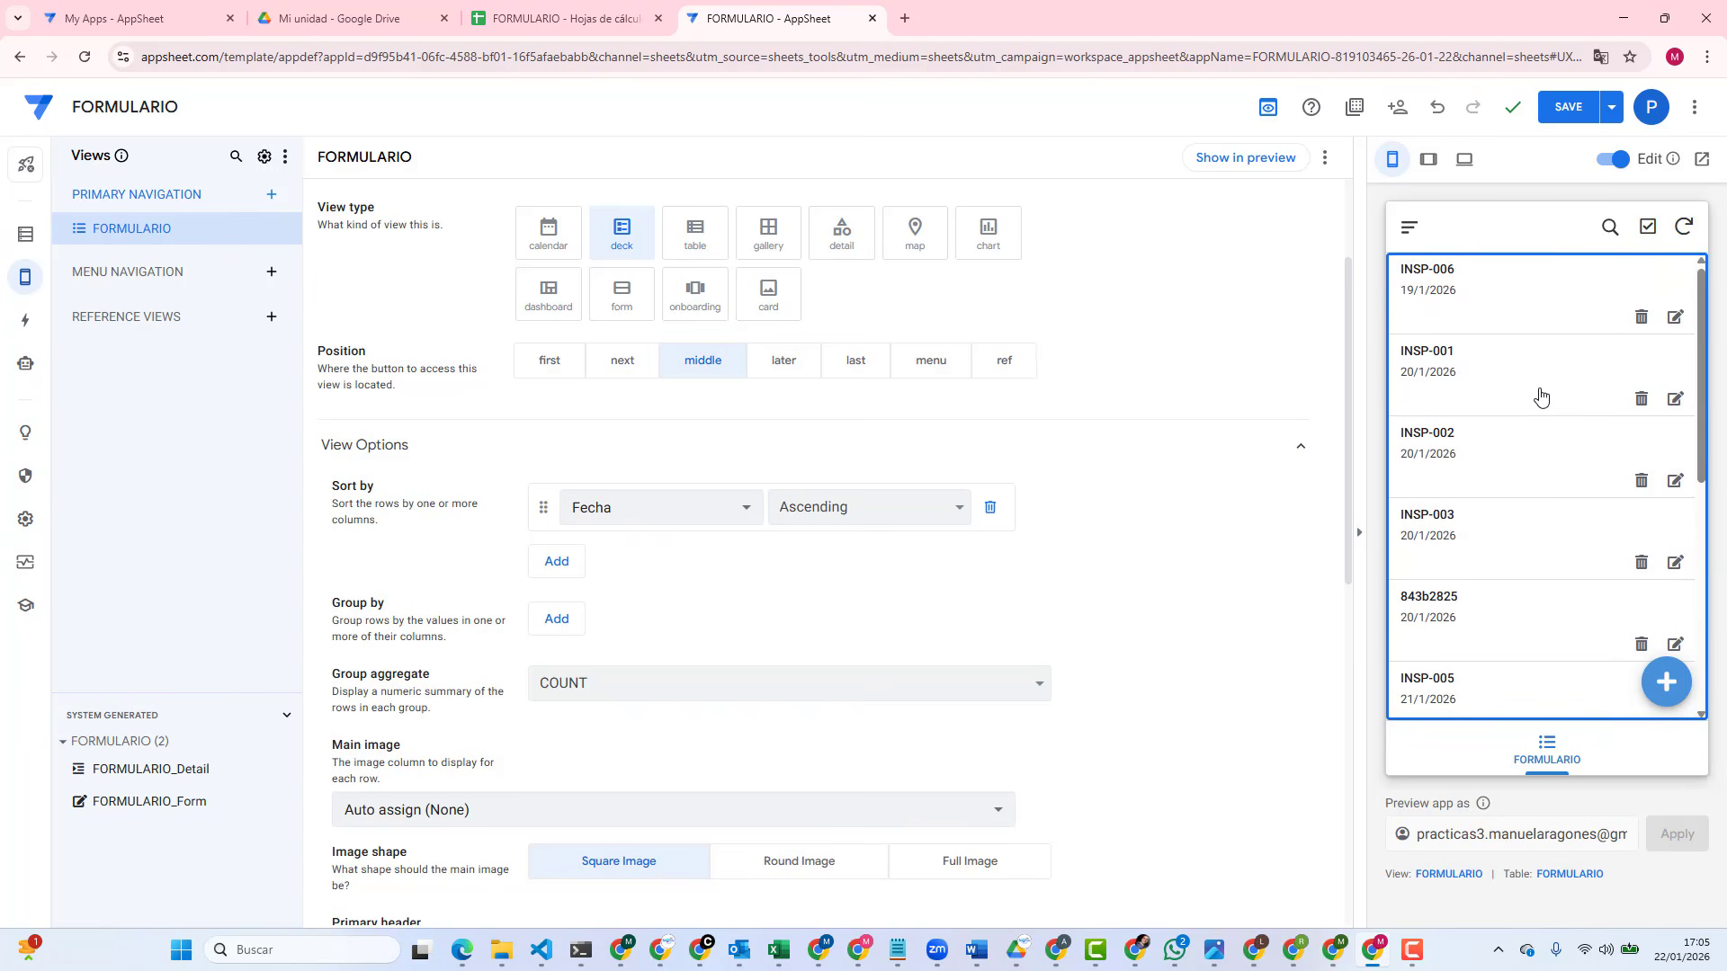
left_click(1572, 108)
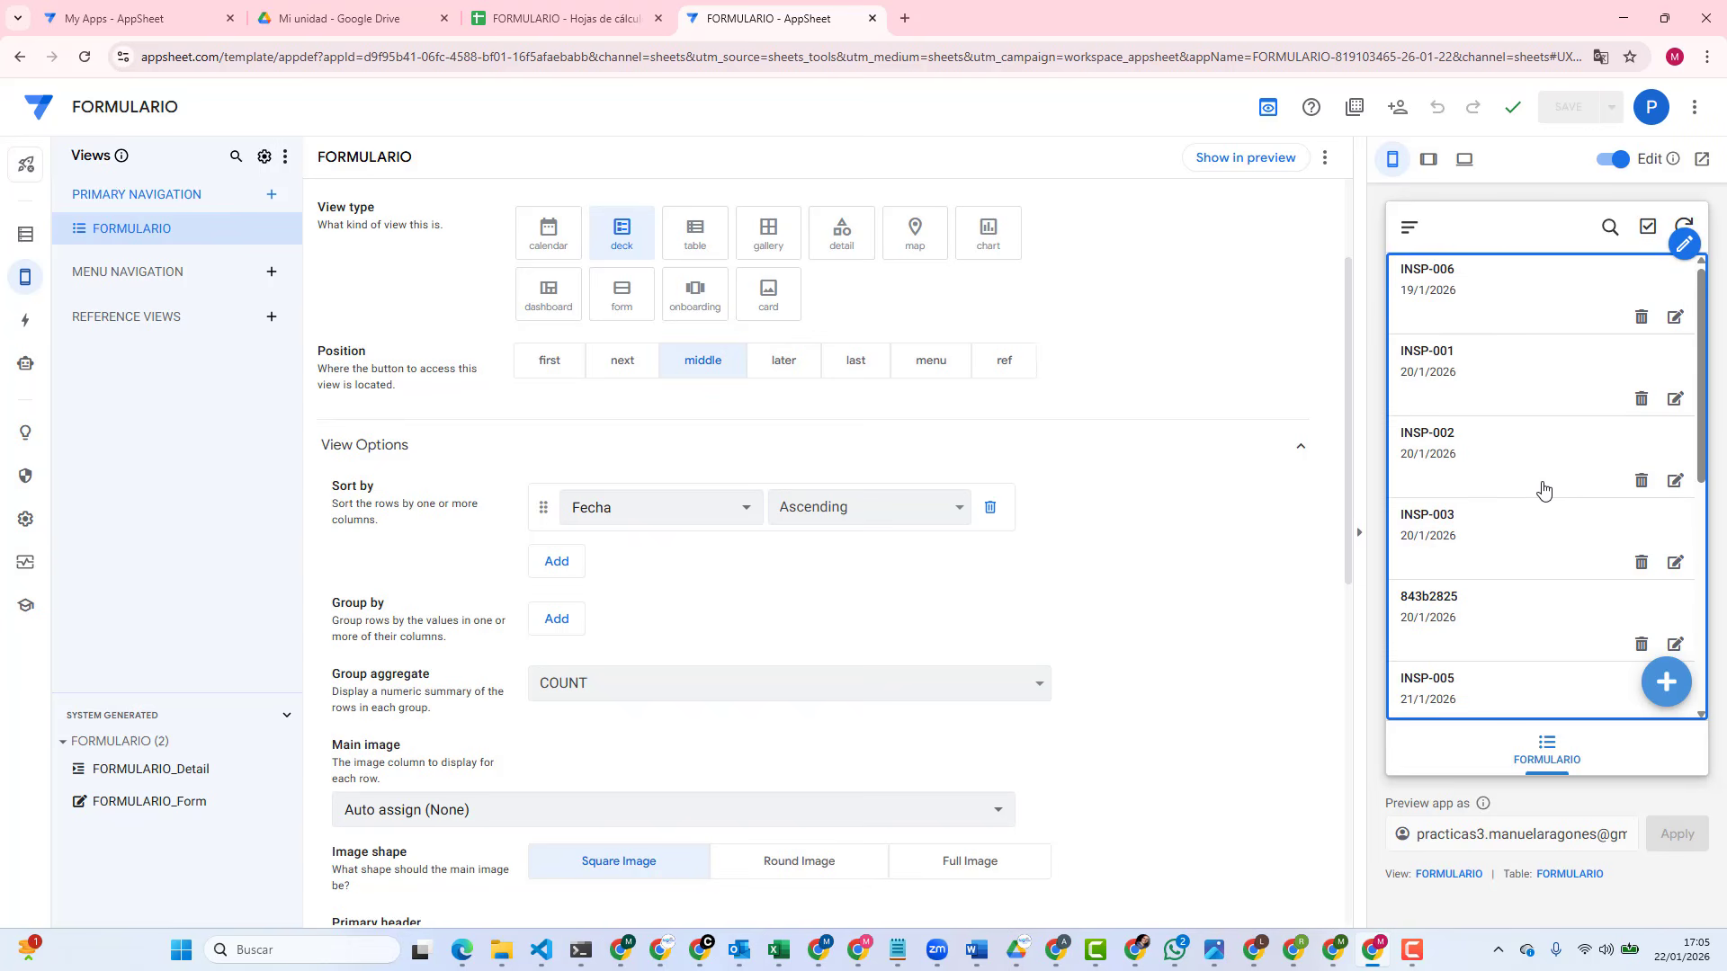
Step: Look at the new-record form in the app preview and cancel it
left_click(1676, 699)
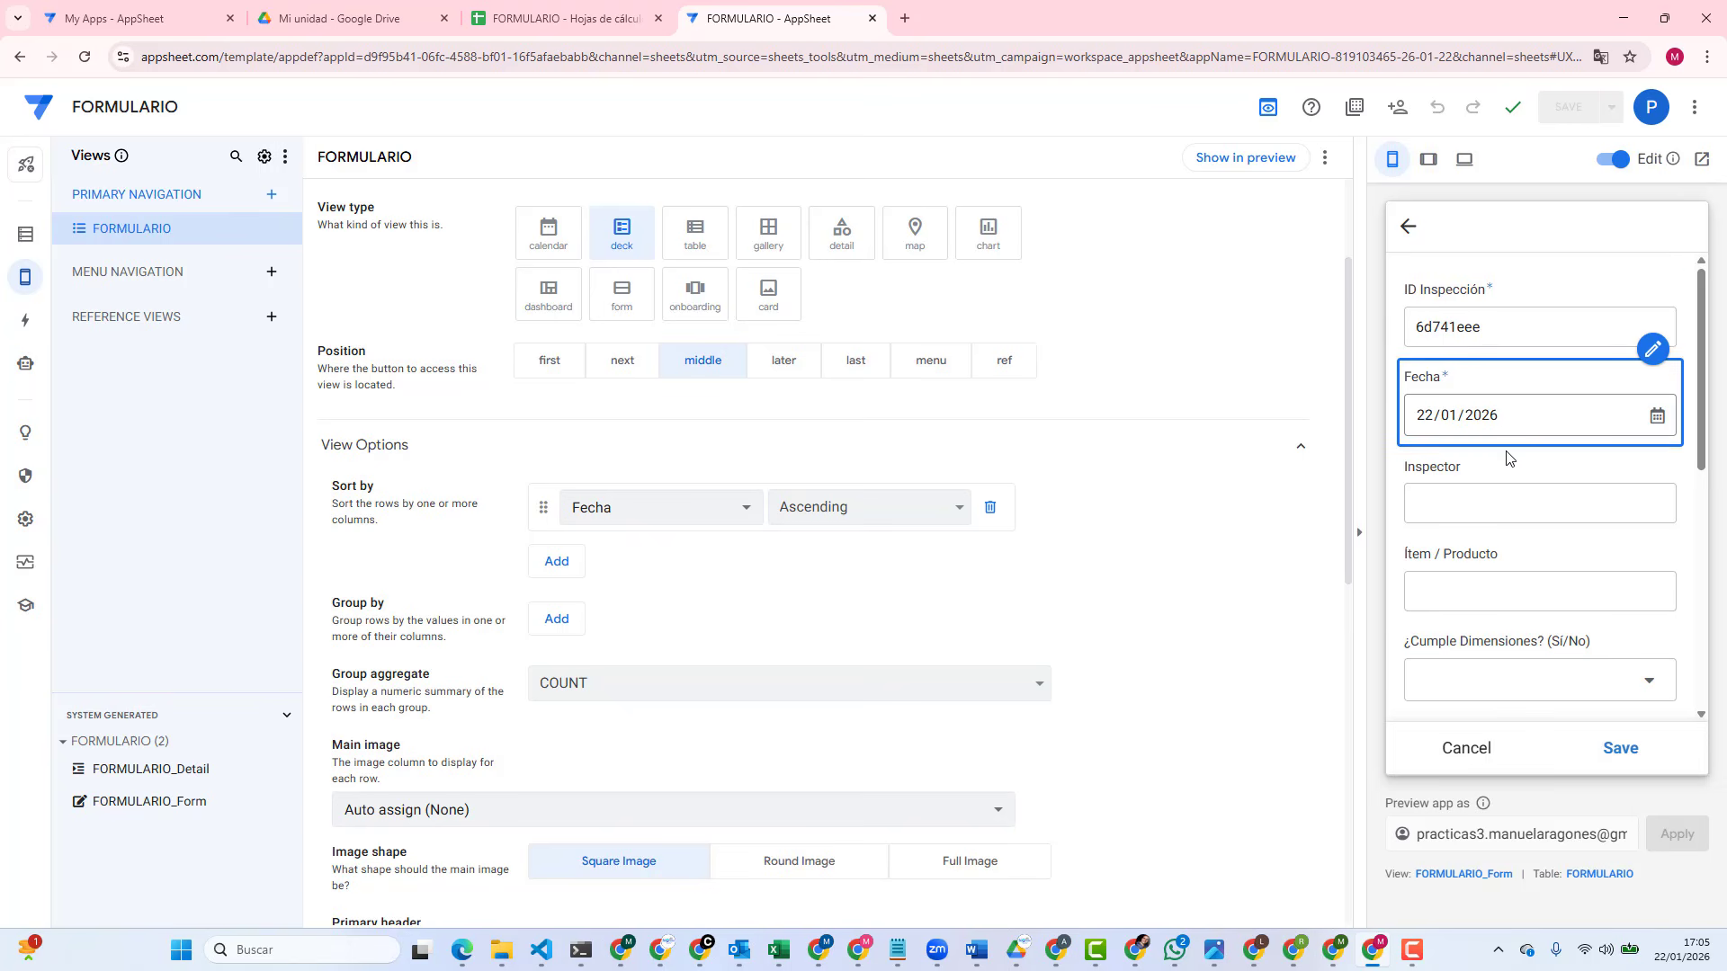
left_click(1465, 752)
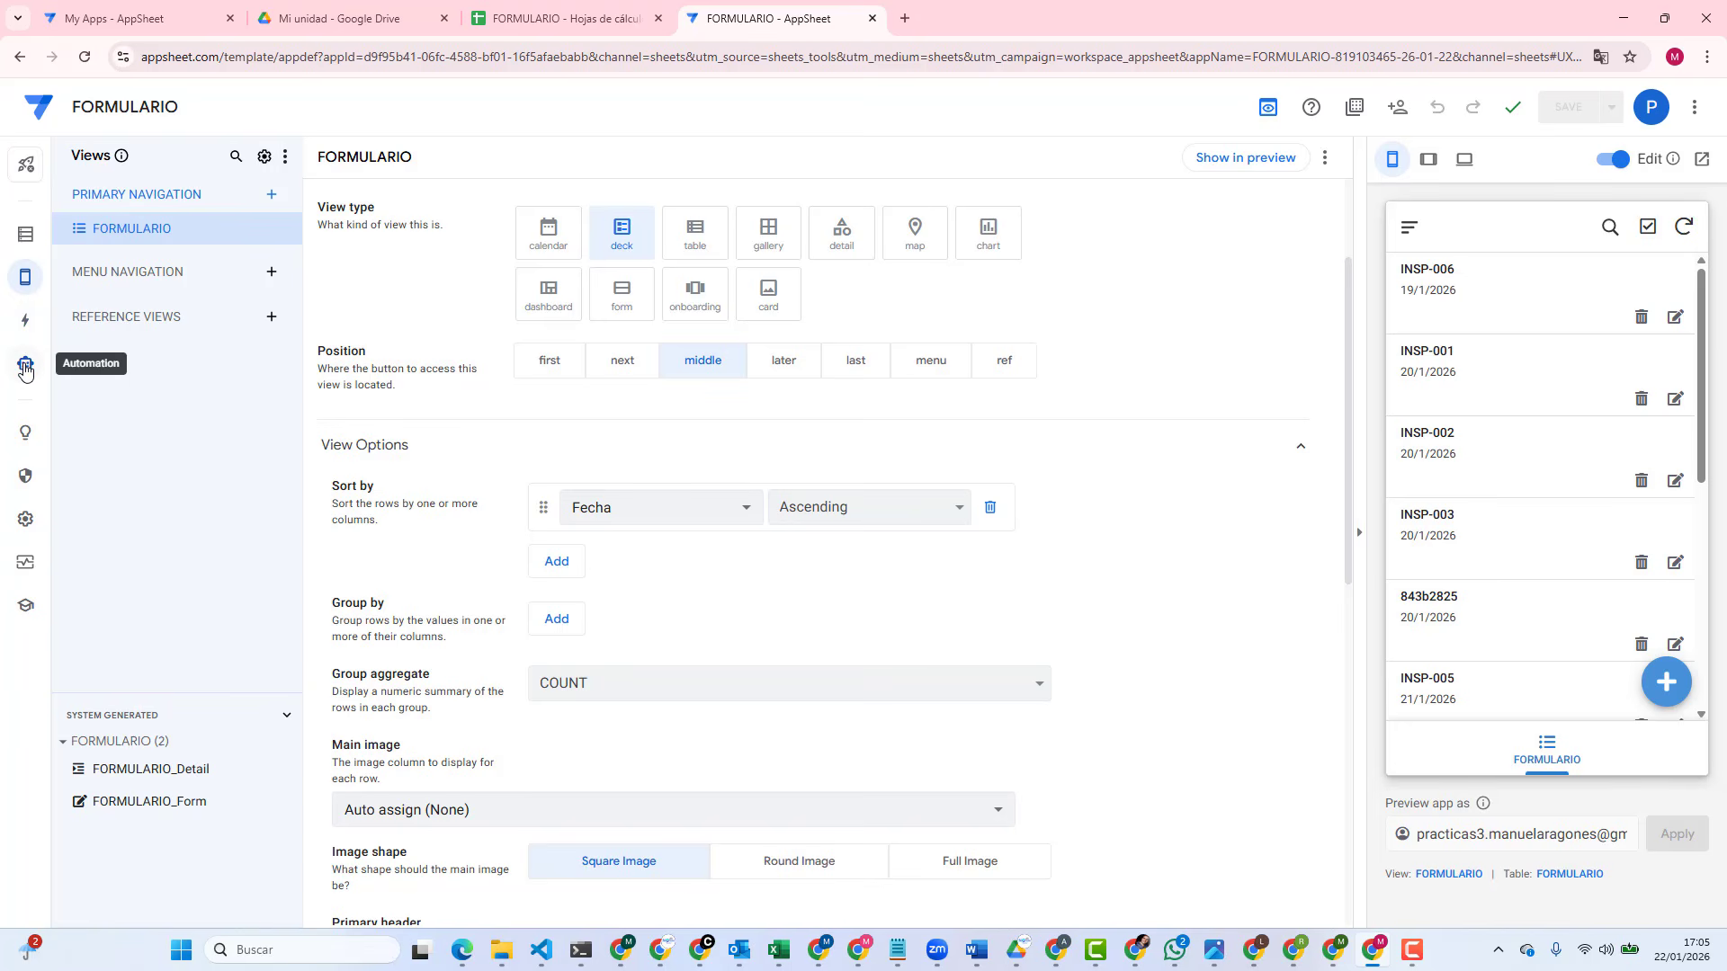
Step: Create a new automation bot and give it a new event on the FORMULARIO table
left_click(25, 367)
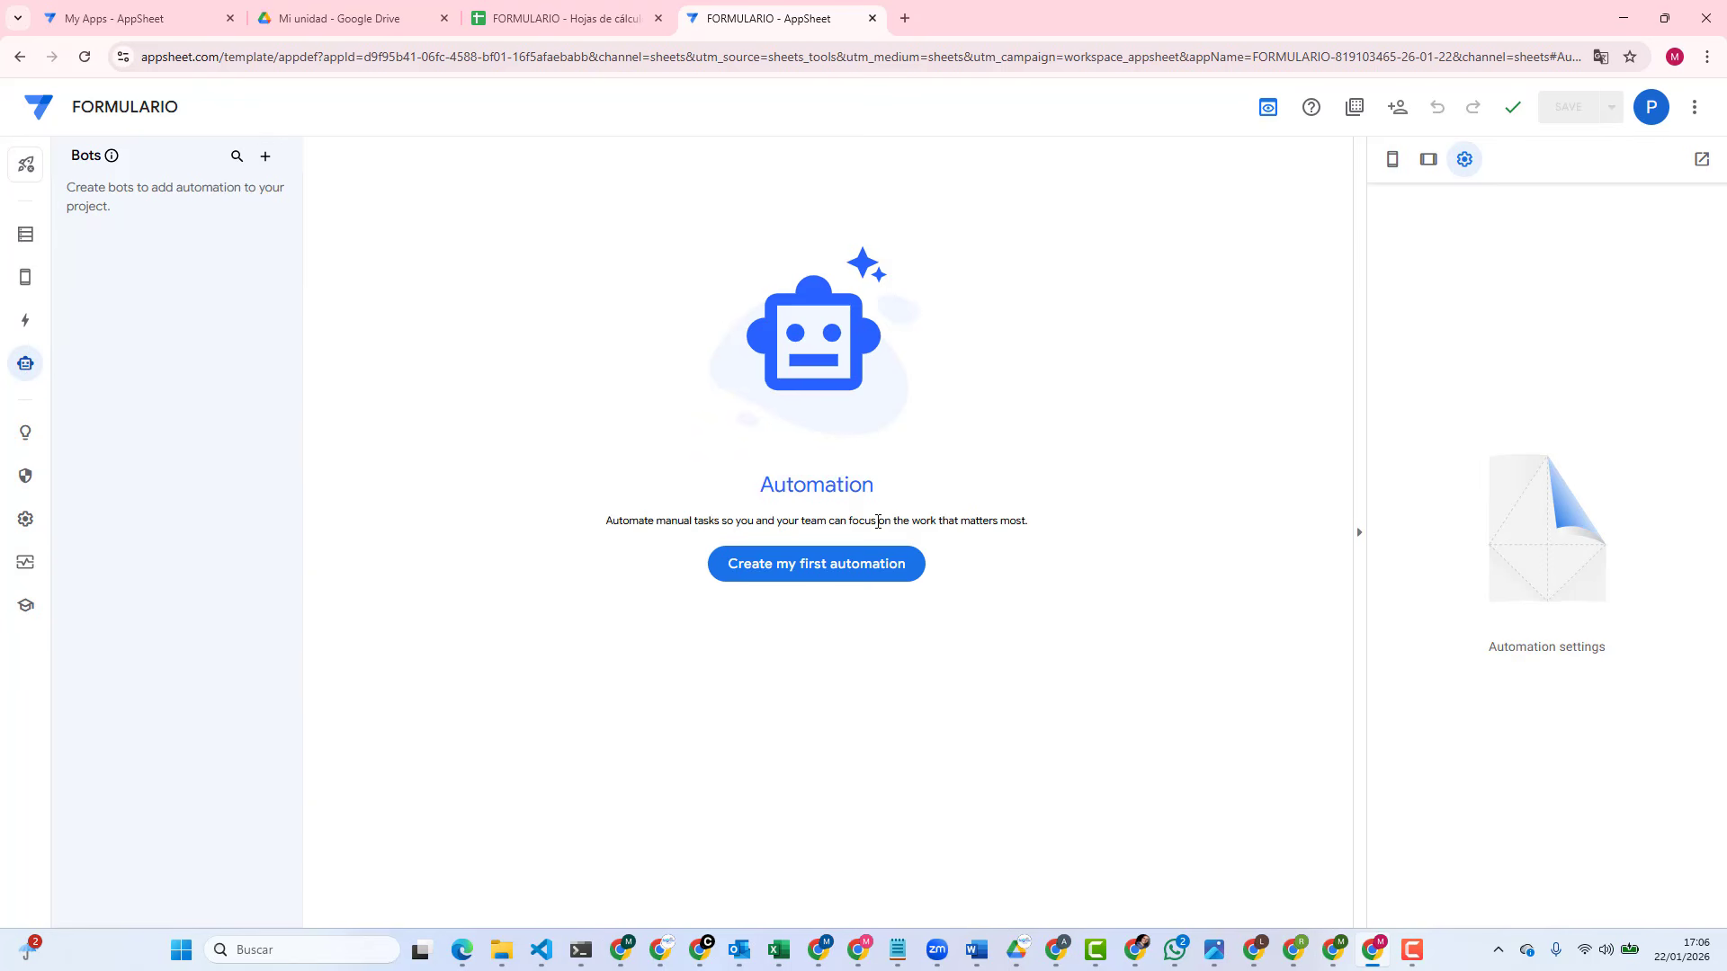
left_click(818, 573)
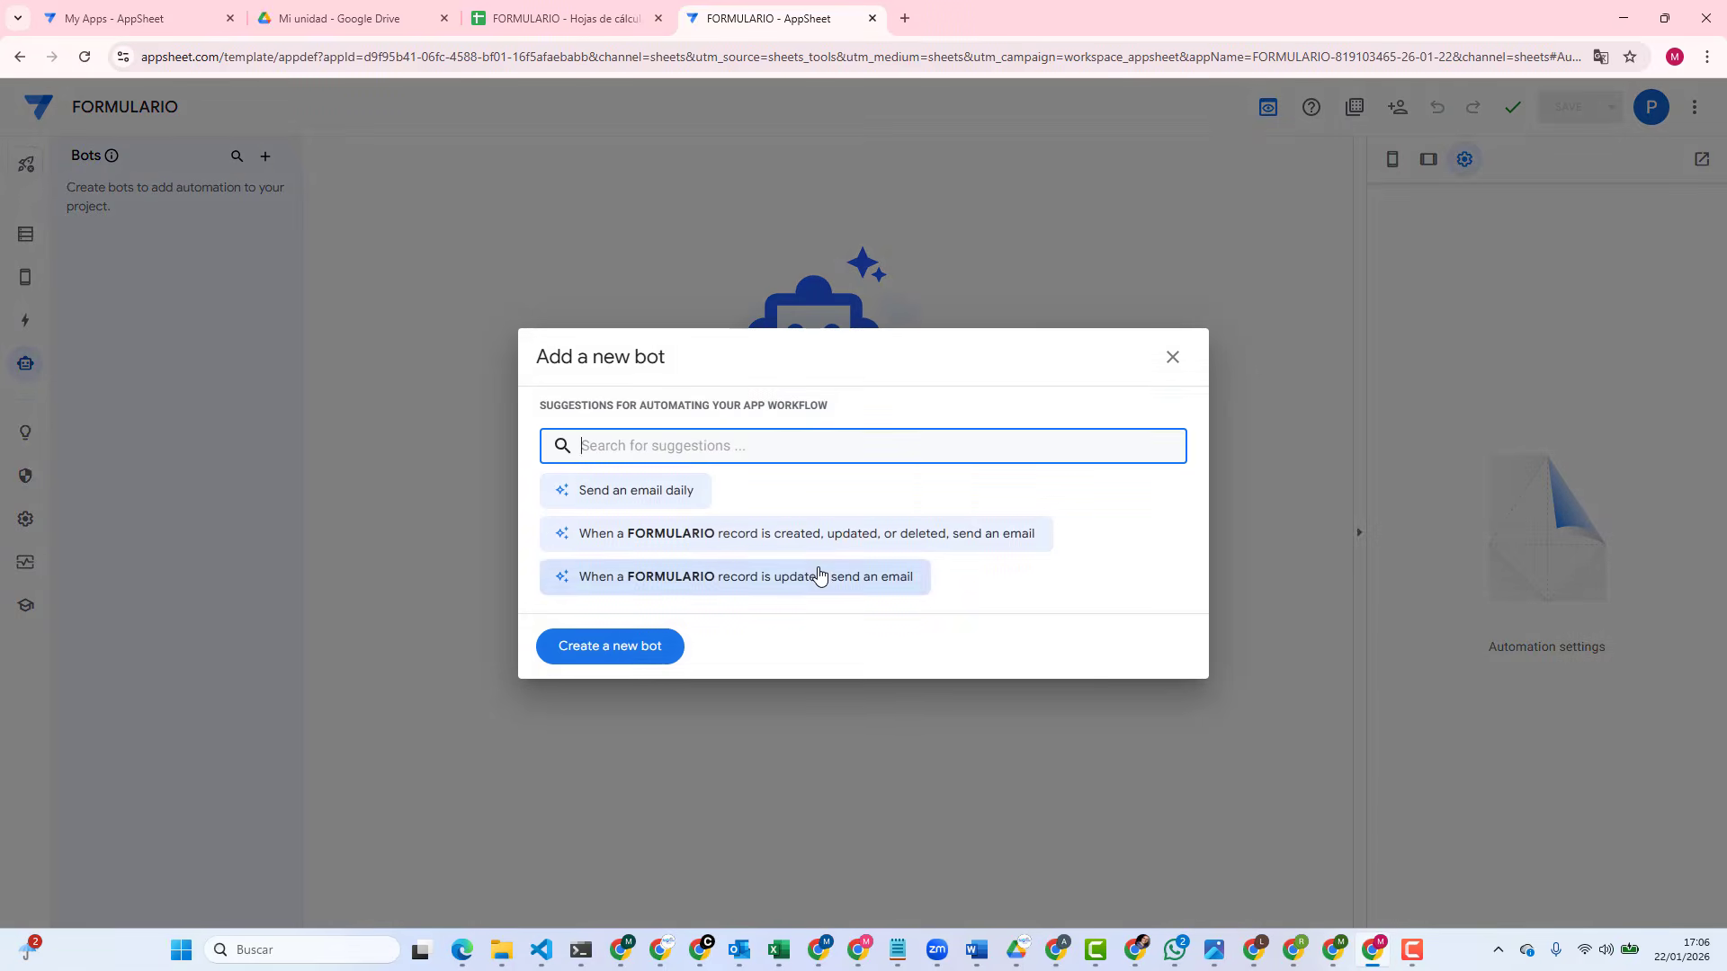
left_click(621, 653)
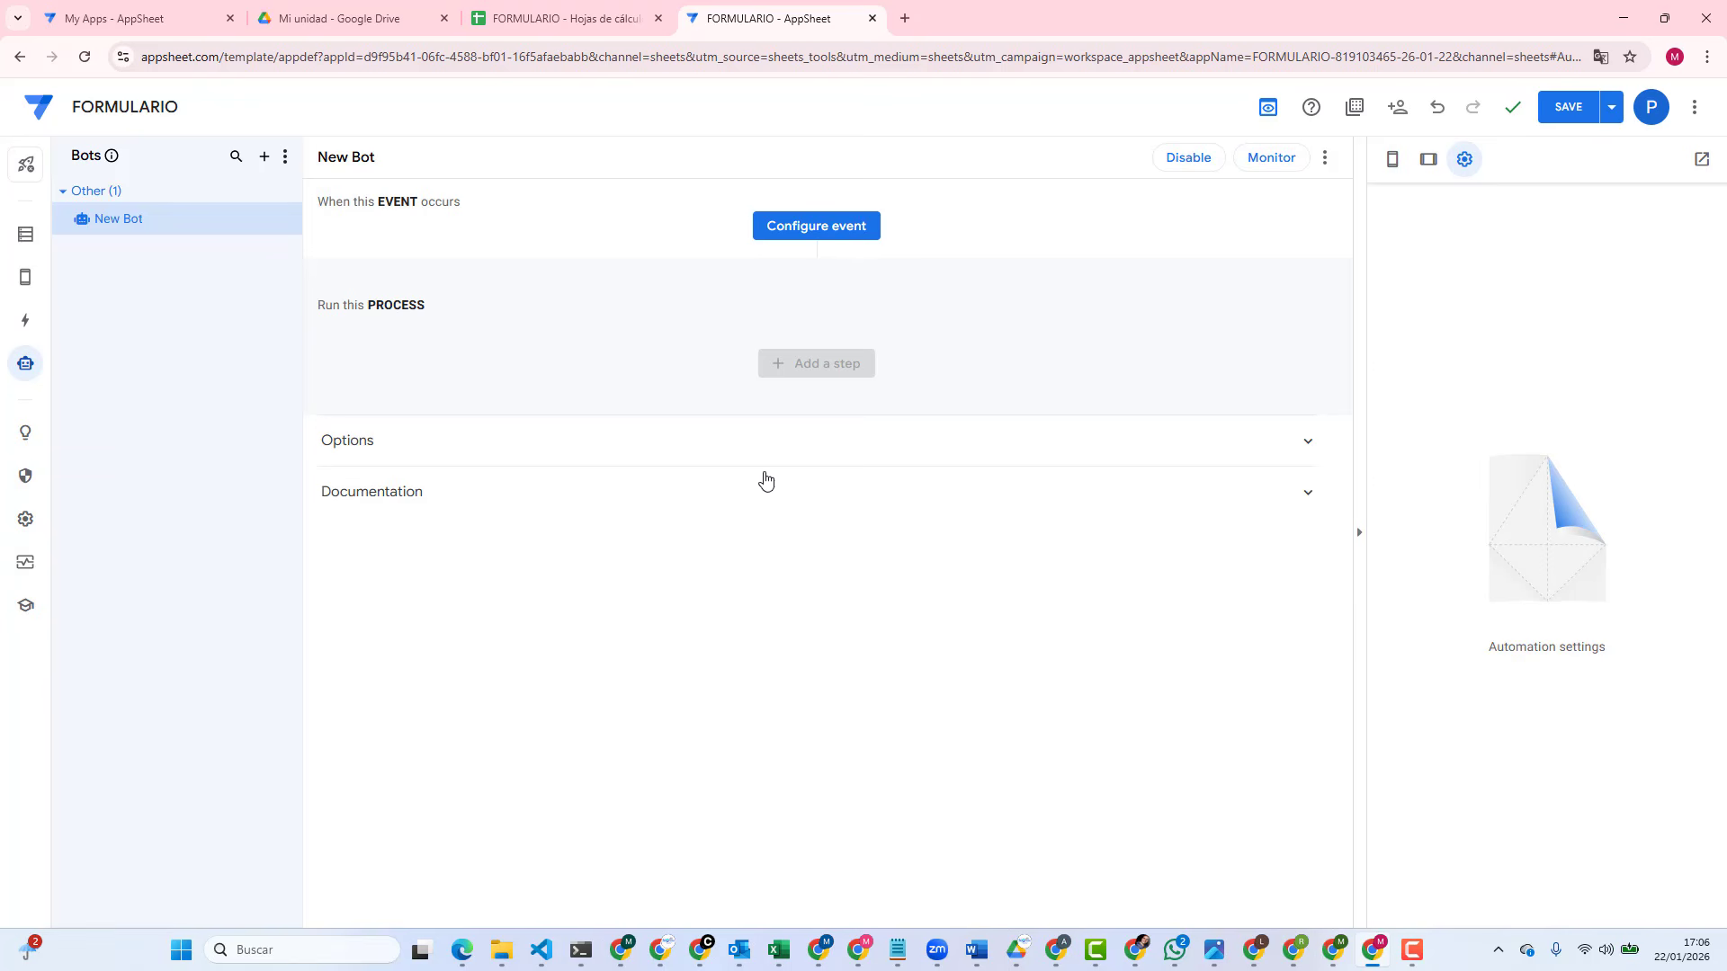
left_click(817, 230)
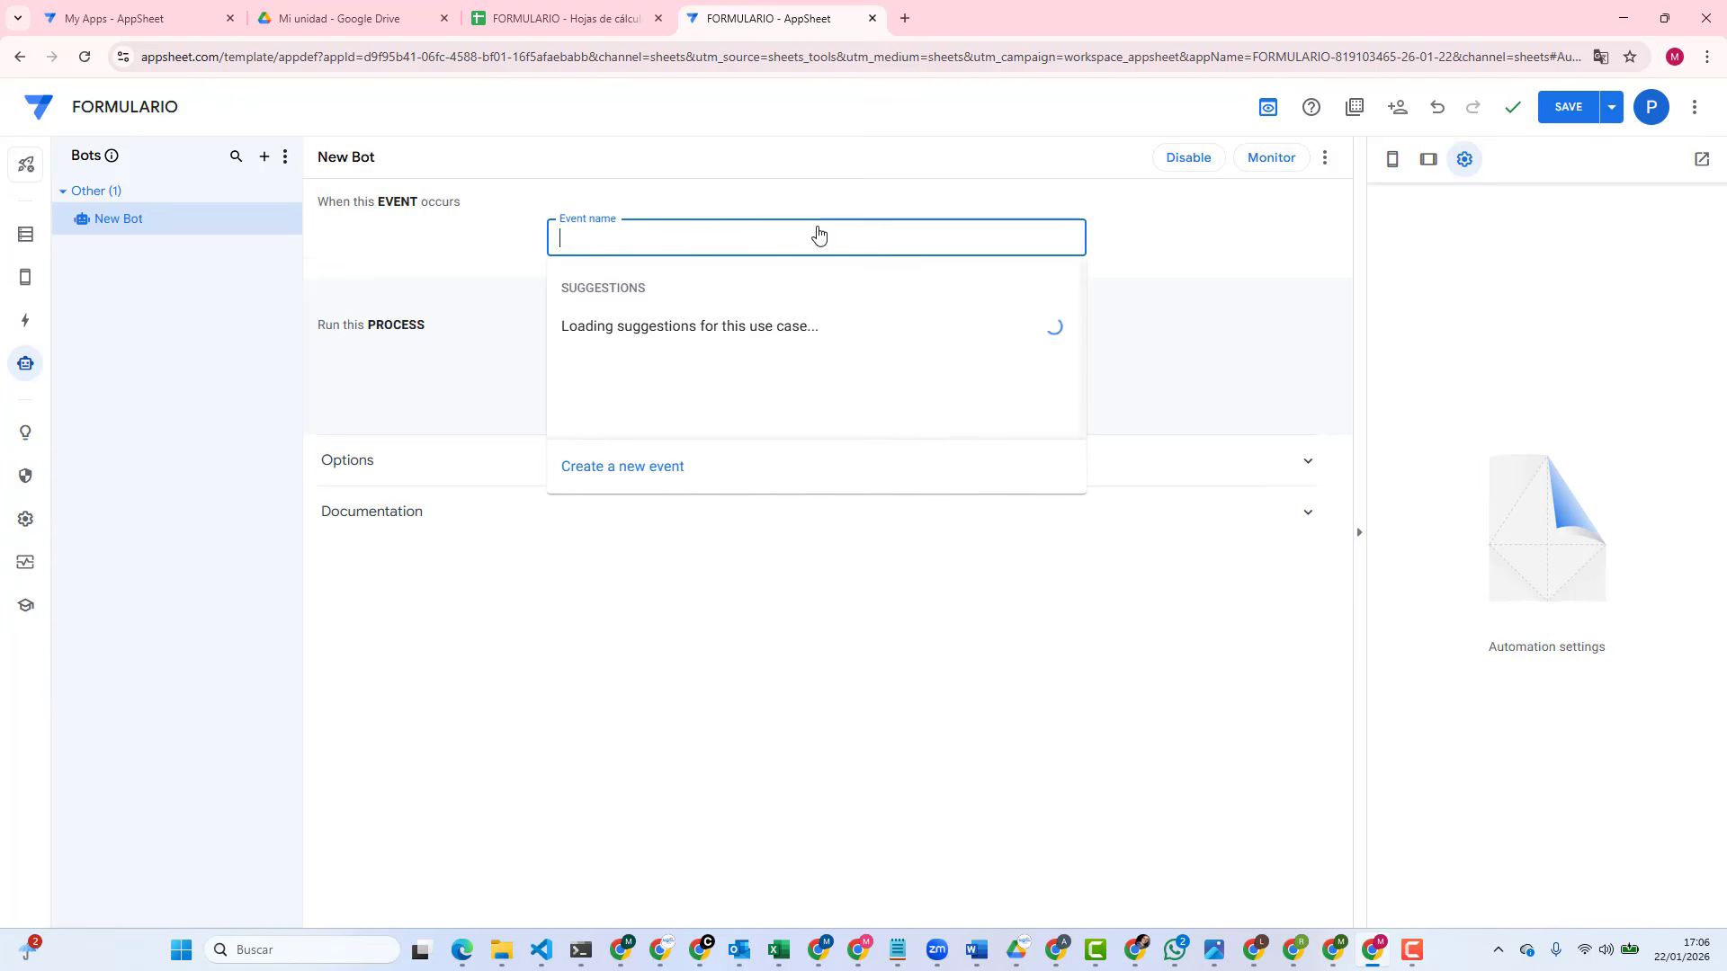
left_click(631, 474)
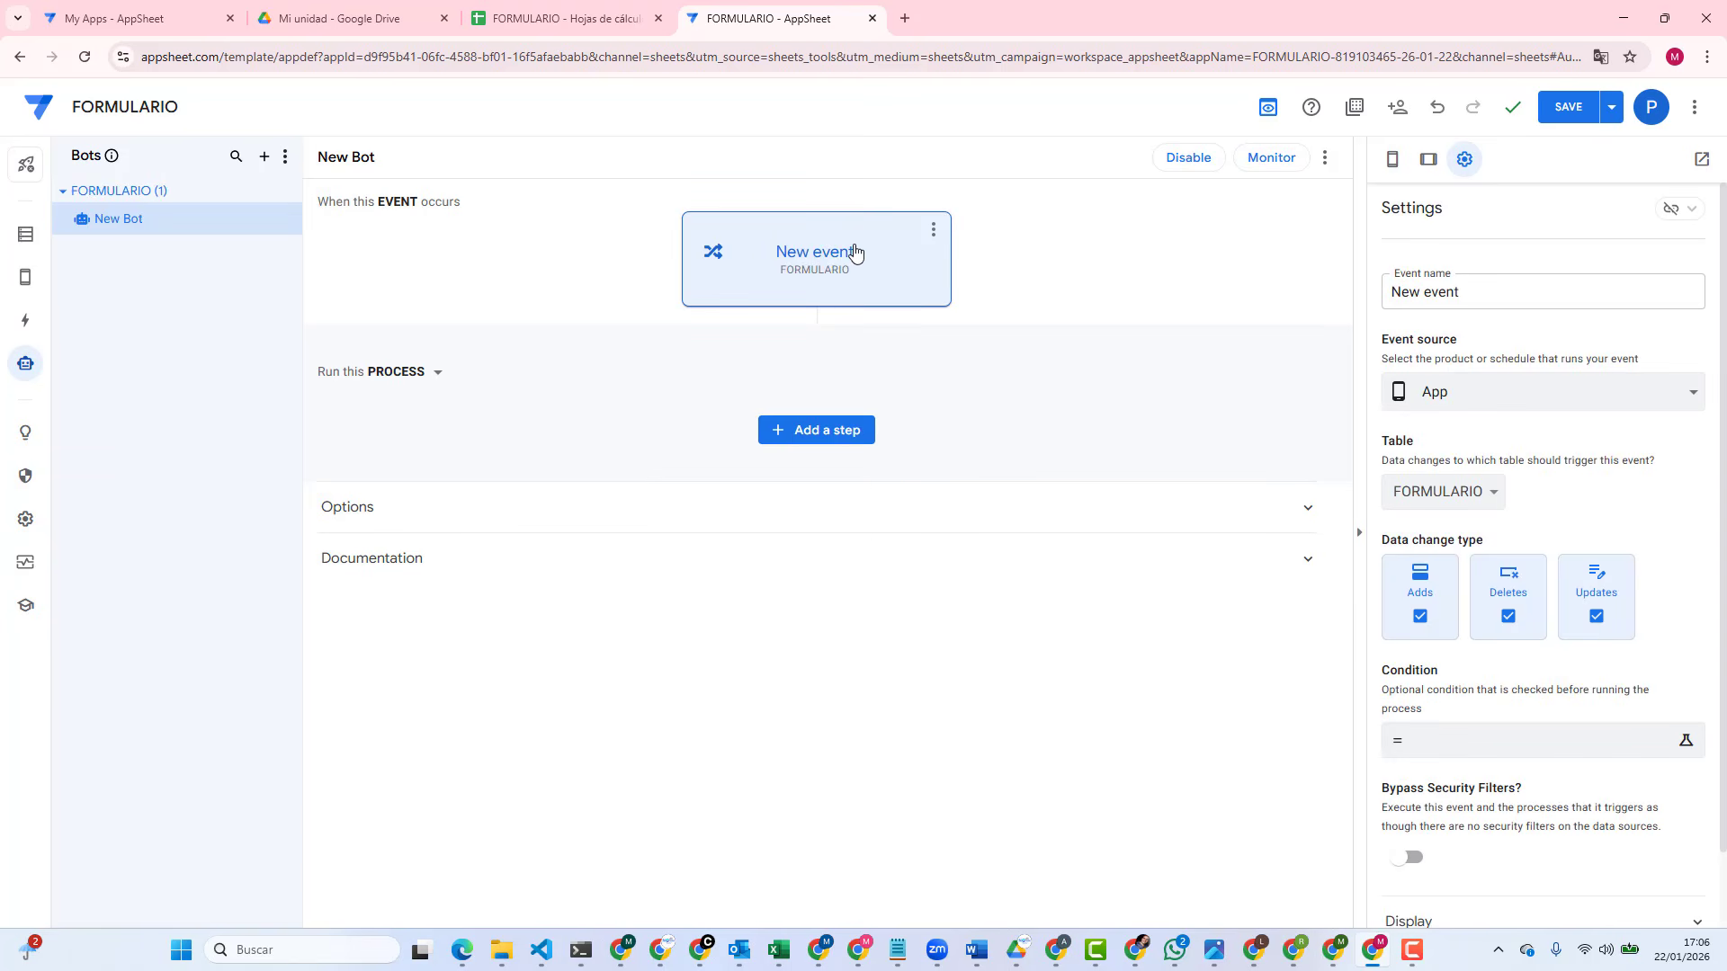
Step: Rename the new bot as GENERAR PDF
left_click(290, 220)
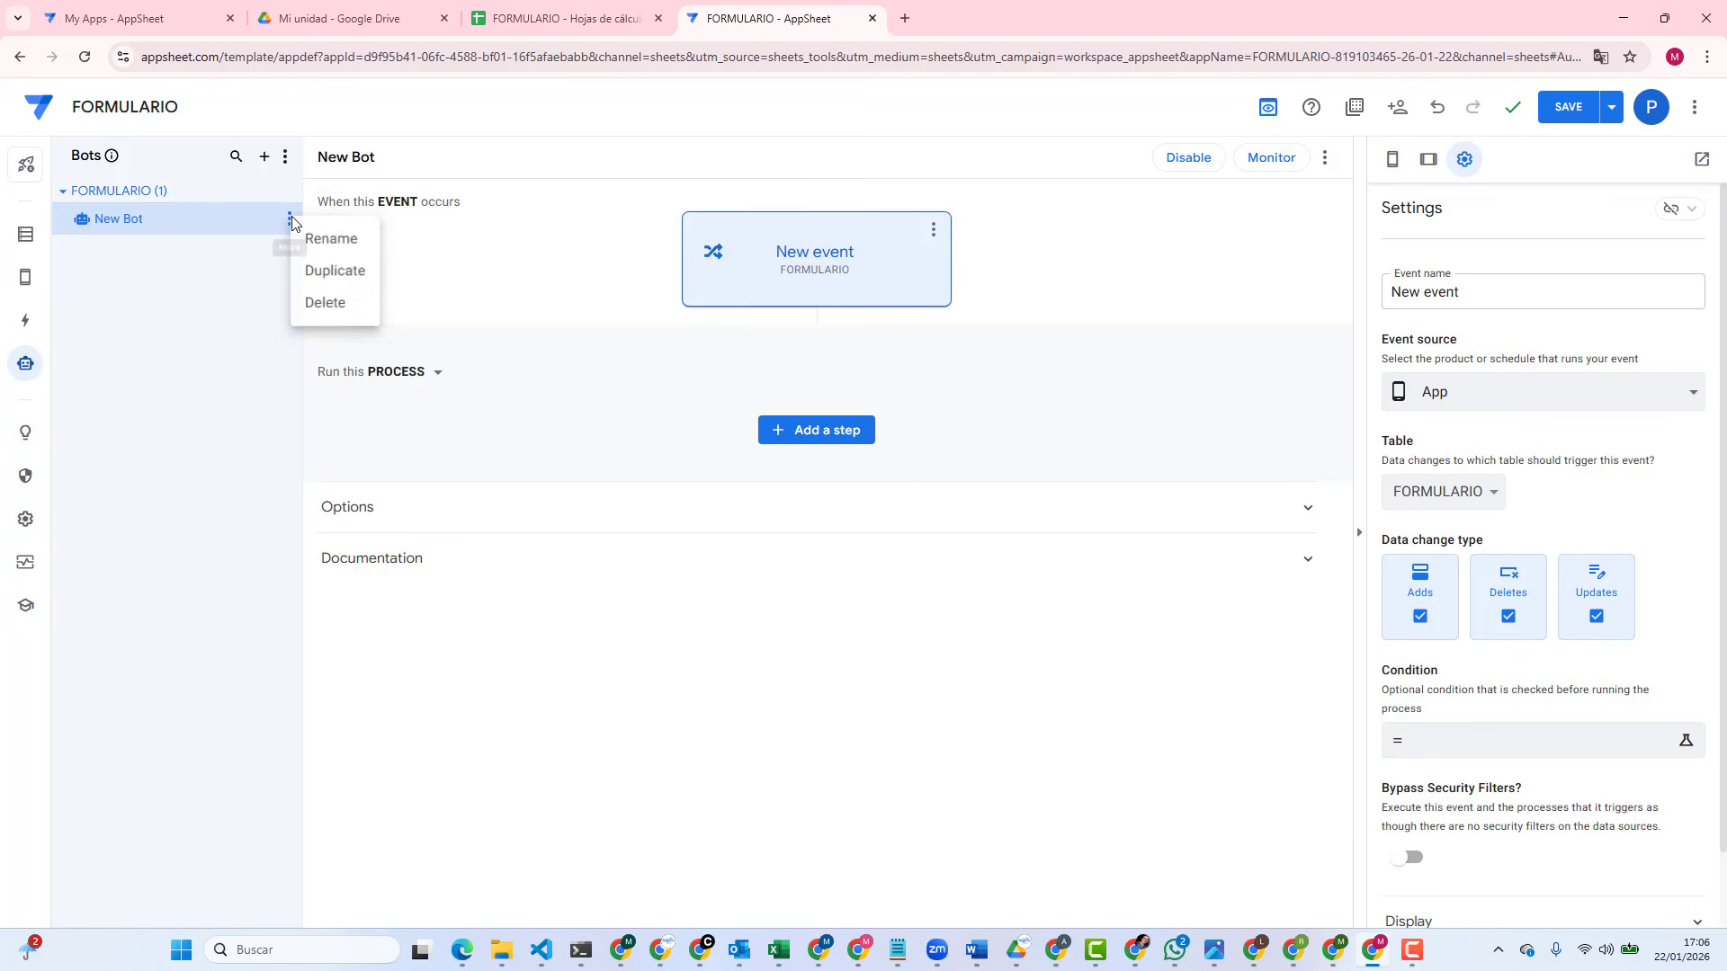
left_click(329, 240)
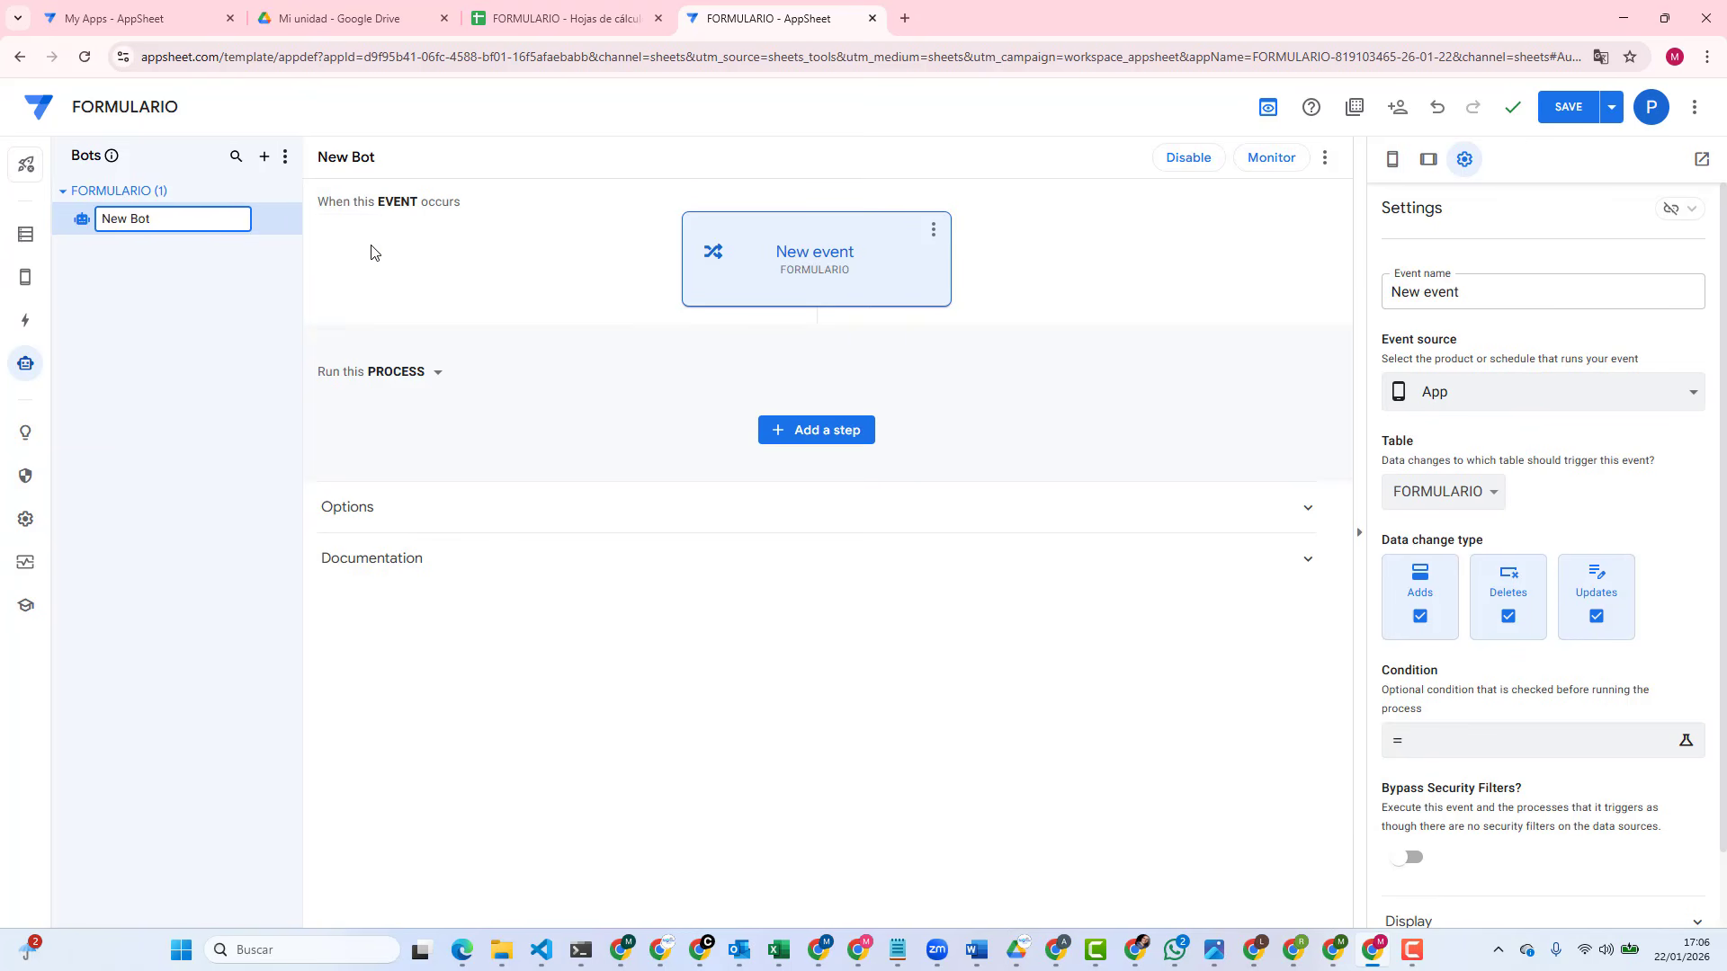
key("BackSpace")
key("BackSpace")
key("BackSpace")
key("BackSpace")
key("BackSpace")
key("BackSpace")
type("GENERAR PDFD")
key("BackSpace")
left_click(530, 296)
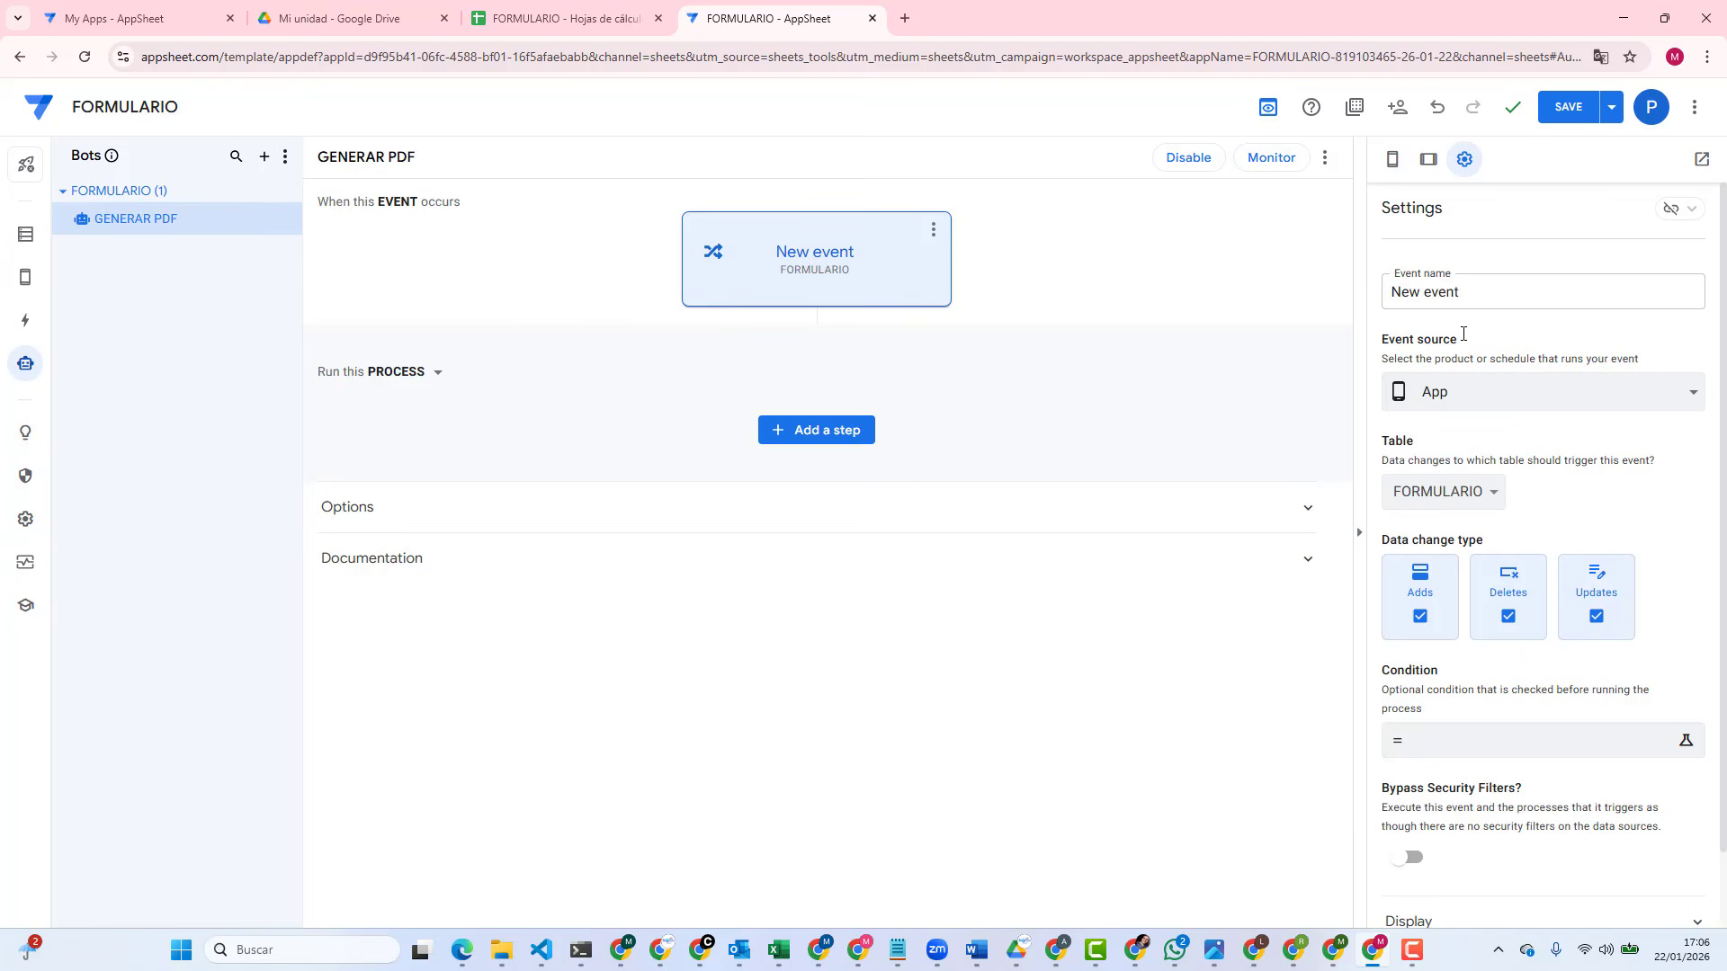
Step: Examine the new event's name, source options, data change types and condition settings, keeping App as the source
left_click_drag(1485, 300, 1384, 300)
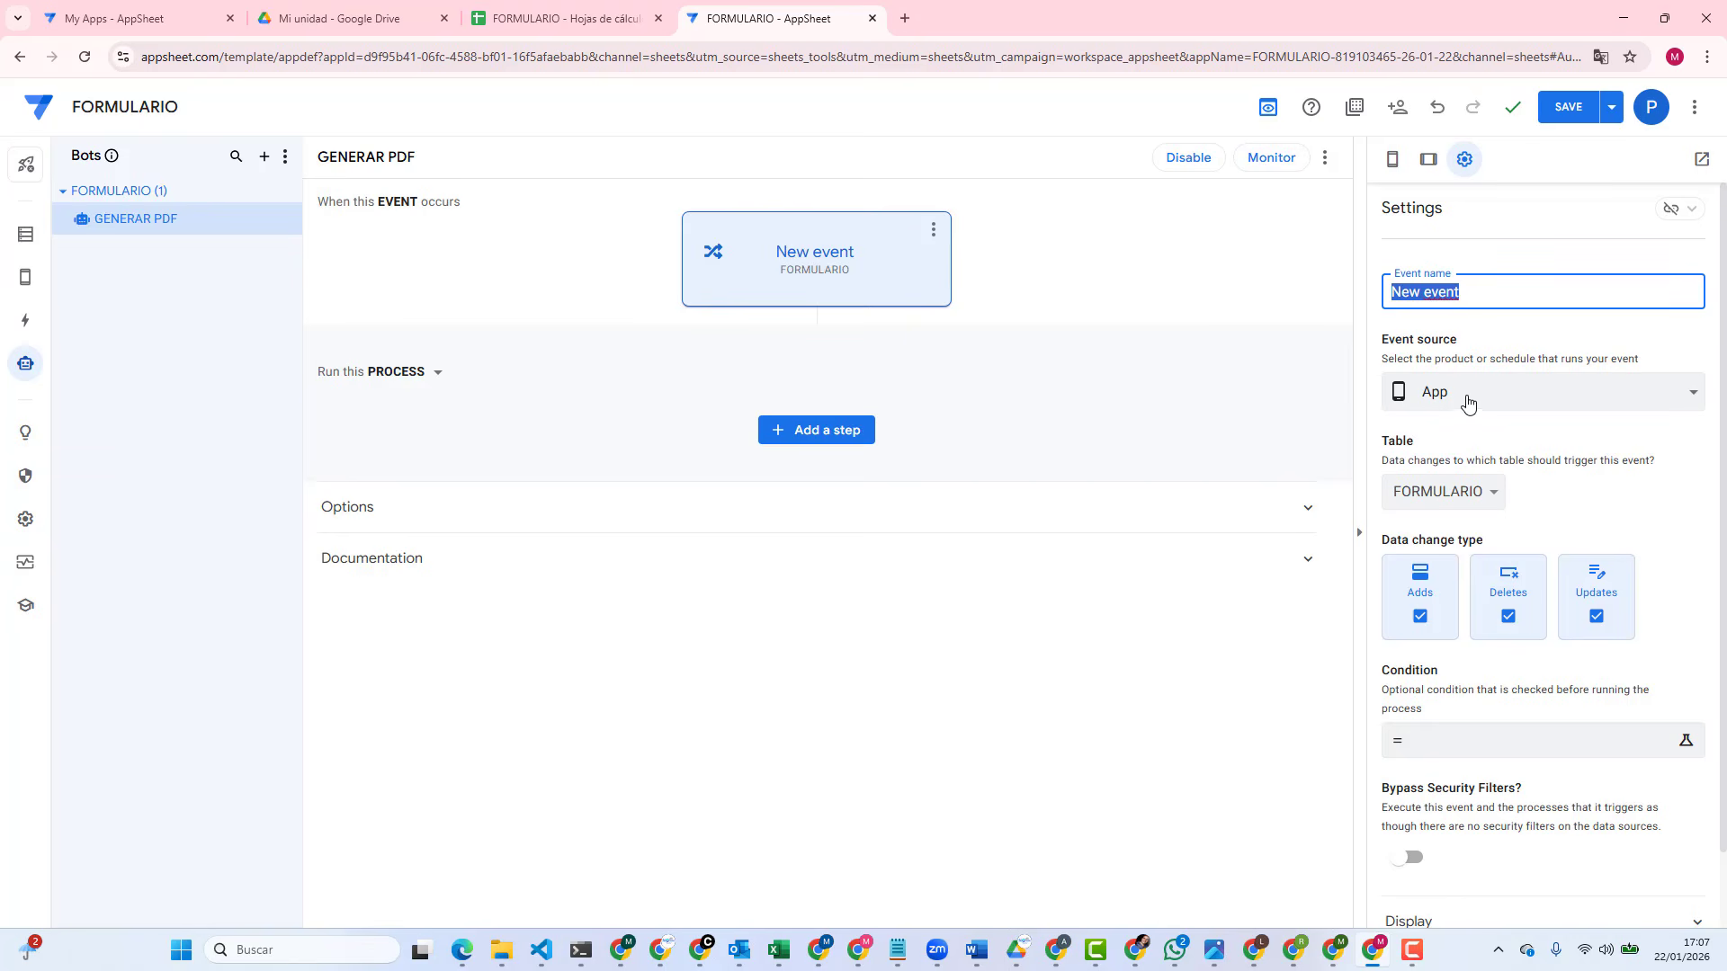
left_click(1064, 284)
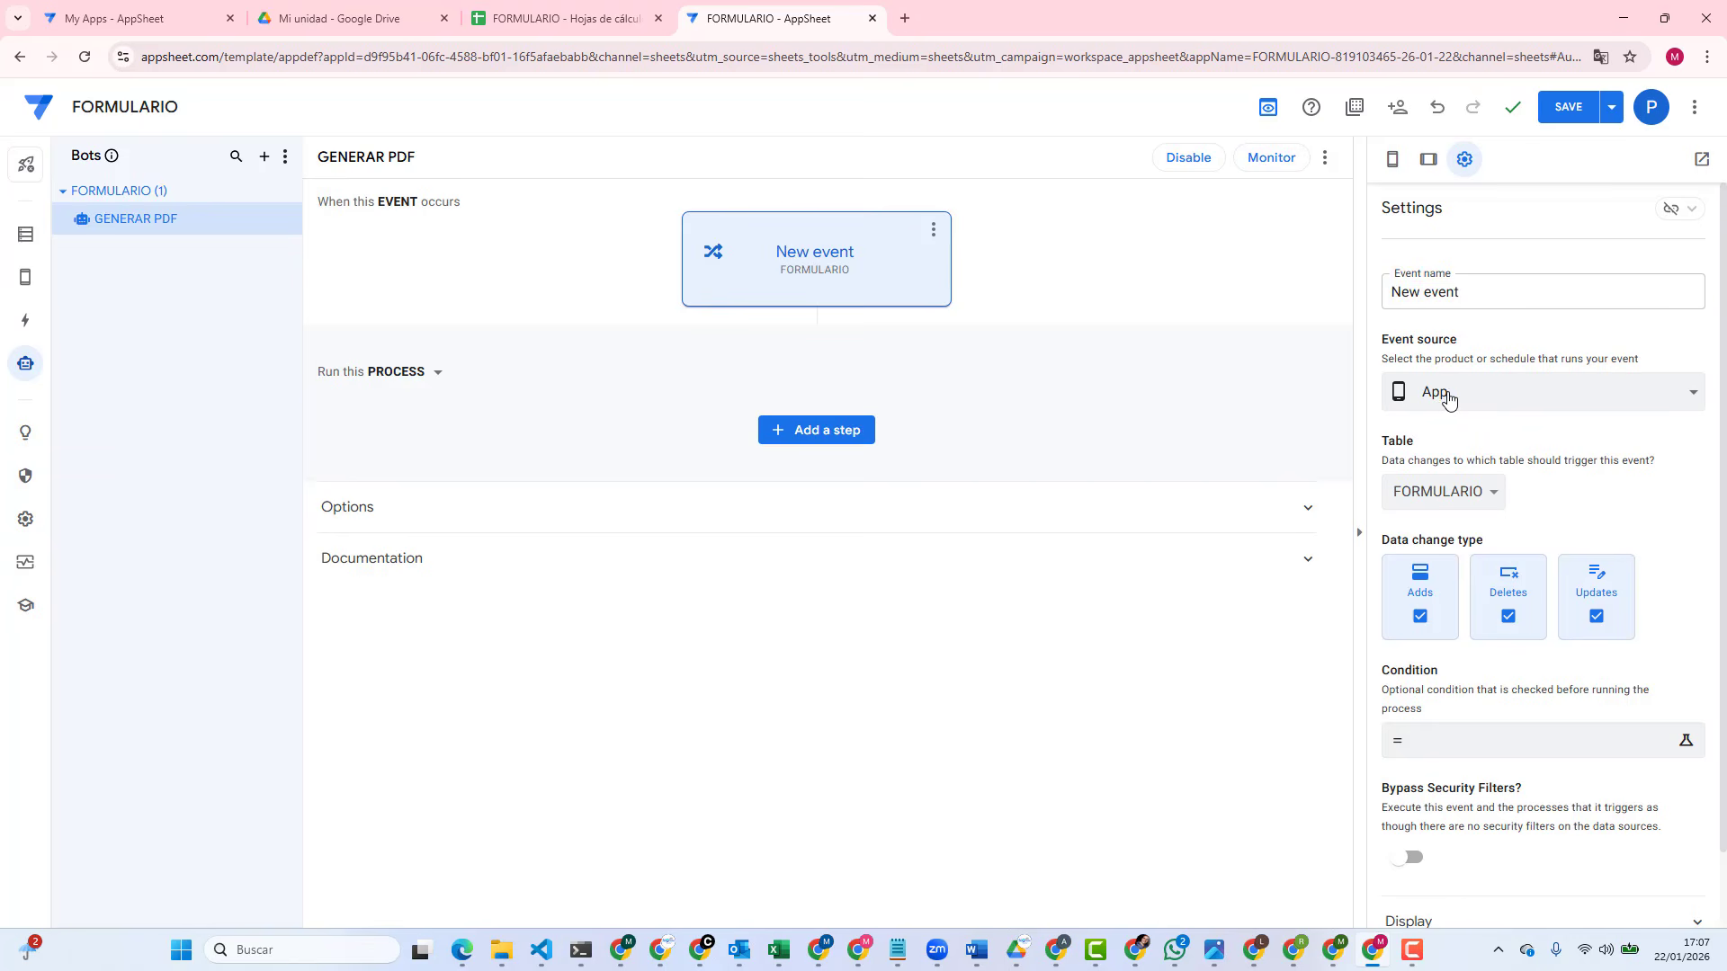
left_click(1446, 399)
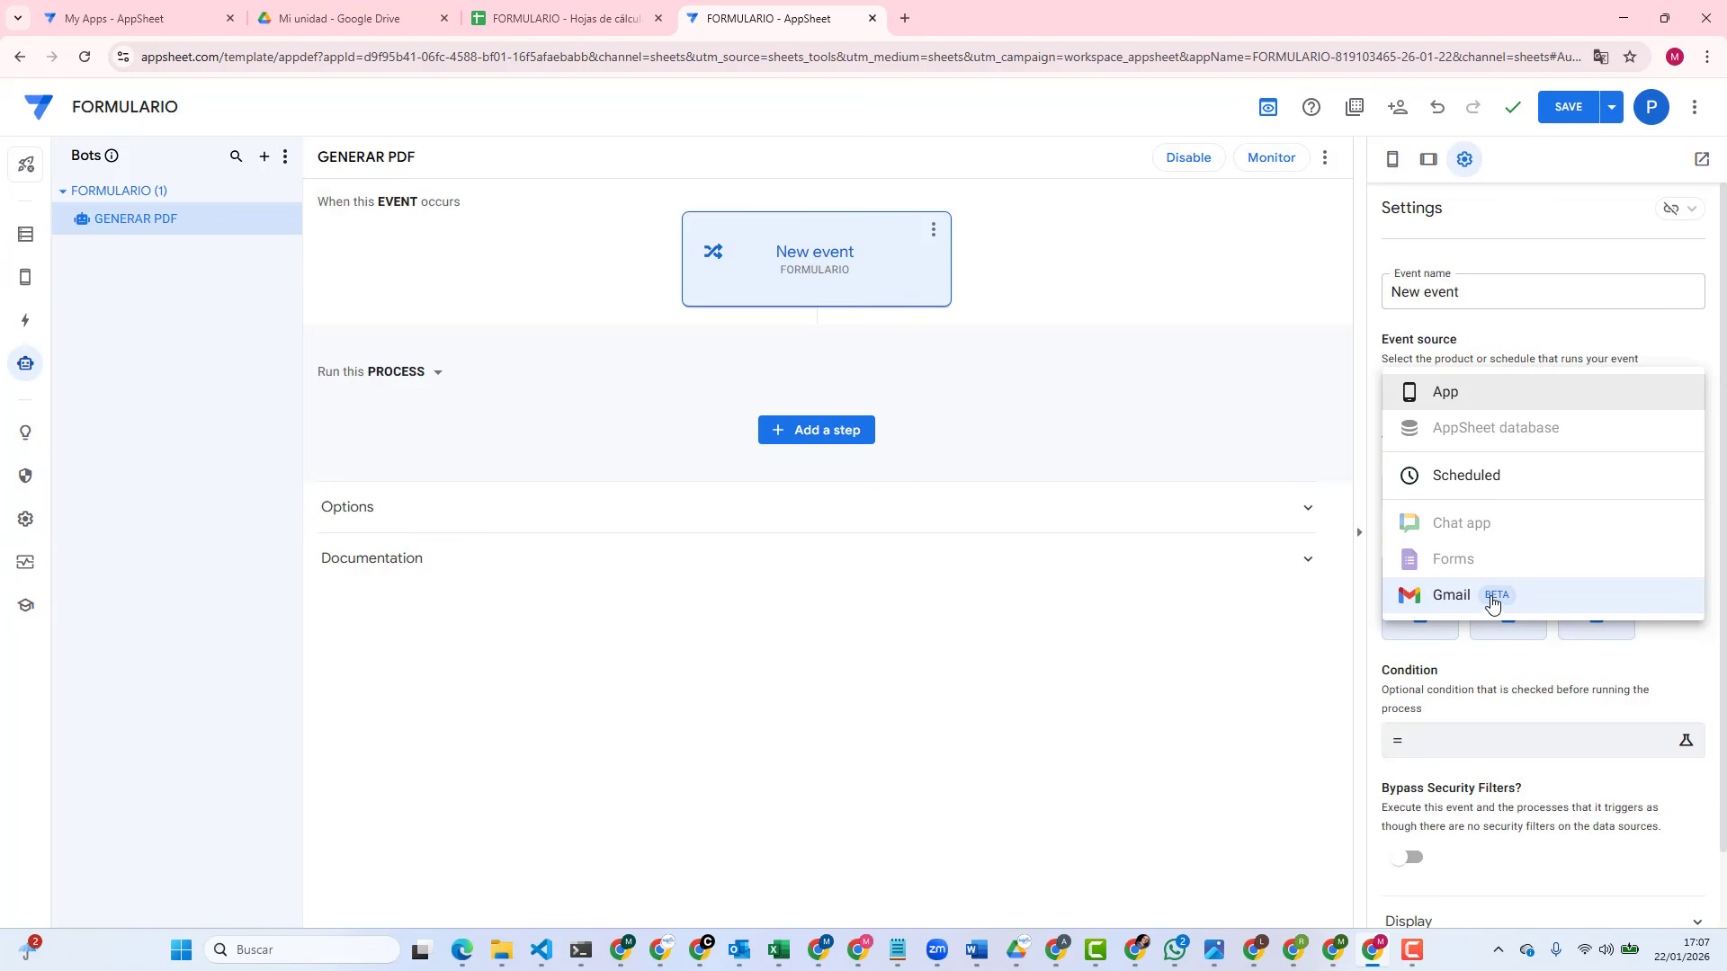
left_click(1450, 404)
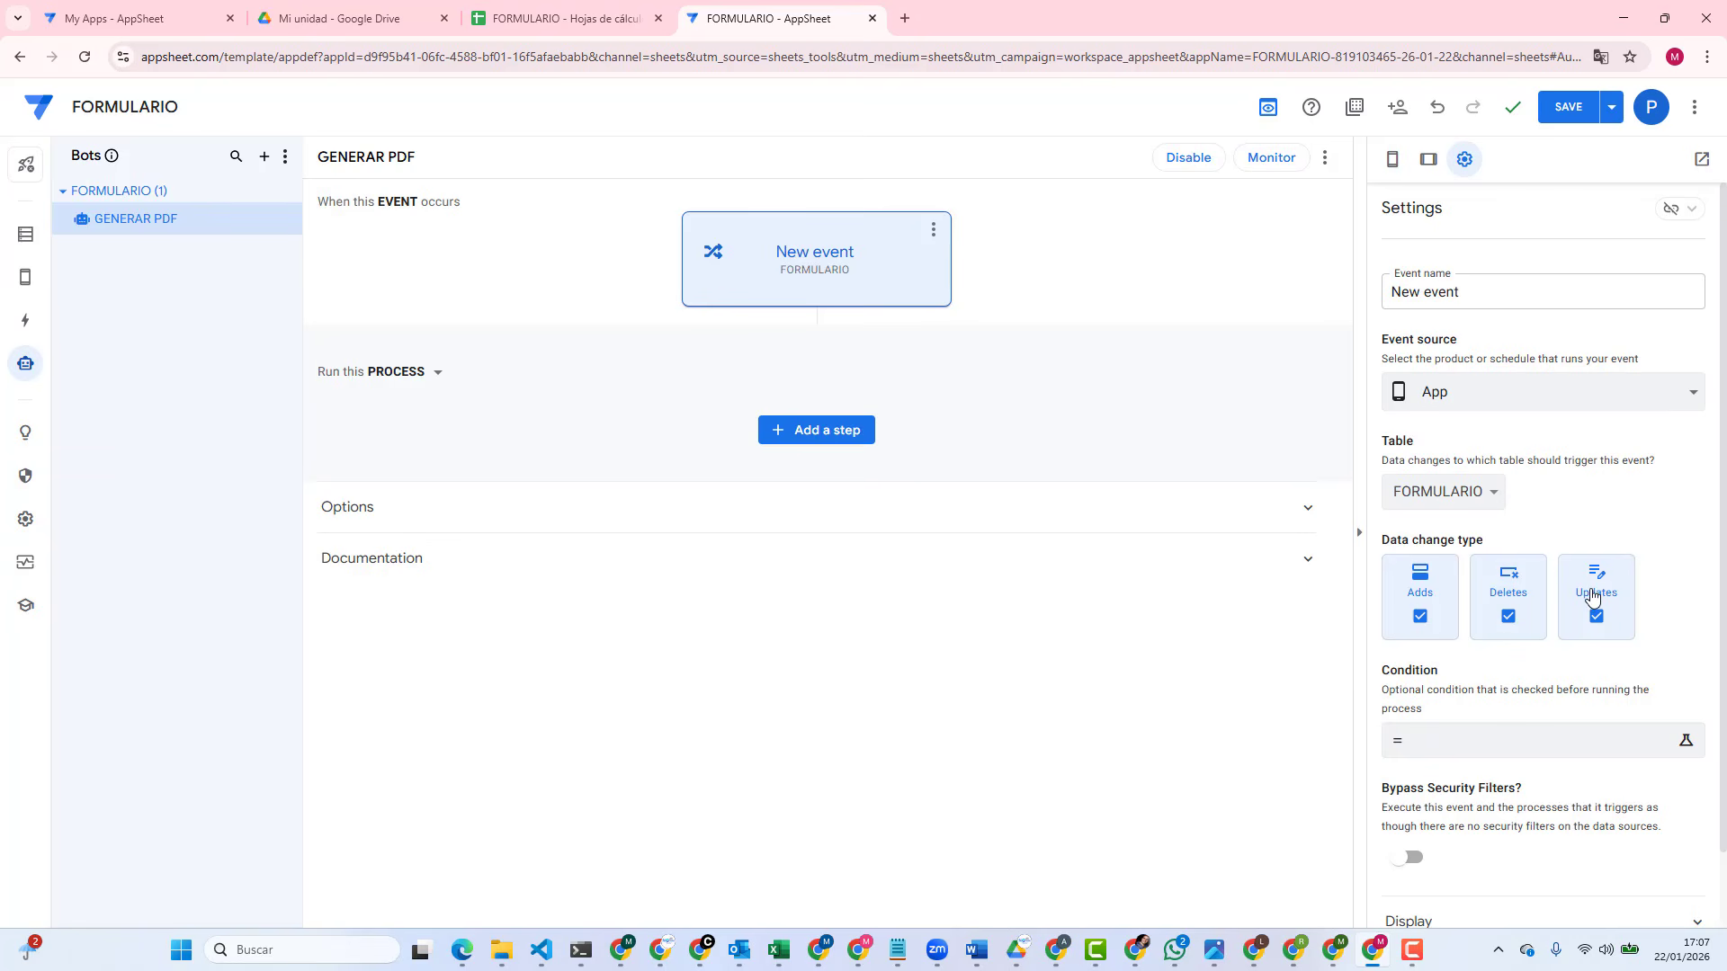
left_click(1445, 401)
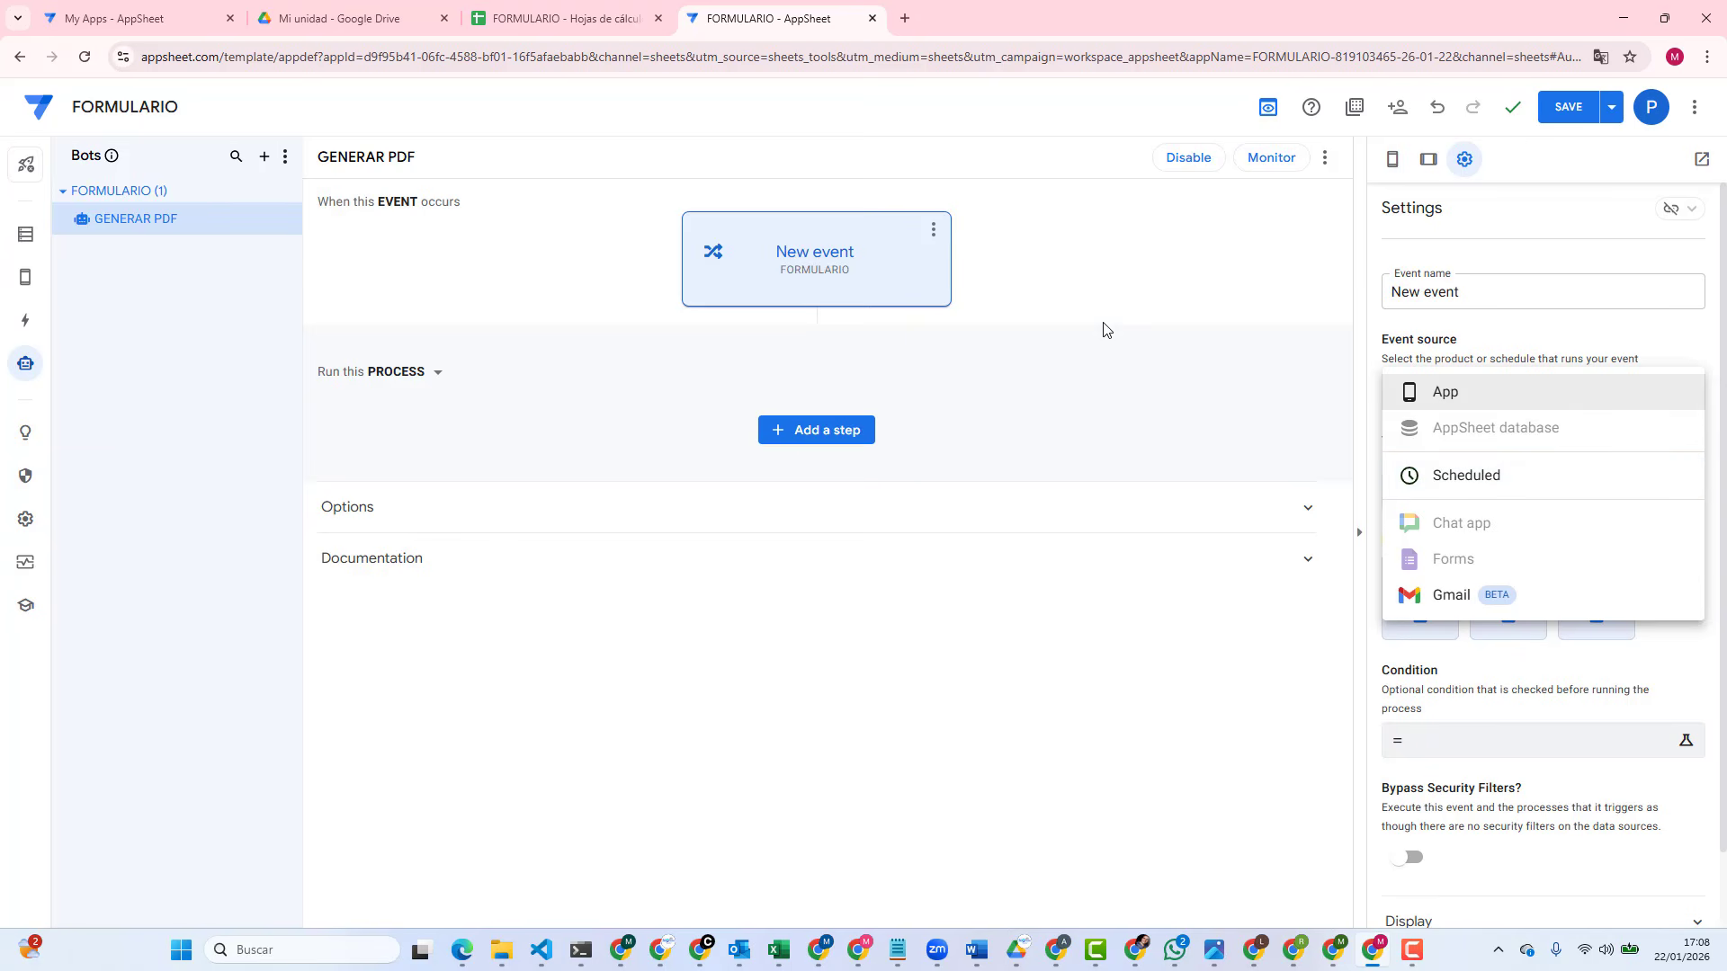
left_click(1433, 394)
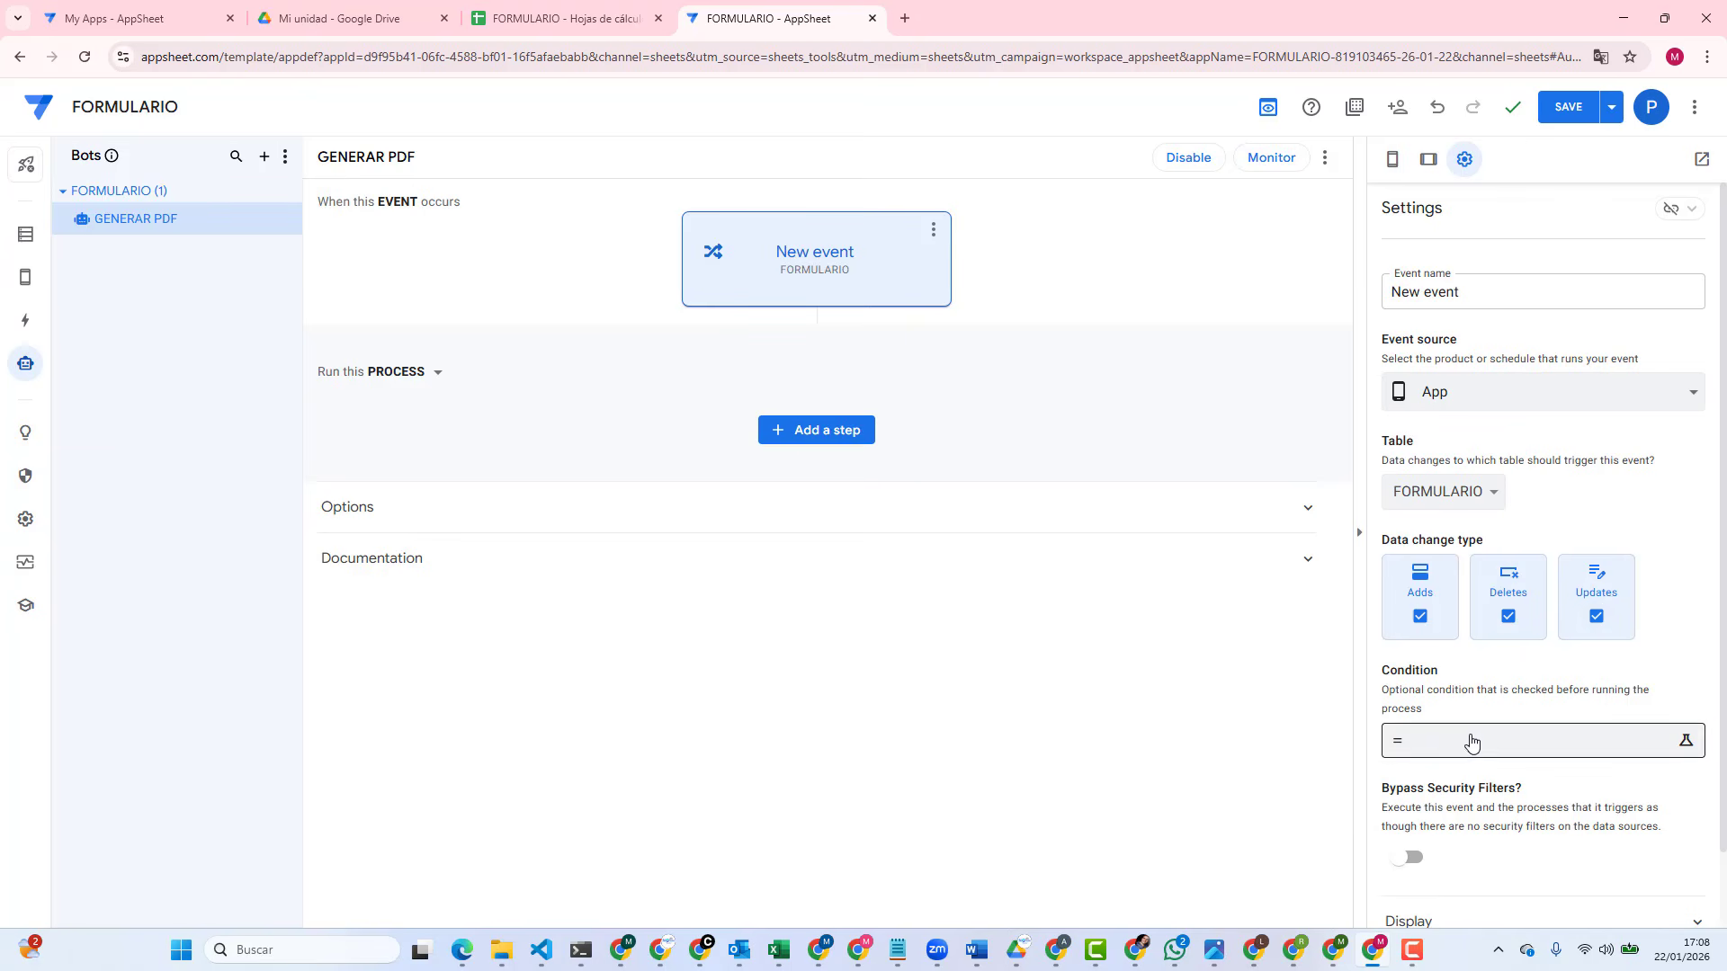
scroll(1482, 710, "down", 1)
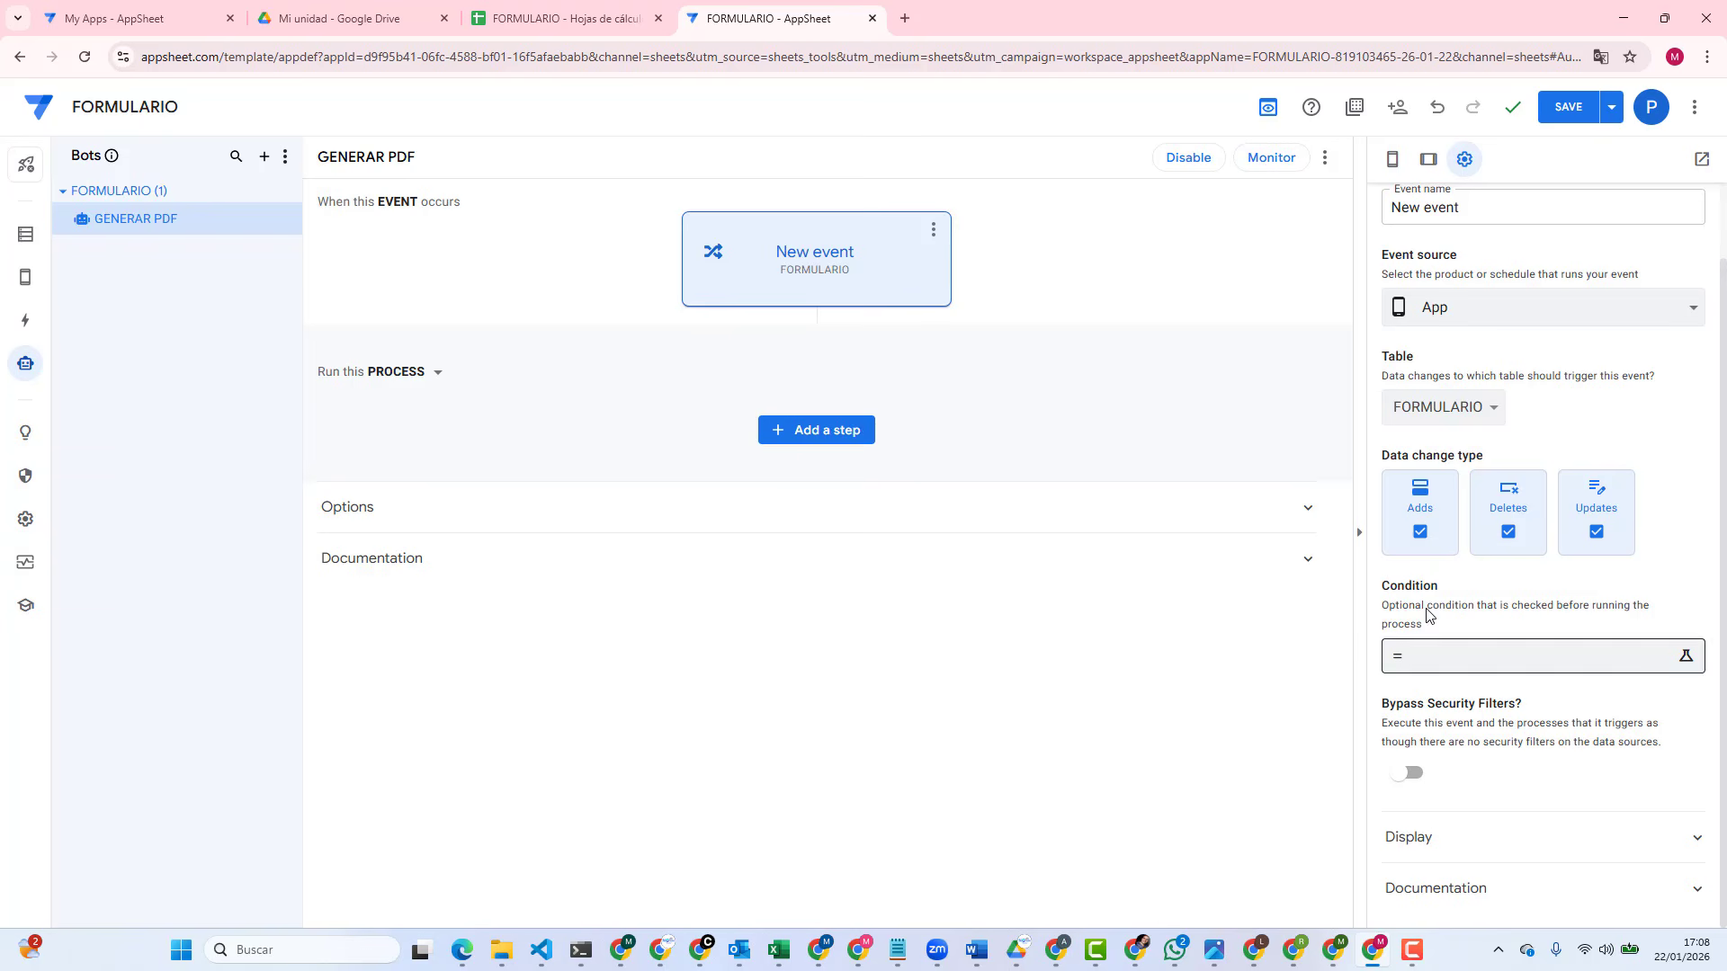
Step: Add a new step to the GENERAR PDF bot's process and open its task settings
left_click(815, 431)
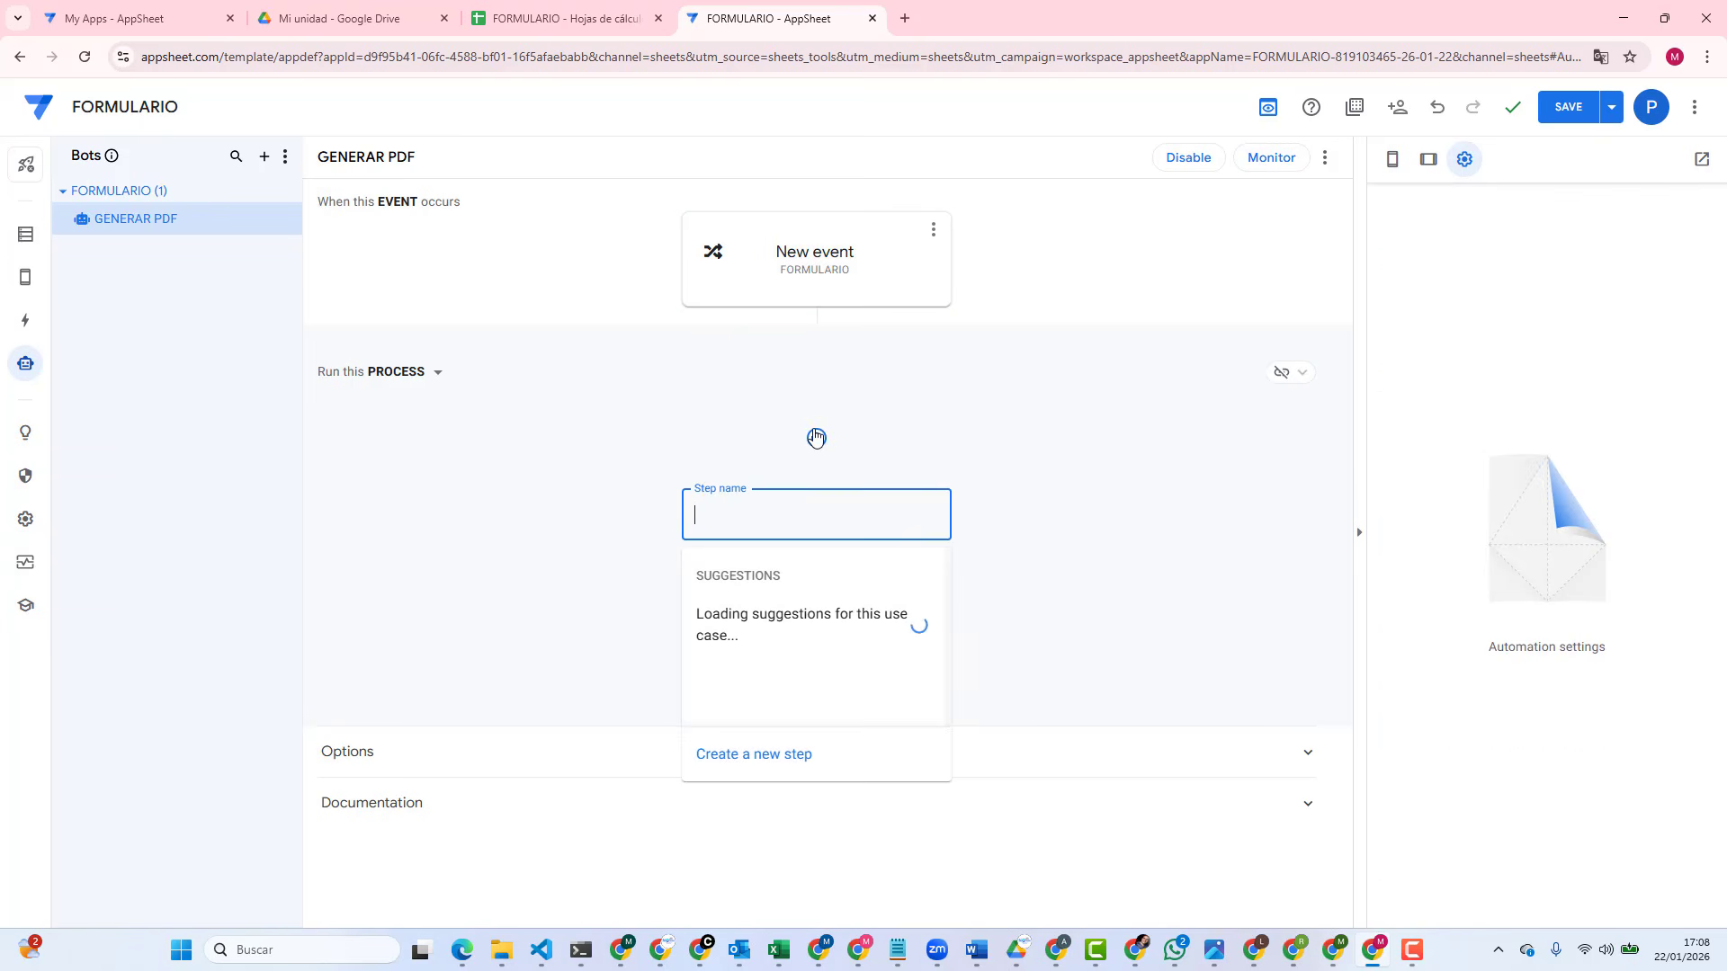
left_click(765, 756)
left_click(835, 284)
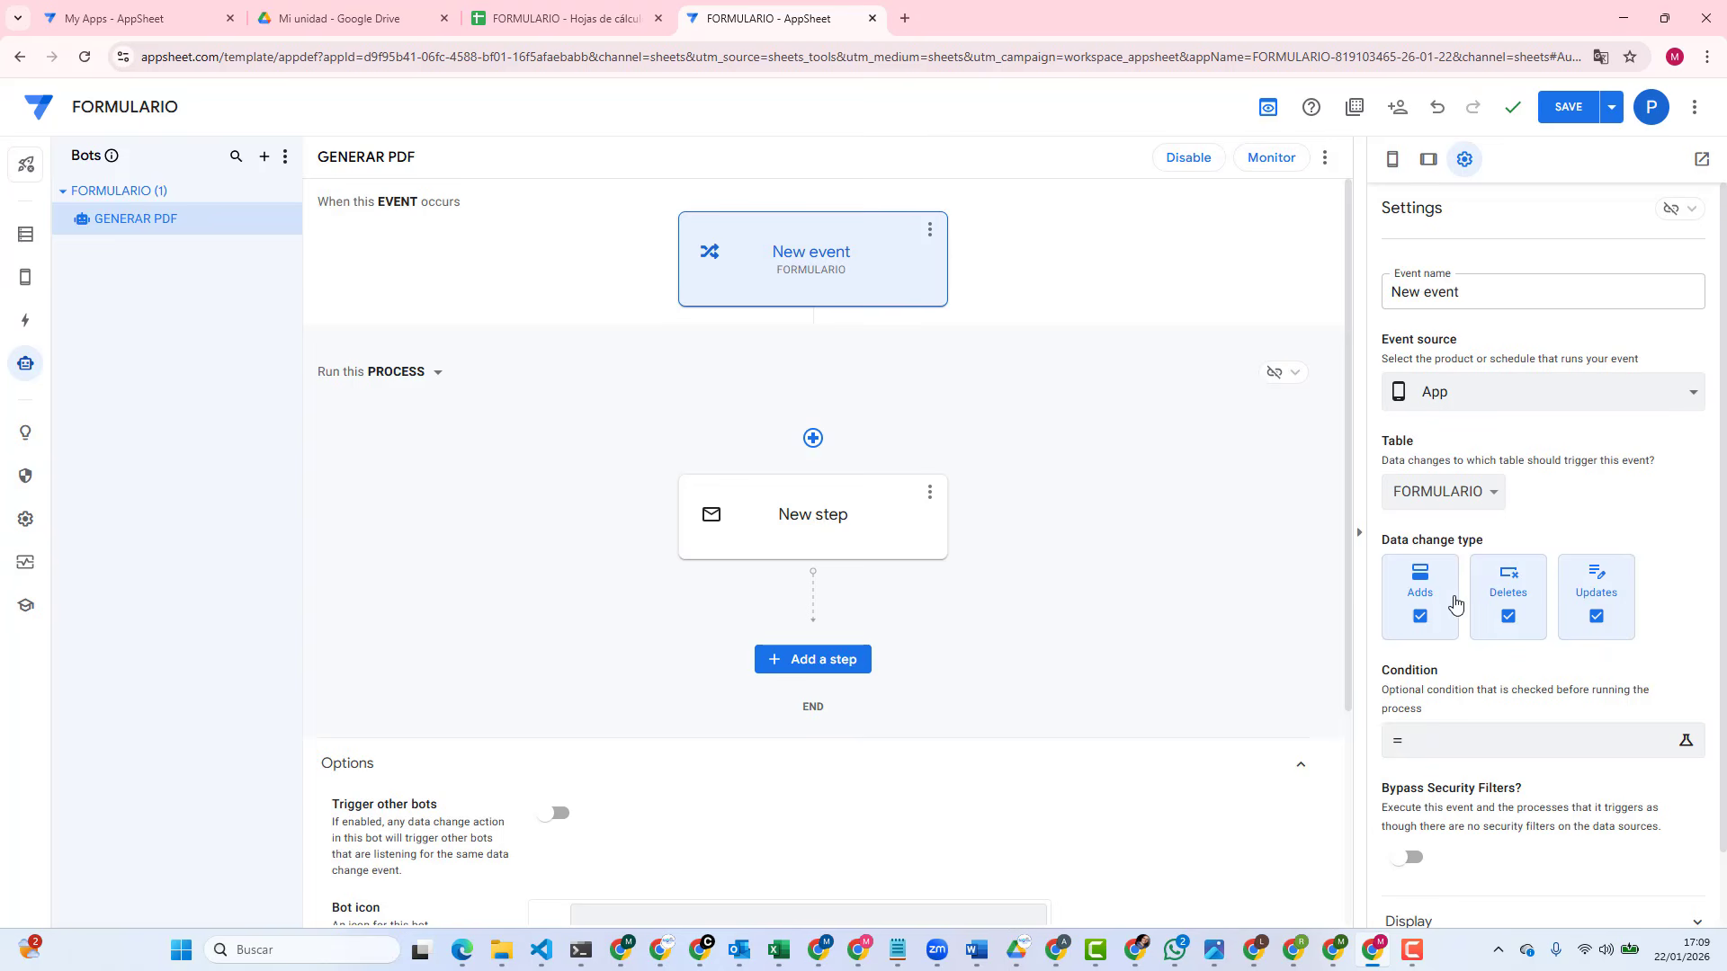
left_click(850, 519)
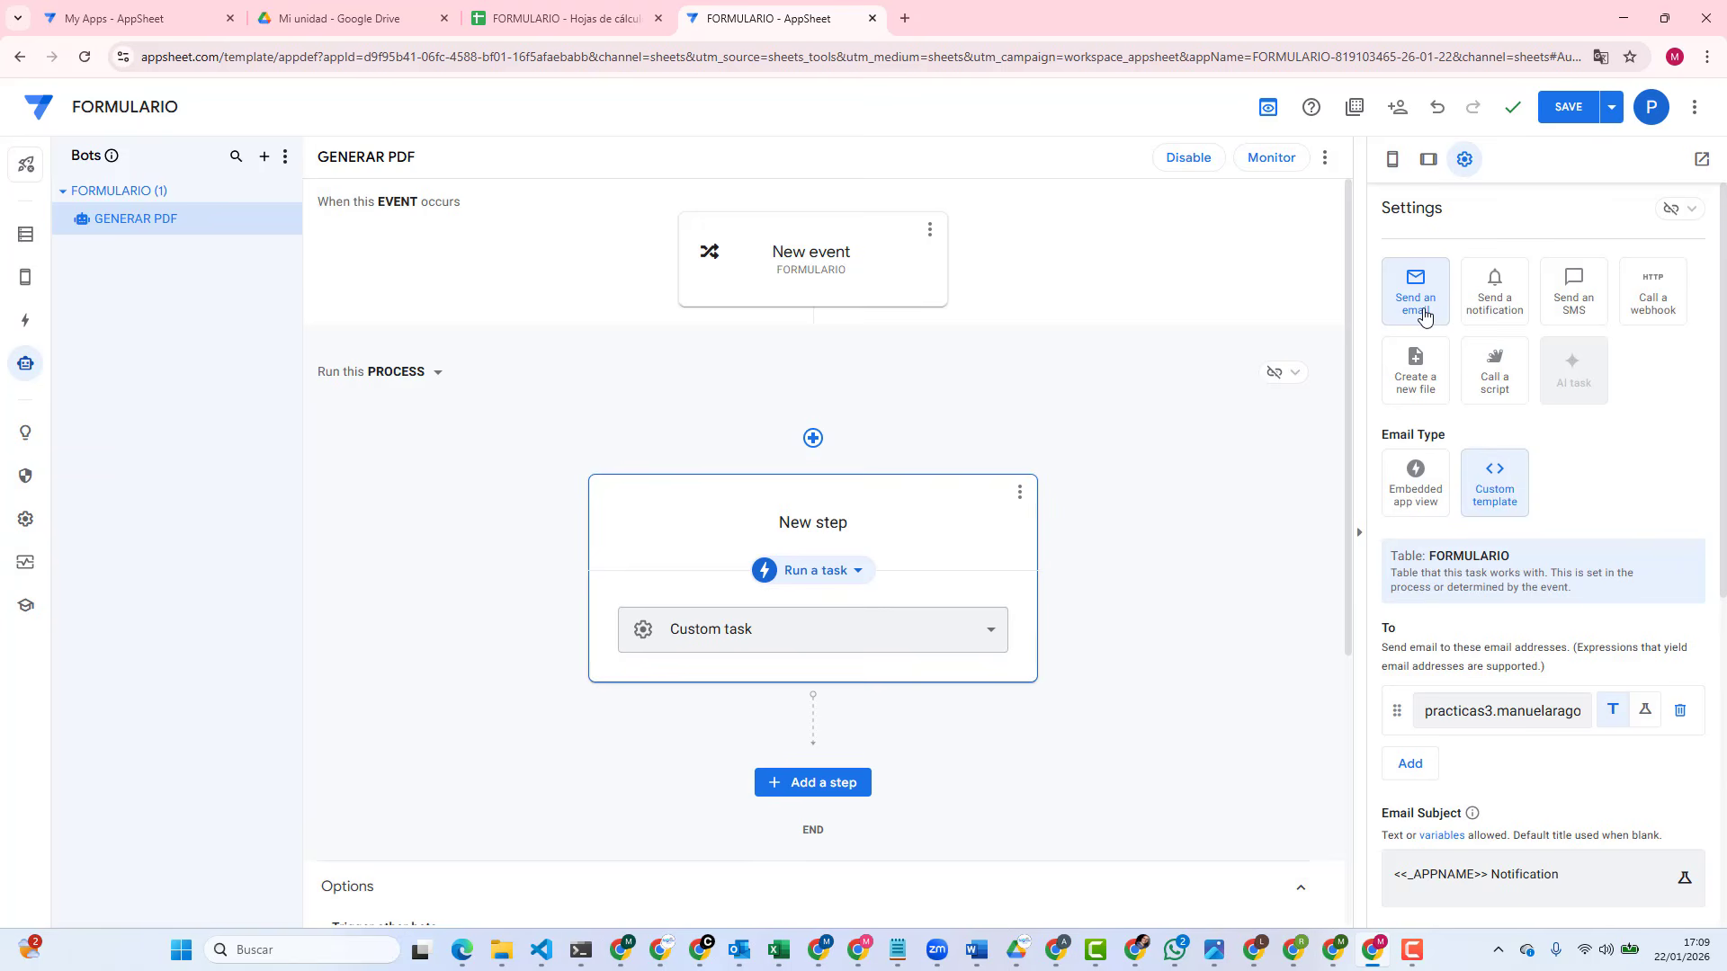
Step: Open the account menu to check which account is signed in
left_click(1659, 117)
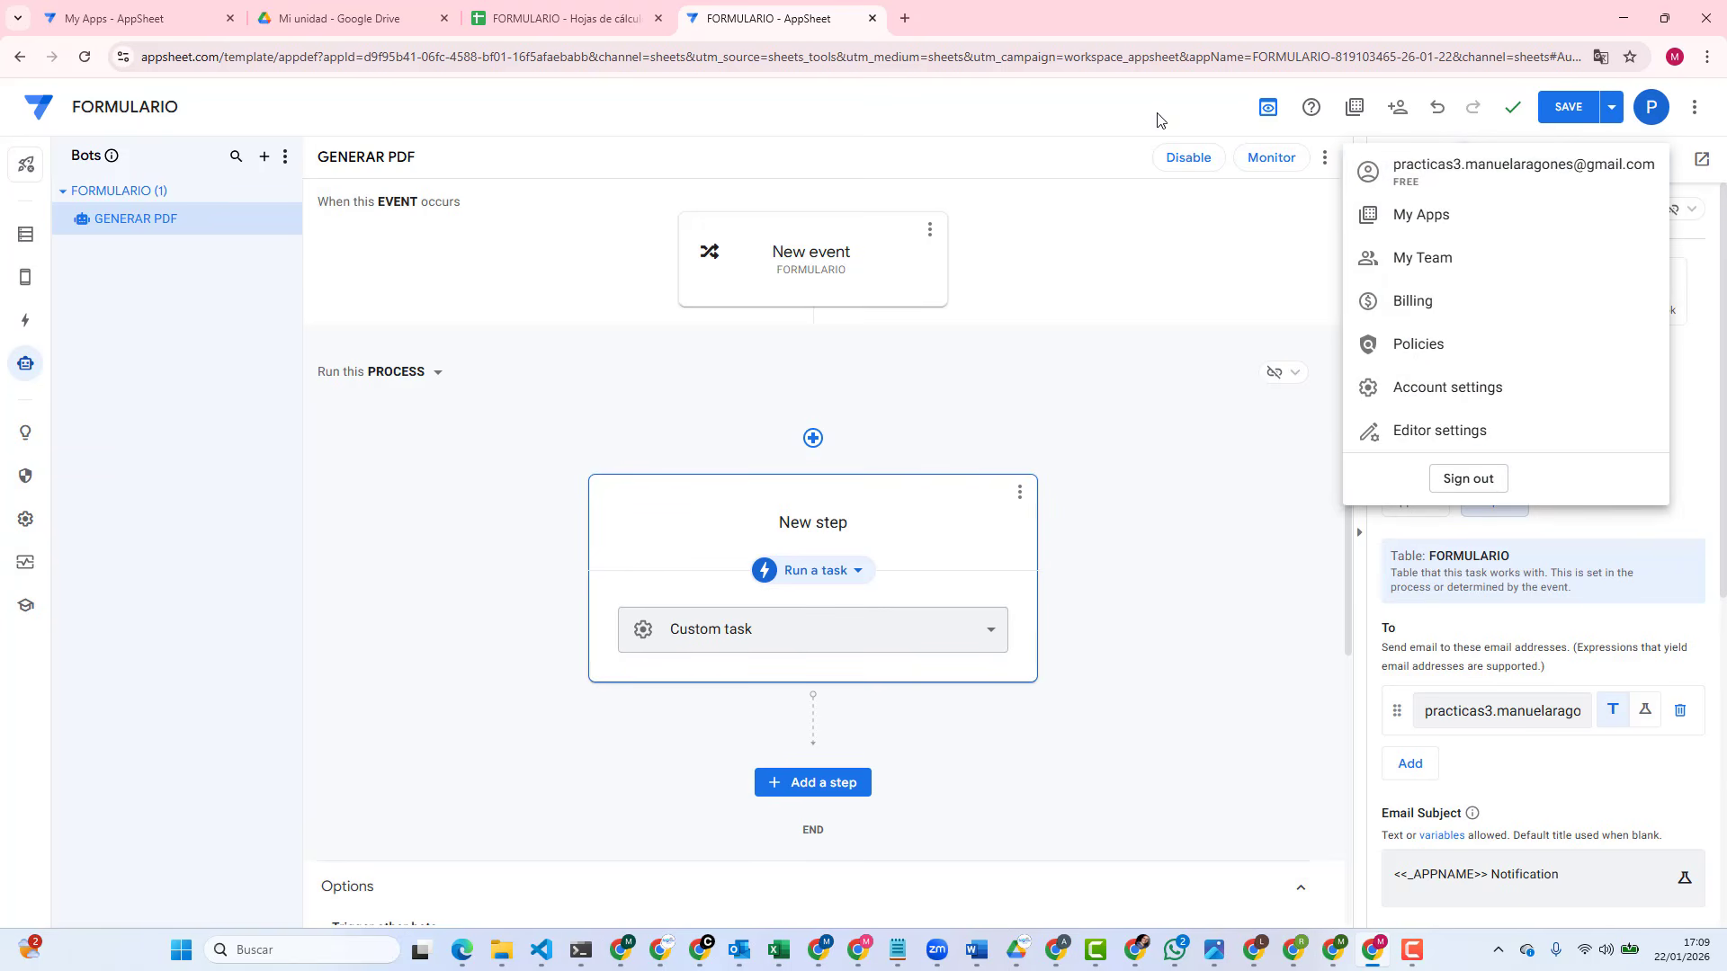
Step: Configure the new step's task to create a new file, keeping PDF as the HTTP content type
left_click(1215, 153)
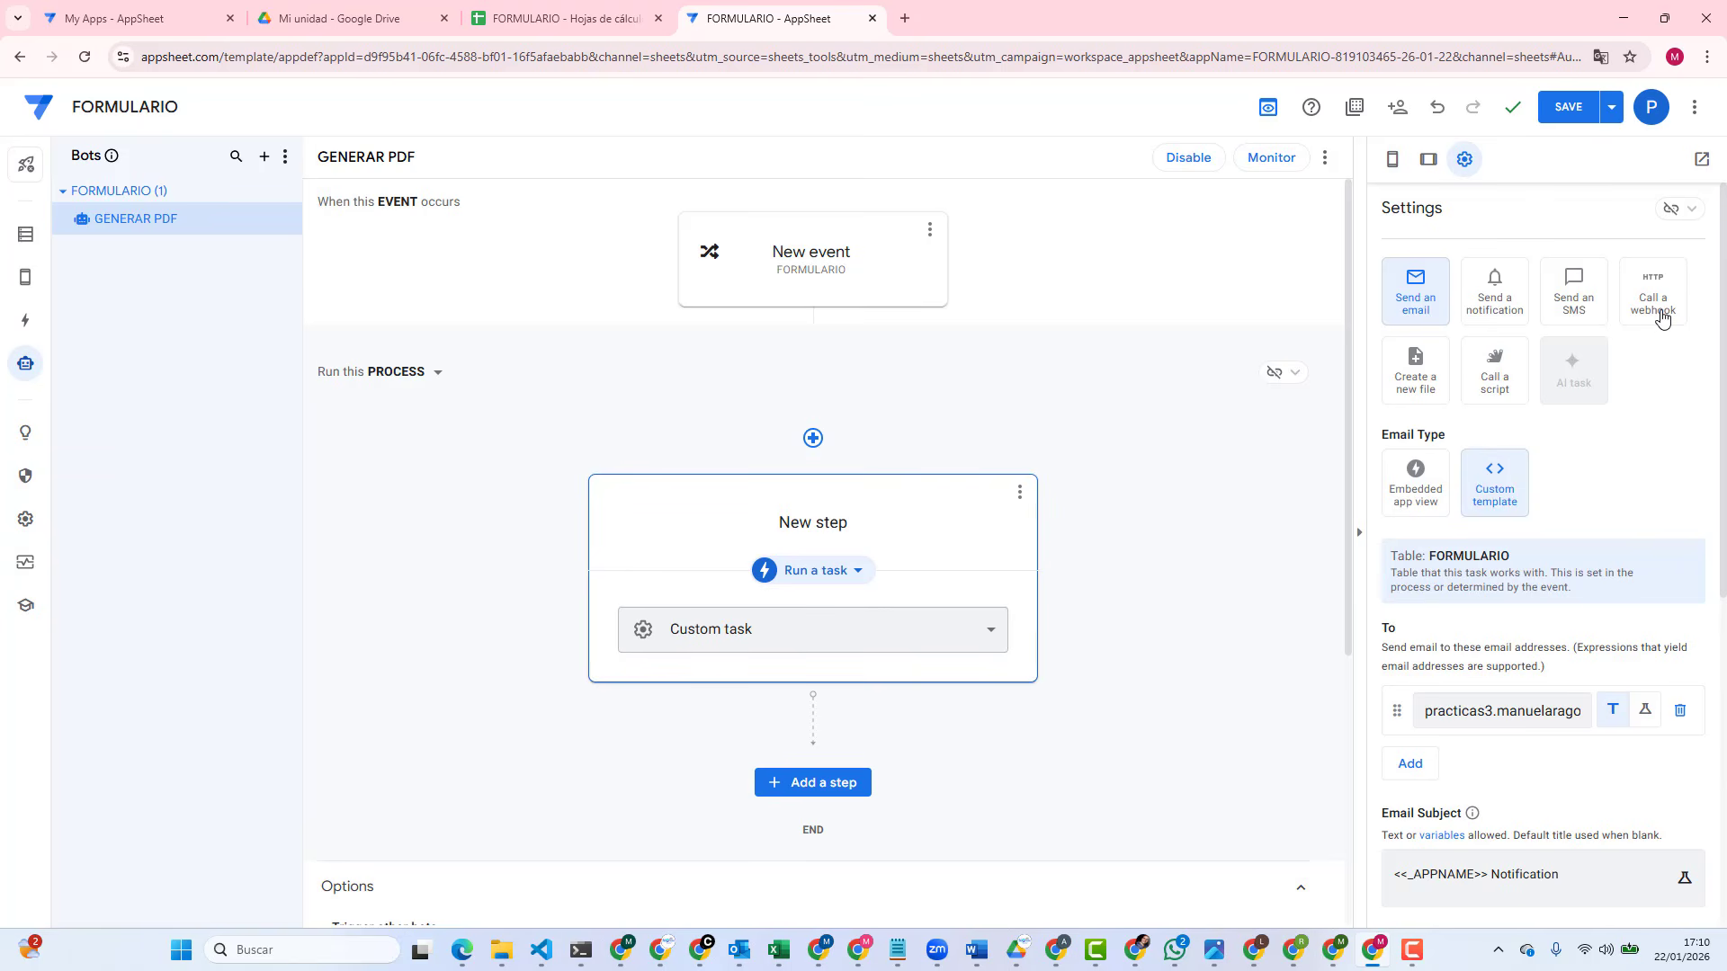
left_click(1506, 388)
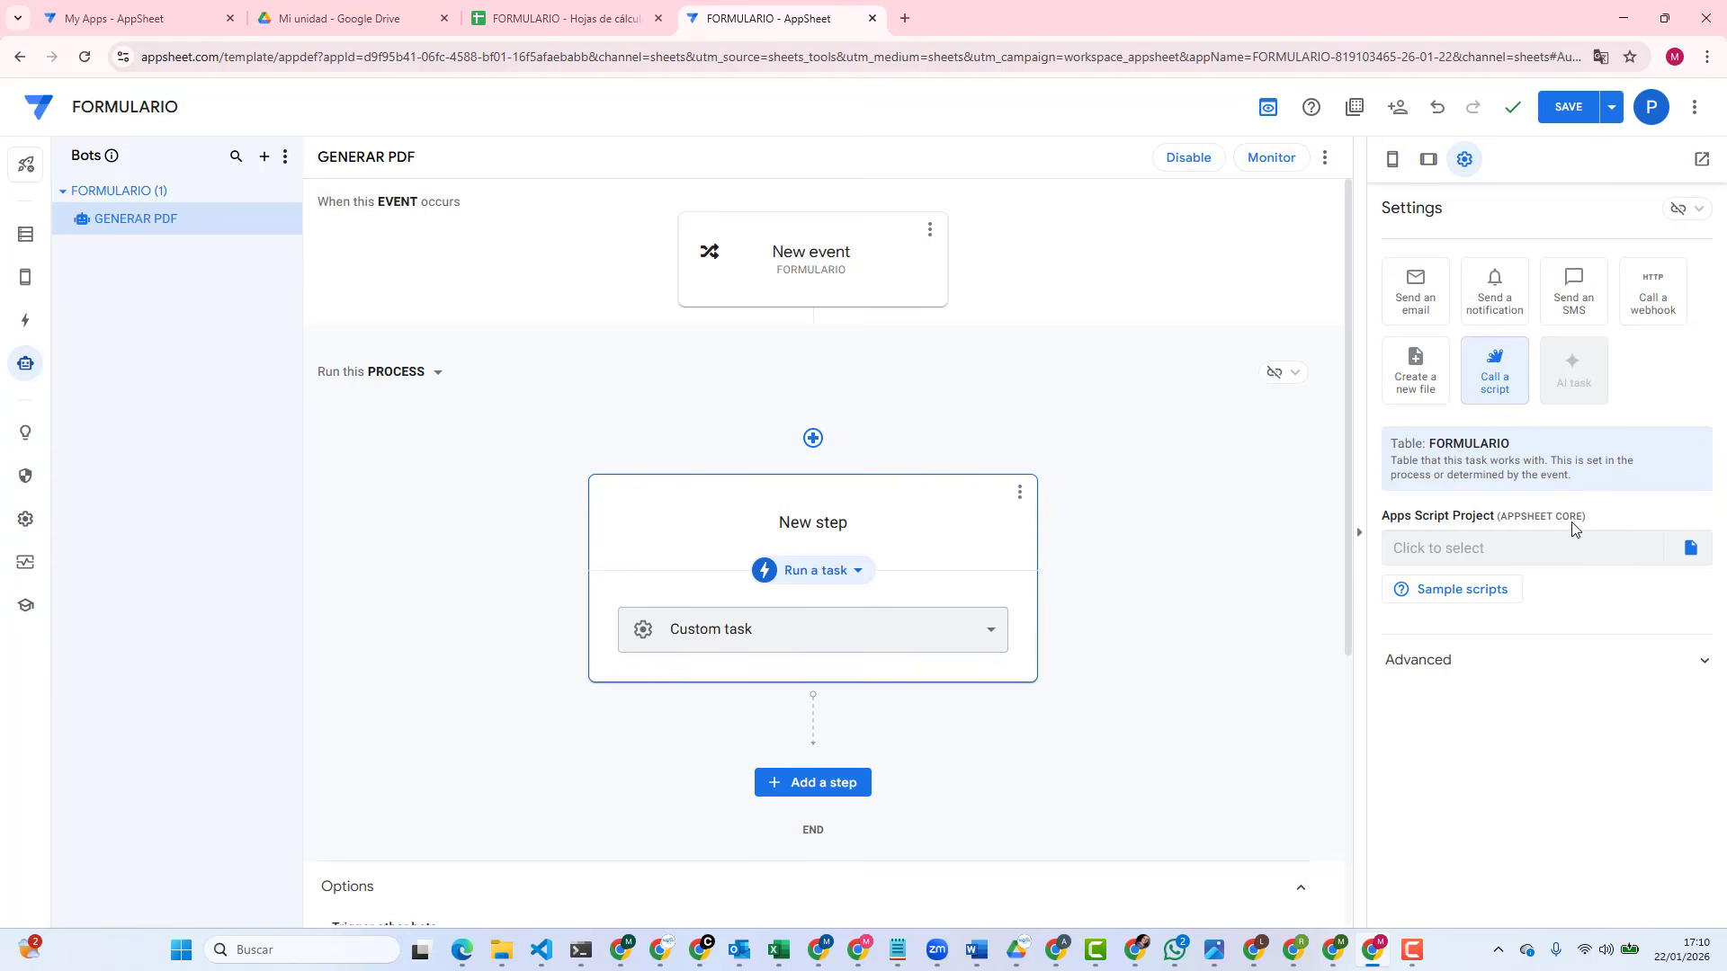
left_click(1424, 380)
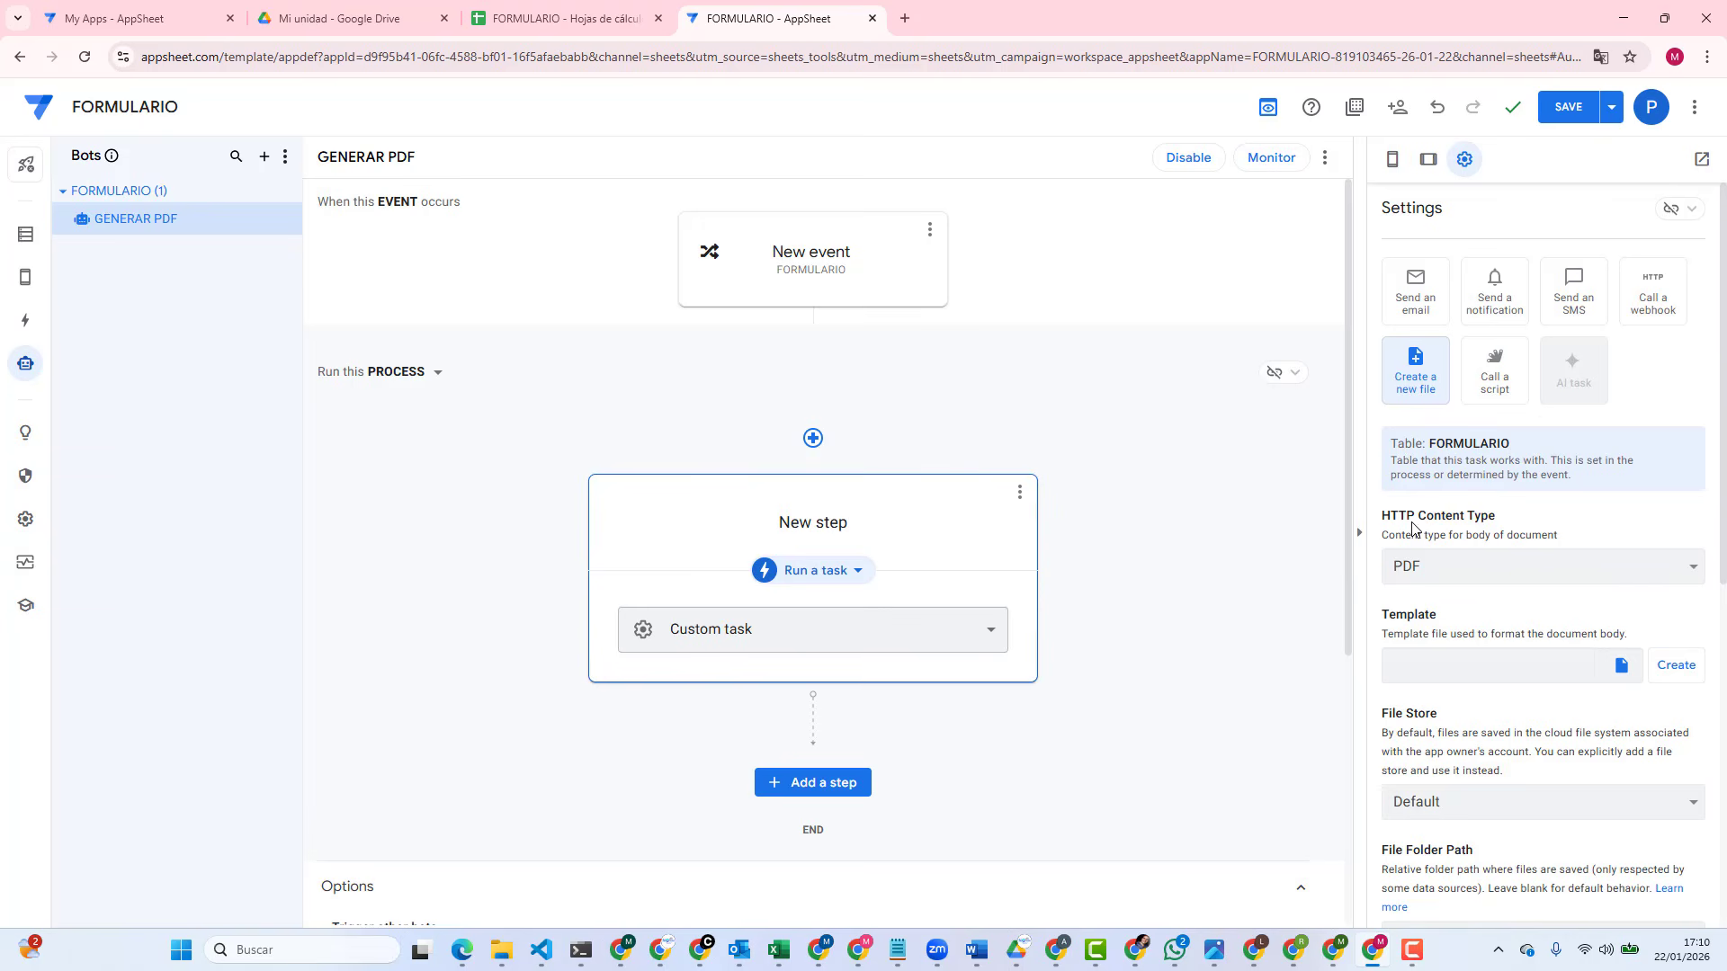
left_click(1431, 570)
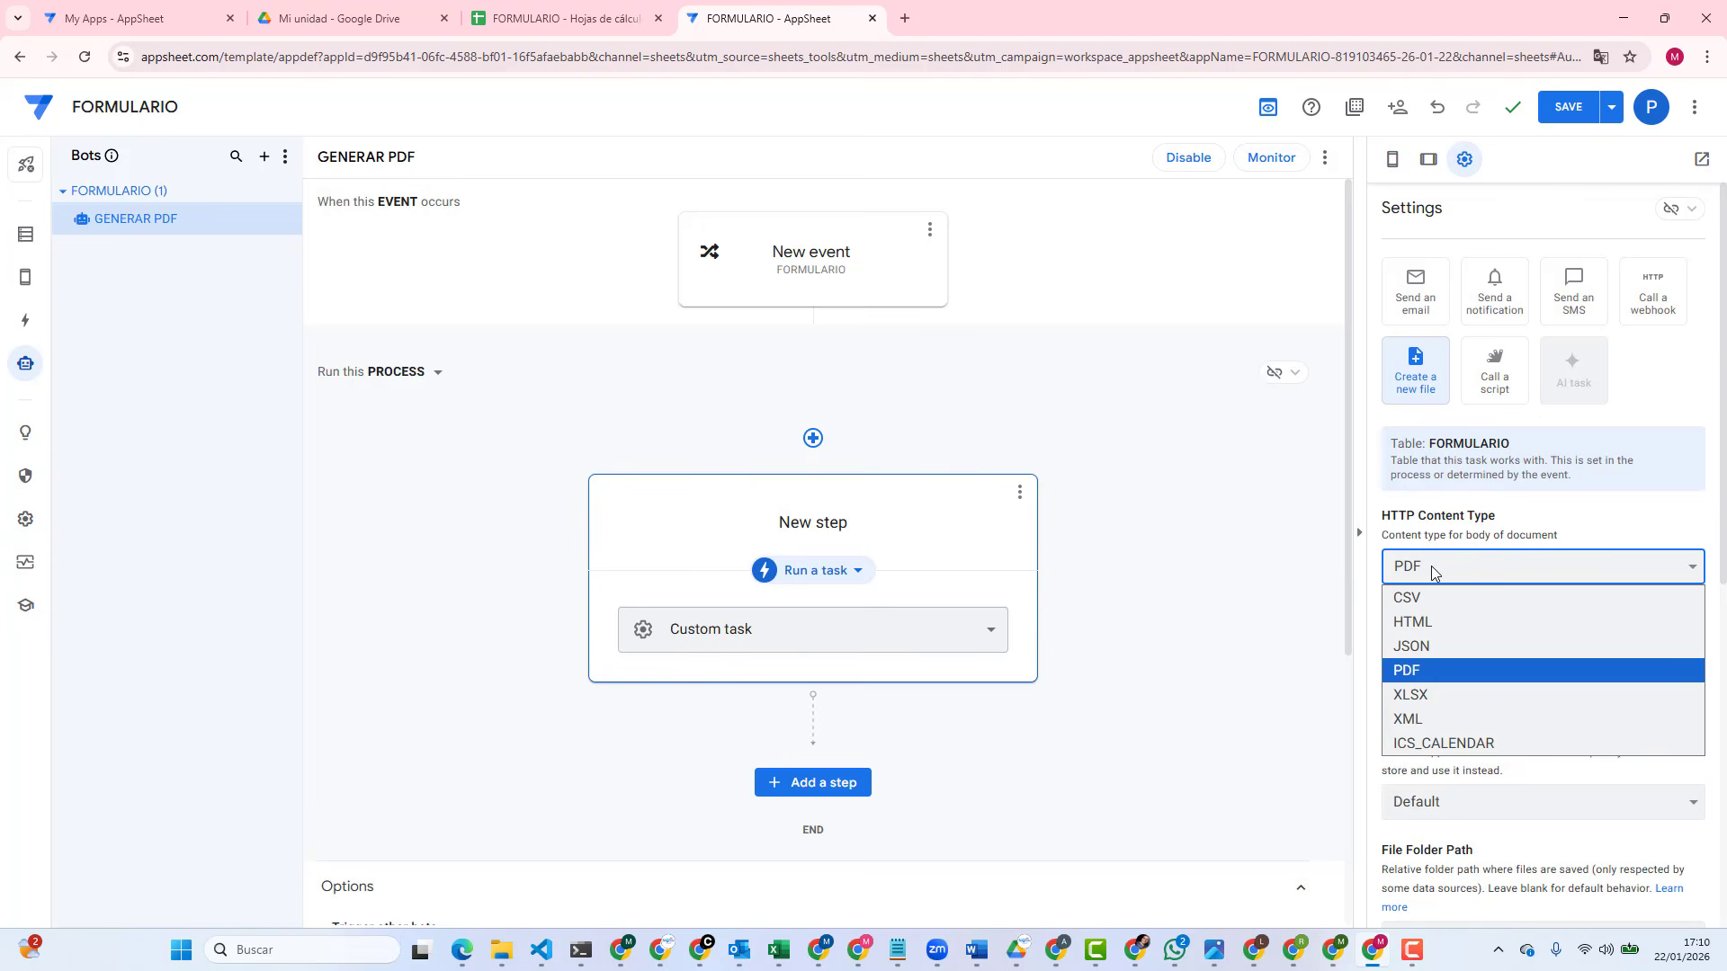
left_click(1432, 568)
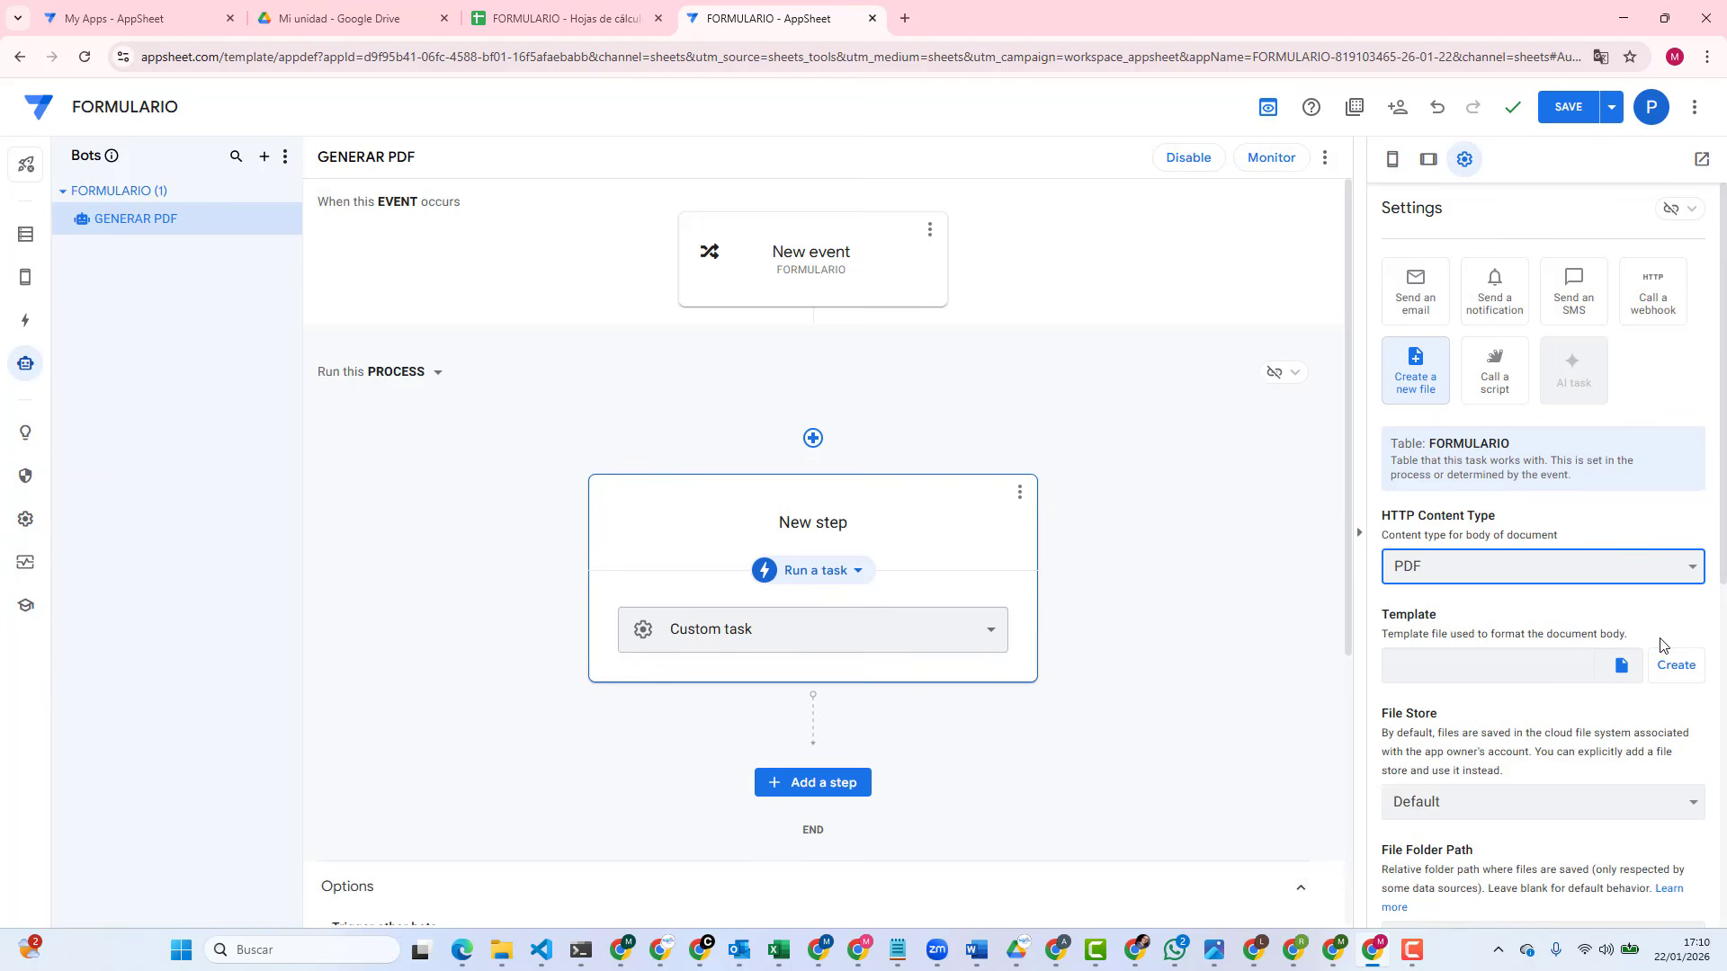
Step: Create a template for the PDF file task and open it in Google Docs to review its generated fields
left_click(1676, 673)
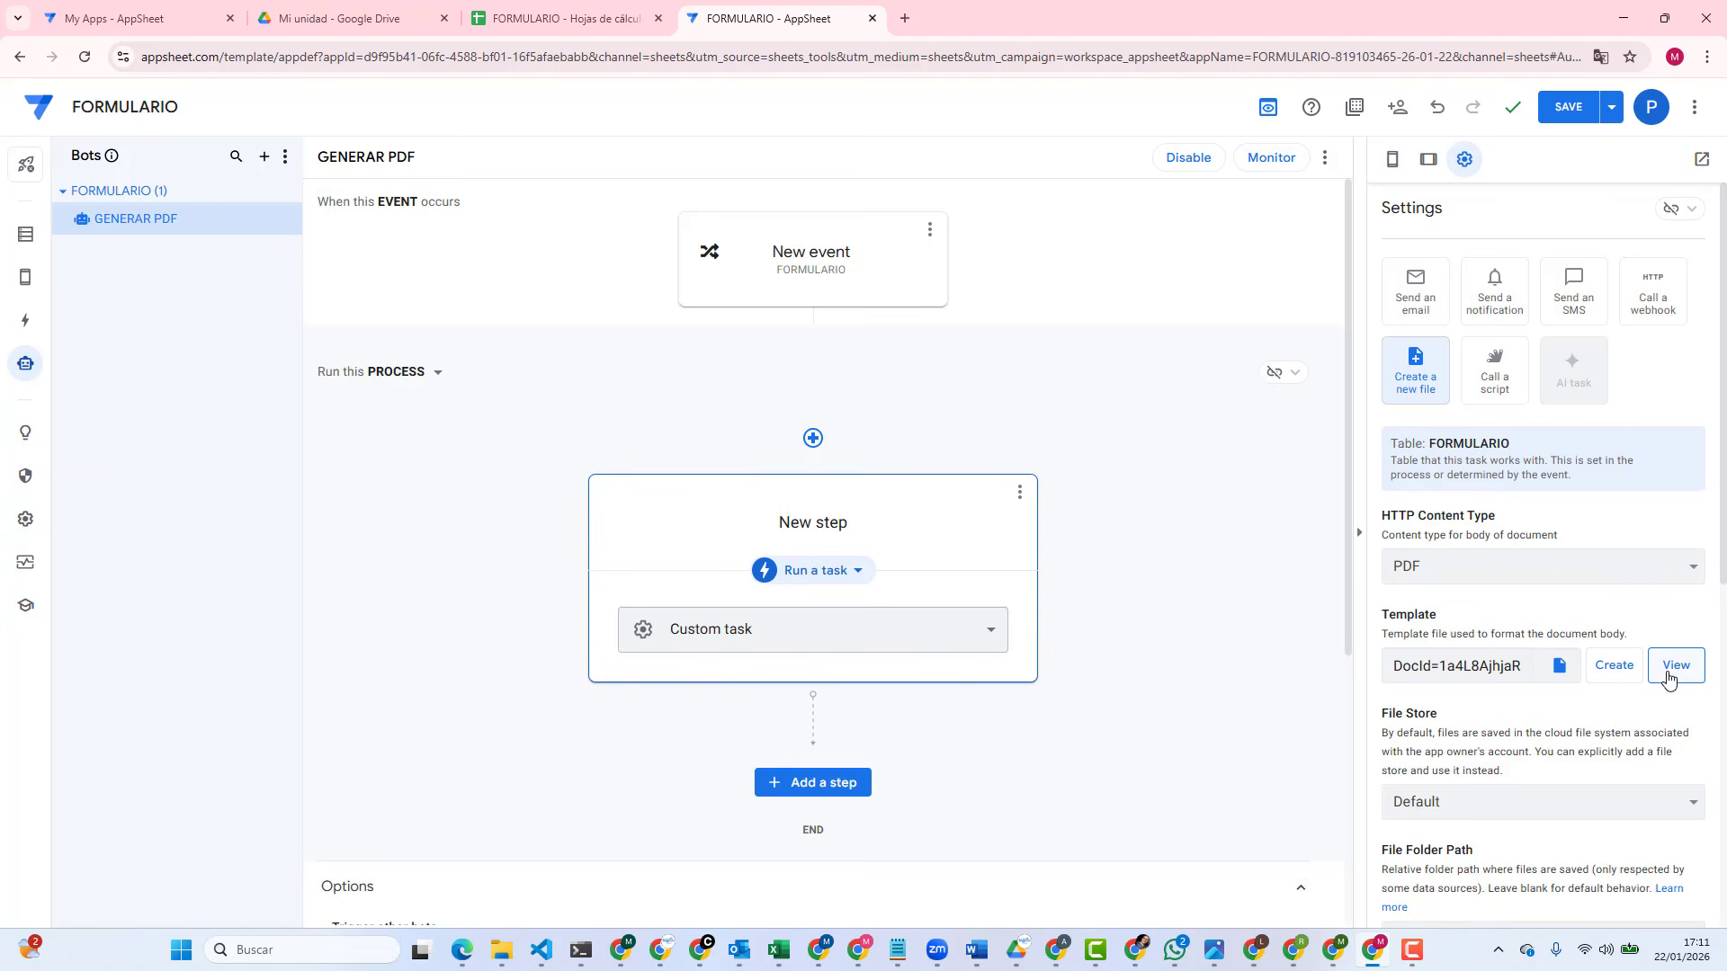
left_click(1676, 667)
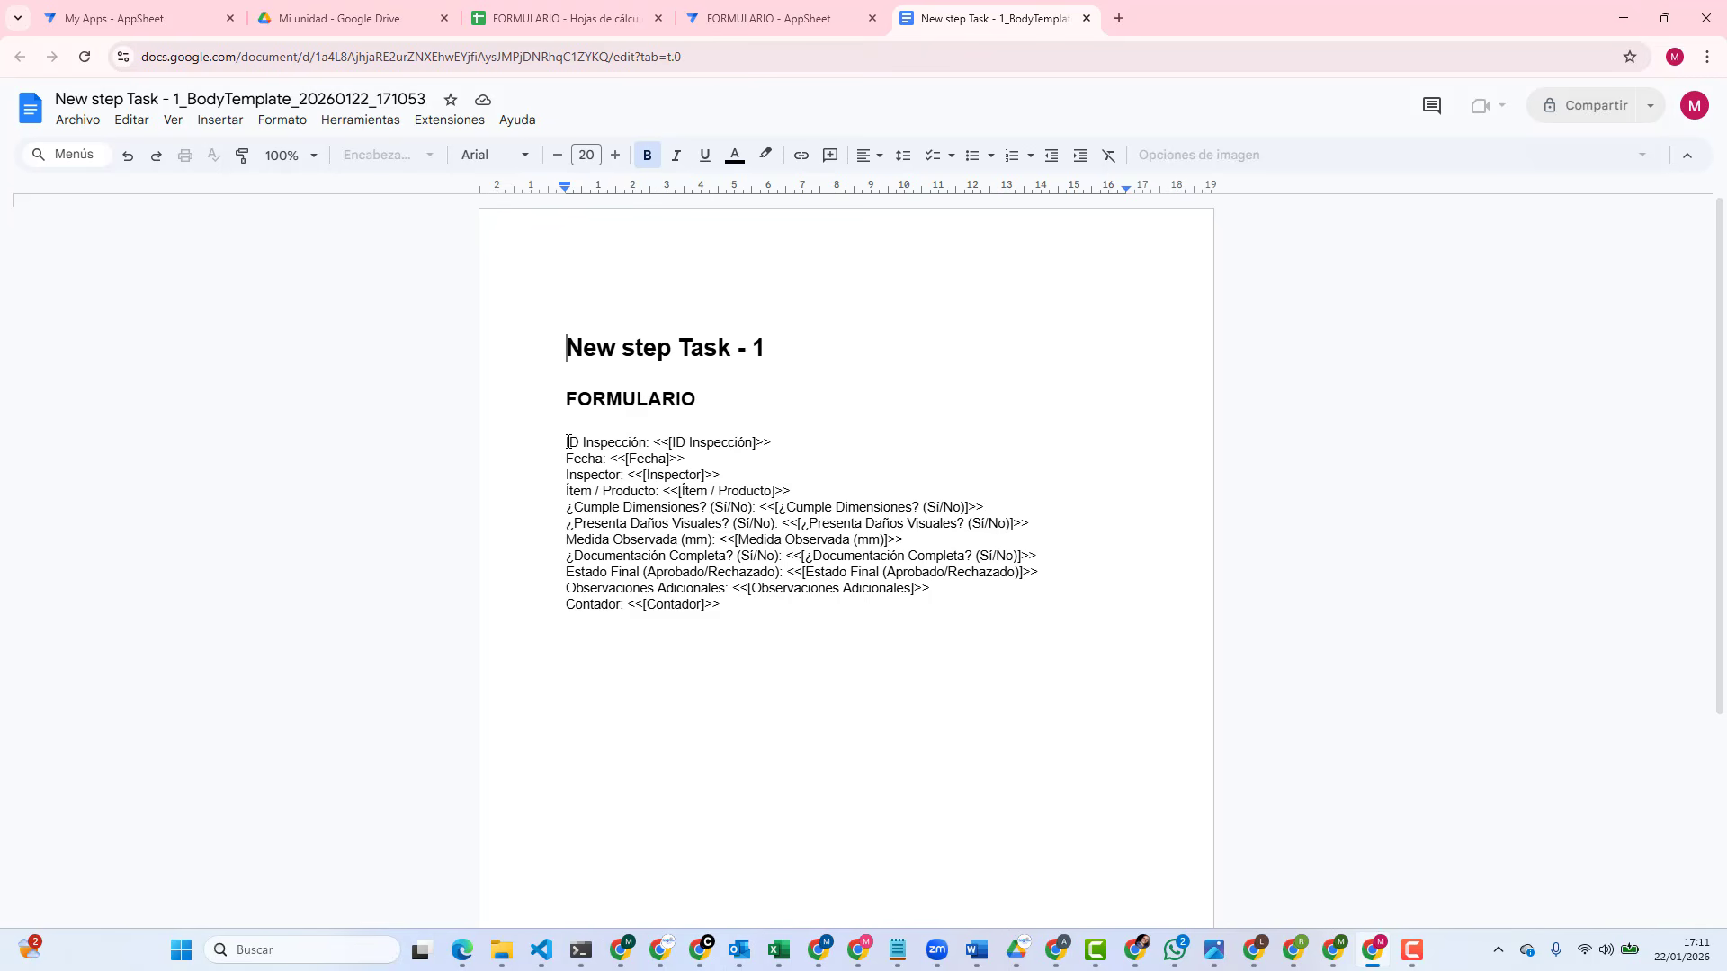
left_click_drag(567, 442, 947, 604)
Step: Delete the "New step Task - 1" title and its empty line from the template
left_click(756, 349)
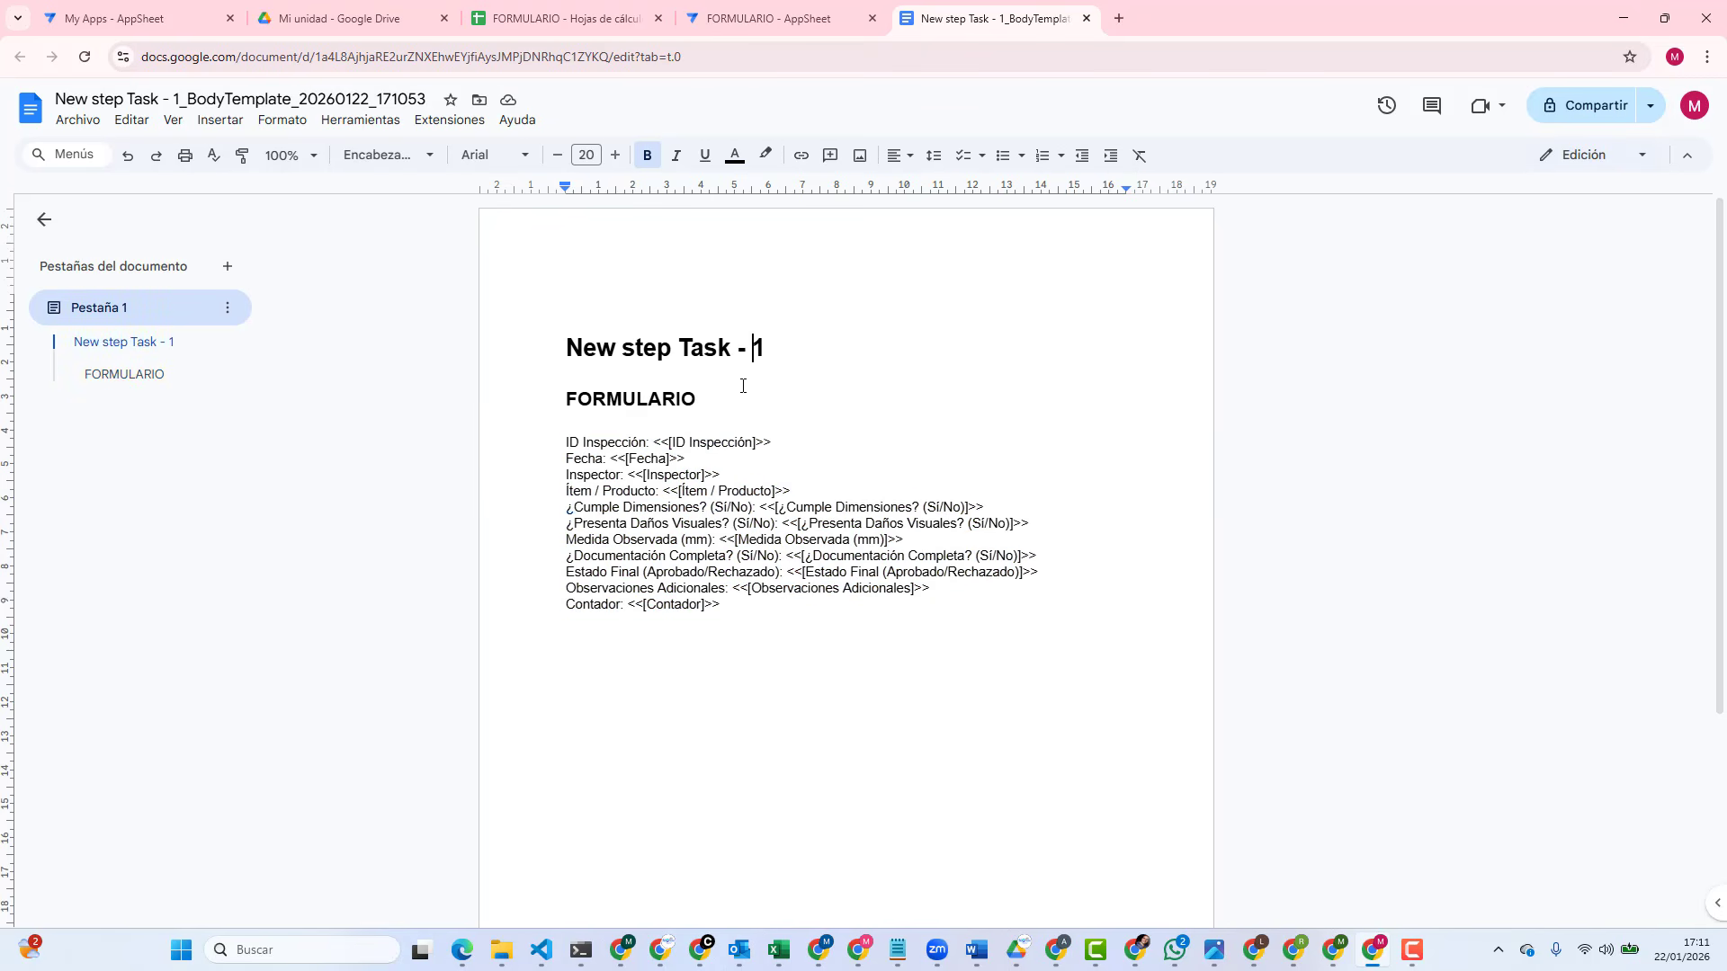
left_click_drag(766, 351, 529, 327)
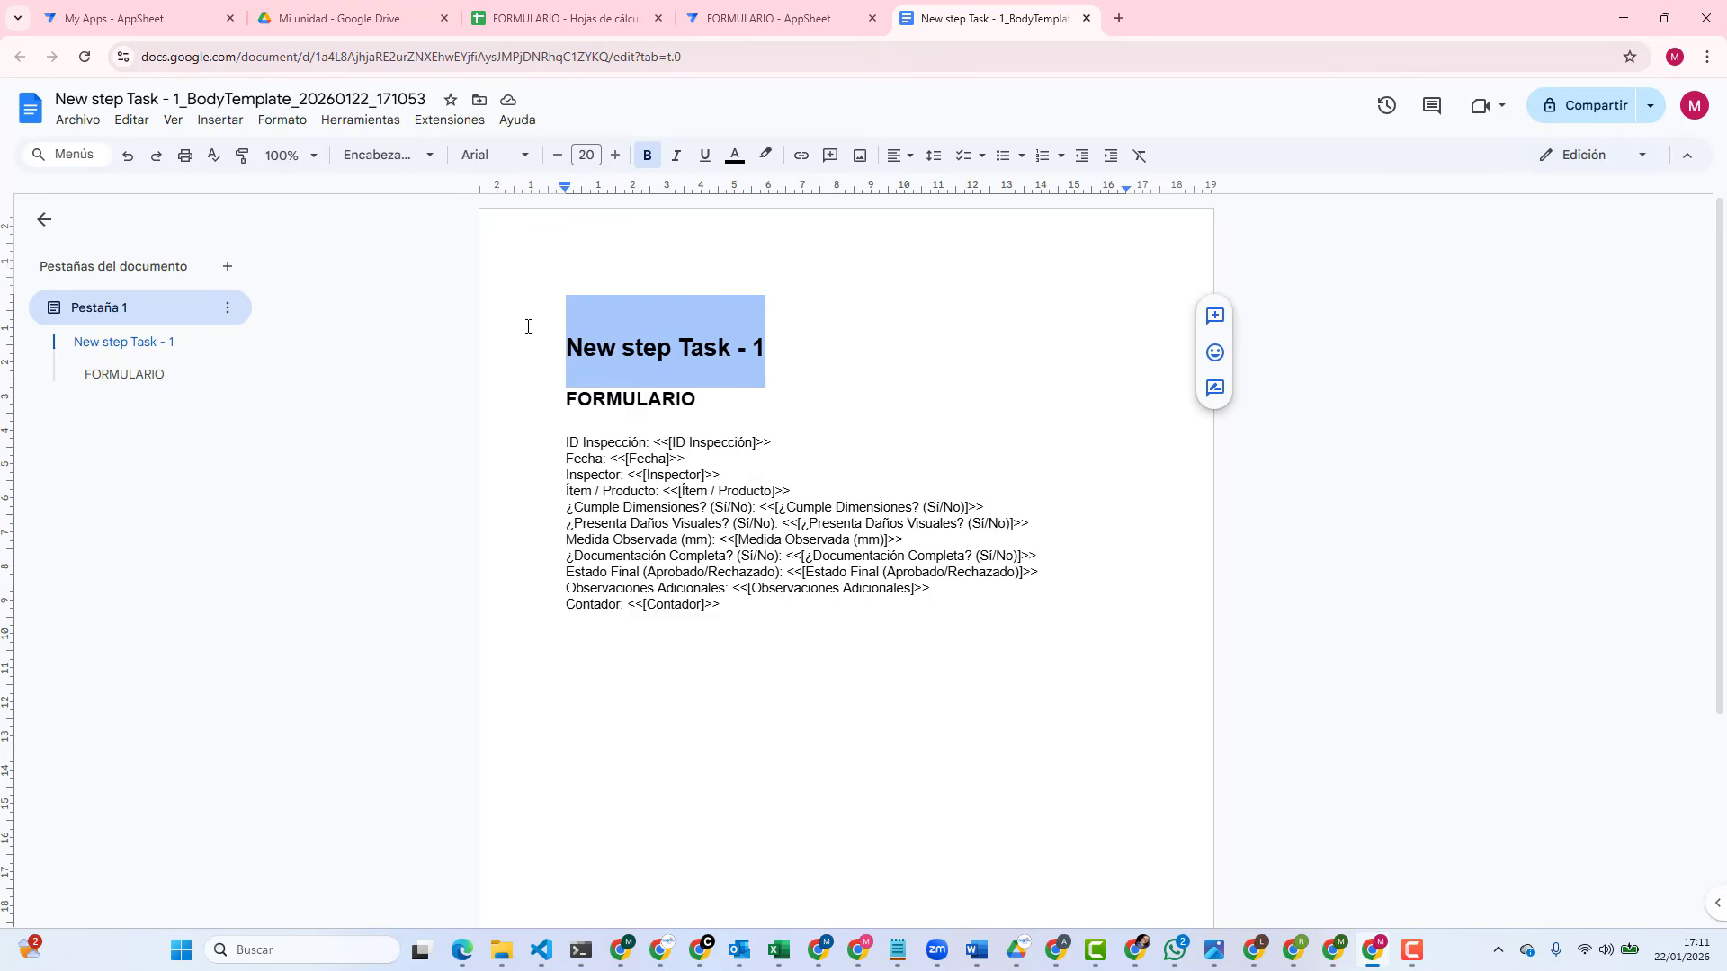
key("BackSpace")
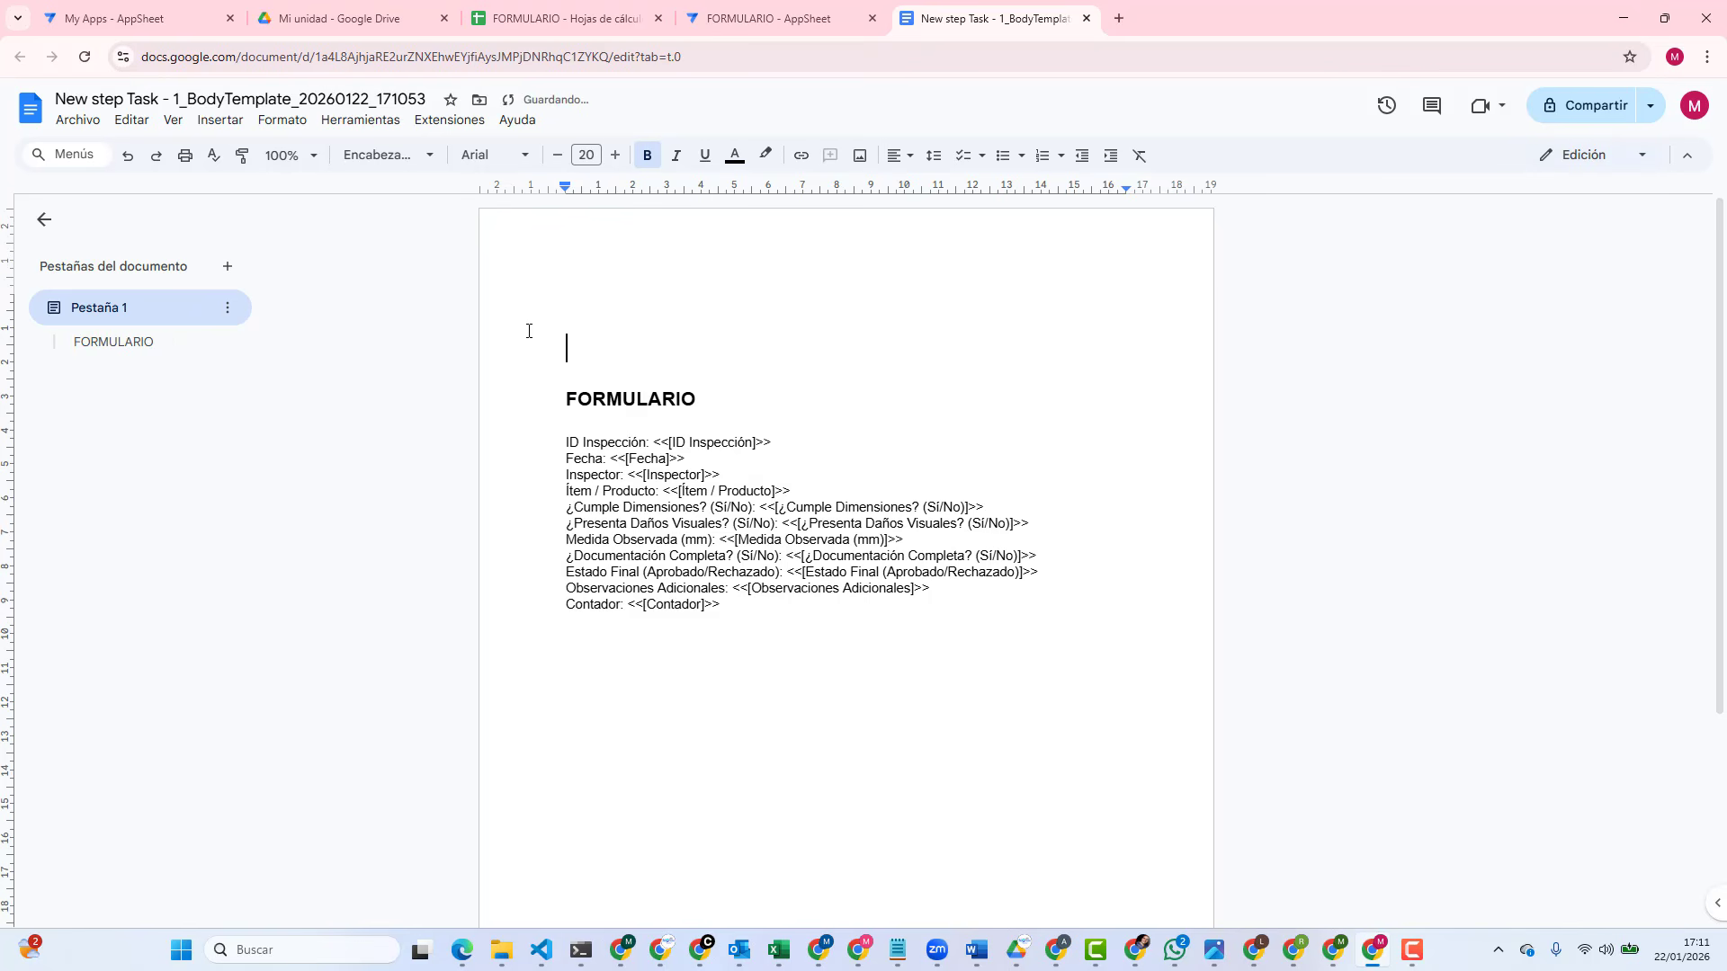
key("Delete")
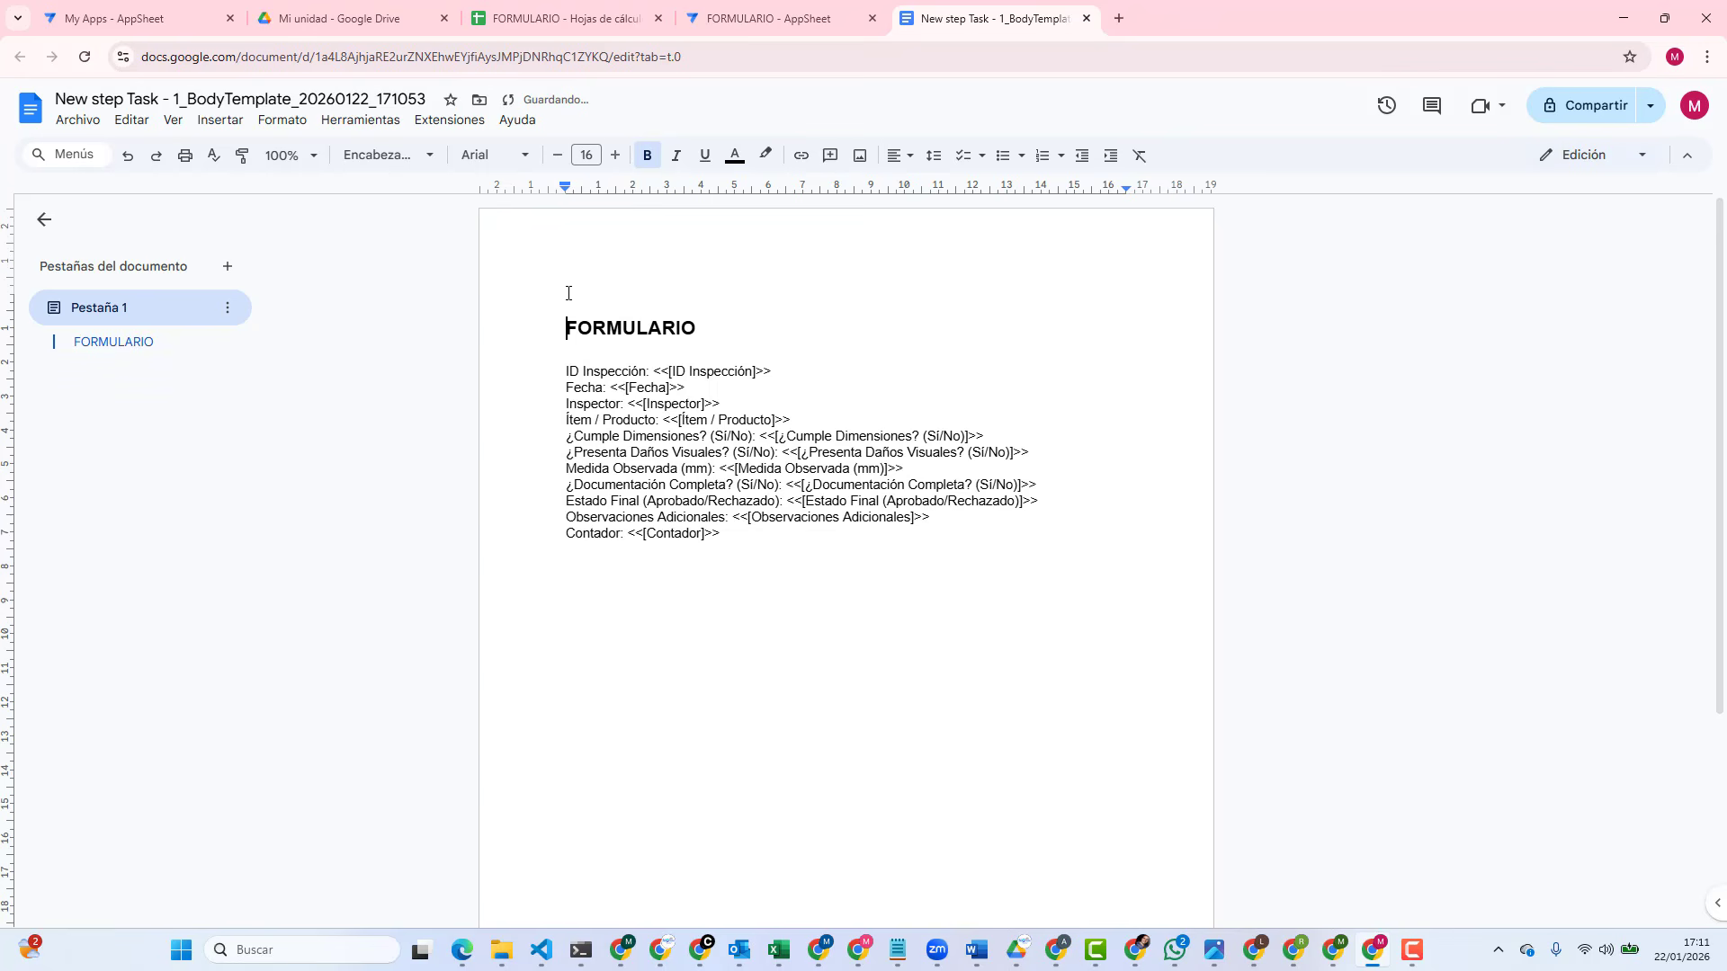
Step: Insert a table of two columns and five rows between the FORMULARIO heading and the field list
left_click(90, 129)
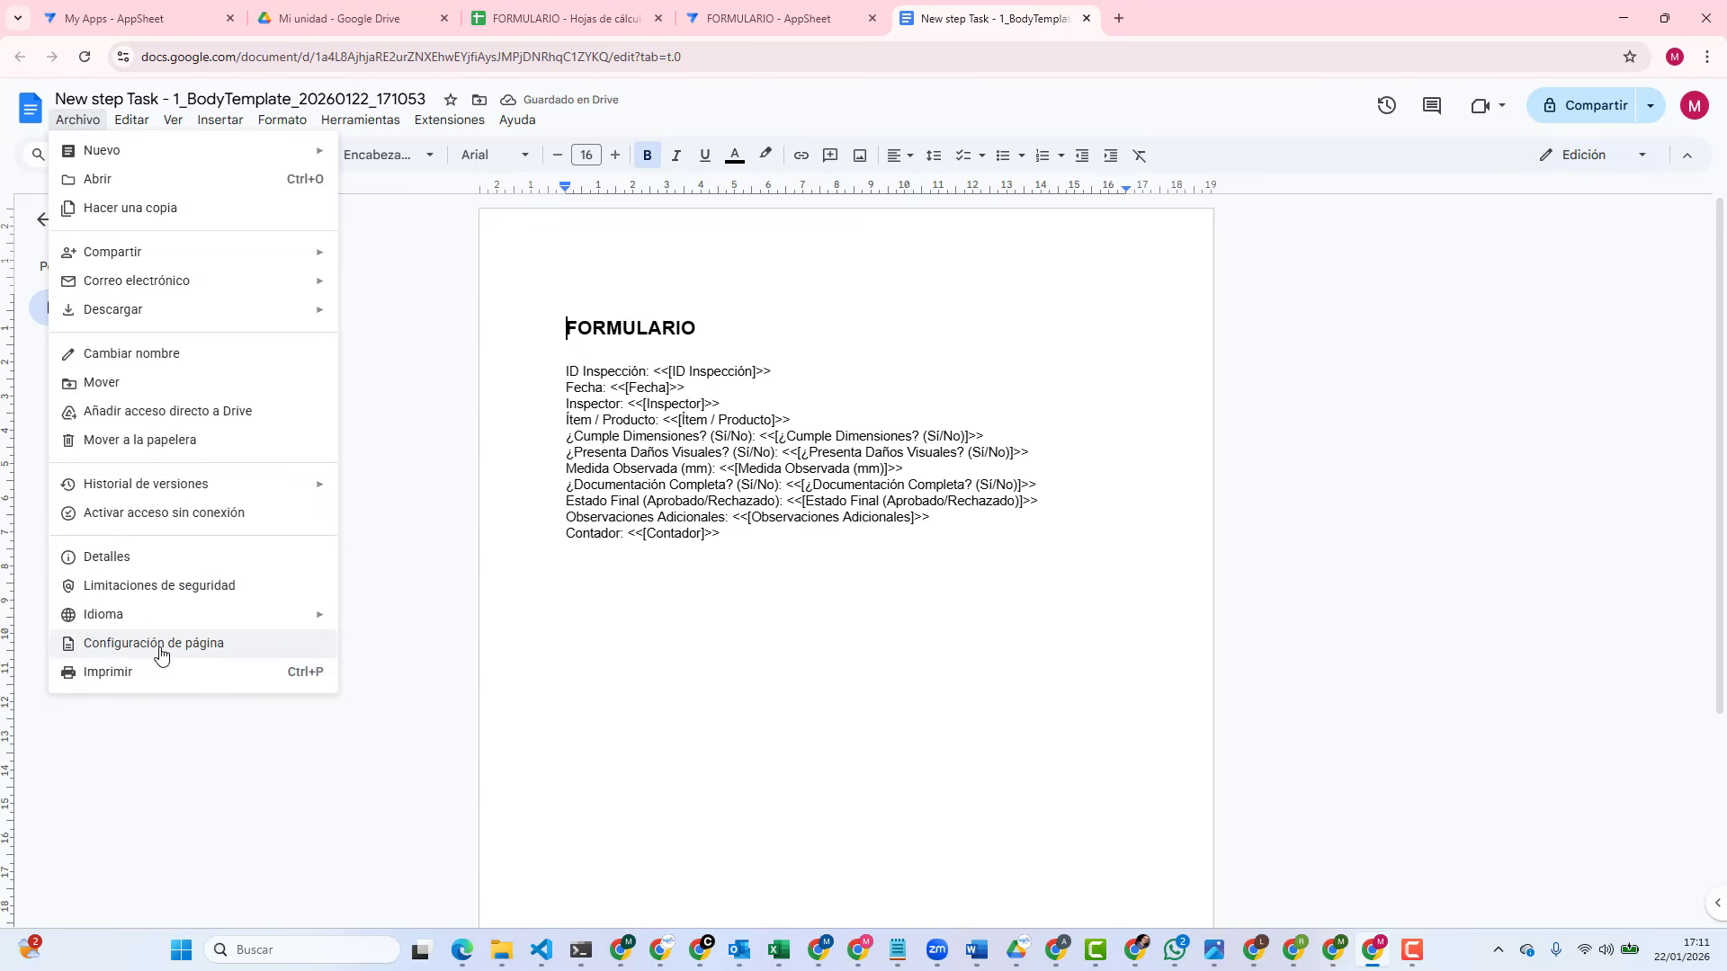
left_click(740, 358)
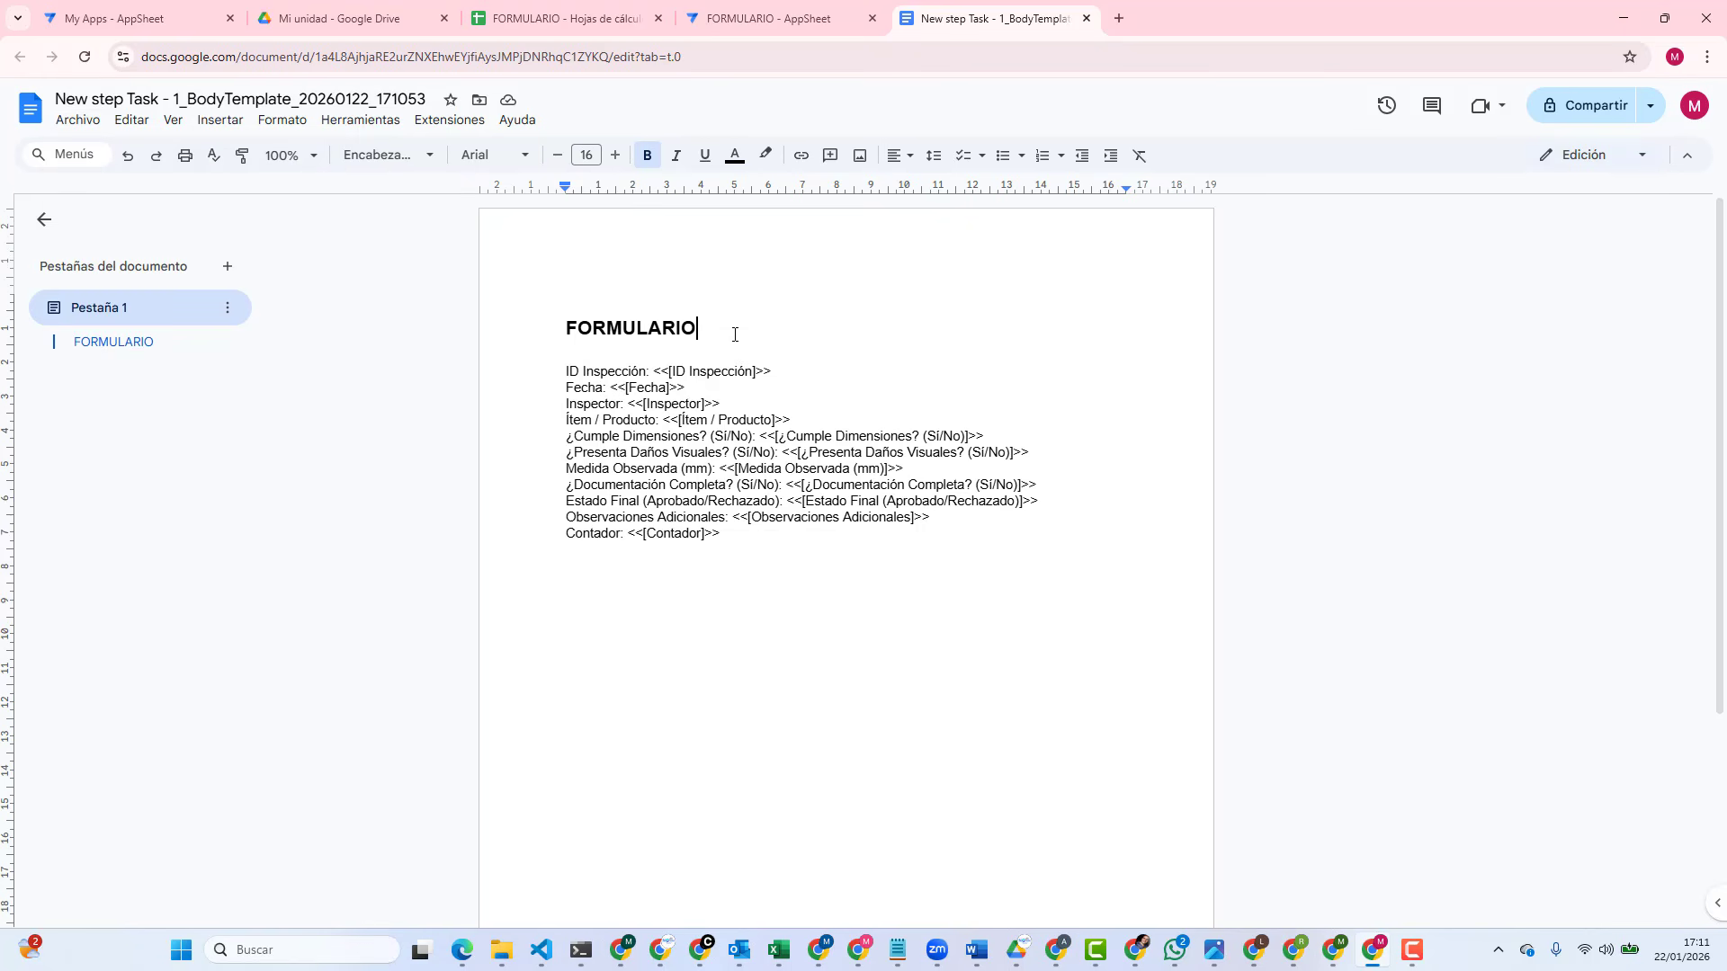
key("Return")
key("Return")
left_click(589, 368)
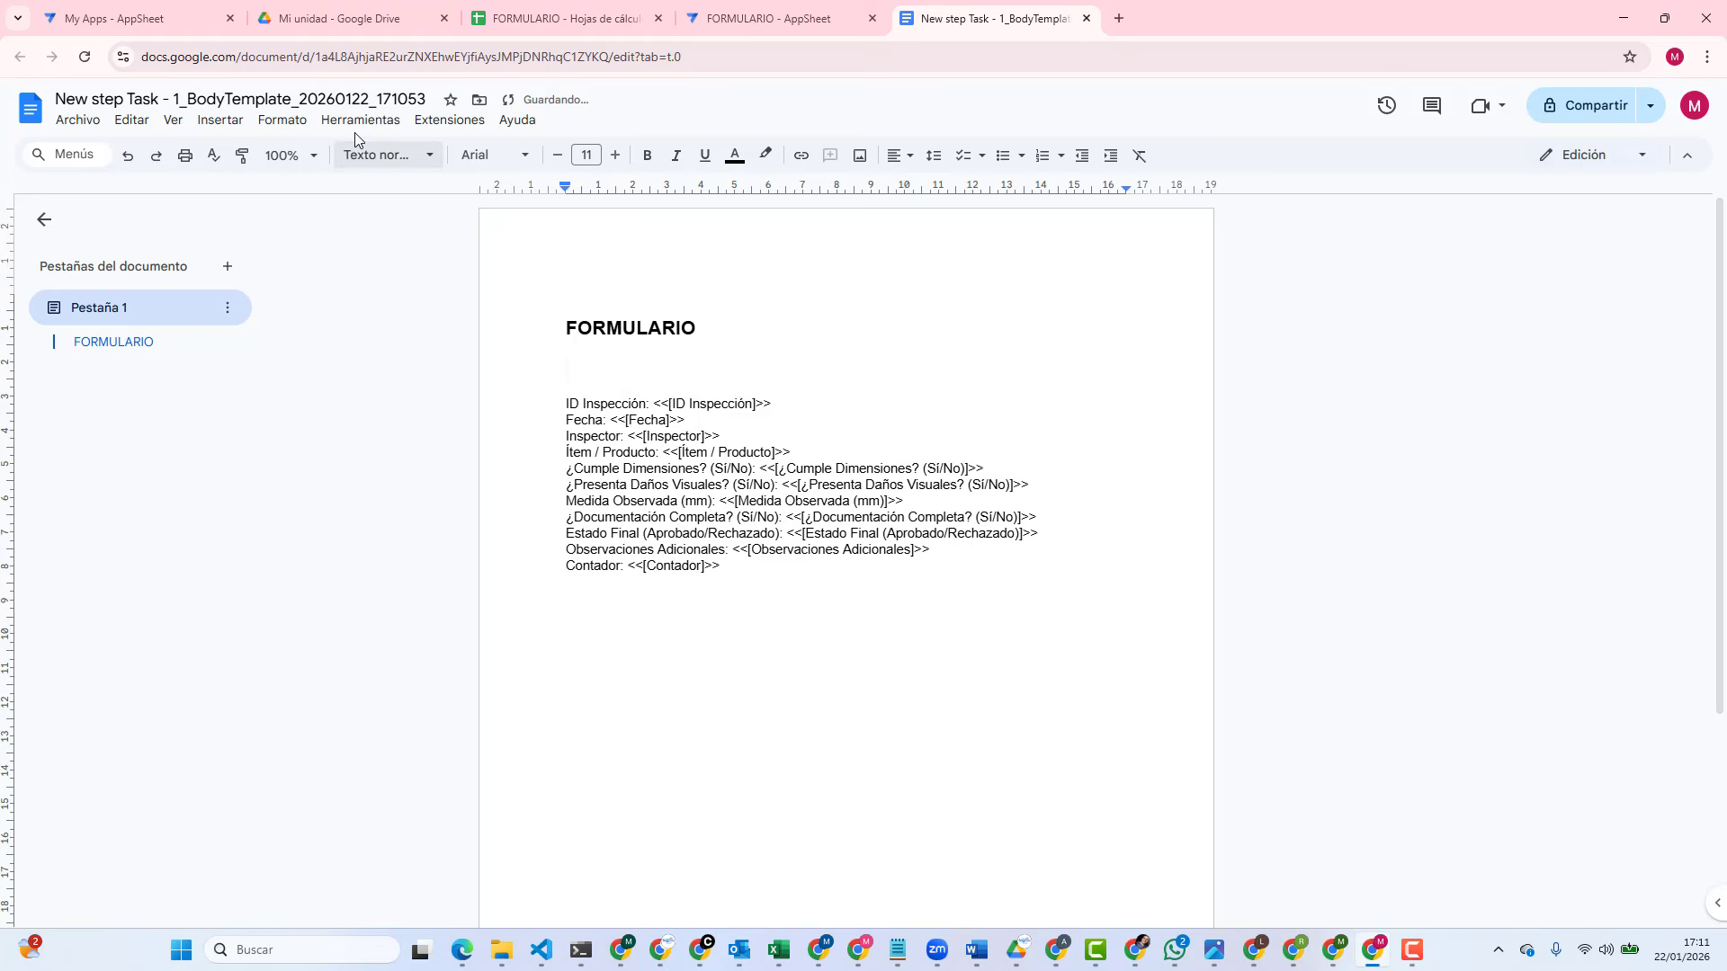
left_click(219, 119)
mouse_move(375, 185)
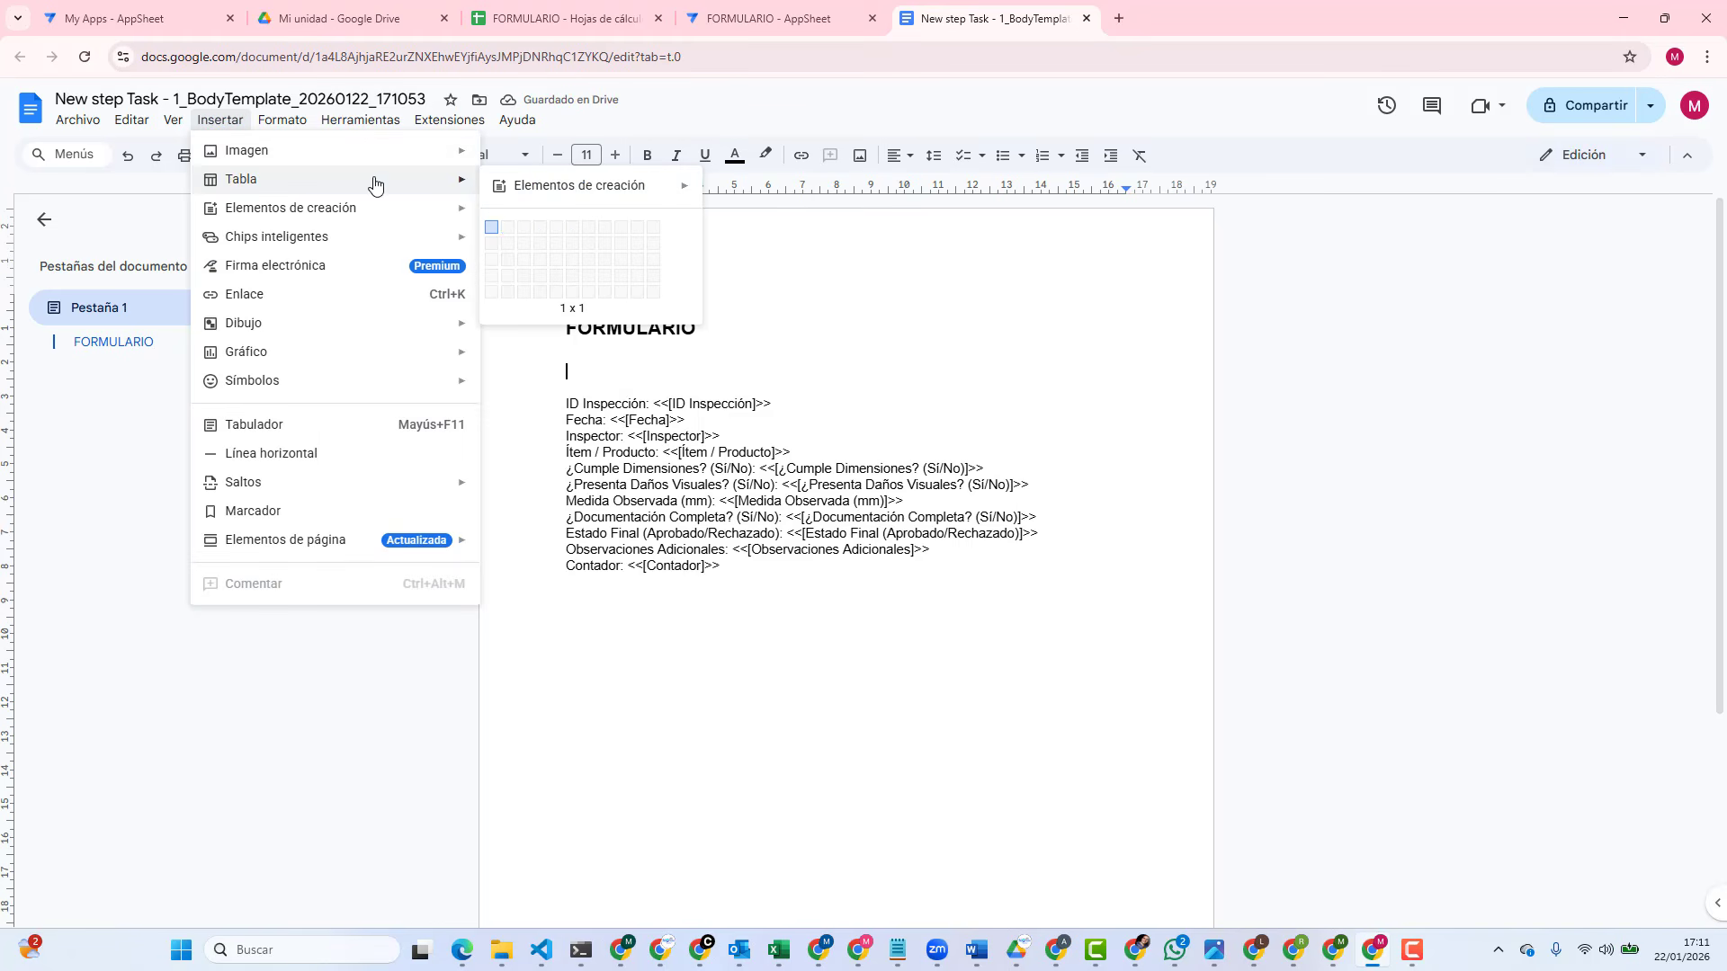
left_click(508, 293)
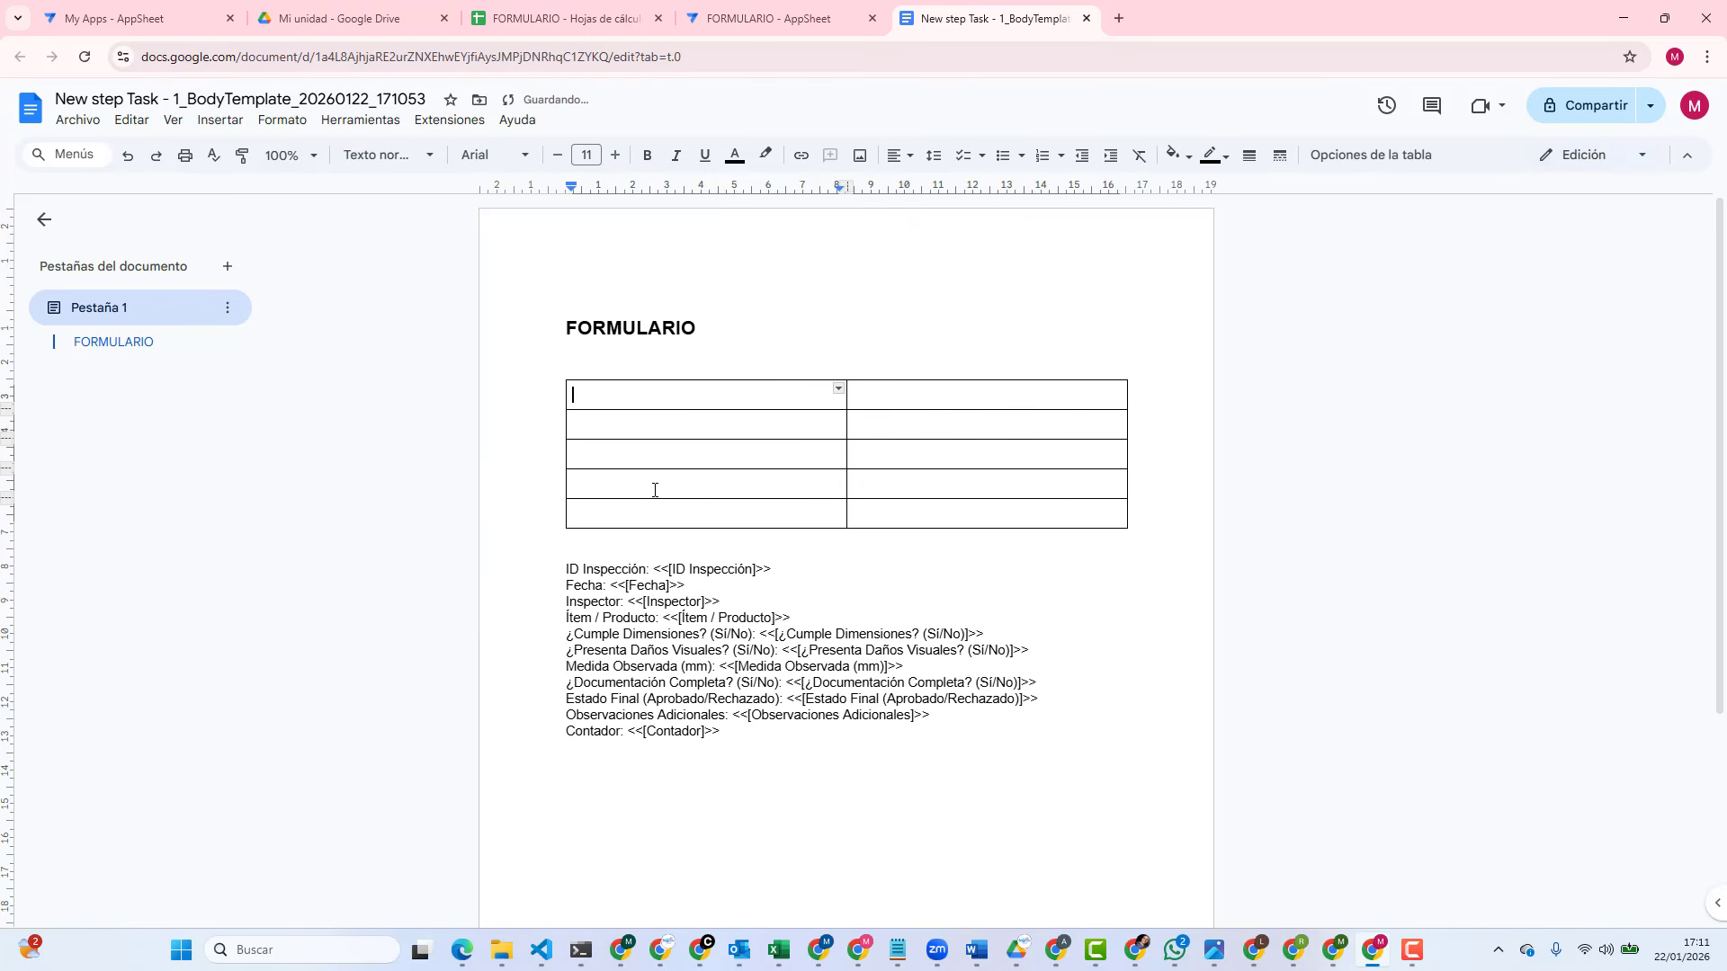
Step: Move the "ID Inspección:" label from the field list into the first cell of the table's first row
left_click_drag(567, 568, 649, 571)
key("ctrl+c")
right_click(636, 567)
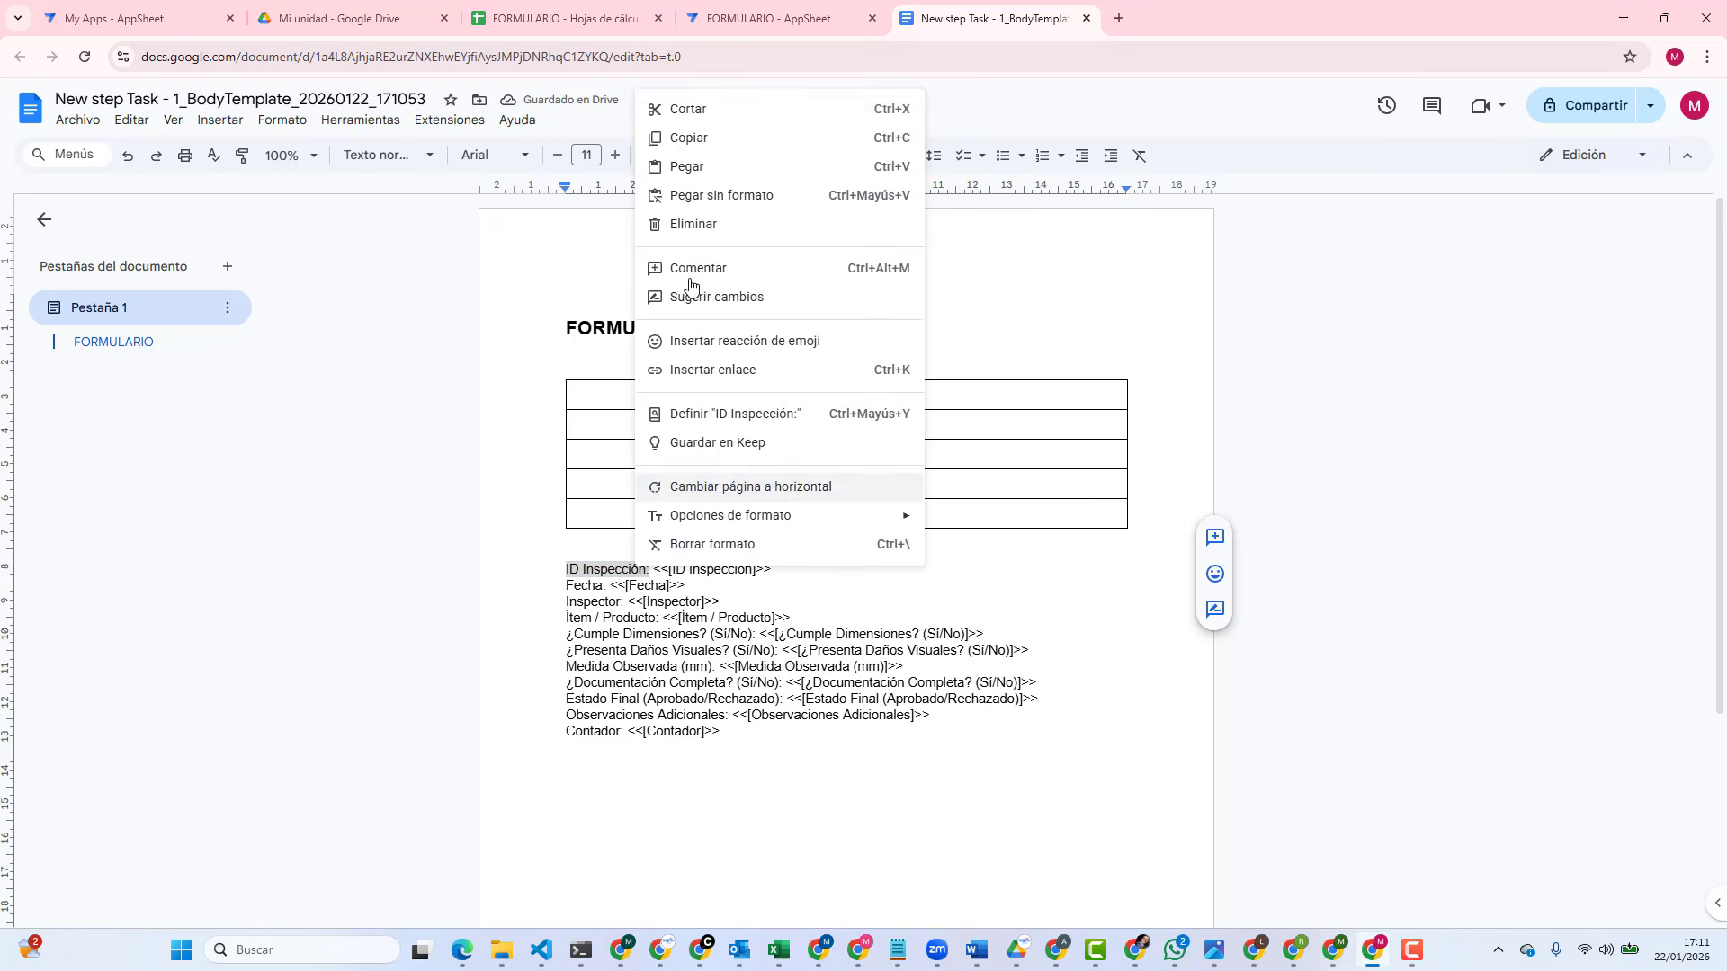
left_click(700, 108)
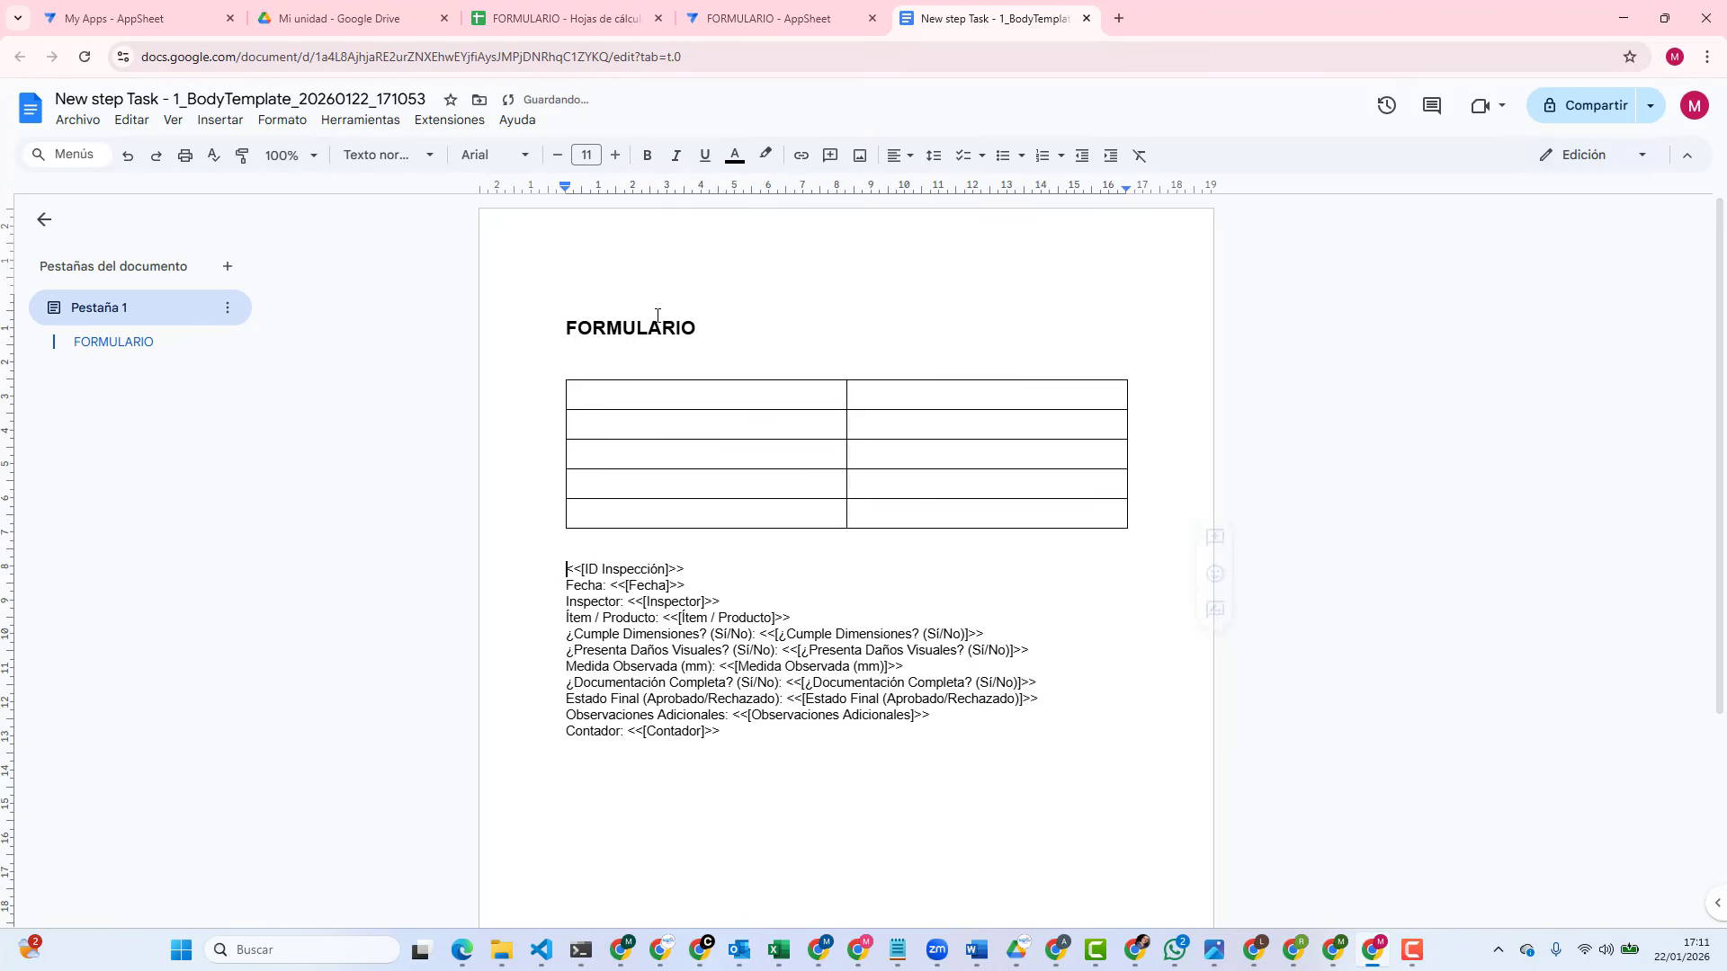
left_click(648, 391)
right_click(648, 391)
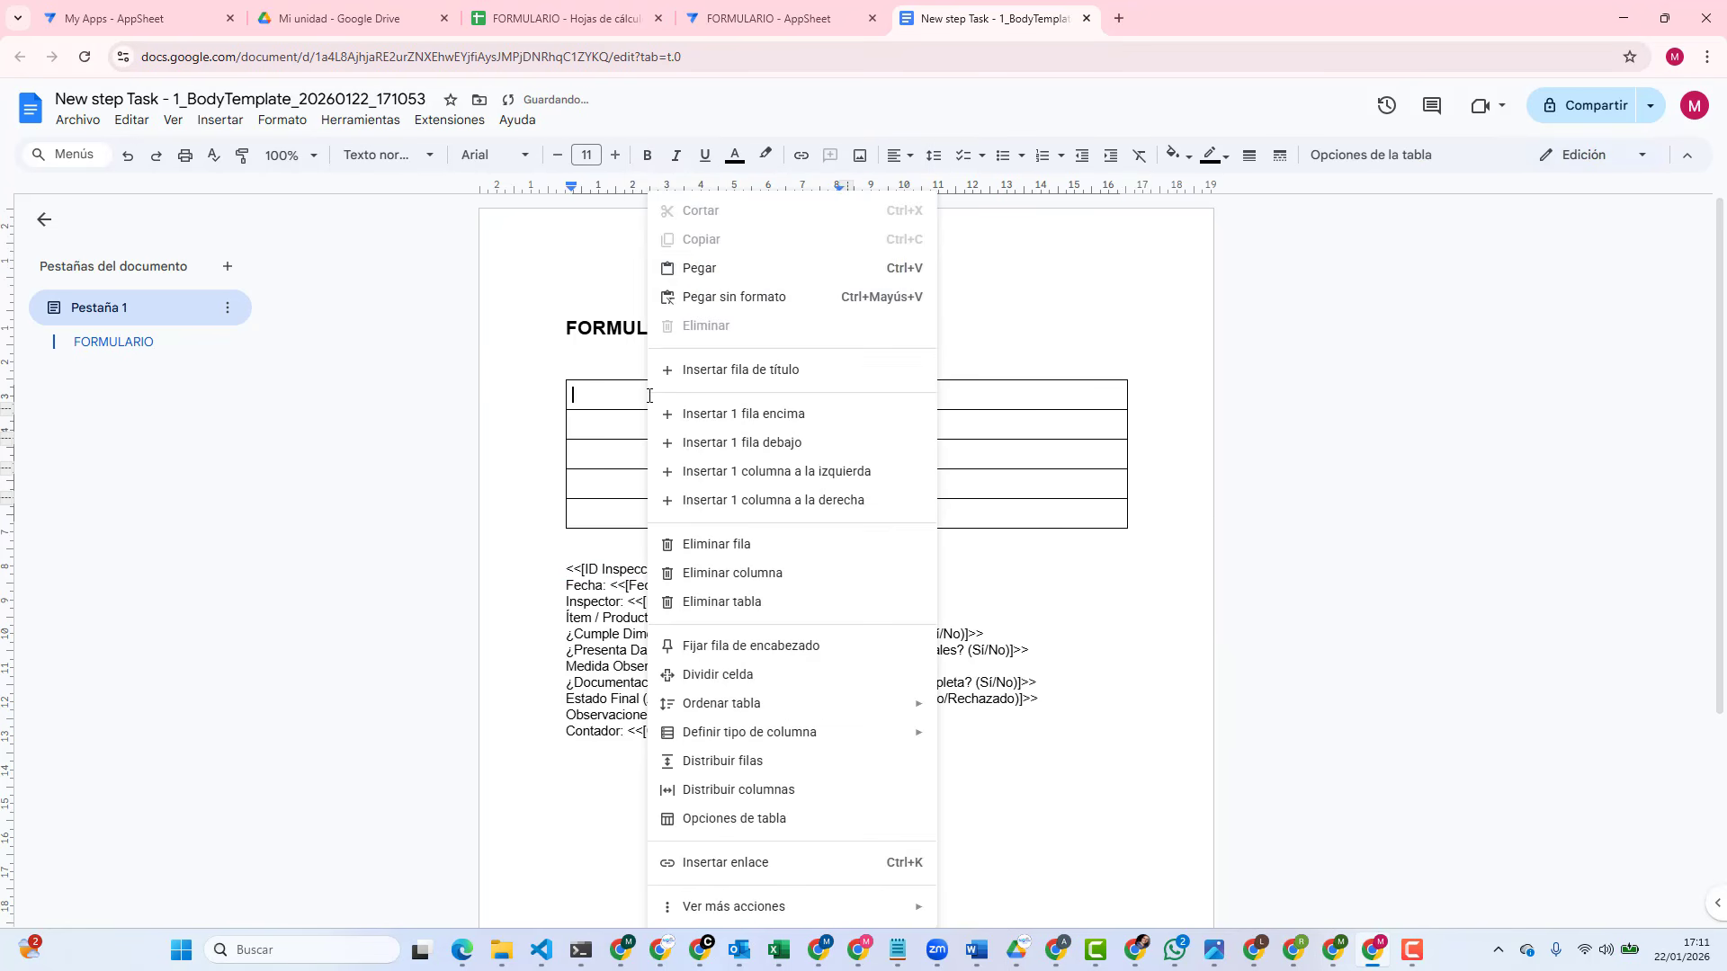
left_click(706, 267)
Step: Move the <<[ID Inspección]>> placeholder from the field list into the second cell of the table's first row
left_click_drag(568, 570, 684, 569)
key("ctrl+c")
right_click(674, 569)
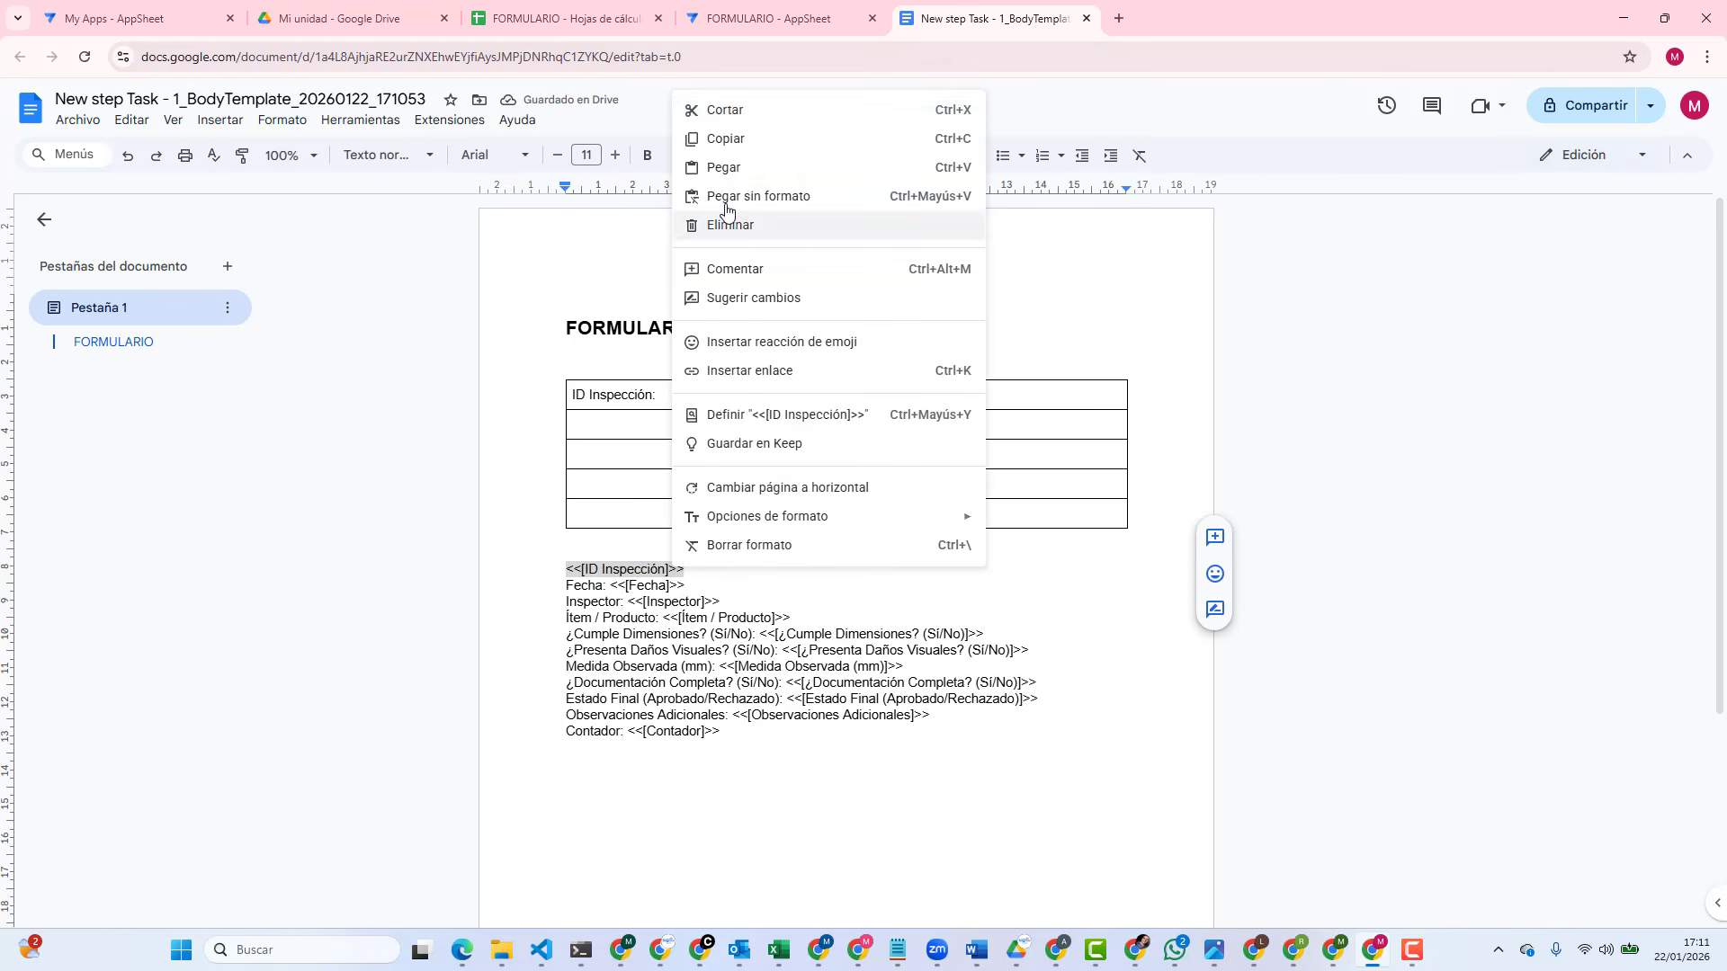
left_click(717, 114)
right_click(911, 390)
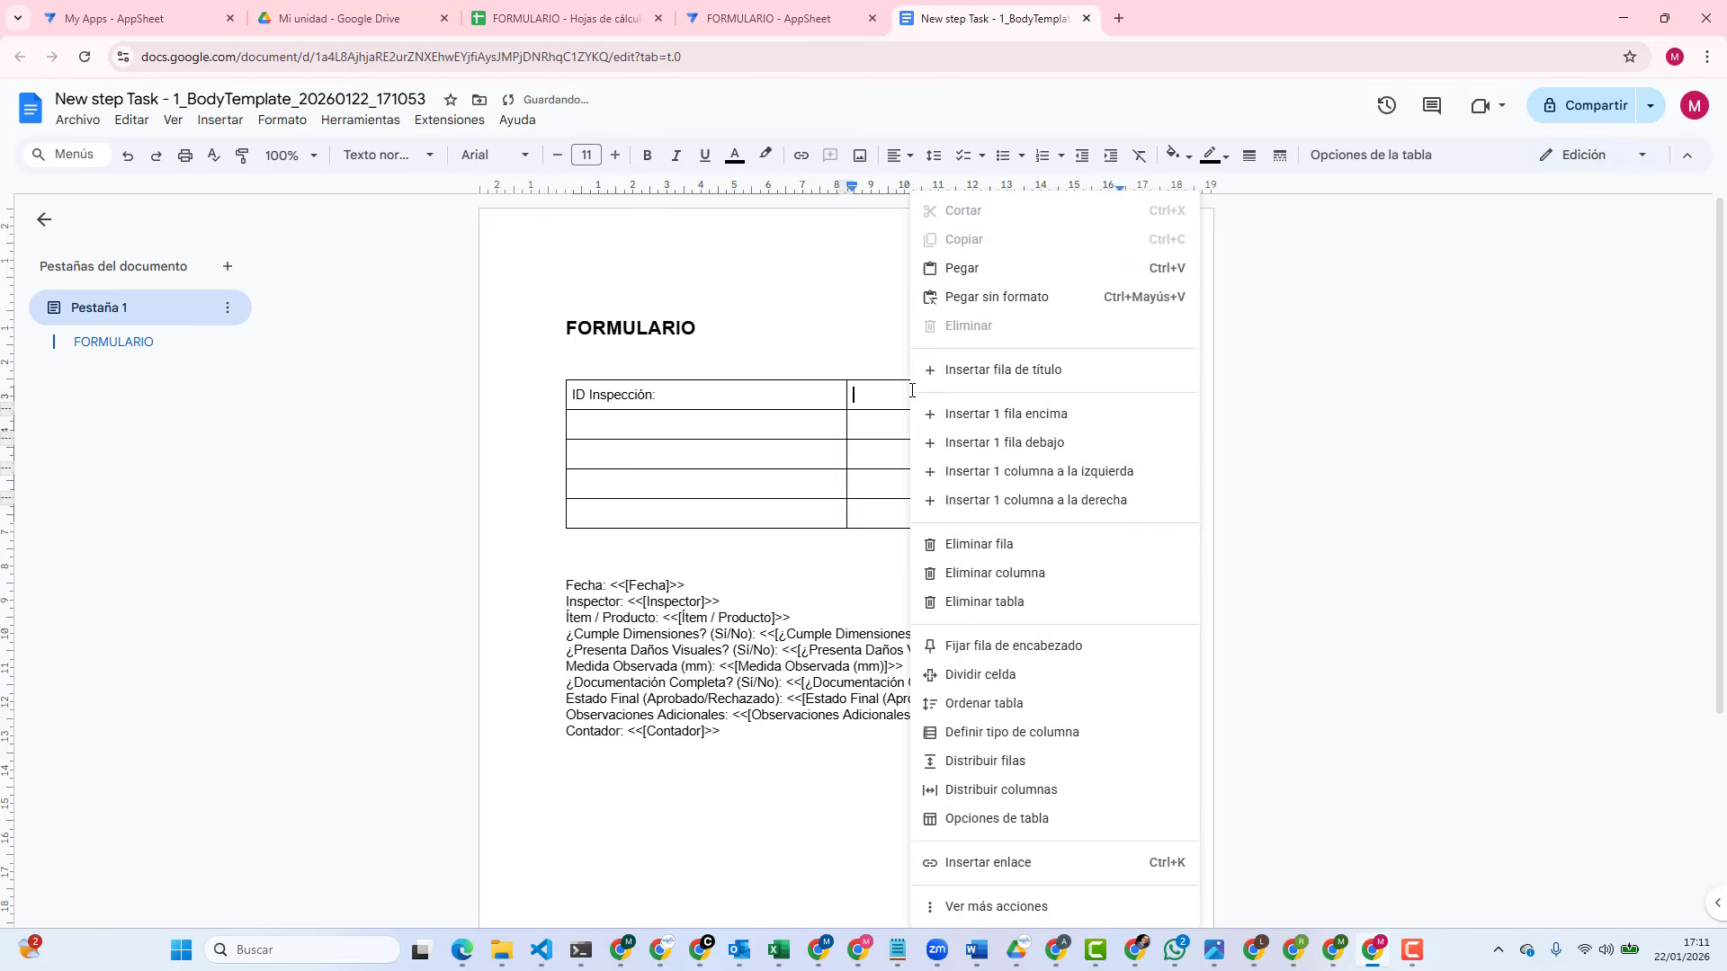
left_click(961, 267)
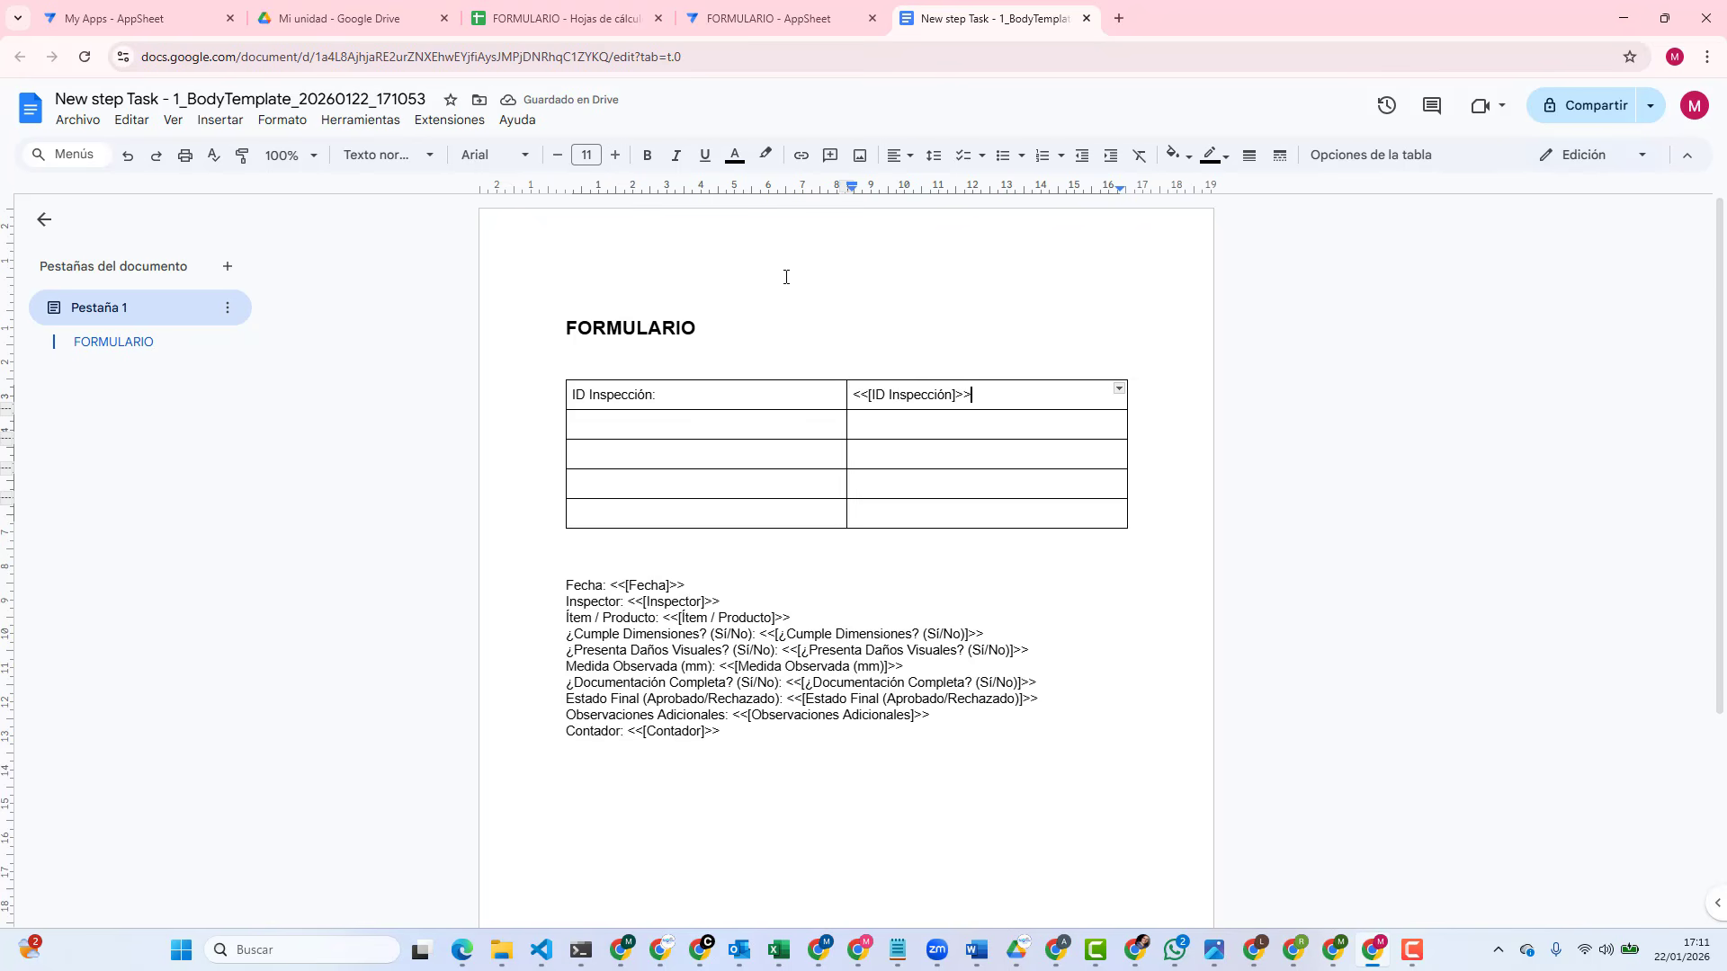
Step: Switch to AppSheet to check the FORMULARIO table's column names, and return to the template document
left_click(757, 14)
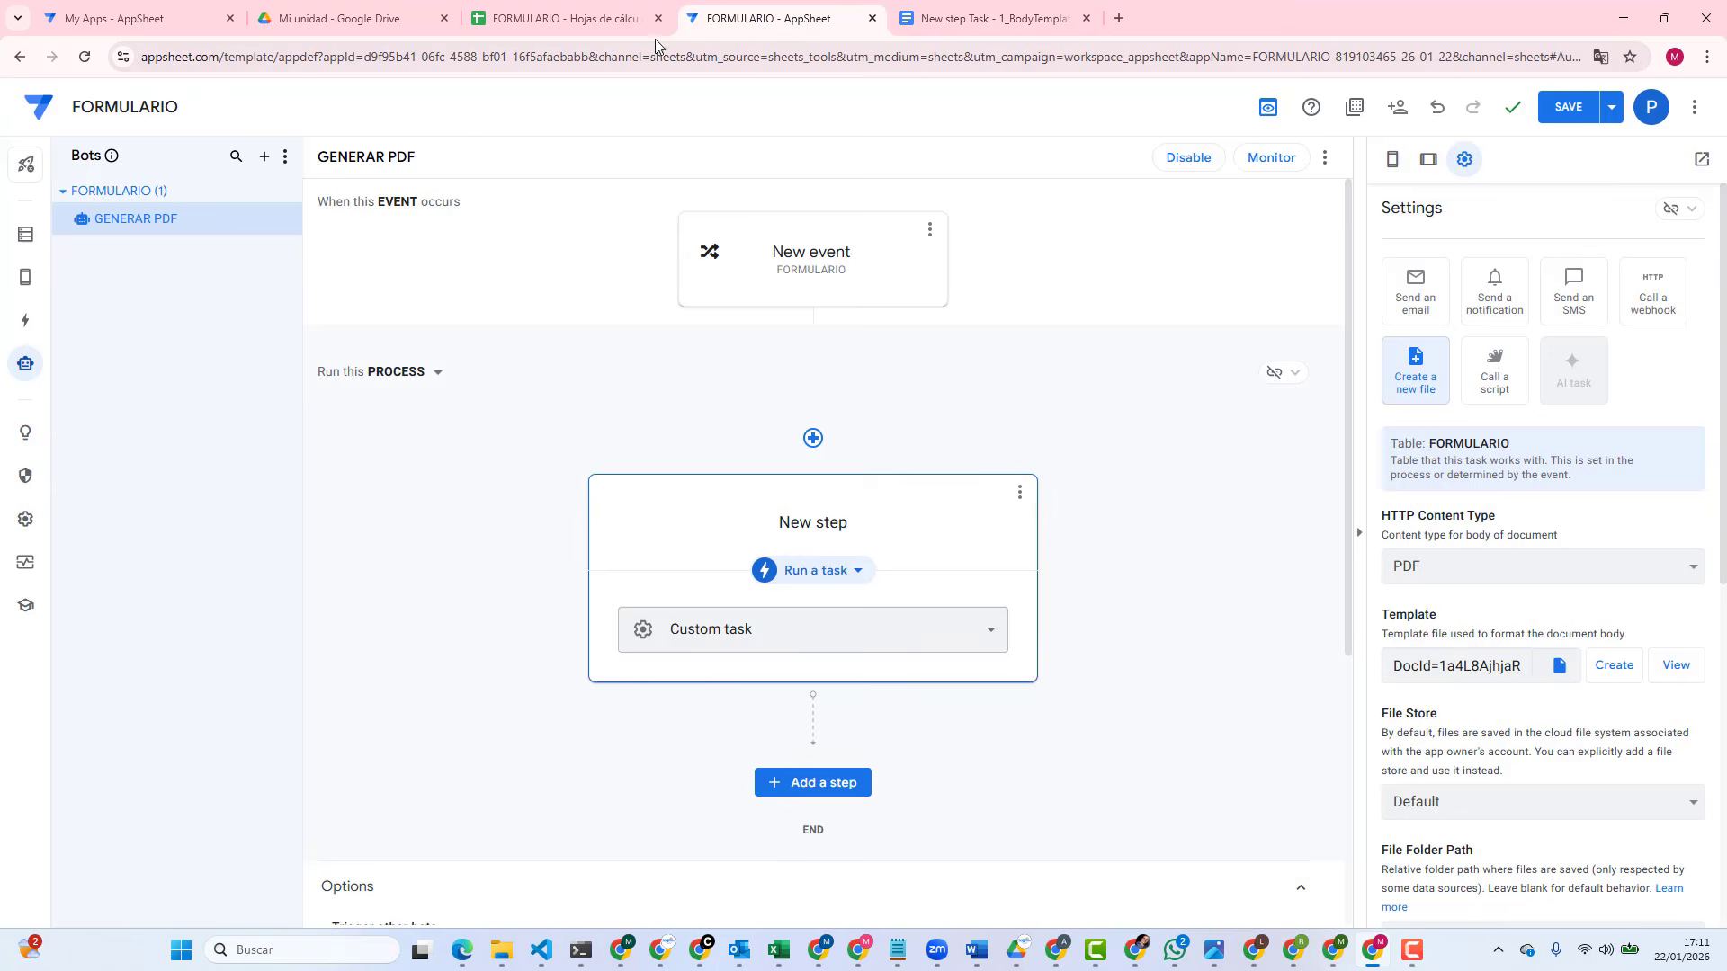
left_click(25, 234)
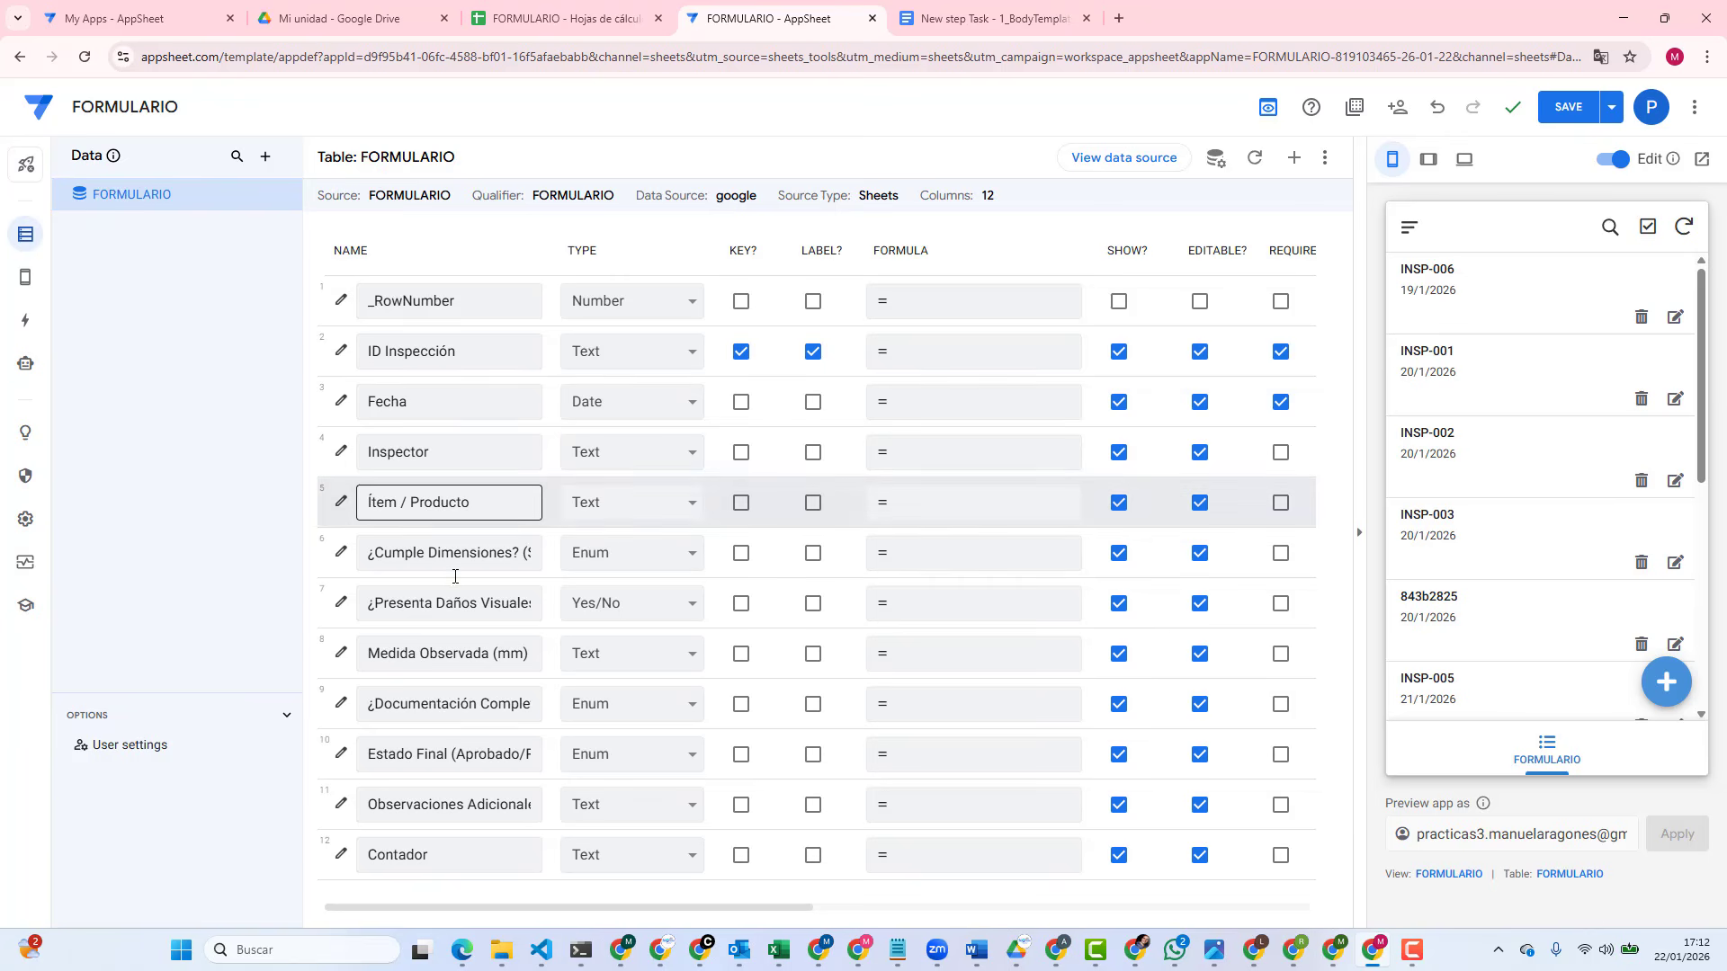
left_click(951, 21)
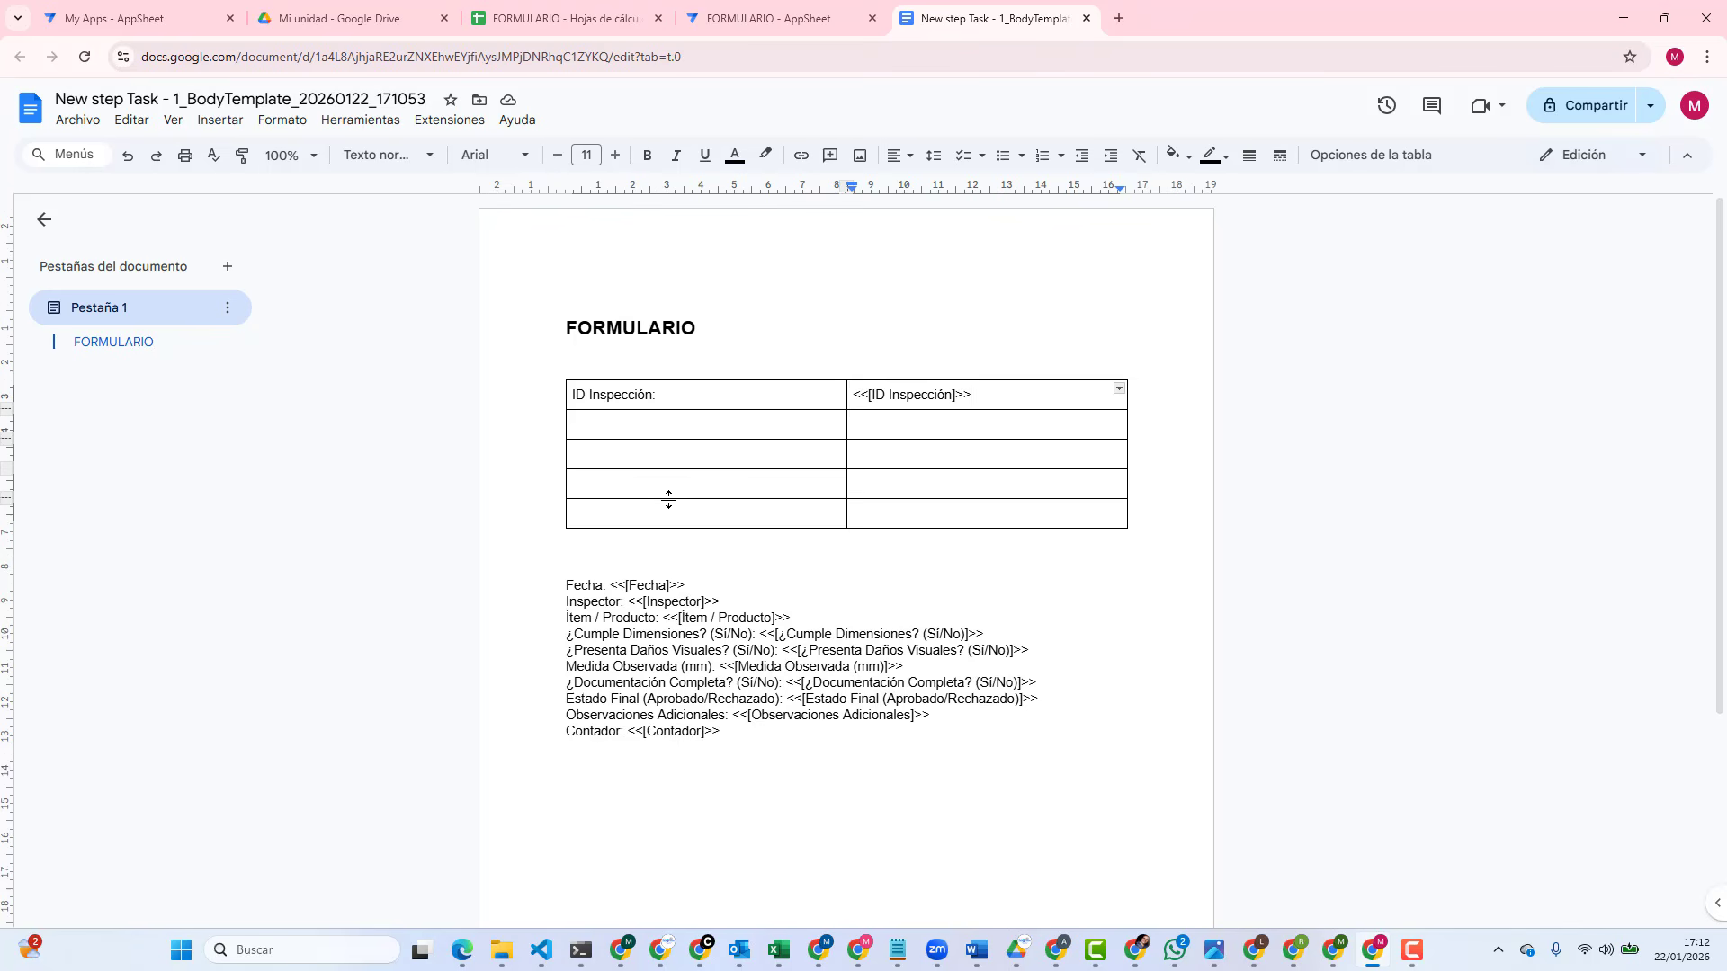
Step: Move the "Fecha:" label from the field list into the first cell of the table's second row
left_click_drag(566, 586, 609, 585)
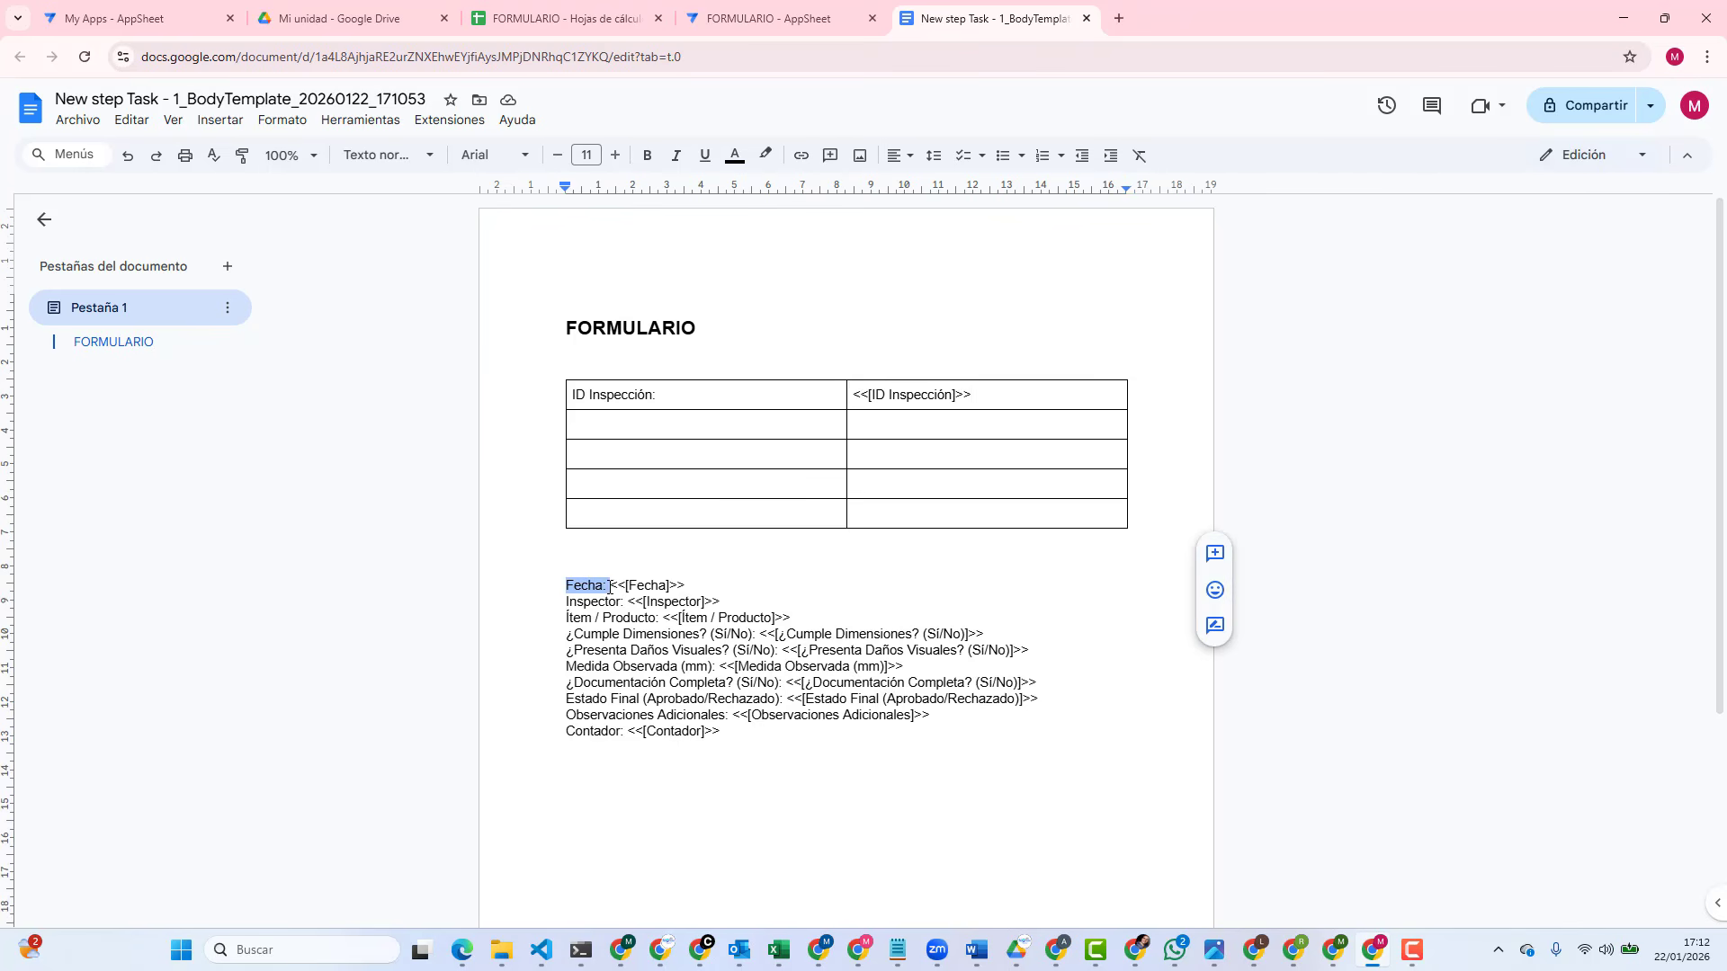
right_click(605, 587)
left_click(636, 128)
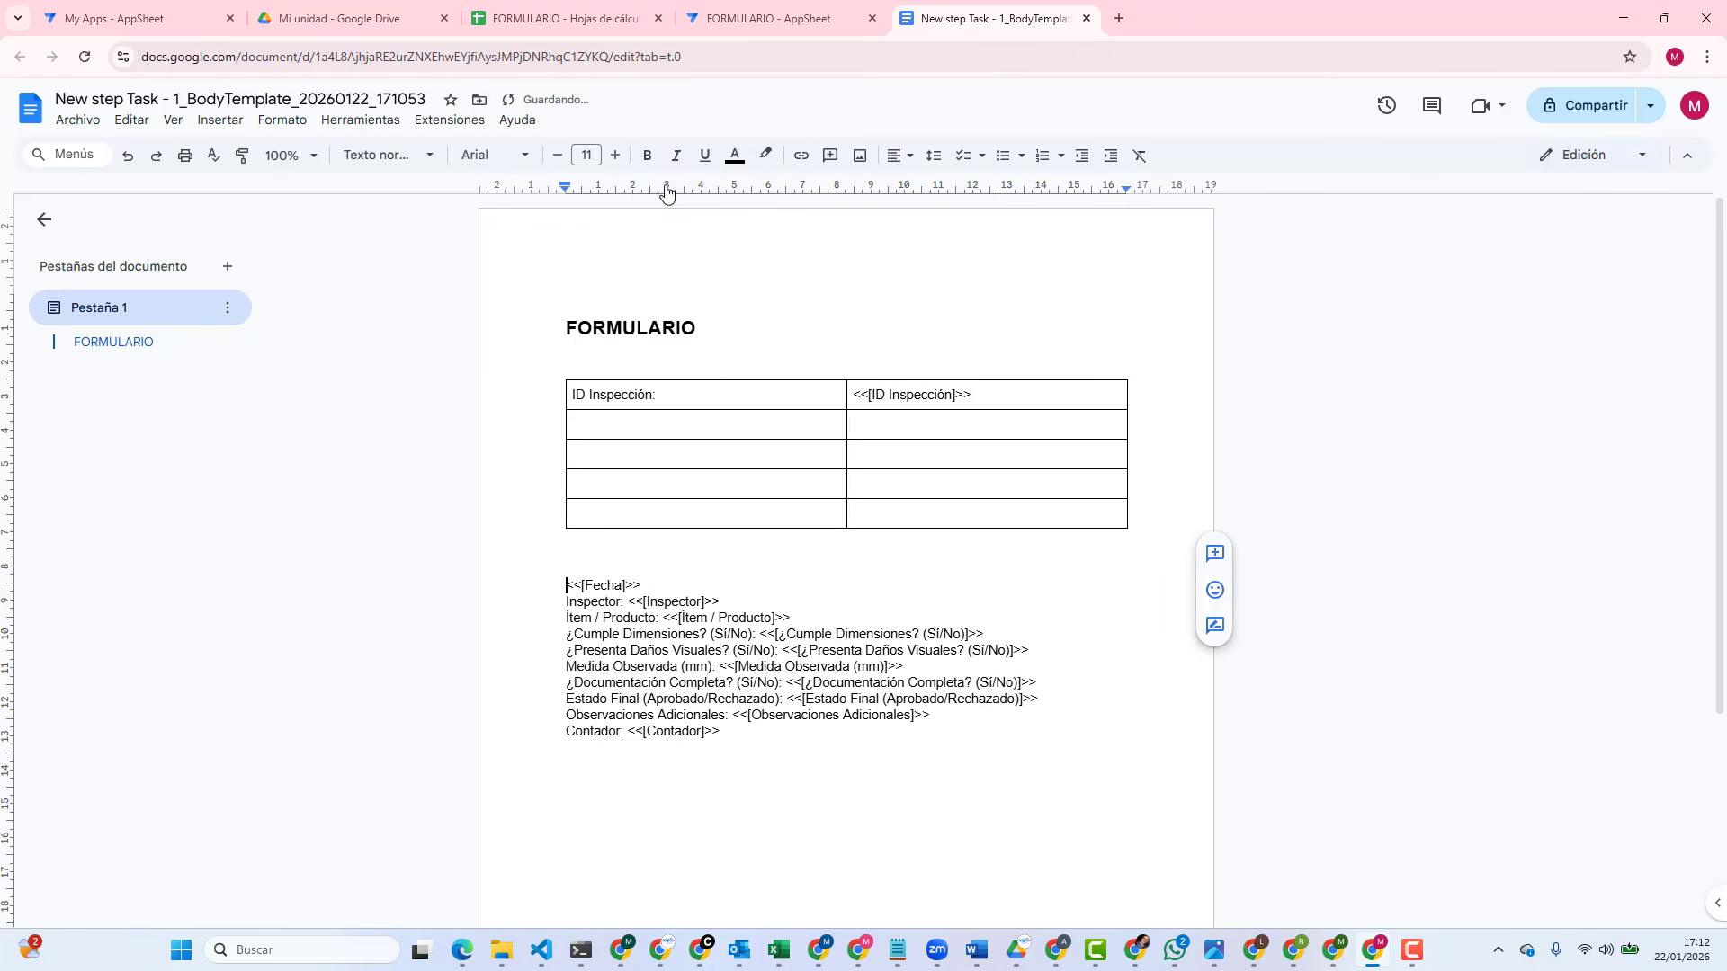
left_click(649, 427)
right_click(650, 427)
left_click(686, 270)
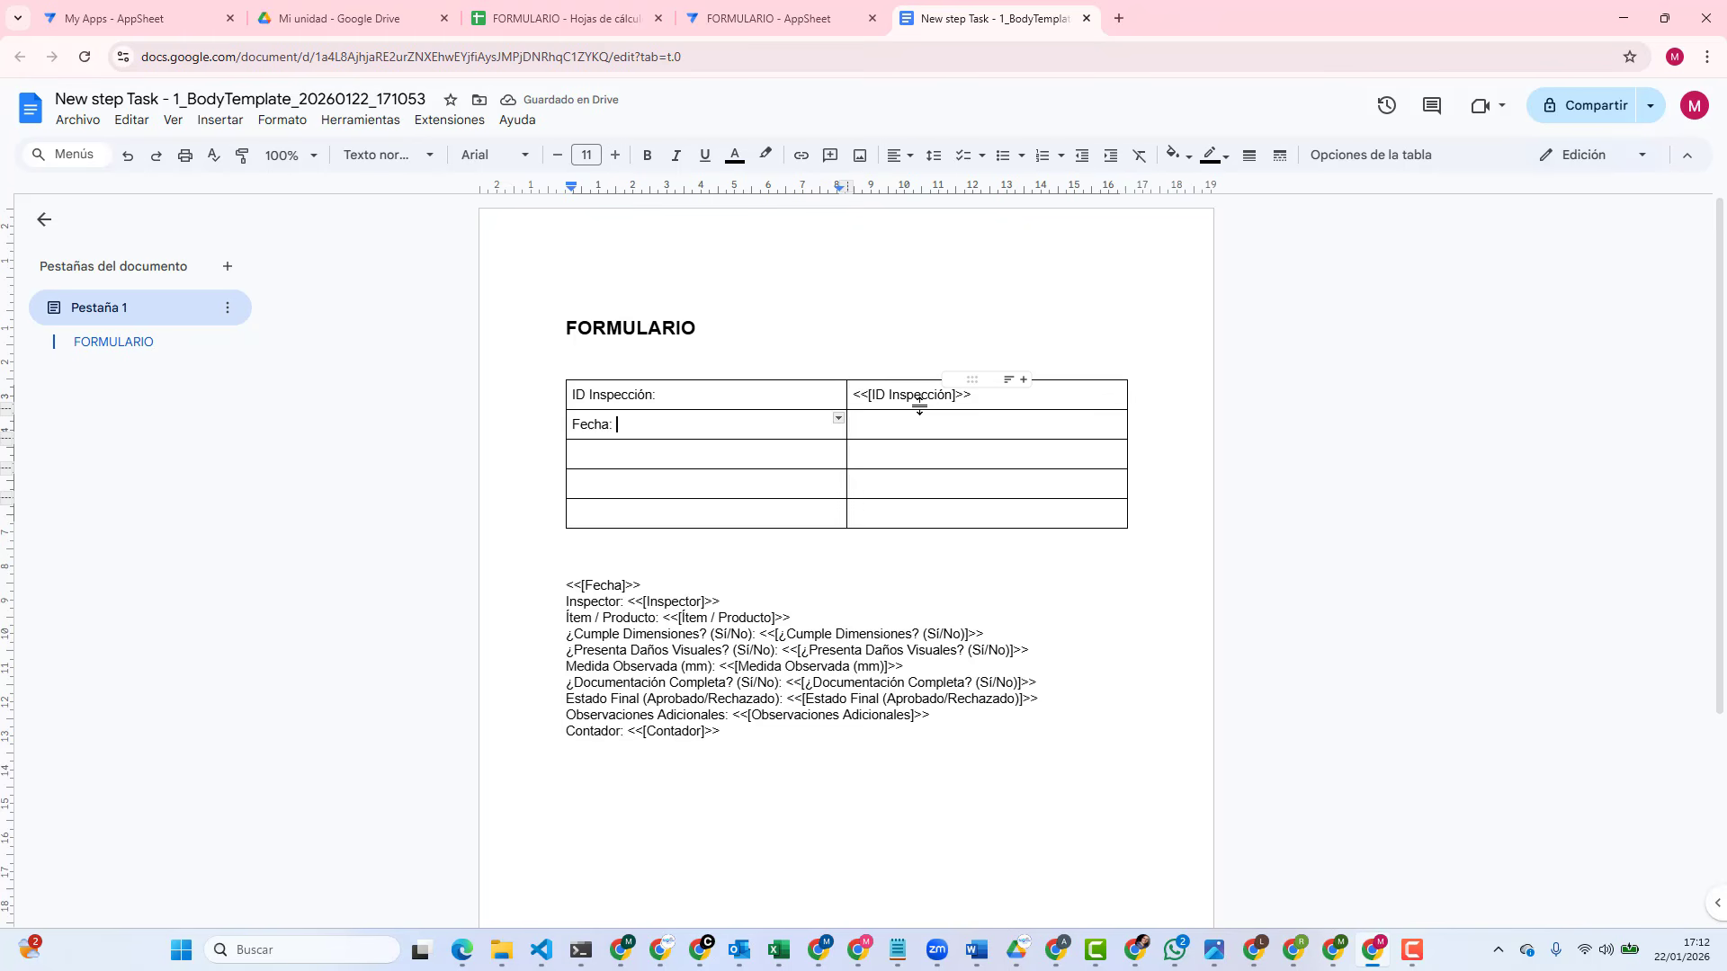
Step: Examine the angle and square brackets that enclose the ID Inspección placeholder in the table
left_click(983, 396)
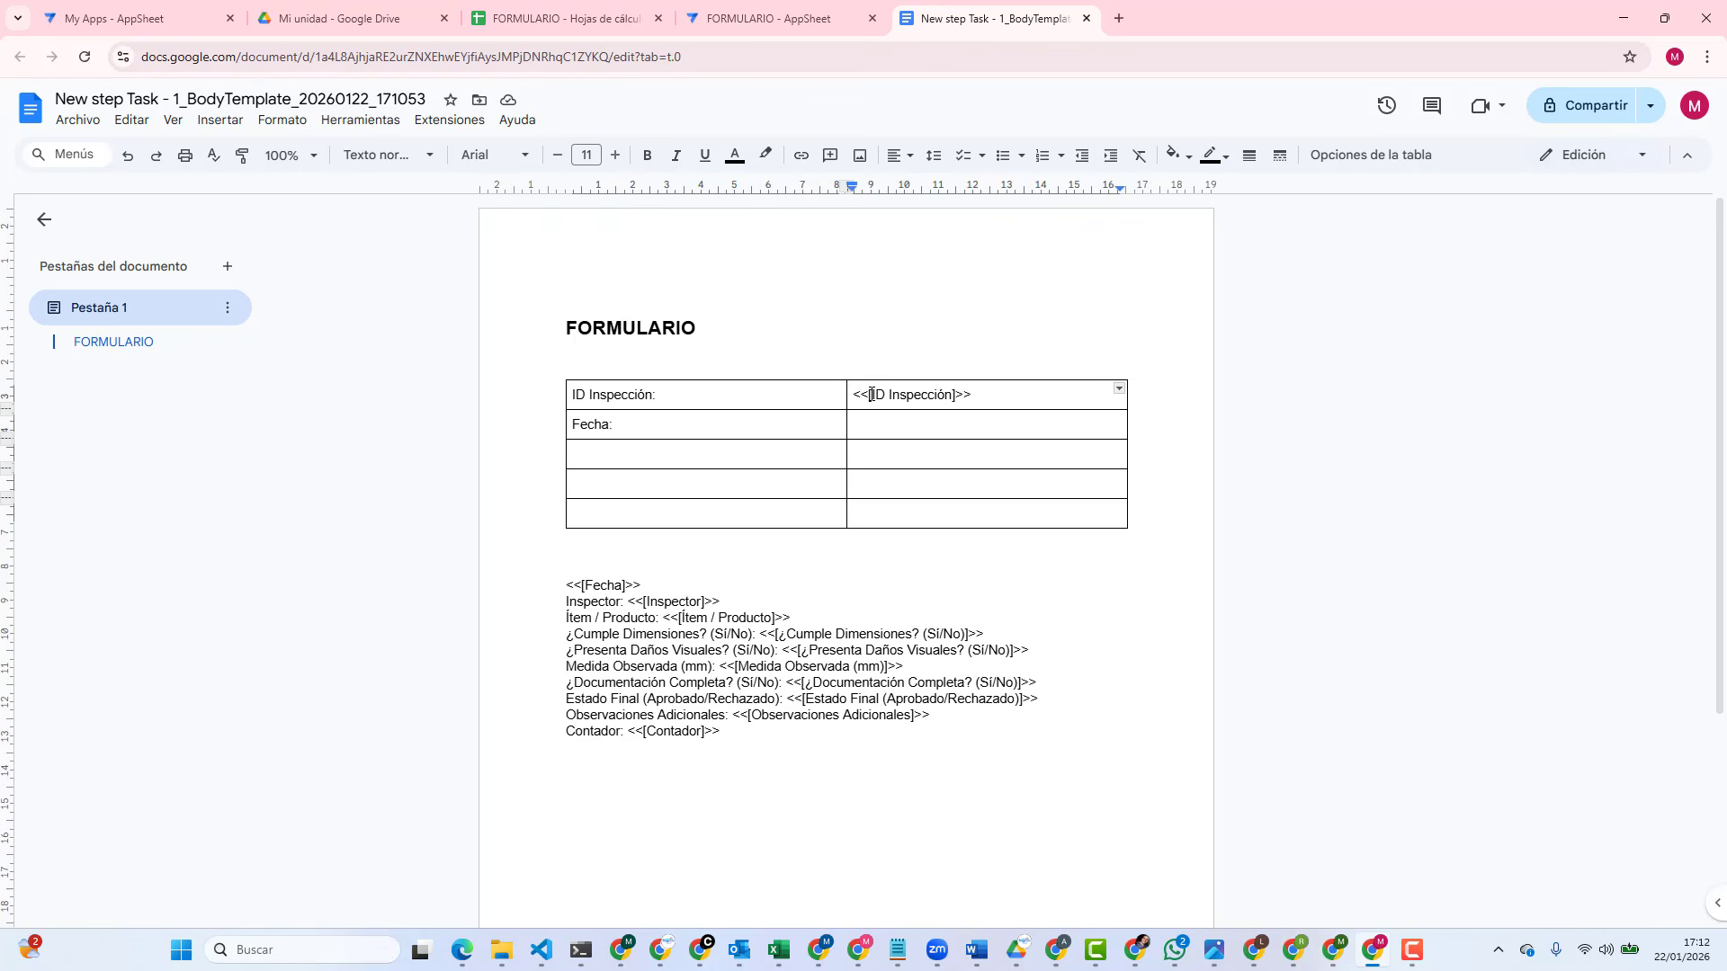
left_click(871, 394)
left_click_drag(855, 396, 871, 394)
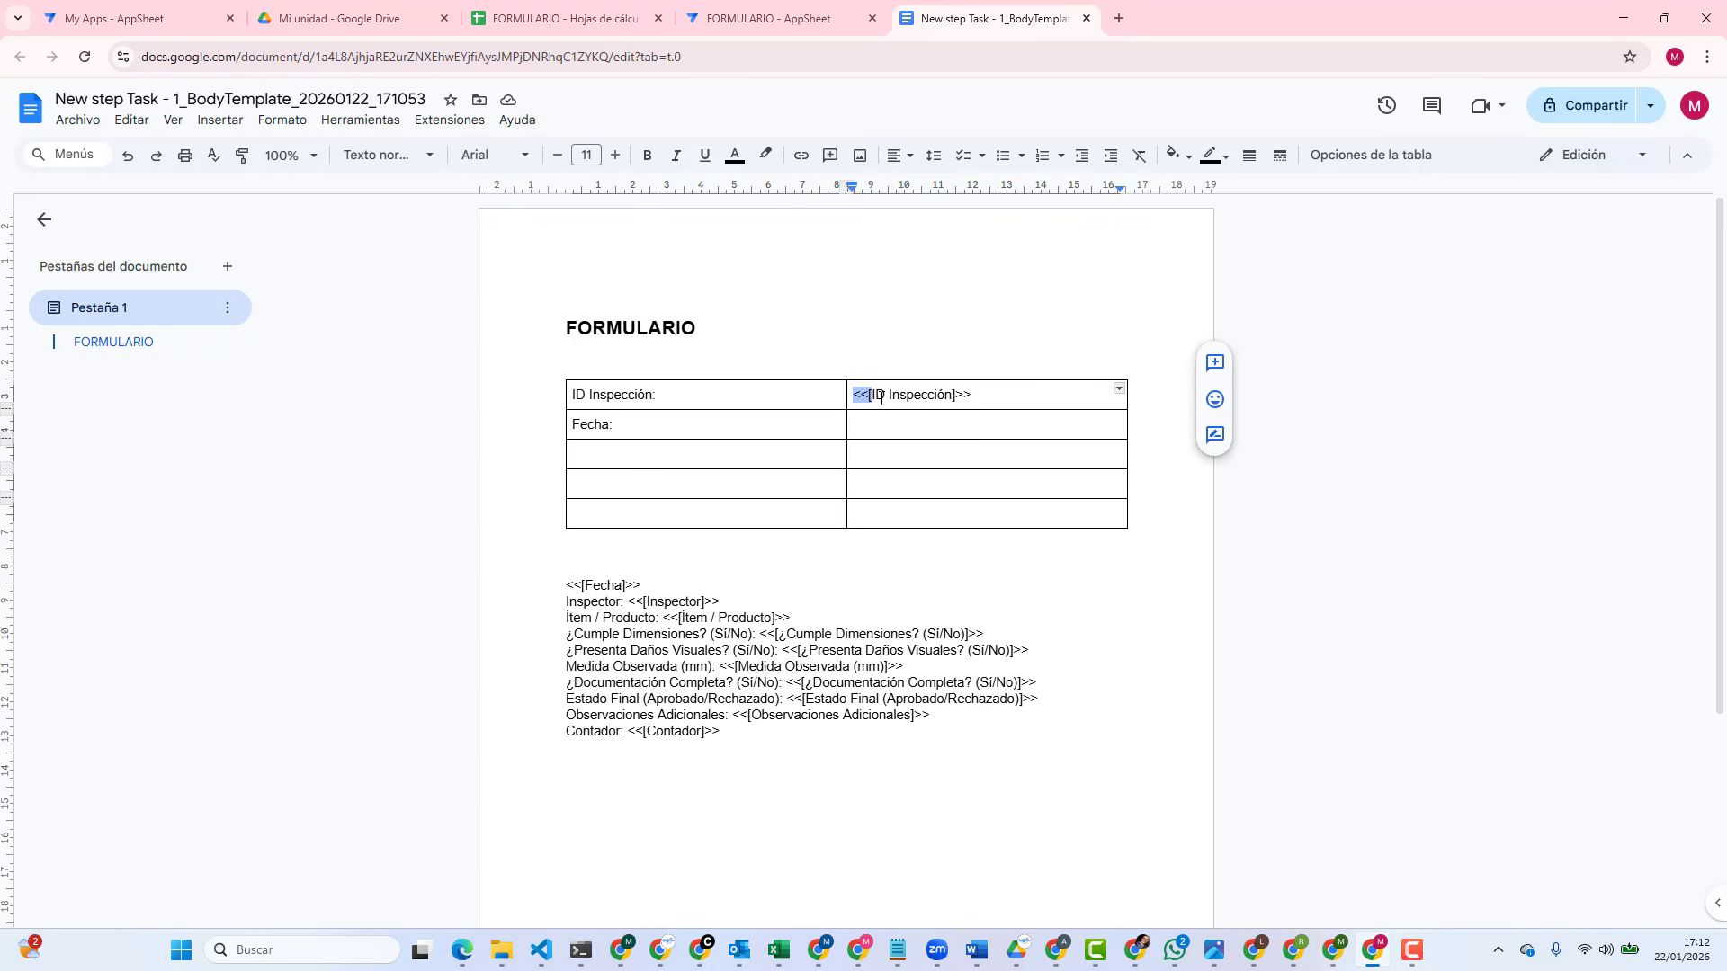
left_click(953, 396)
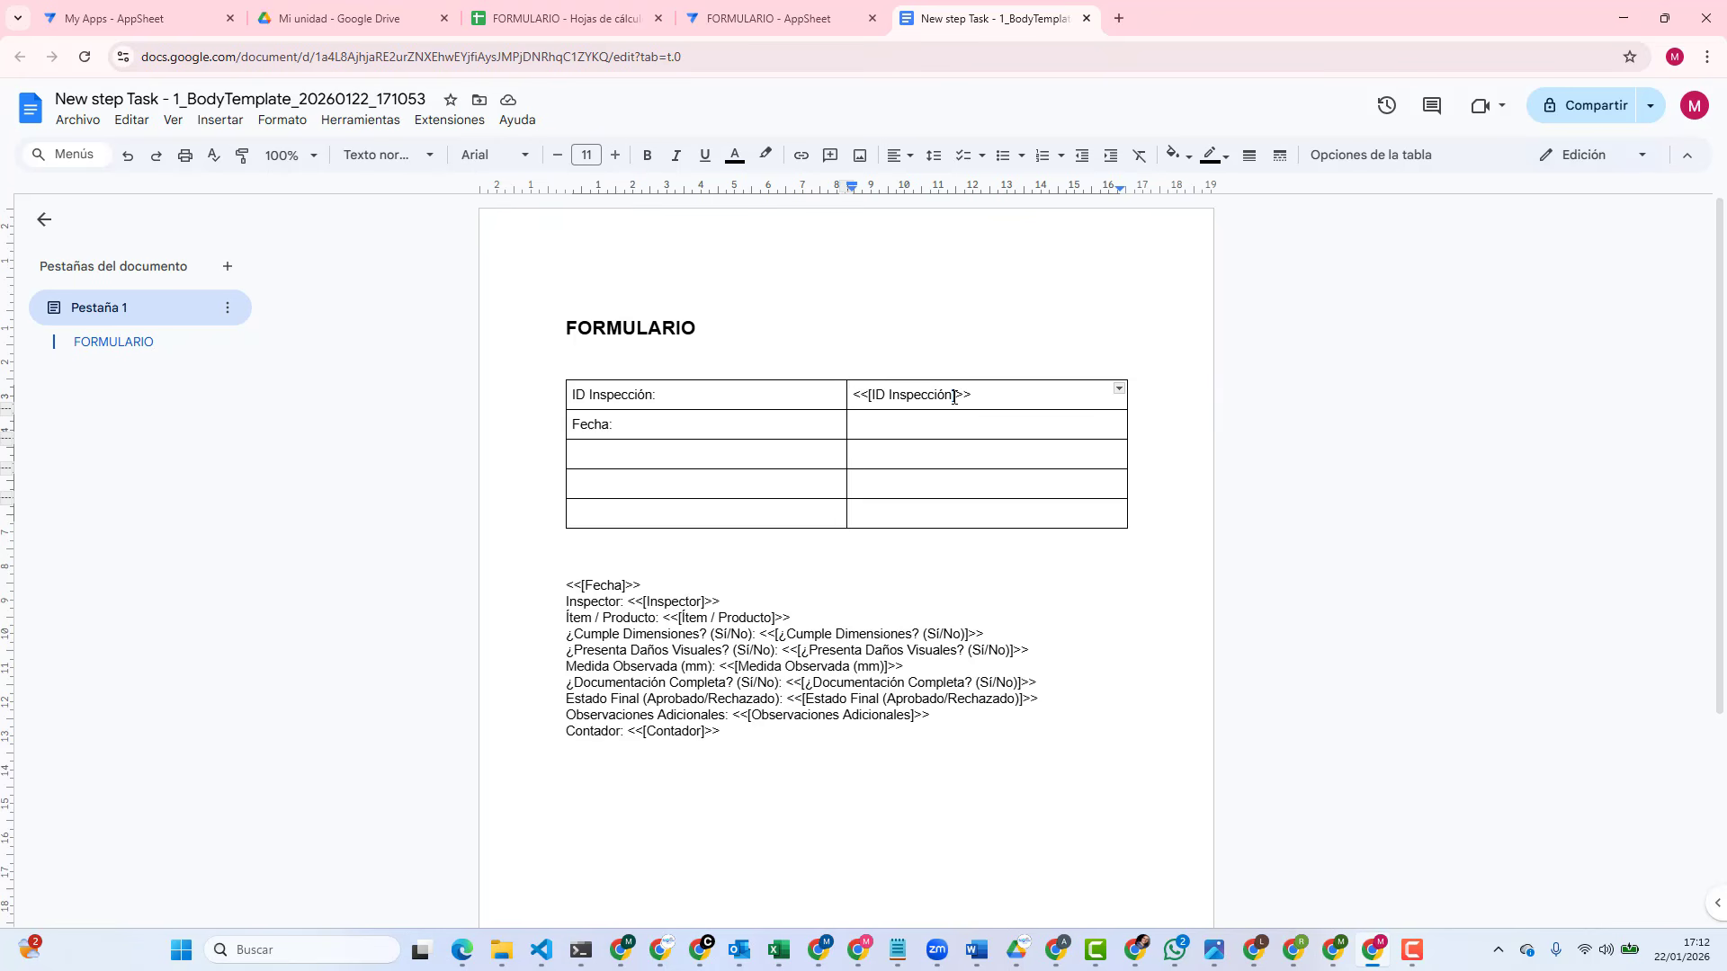
left_click(963, 395)
Step: Select the table's first column, look at the border colour choices and open the table options
left_click_drag(685, 400, 705, 506)
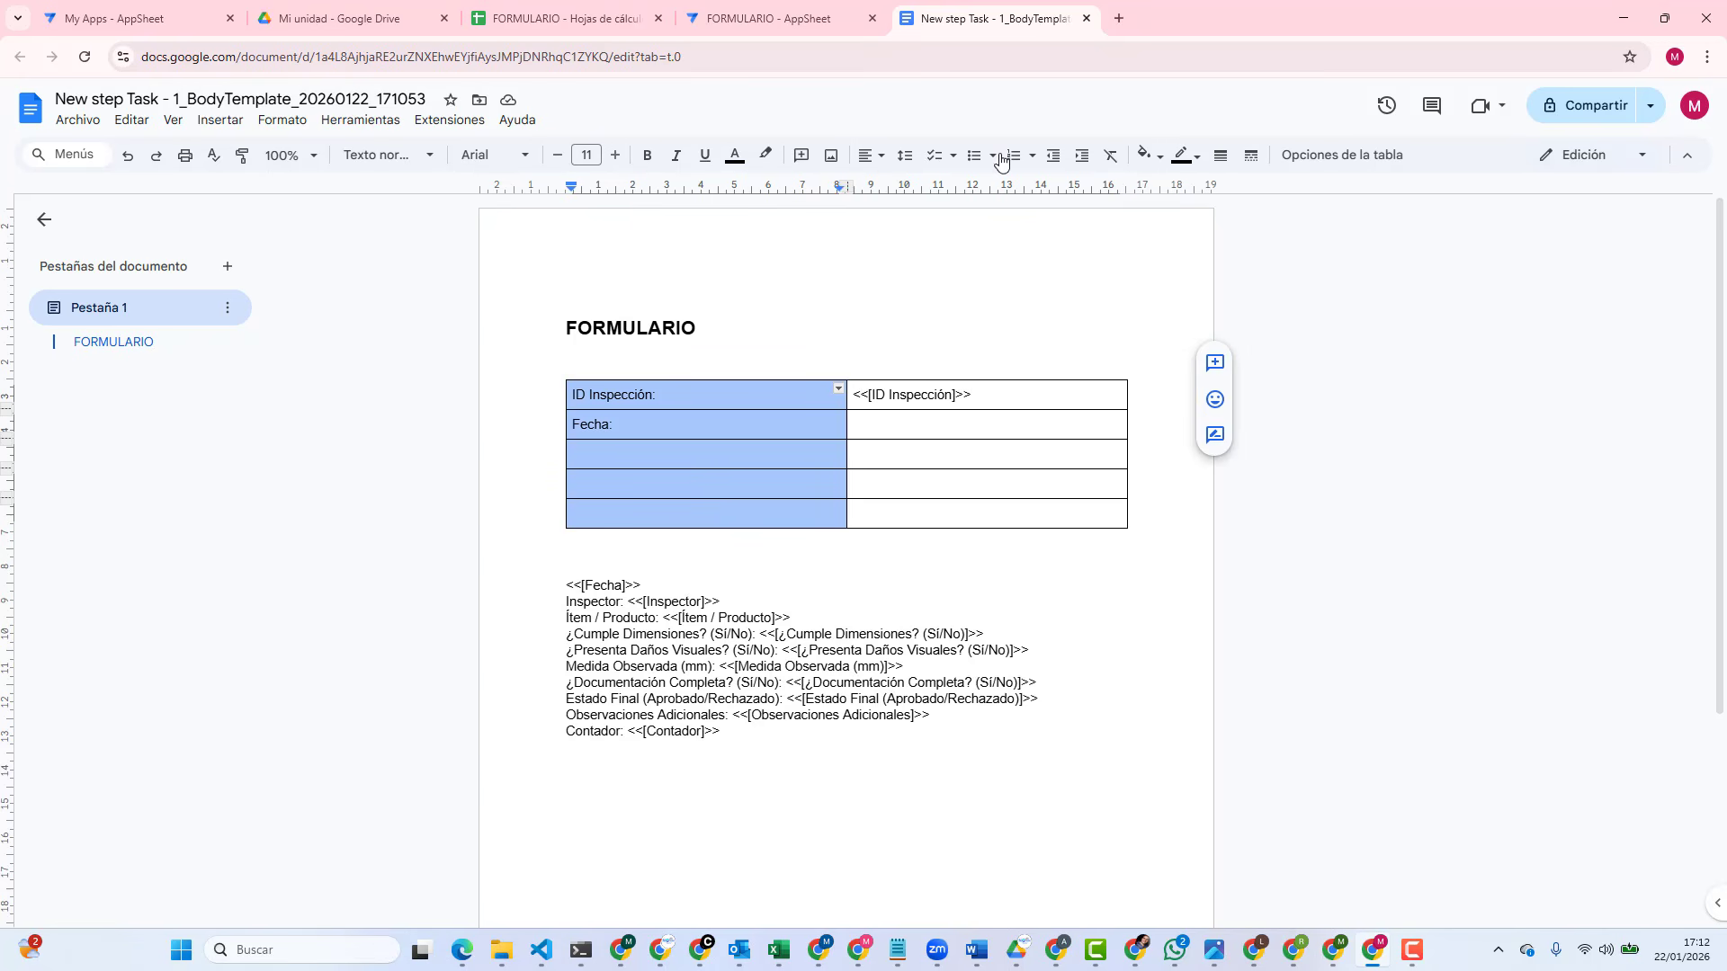
left_click(1184, 160)
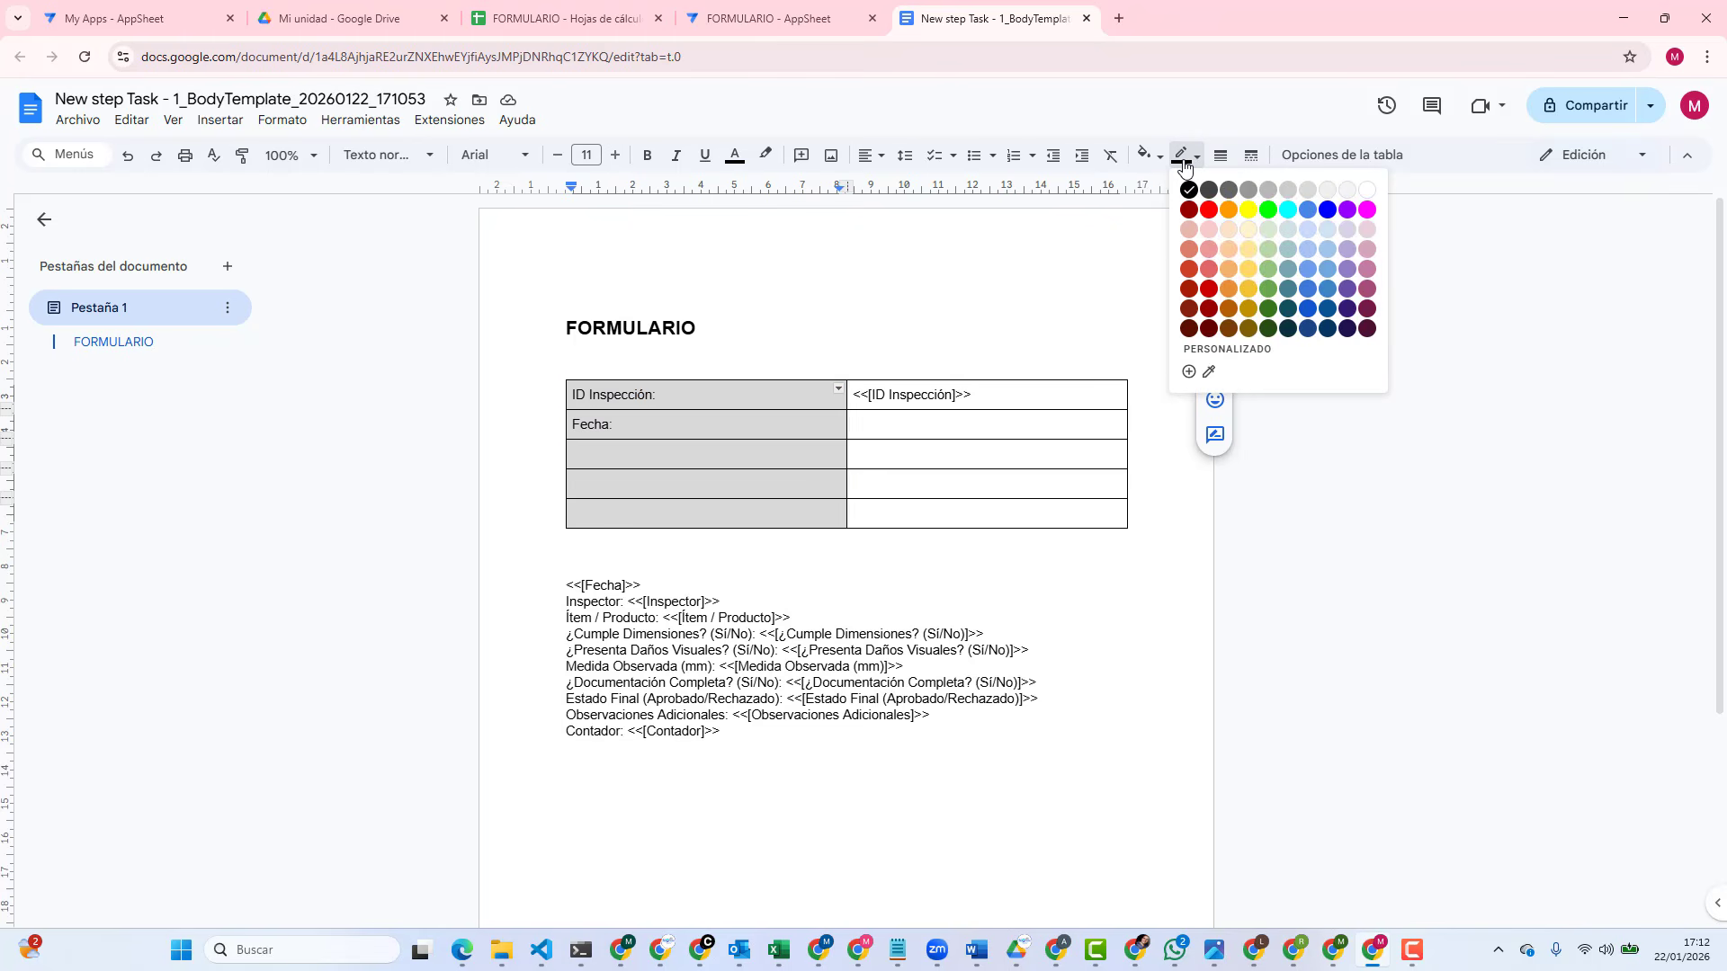
left_click(1184, 160)
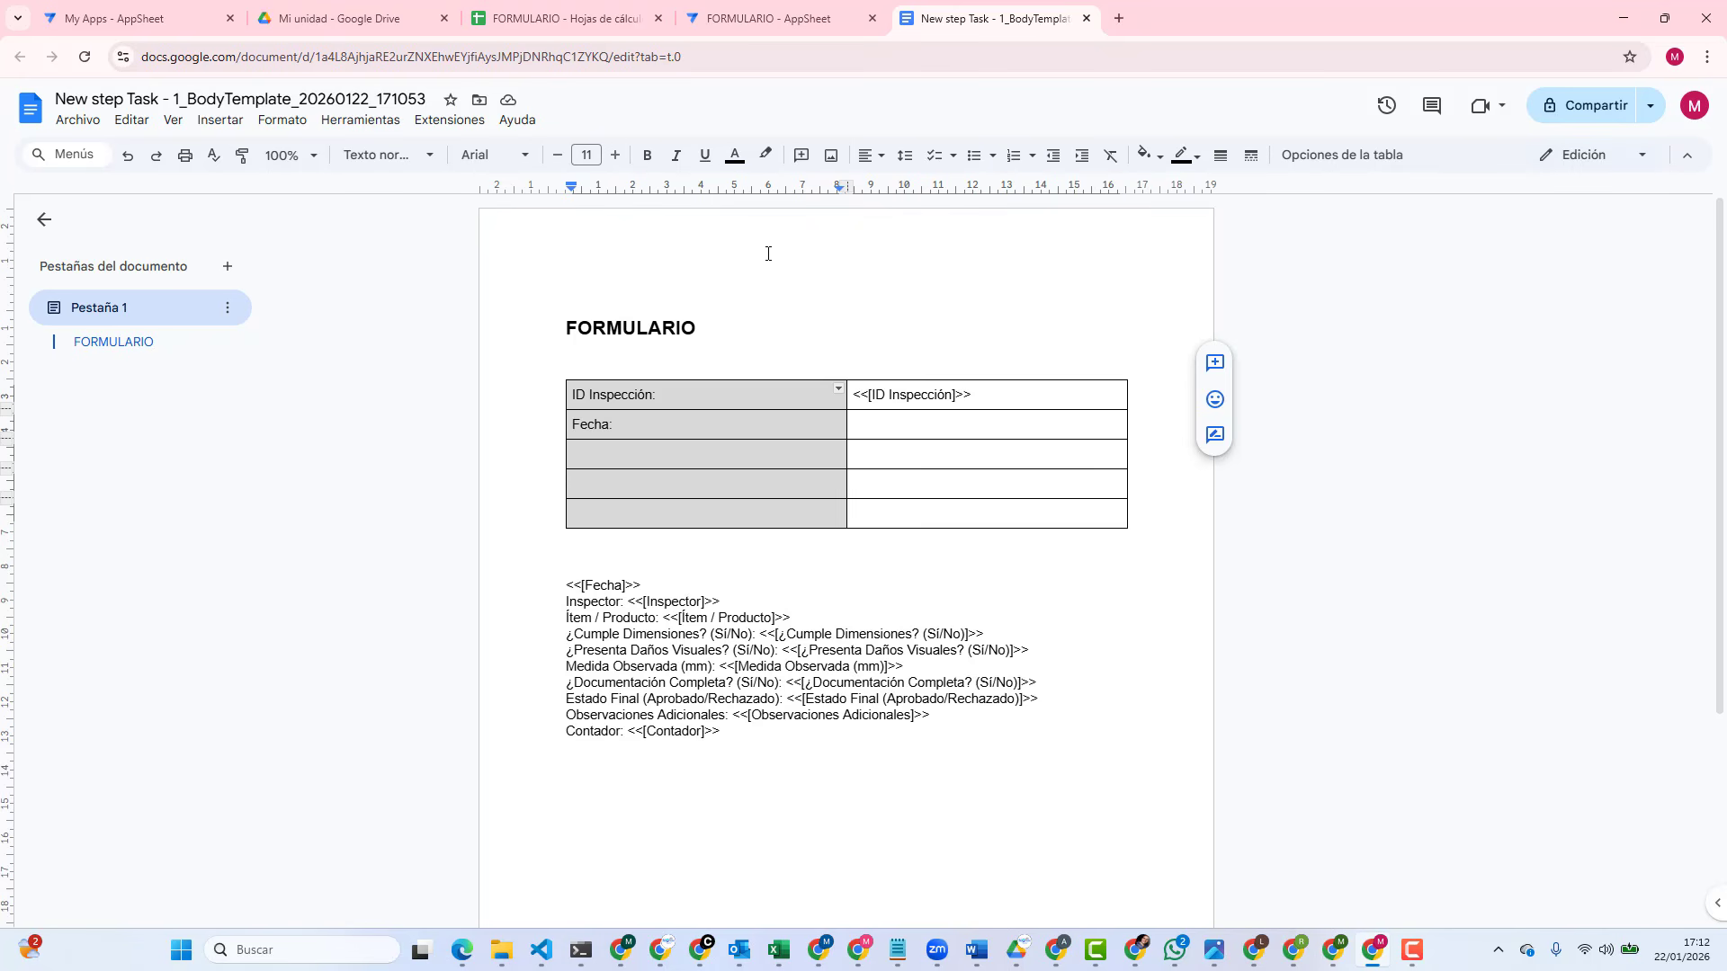
left_click(1331, 156)
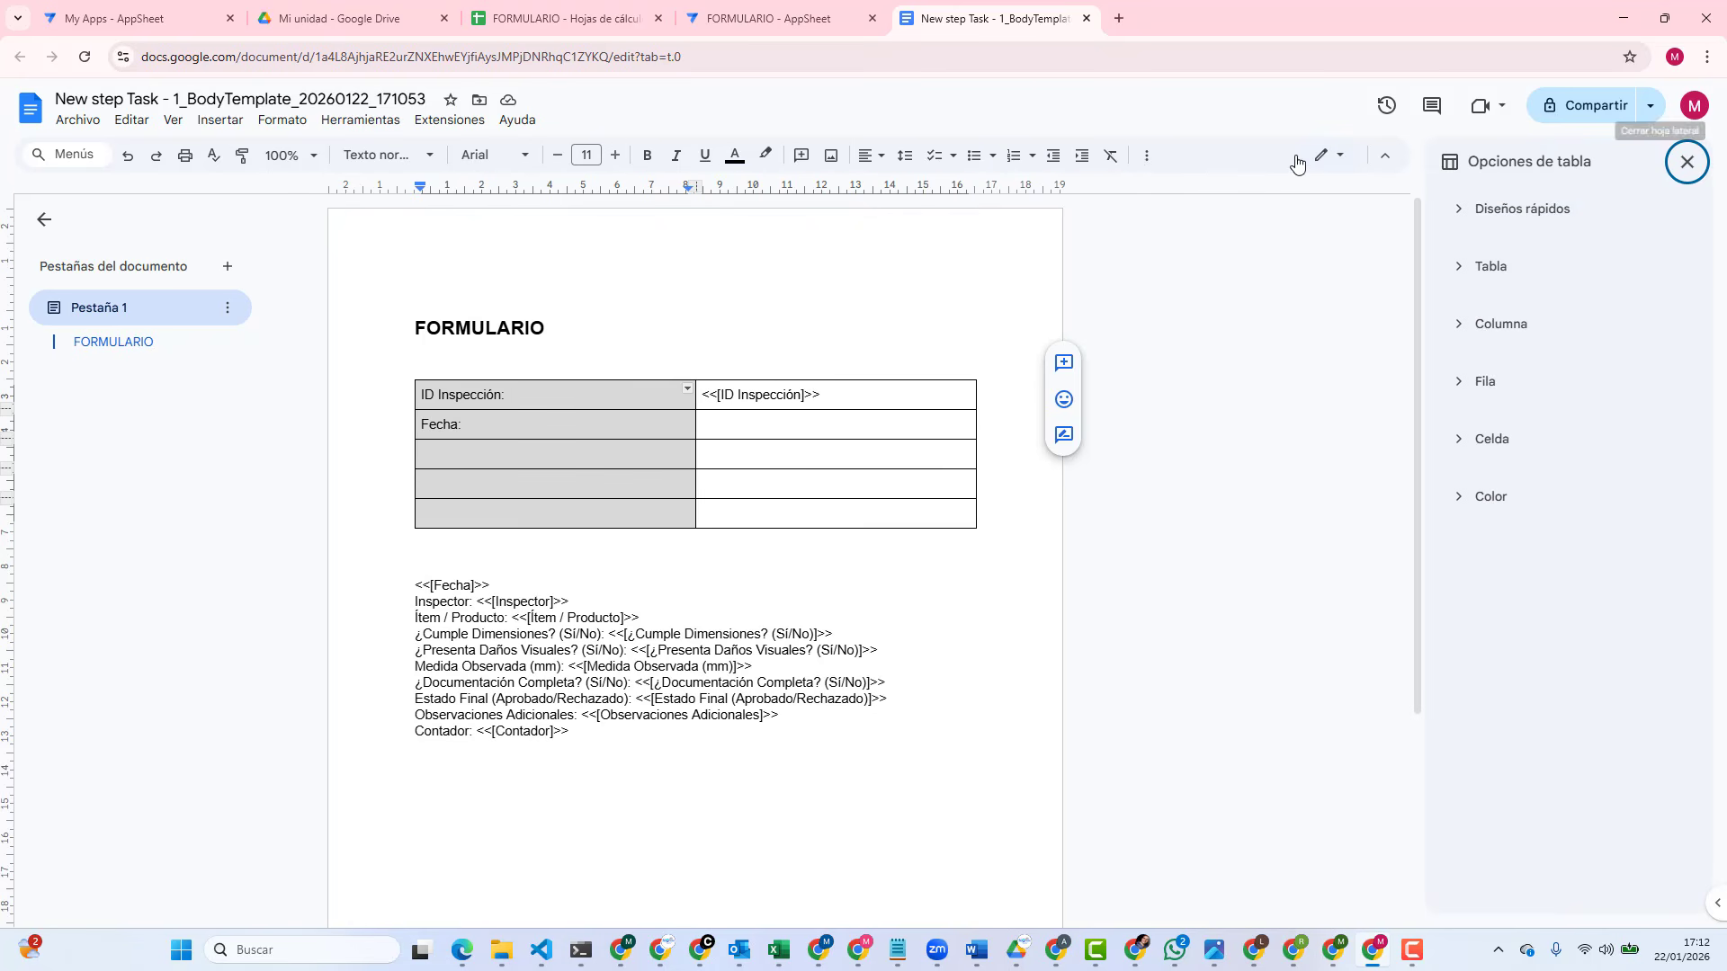
Step: Fill the table's first column with black and set its text colour to white
left_click(1142, 159)
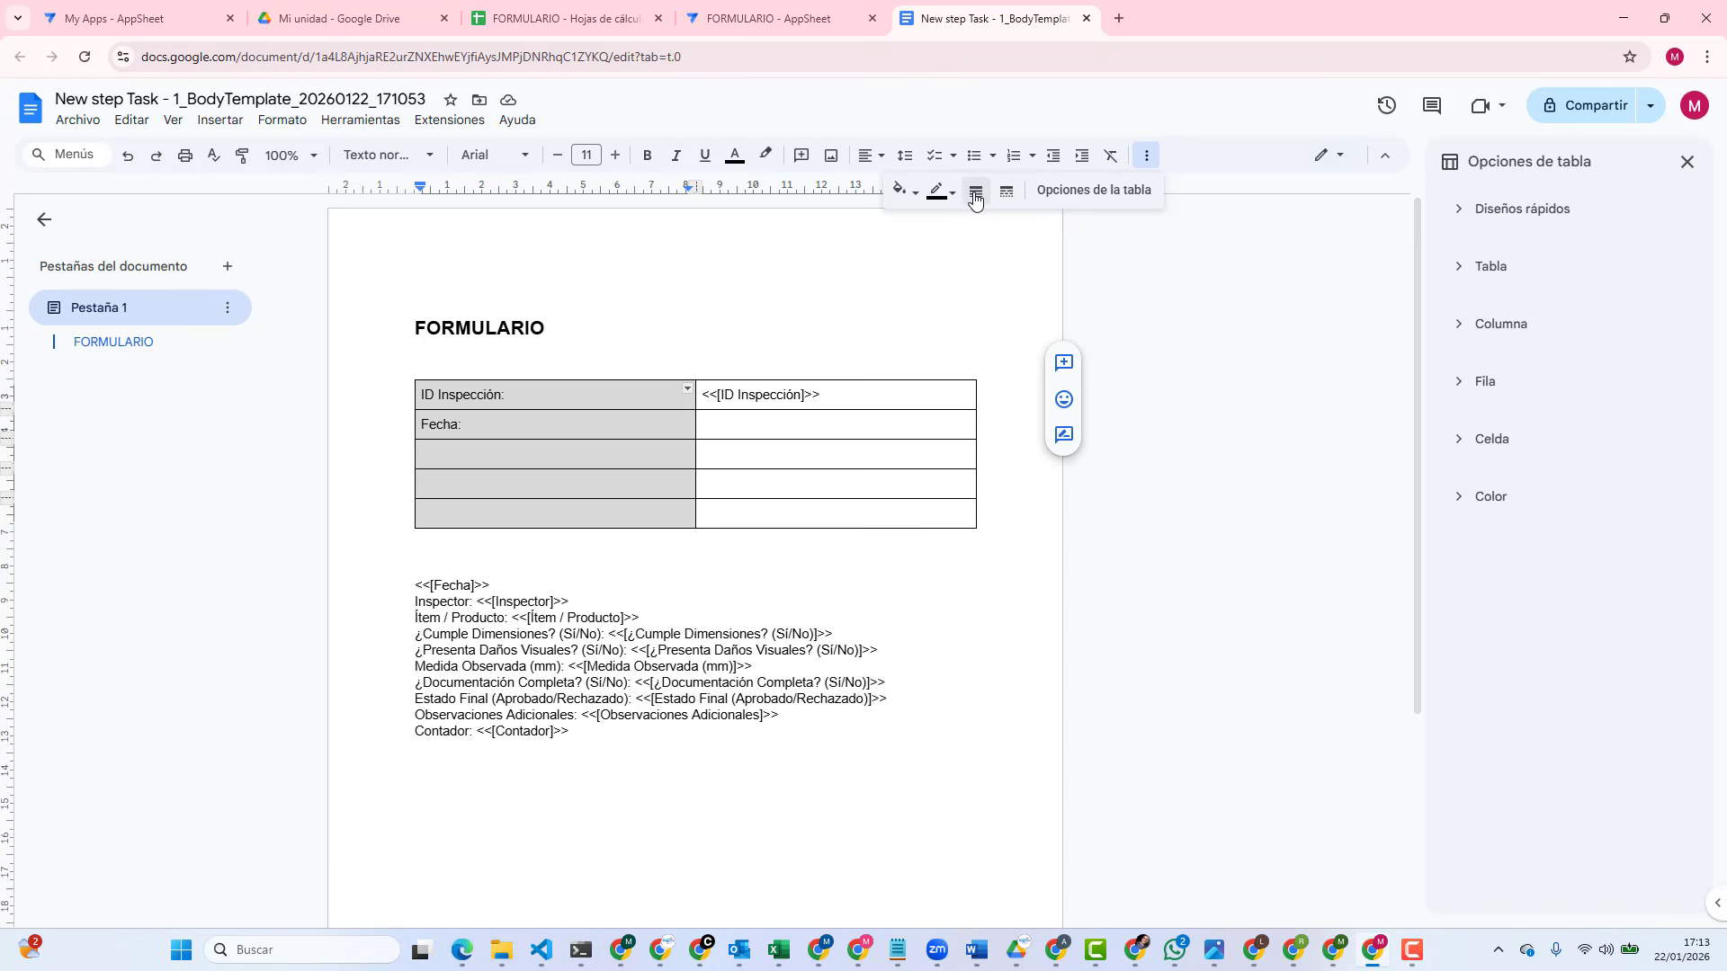
left_click(902, 190)
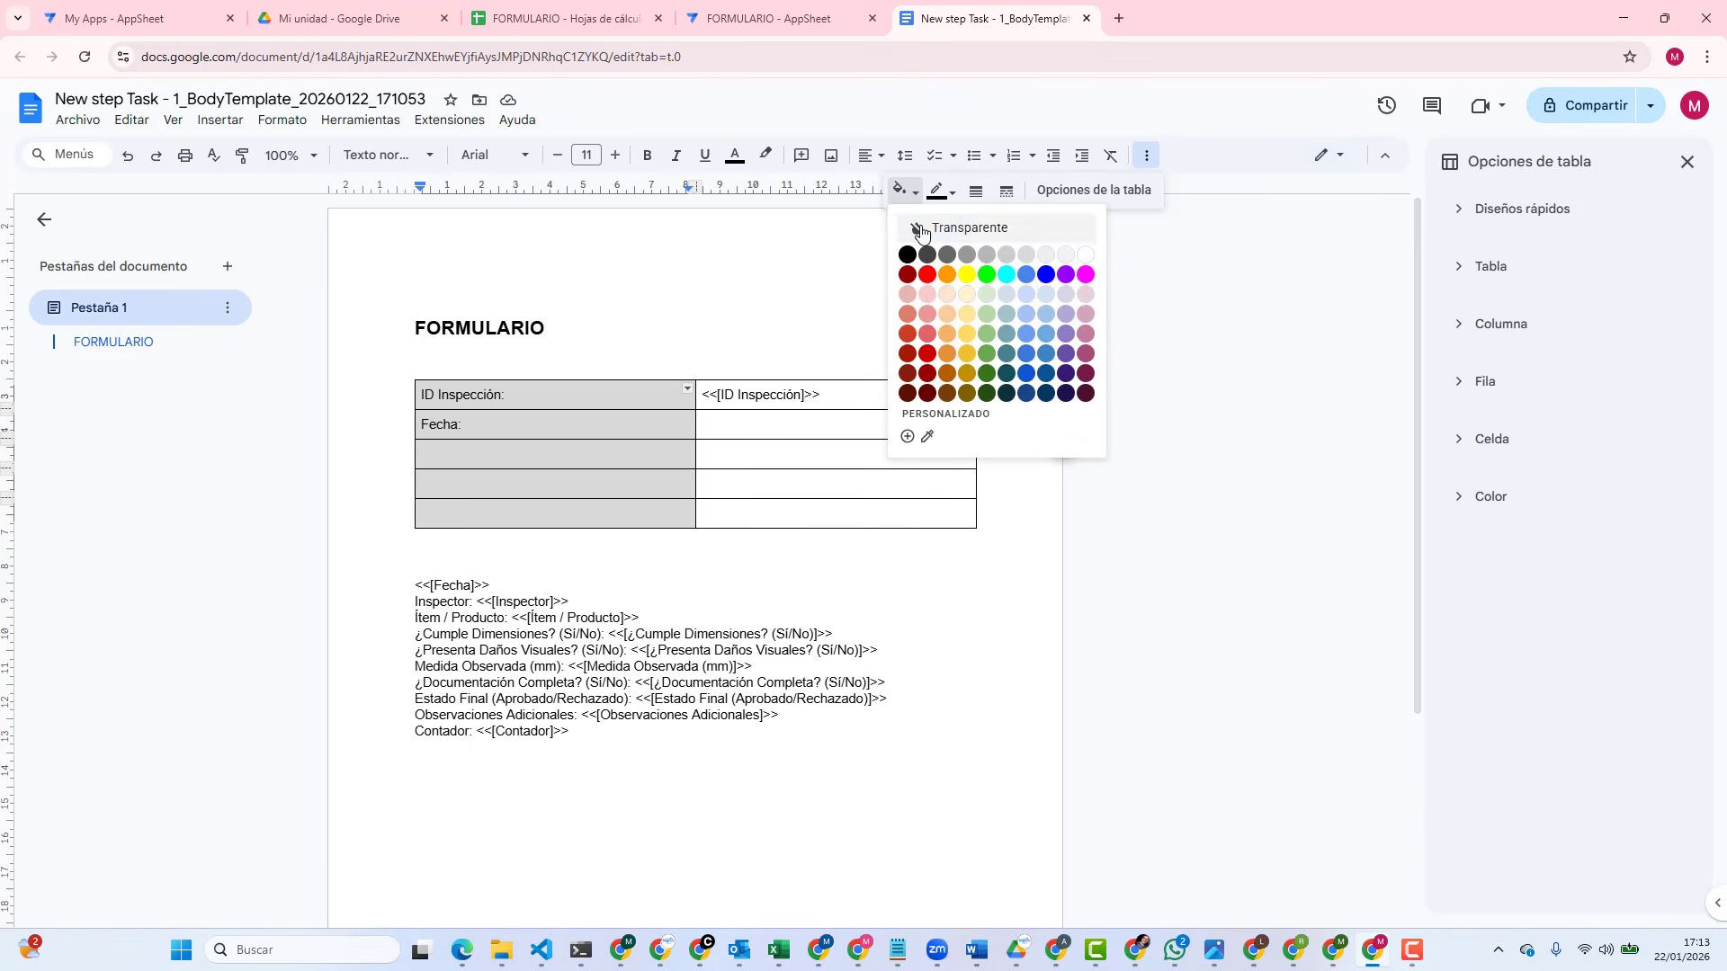
left_click(908, 257)
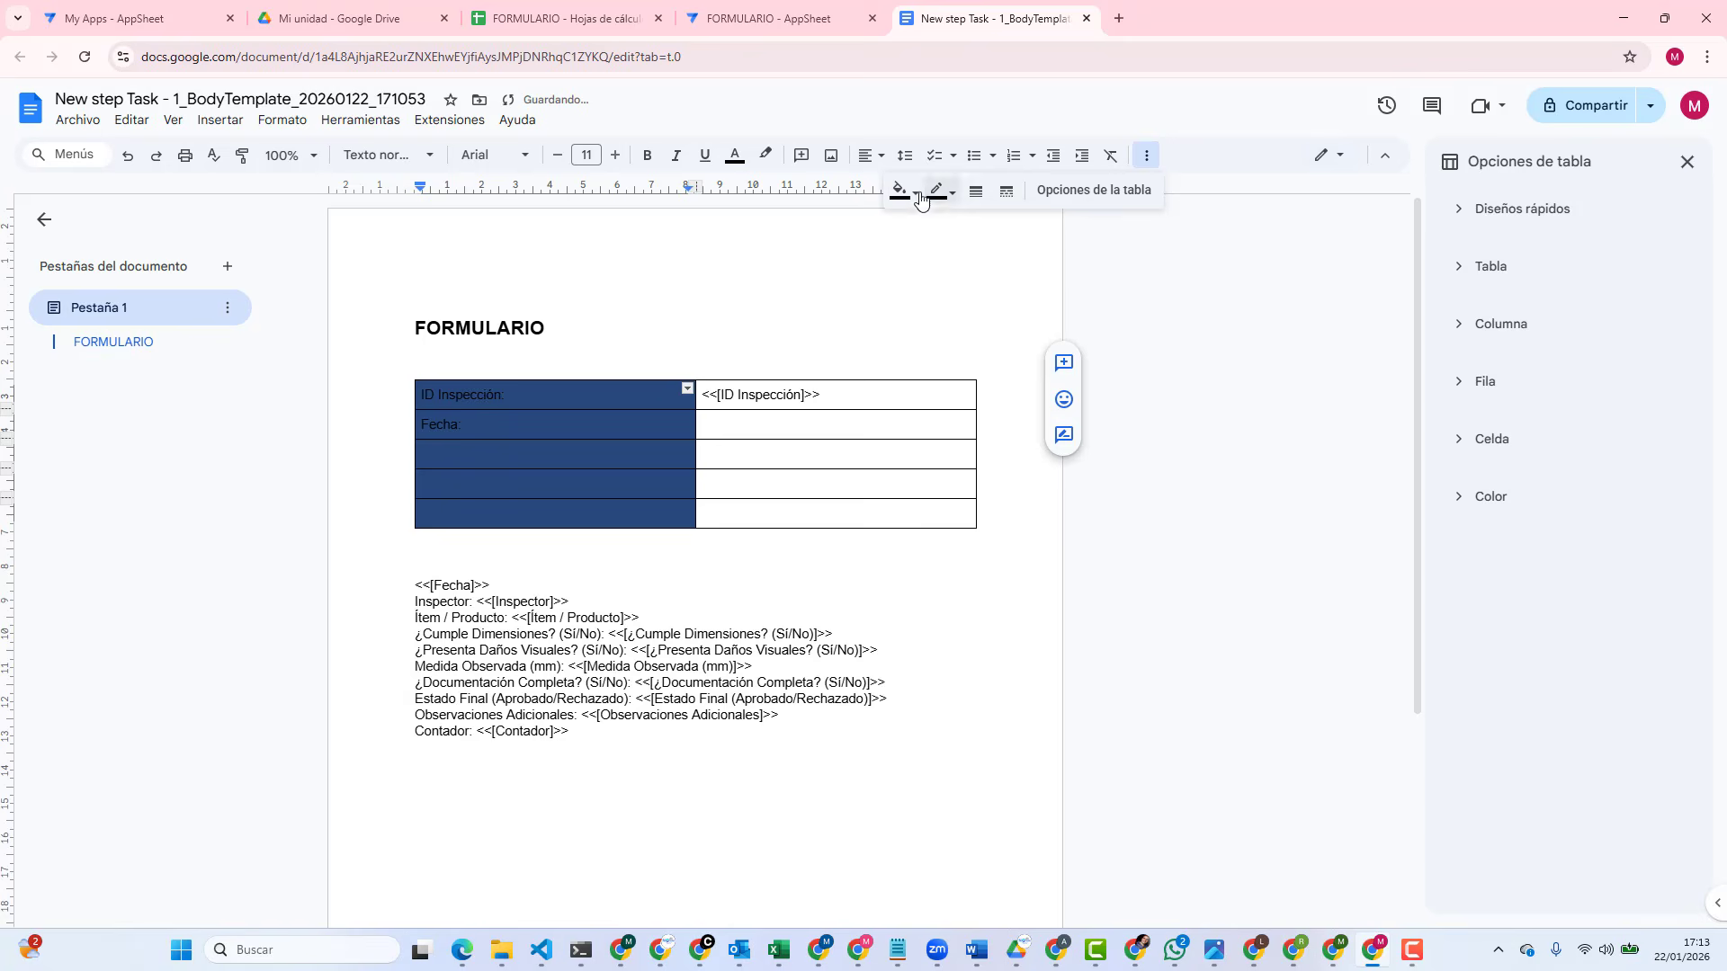
left_click(735, 157)
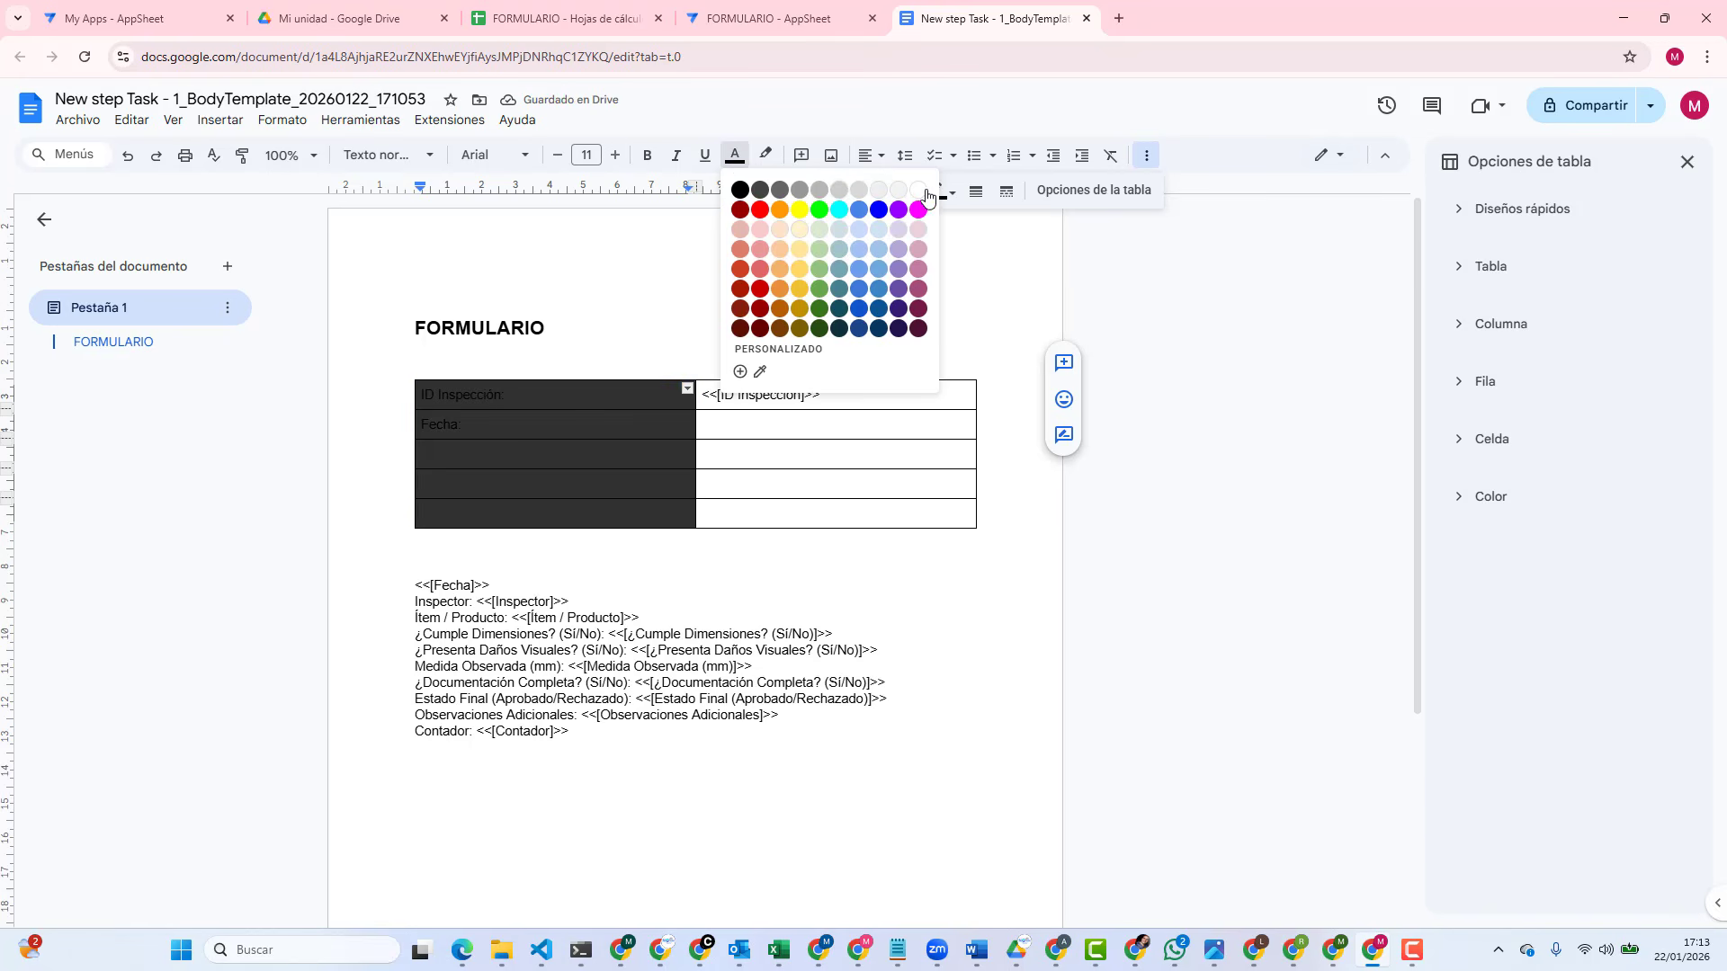
left_click(918, 190)
left_click(684, 552)
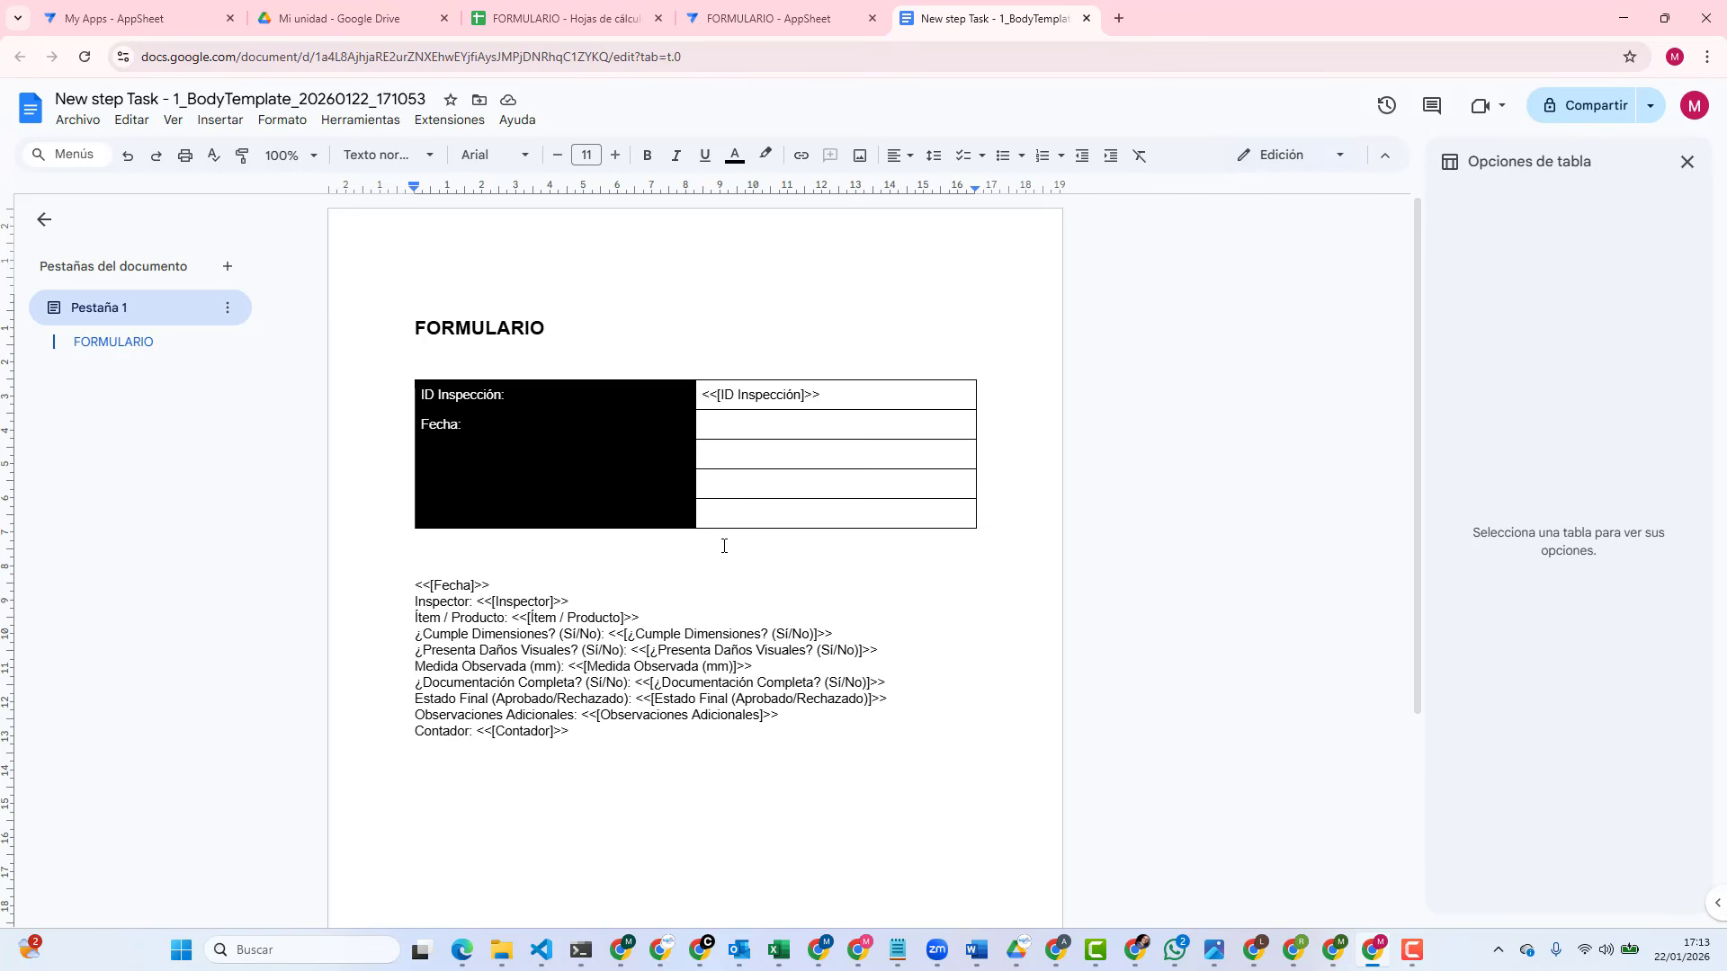
left_click(830, 402)
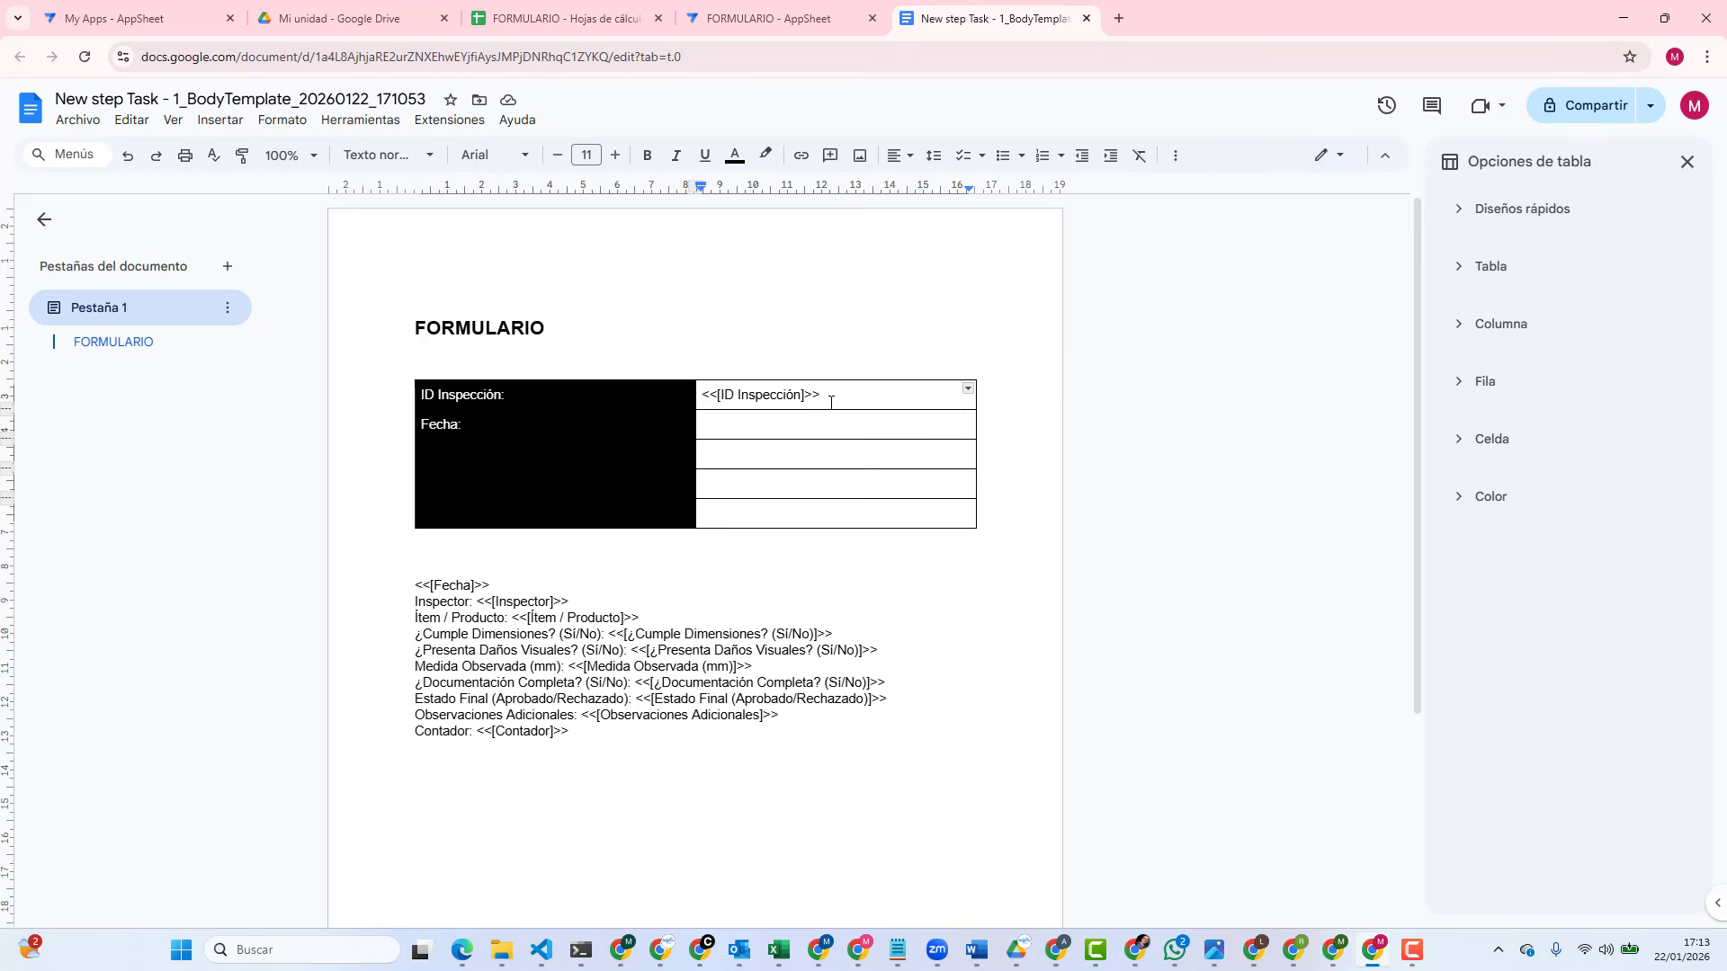
left_click_drag(833, 396, 706, 395)
left_click(795, 25)
left_click(951, 20)
Step: Rename the template document as FORMULARIO
left_click(425, 98)
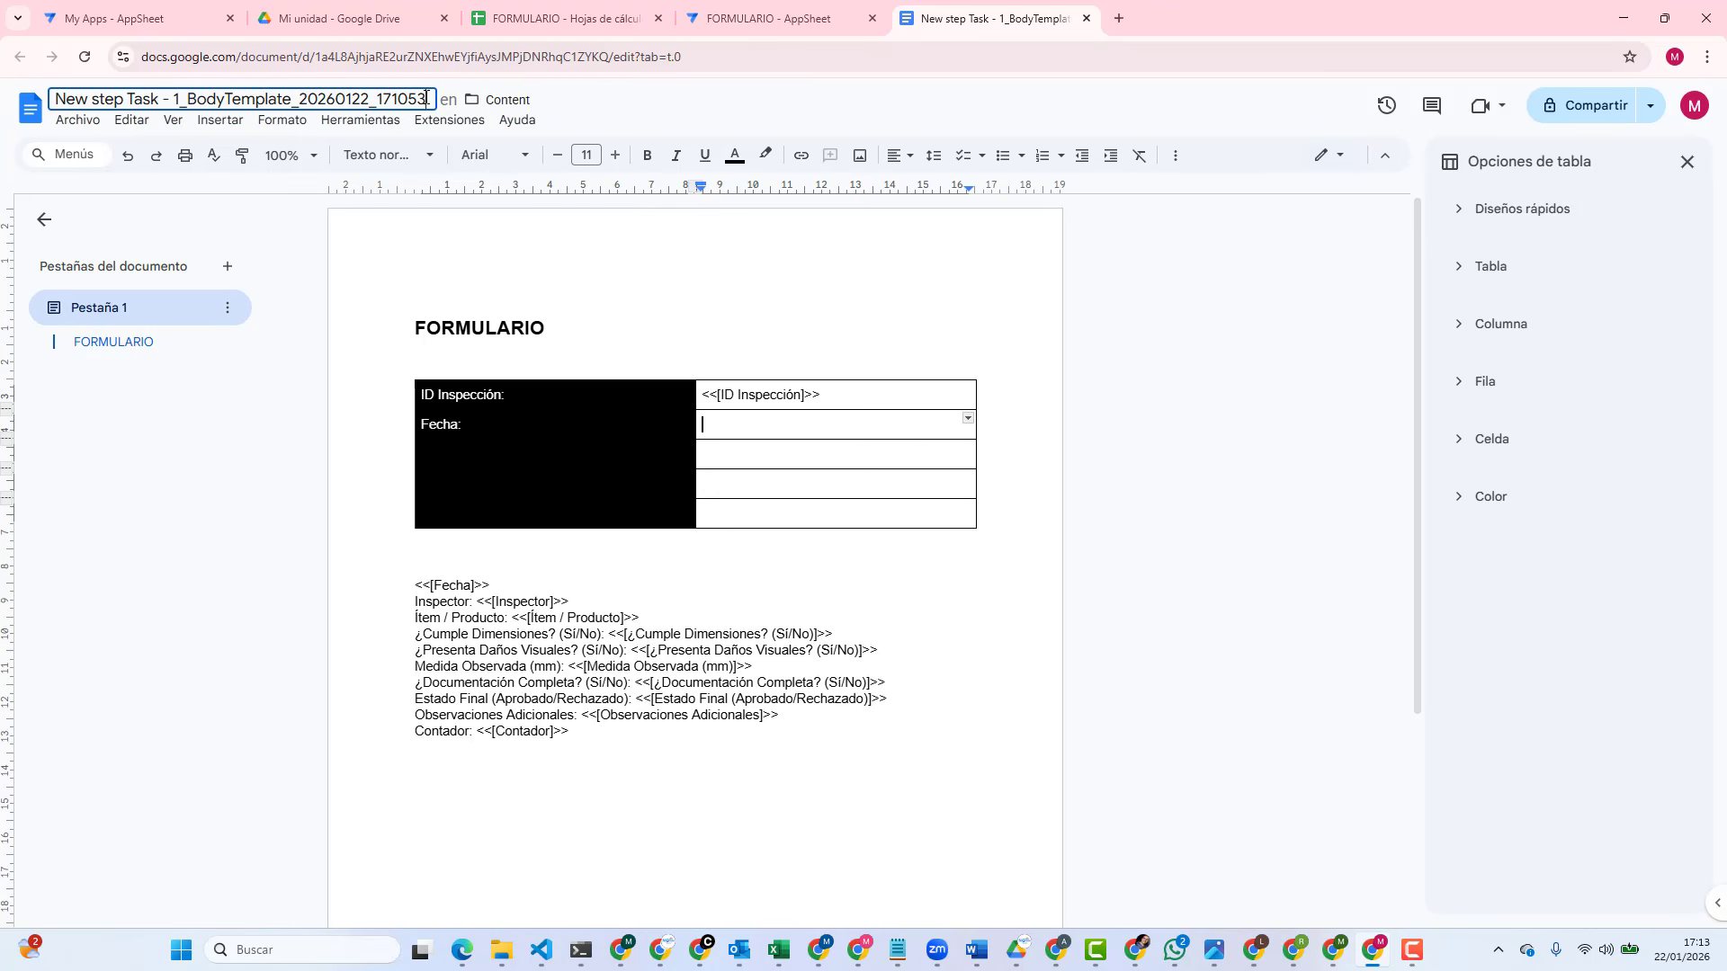
left_click_drag(426, 98, 52, 98)
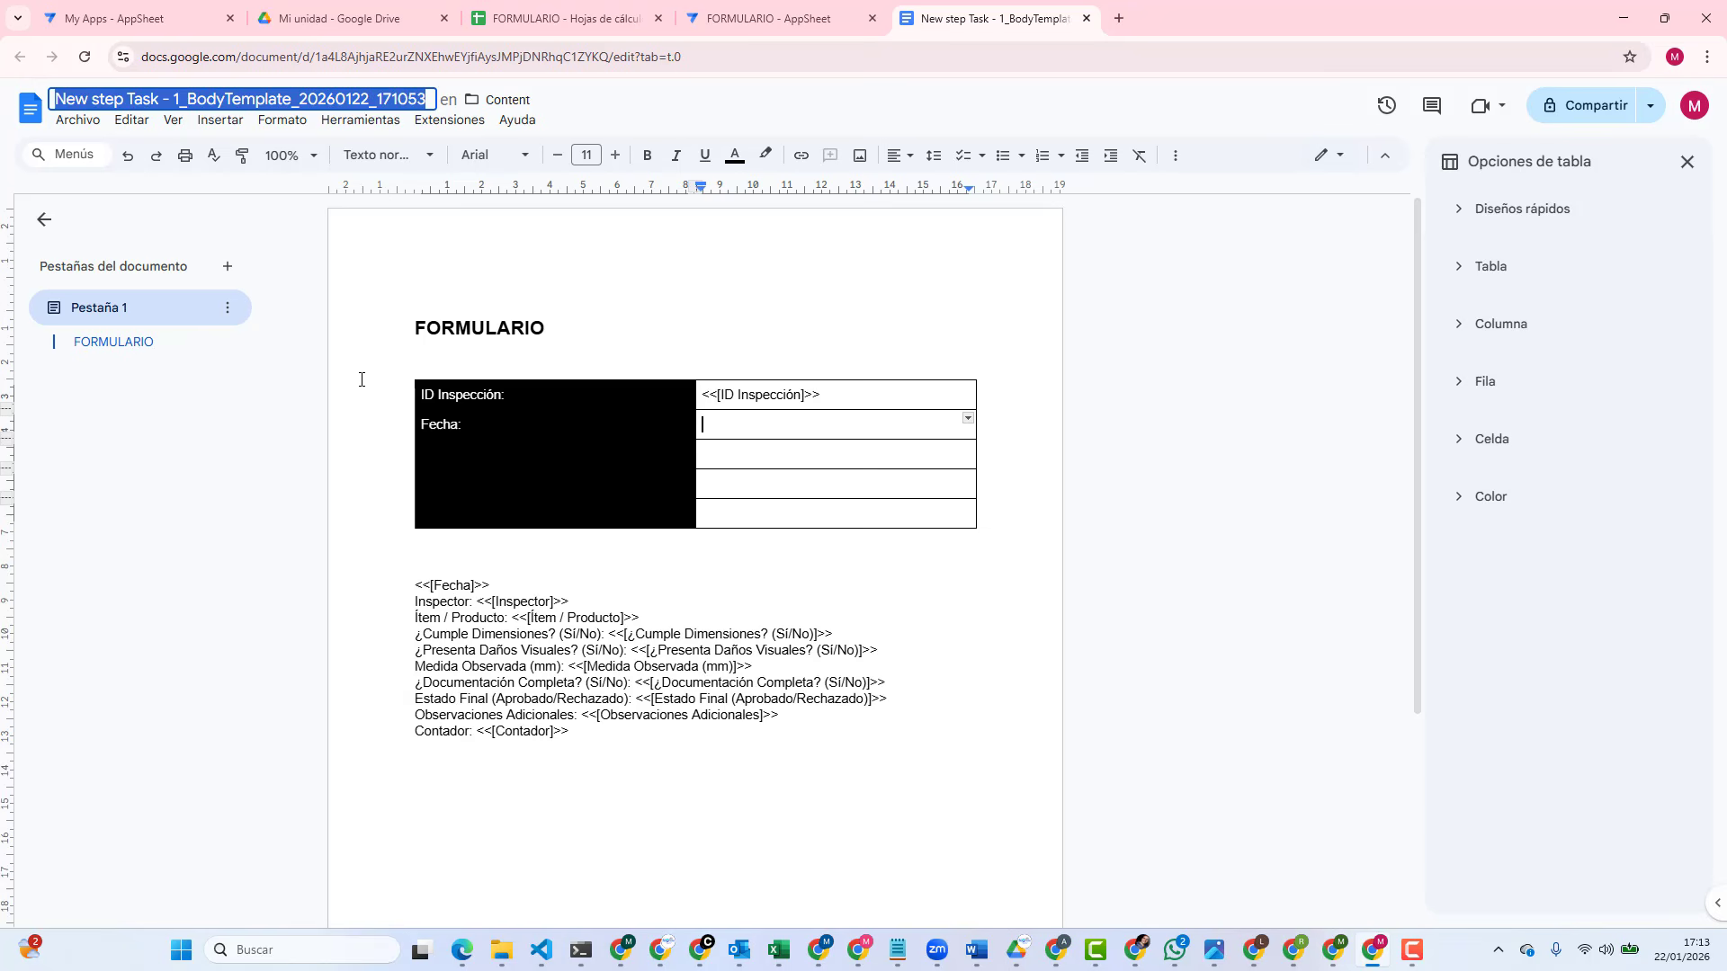
type("FORMULARI")
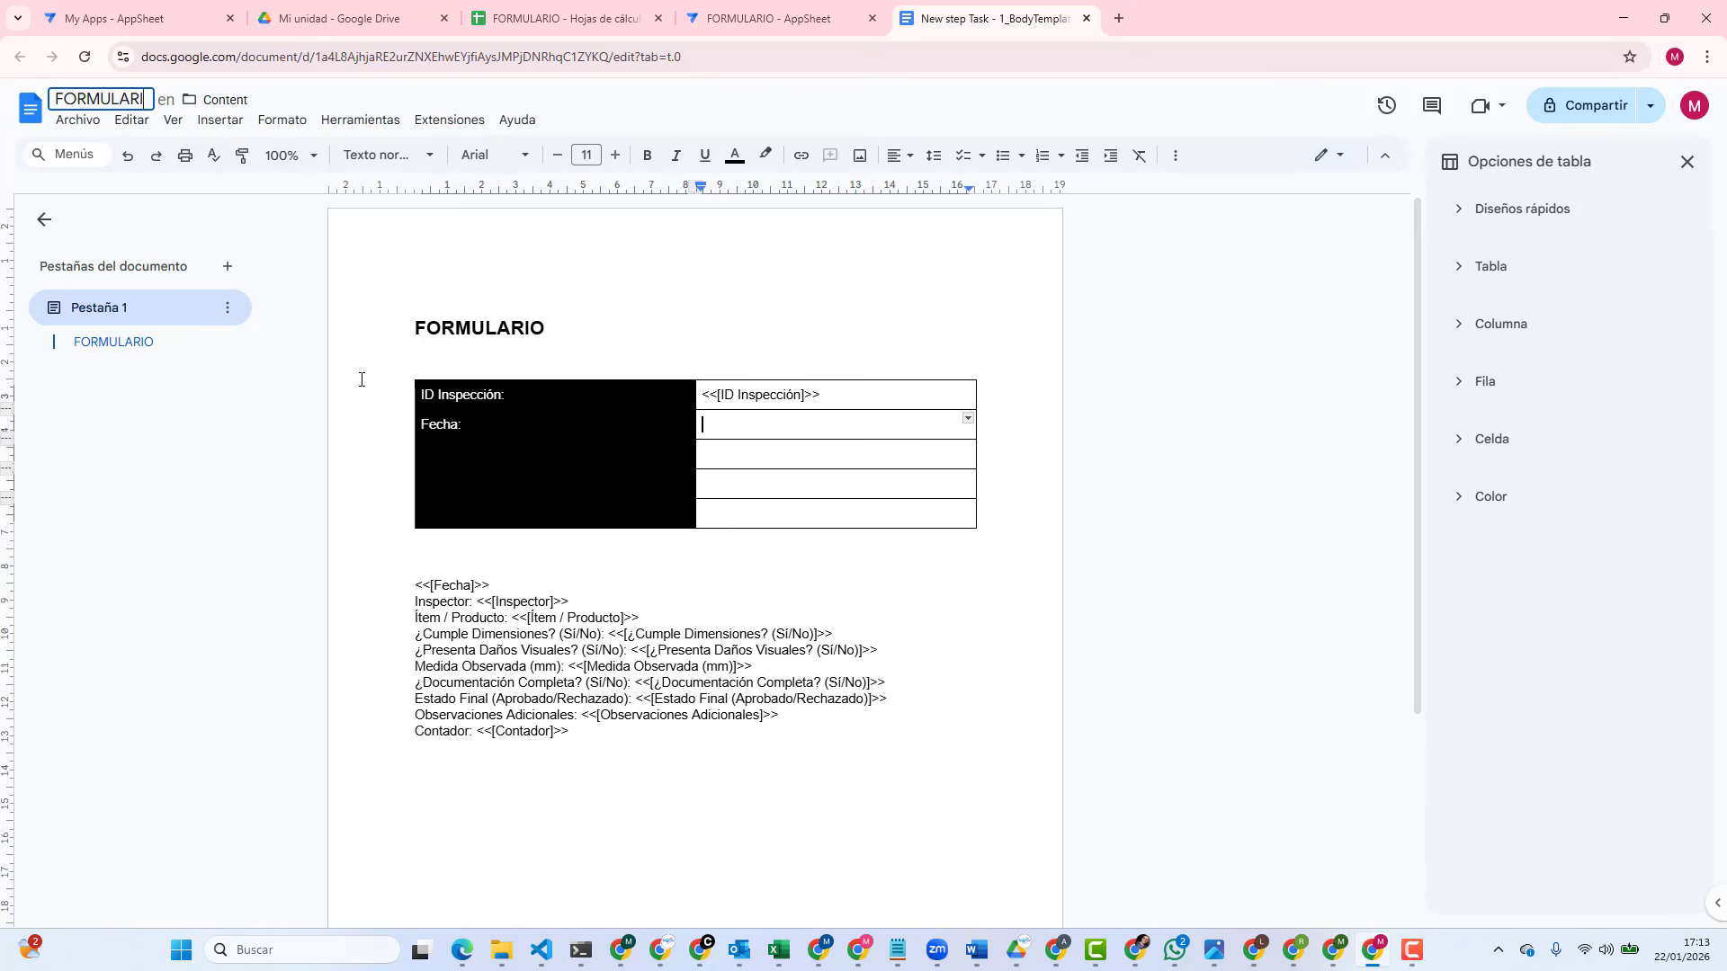
type("O")
Step: Switch to AppSheet and review the GENERAR PDF bot's event and the file settings of its New step task
left_click(759, 19)
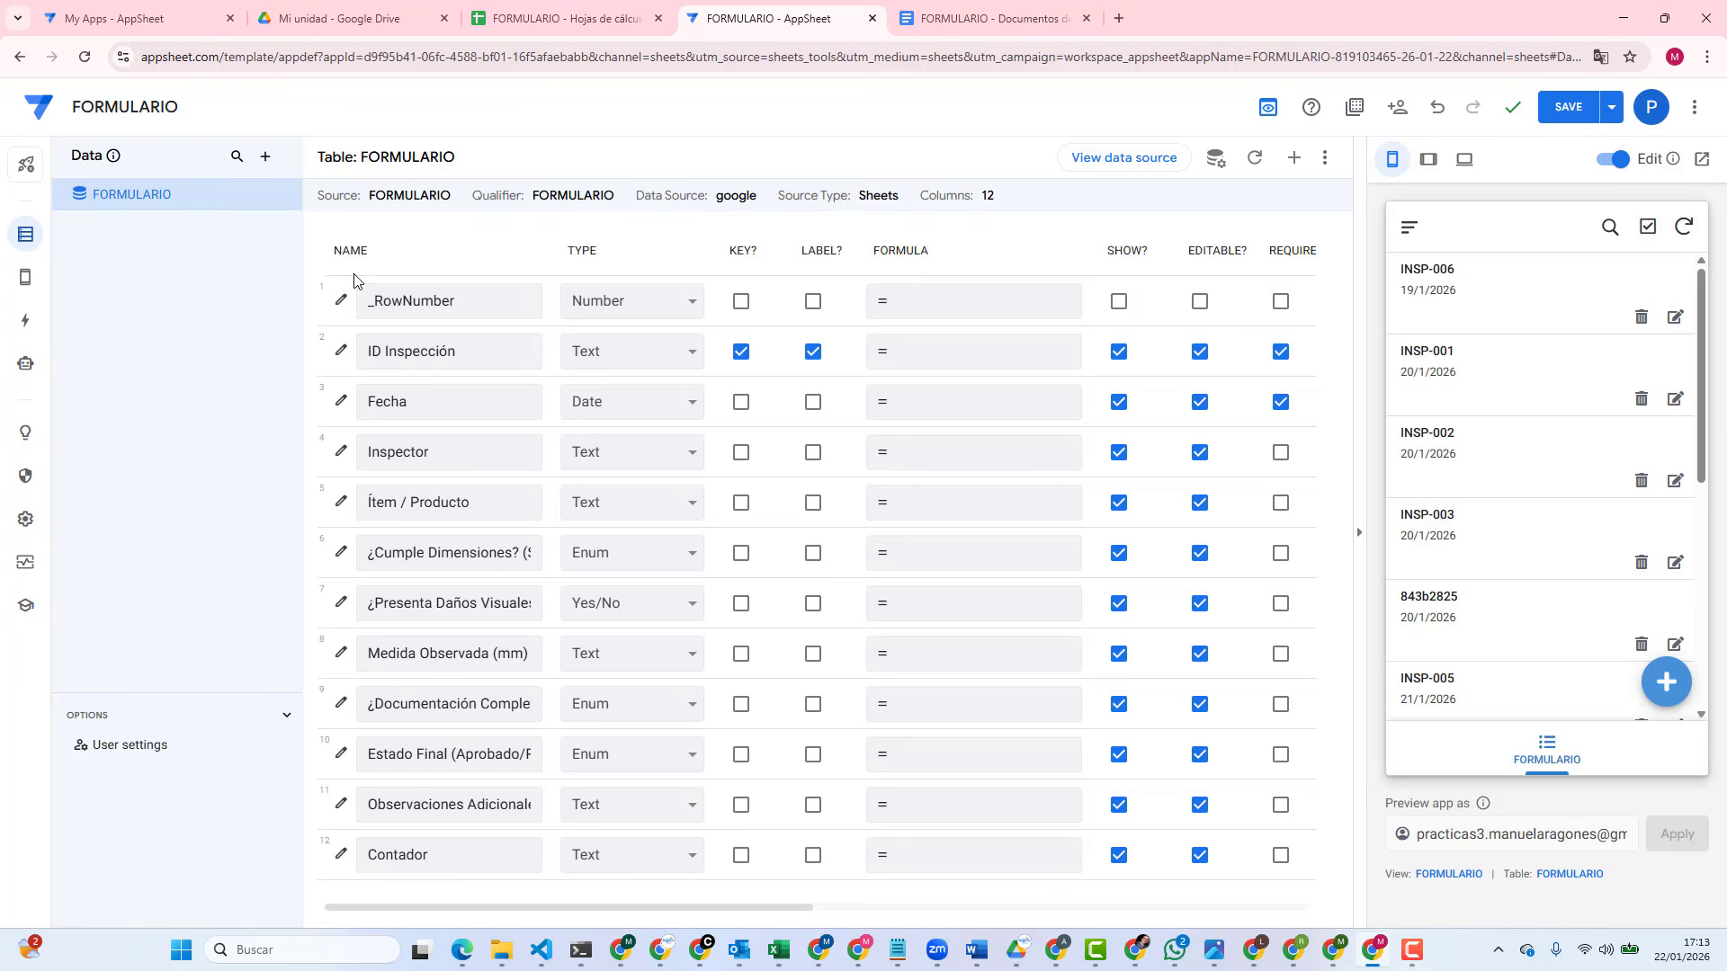
left_click(25, 365)
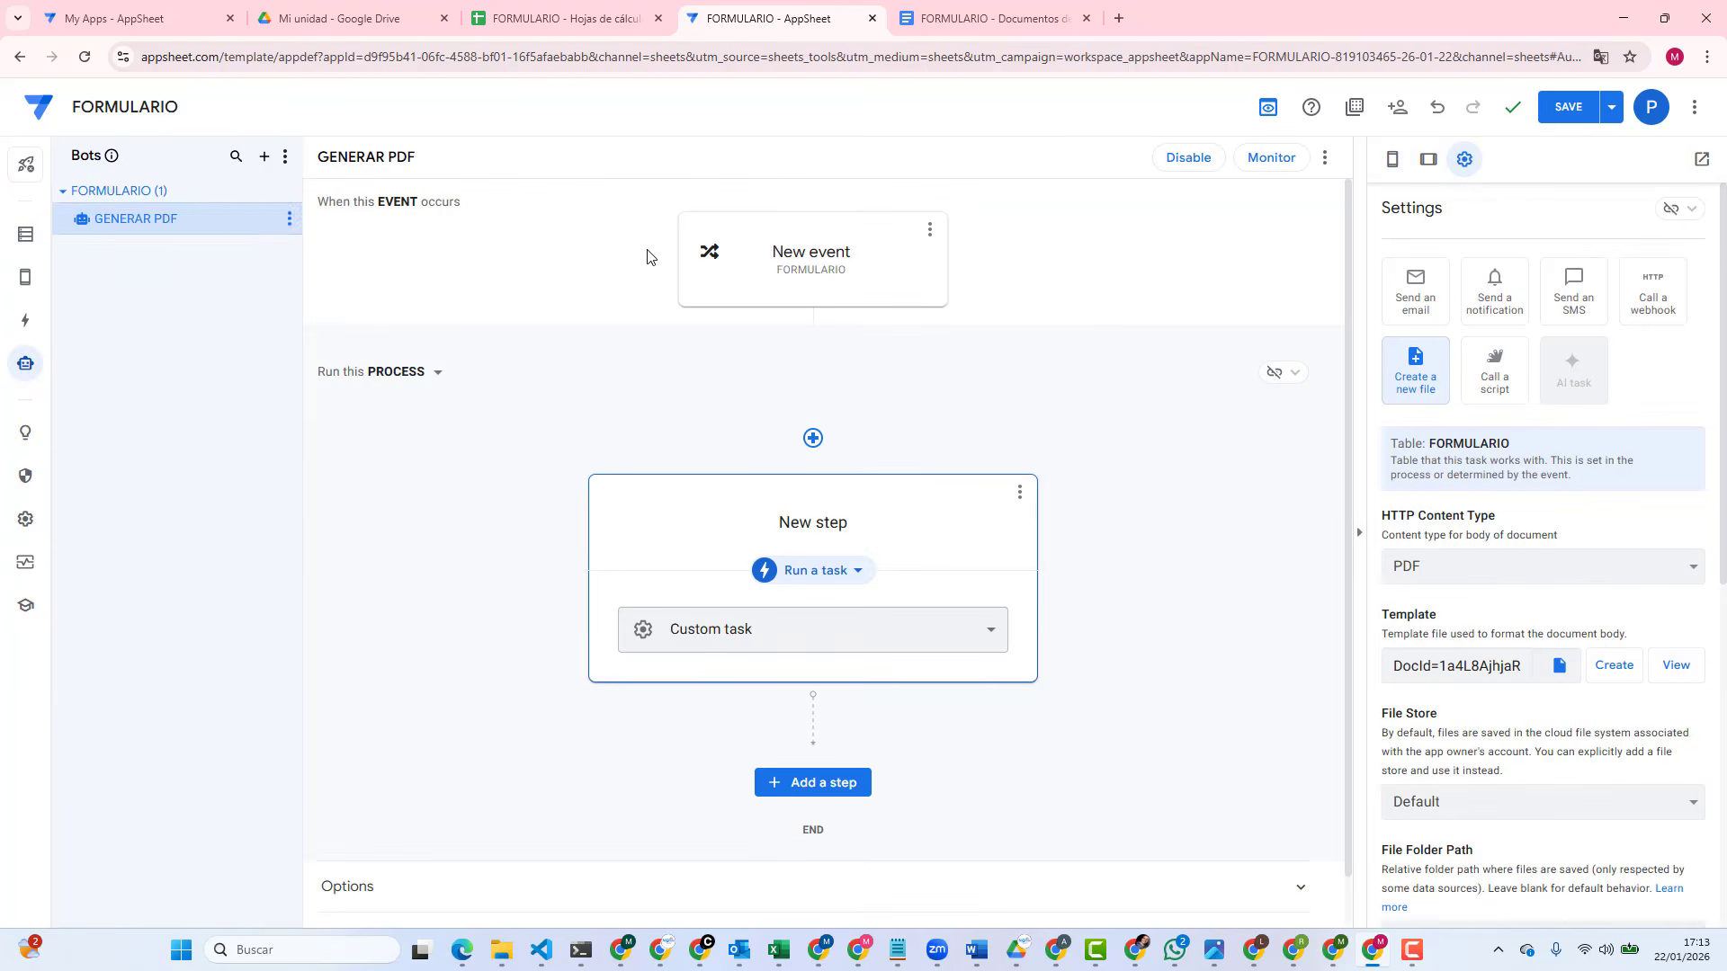
left_click(880, 273)
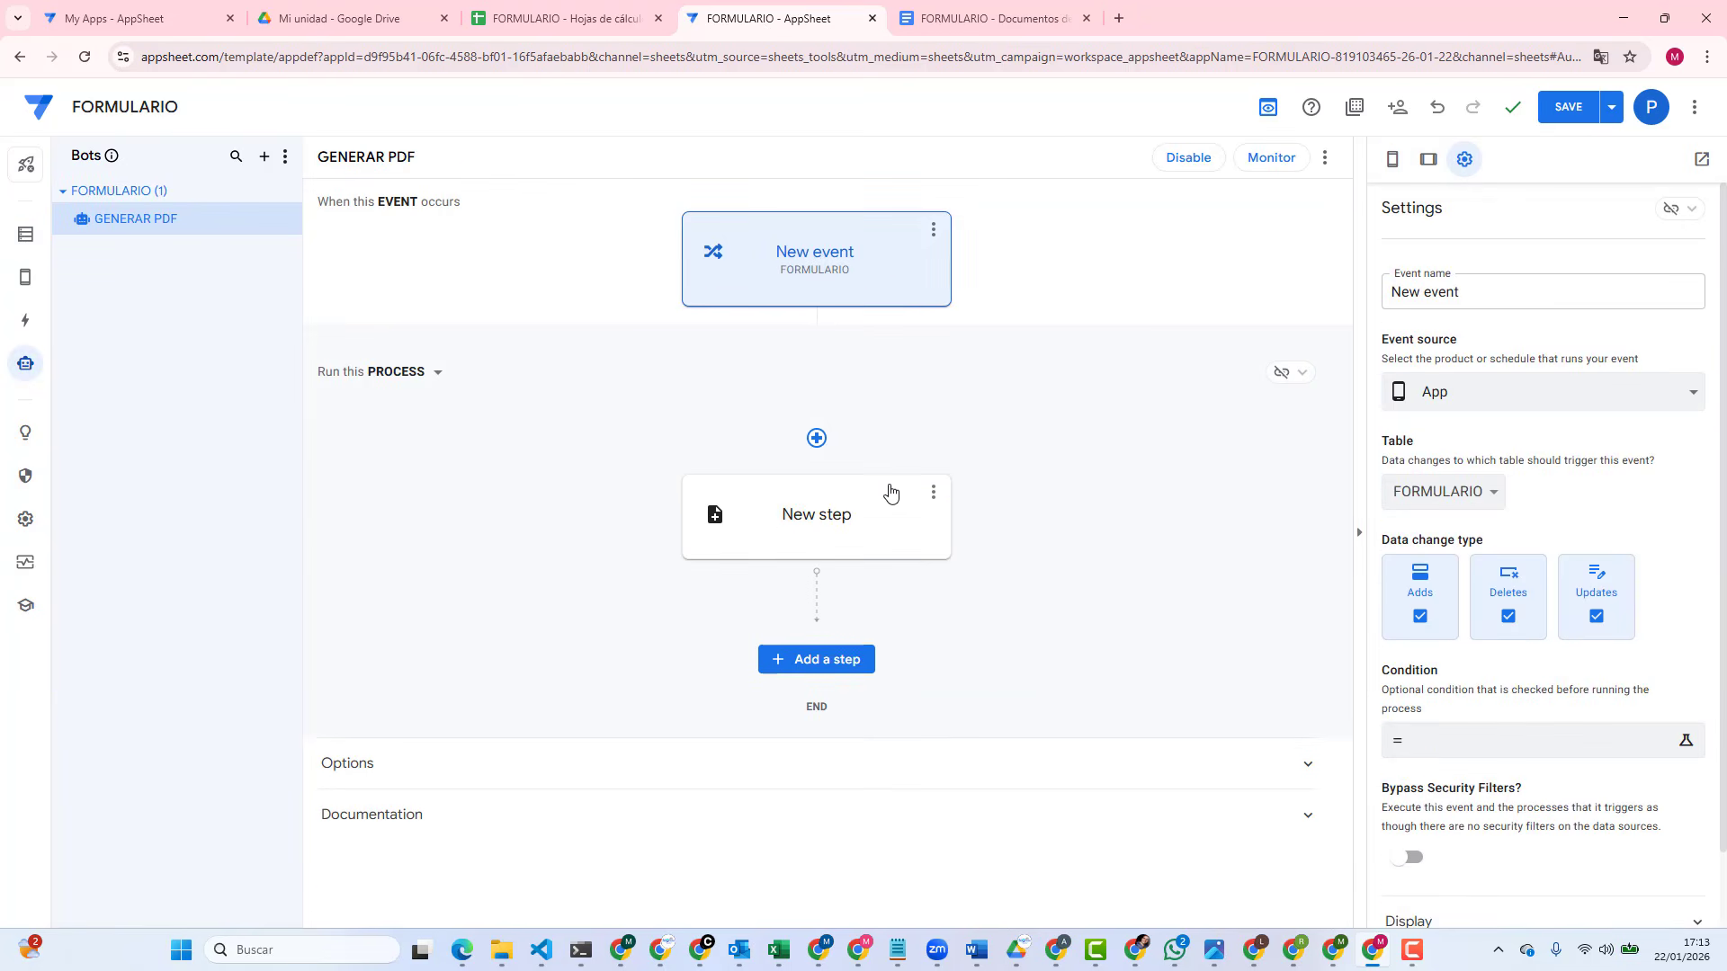
left_click(893, 529)
scroll(1598, 559, "down", 2)
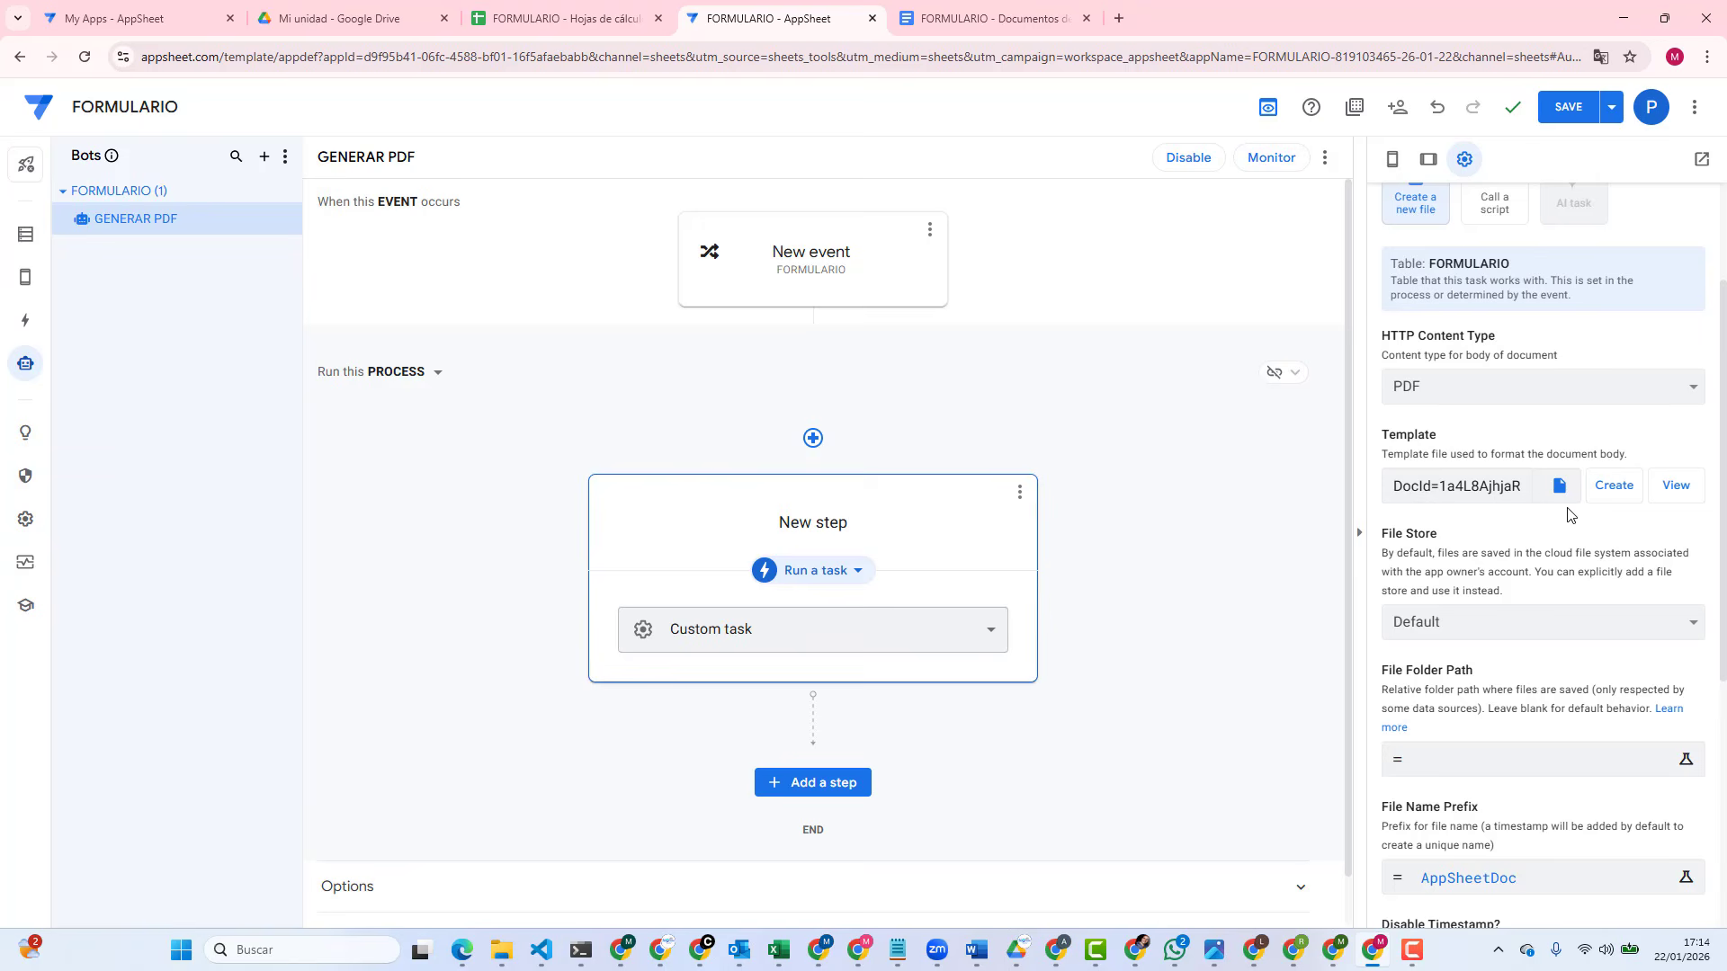
scroll(1551, 520, "down", 2)
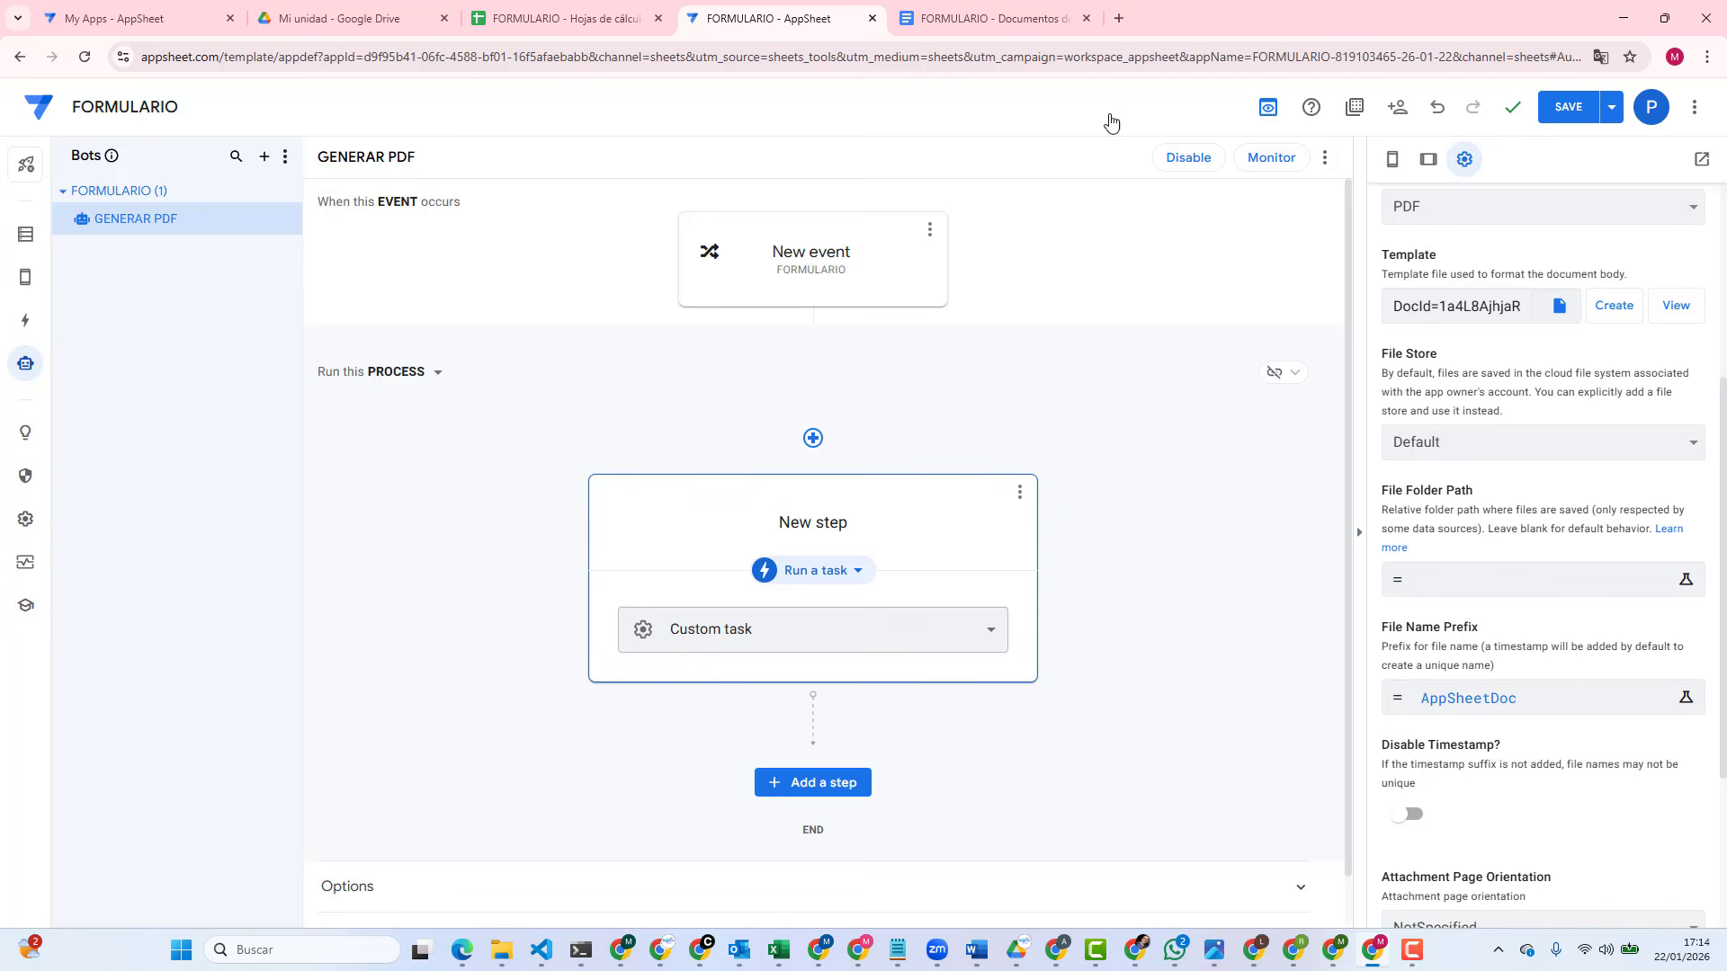
Step: Switch to Google Drive and create a folder named PDFS in the app's FORMULARIO folder inside appsheet/data
left_click(338, 18)
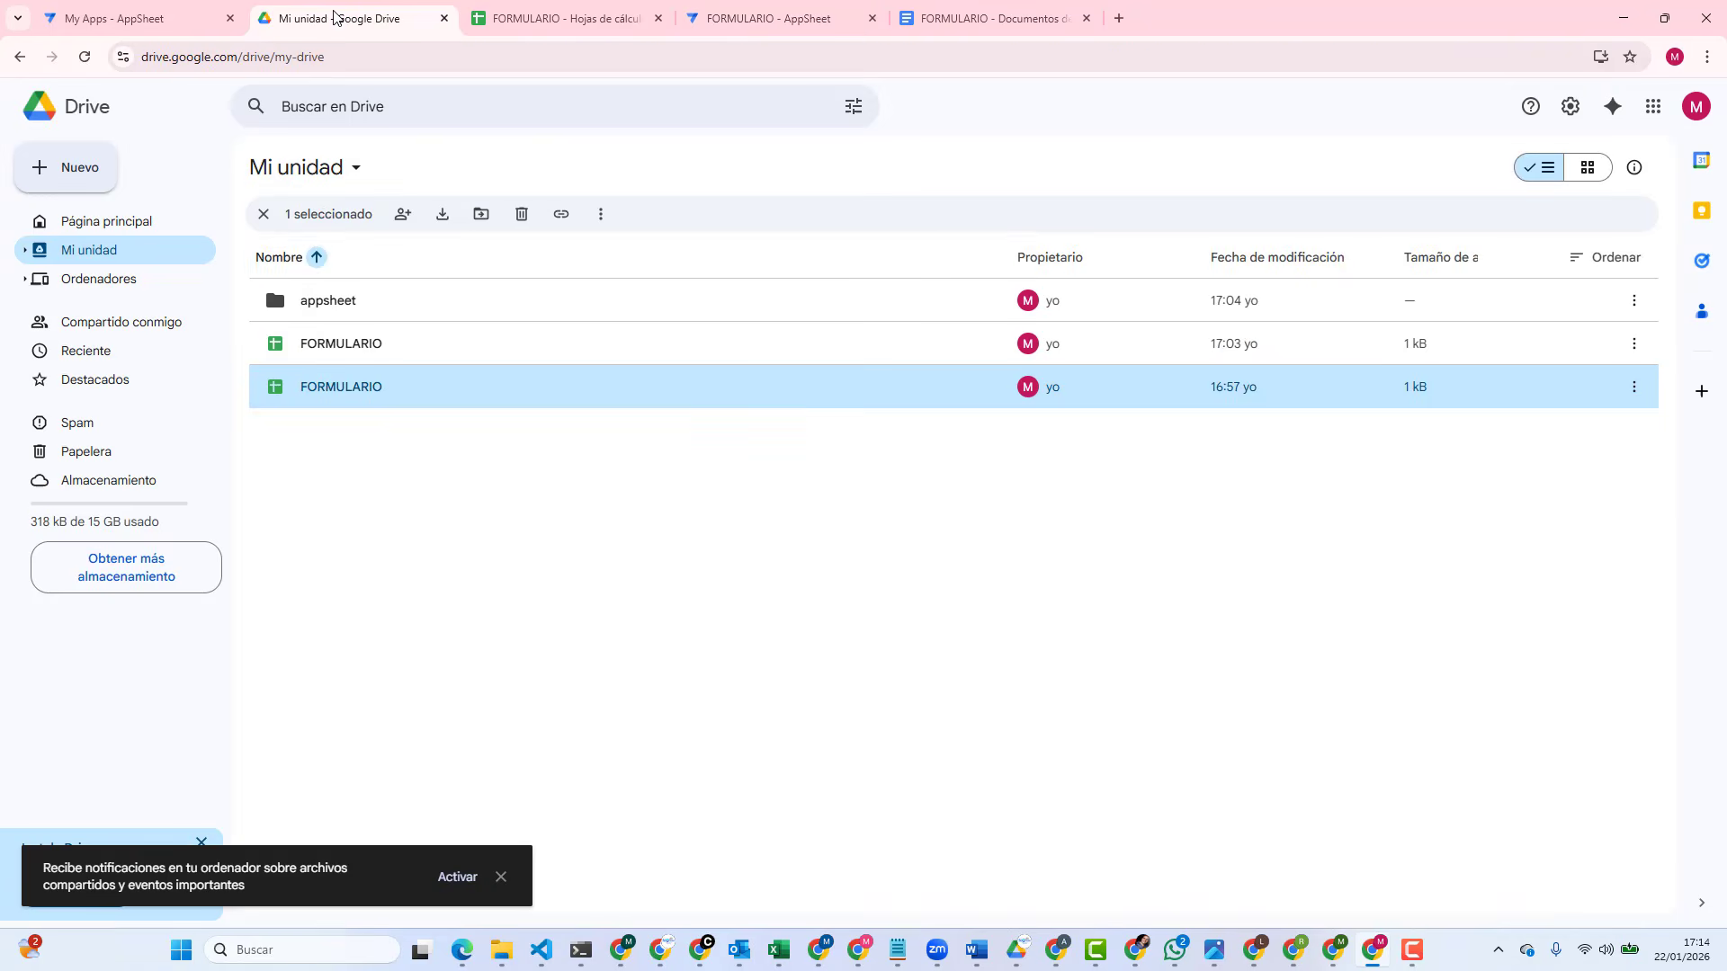
double_click(325, 301)
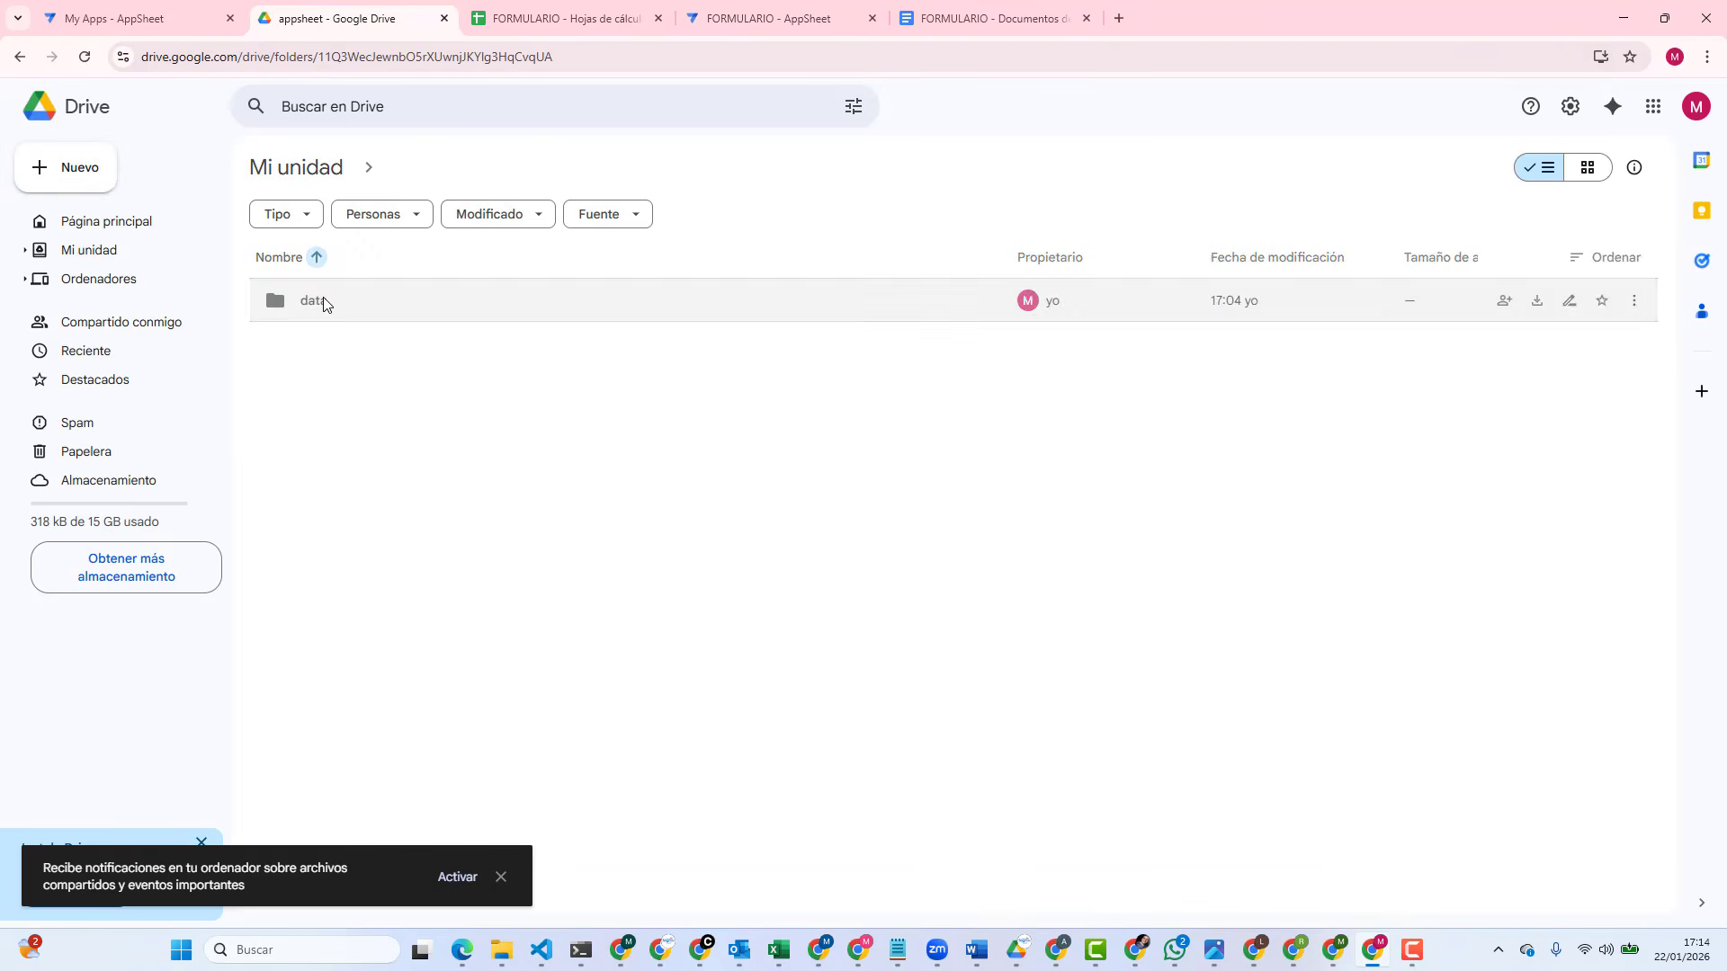
double_click(324, 302)
double_click(381, 304)
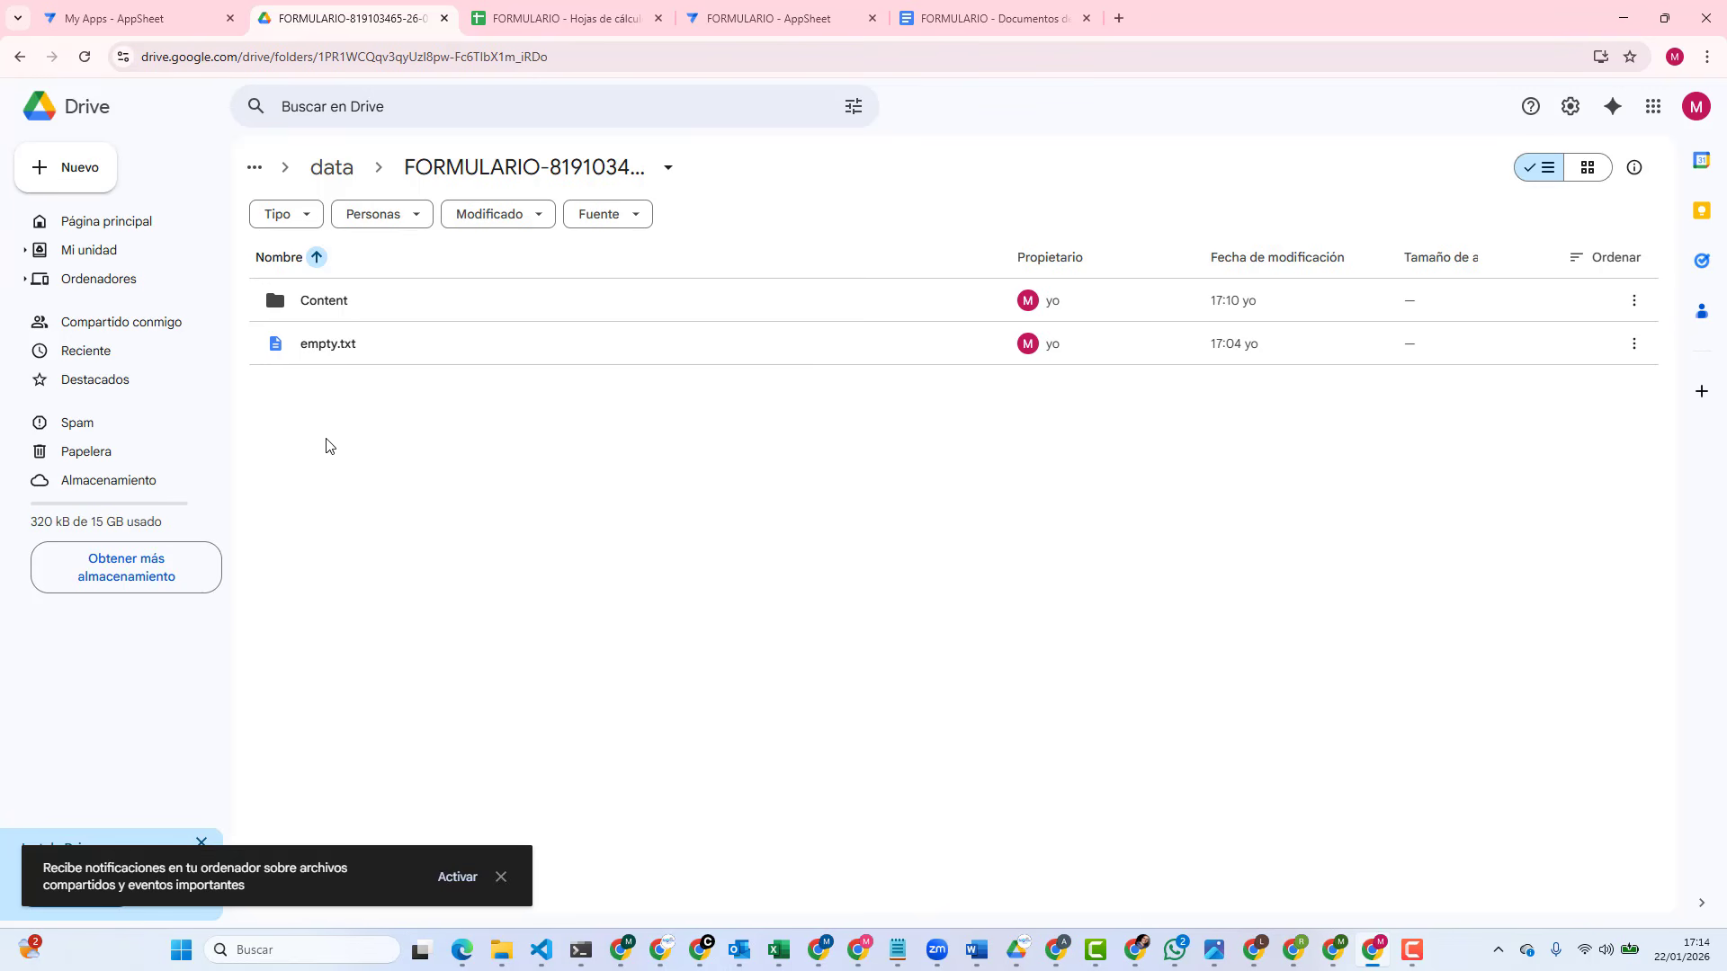
left_click(72, 171)
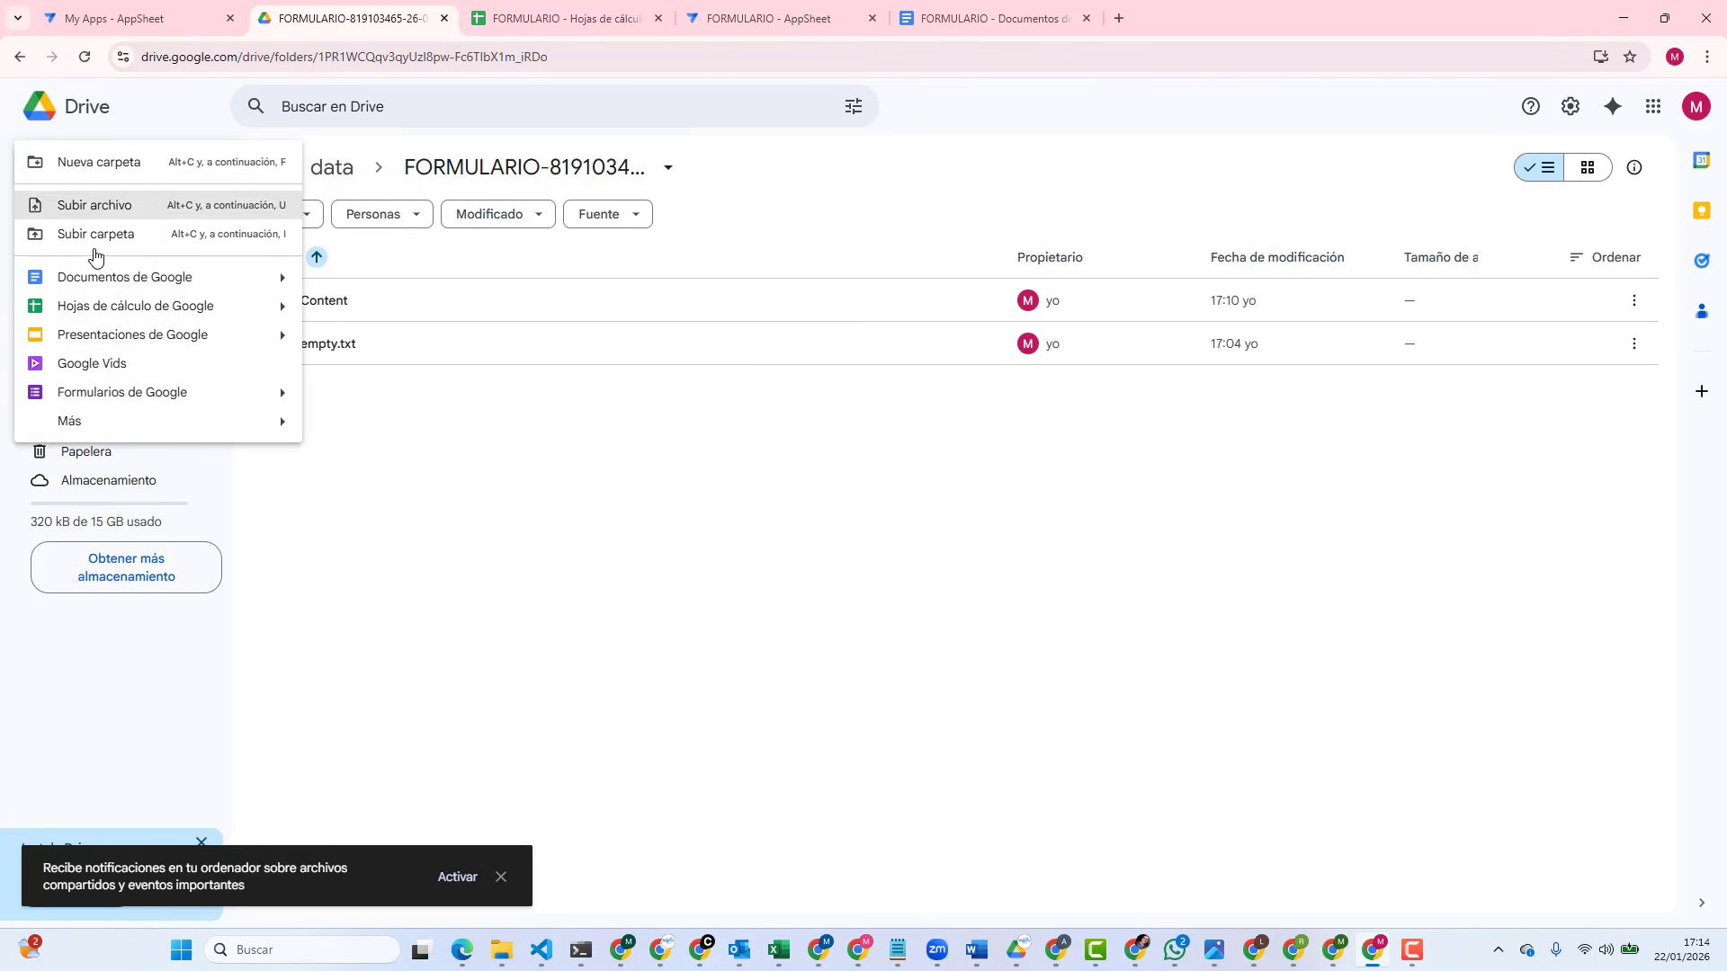
left_click(85, 163)
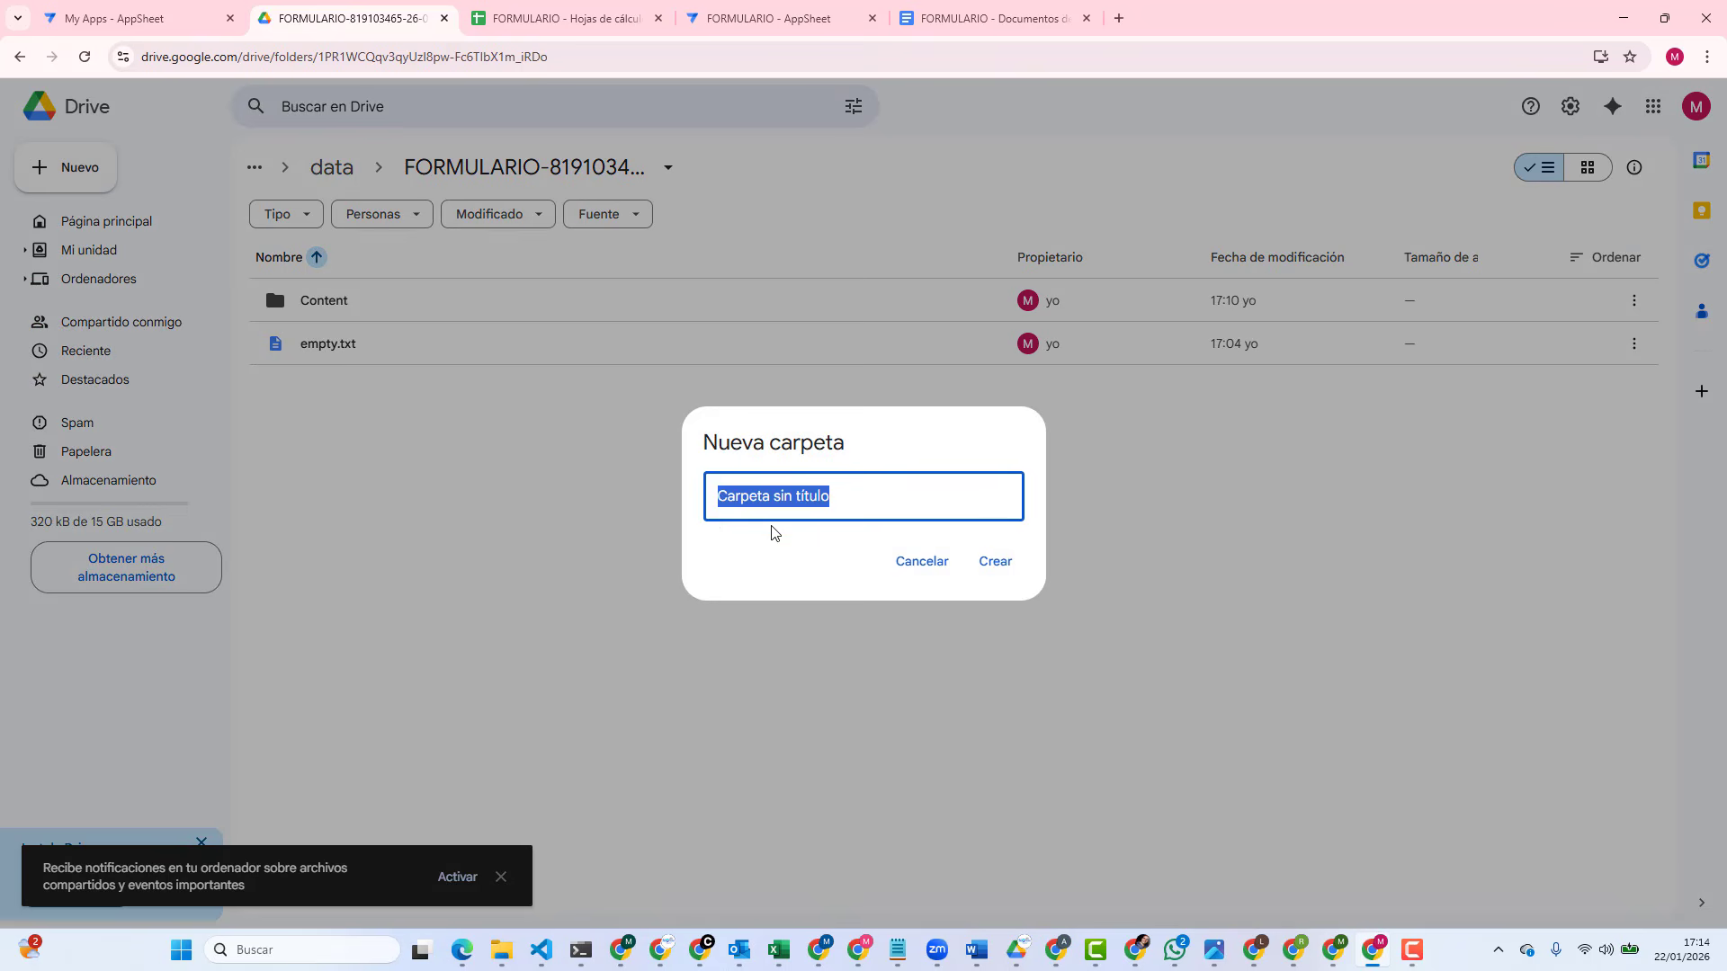
type("PDFS")
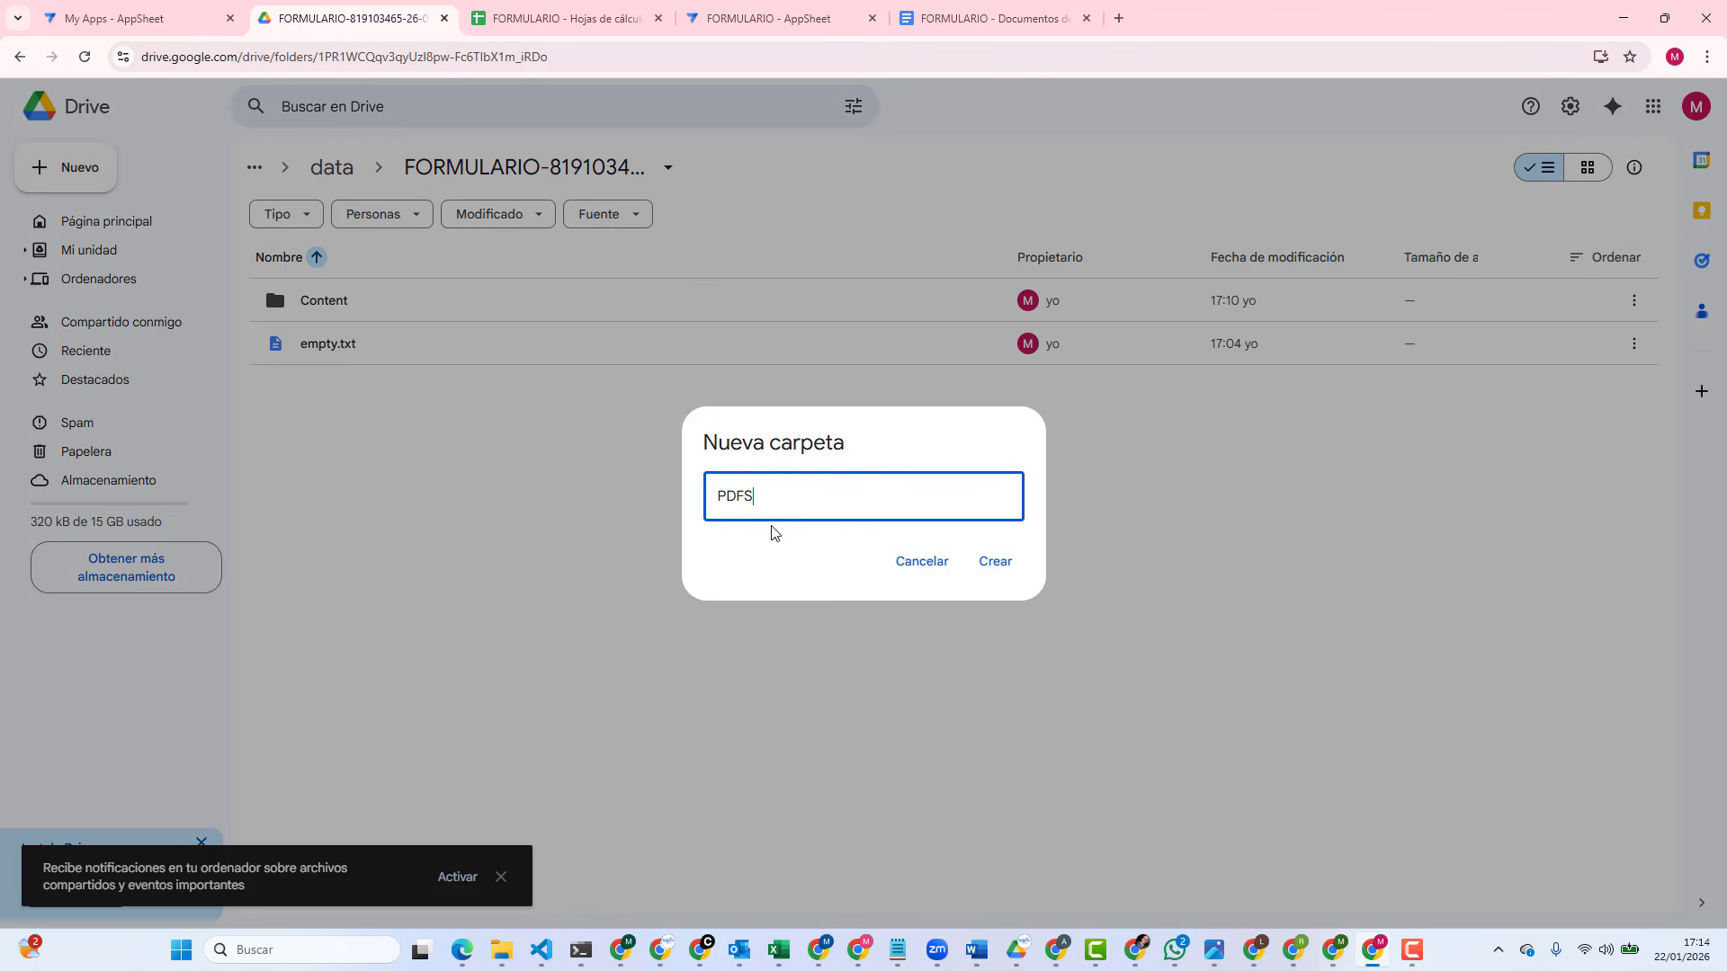
left_click(996, 563)
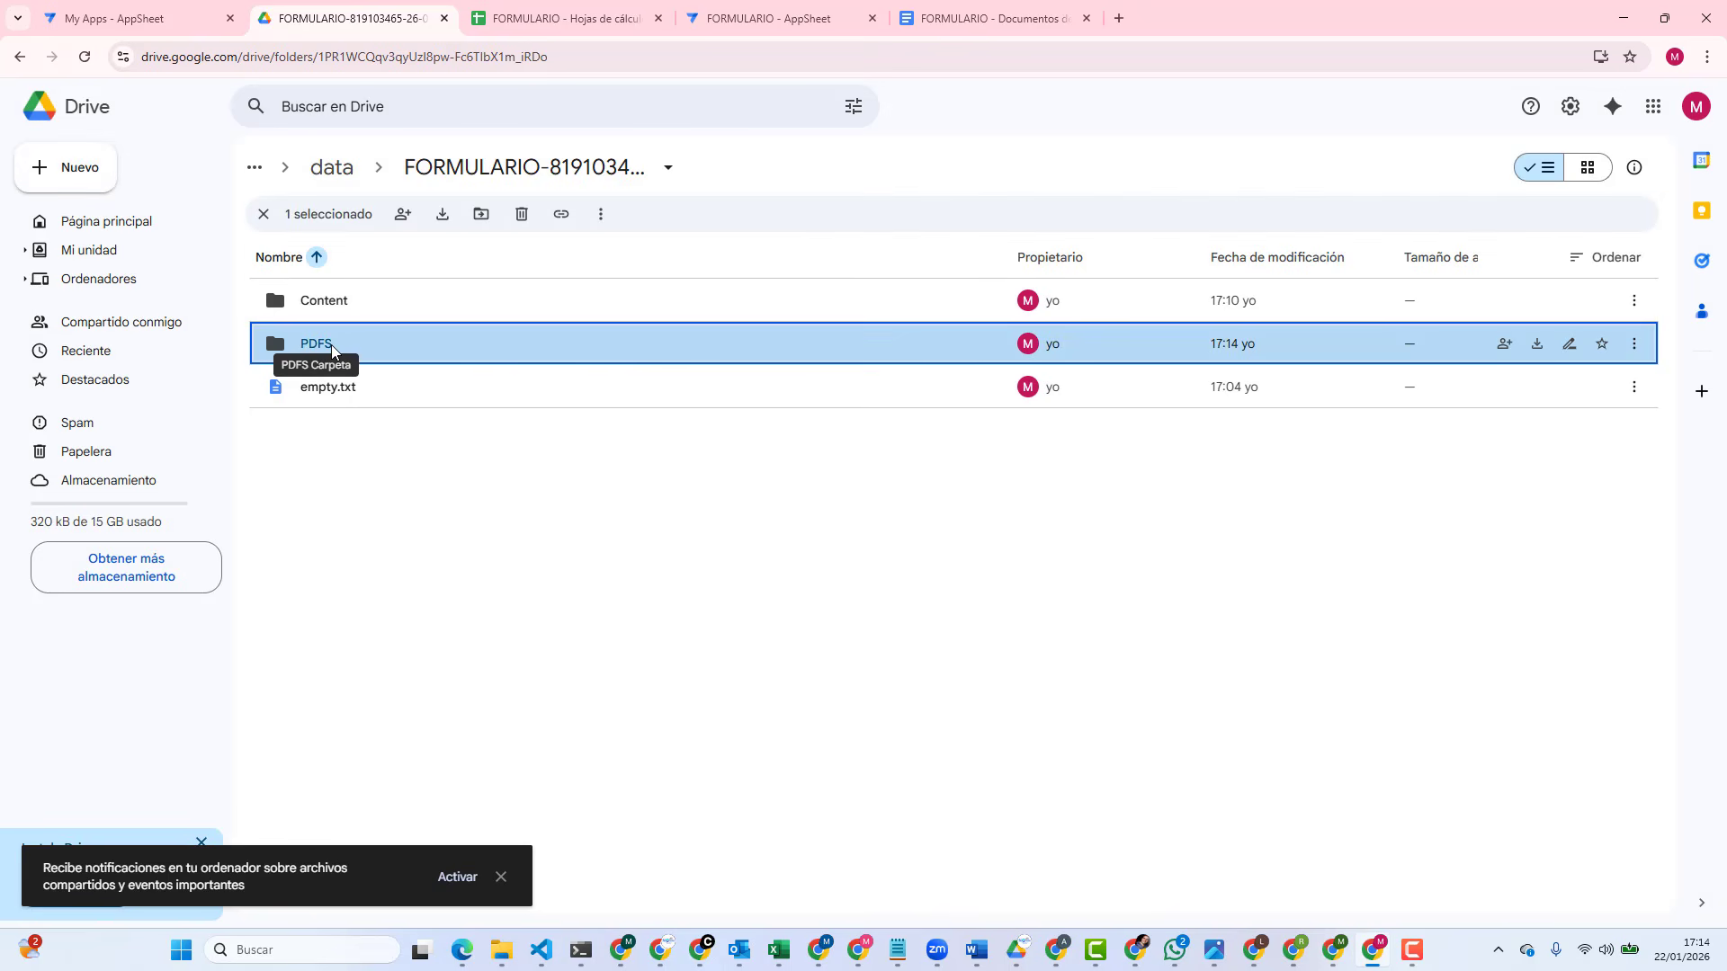
Step: Switch to AppSheet and set the PDF task's file folder path to PDFS
left_click(793, 7)
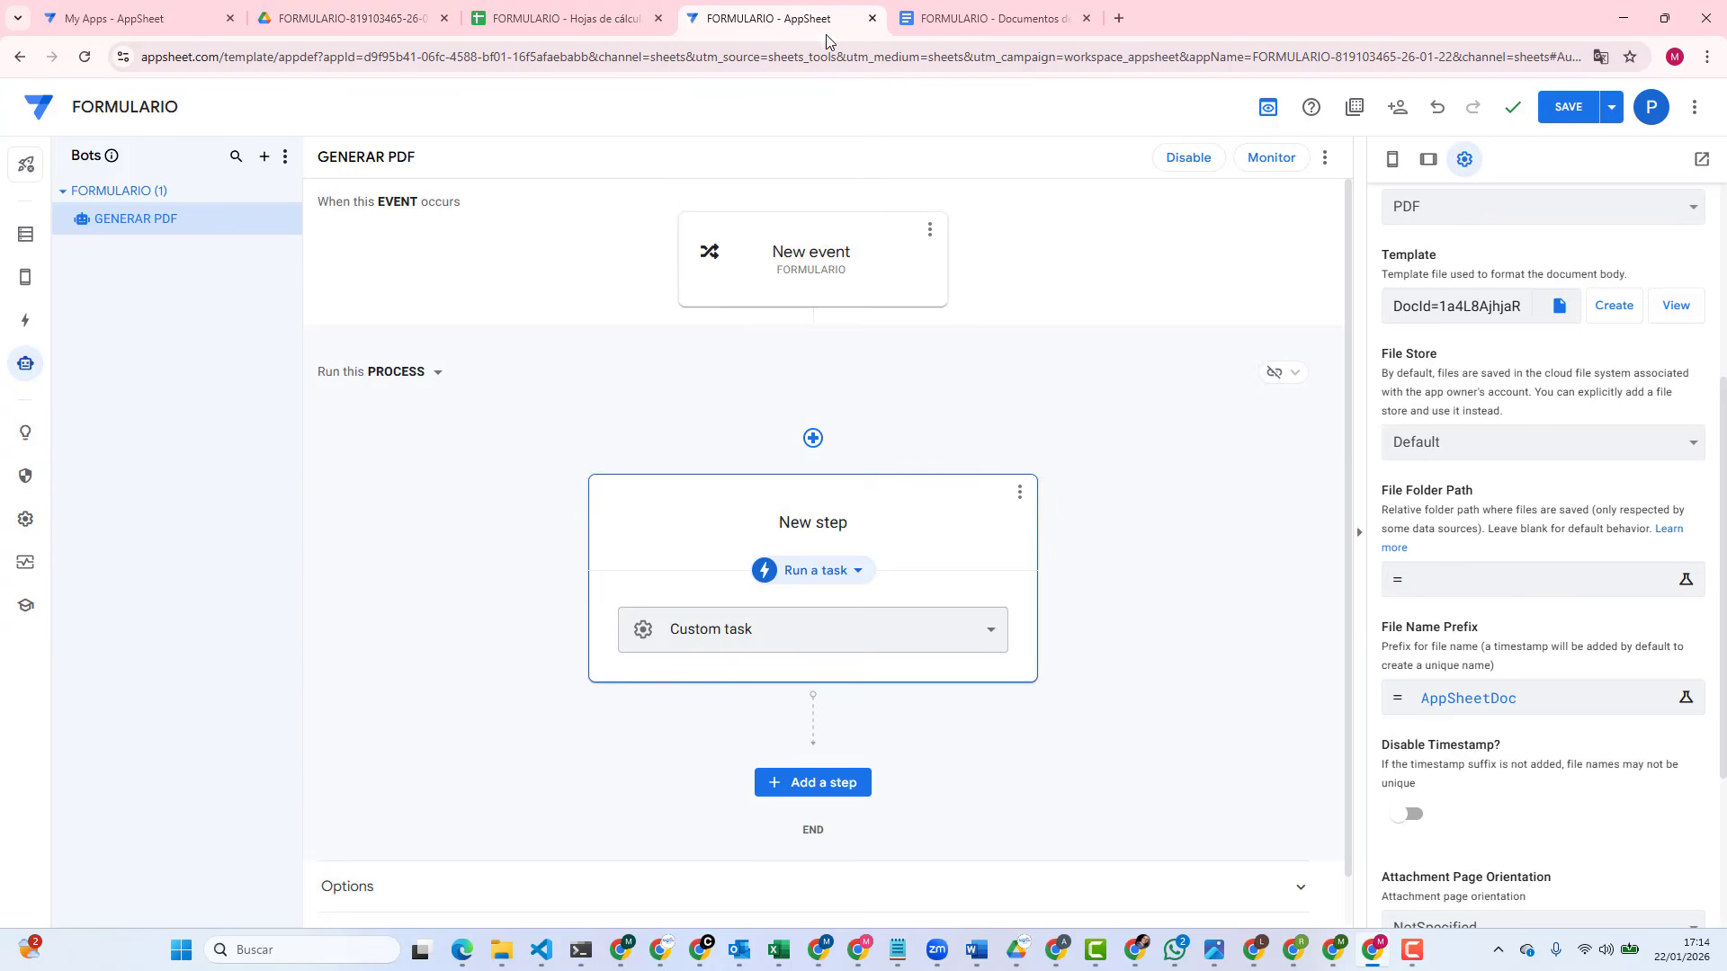
left_click(1461, 596)
type("PDFS")
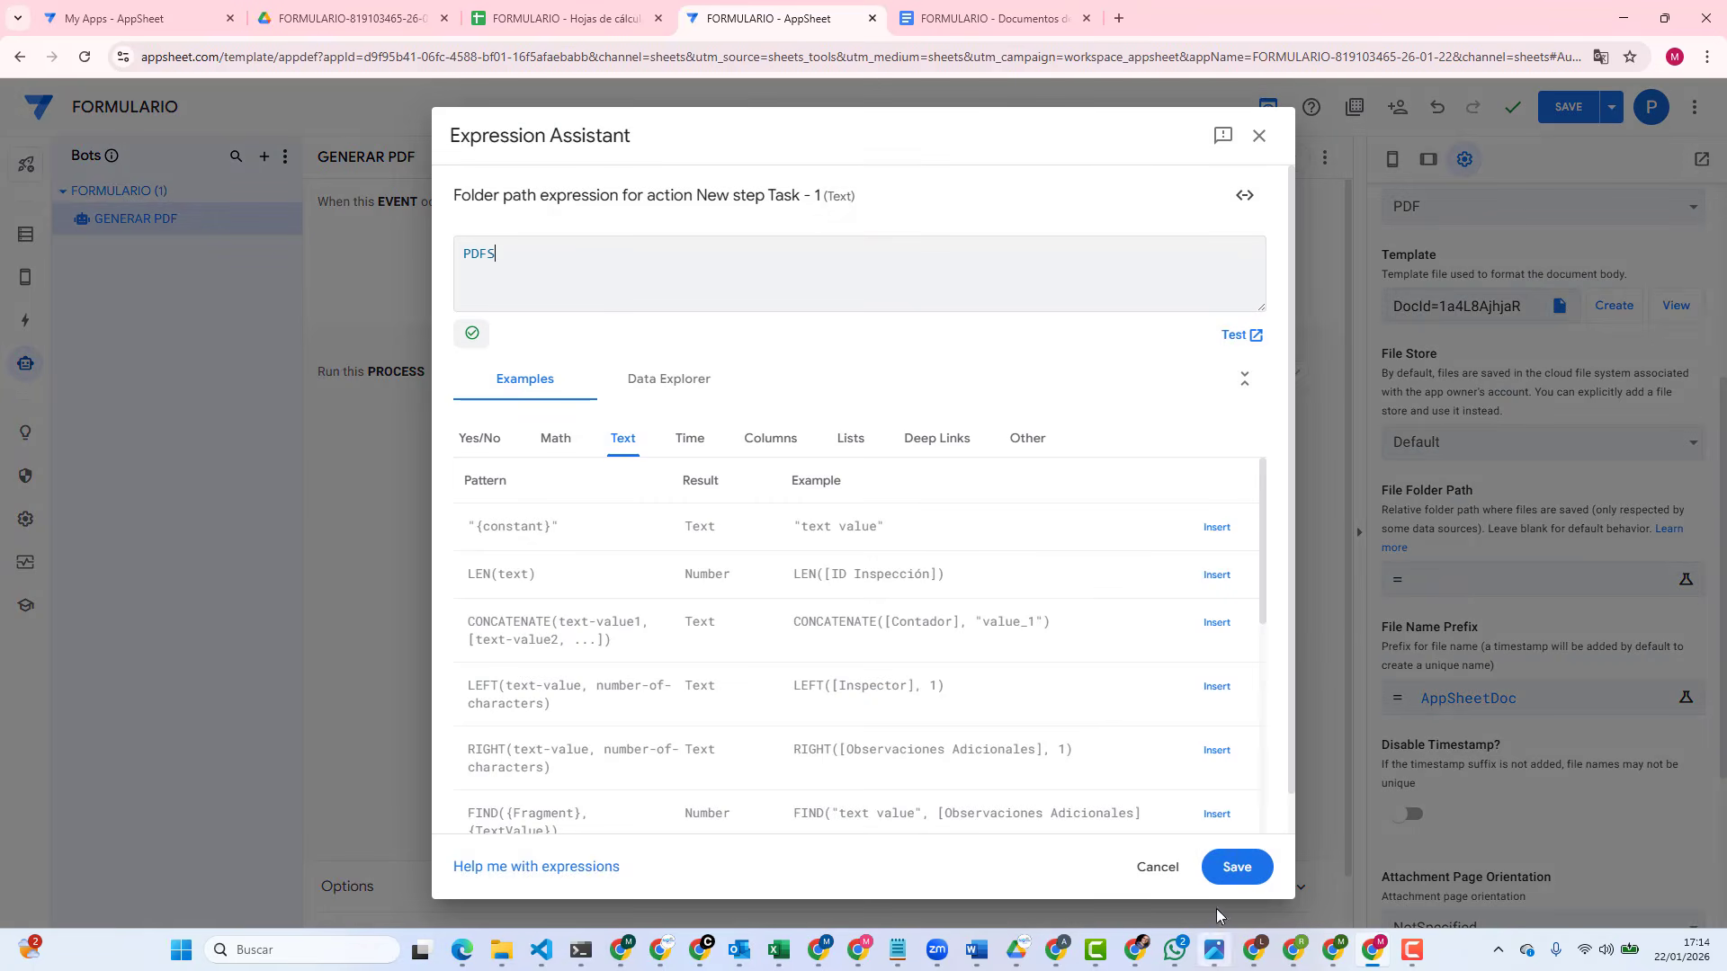
left_click(1236, 866)
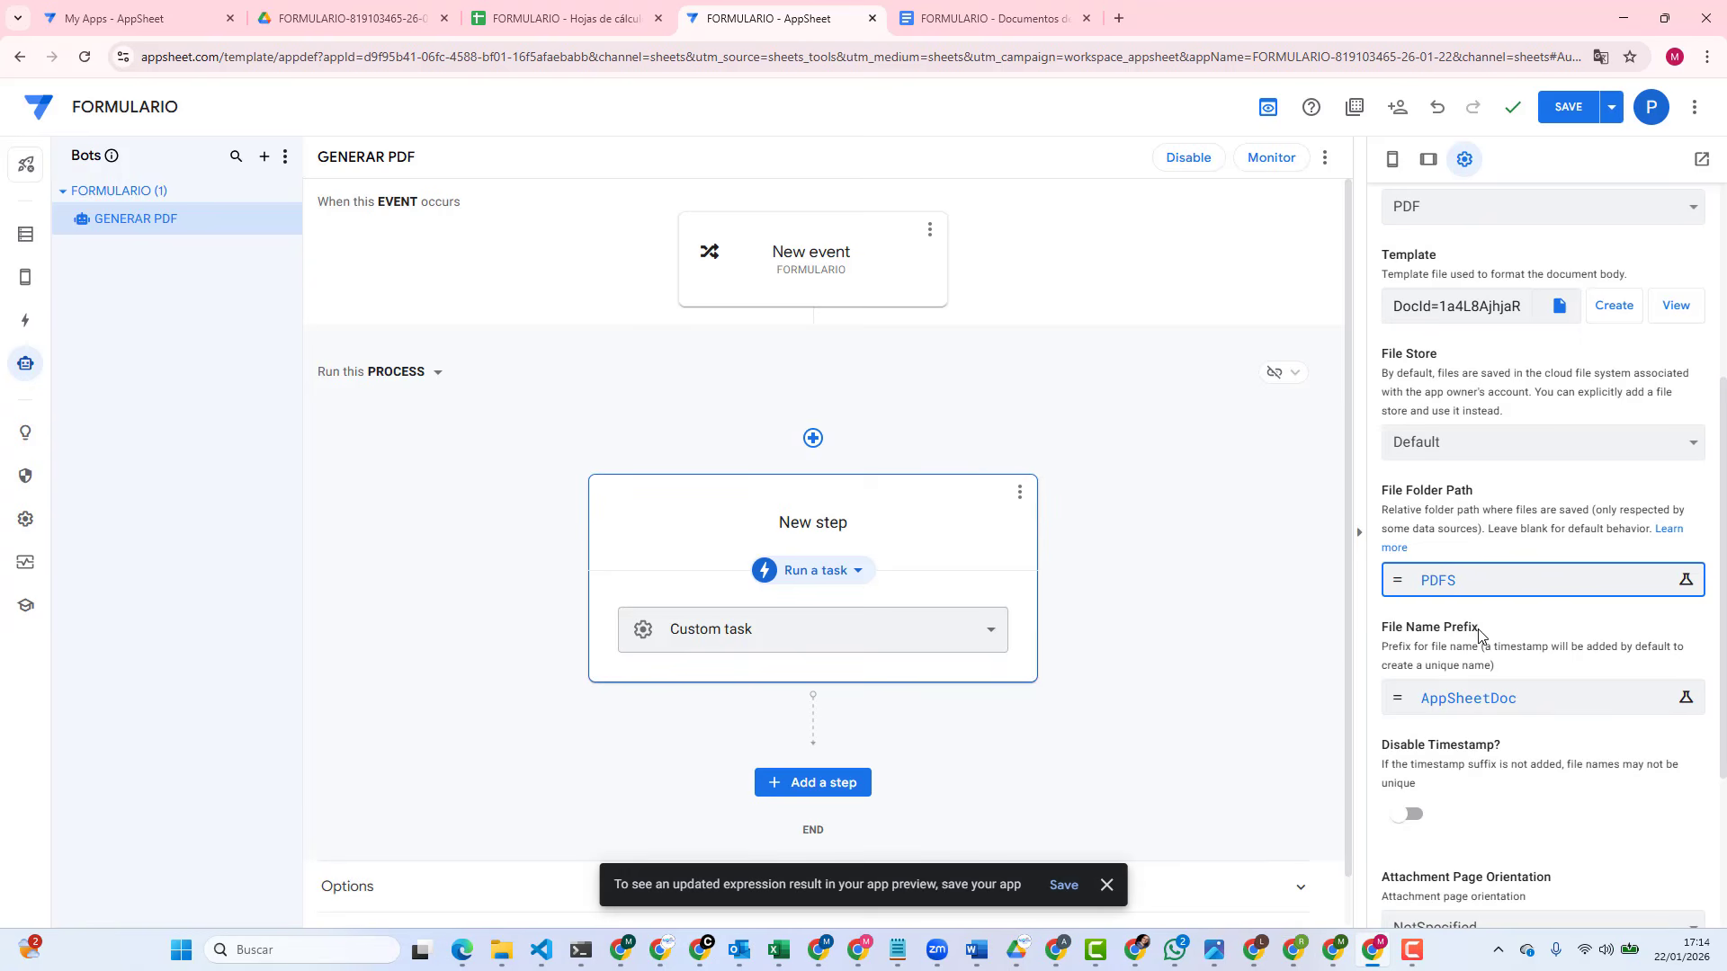
Step: Set the PDF task's file name prefix to the expression [ID Inspección]
left_click(1495, 702)
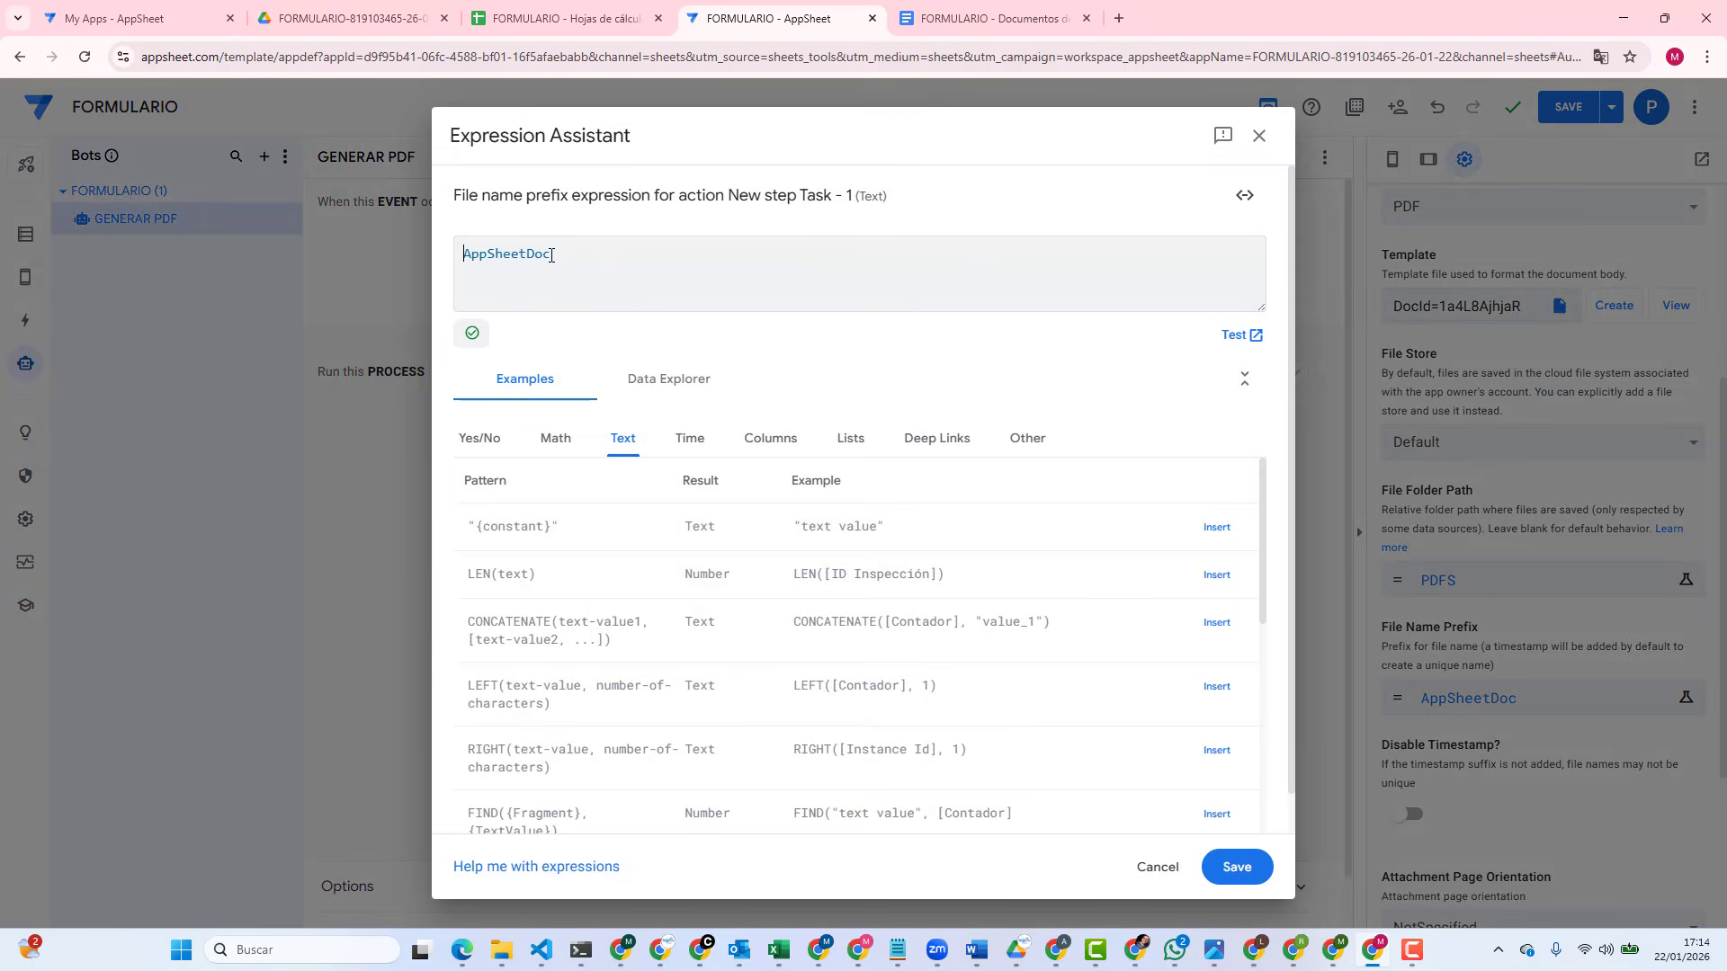
left_click_drag(564, 253, 463, 256)
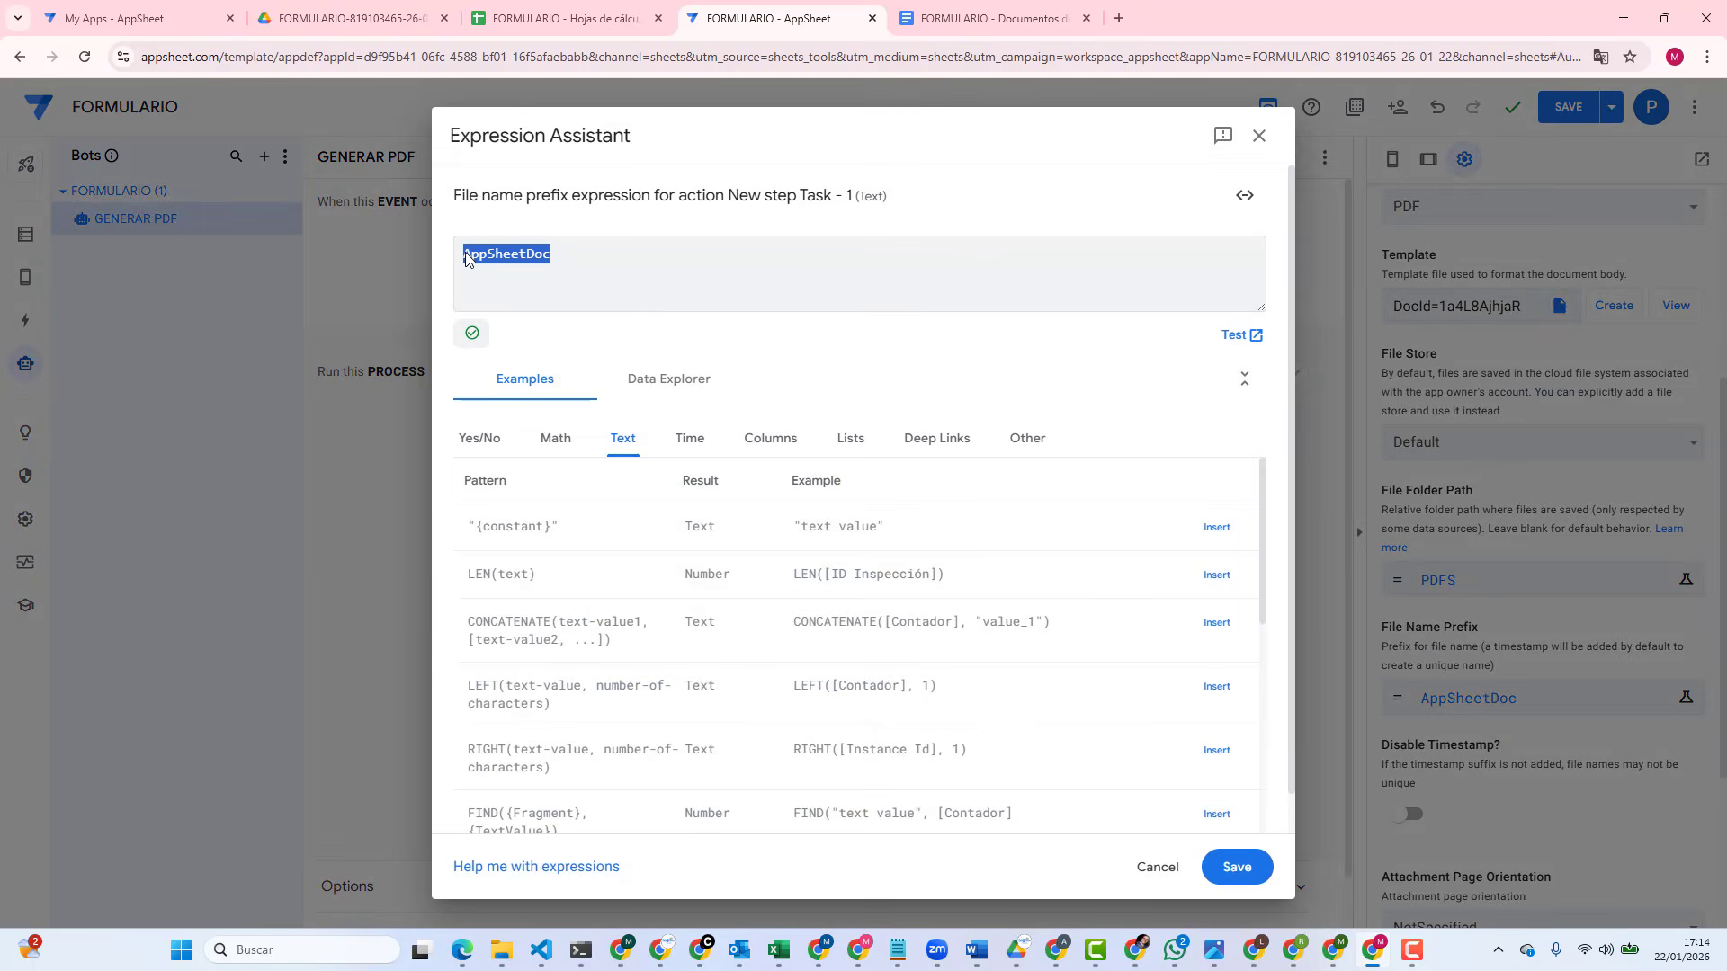
type("[")
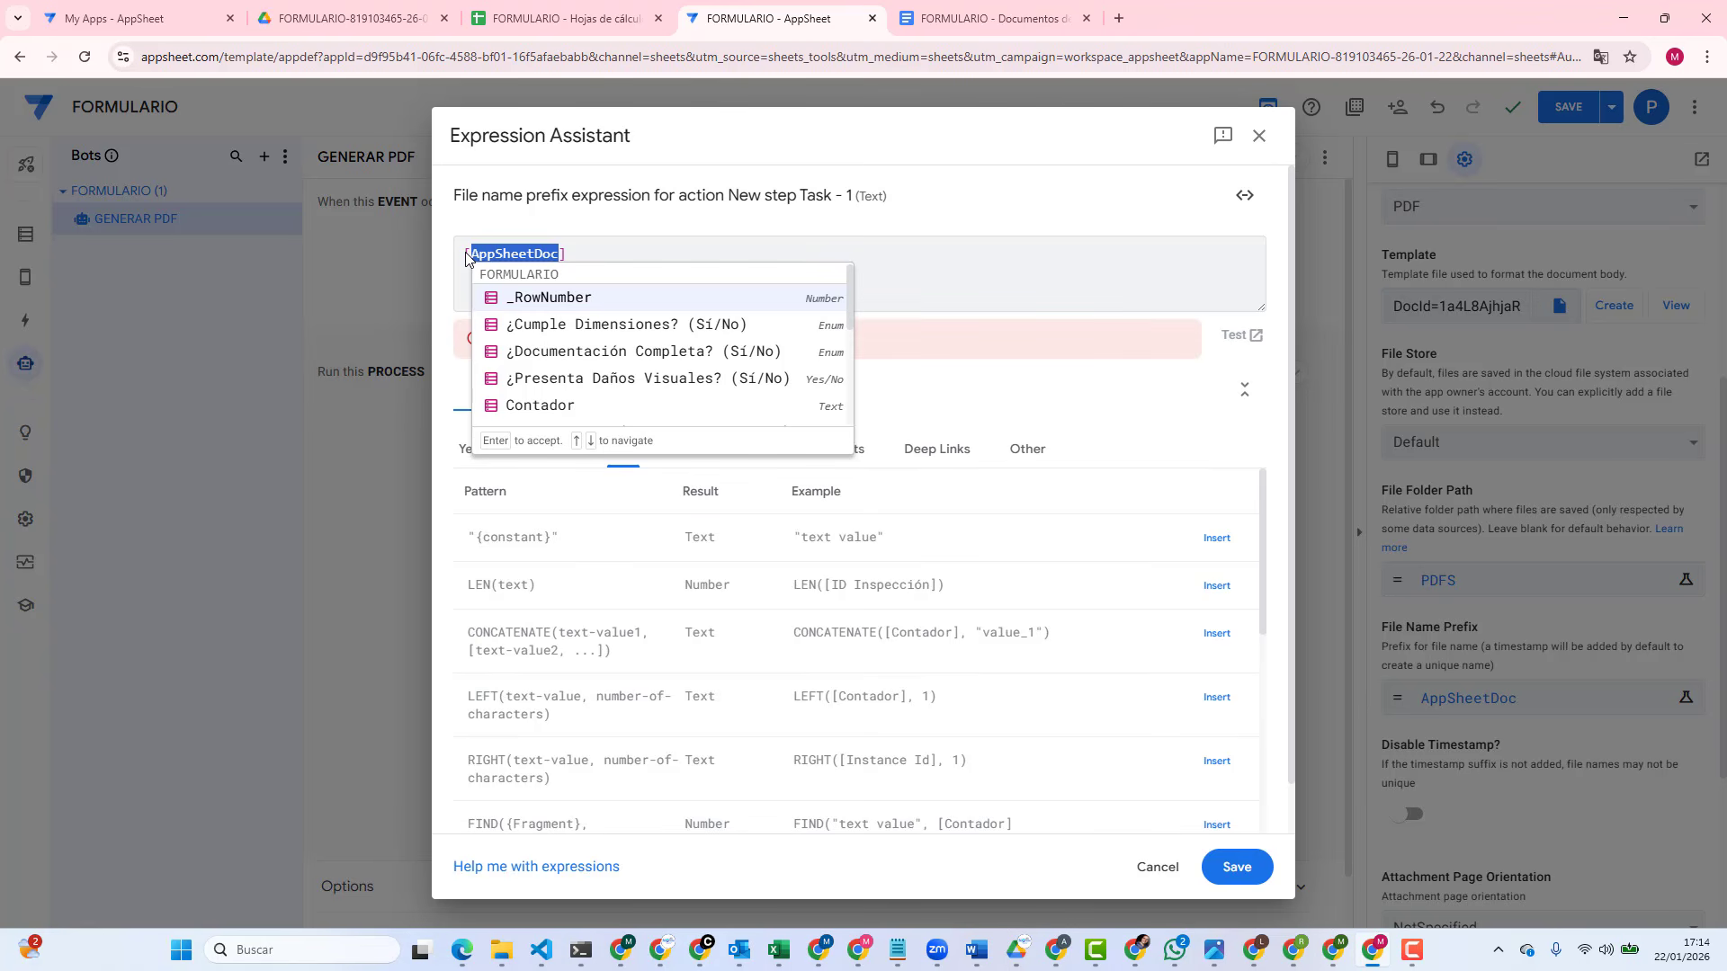
type("ID")
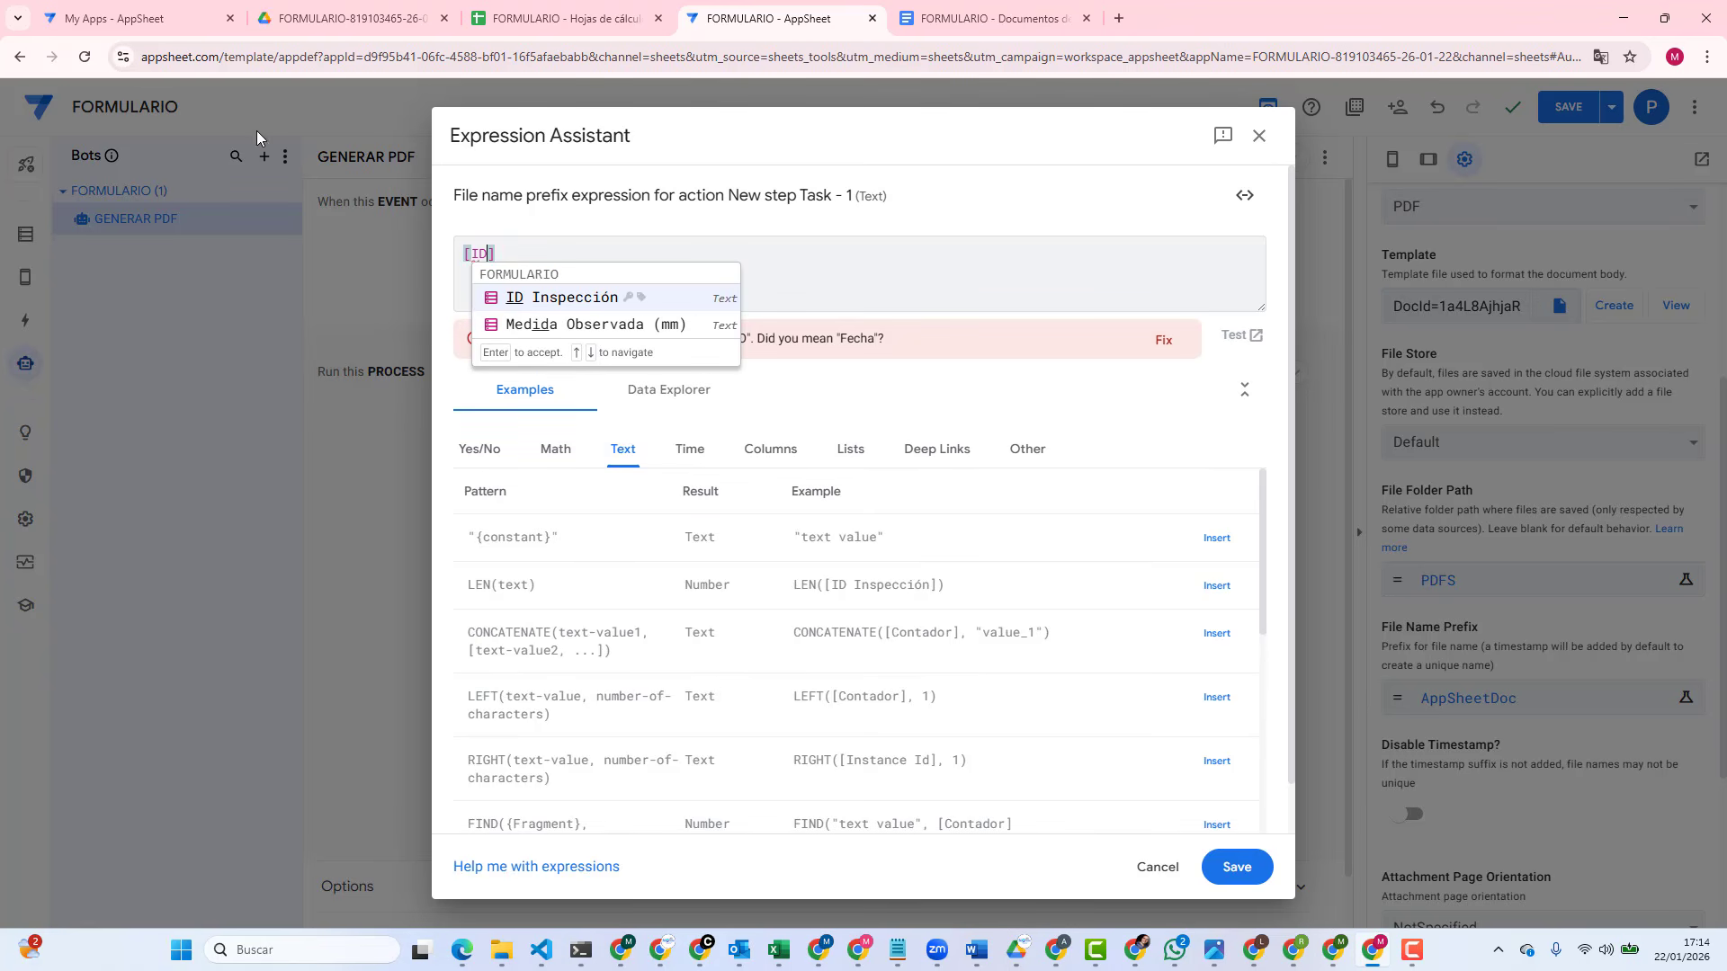
left_click(576, 301)
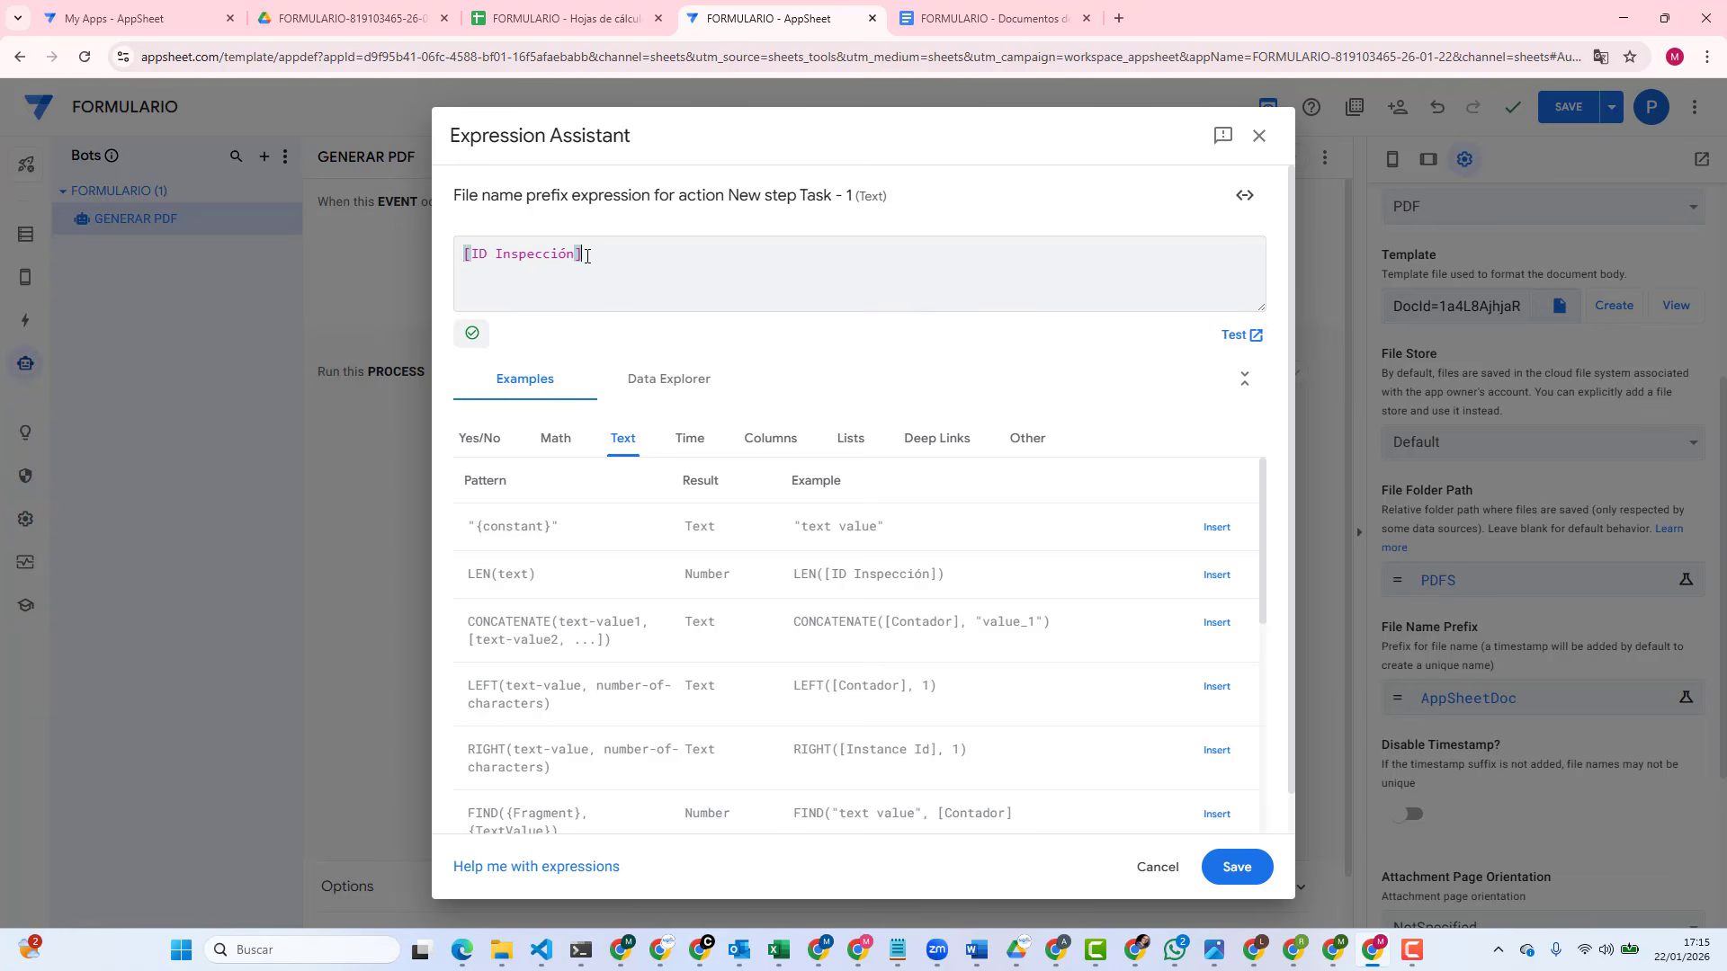
left_click_drag(587, 256, 467, 255)
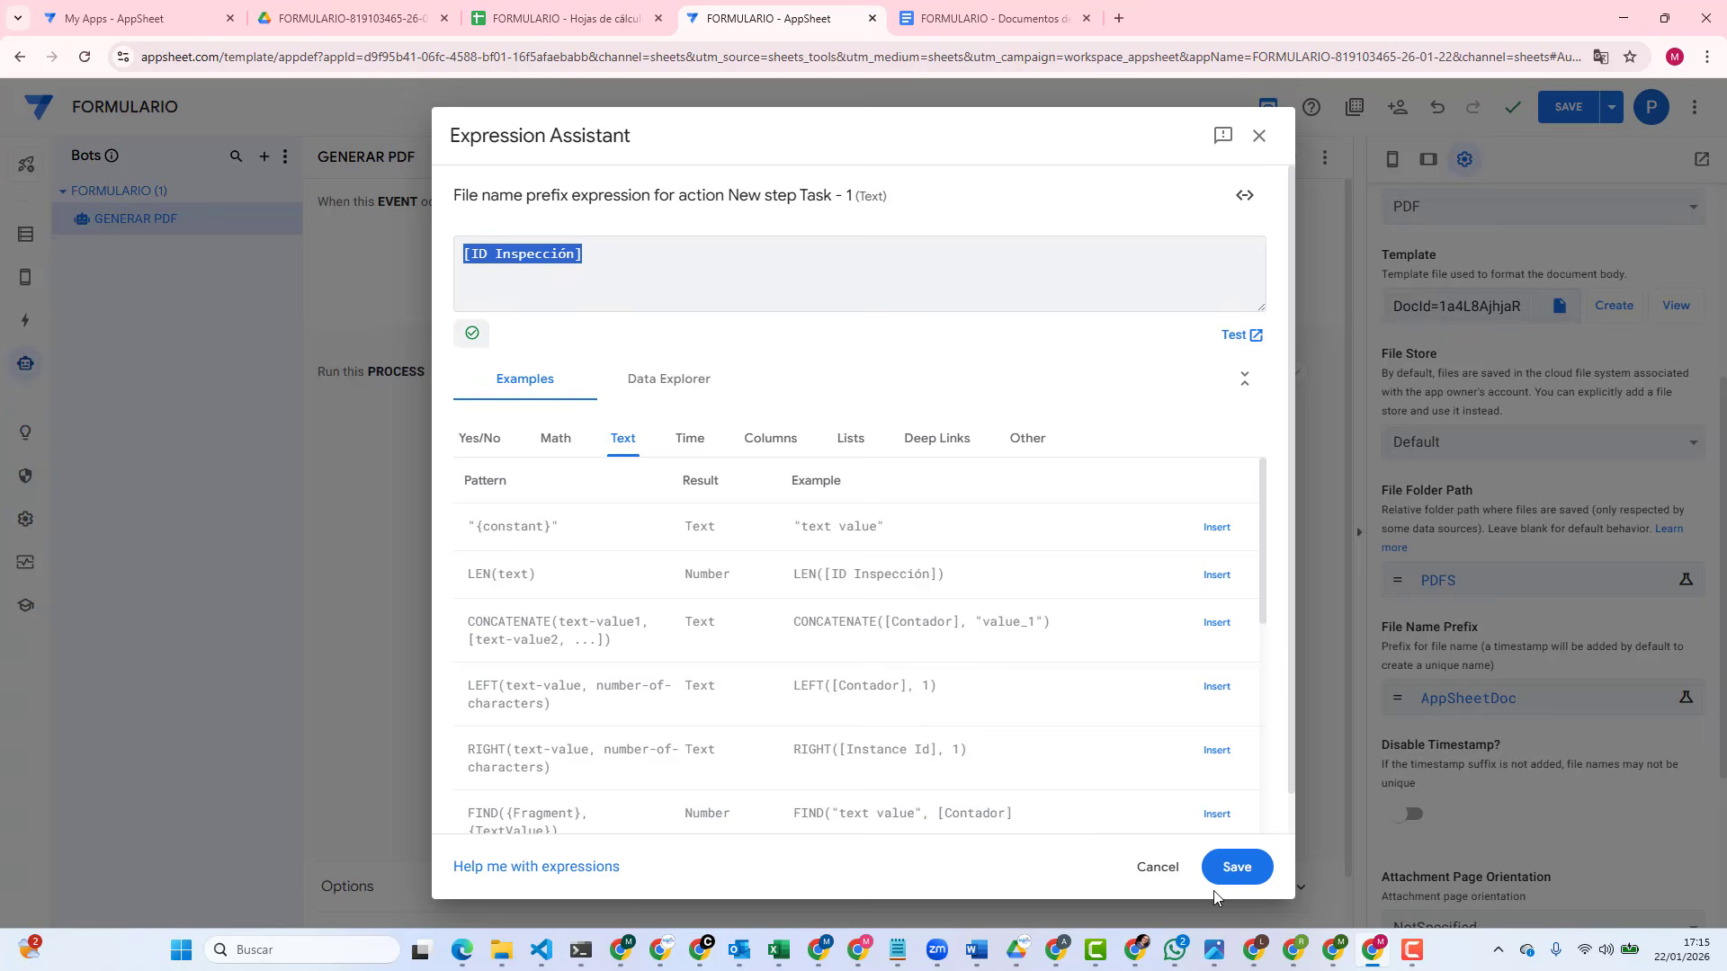
left_click(1238, 867)
scroll(1482, 731, "down", 1)
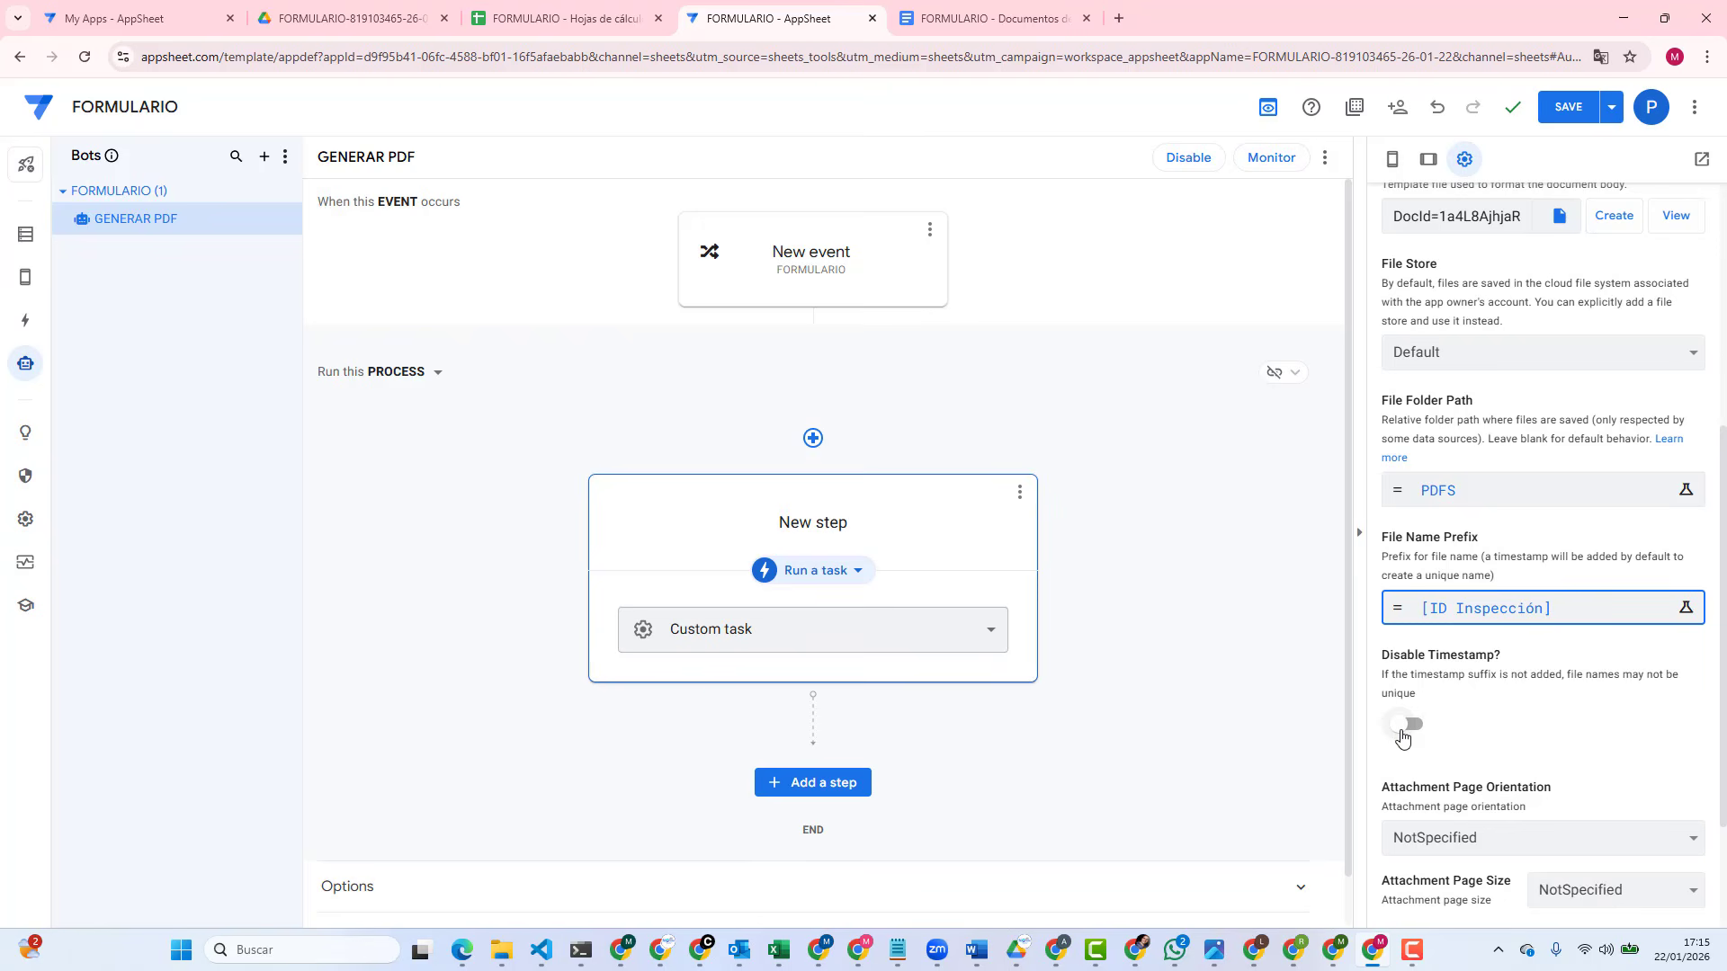
Step: Go to the FORMULARIO table's data view, save the app and open a new record form in the app preview
left_click(28, 239)
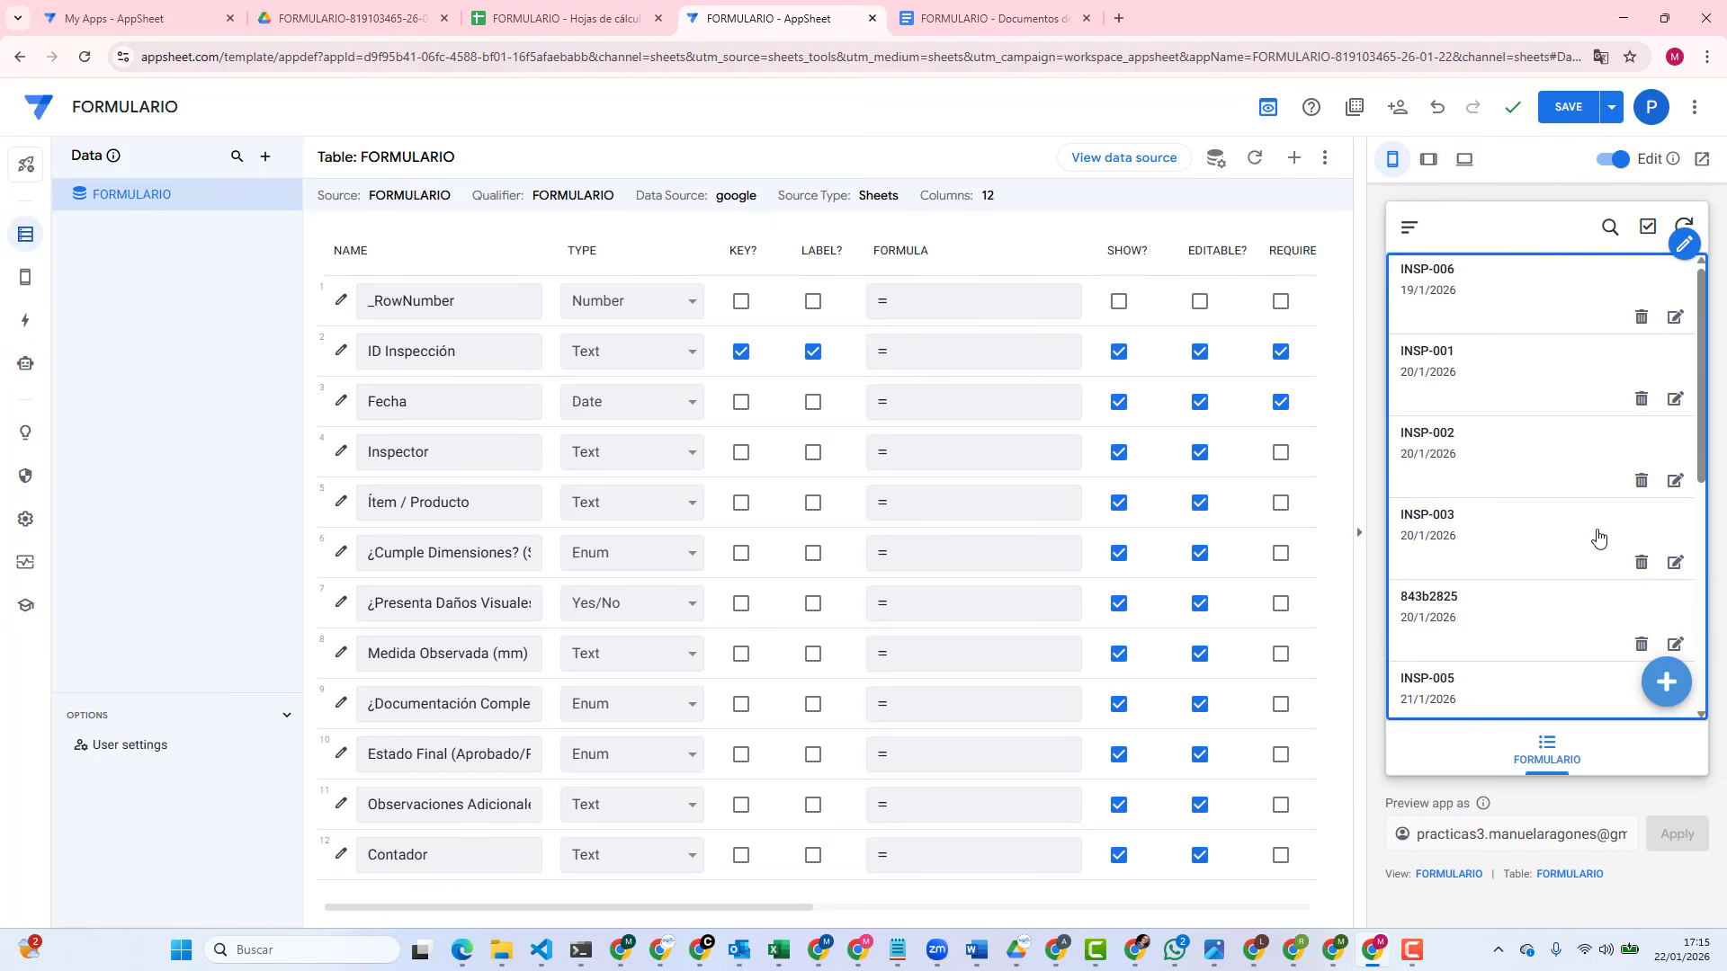
left_click(1570, 104)
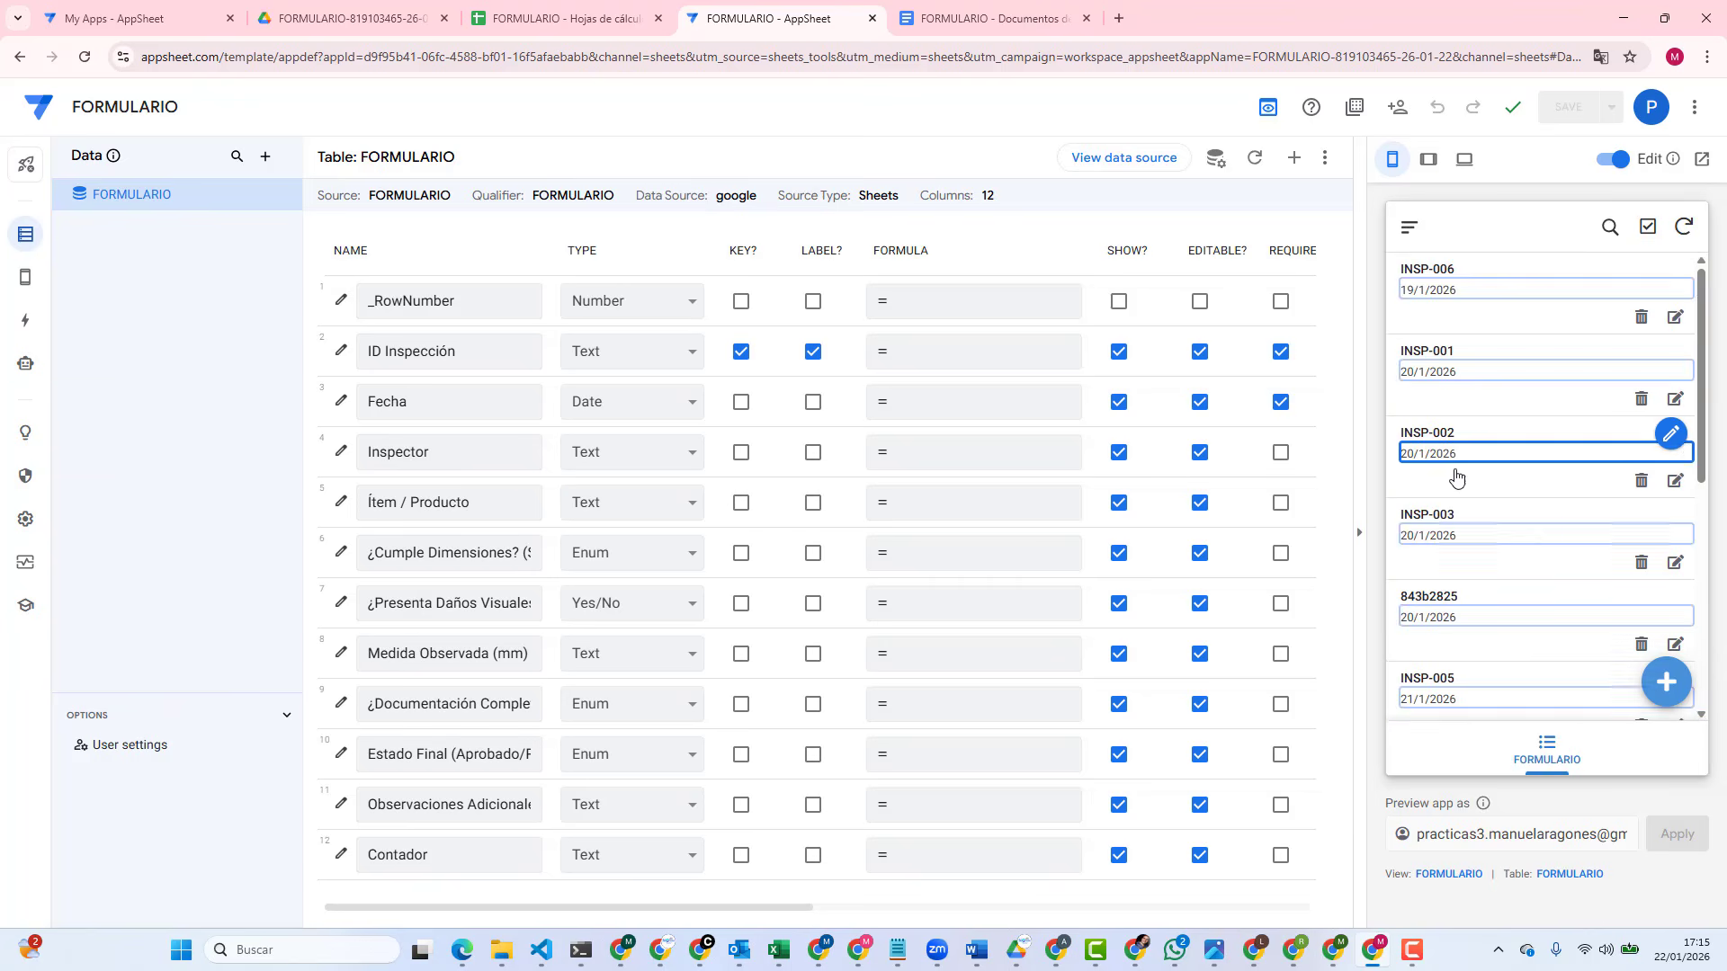
scroll(1560, 527, "down", 5)
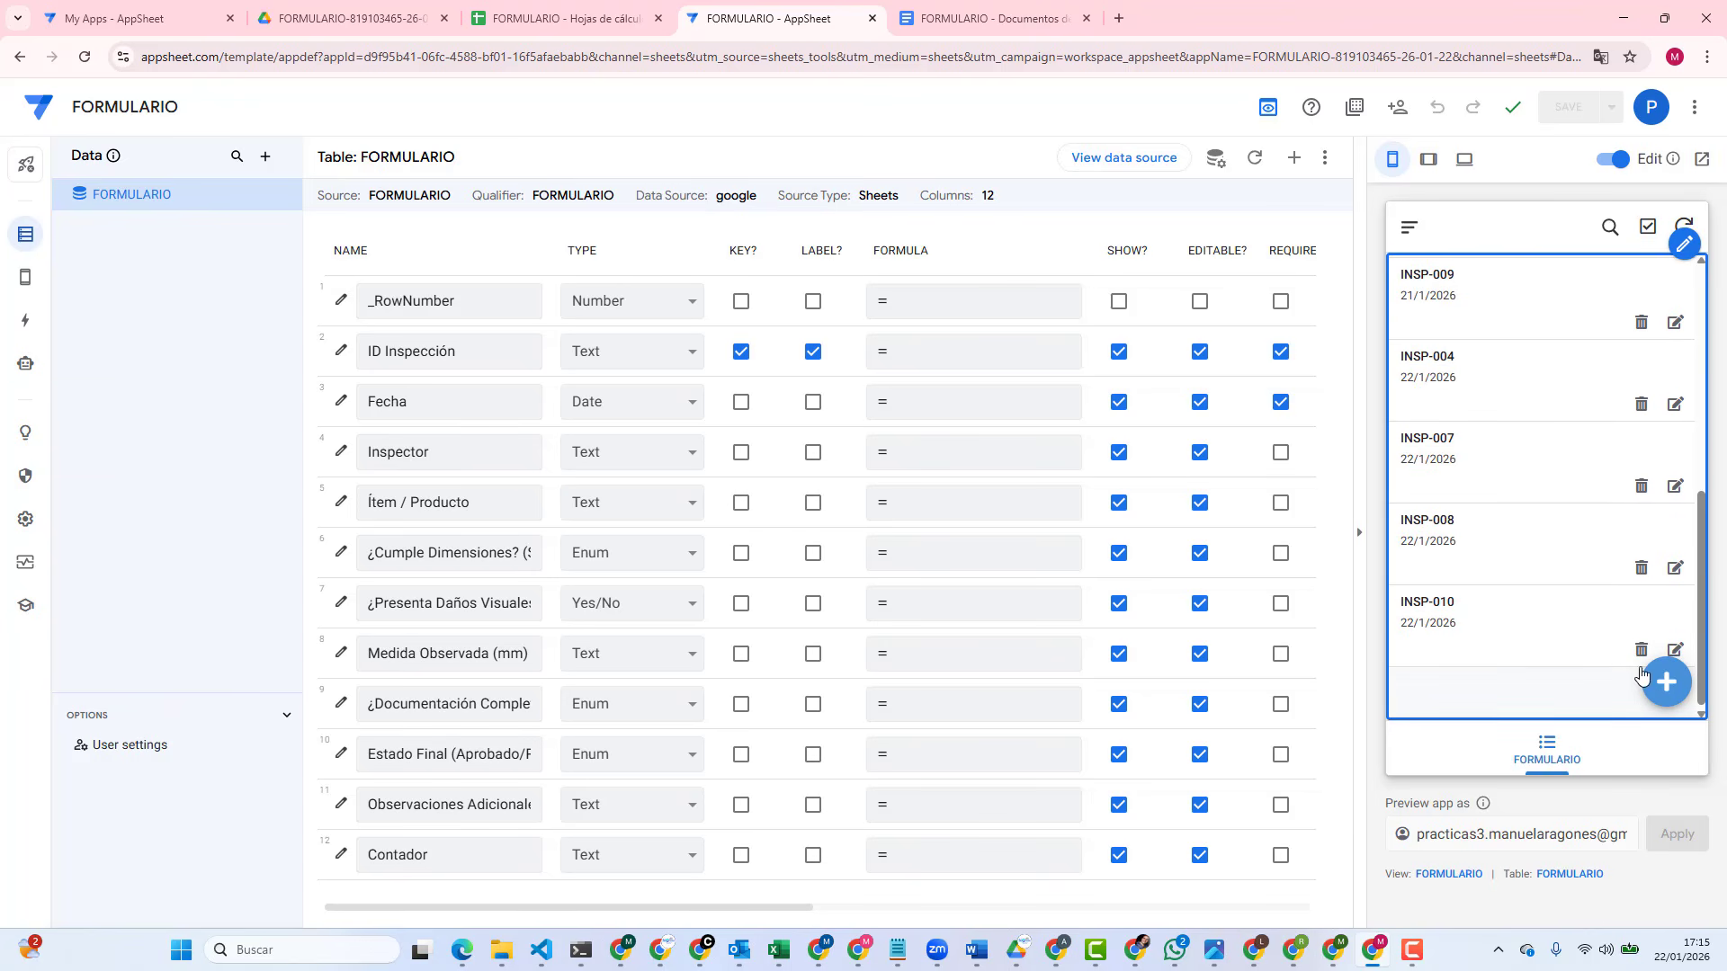
left_click(1666, 691)
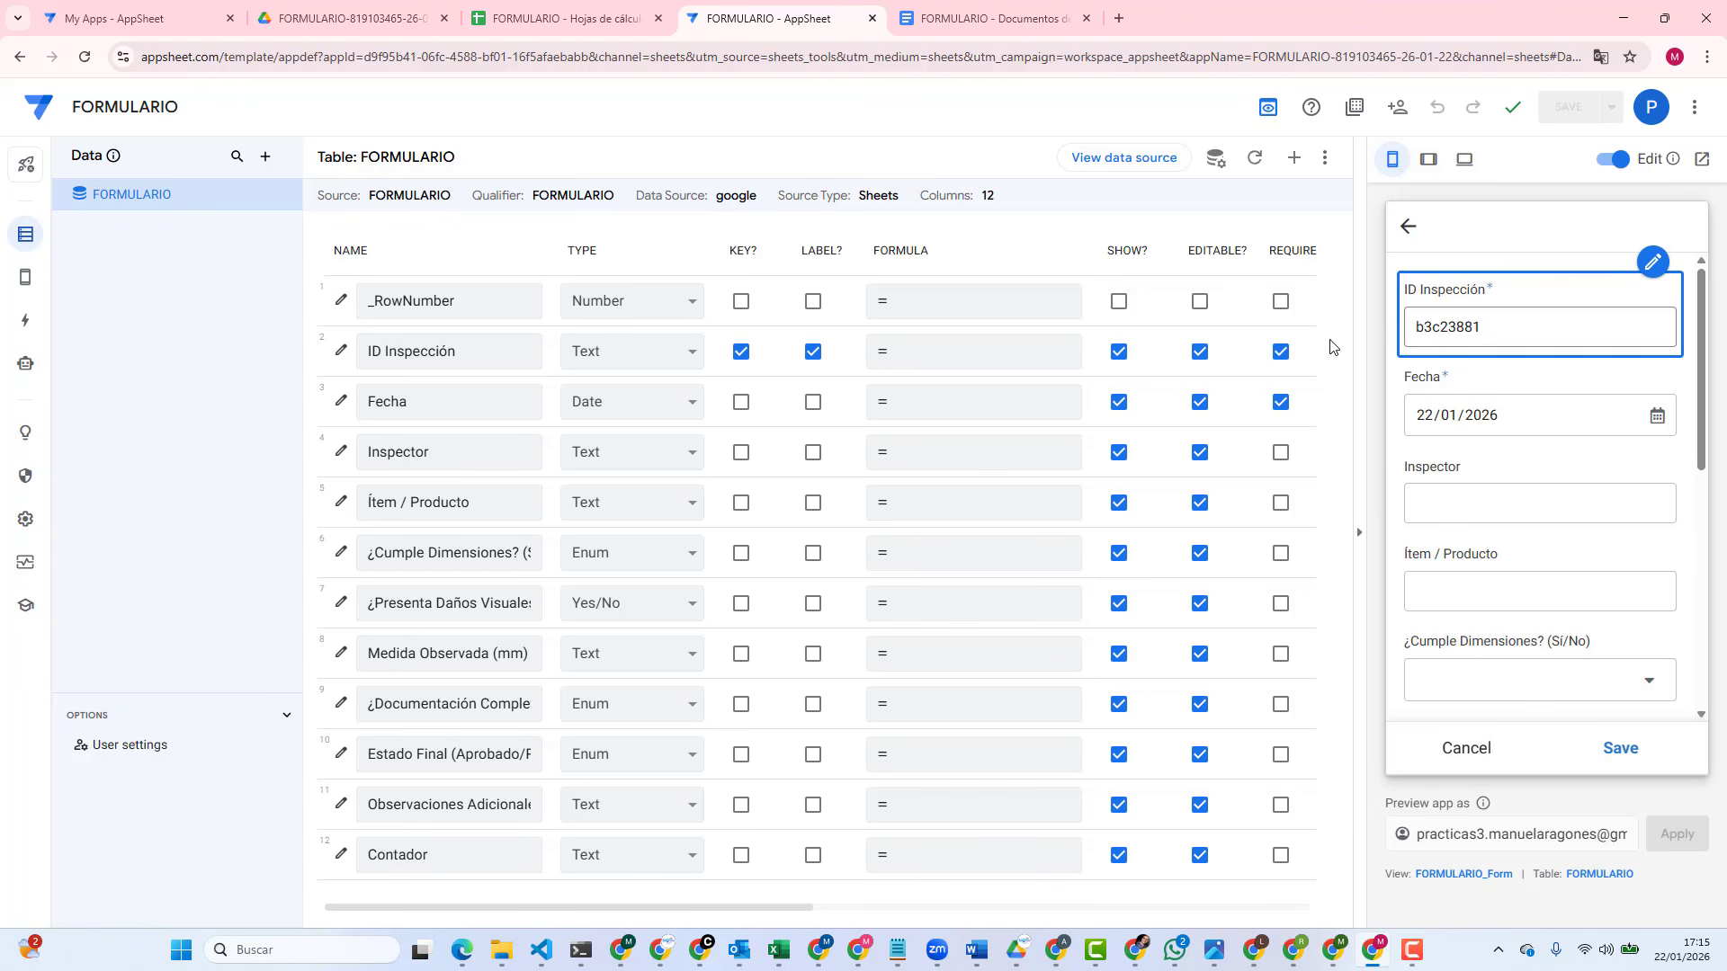
Step: Hide the ID Inspección column in the FORMULARIO table, review the new record form in the app preview and cancel it
left_click(1120, 353)
left_click(1502, 418)
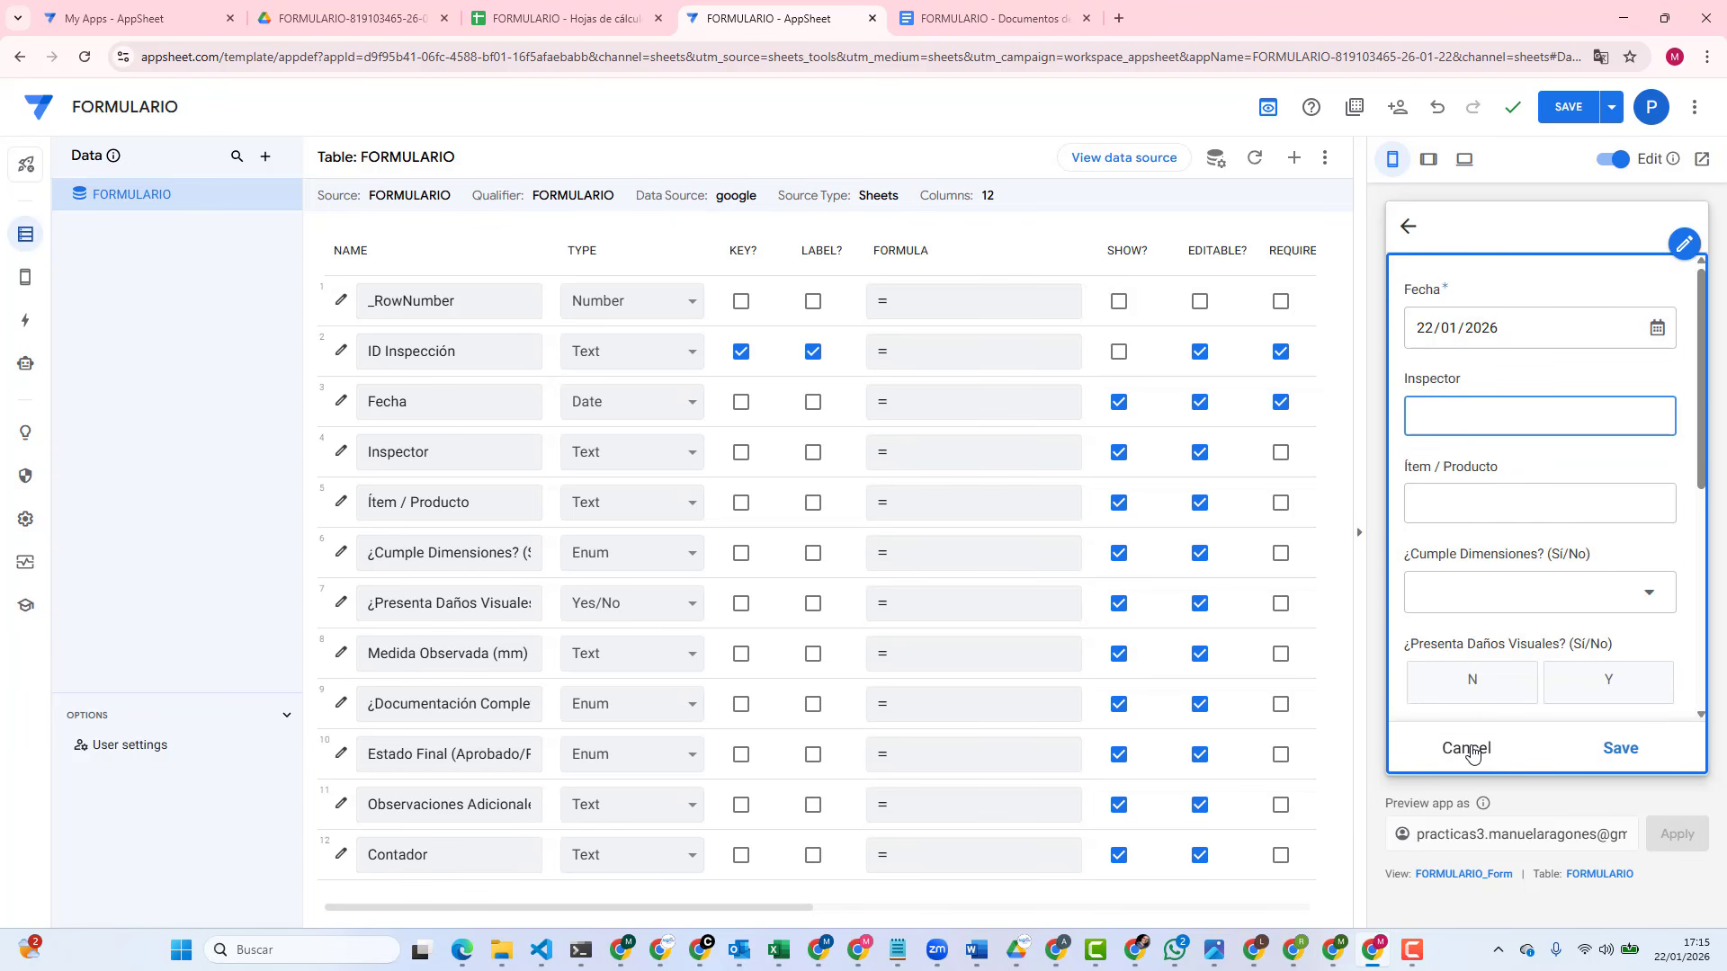
scroll(1517, 598, "down", 5)
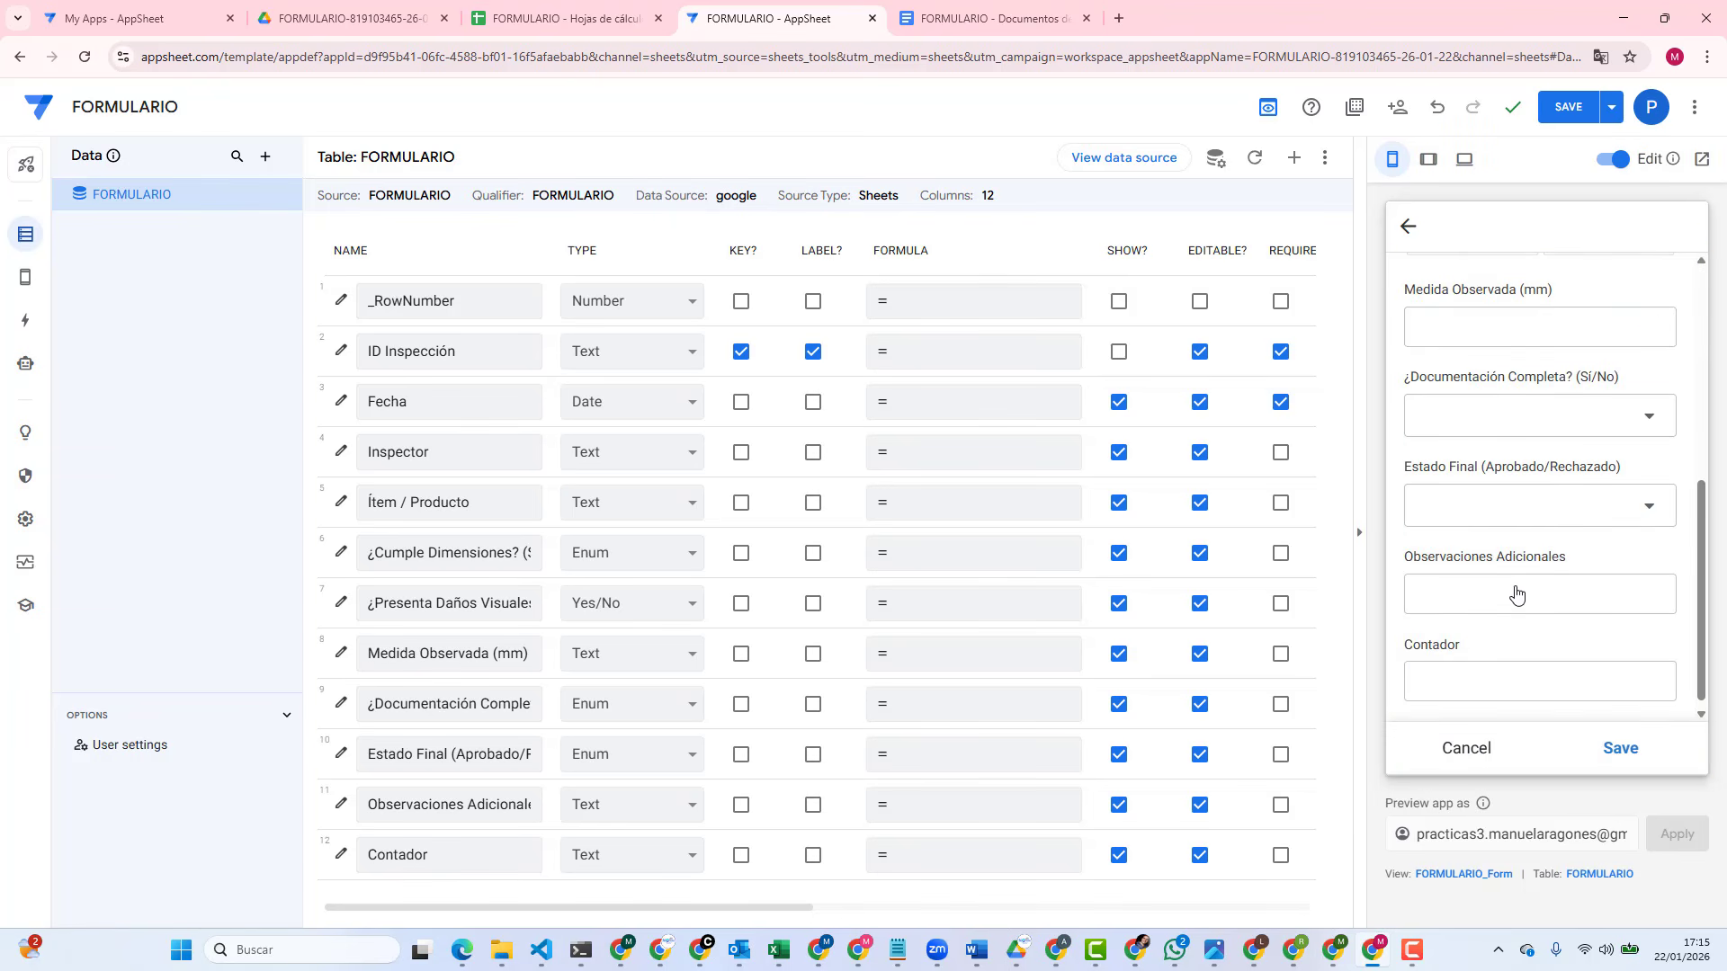
left_click(1472, 750)
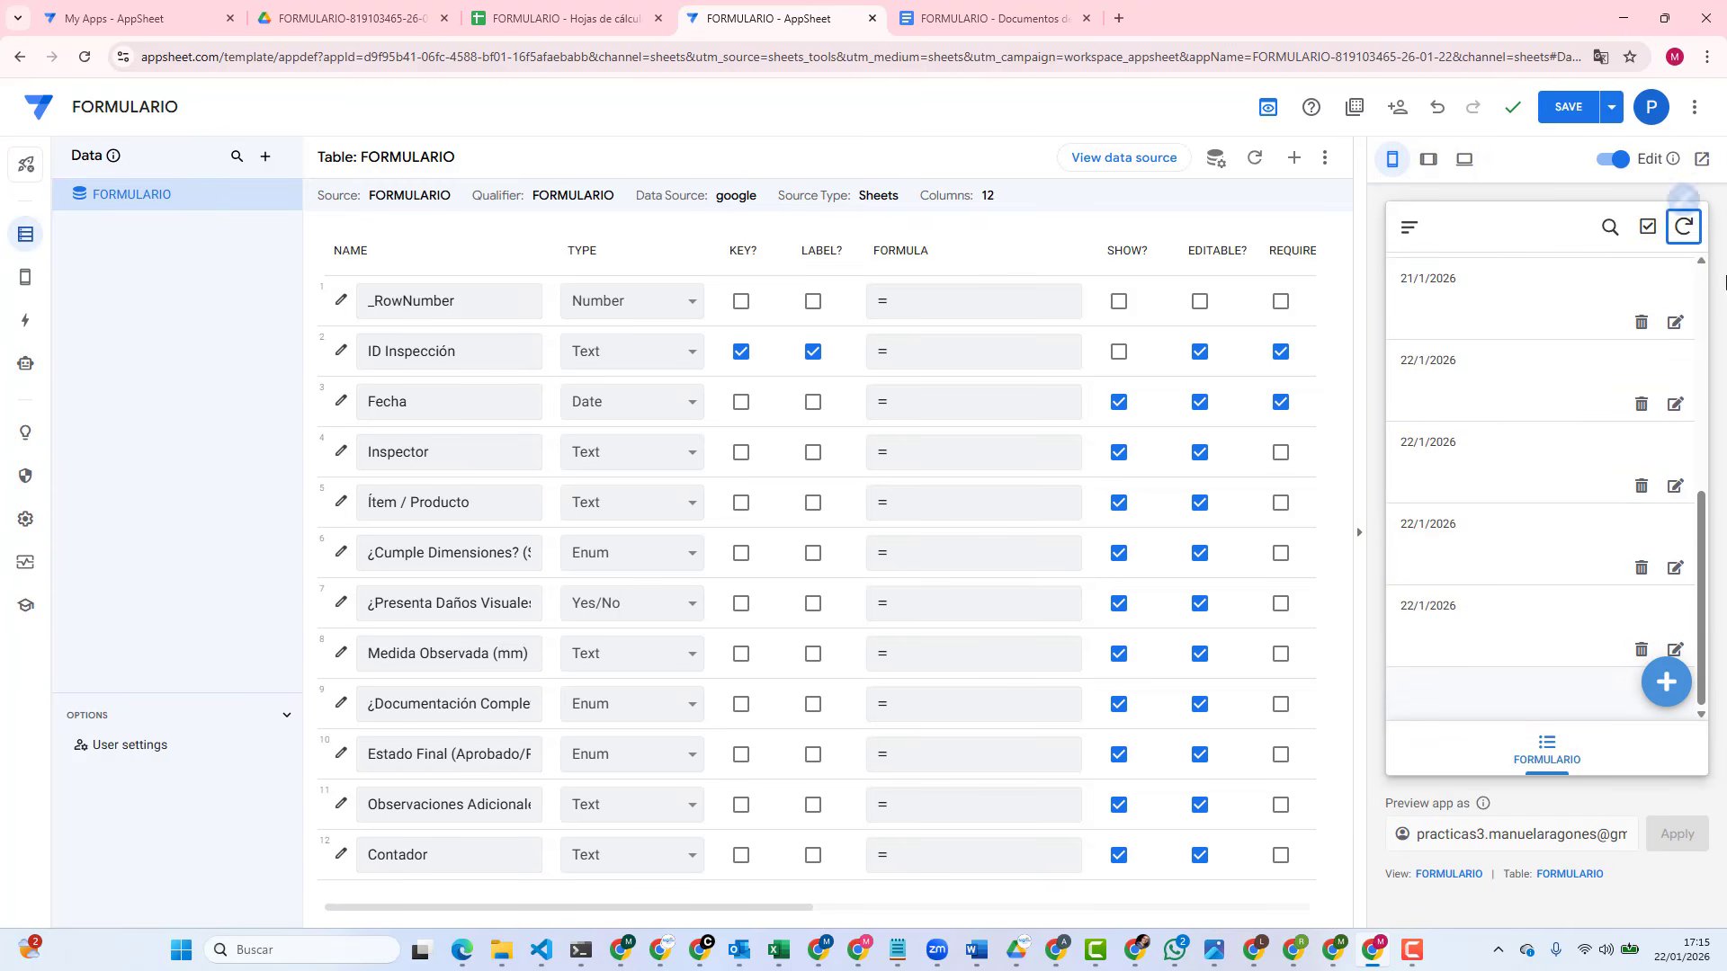
Step: Edit the FORMULARIO view from the app preview, setting its primary header to Inspector and its summary column to Ítem / Producto
scroll(1685, 279, "up", 5)
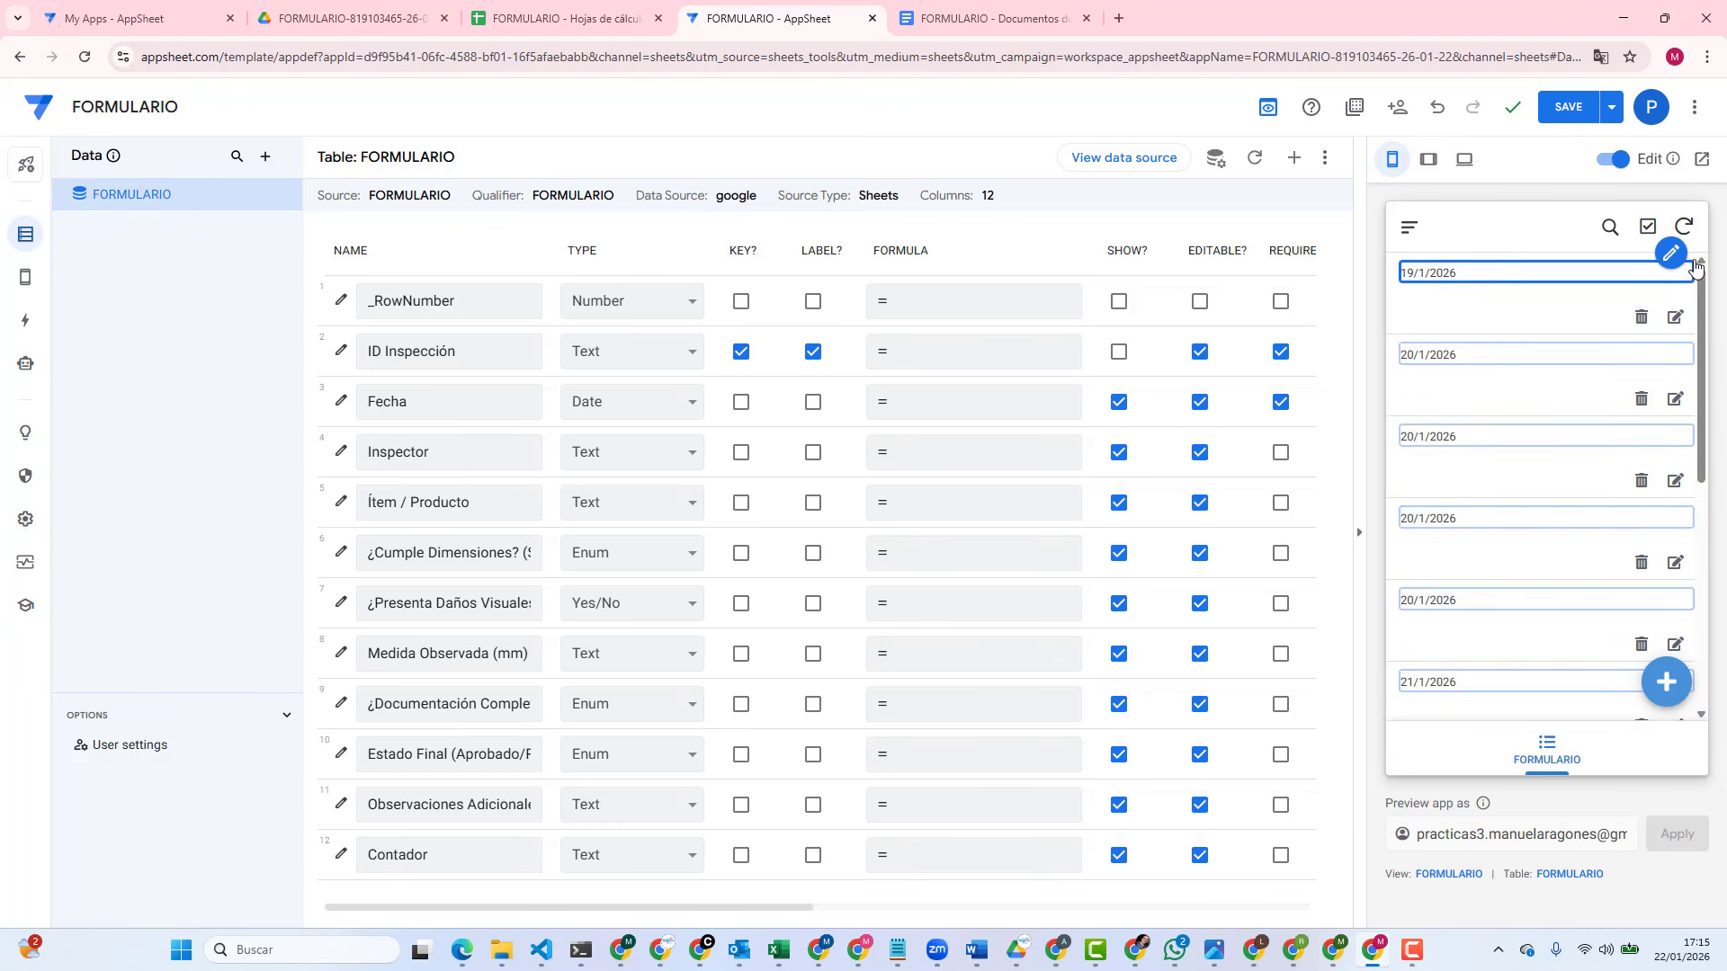
left_click(1683, 243)
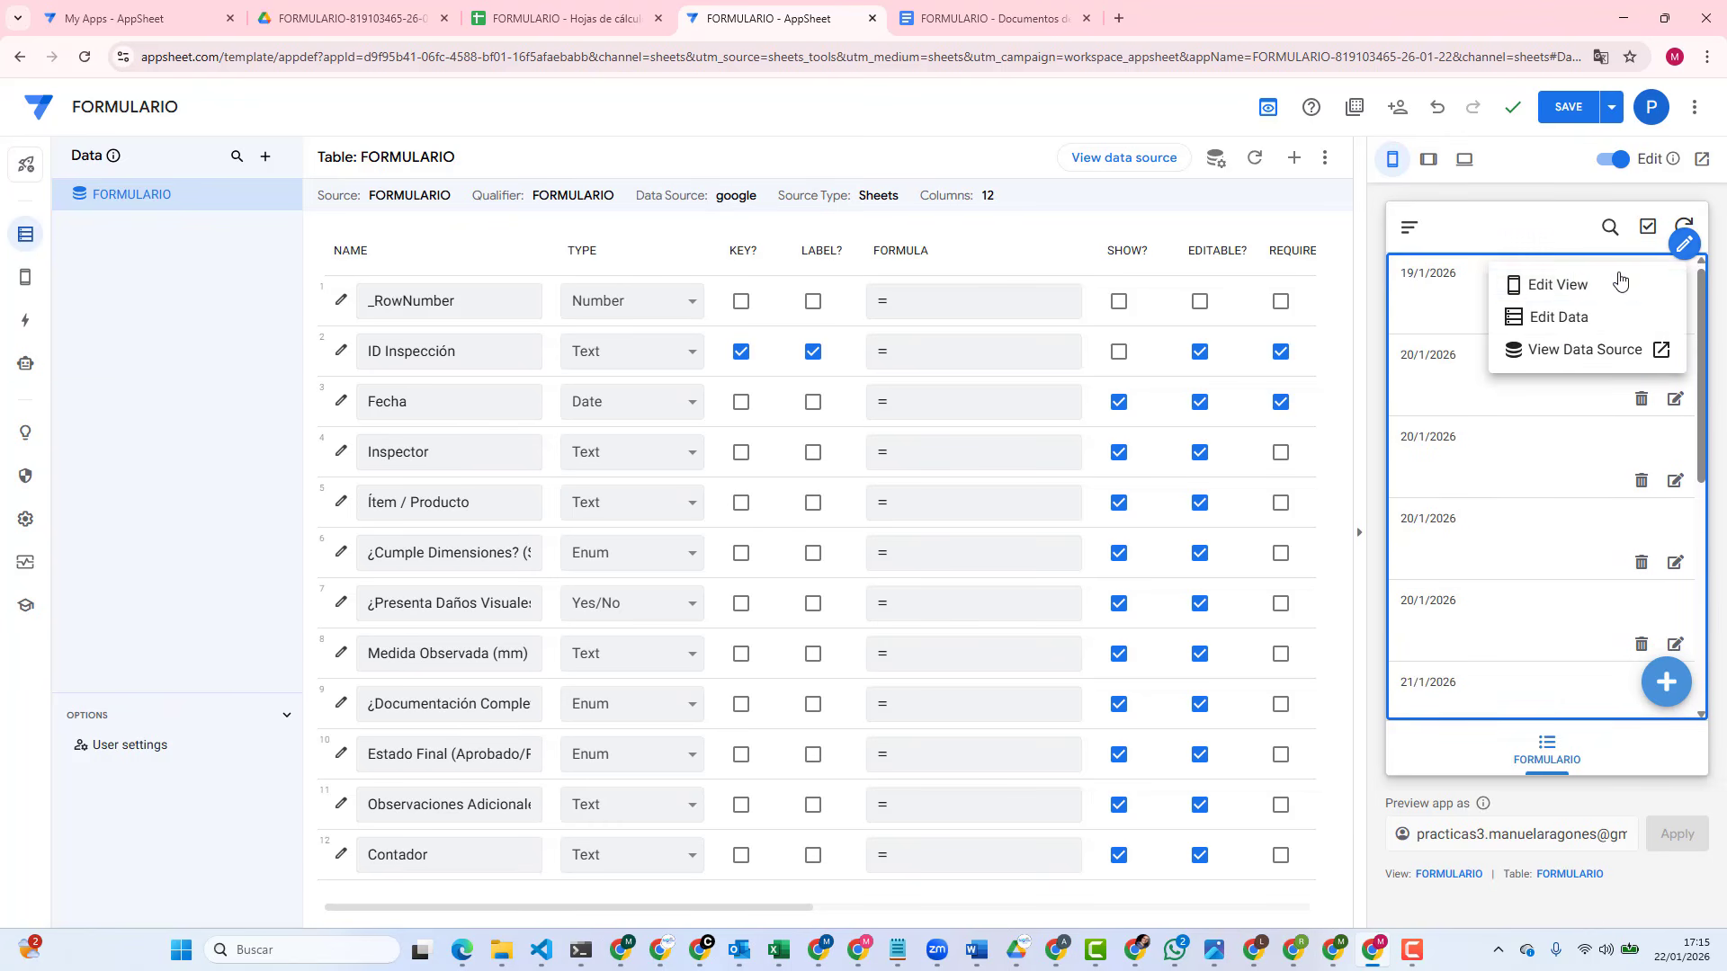
left_click(1609, 284)
scroll(764, 598, "down", 4)
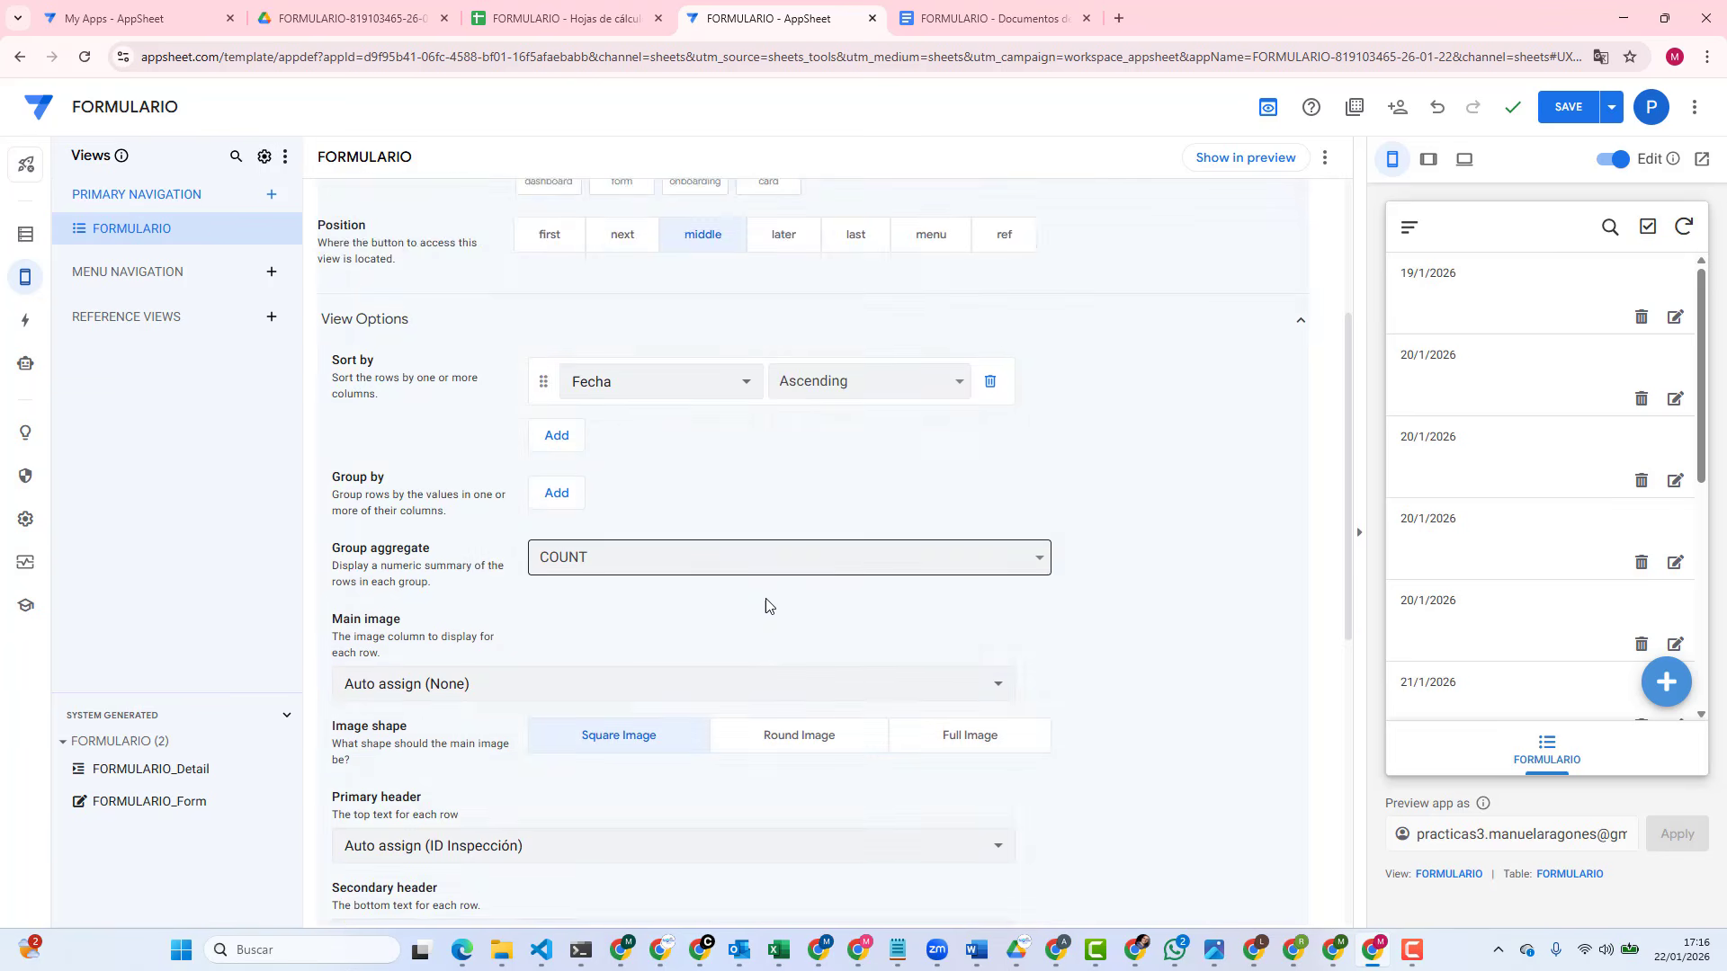
scroll(763, 600, "down", 4)
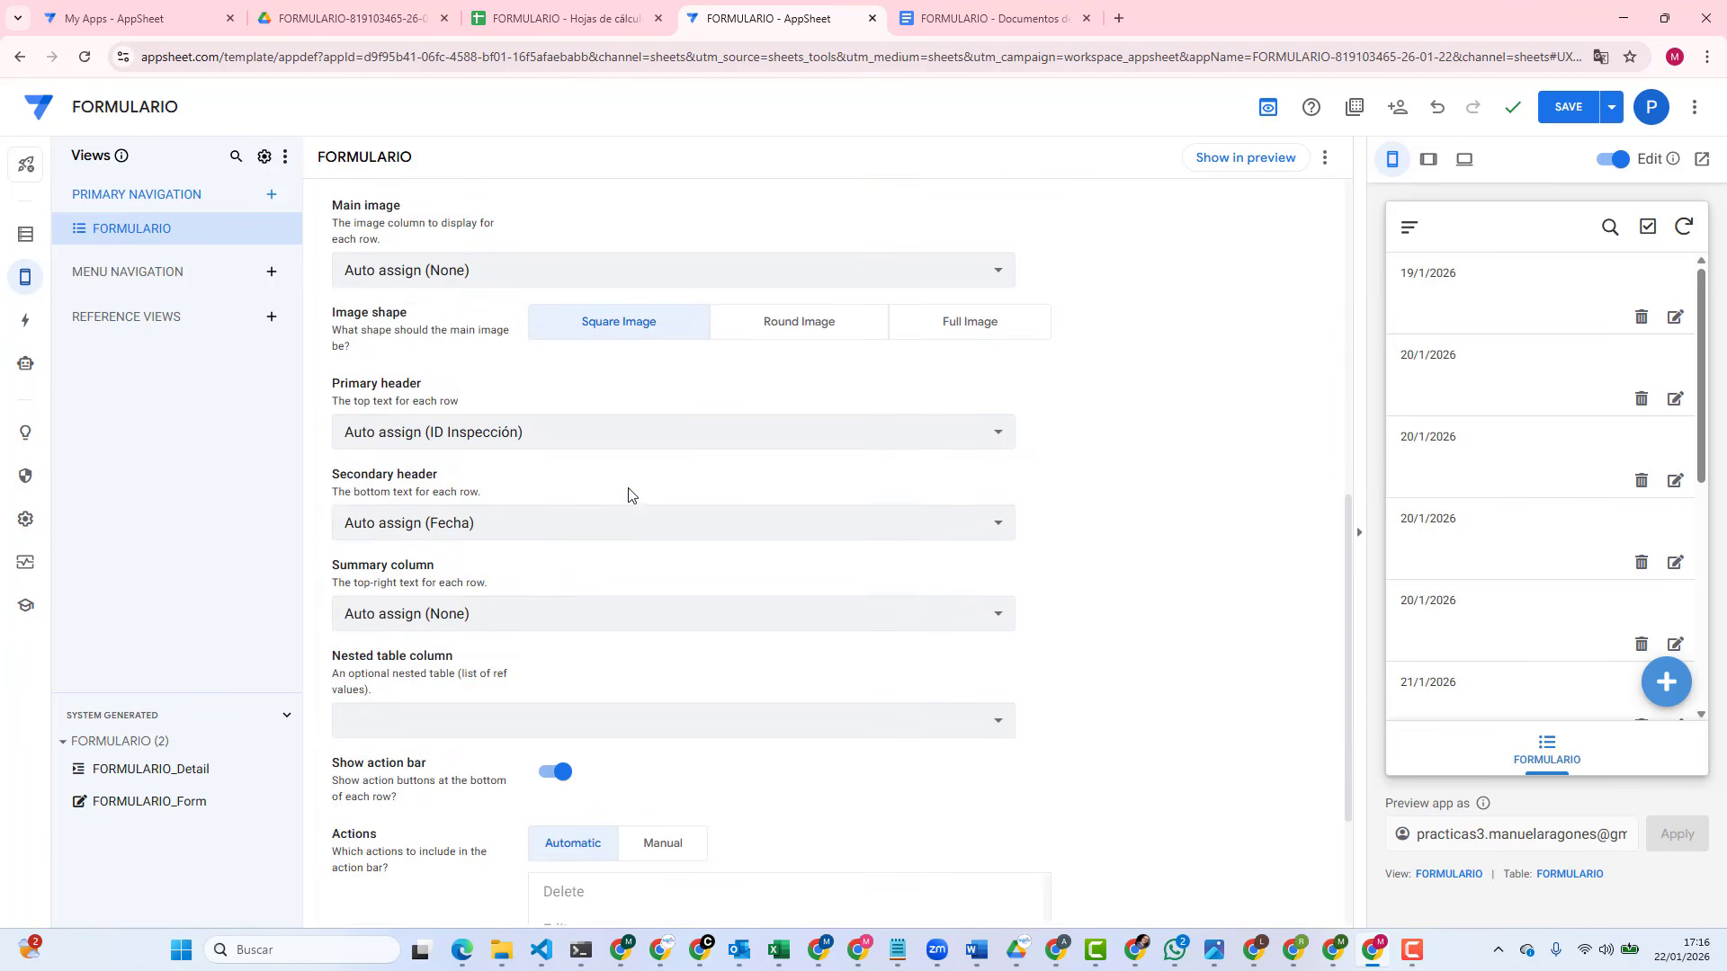
left_click(526, 441)
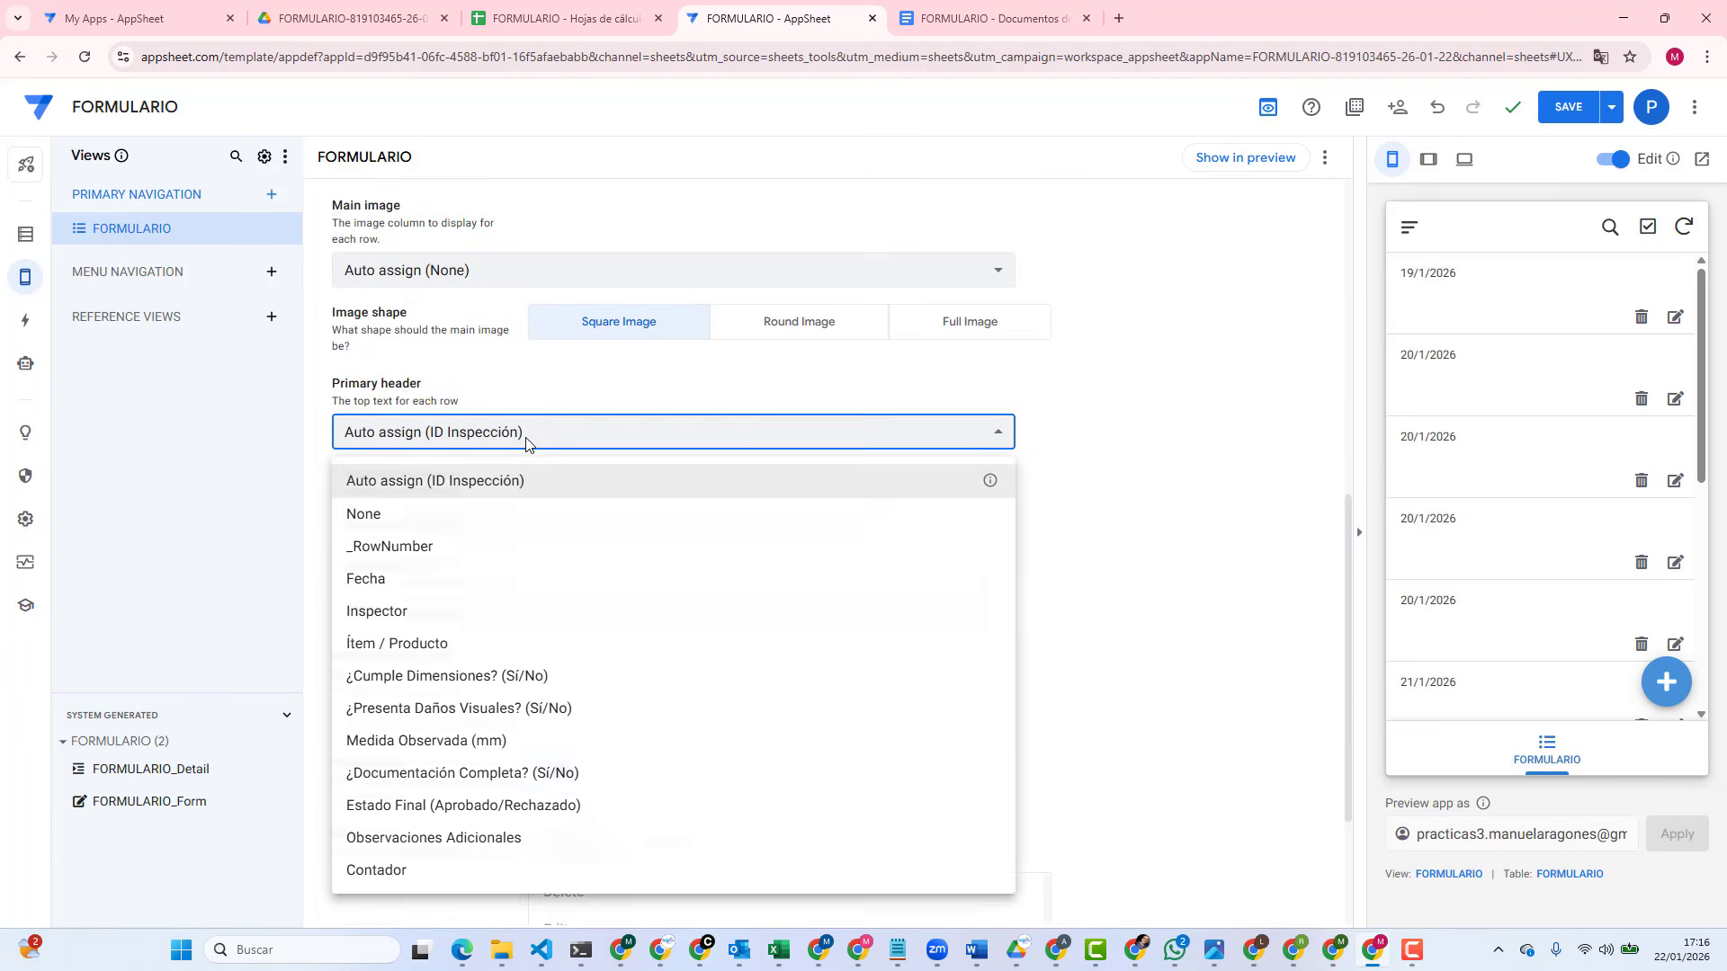
left_click(402, 621)
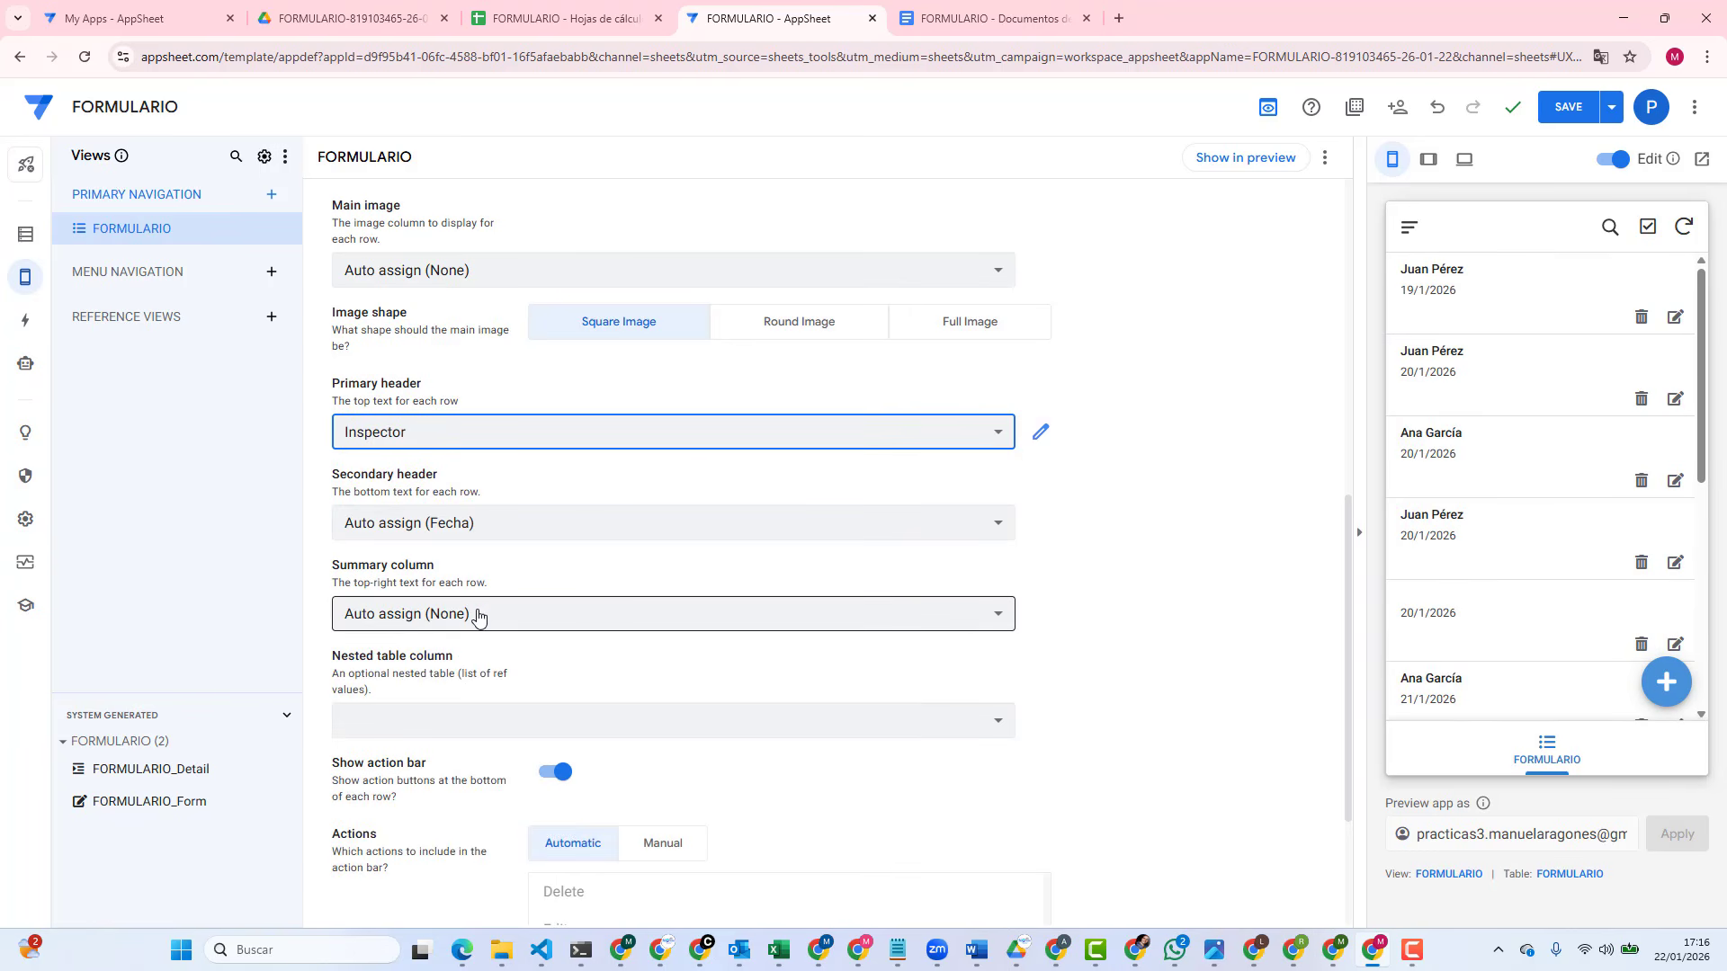
left_click(465, 612)
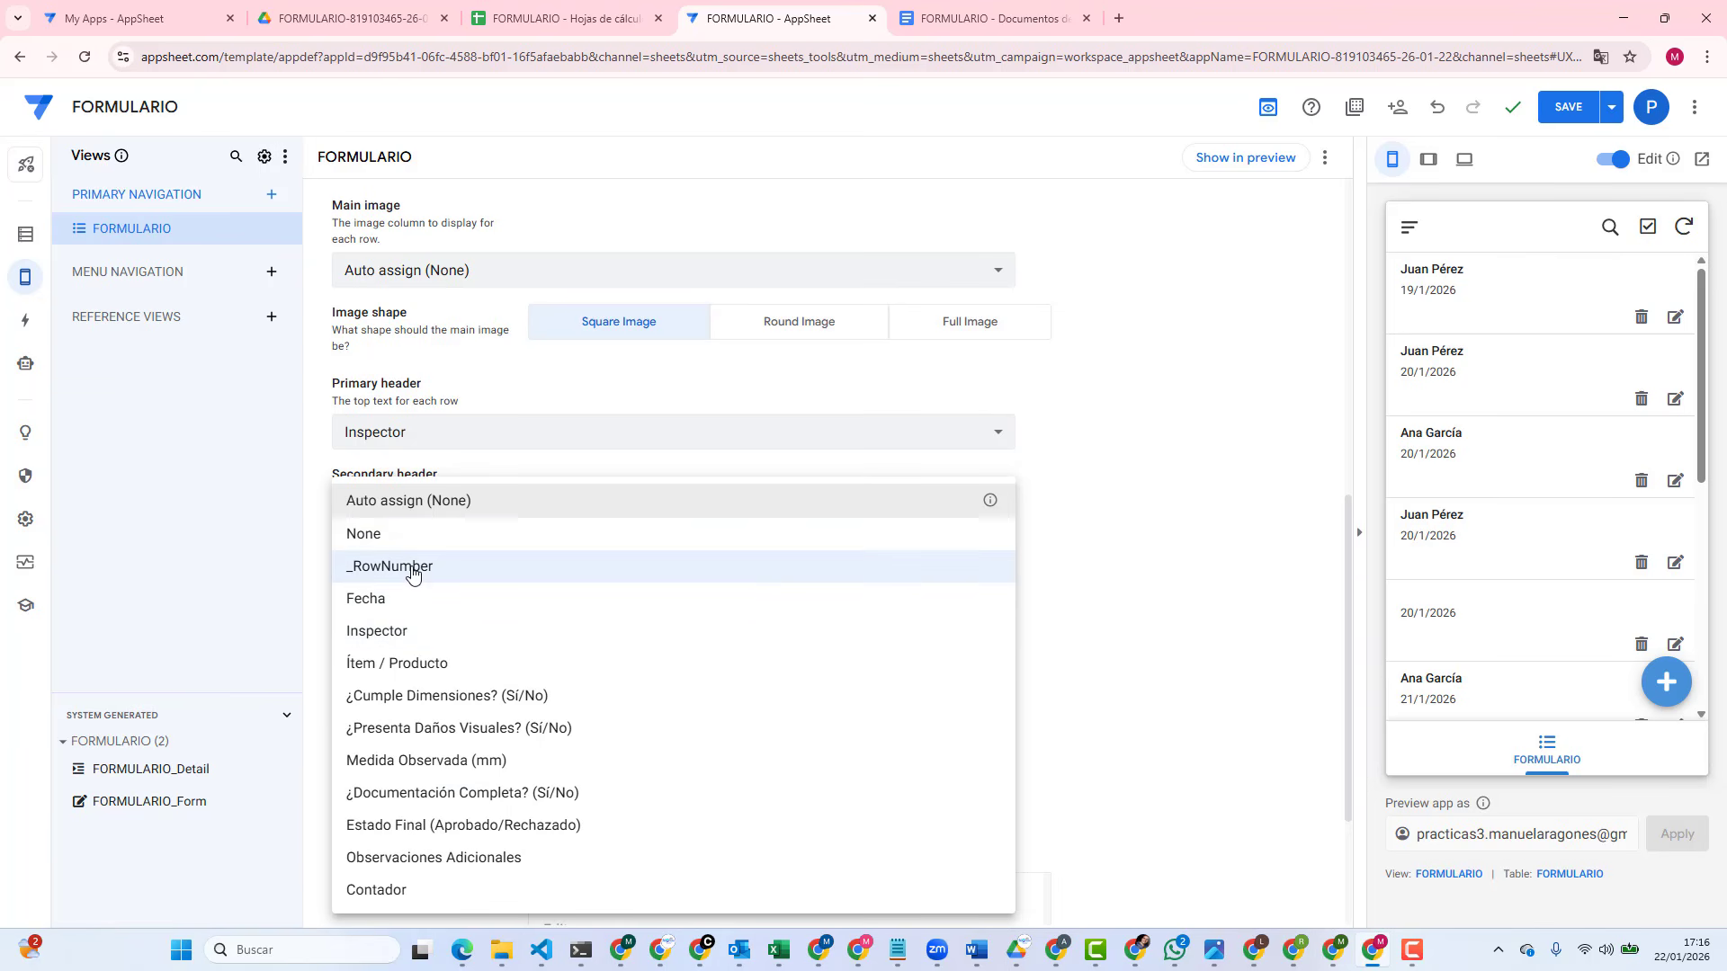
left_click(413, 665)
Step: Change the Tornillería M8 record's Fecha to 21/01/2026 in the app preview, save it and open the PDFS folder in Google Drive
scroll(1551, 431, "down", 5)
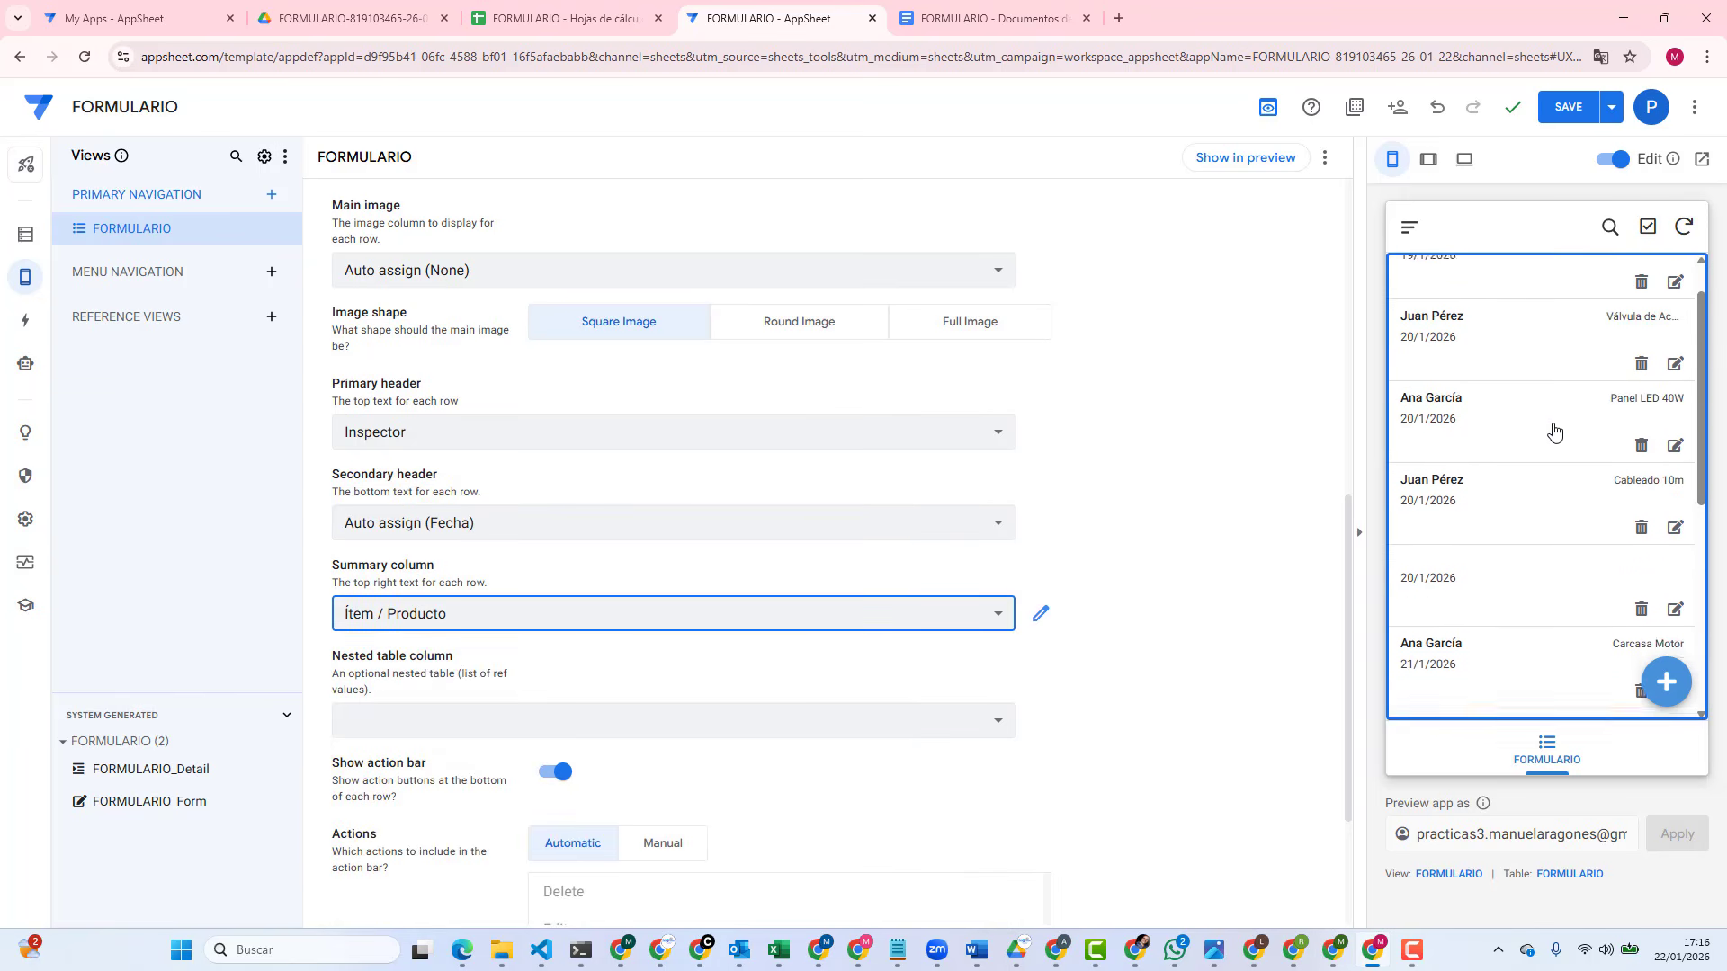
scroll(1553, 433, "down", 1)
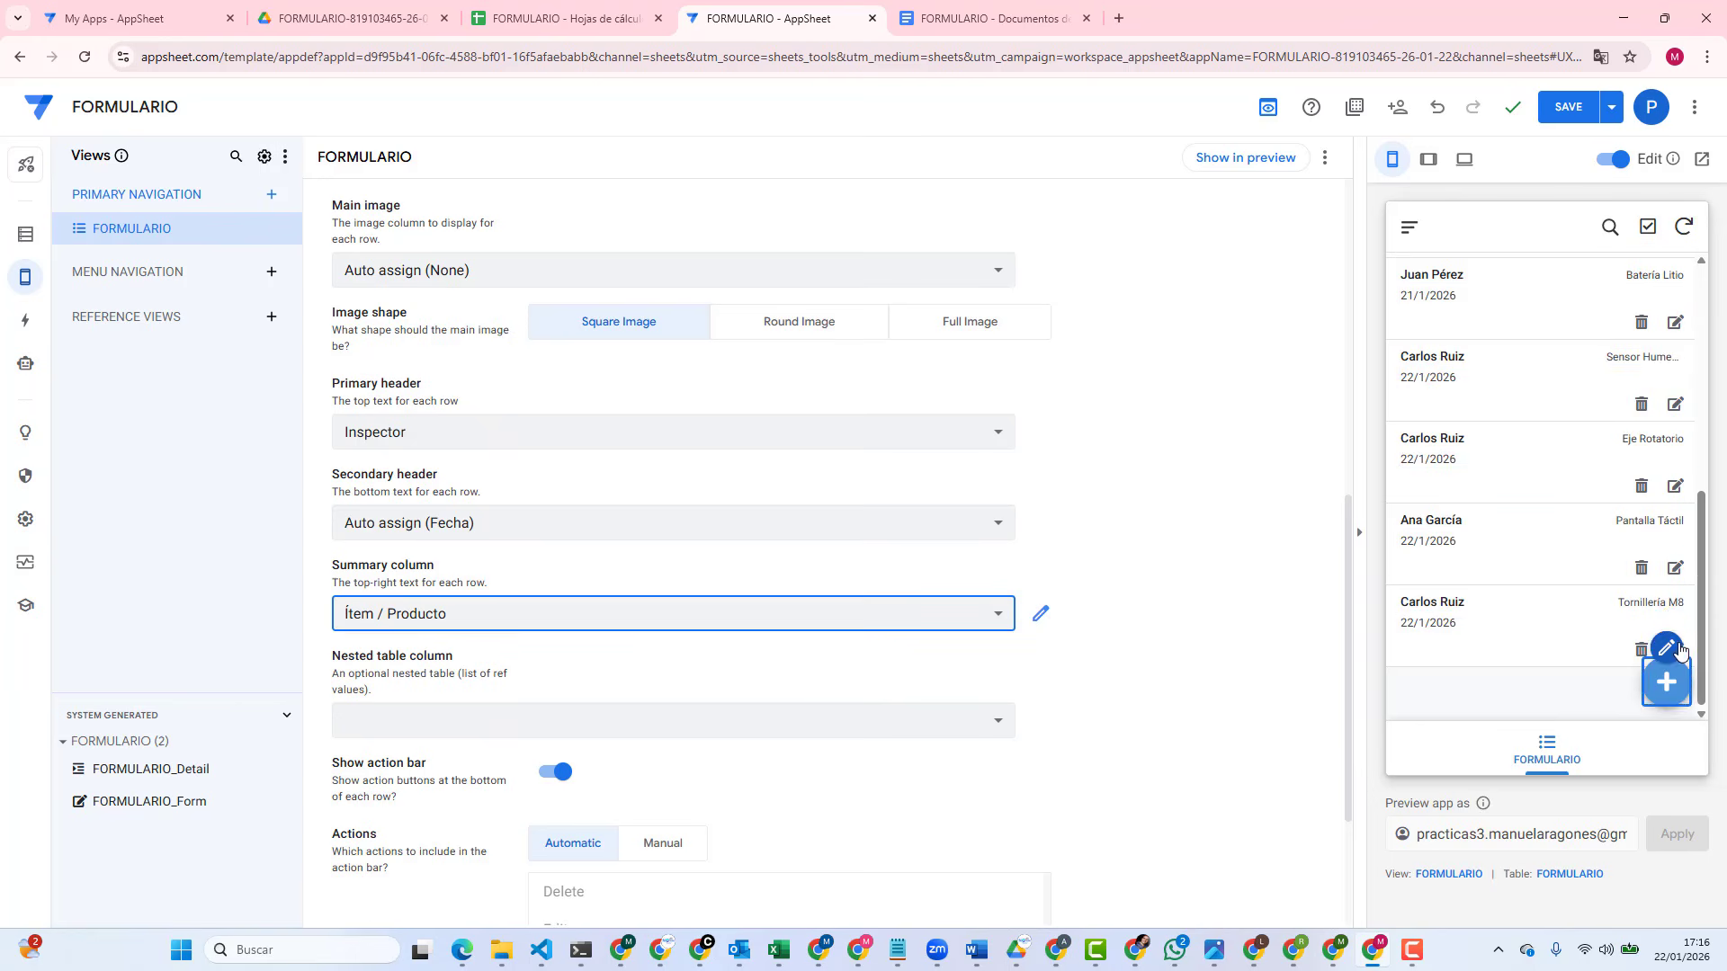
left_click(1676, 649)
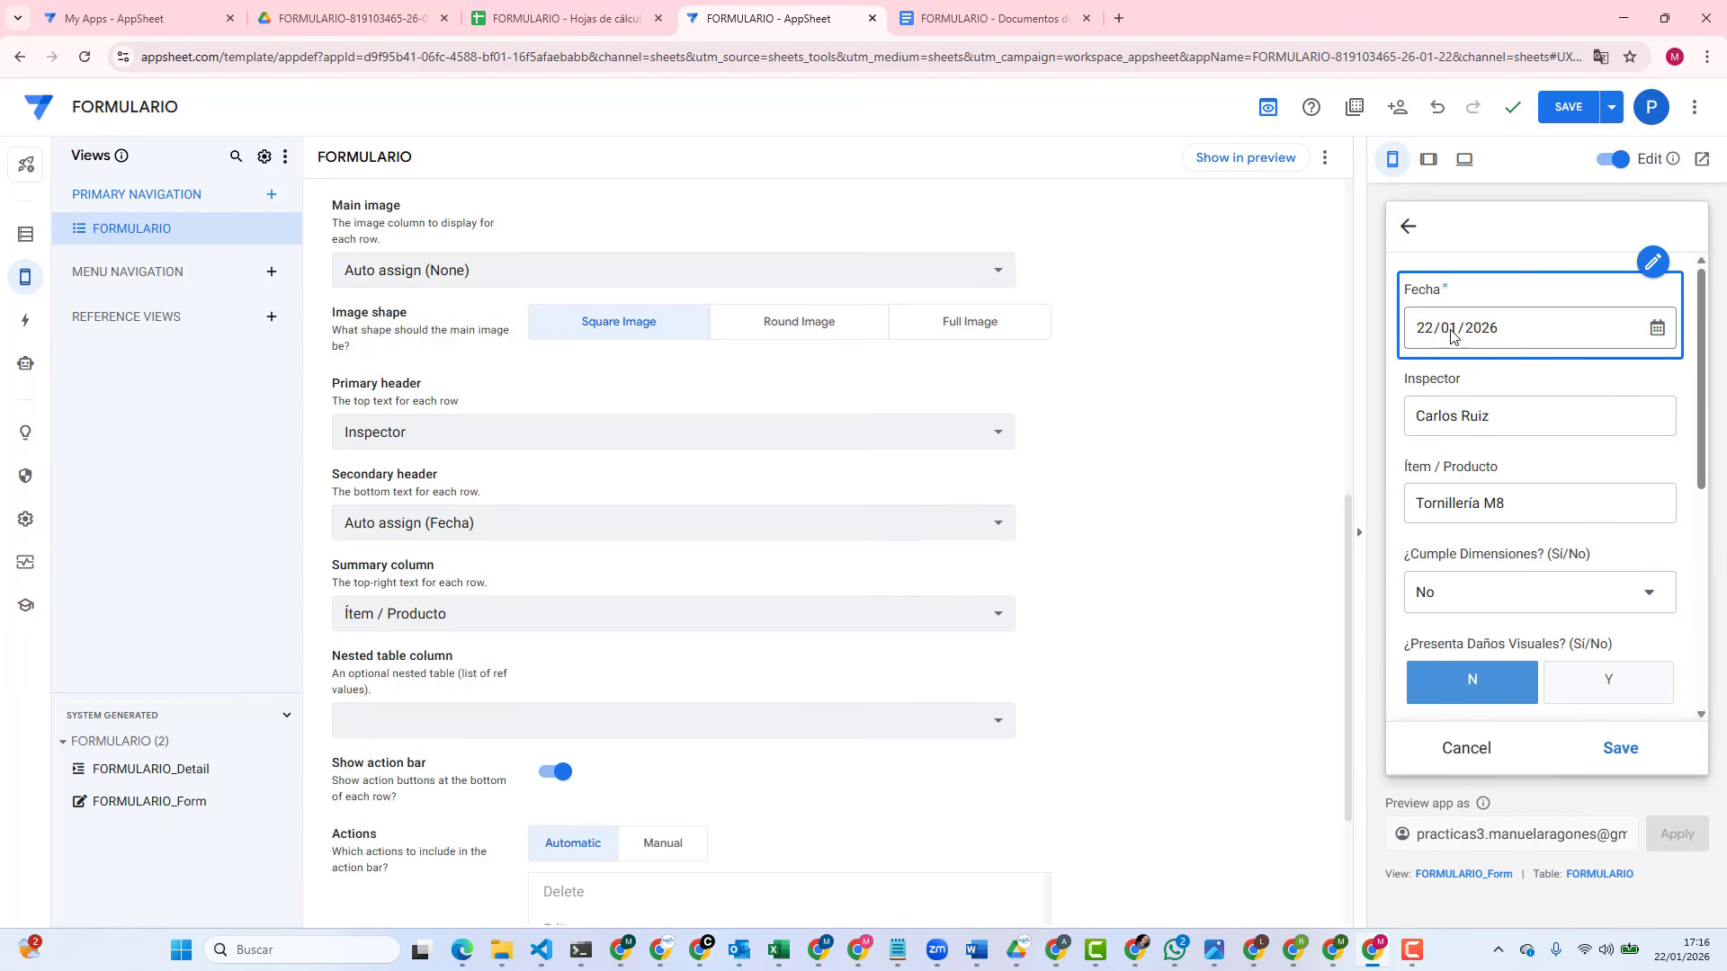
left_click(1422, 333)
left_click(1617, 747)
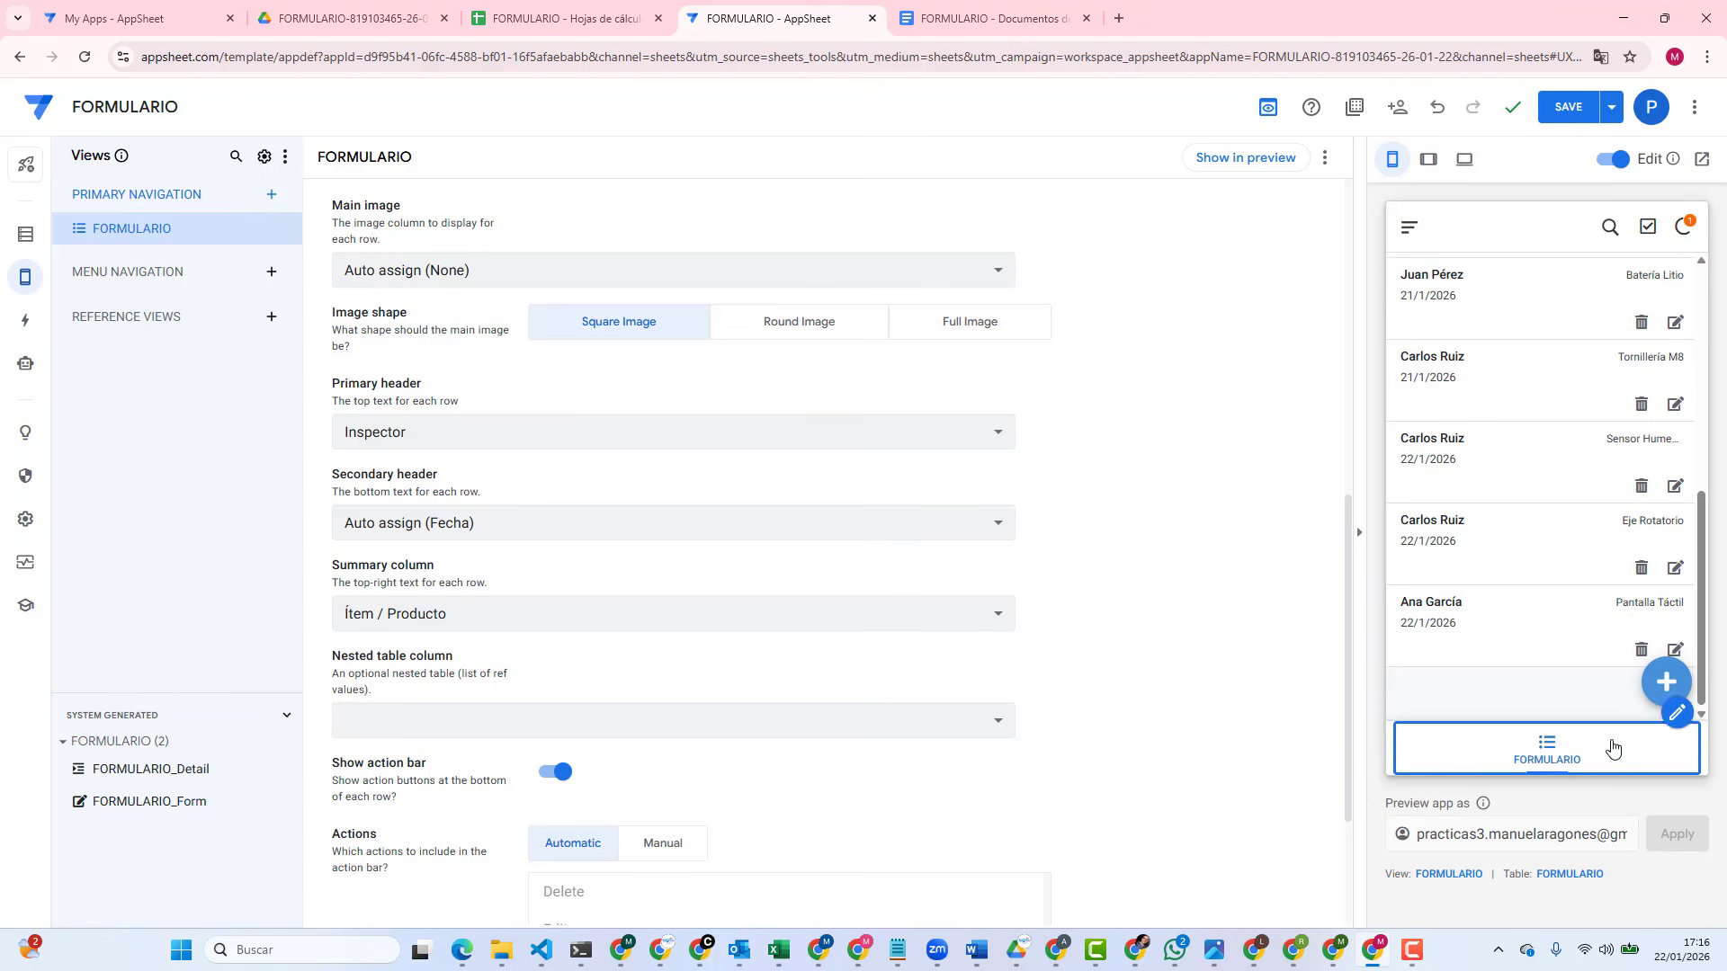
left_click(311, 23)
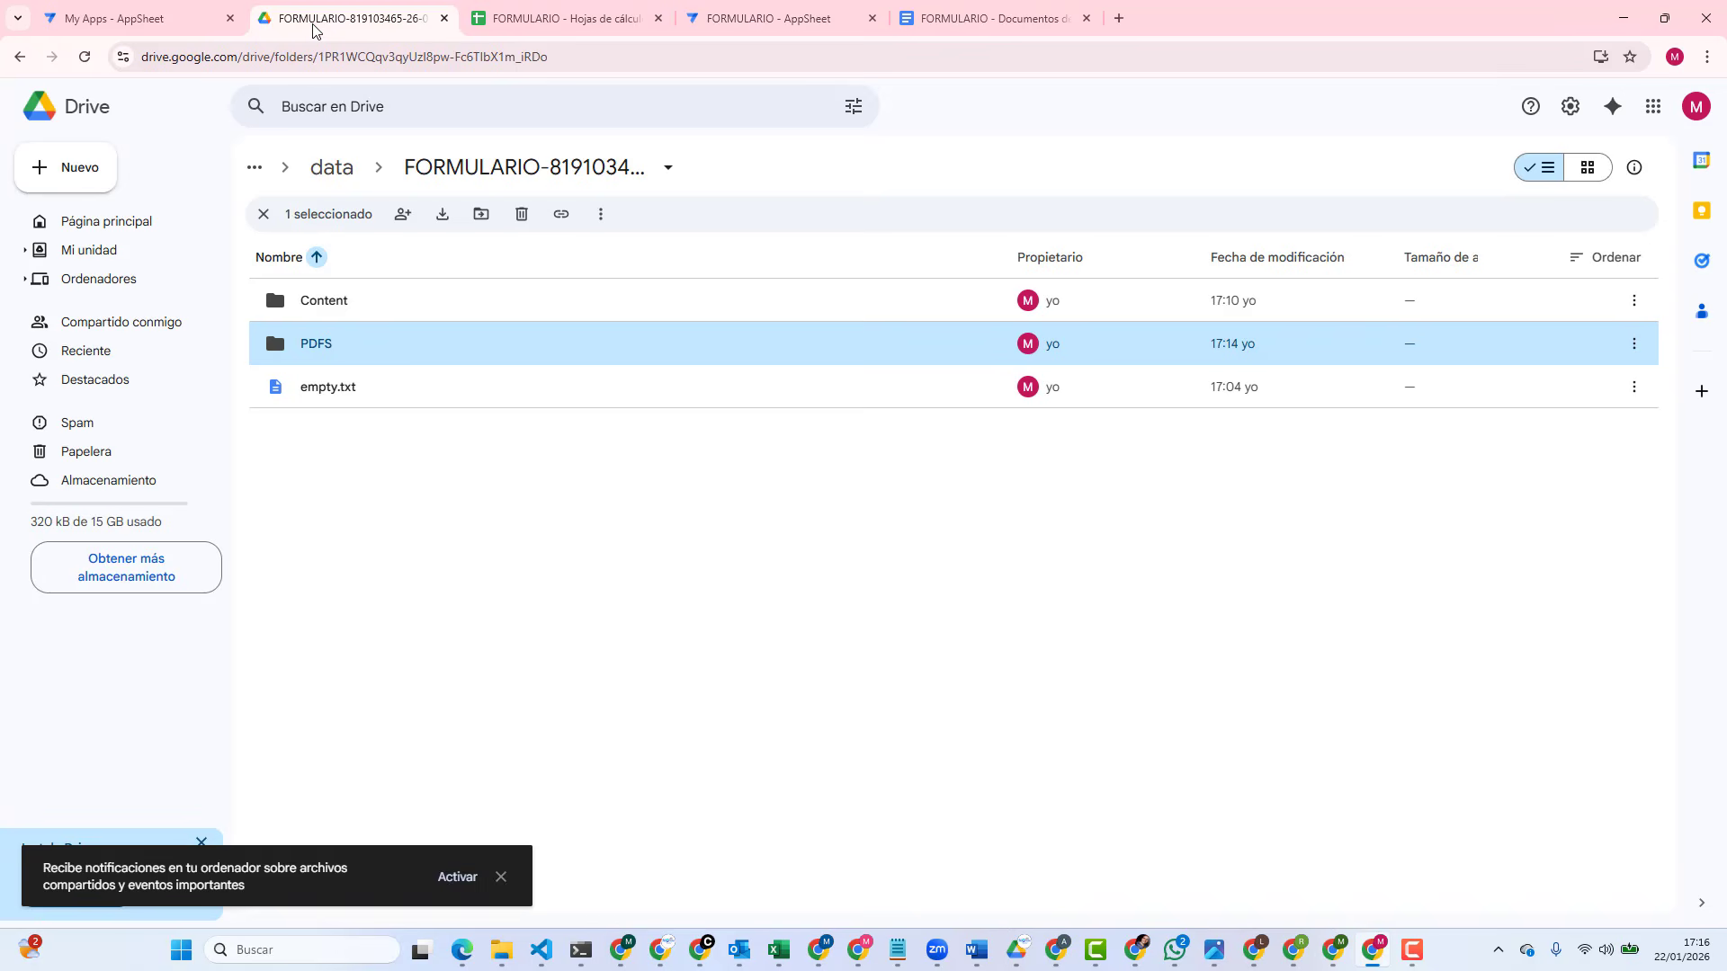
double_click(361, 343)
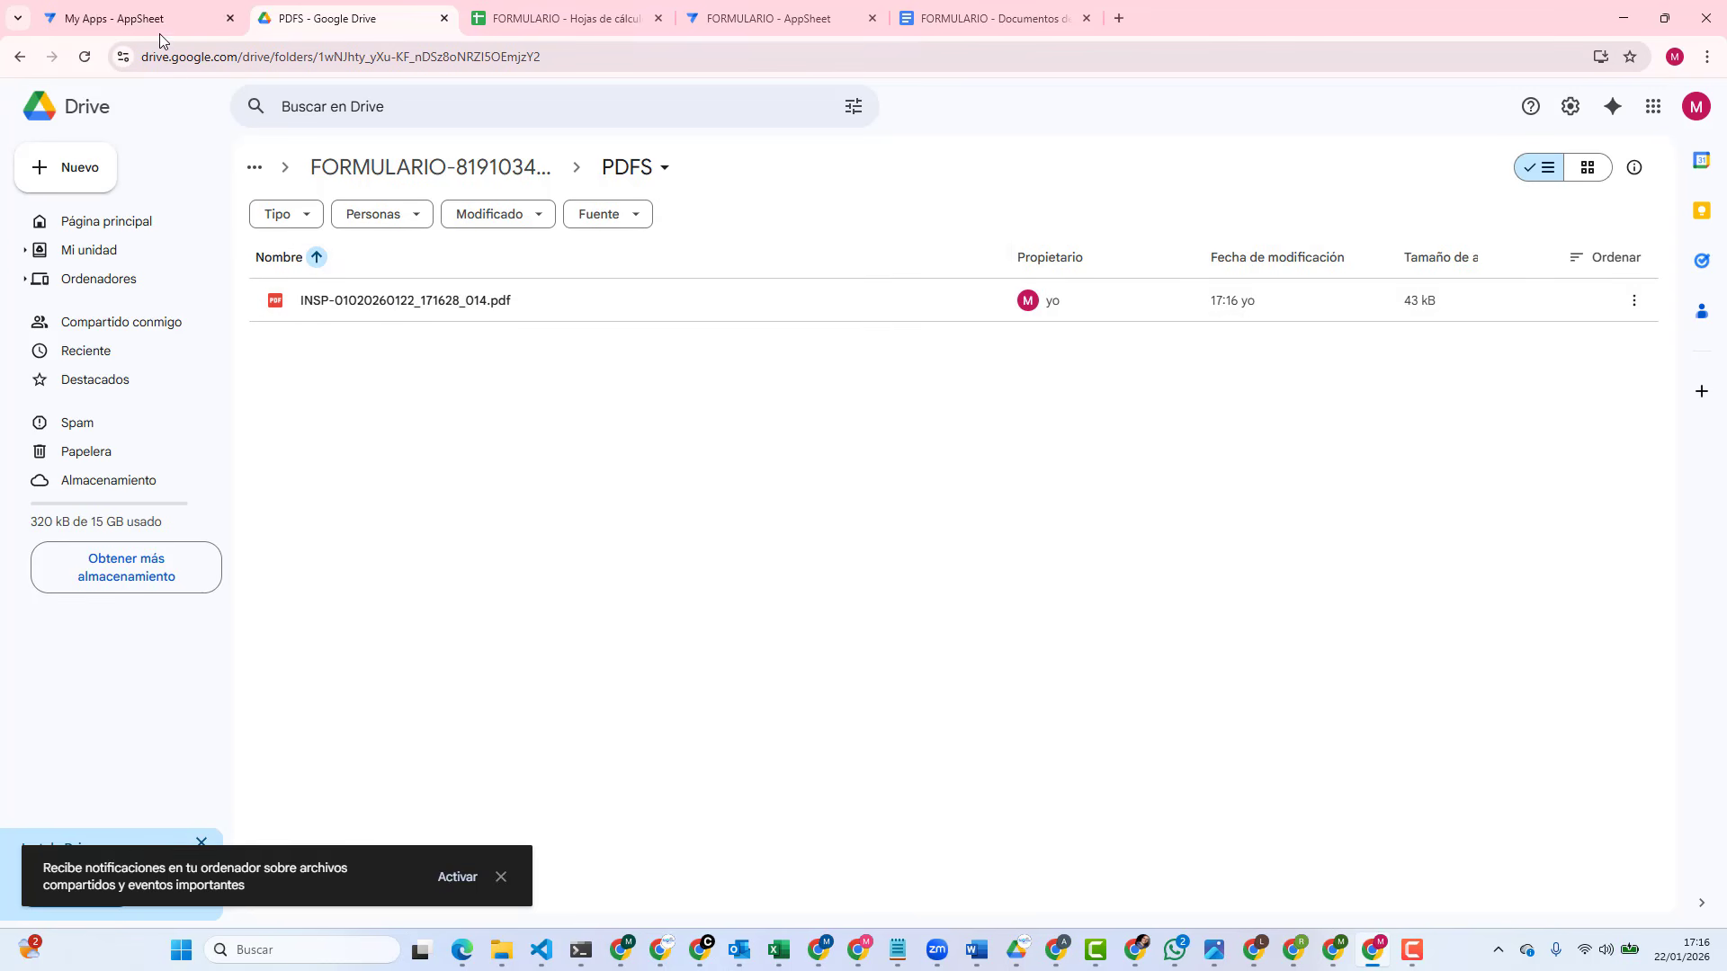
Step: Switch to AppSheet, disable the file name timestamp in the GENERAR PDF bot's task and save the app
left_click(752, 27)
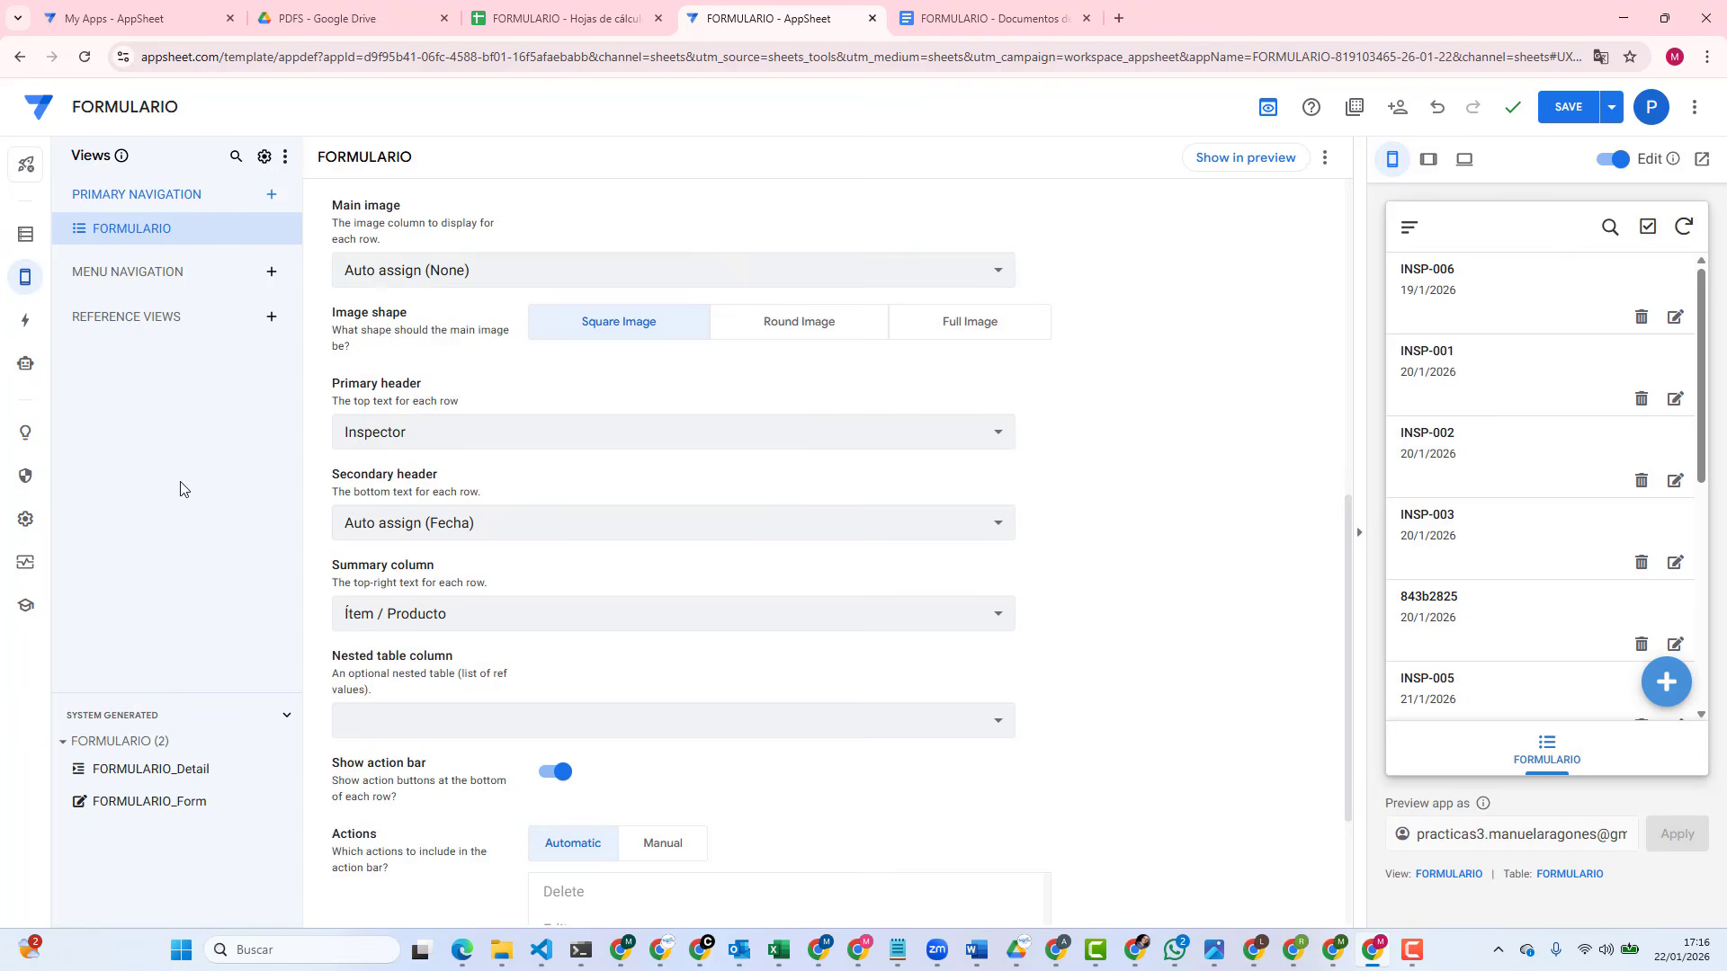
left_click(27, 365)
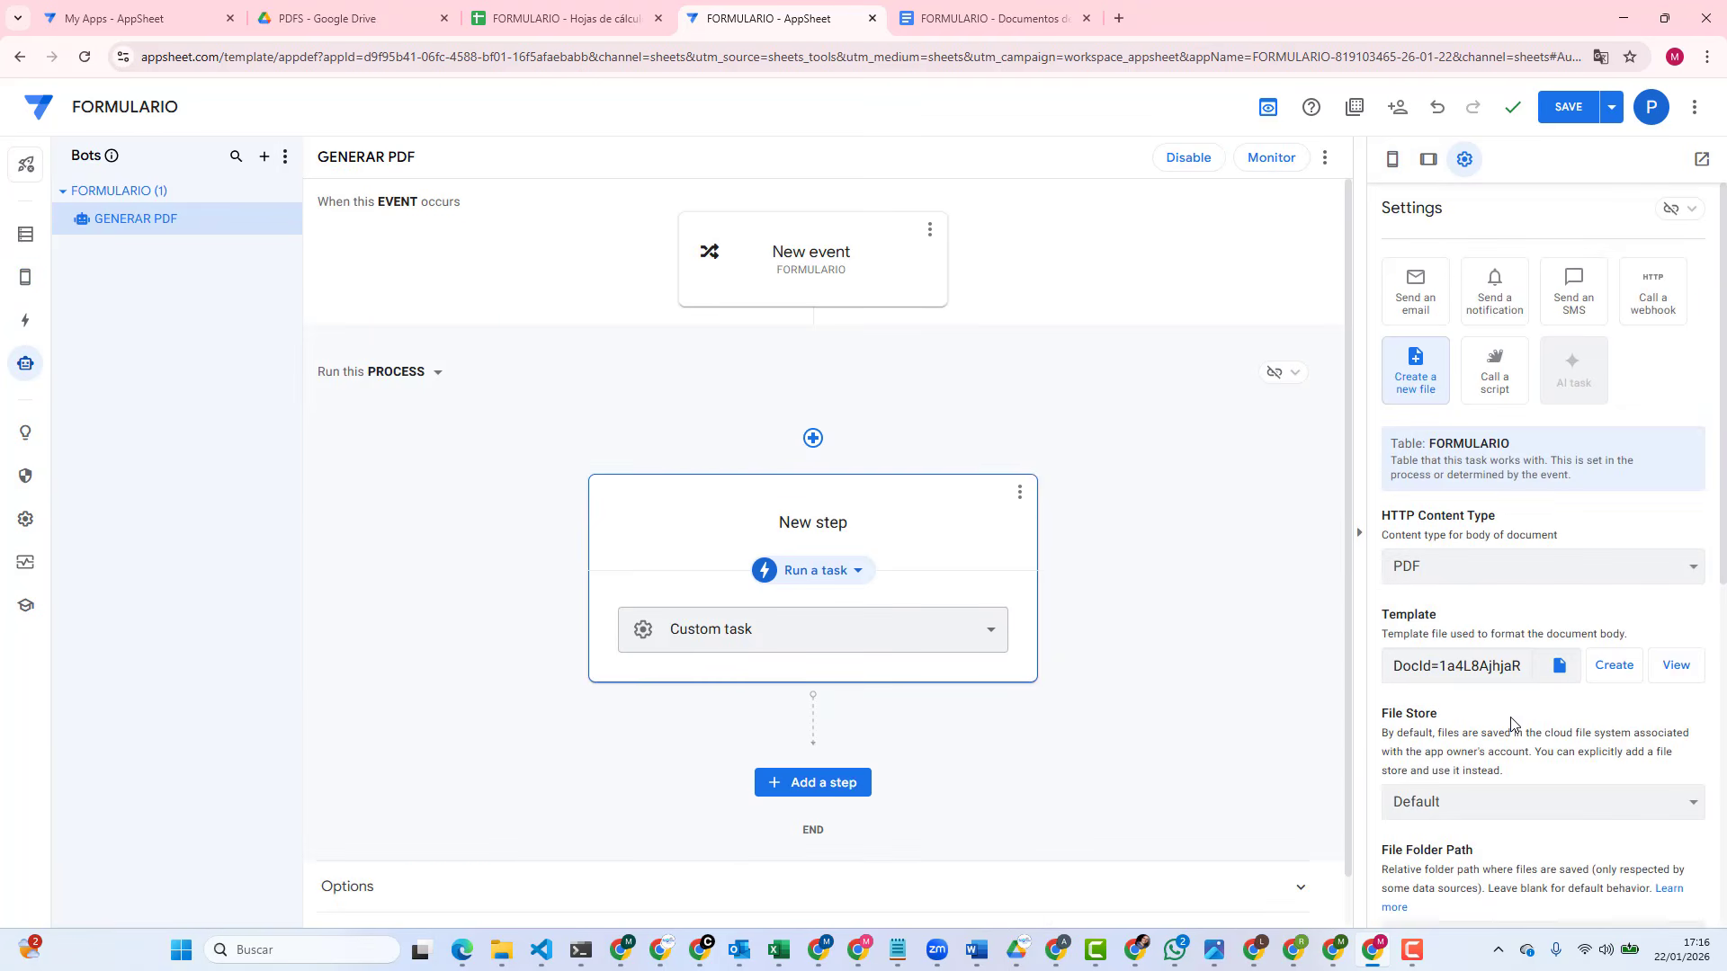
scroll(1513, 727, "down", 5)
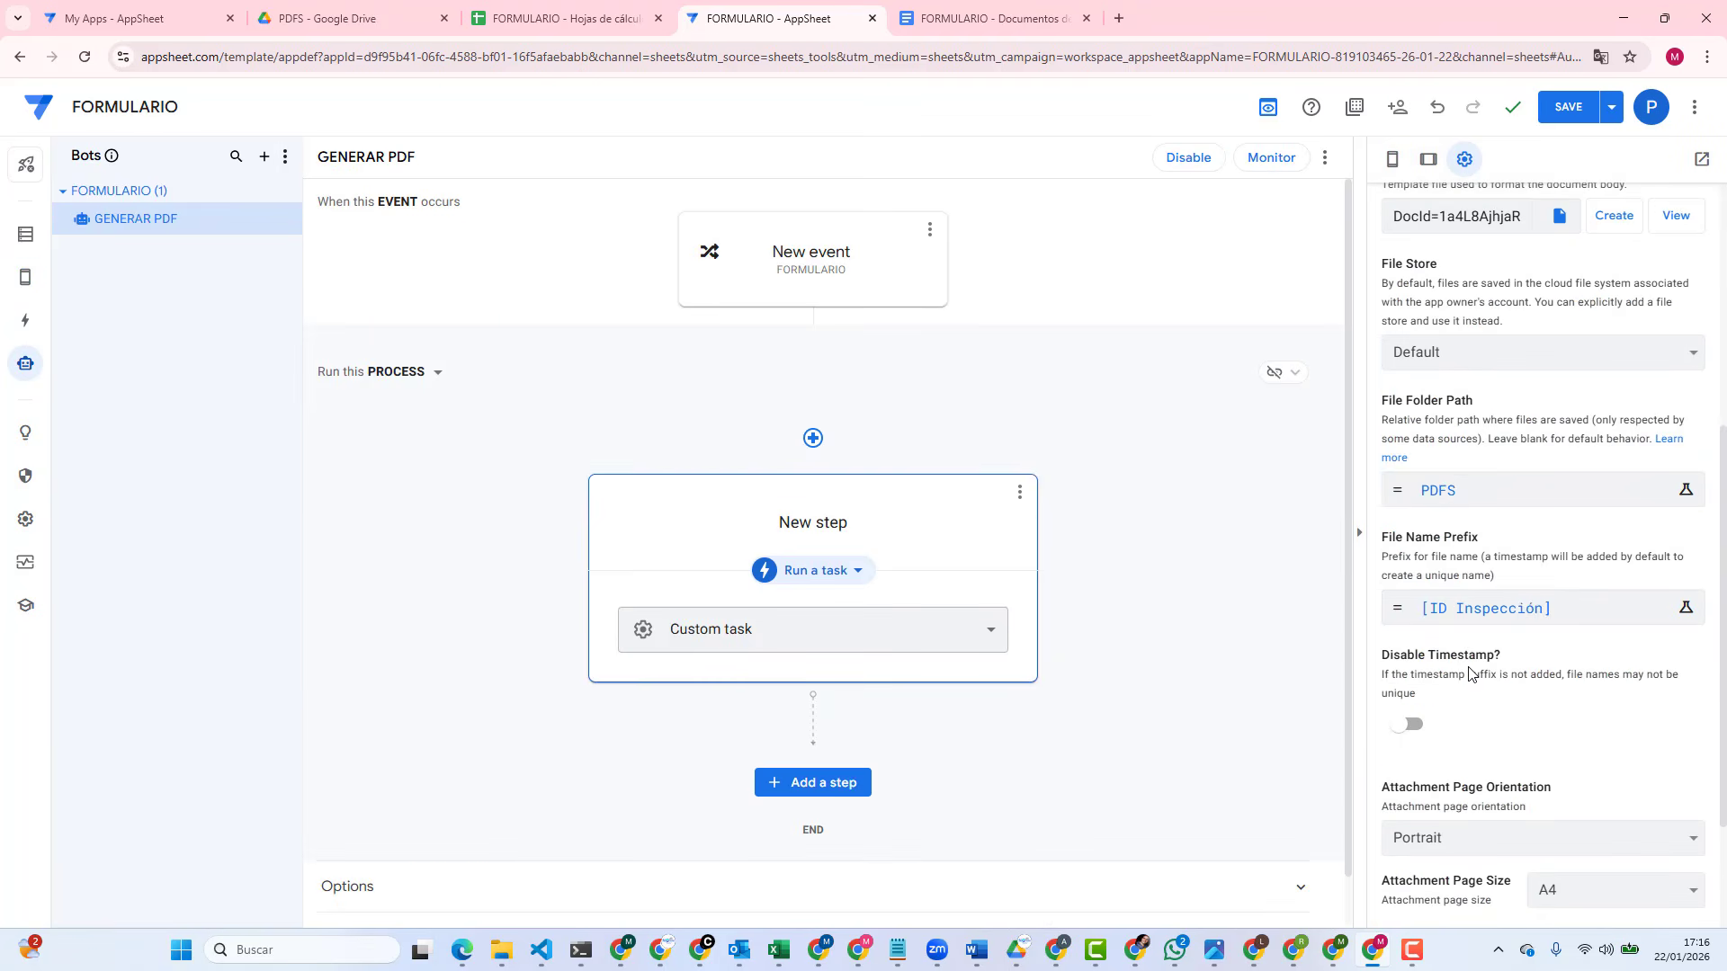
left_click(1409, 726)
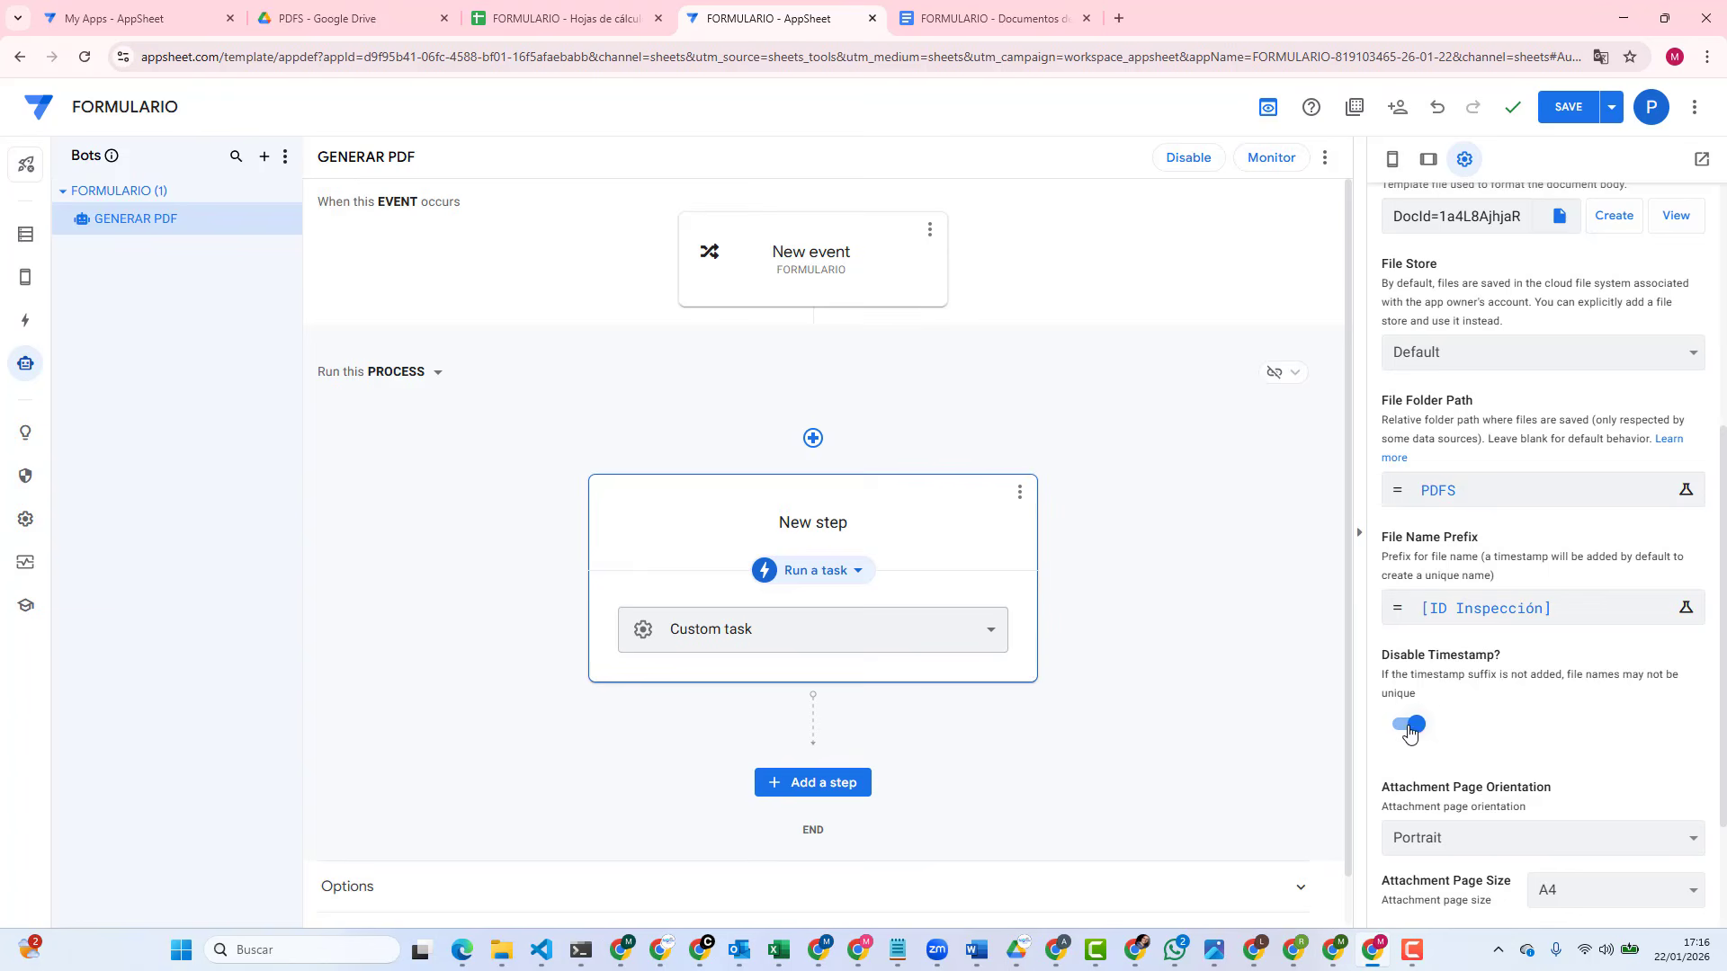
left_click(1567, 106)
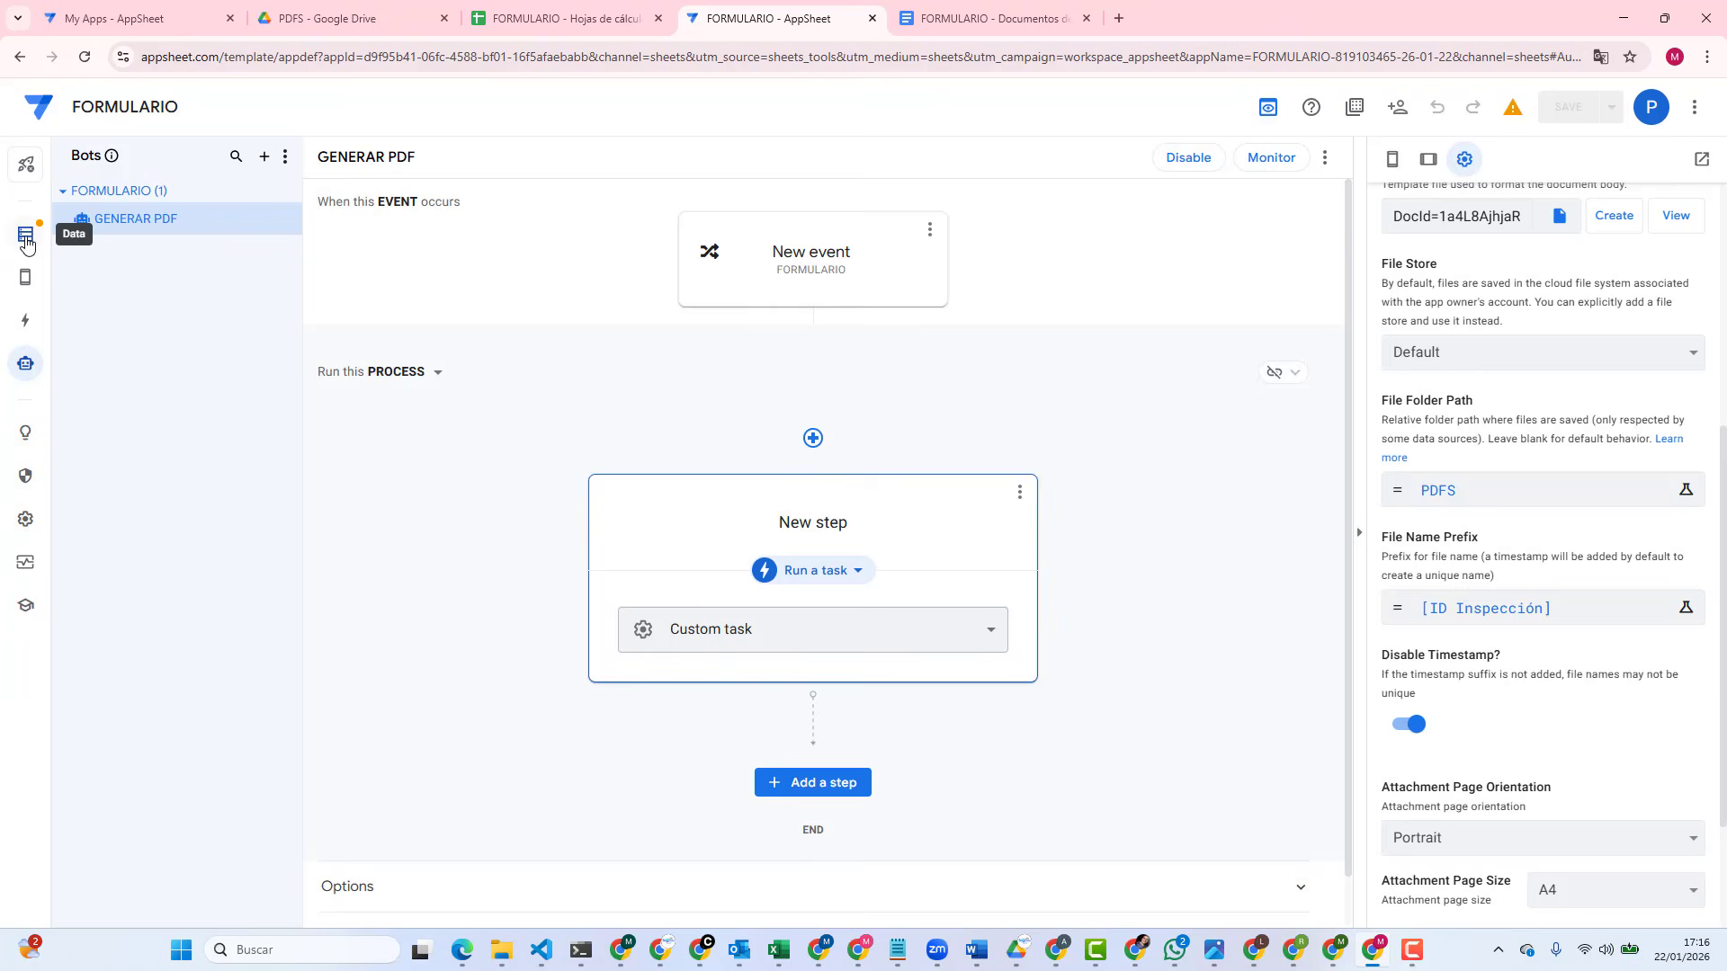
Step: Go to the FORMULARIO table's data view, set the Pantalla Táctil record's Fecha to 21/01/2026 in the app preview and save the record
left_click(27, 239)
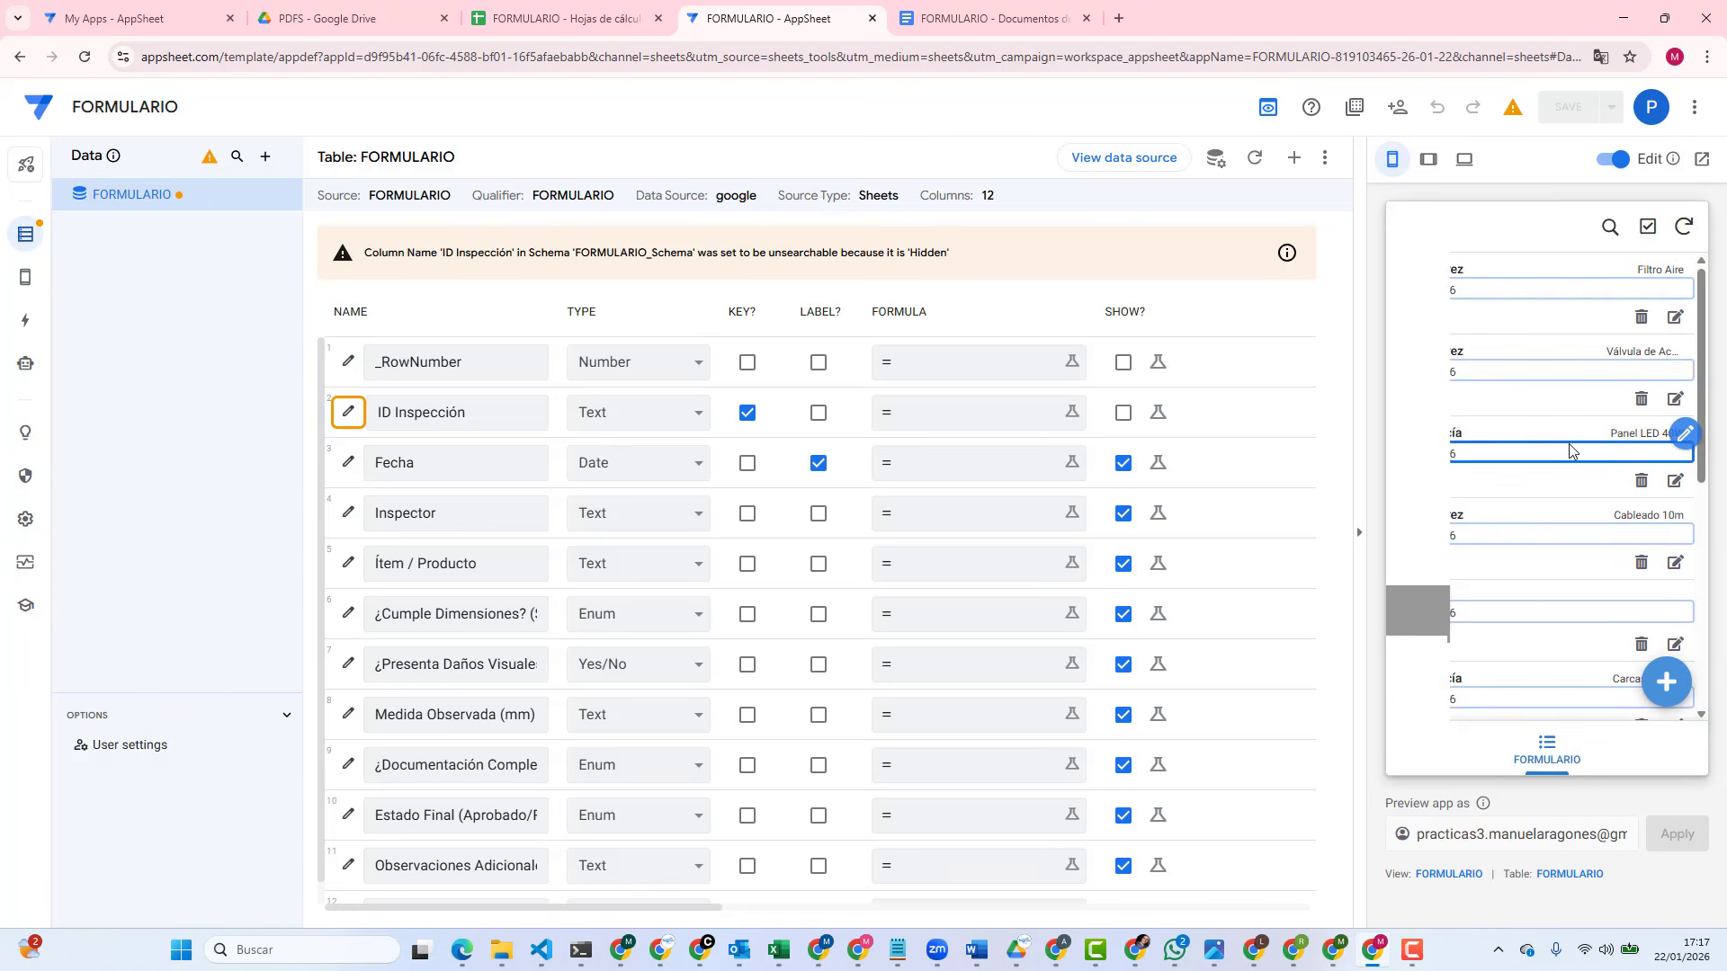
scroll(1543, 599, "down", 5)
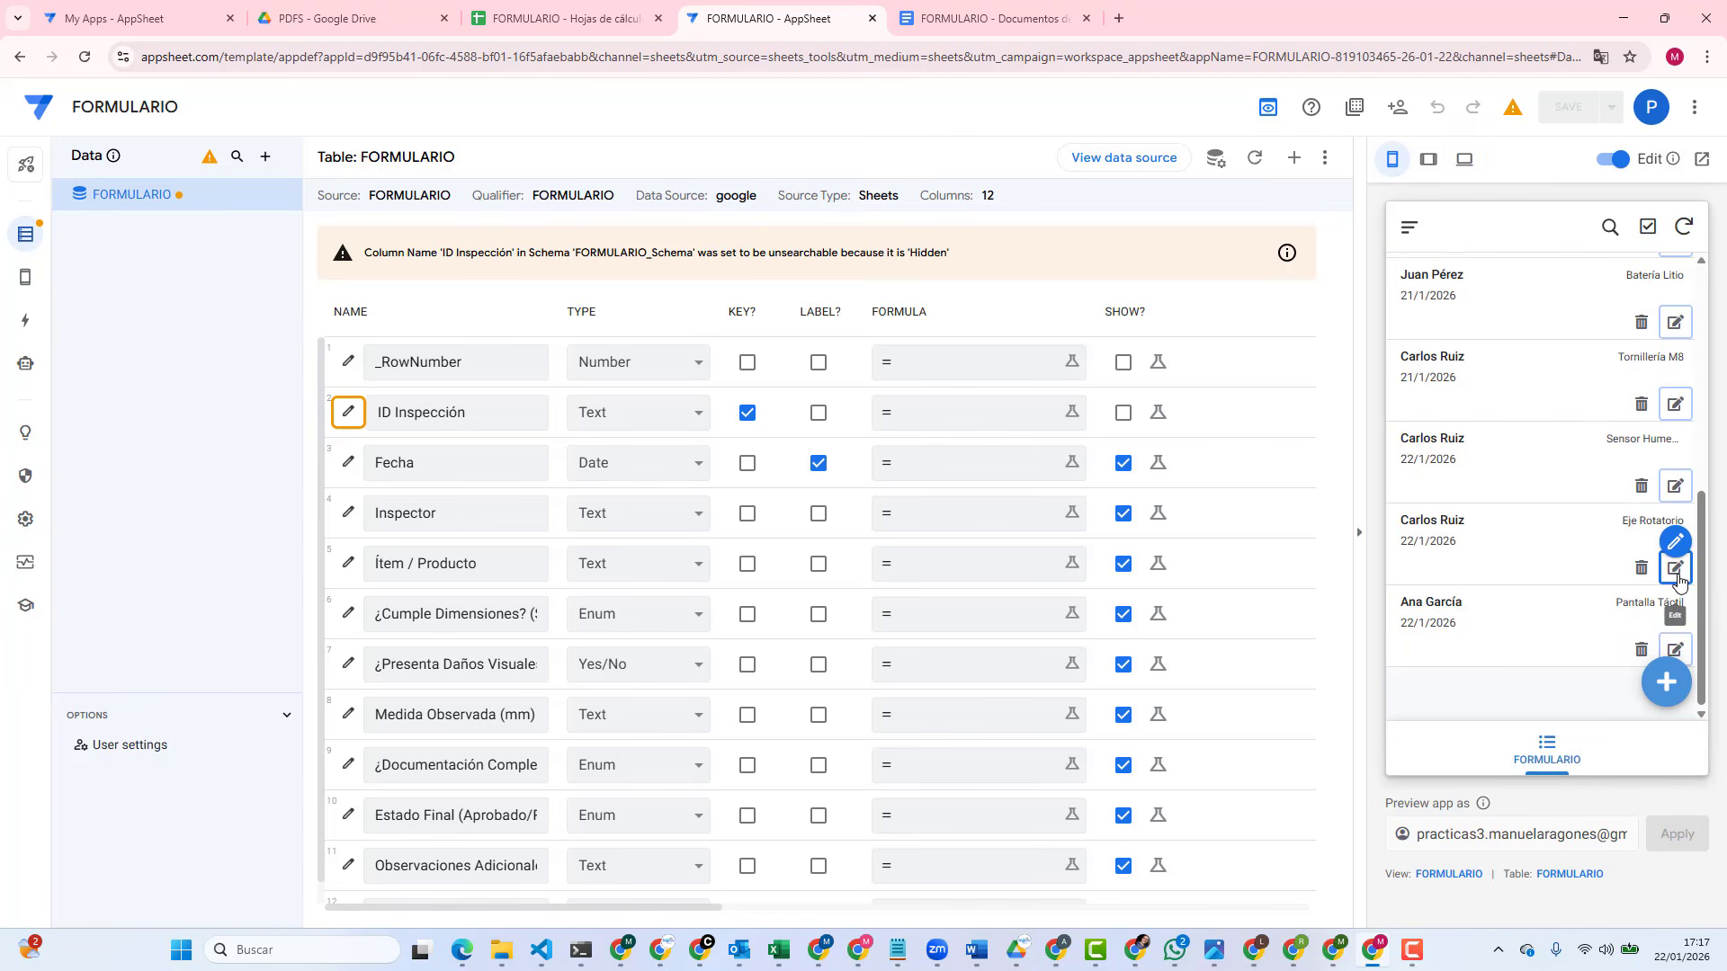
left_click(1674, 650)
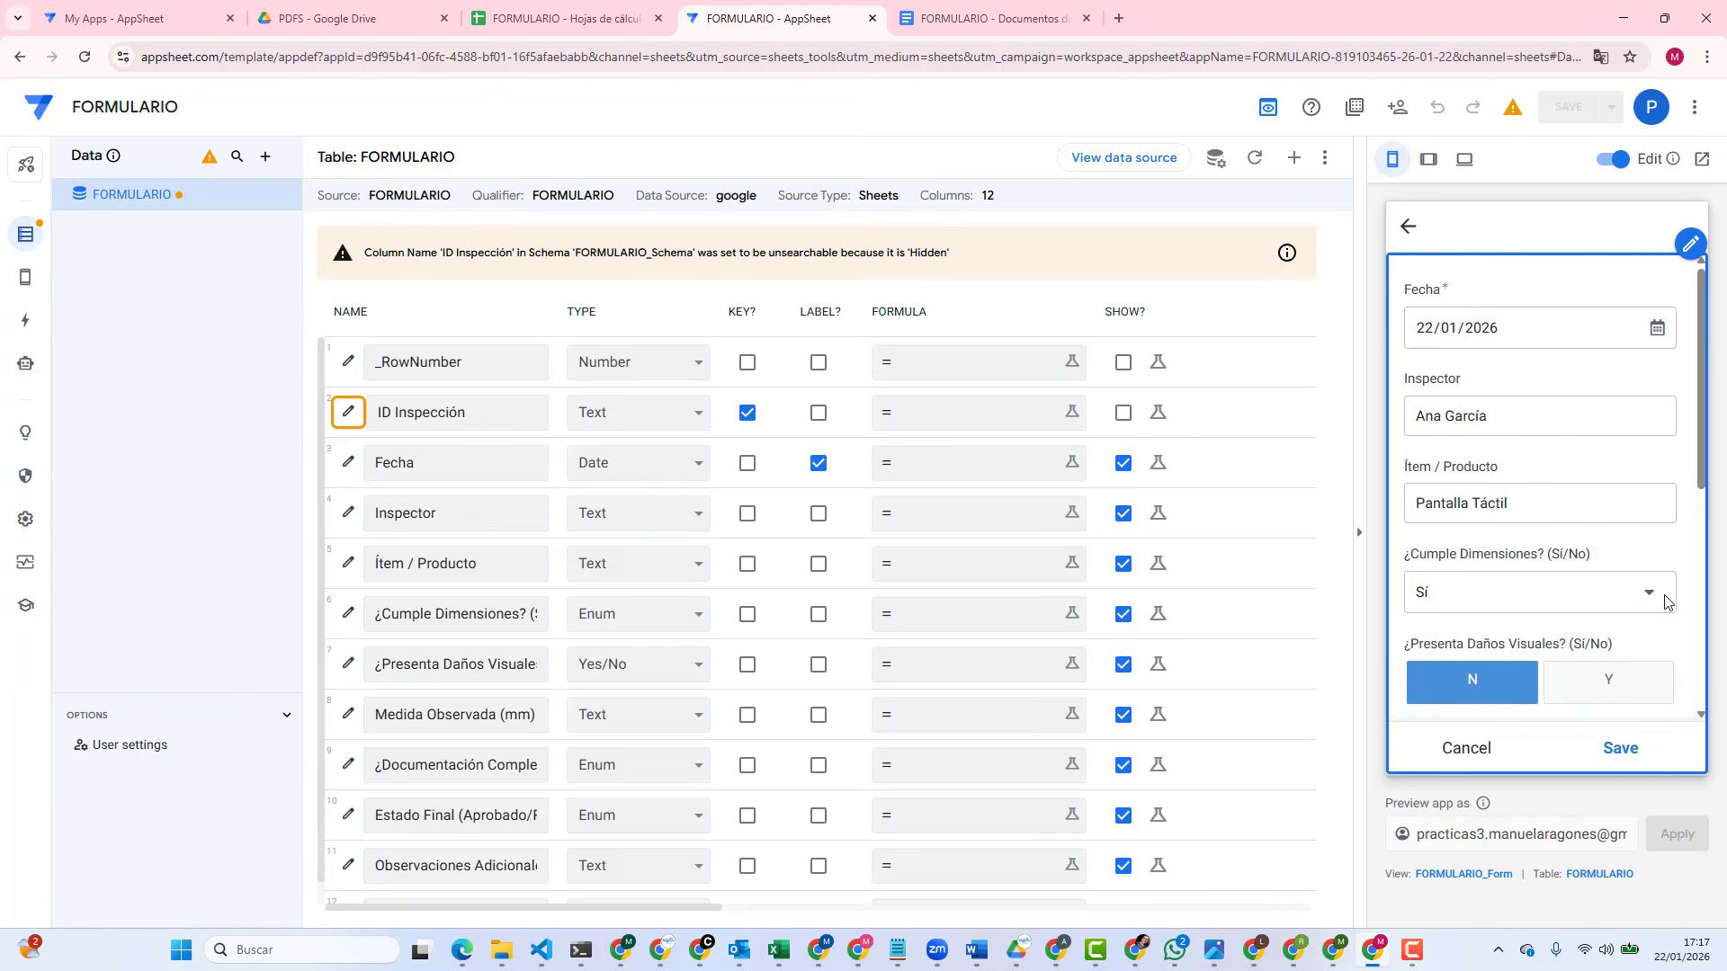
left_click(1429, 335)
type("21")
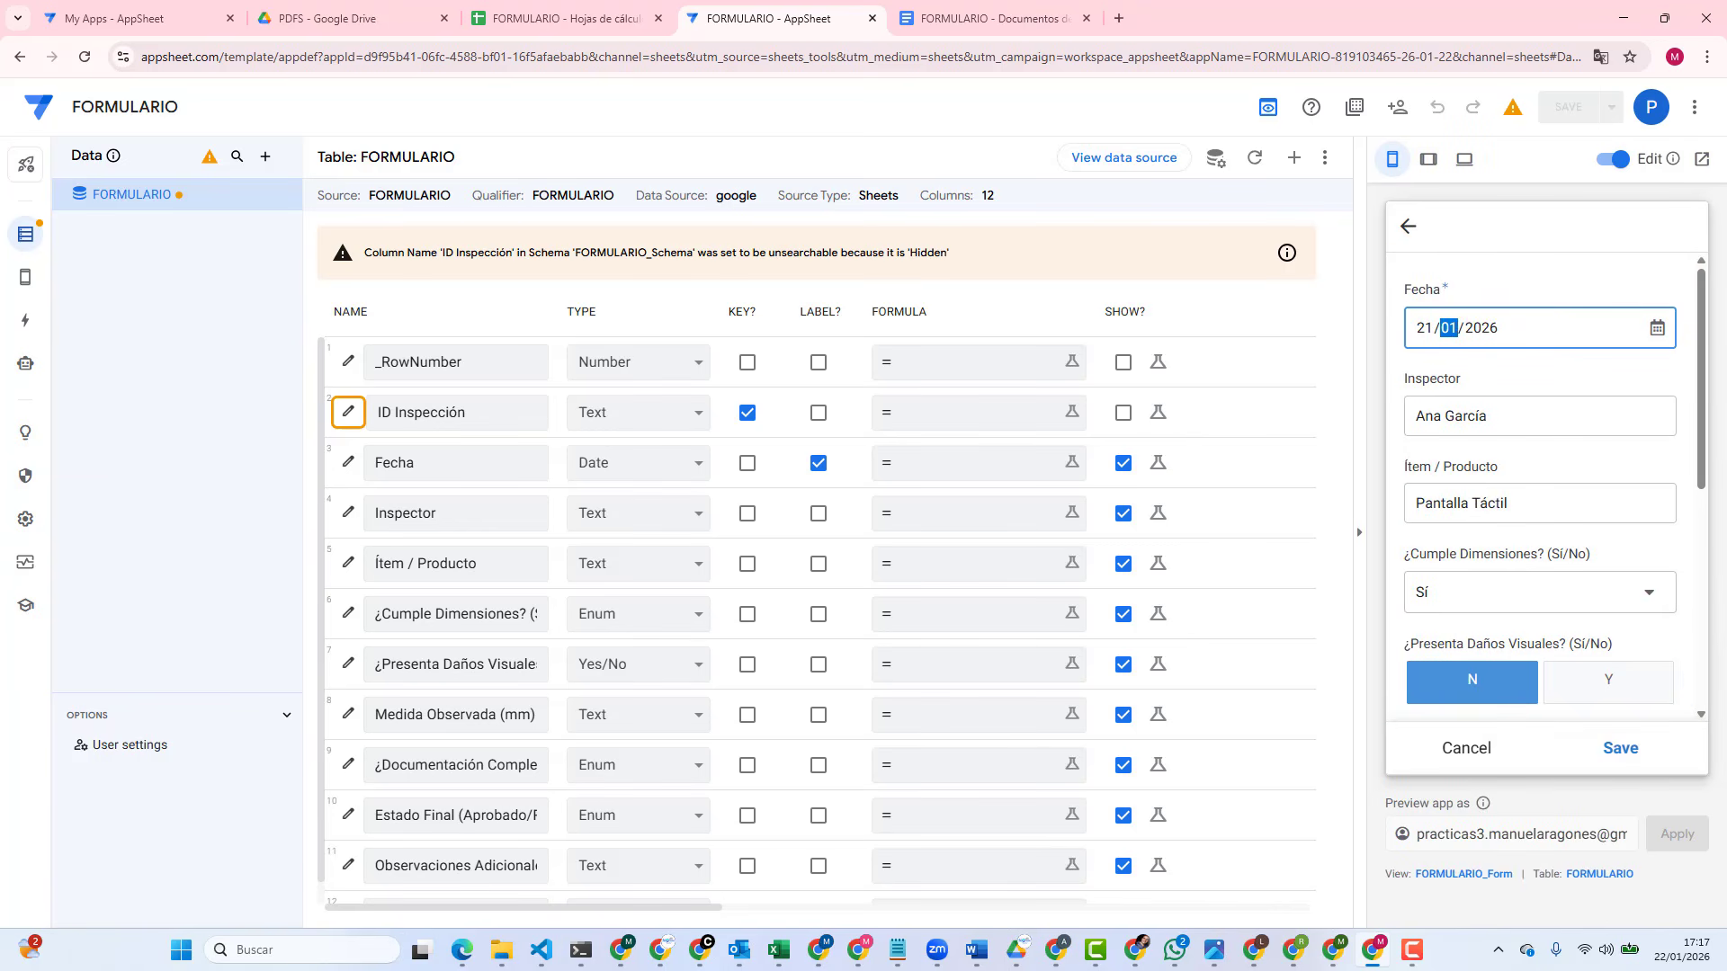
left_click(1620, 750)
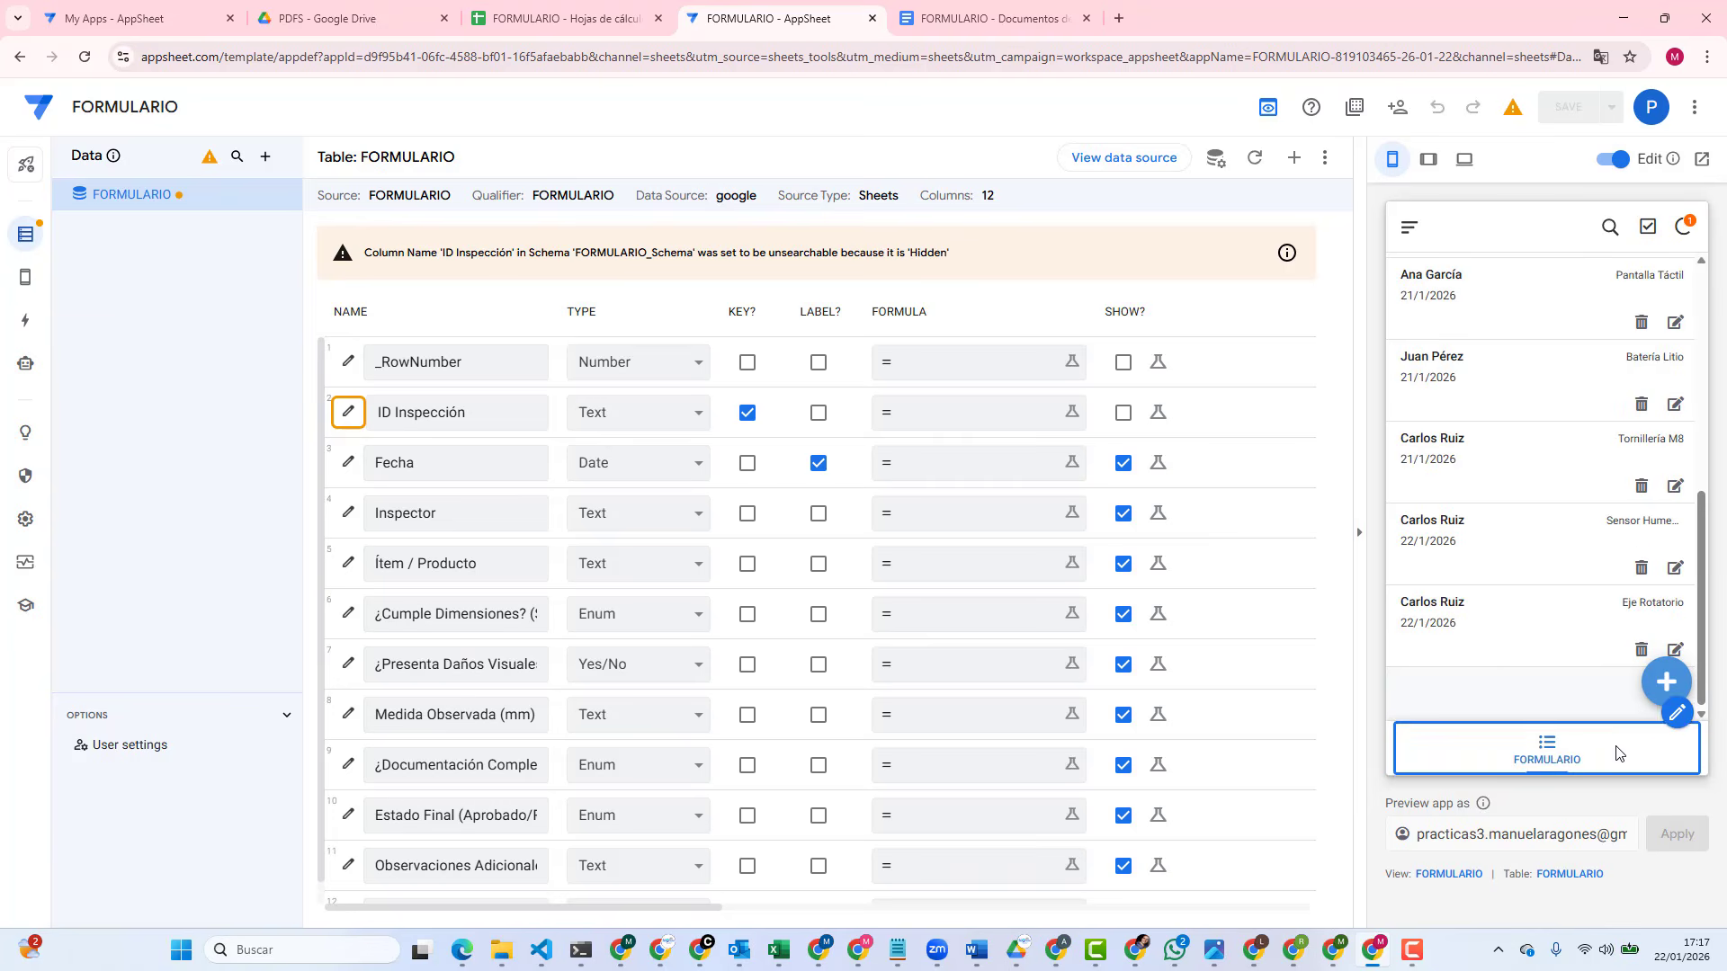
Step: Switch to Google Drive and open INSP-008.pdf from the PDFS folder to check its layout
left_click(355, 15)
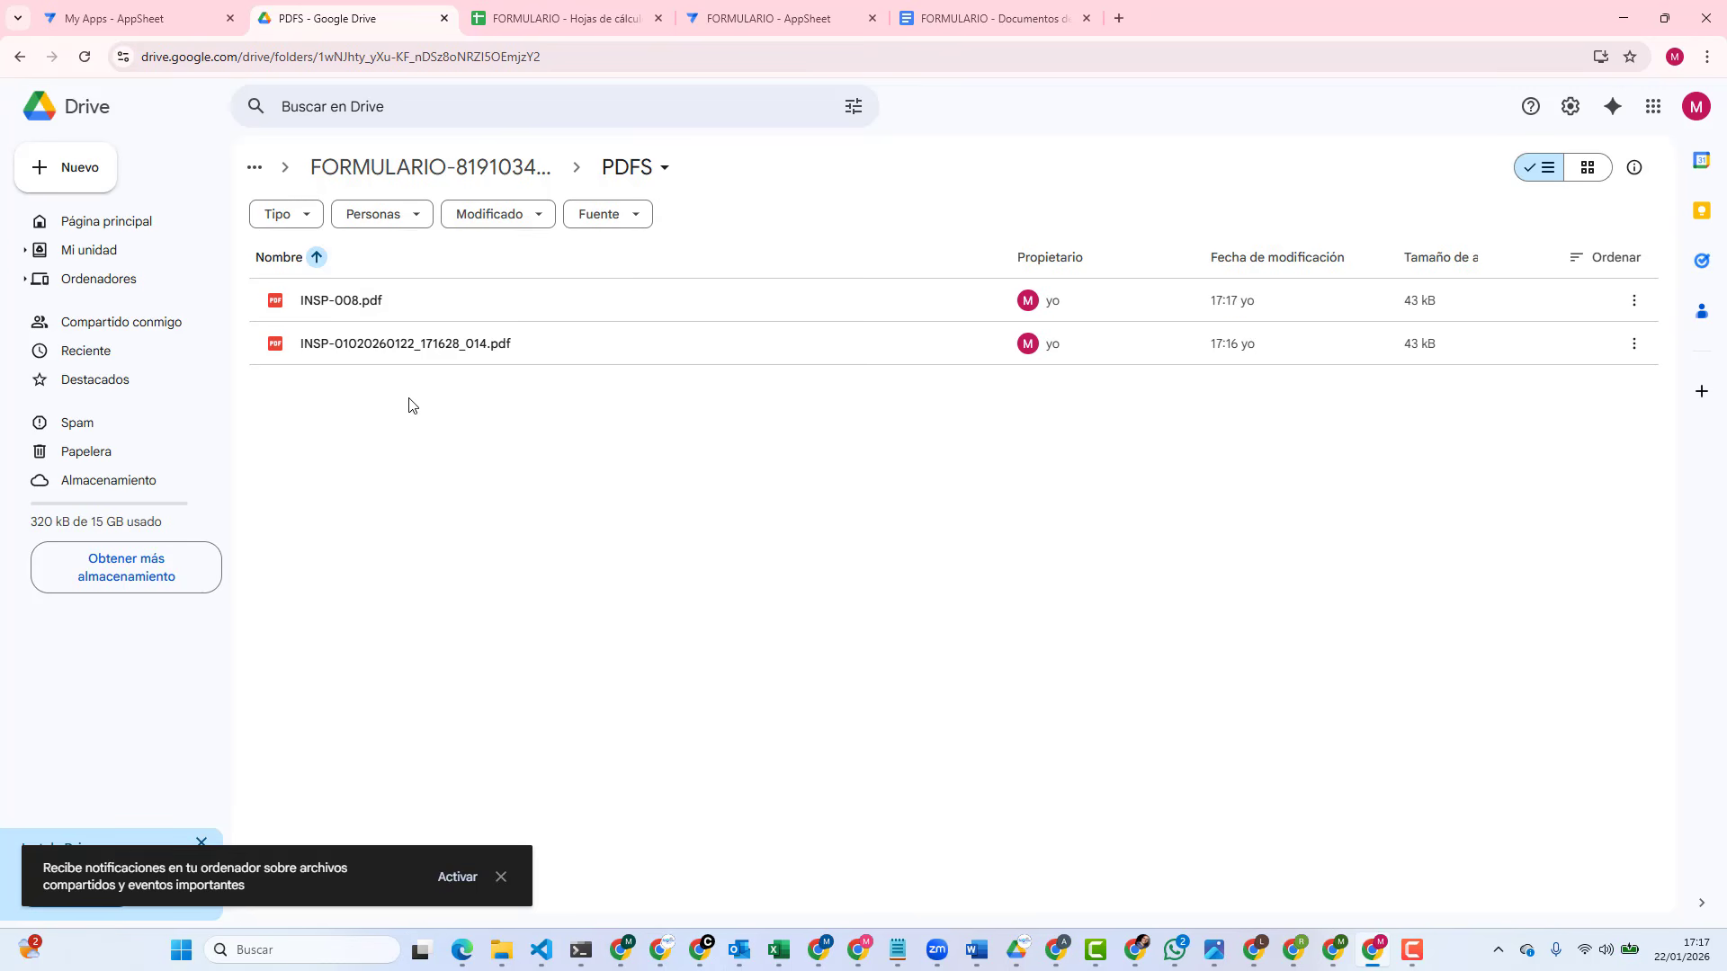
mouse_move(331, 304)
double_click(378, 302)
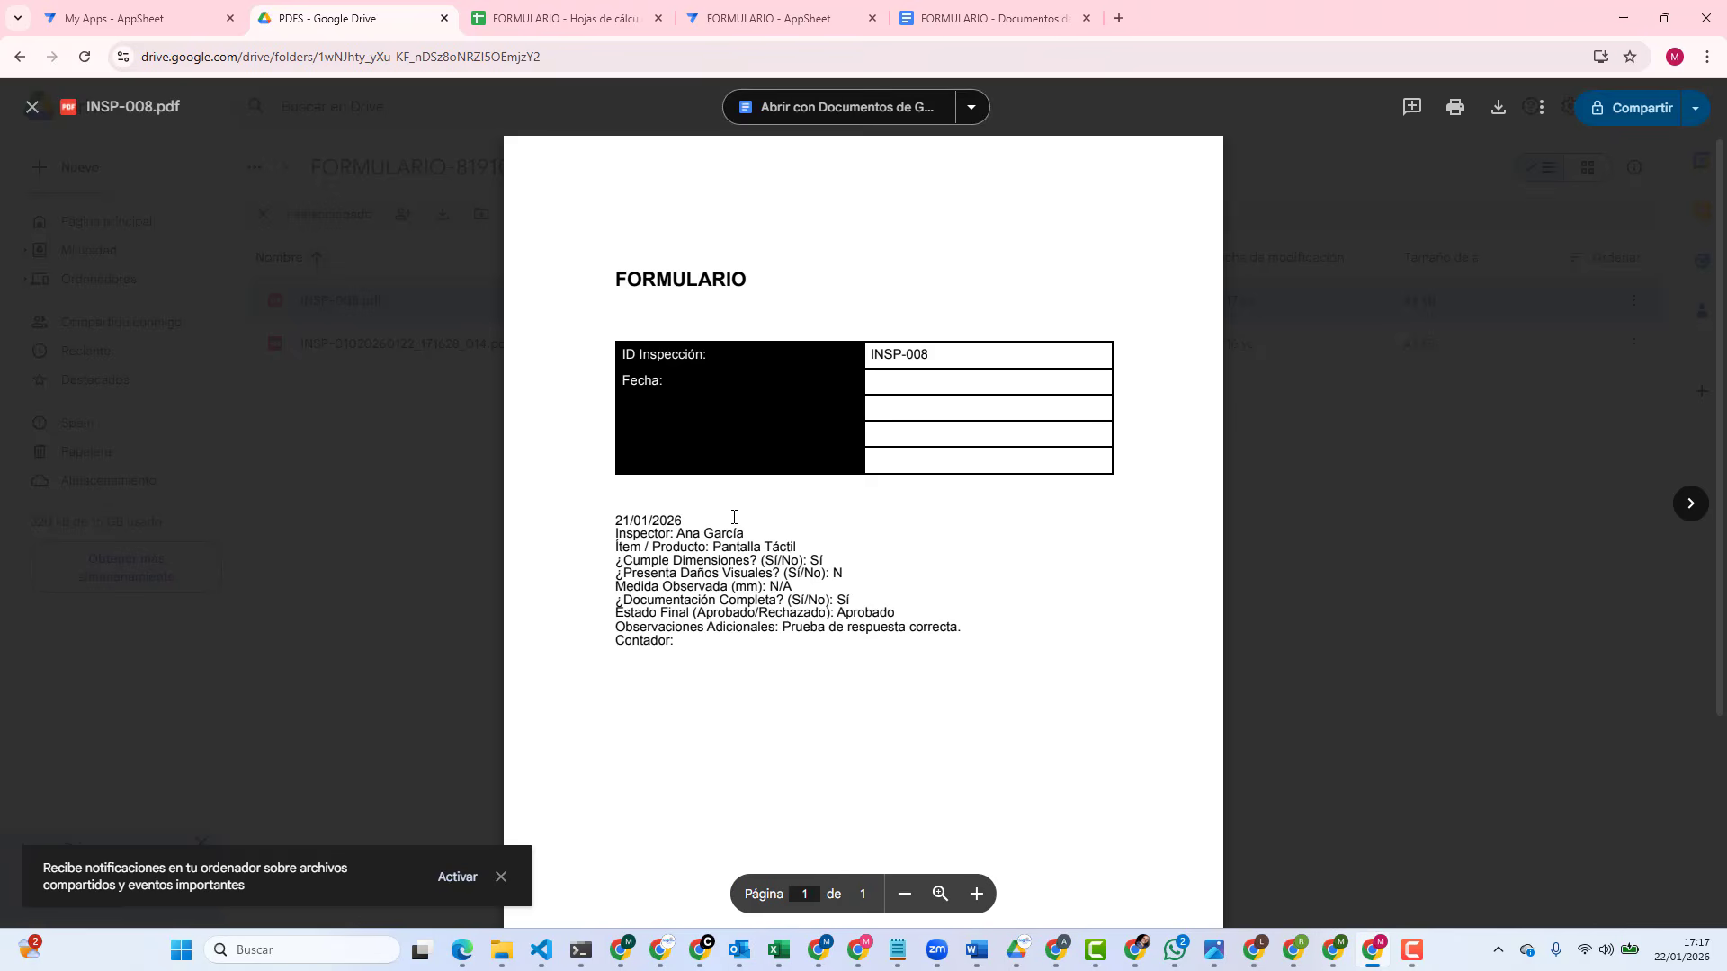
Step: Switch to the Google Docs template, move the <<[Fecha]>> placeholder into the table cell beside Fecha: and delete the leftover blank line
left_click(989, 18)
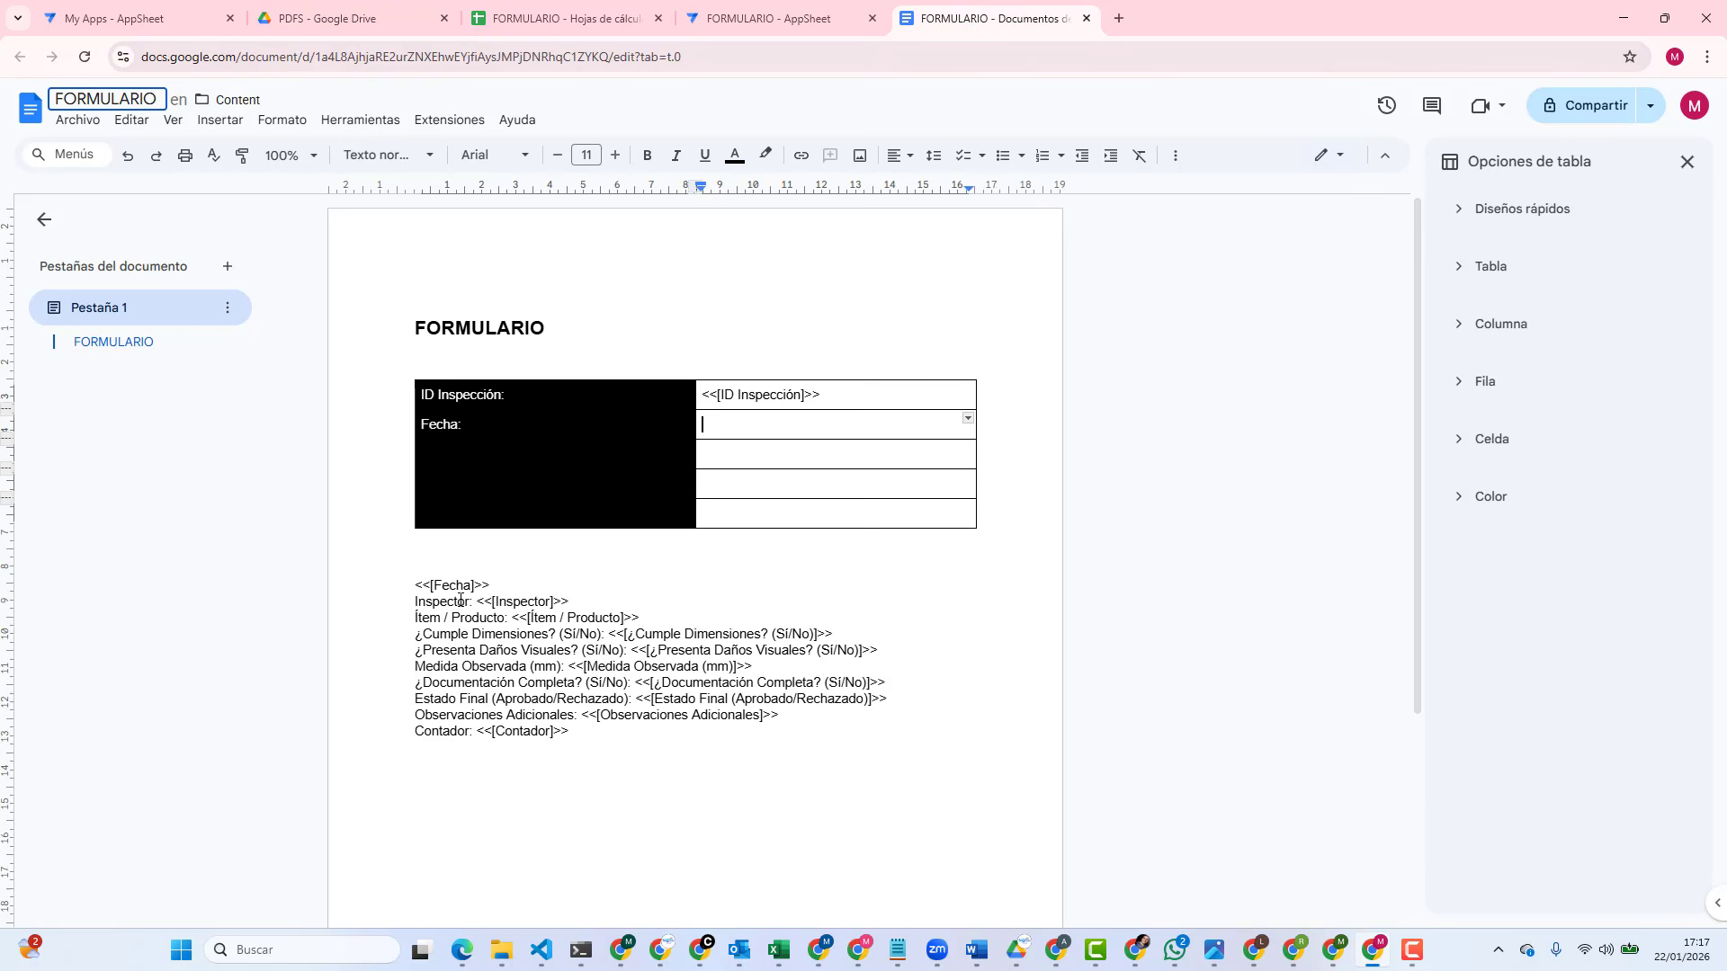
left_click_drag(497, 588, 416, 585)
right_click(417, 585)
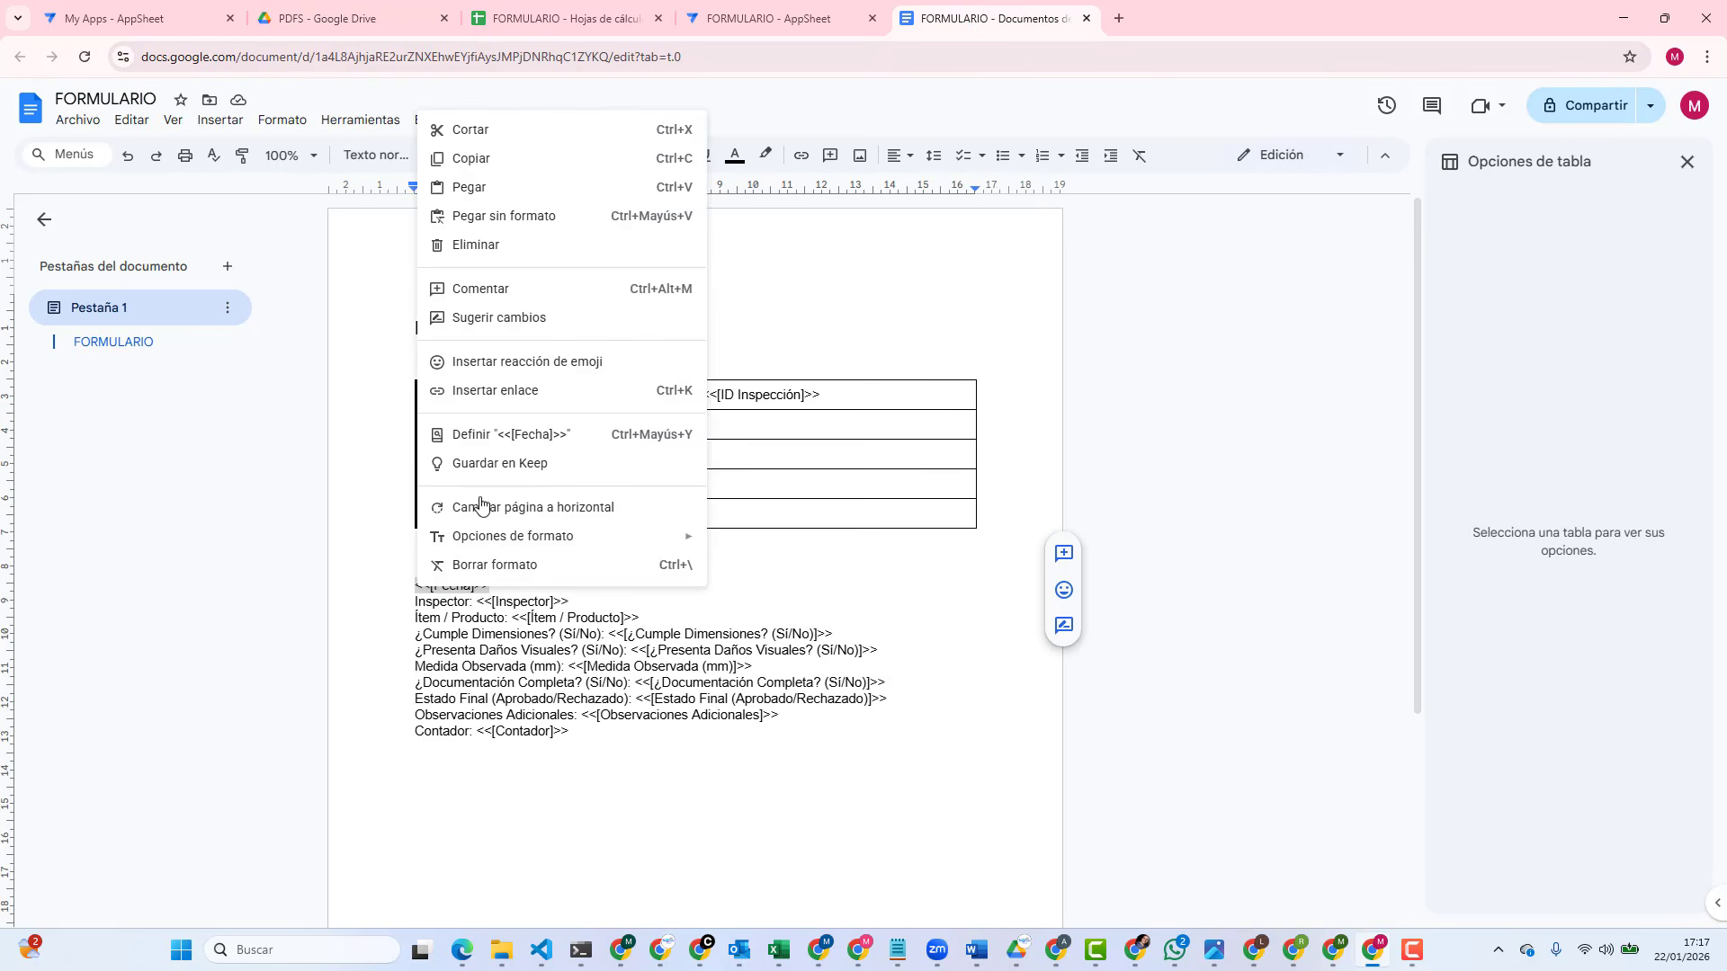
left_click(472, 133)
left_click(775, 420)
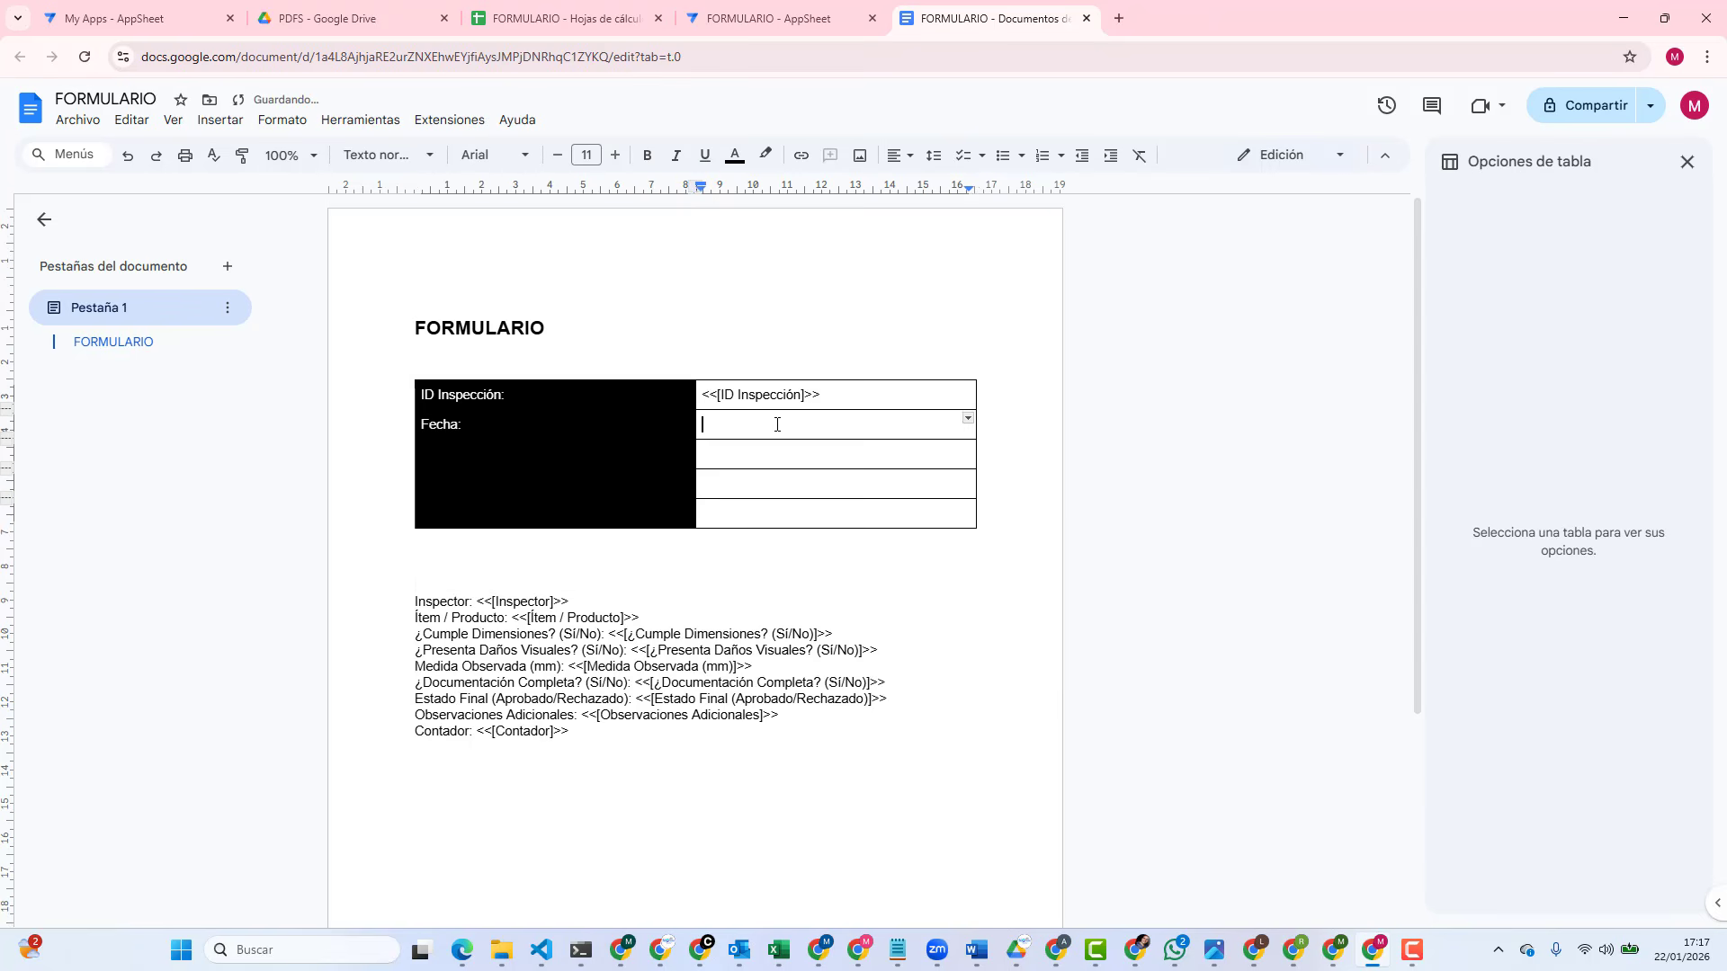
right_click(775, 423)
left_click(825, 267)
left_click(498, 576)
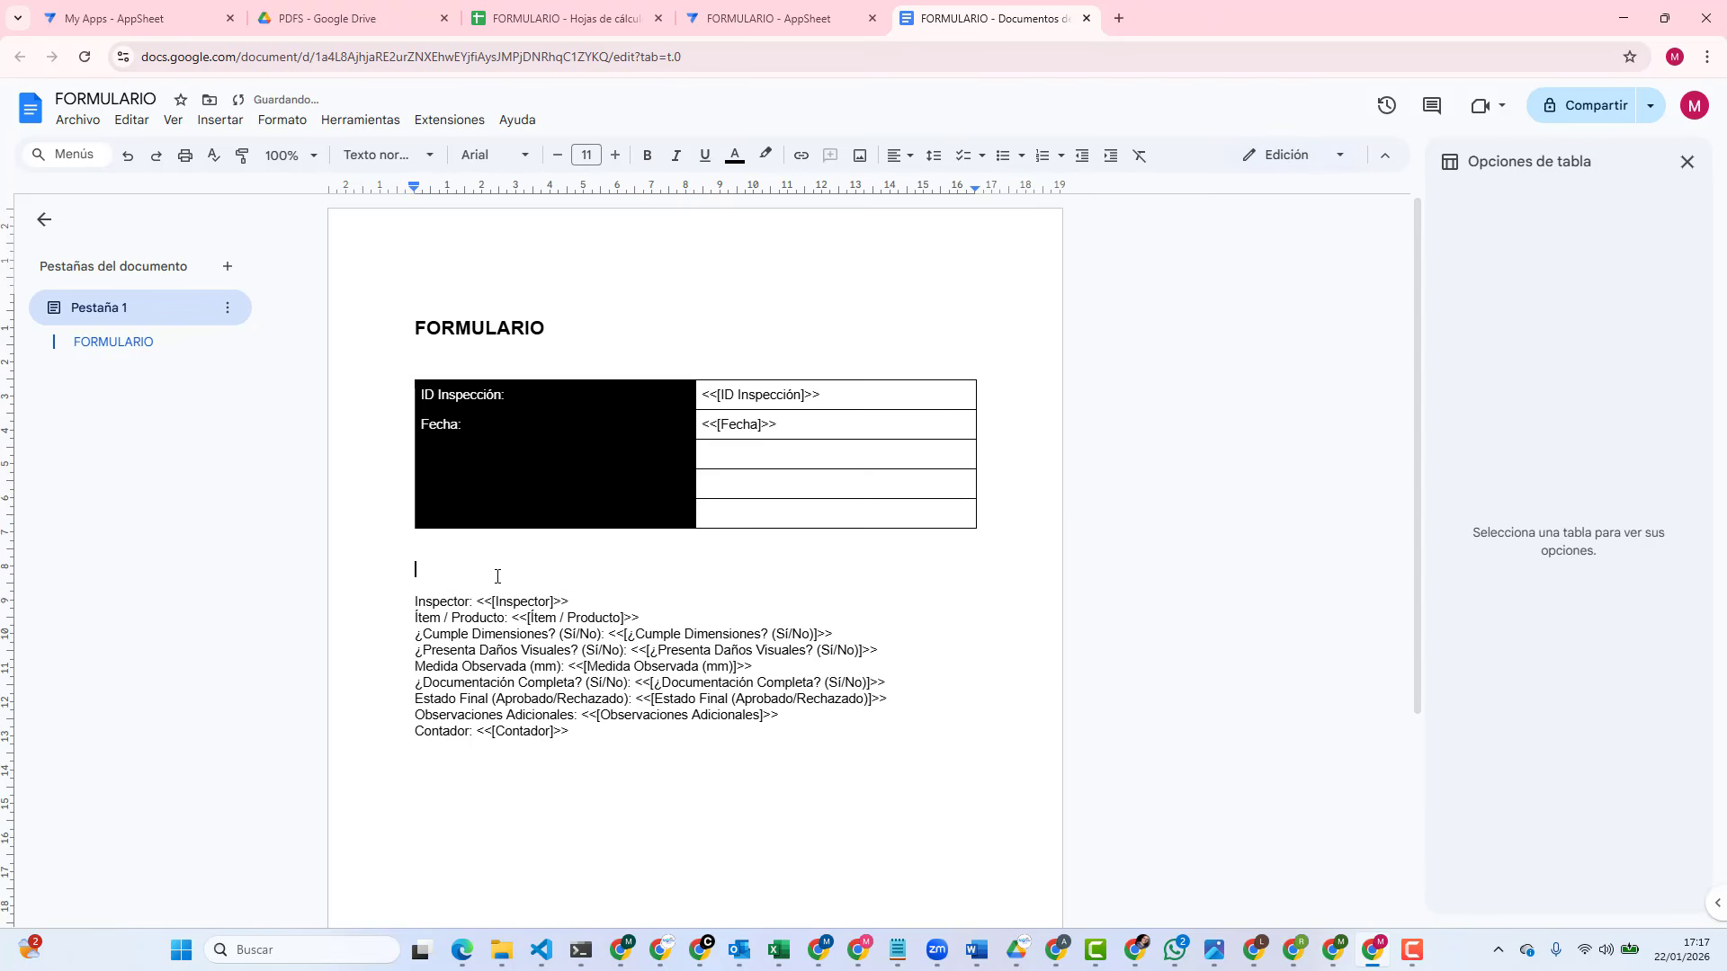
key("Delete")
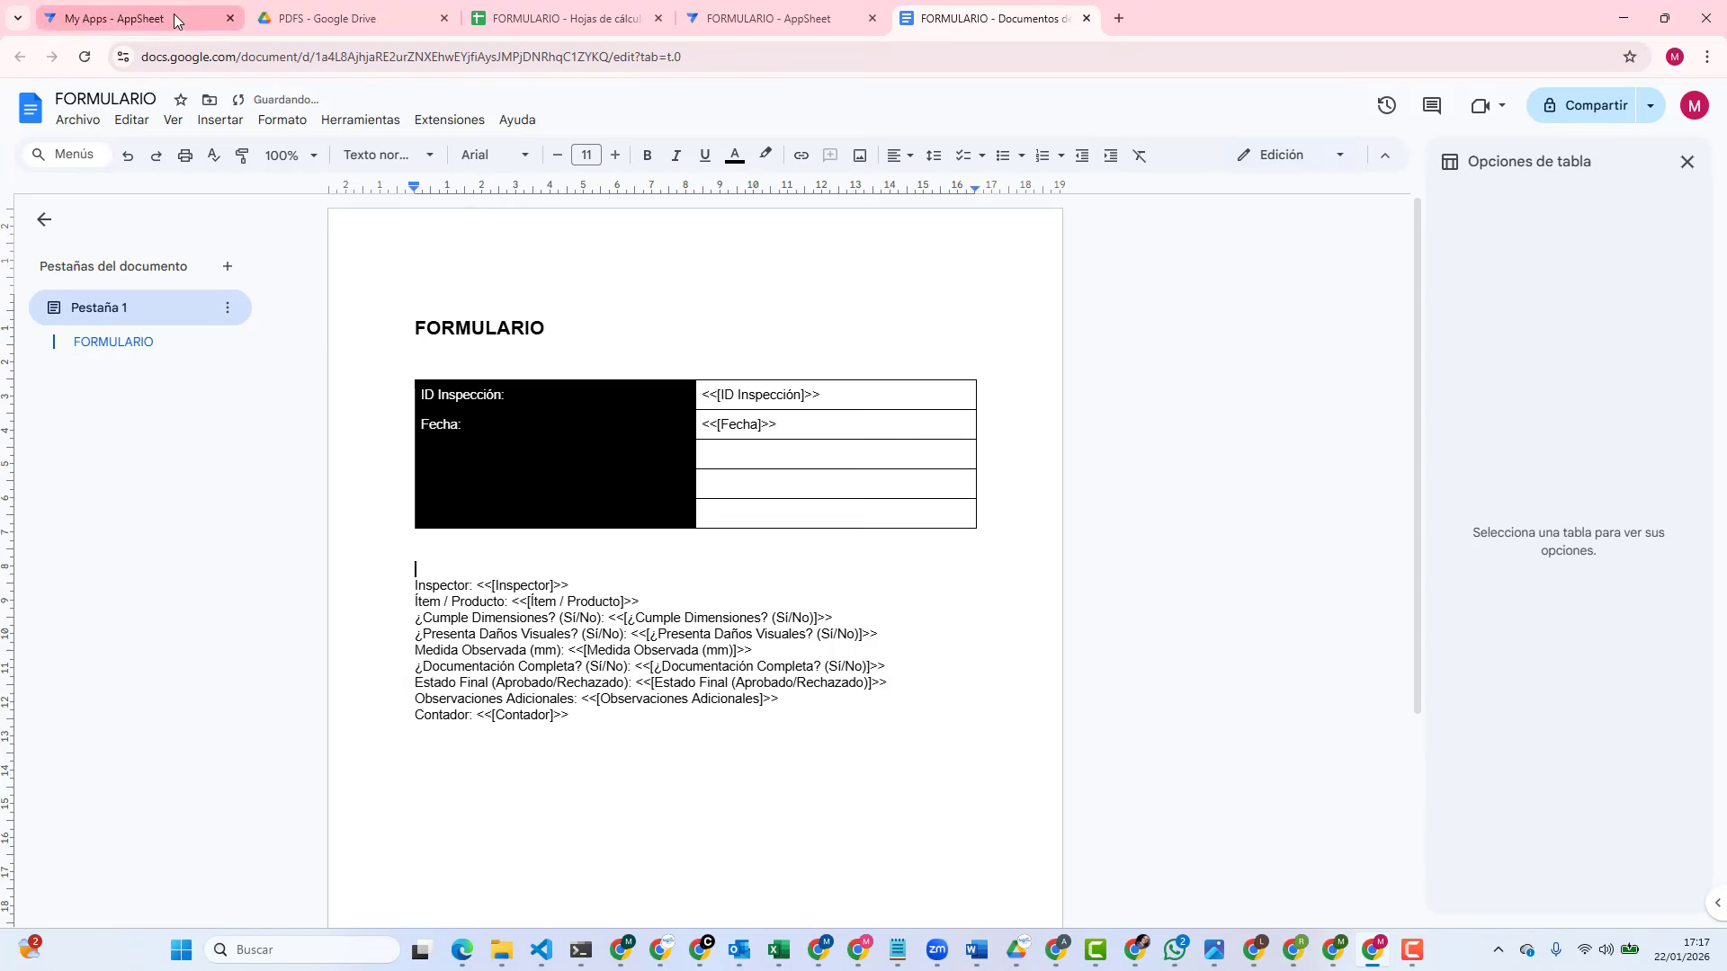
Step: Switch to AppSheet to view the record list and return to the INSP-008.pdf preview in Google Drive
left_click(775, 18)
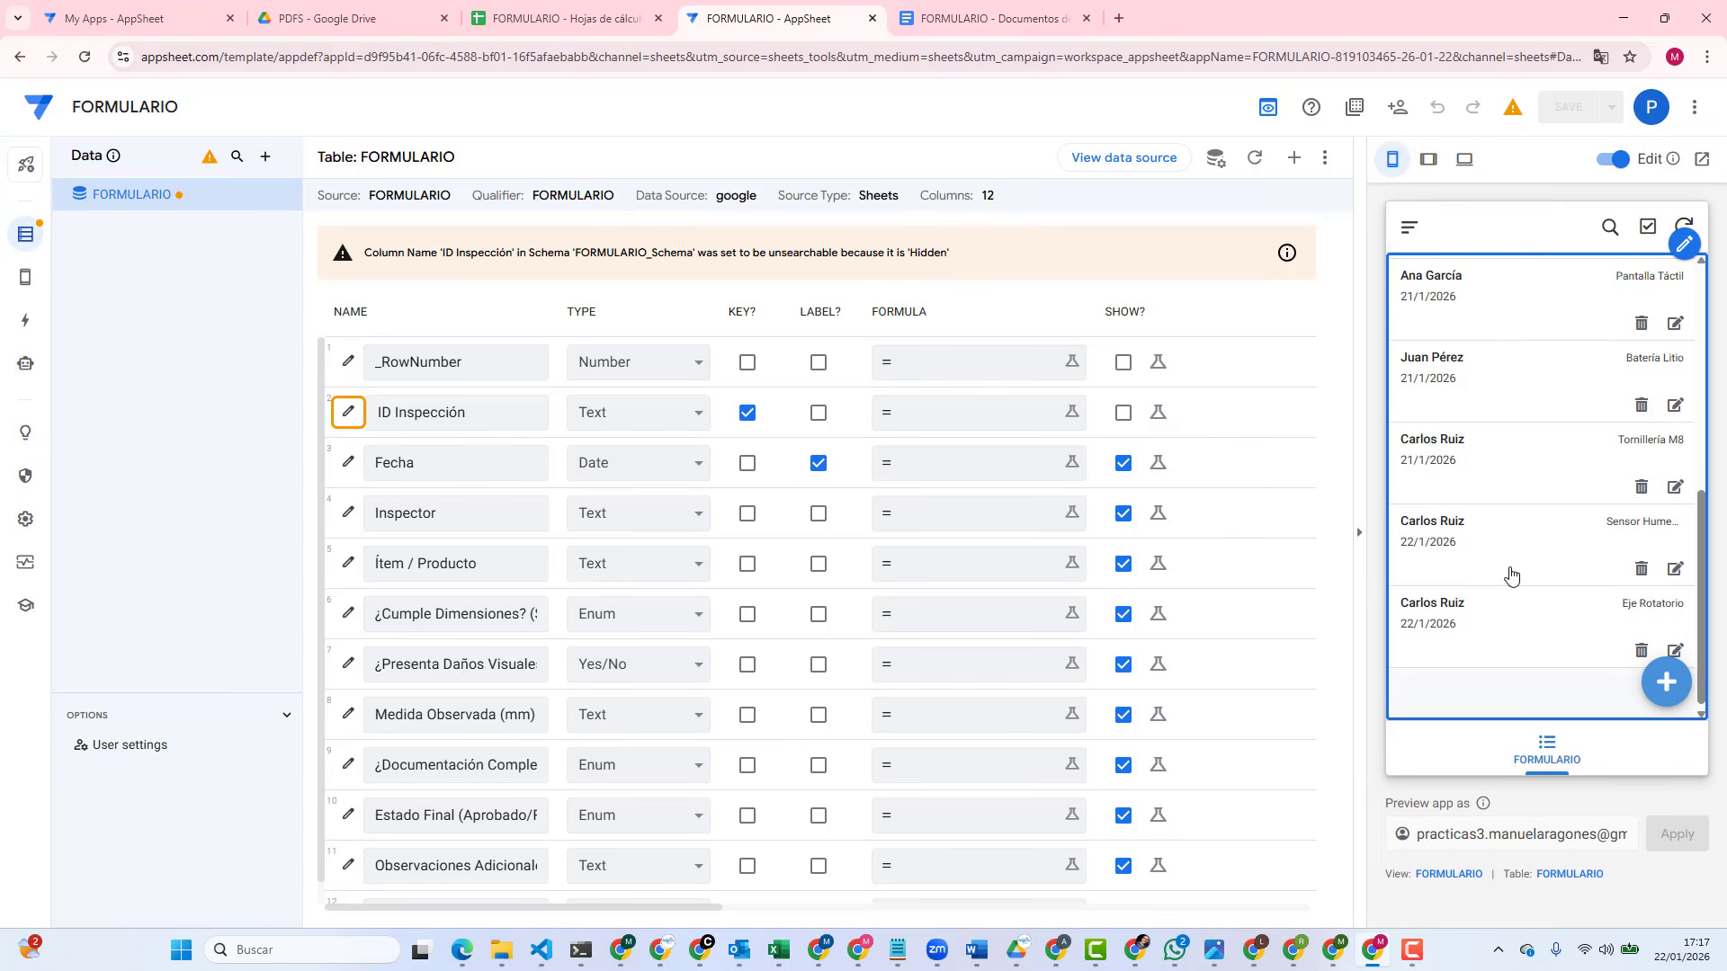
left_click(318, 18)
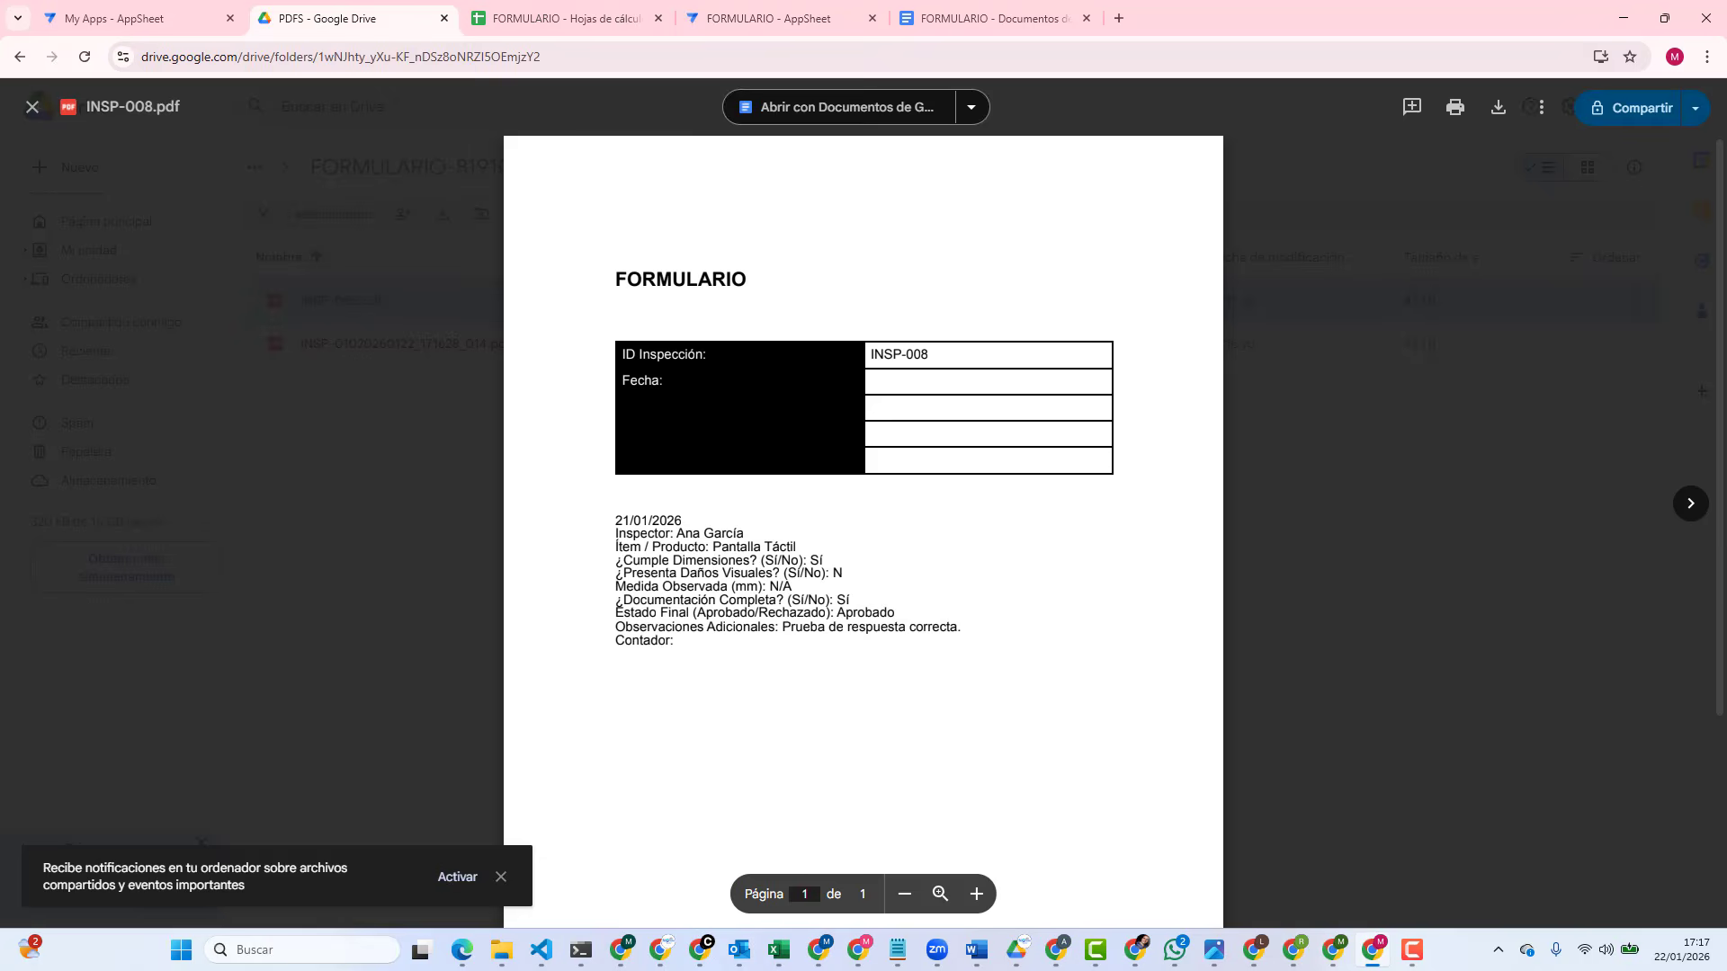
Step: Close the PDF preview, switch to AppSheet and create a new action for the FORMULARIO table named ABRIR PDF
left_click(449, 344)
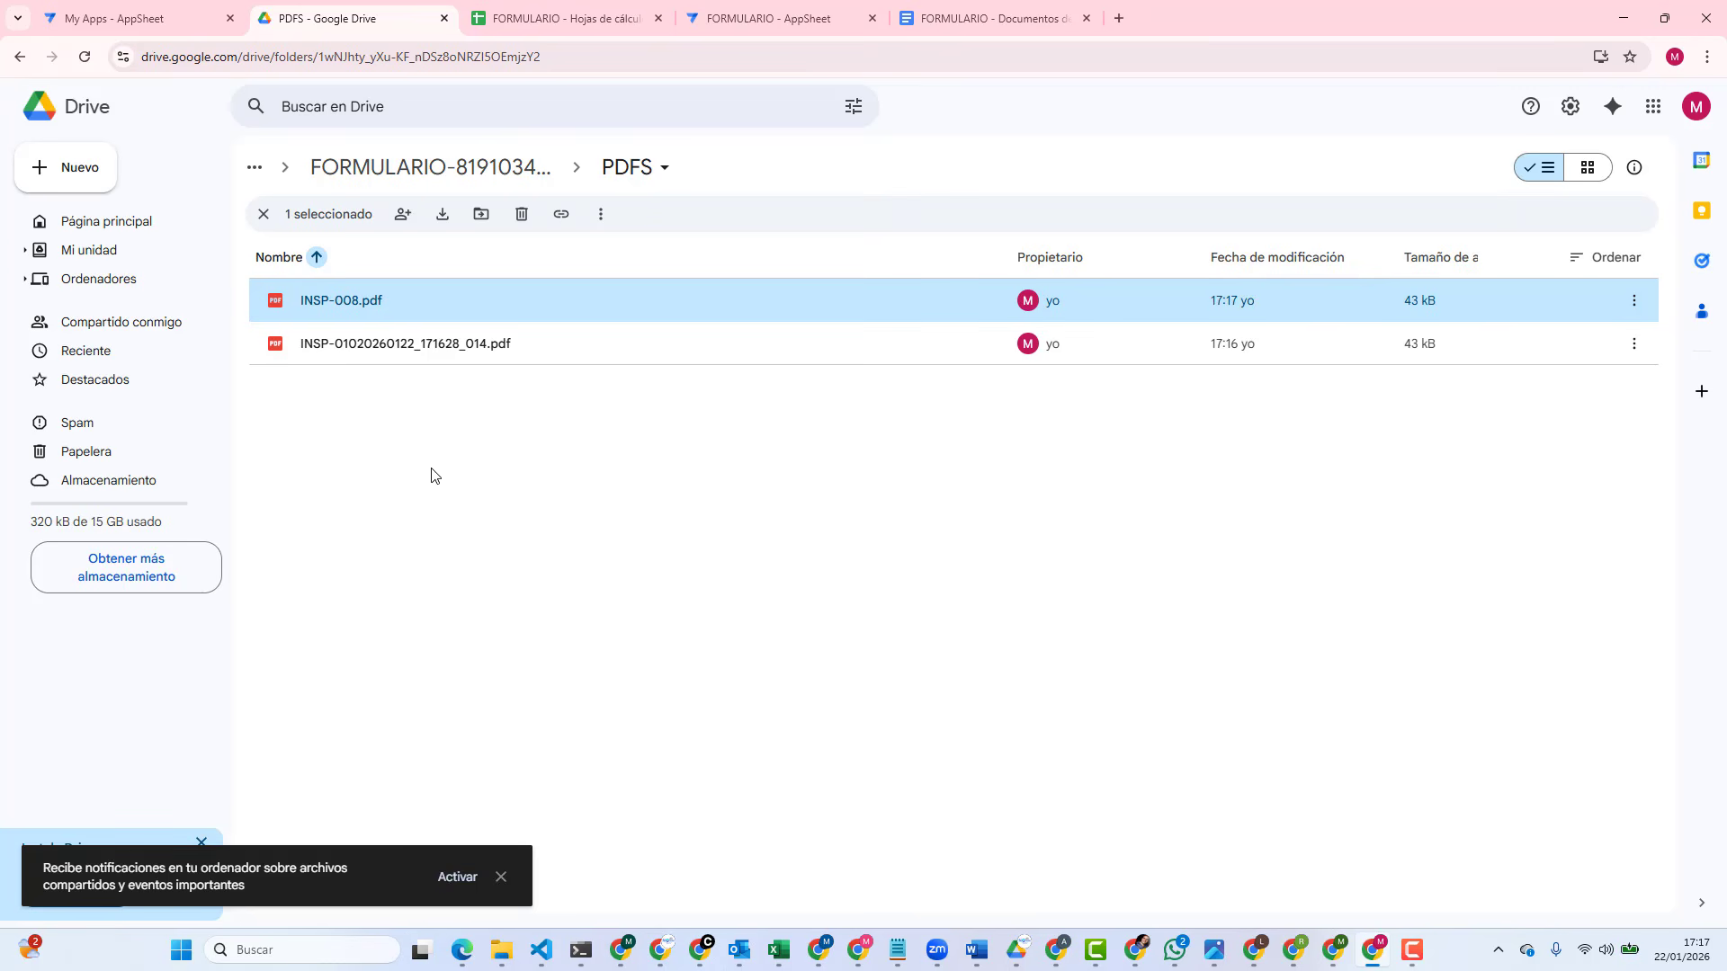
left_click(765, 19)
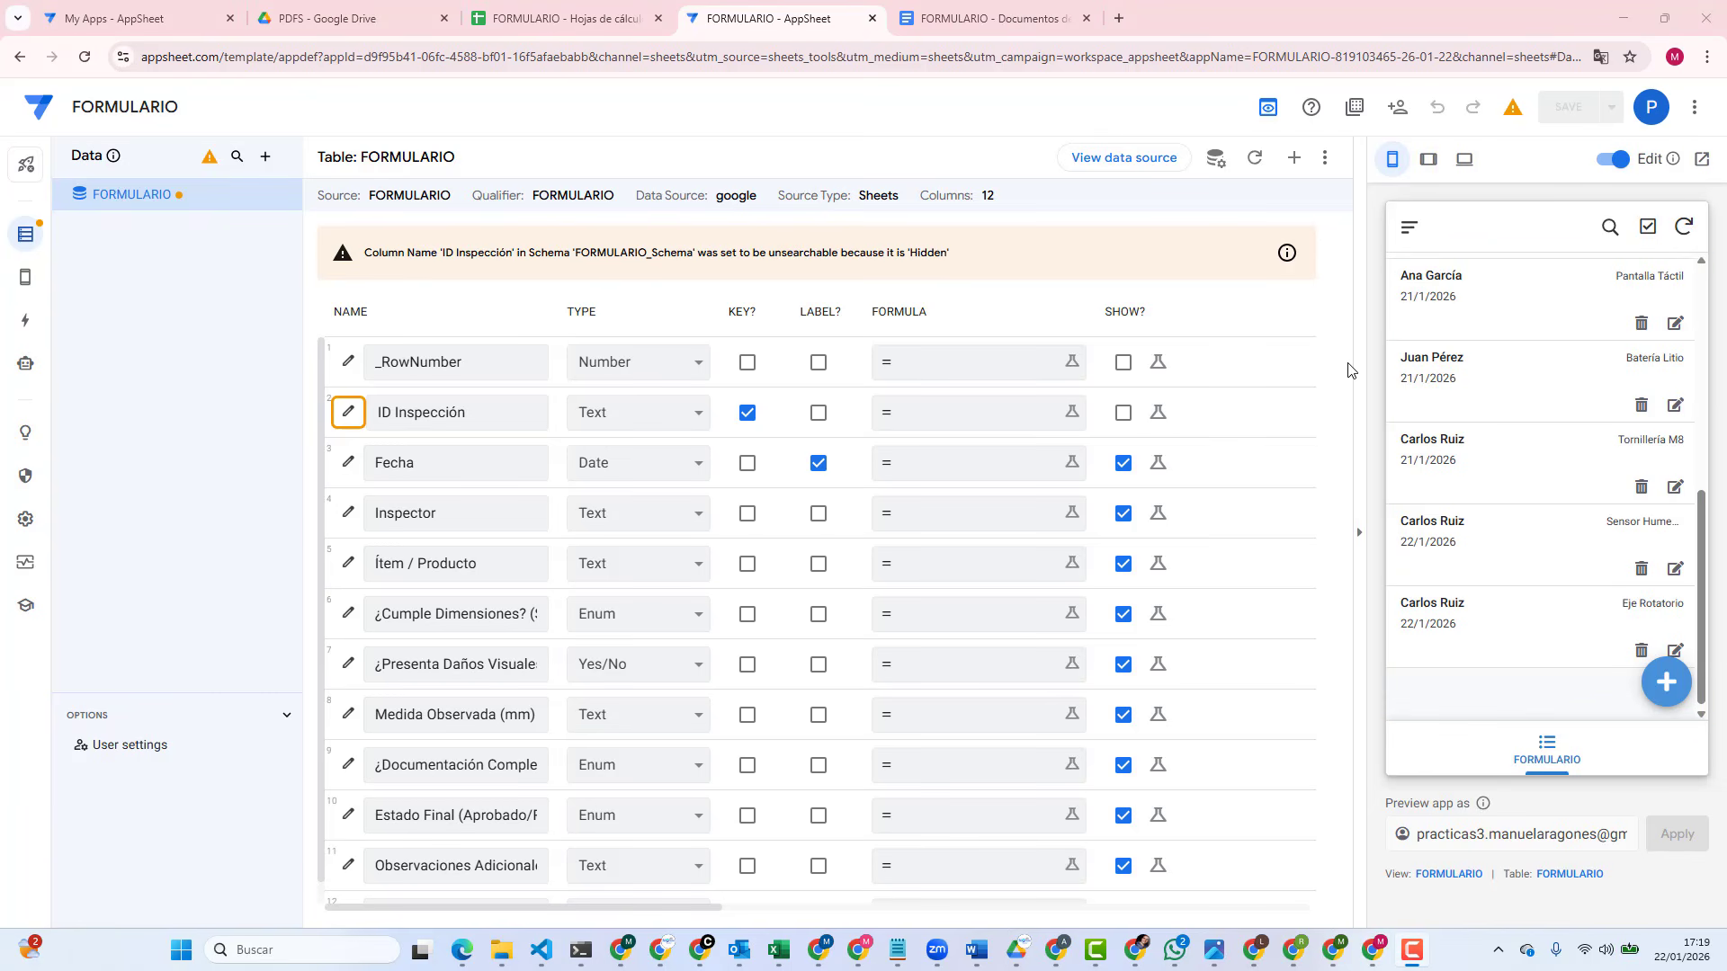
left_click(25, 323)
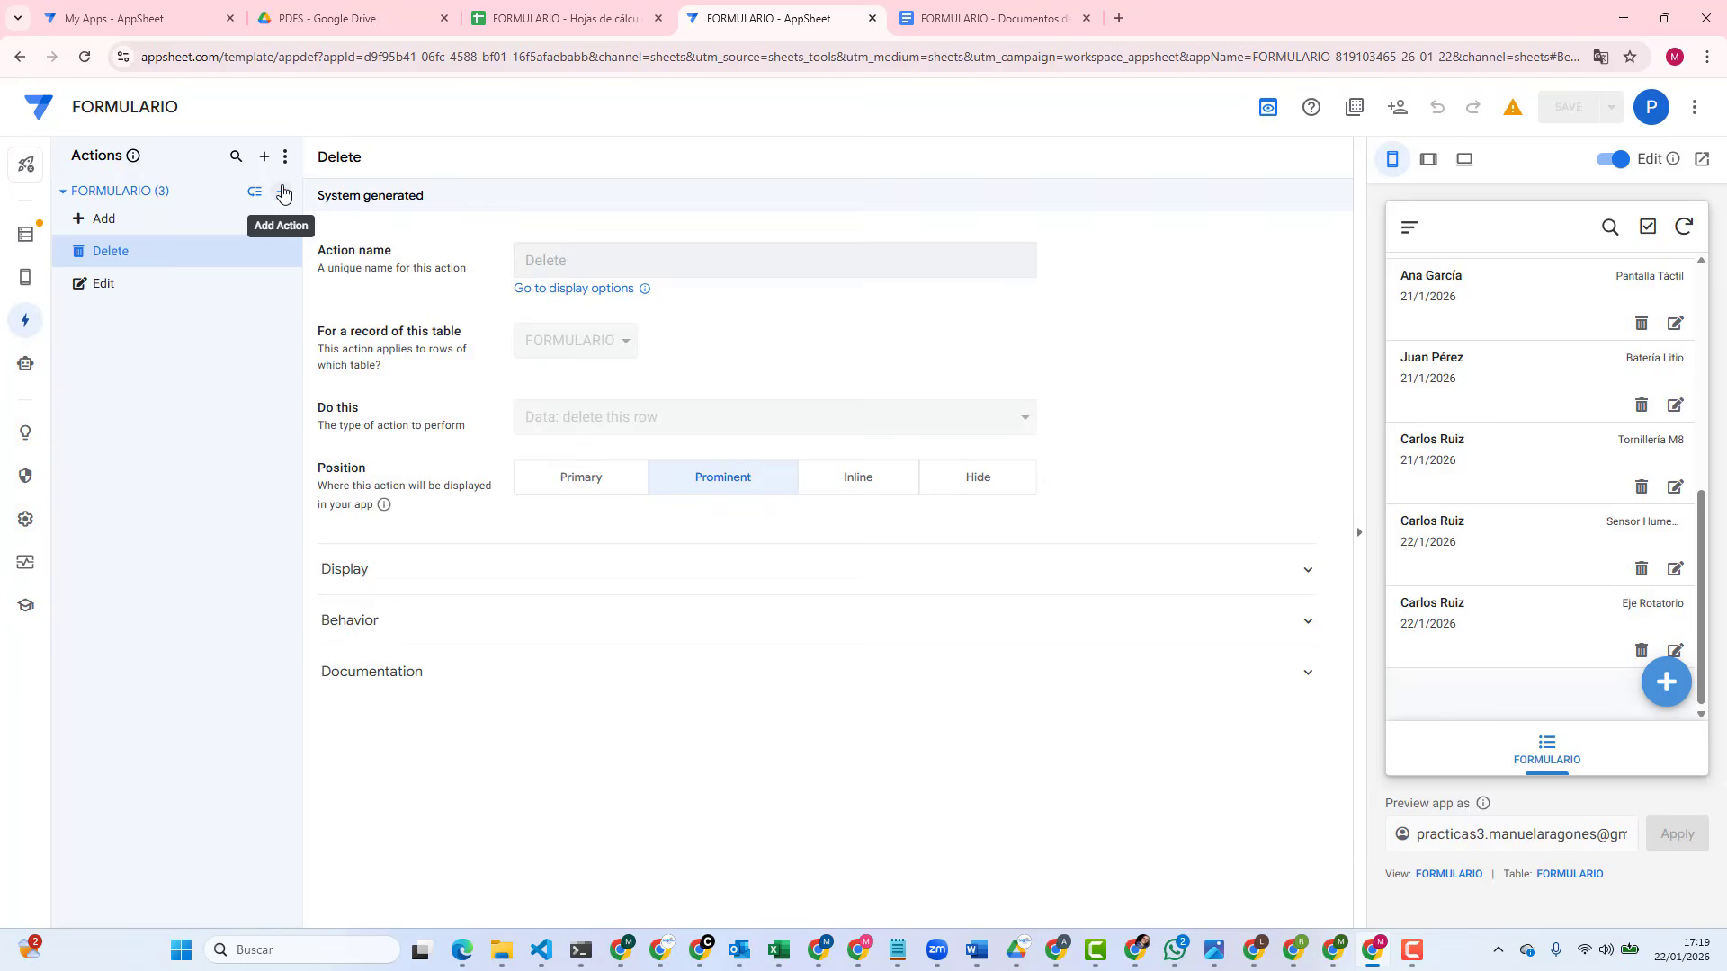
left_click(284, 193)
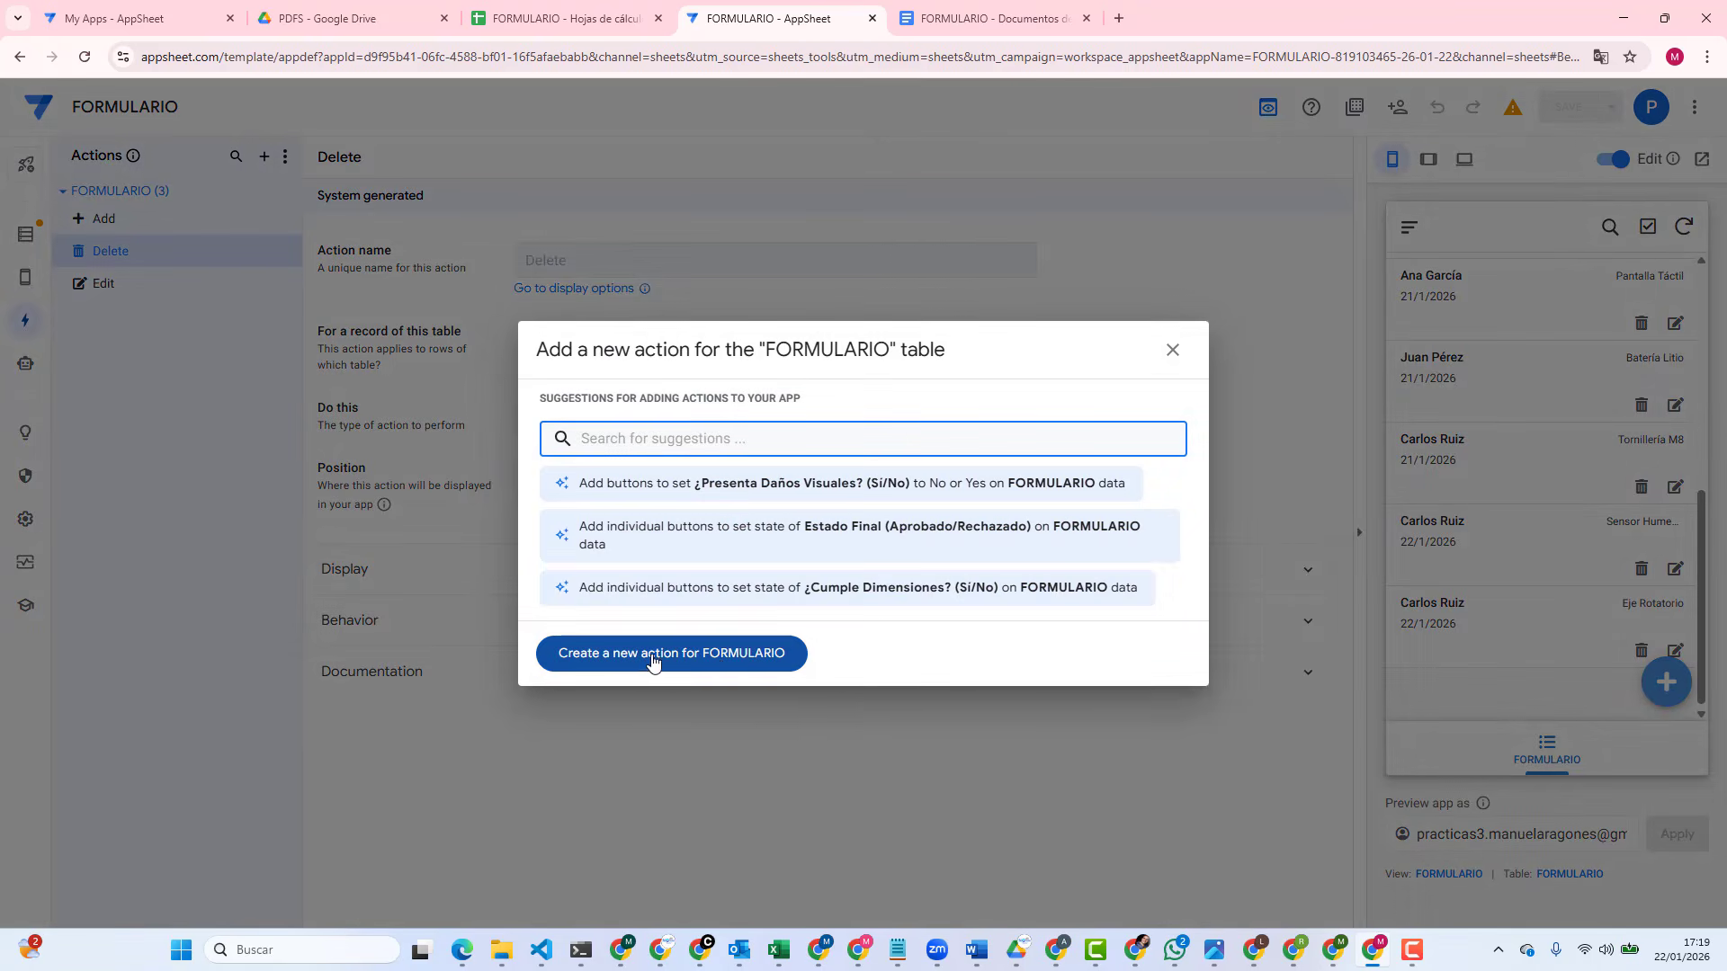
left_click(713, 663)
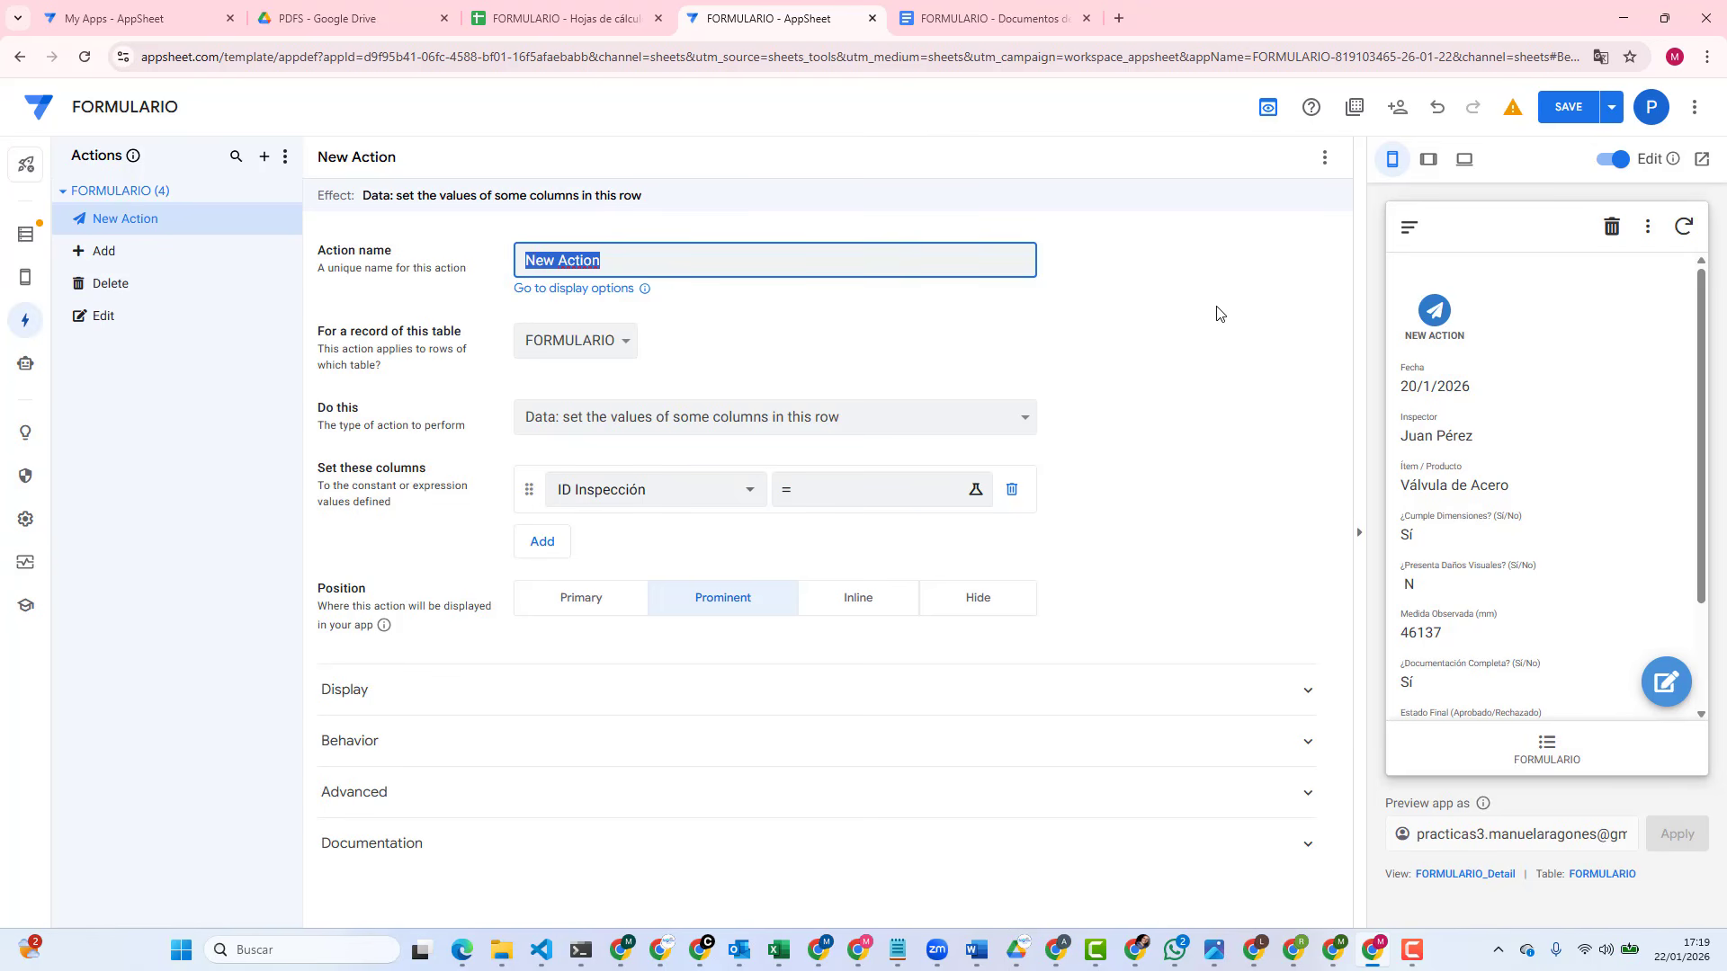
type("ABRIR PDF")
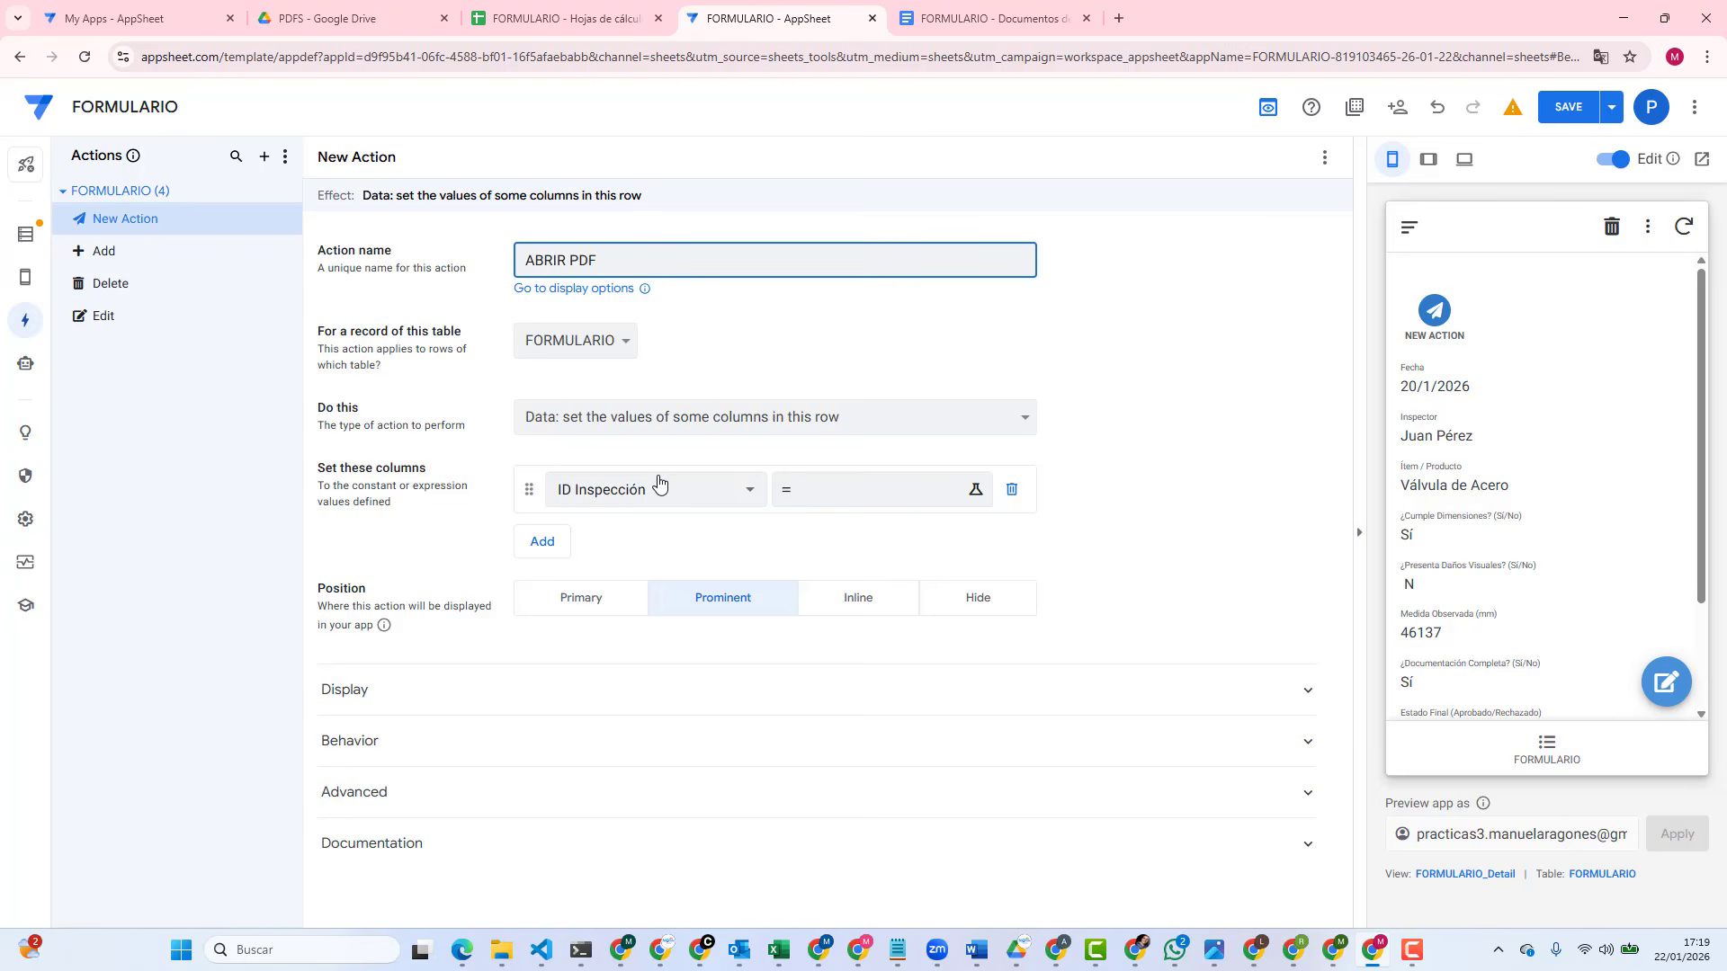
Step: Set the ABRIR PDF action to External: go to a website and paste the copied CONCATENATE gettablefileurl expression as its target
left_click(633, 418)
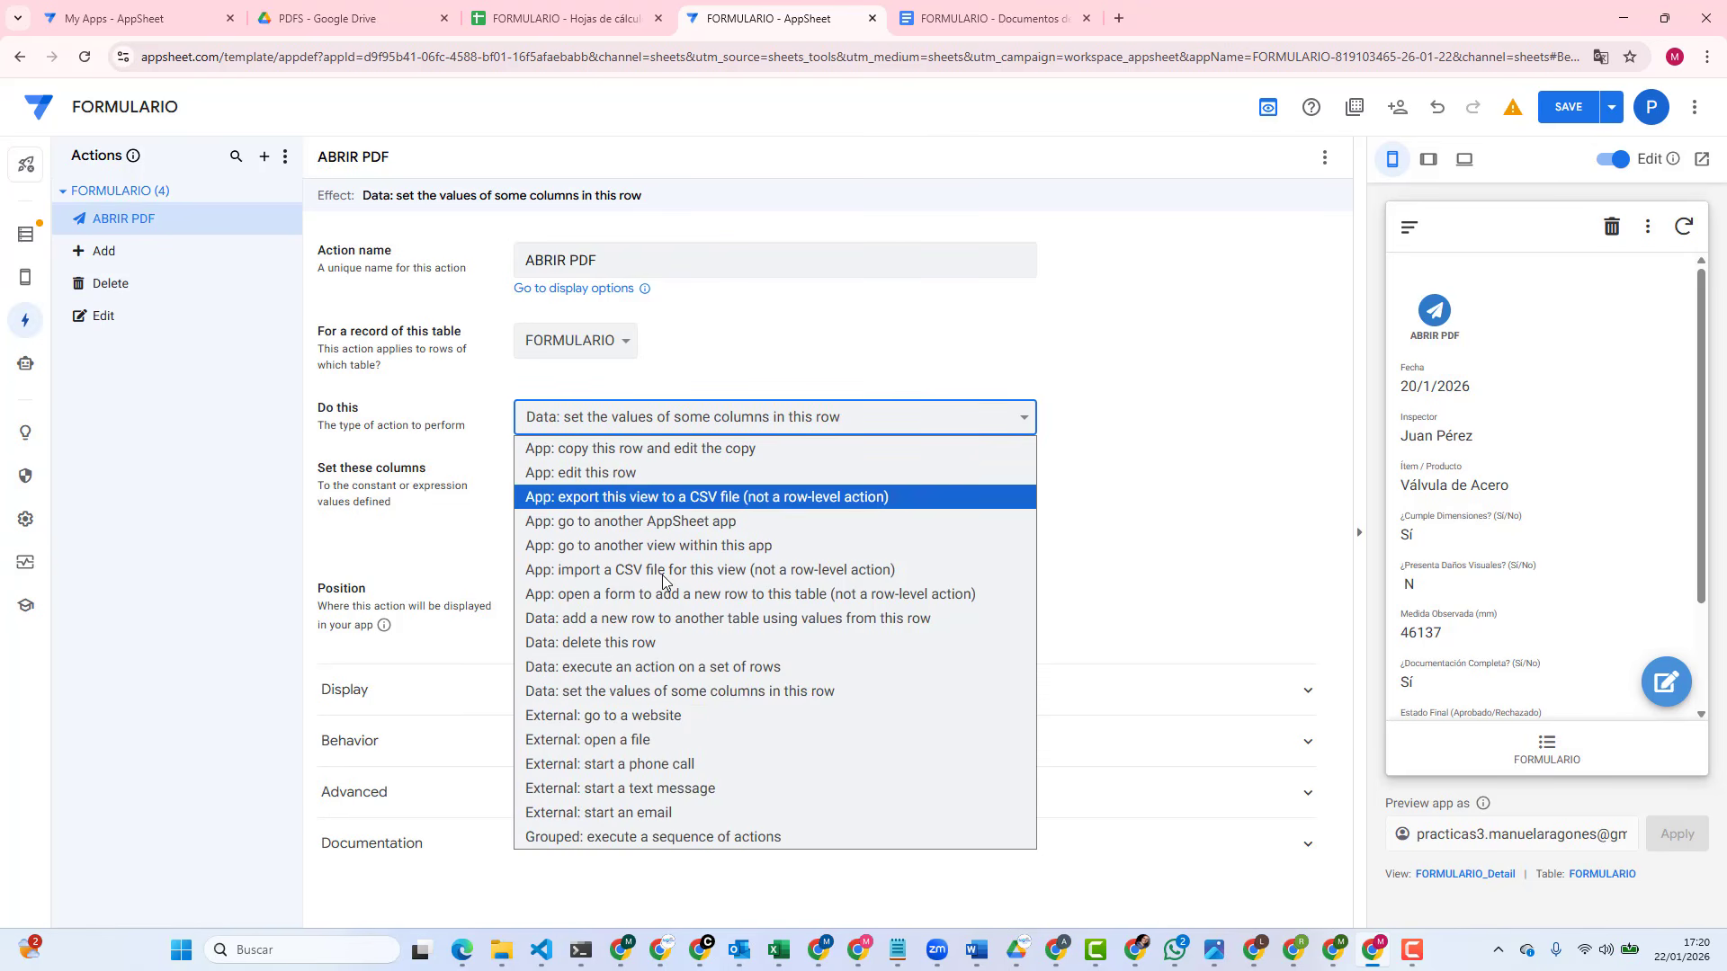
left_click(601, 716)
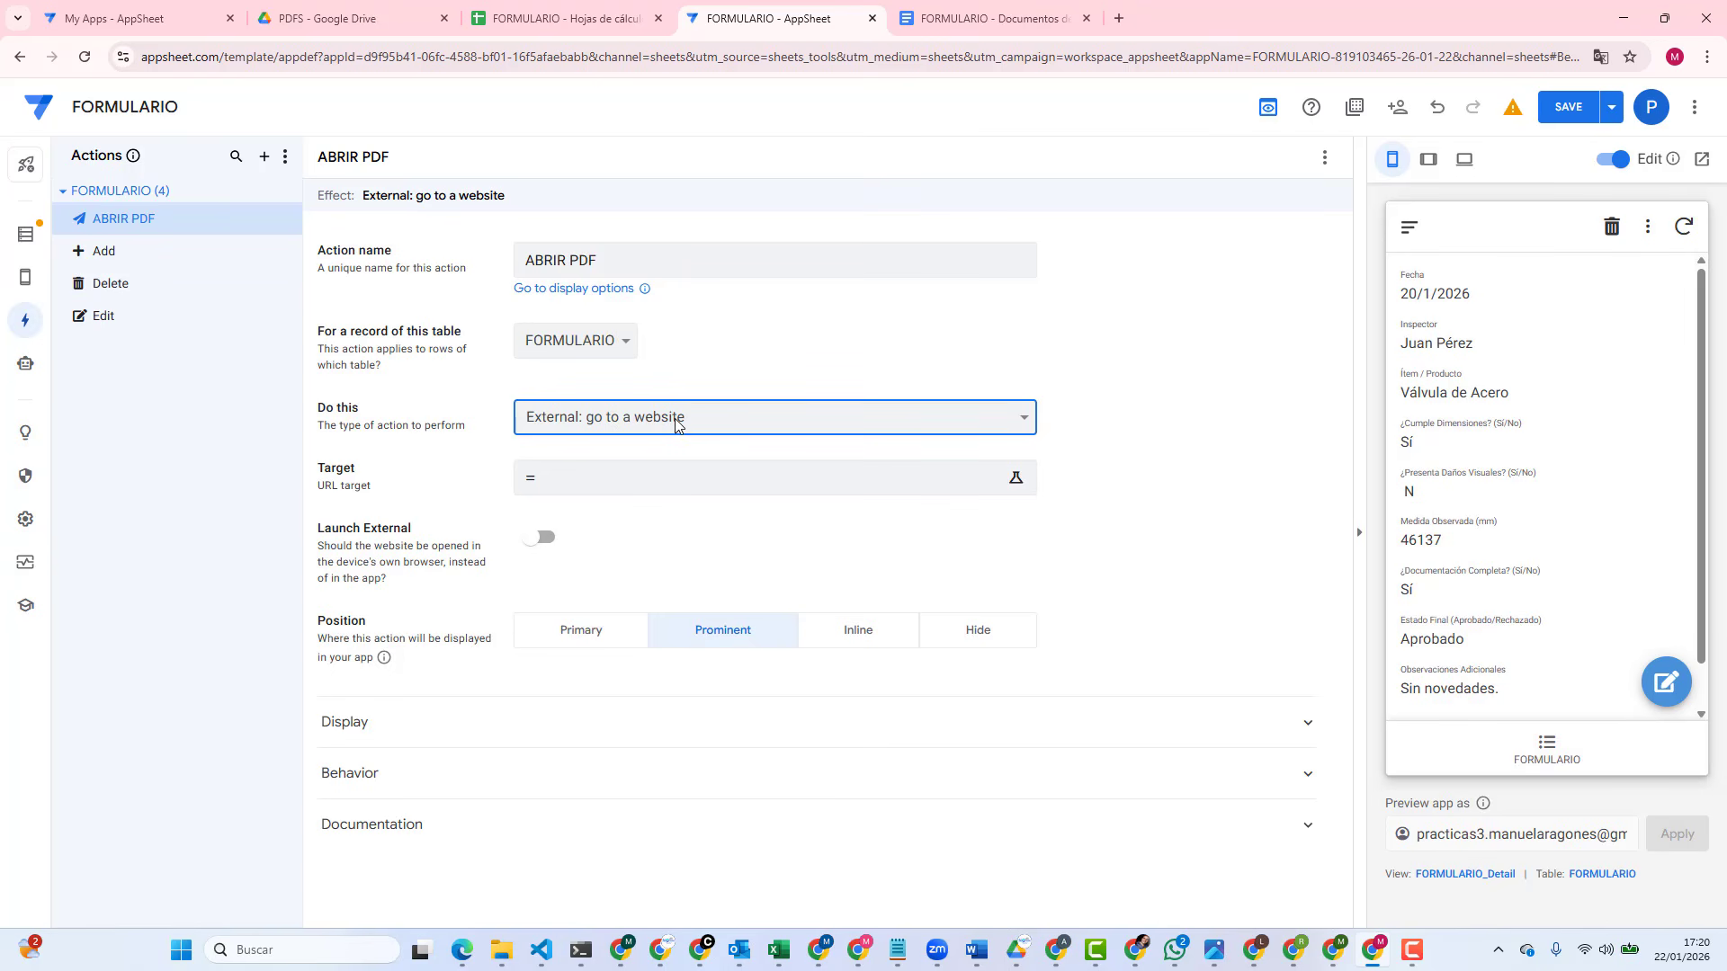
left_click(630, 478)
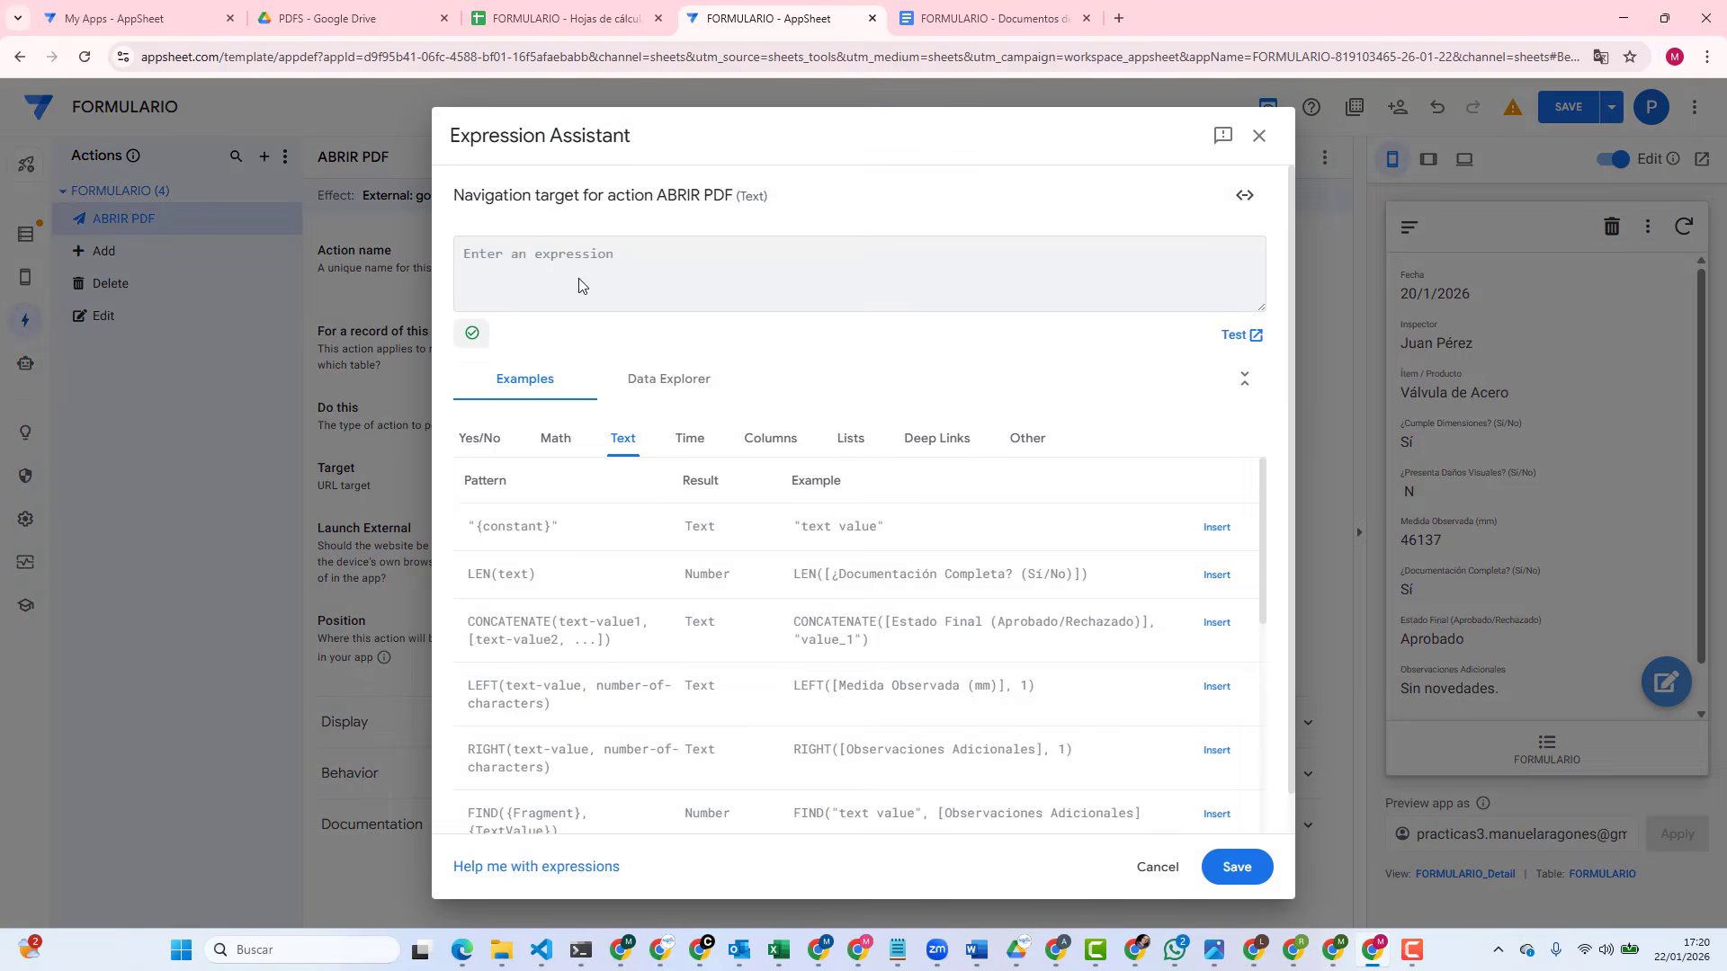
right_click(569, 258)
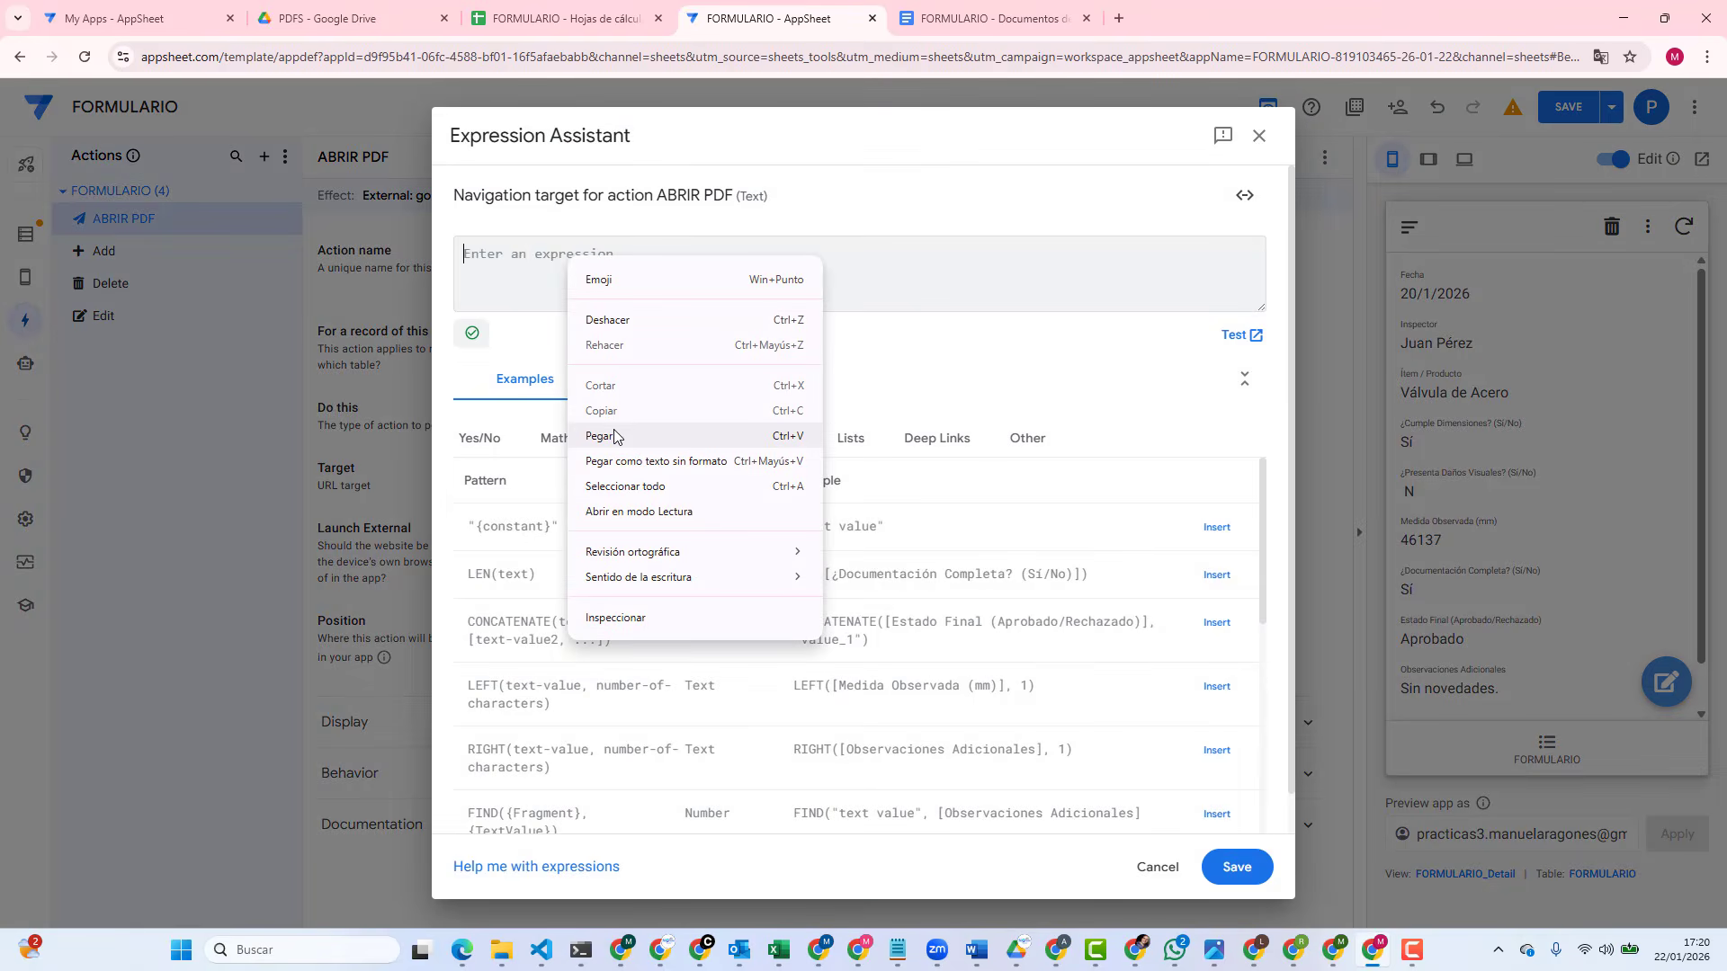
left_click(879, 248)
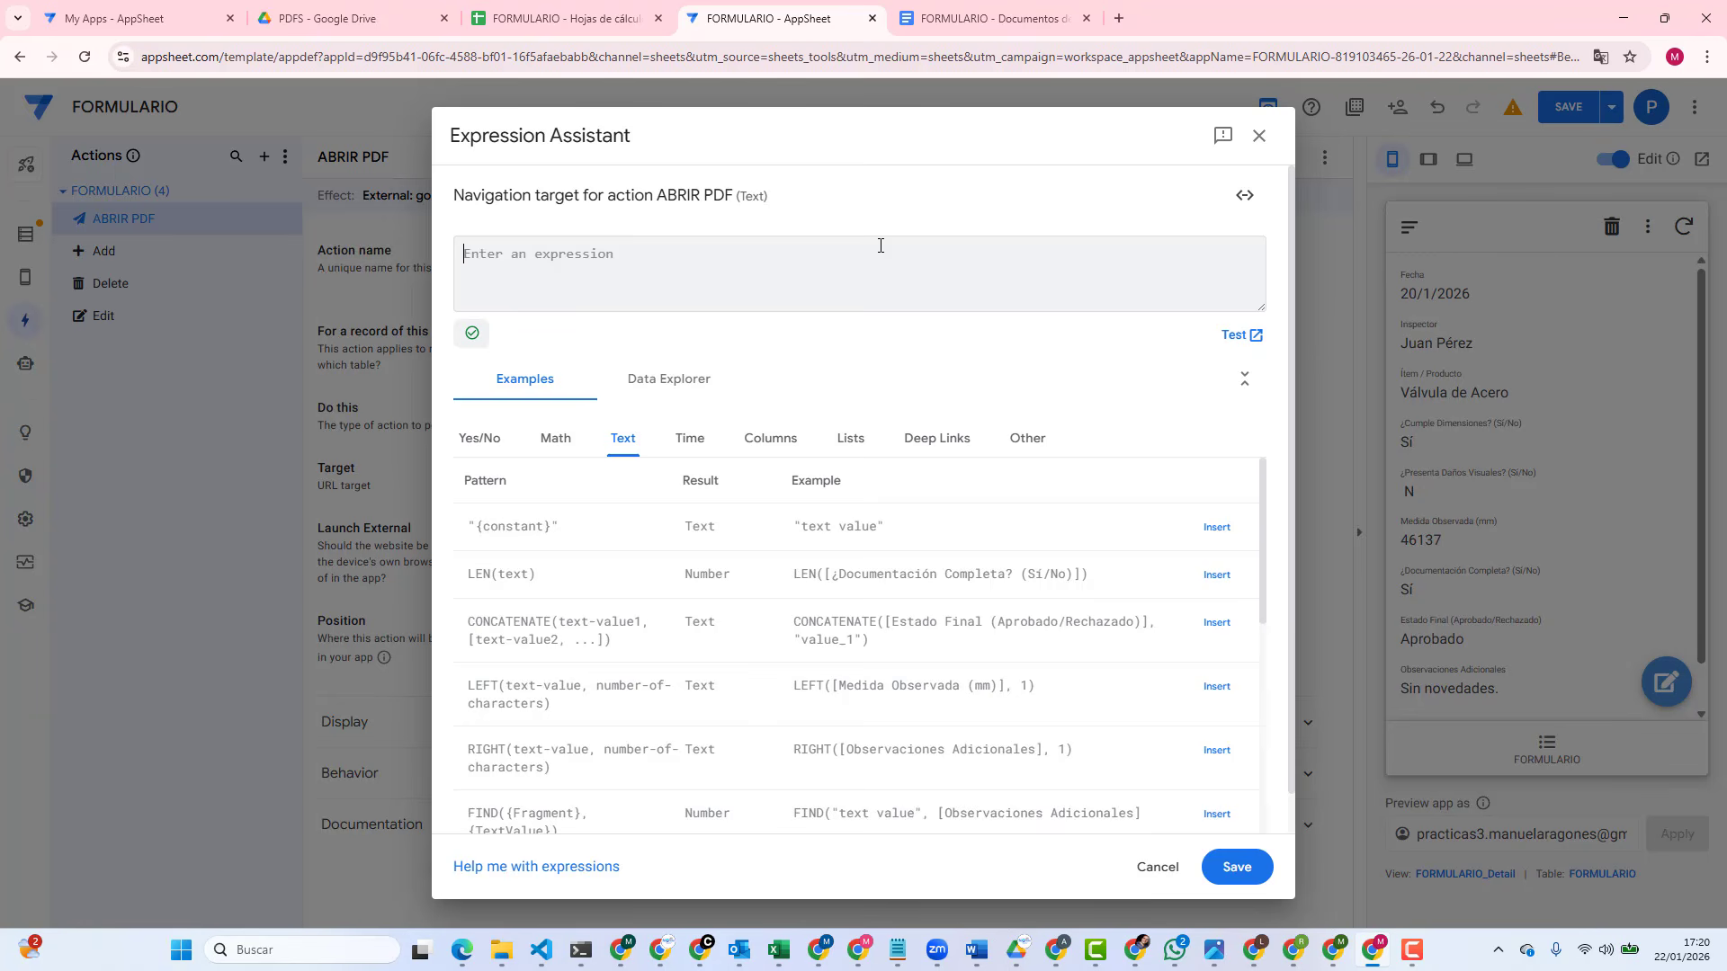
right_click(599, 263)
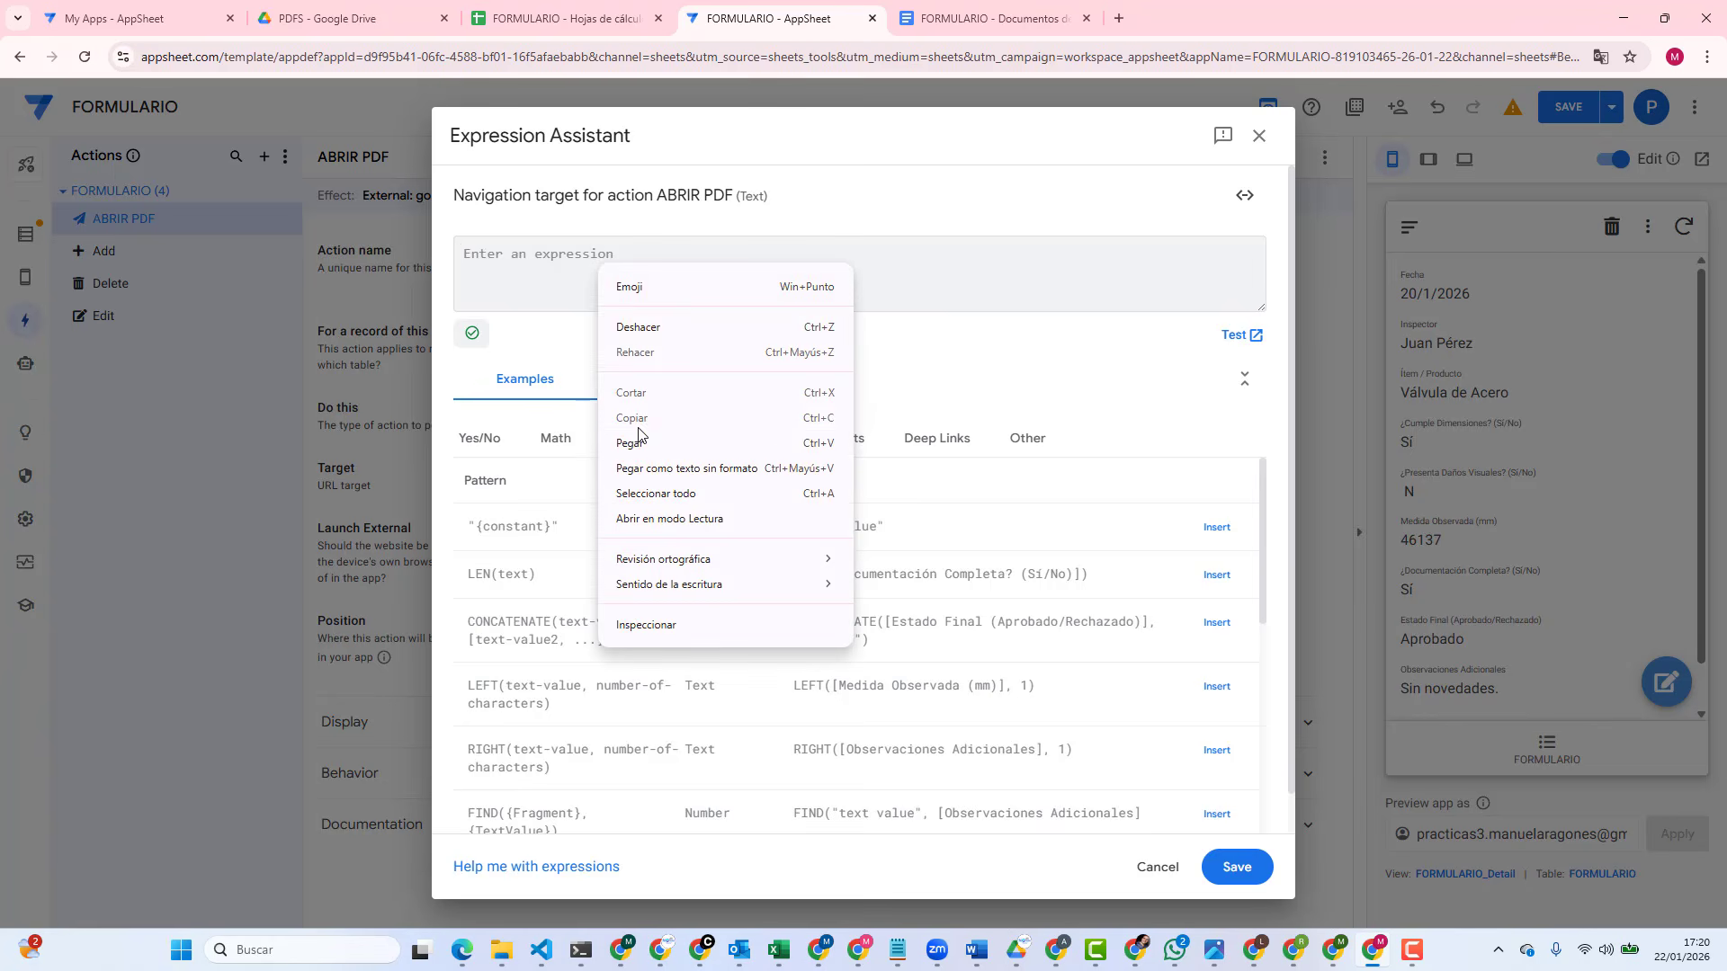
left_click(640, 444)
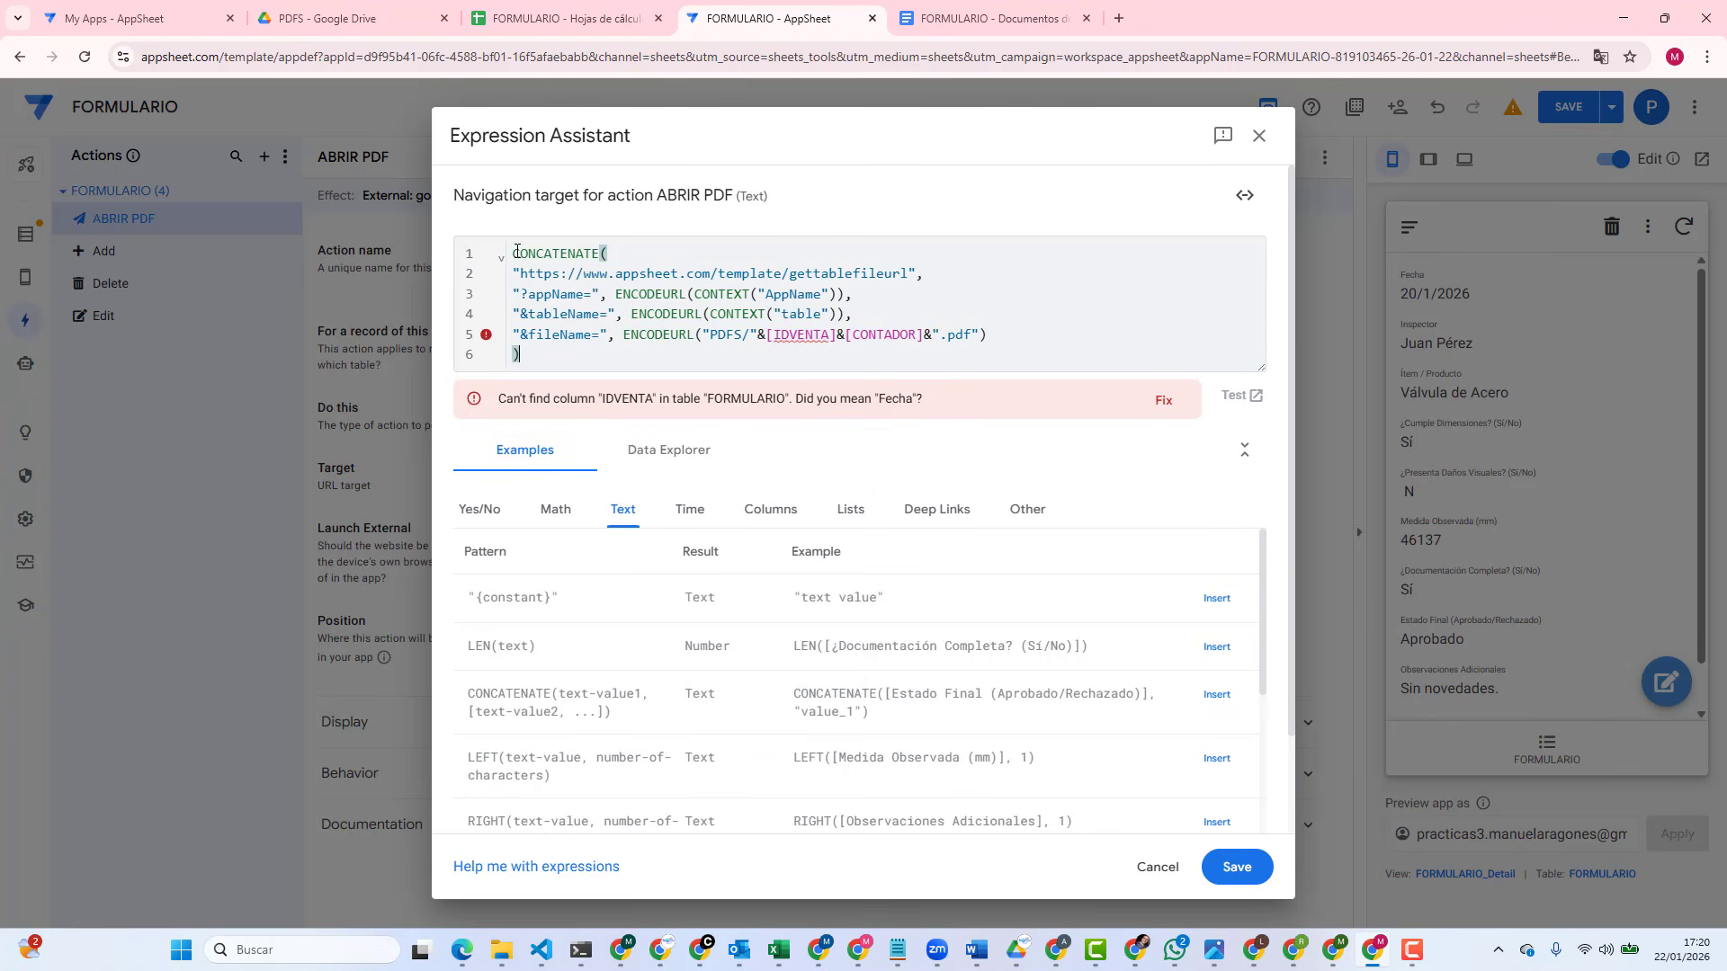
Step: Review the target expression's parts and replace the IDVENTA column in its fileName part with ID Inspección
left_click_drag(516, 252, 698, 364)
left_click(623, 360)
left_click_drag(760, 295, 828, 313)
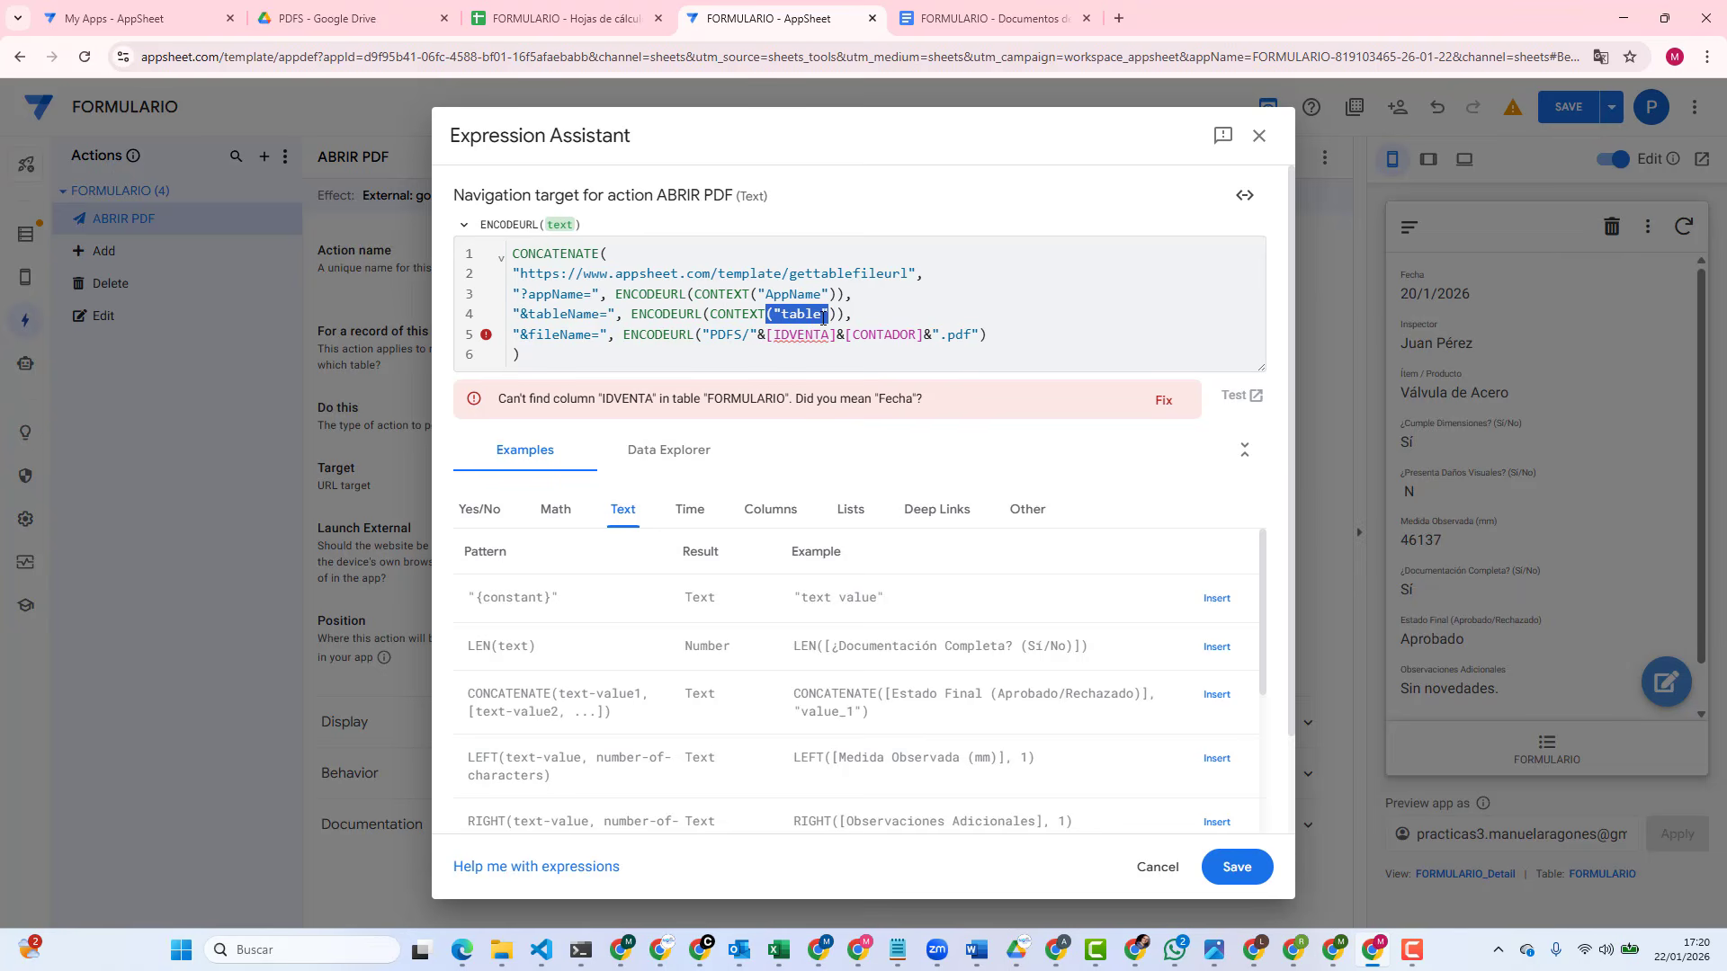
left_click_drag(711, 335, 735, 335)
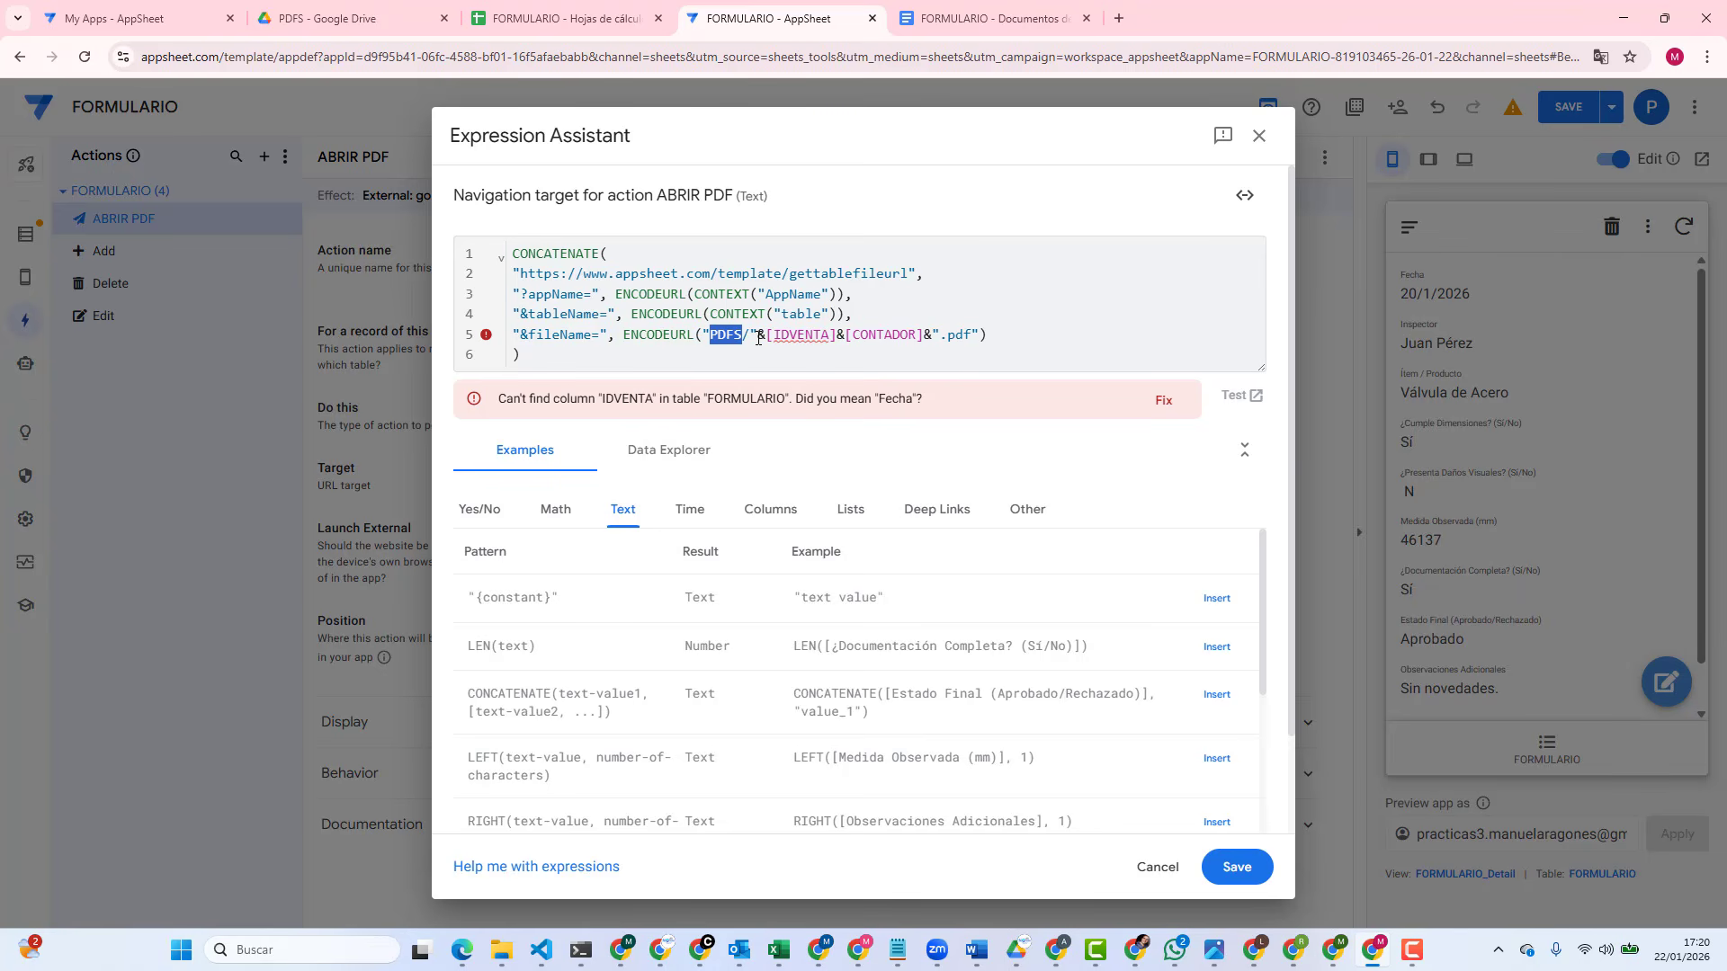
double_click(802, 335)
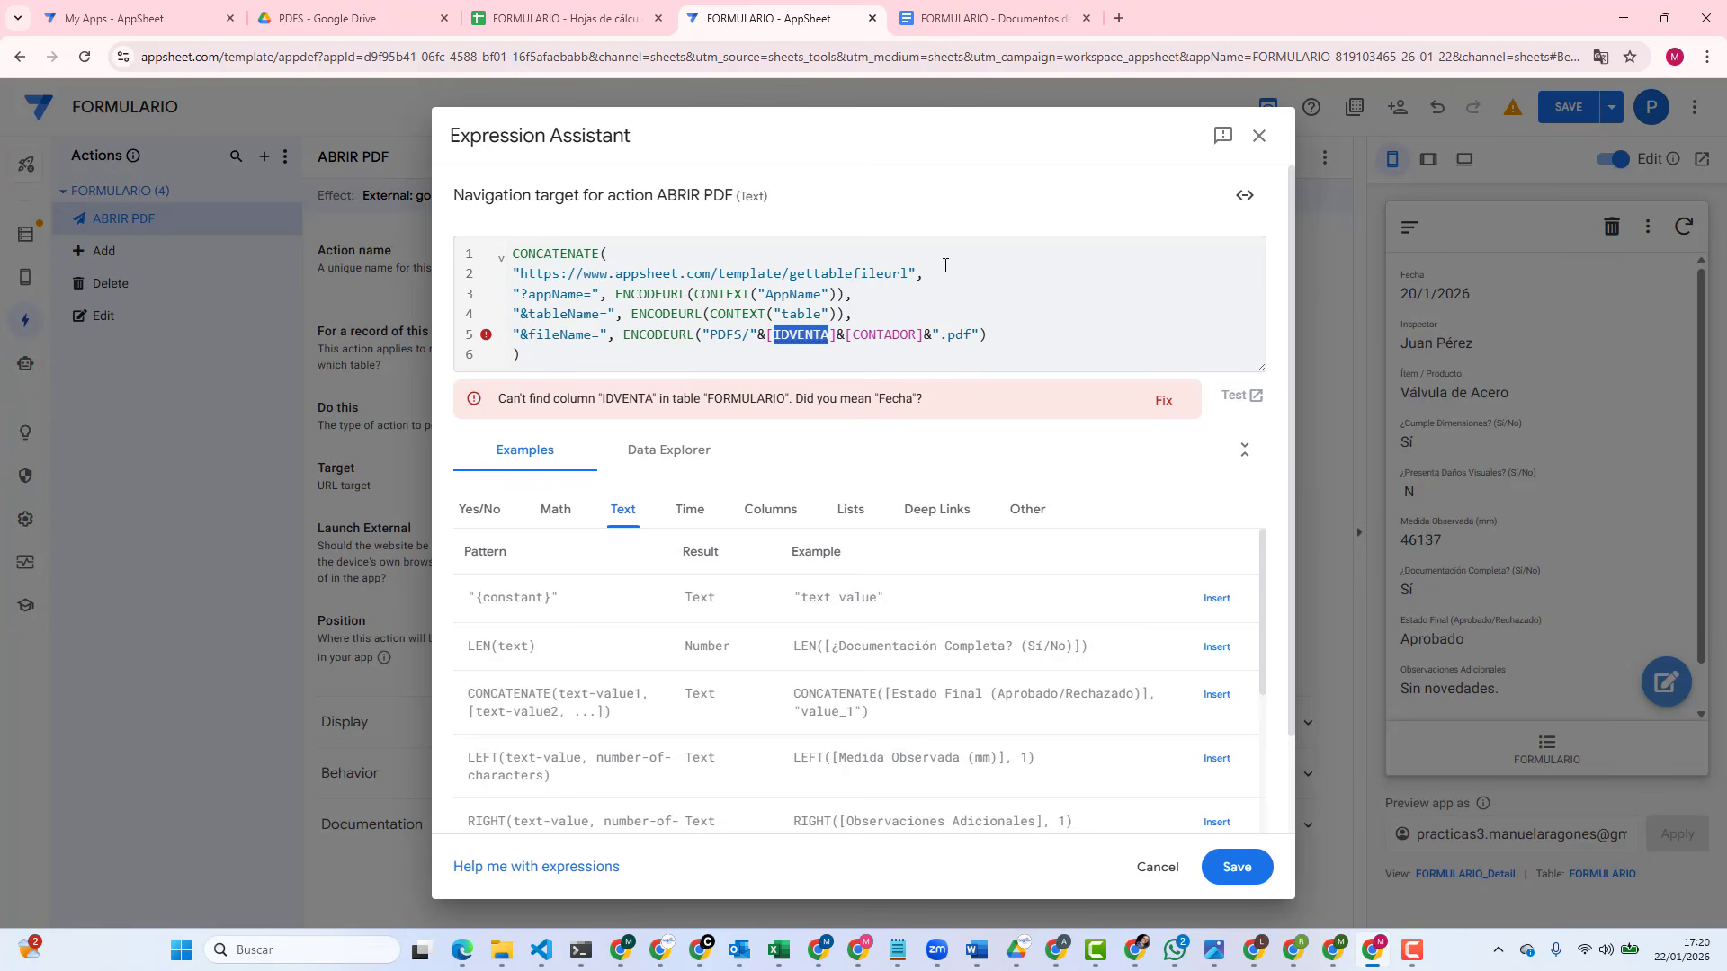
type("I")
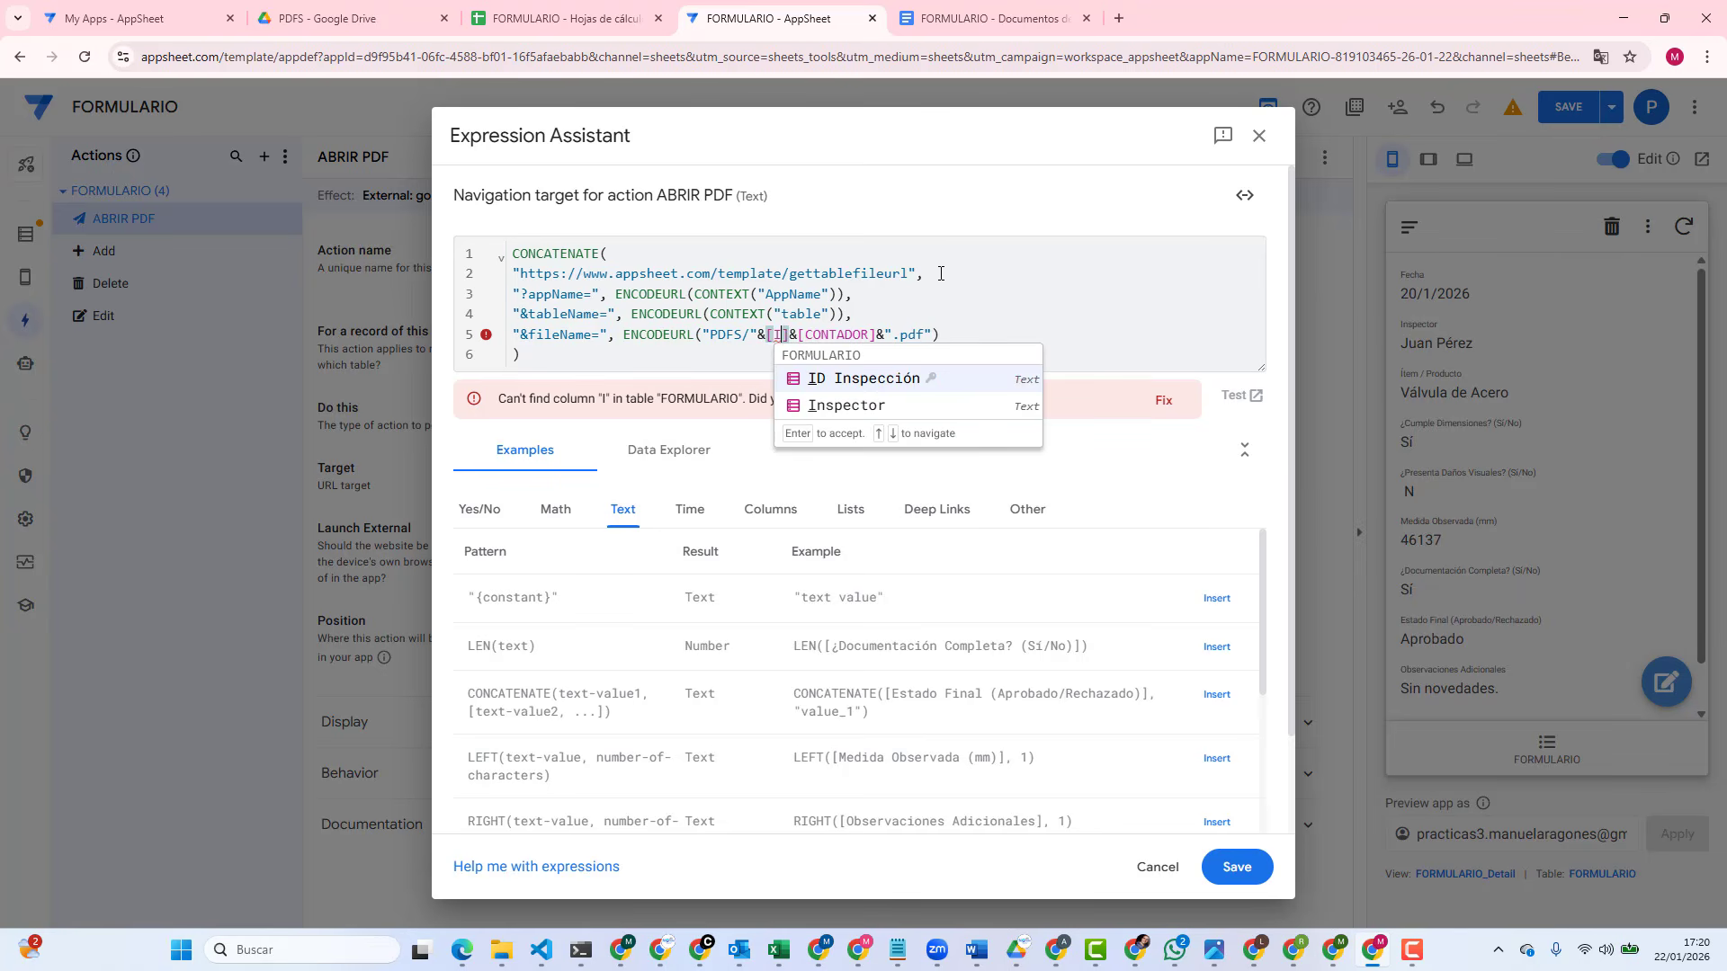
left_click(852, 381)
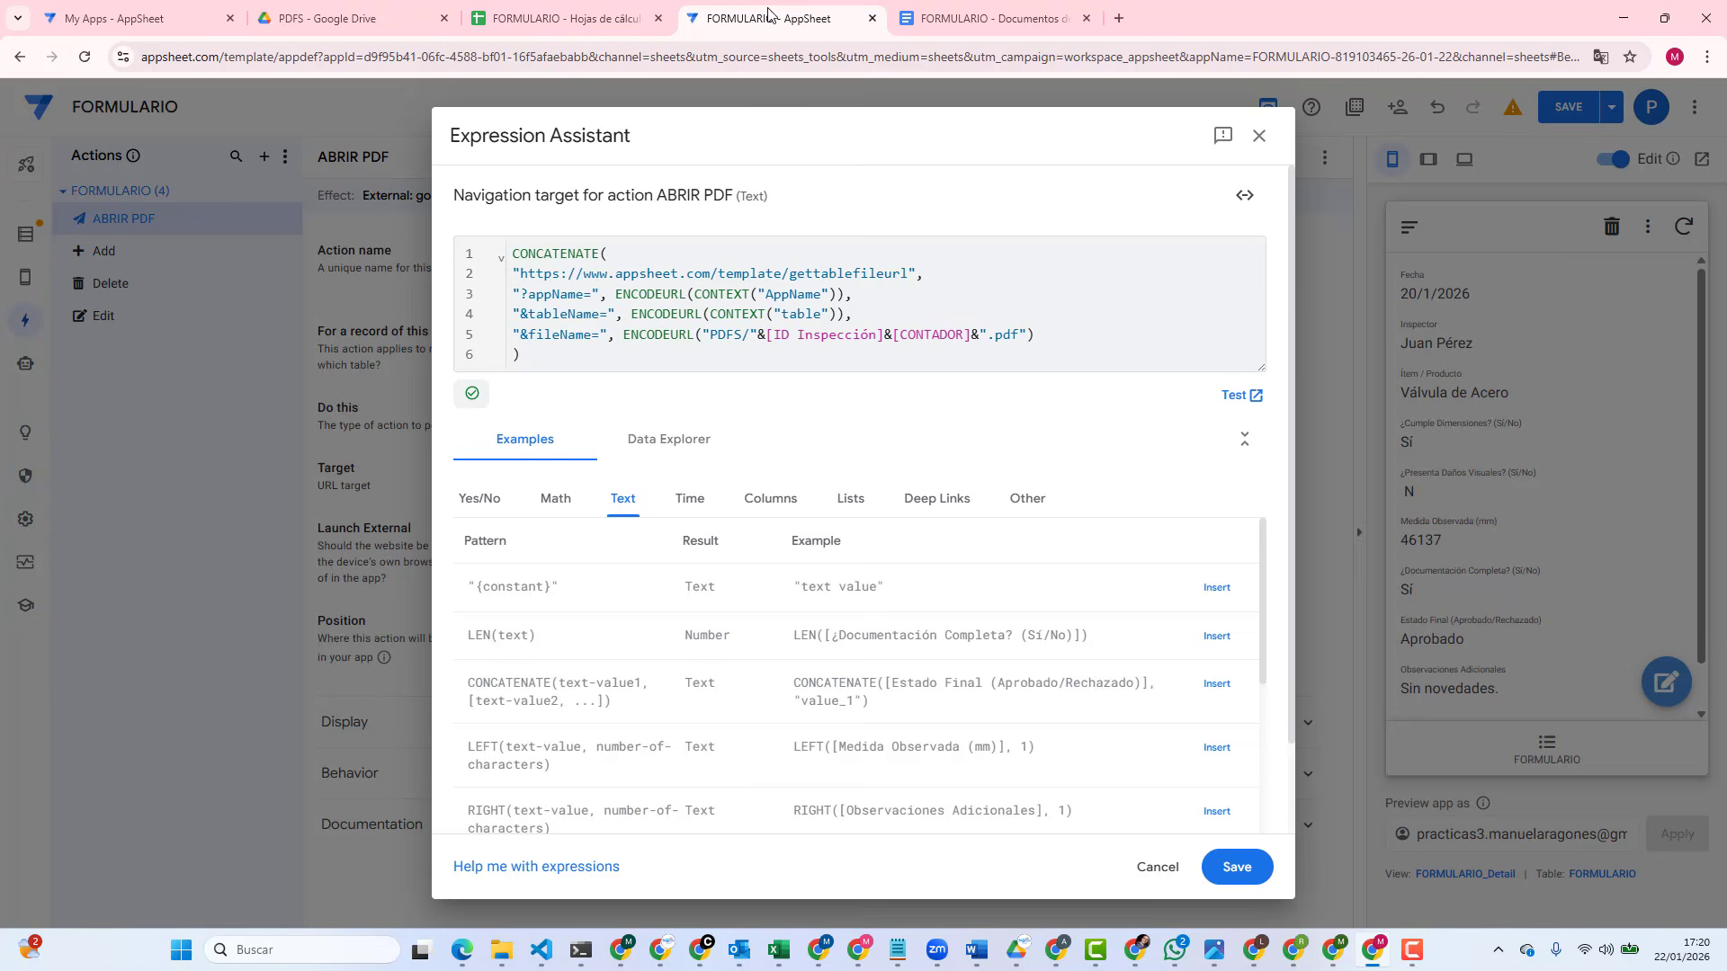
Step: Check the Contador column header in the FORMULARIO spreadsheet, return to AppSheet and save the action's target expression
left_click(526, 18)
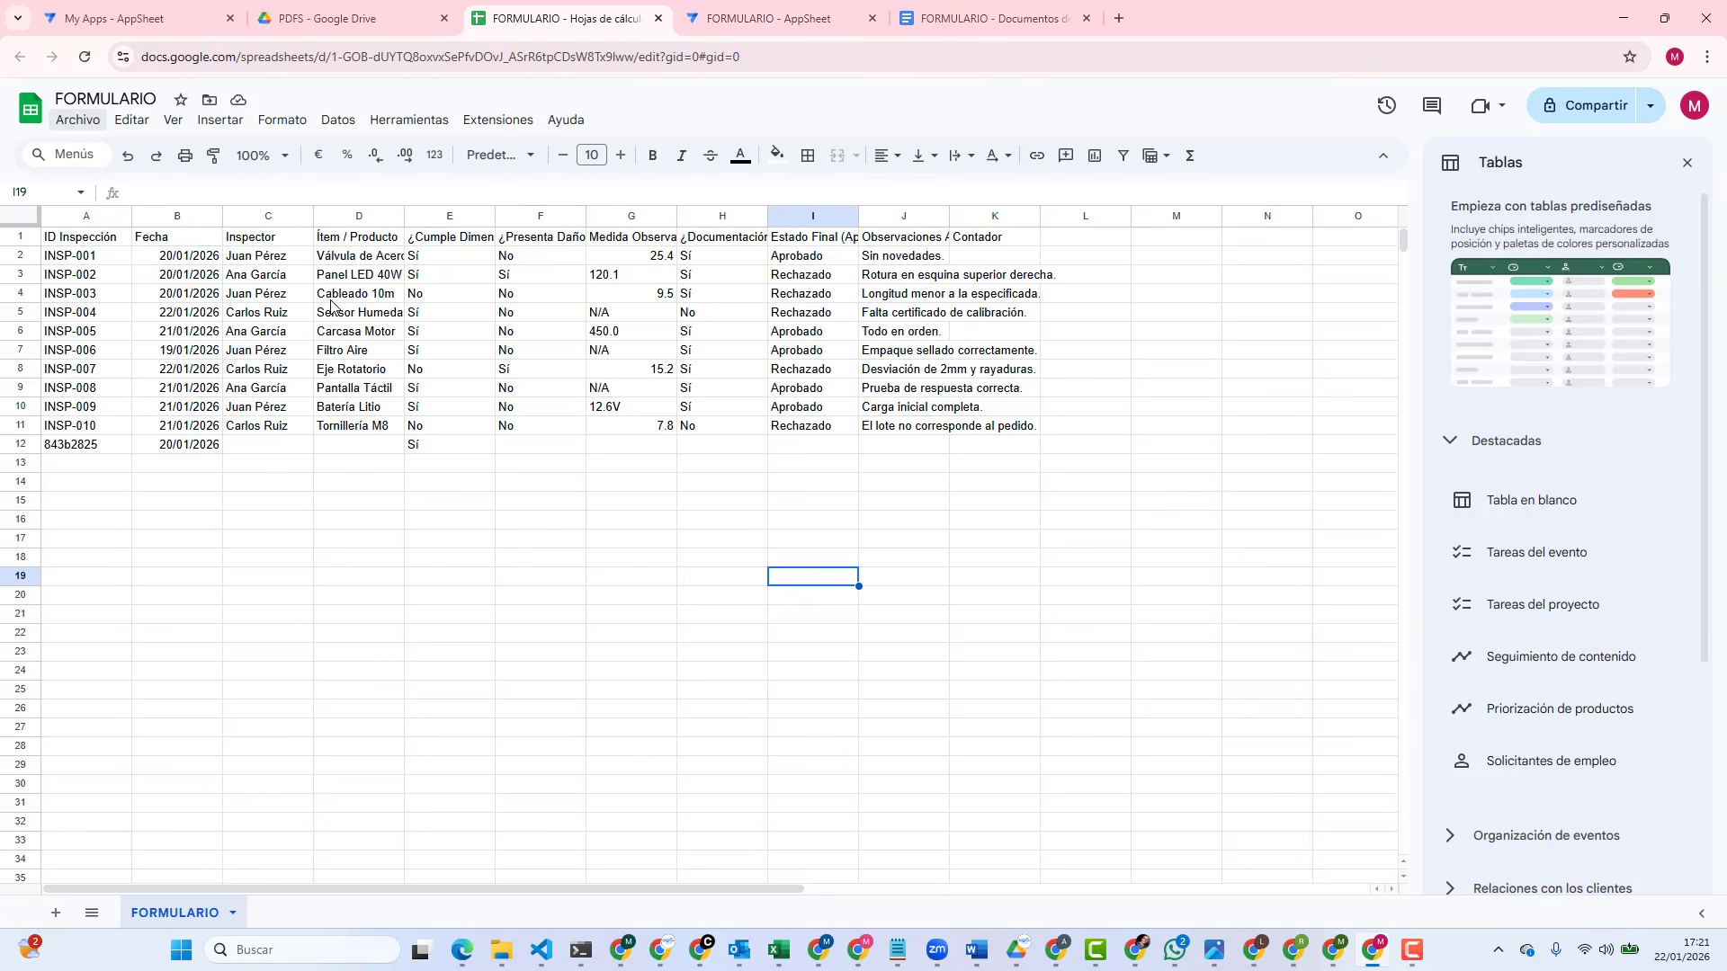
left_click(999, 241)
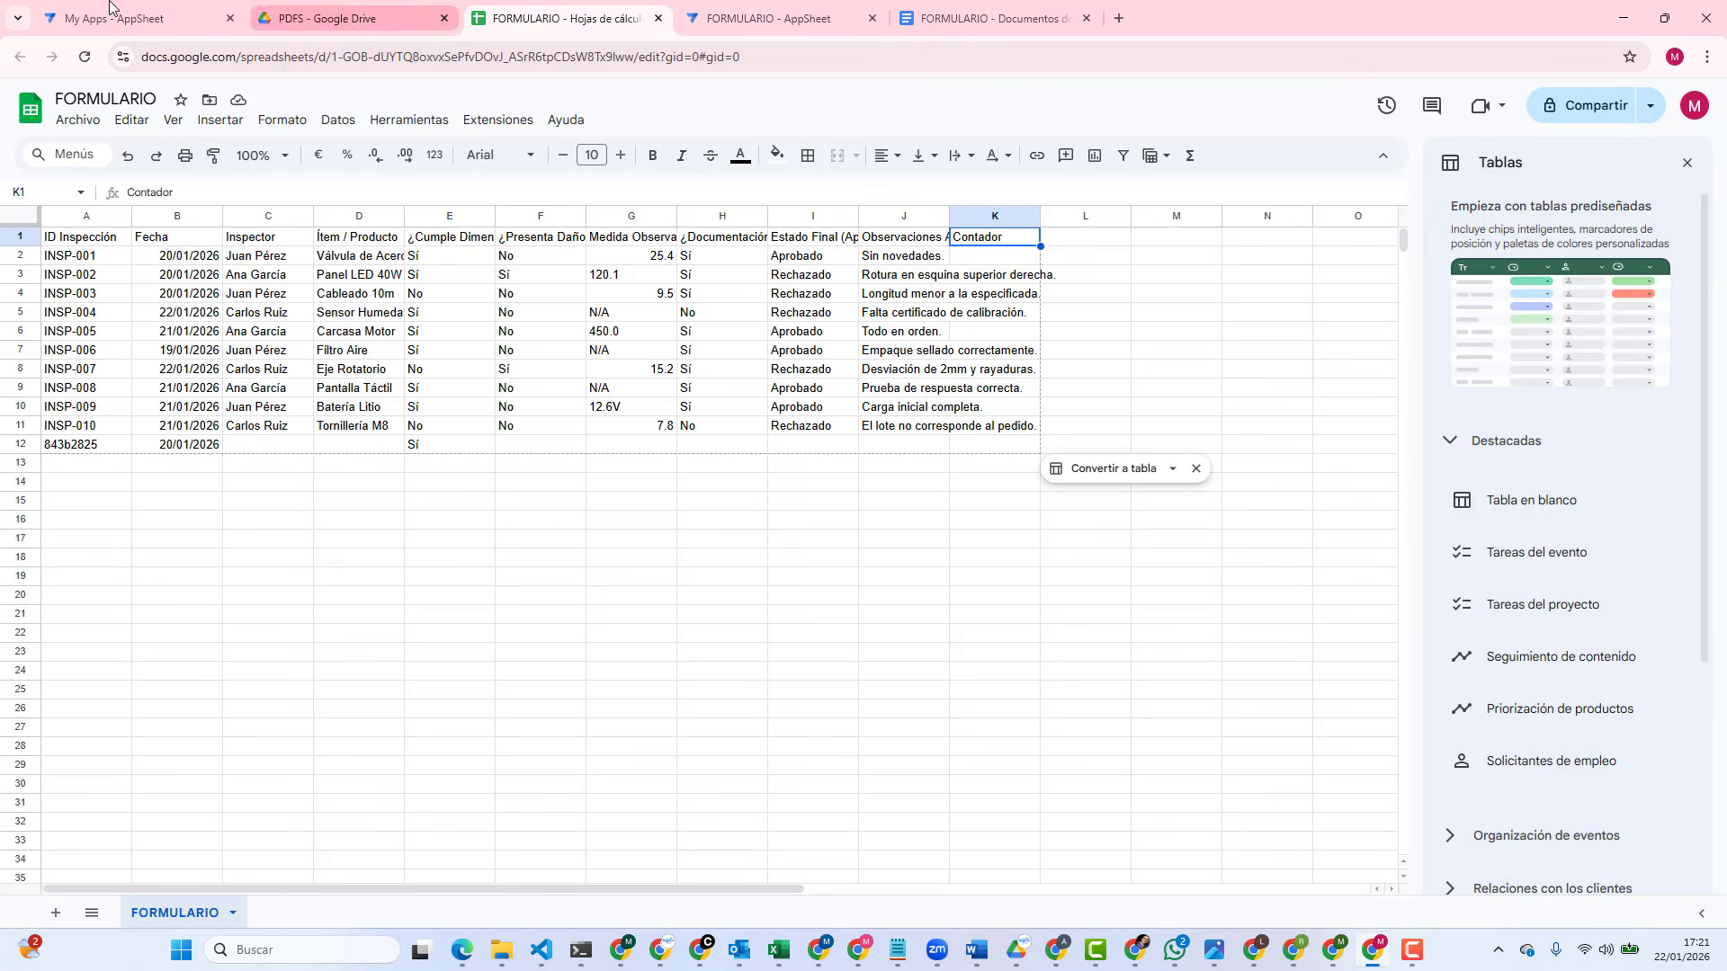
left_click(735, 20)
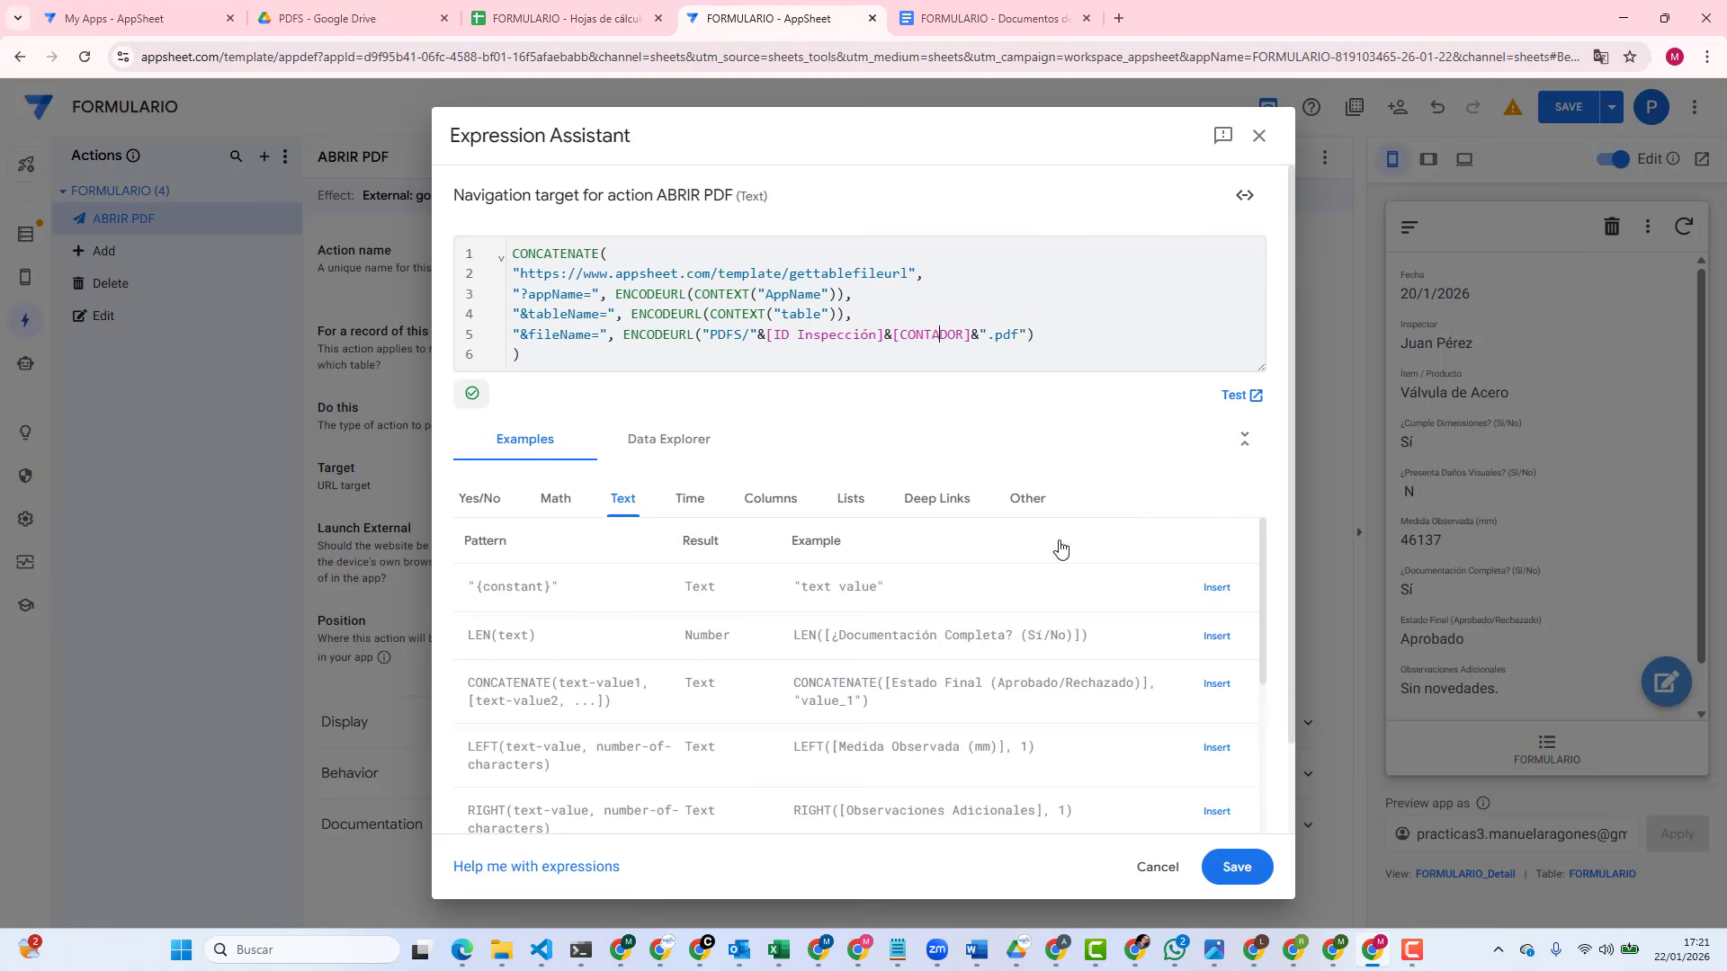
left_click(1236, 869)
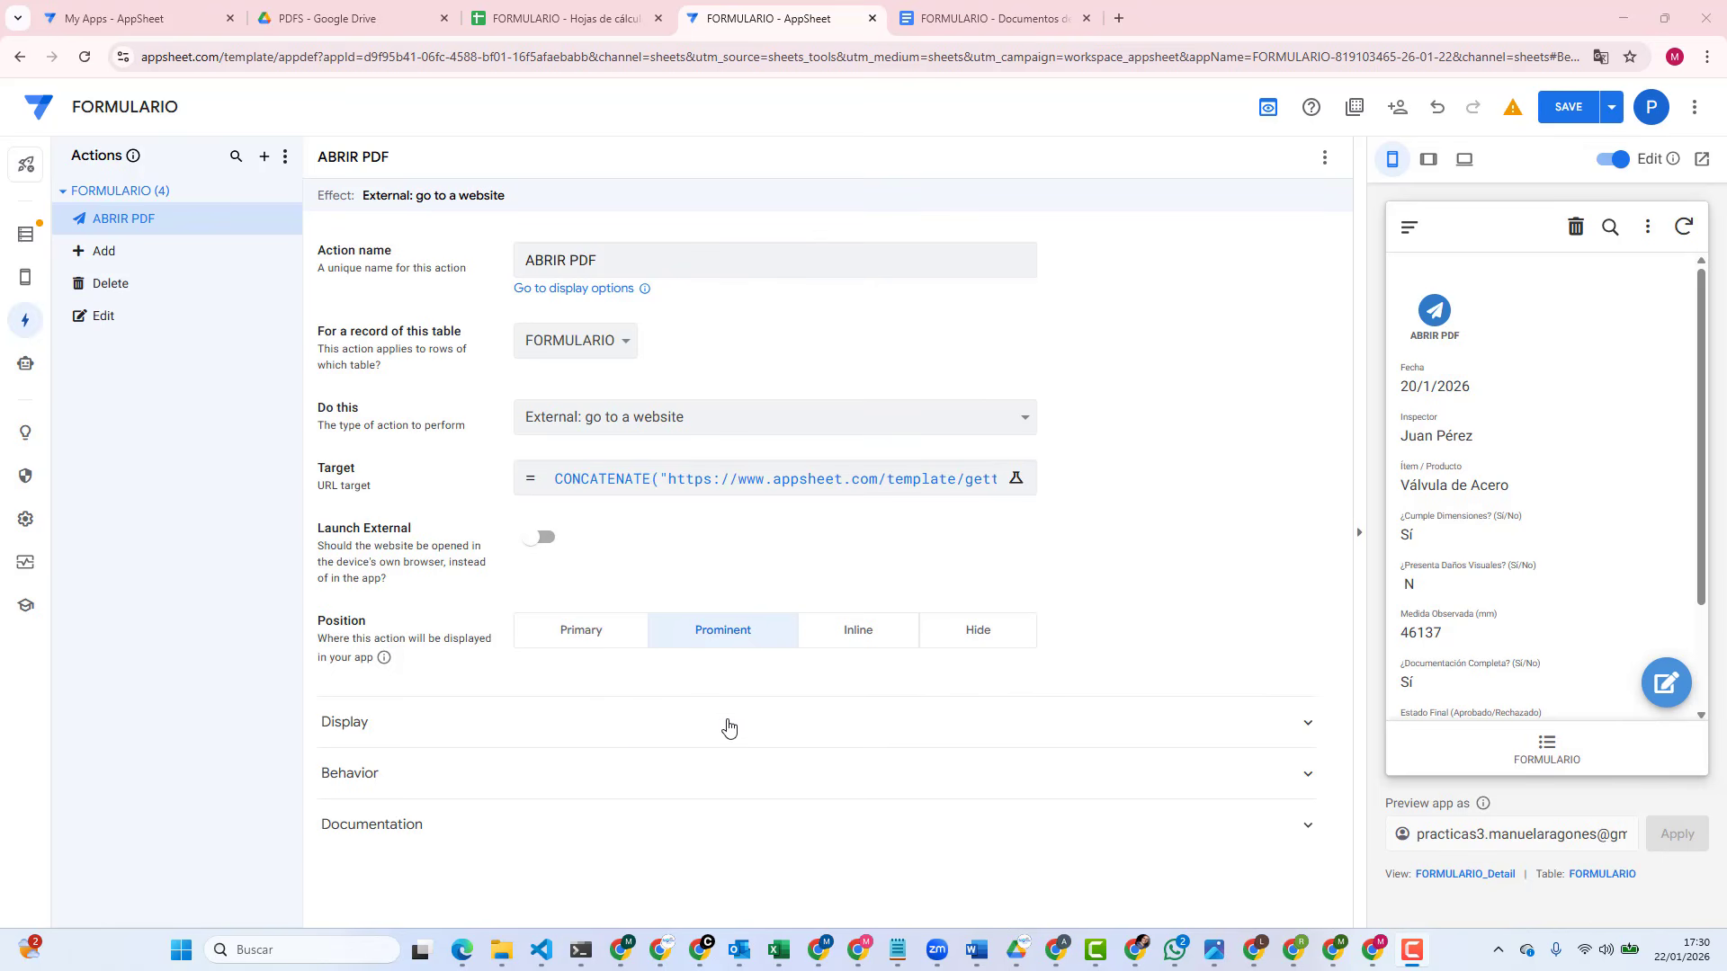
Step: In the ABRIR PDF action's display settings, search the icons for pdf and choose the solid PDF file icon
left_click(601, 727)
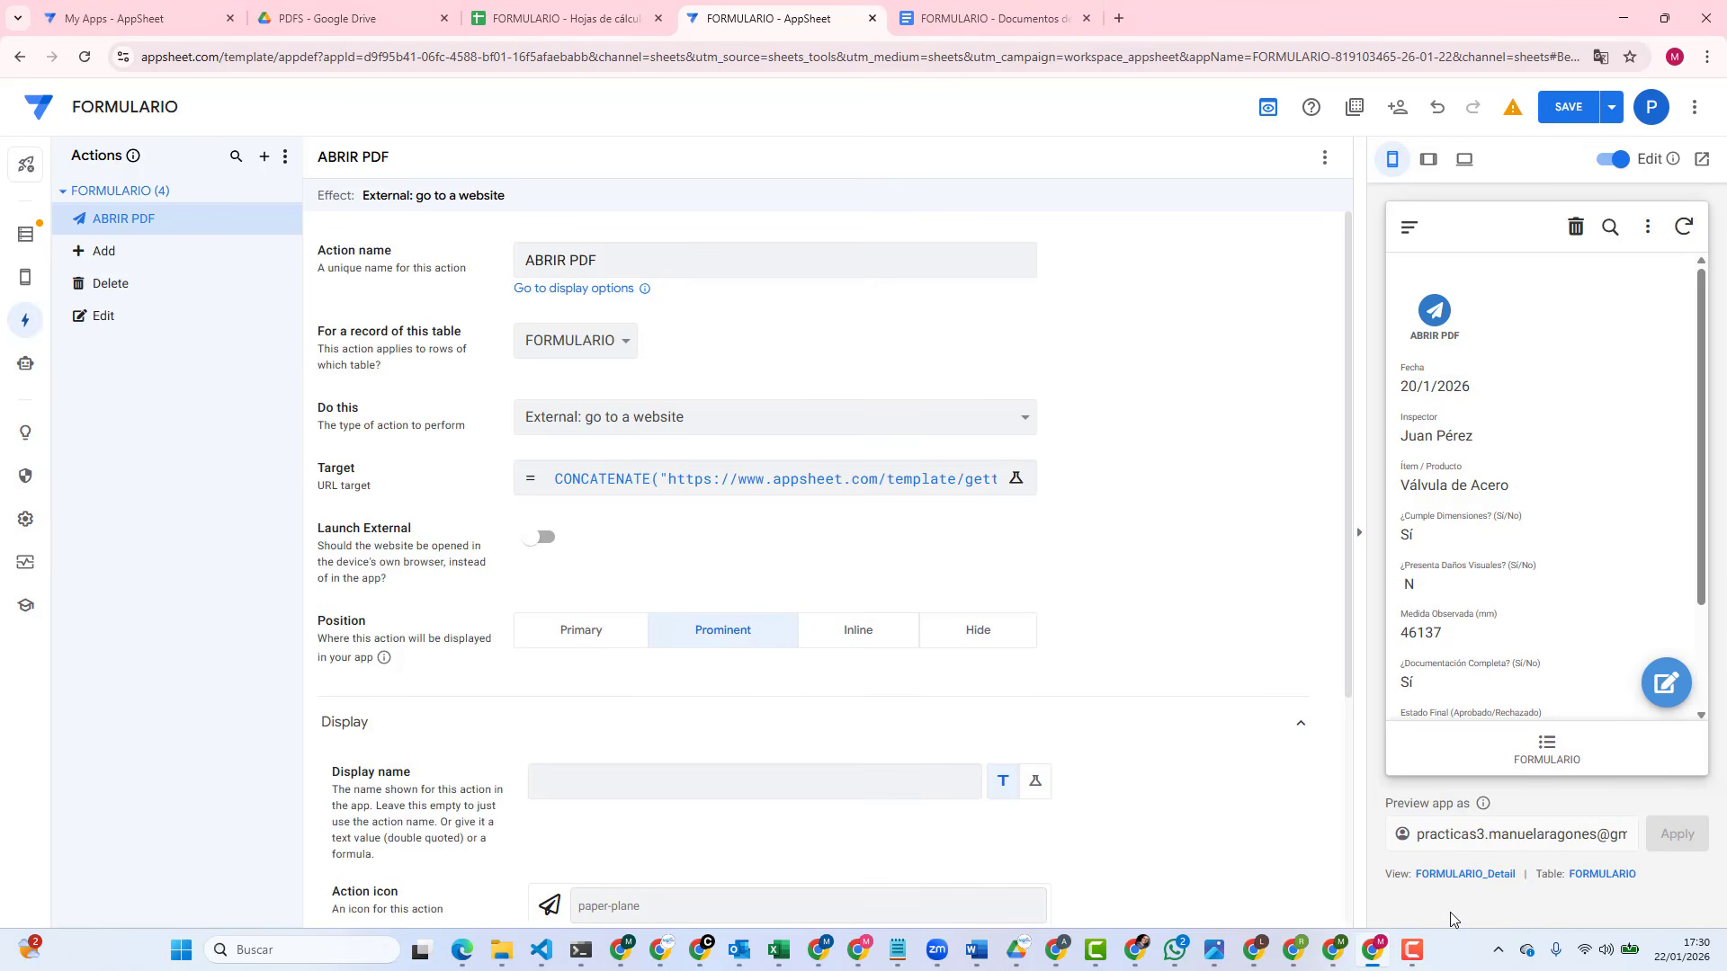
left_click(1414, 951)
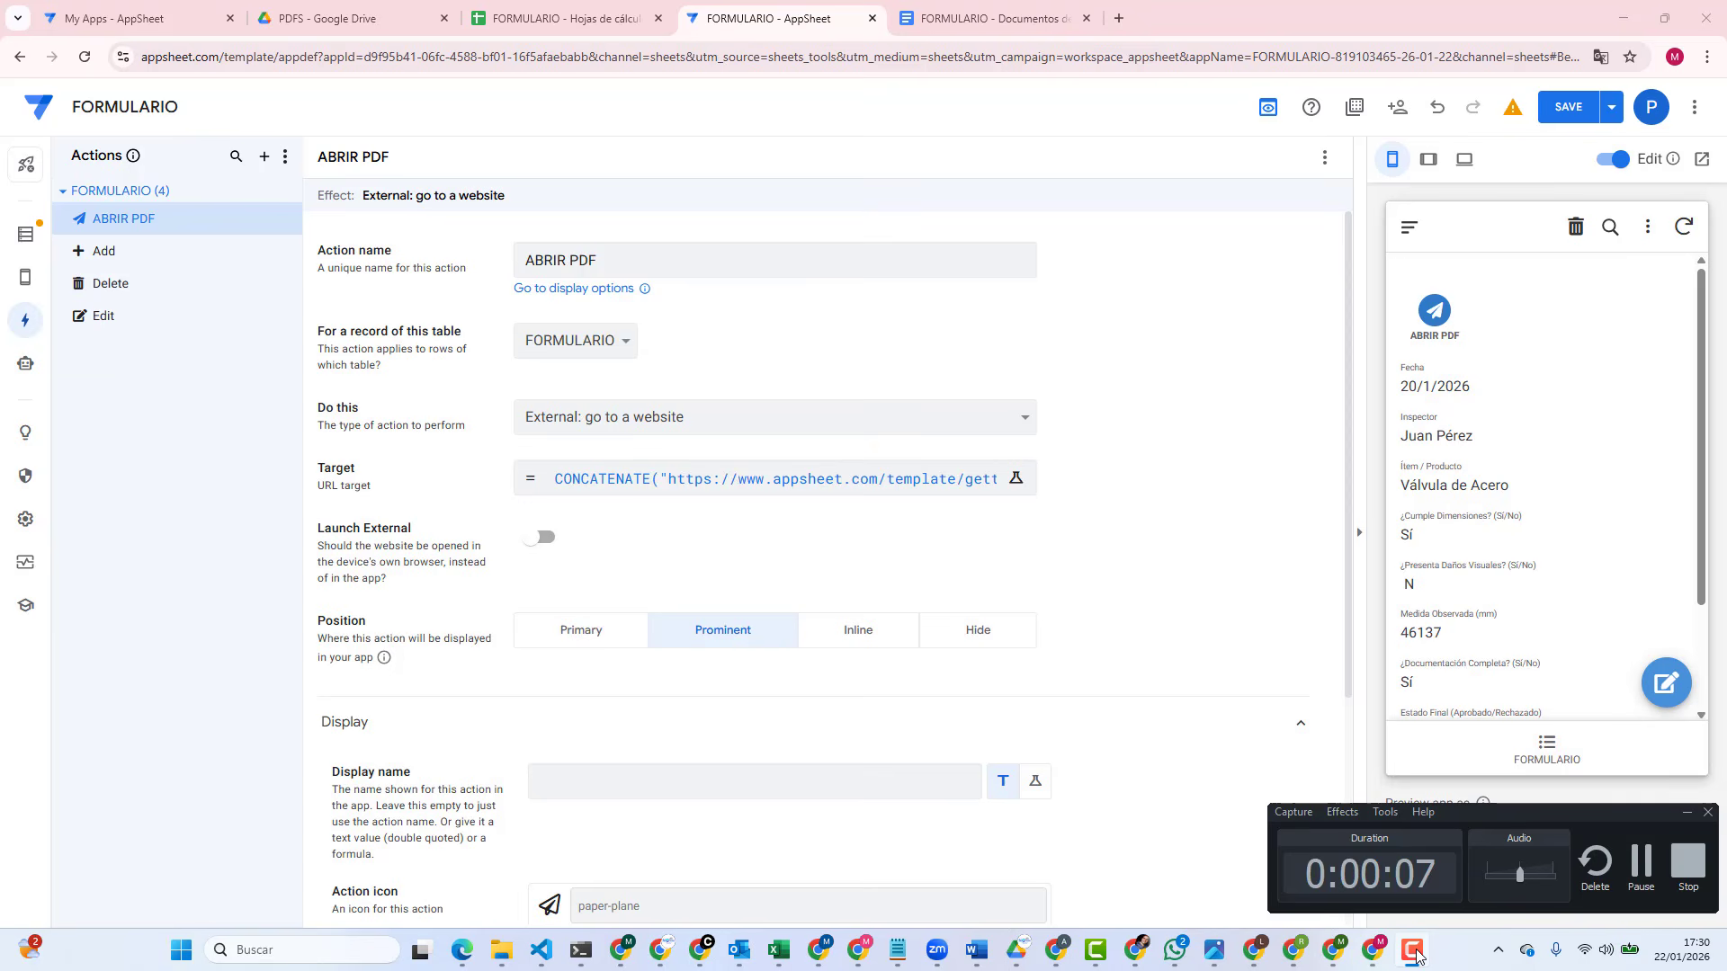
left_click(1414, 951)
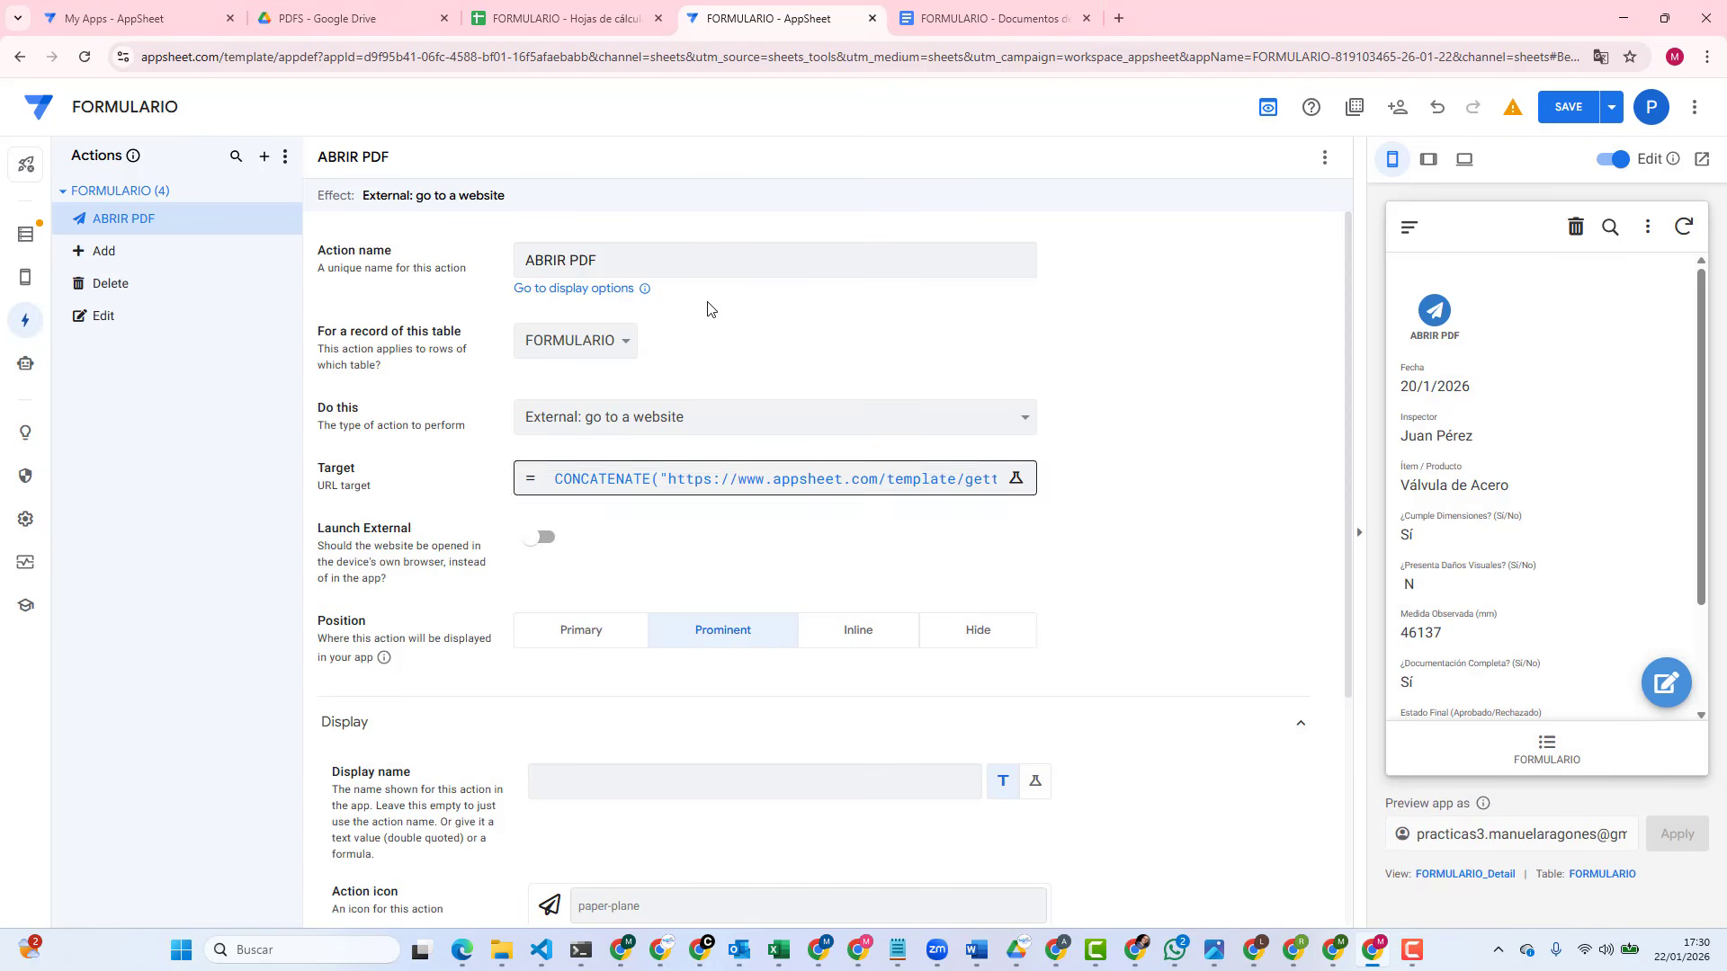
scroll(752, 528, "down", 3)
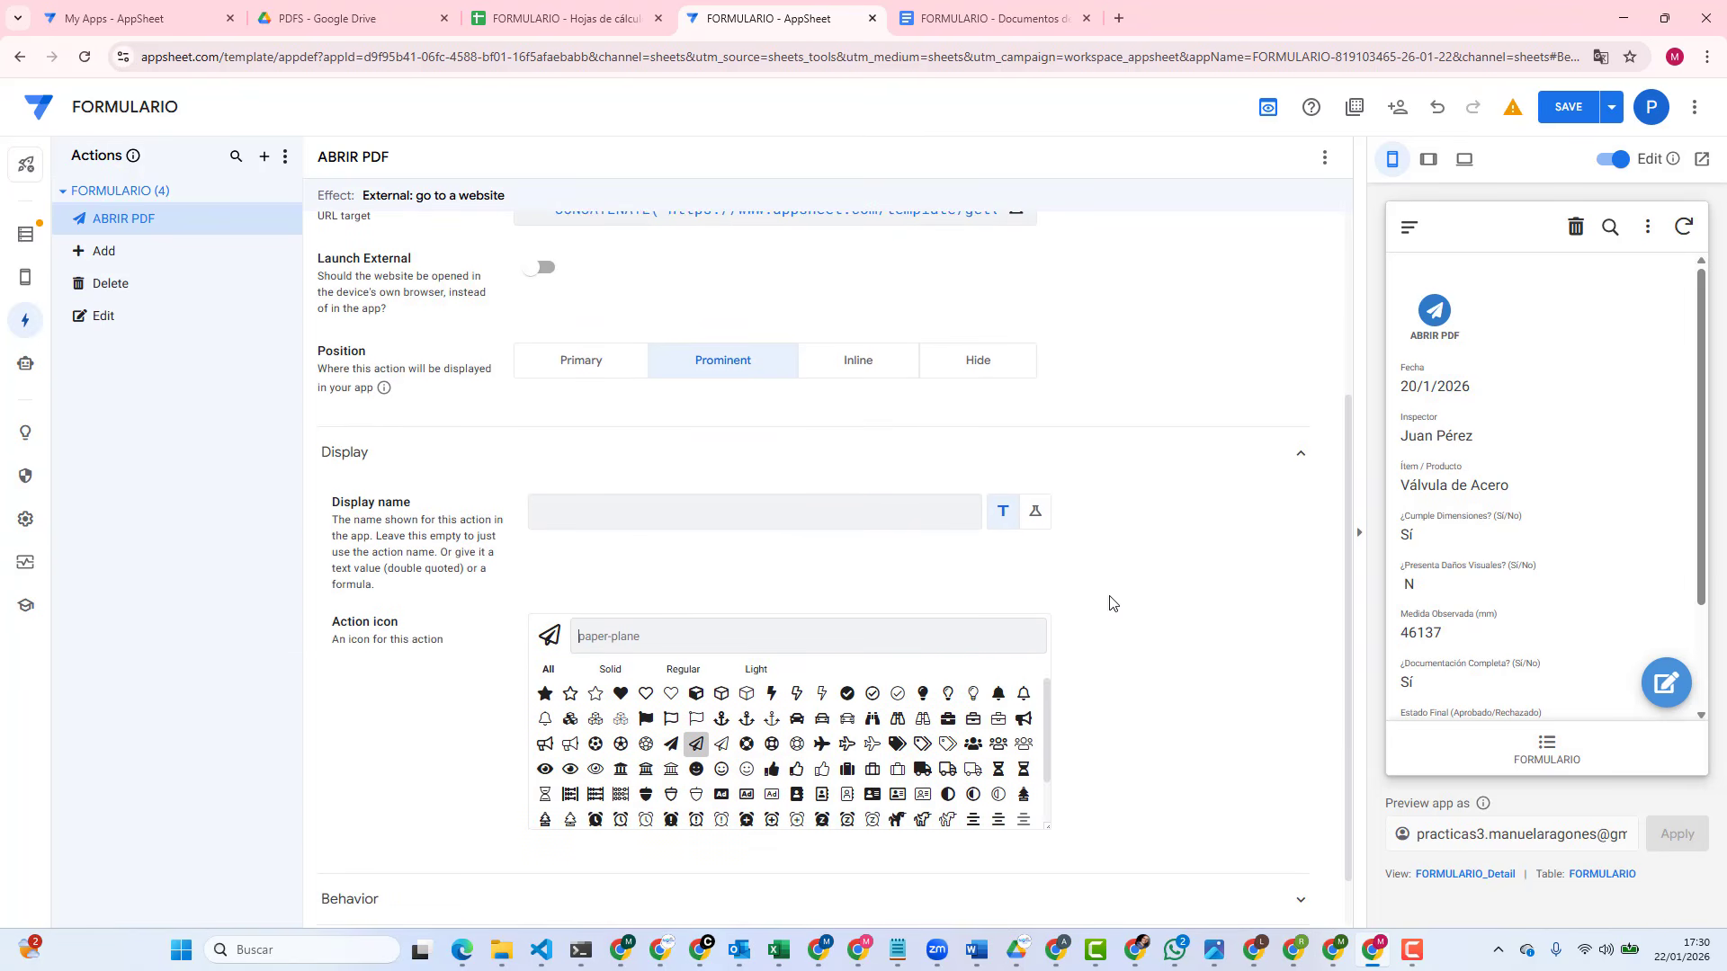
type("pdf")
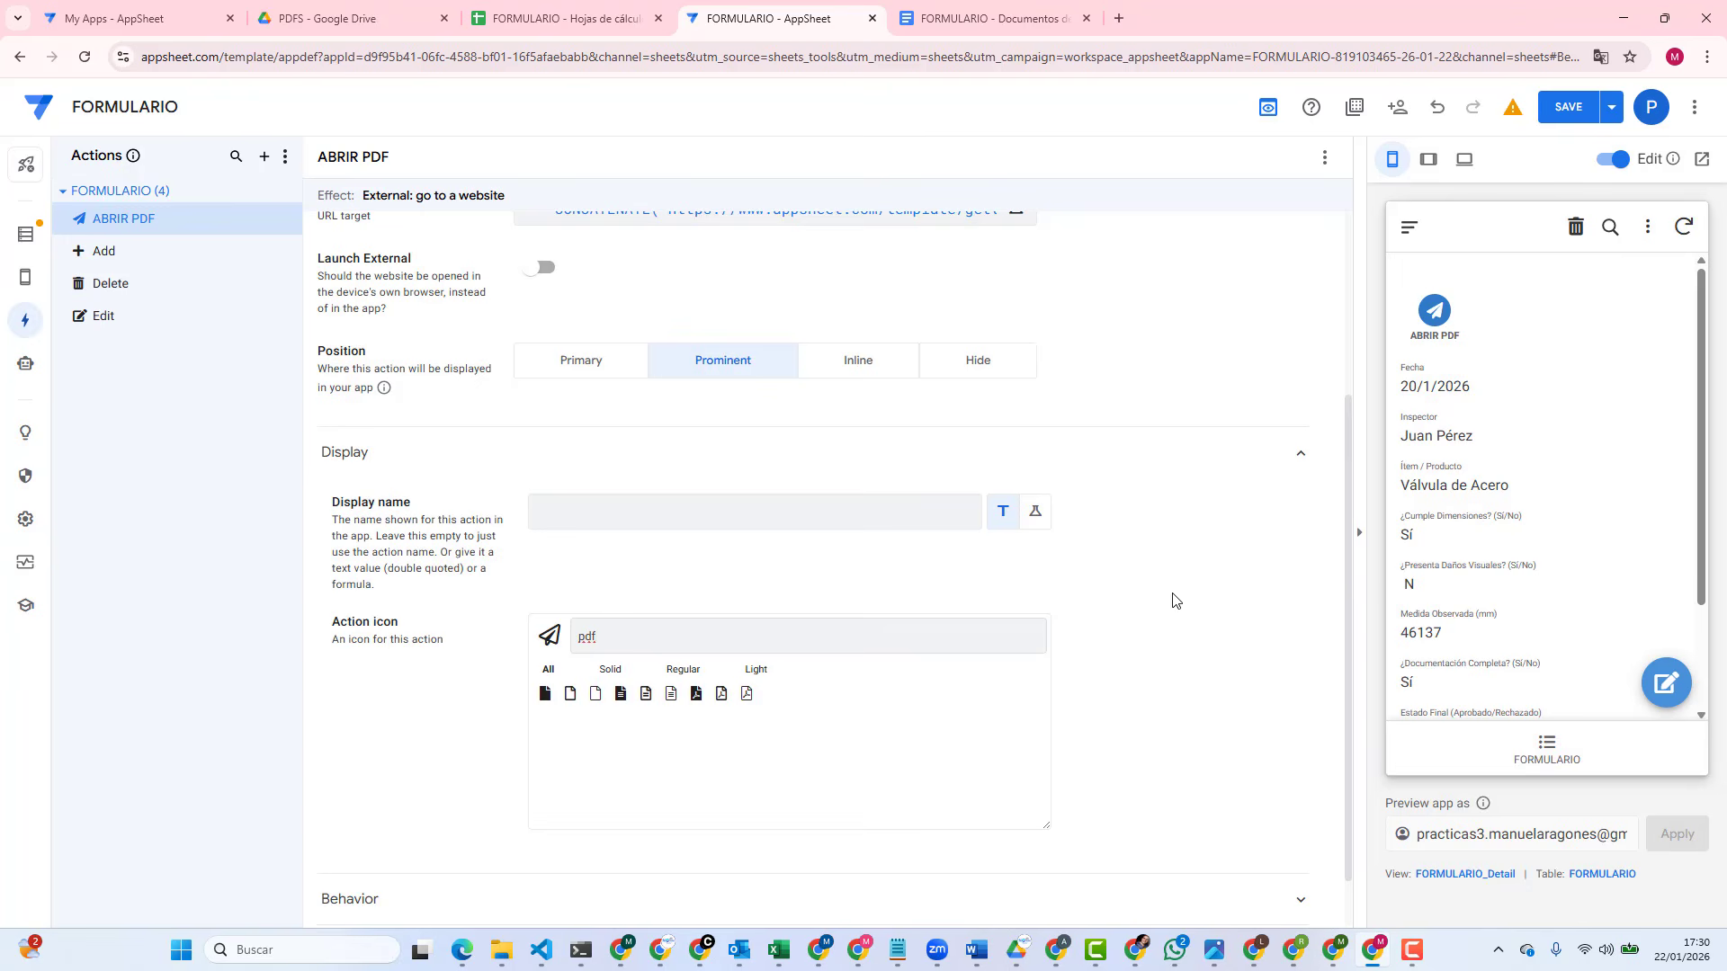
left_click(695, 695)
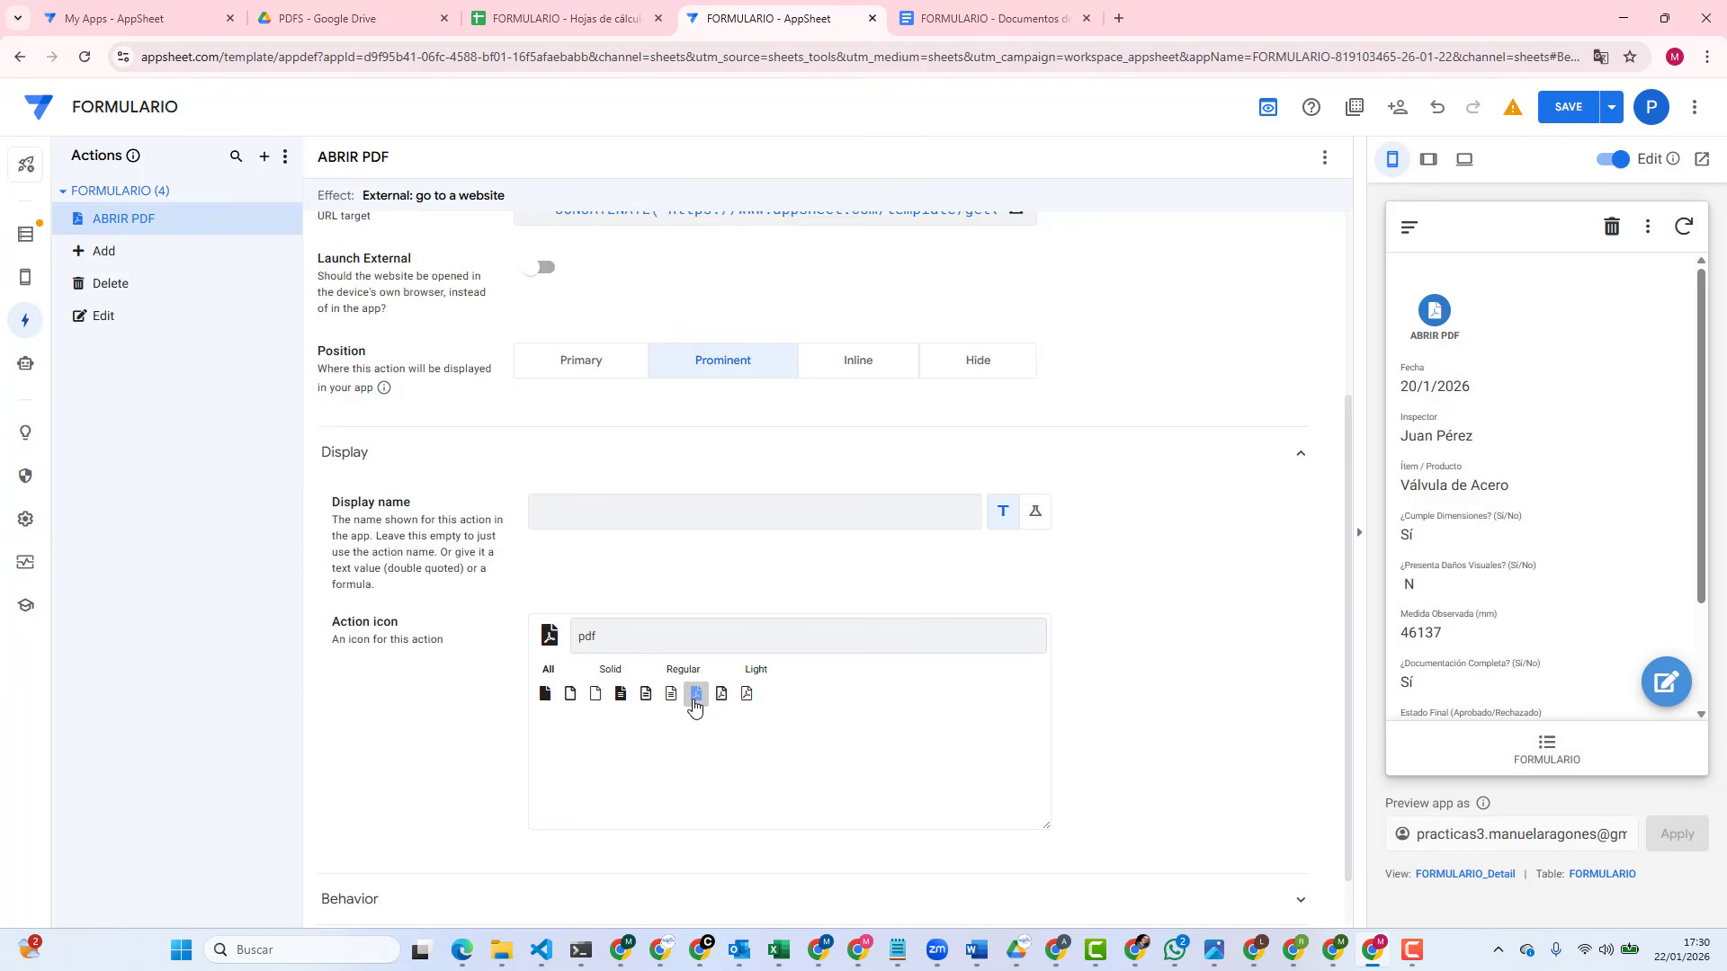
mouse_move(1435, 317)
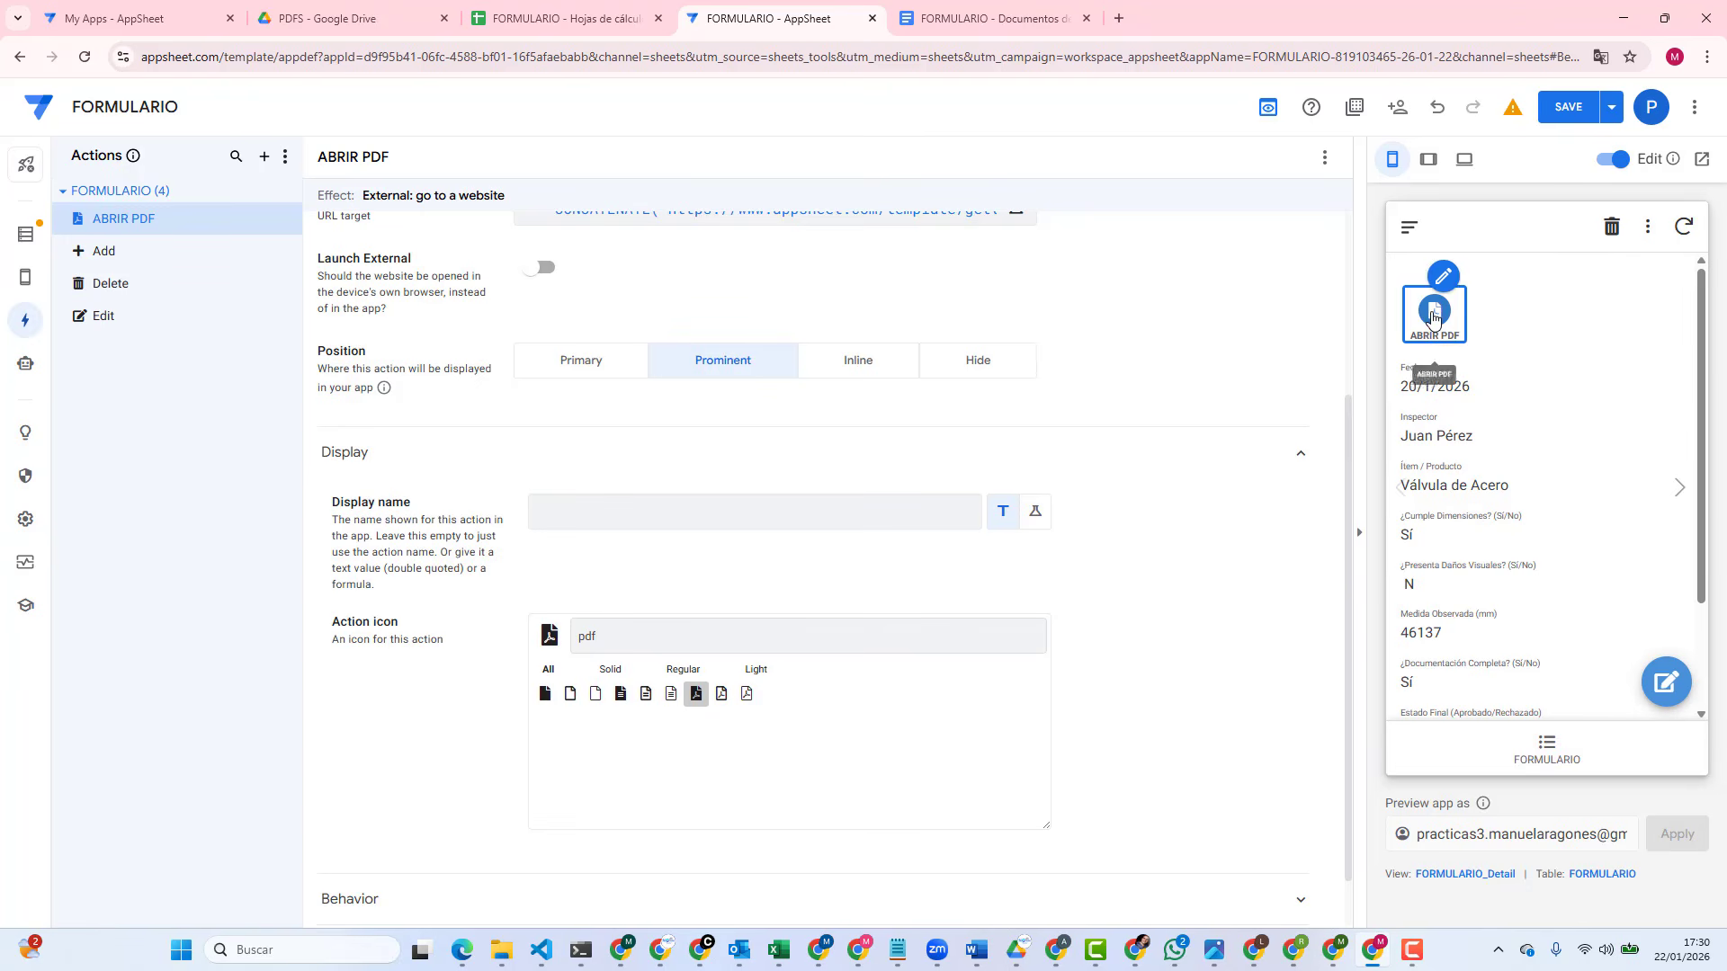
Step: Create a format rule named ABRIR PDF for the FORMULARIO table and apply it to the ABRIR PDF action
mouse_move(25, 277)
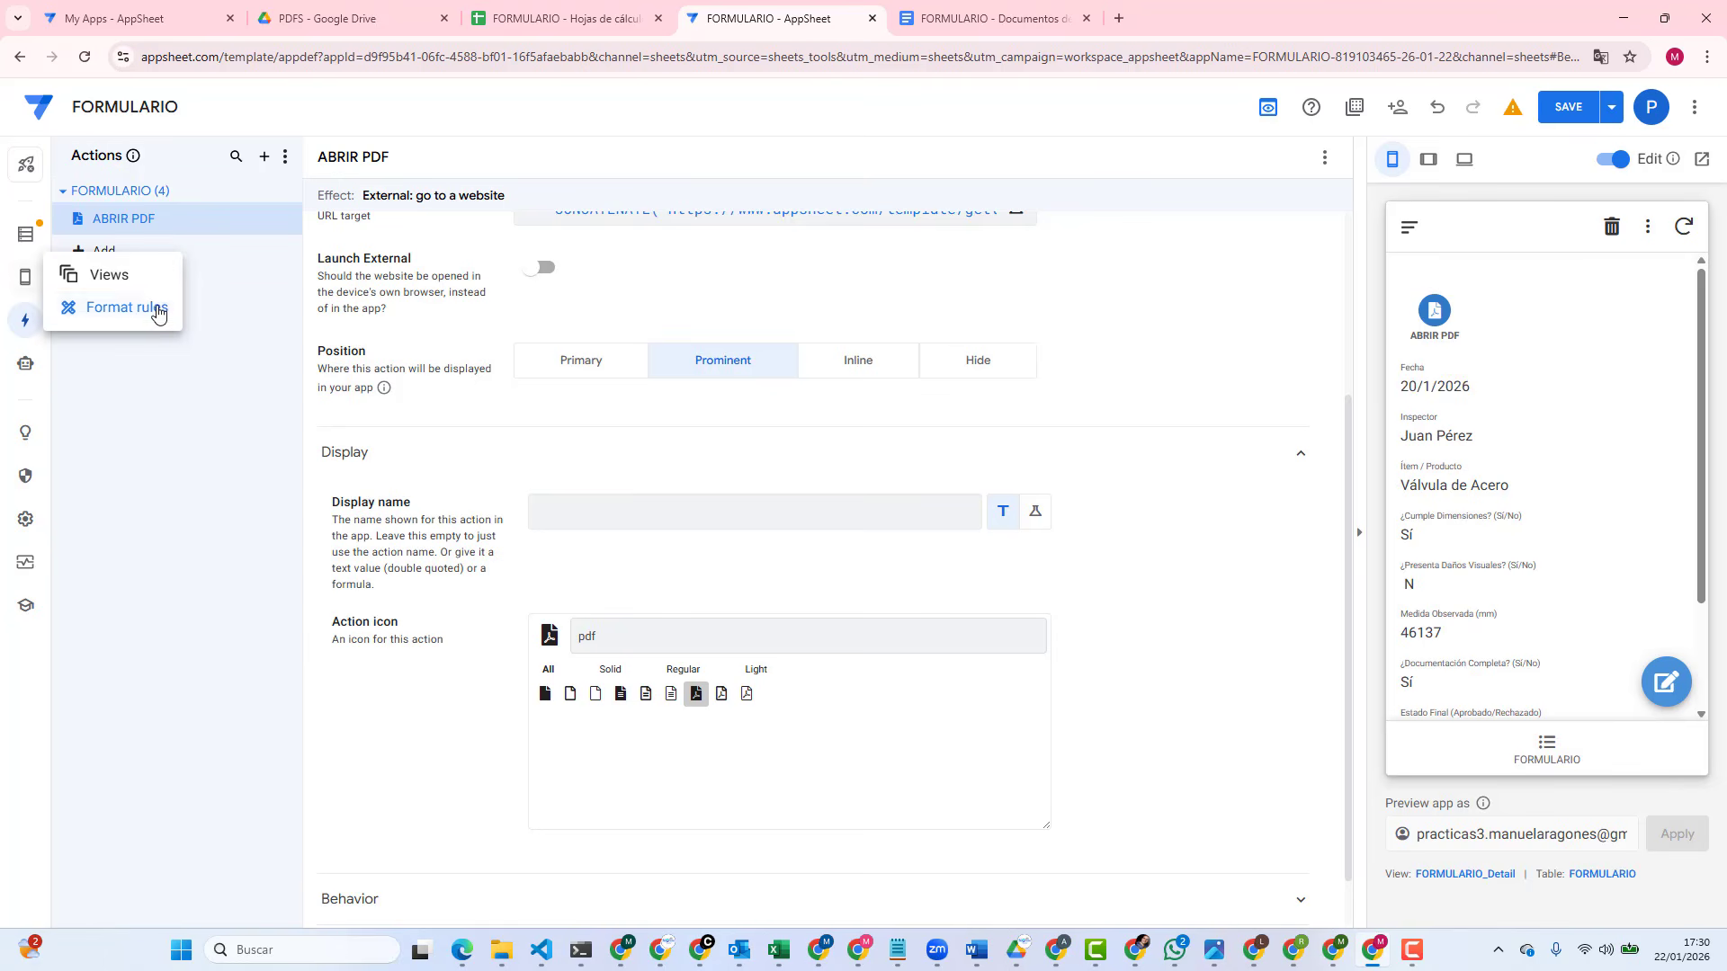
left_click(157, 309)
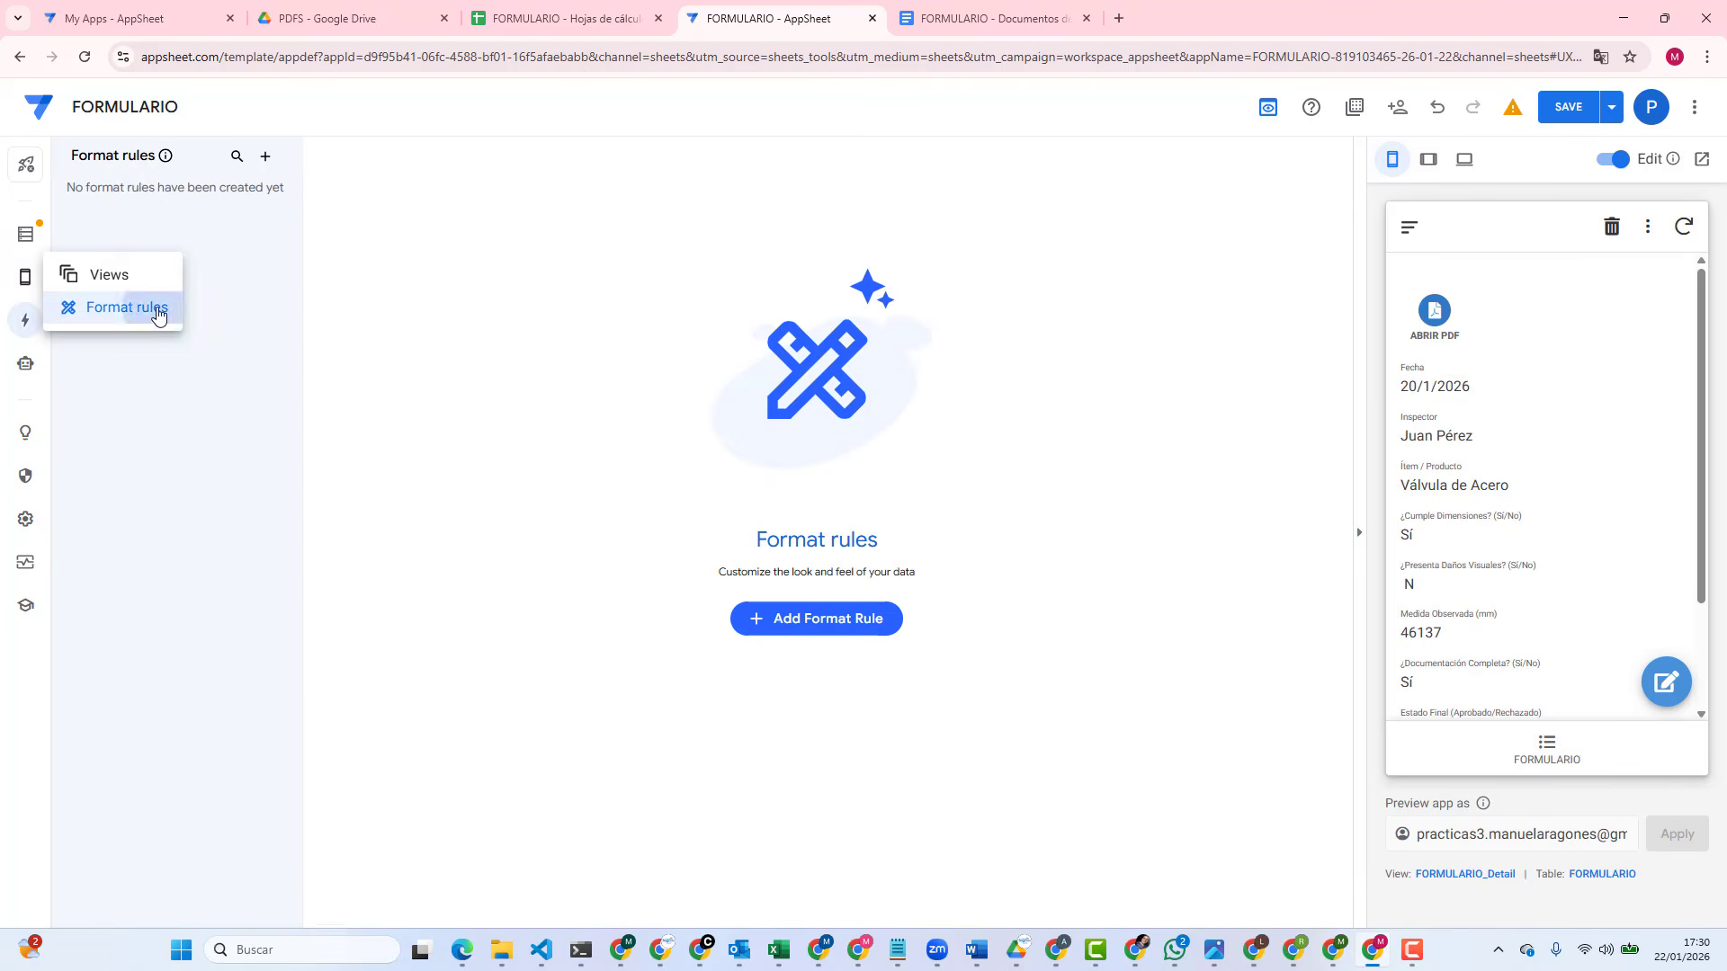
left_click(265, 159)
left_click(639, 644)
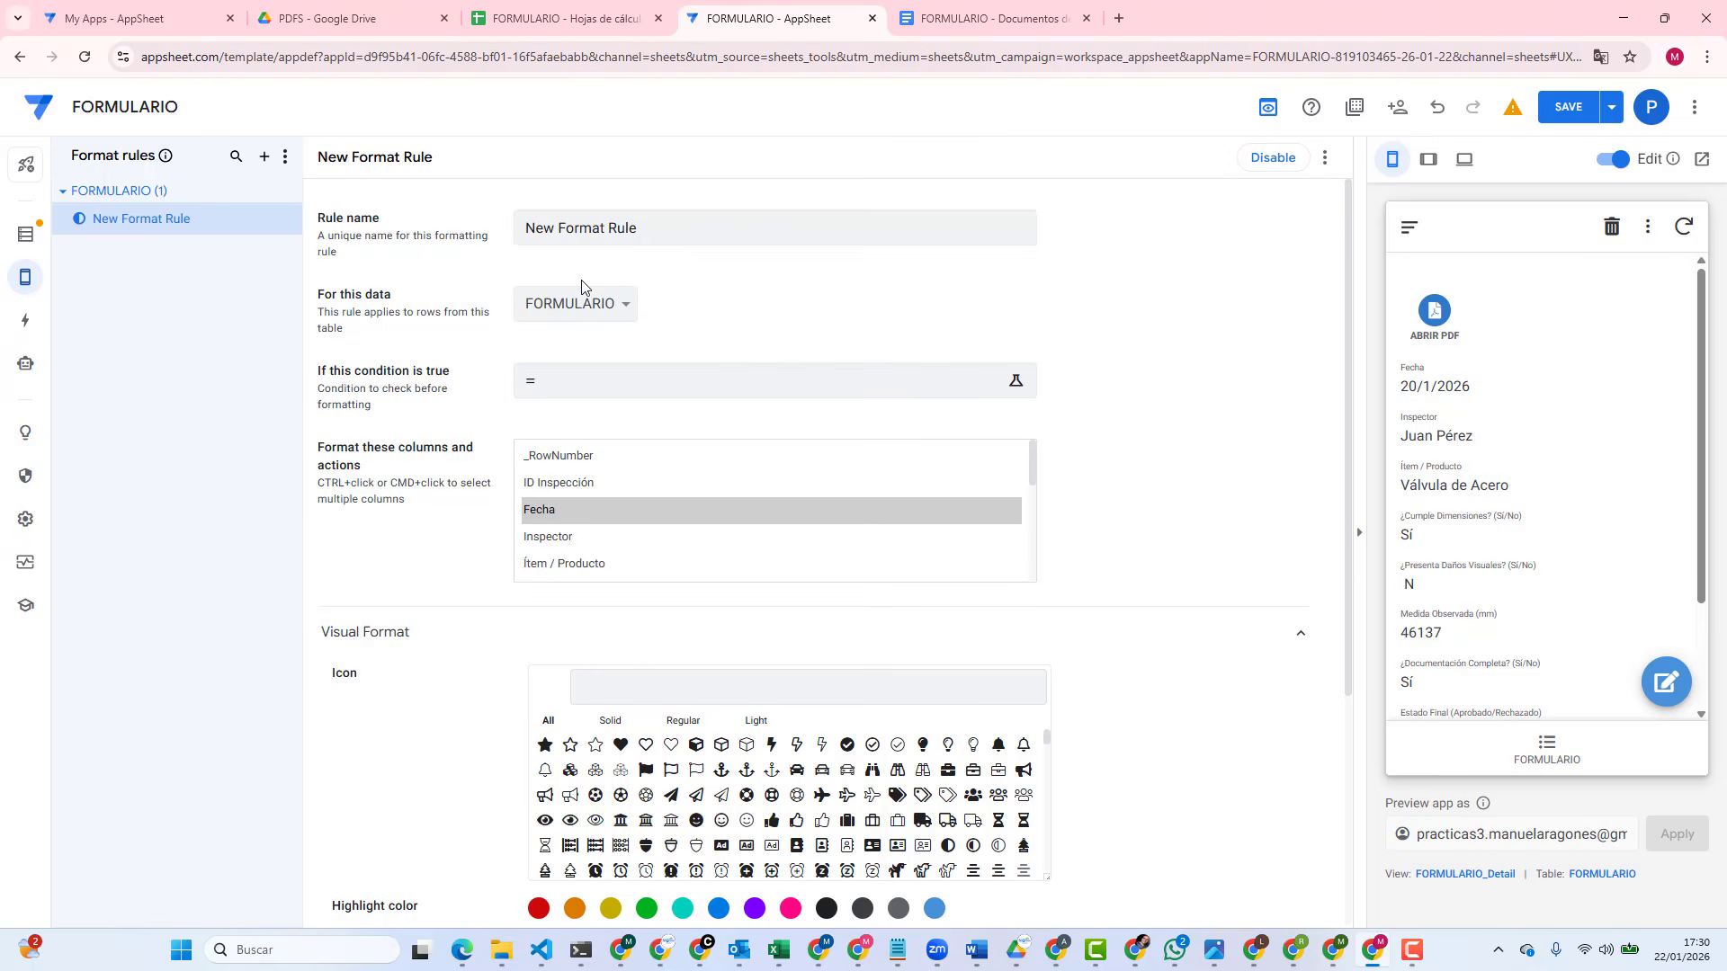
triple_click(710, 220)
type("ABRIR PDF")
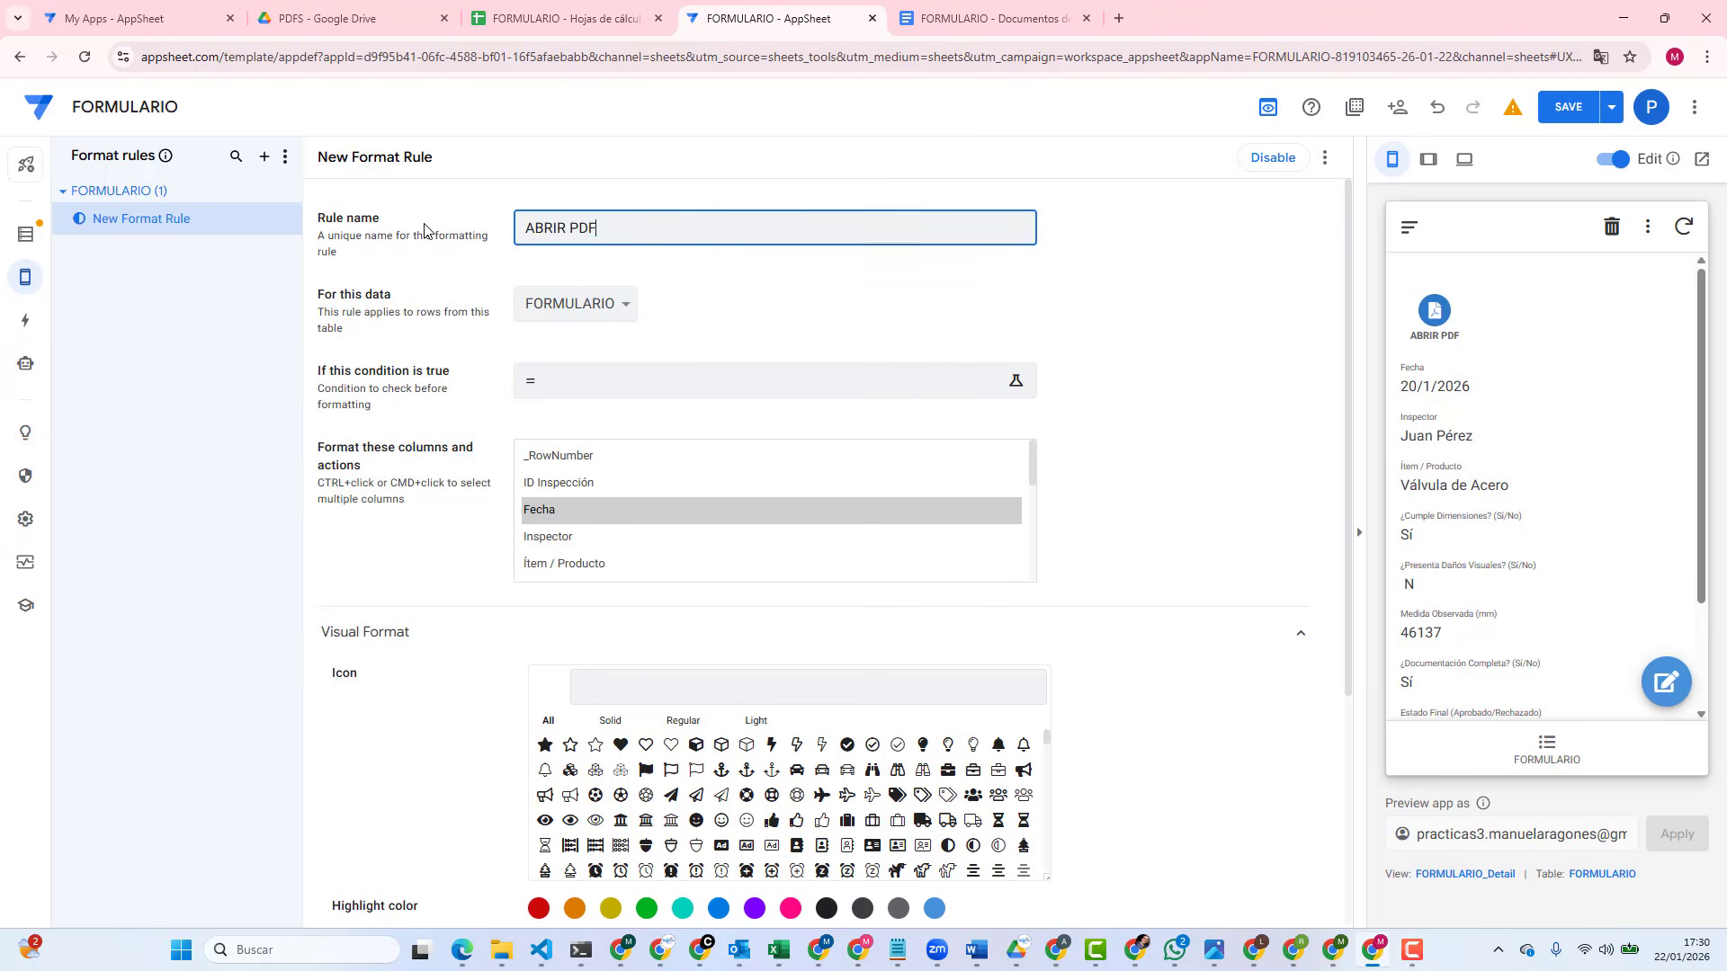
scroll(558, 540, "down", 8)
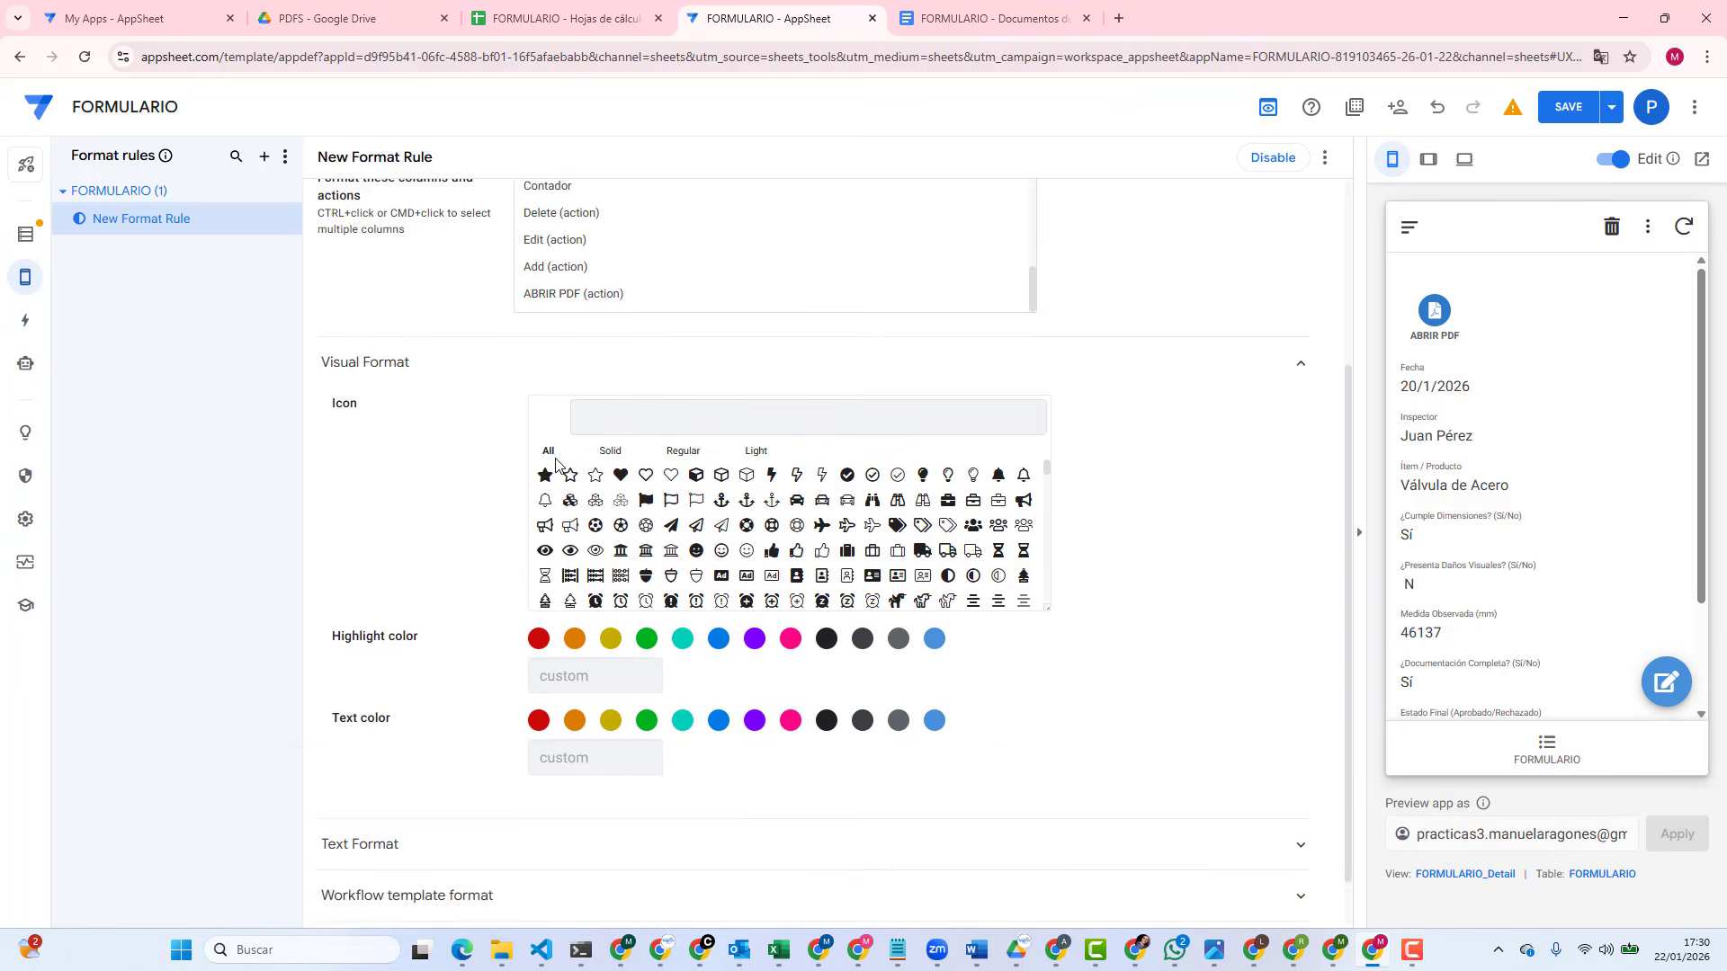
left_click(554, 481)
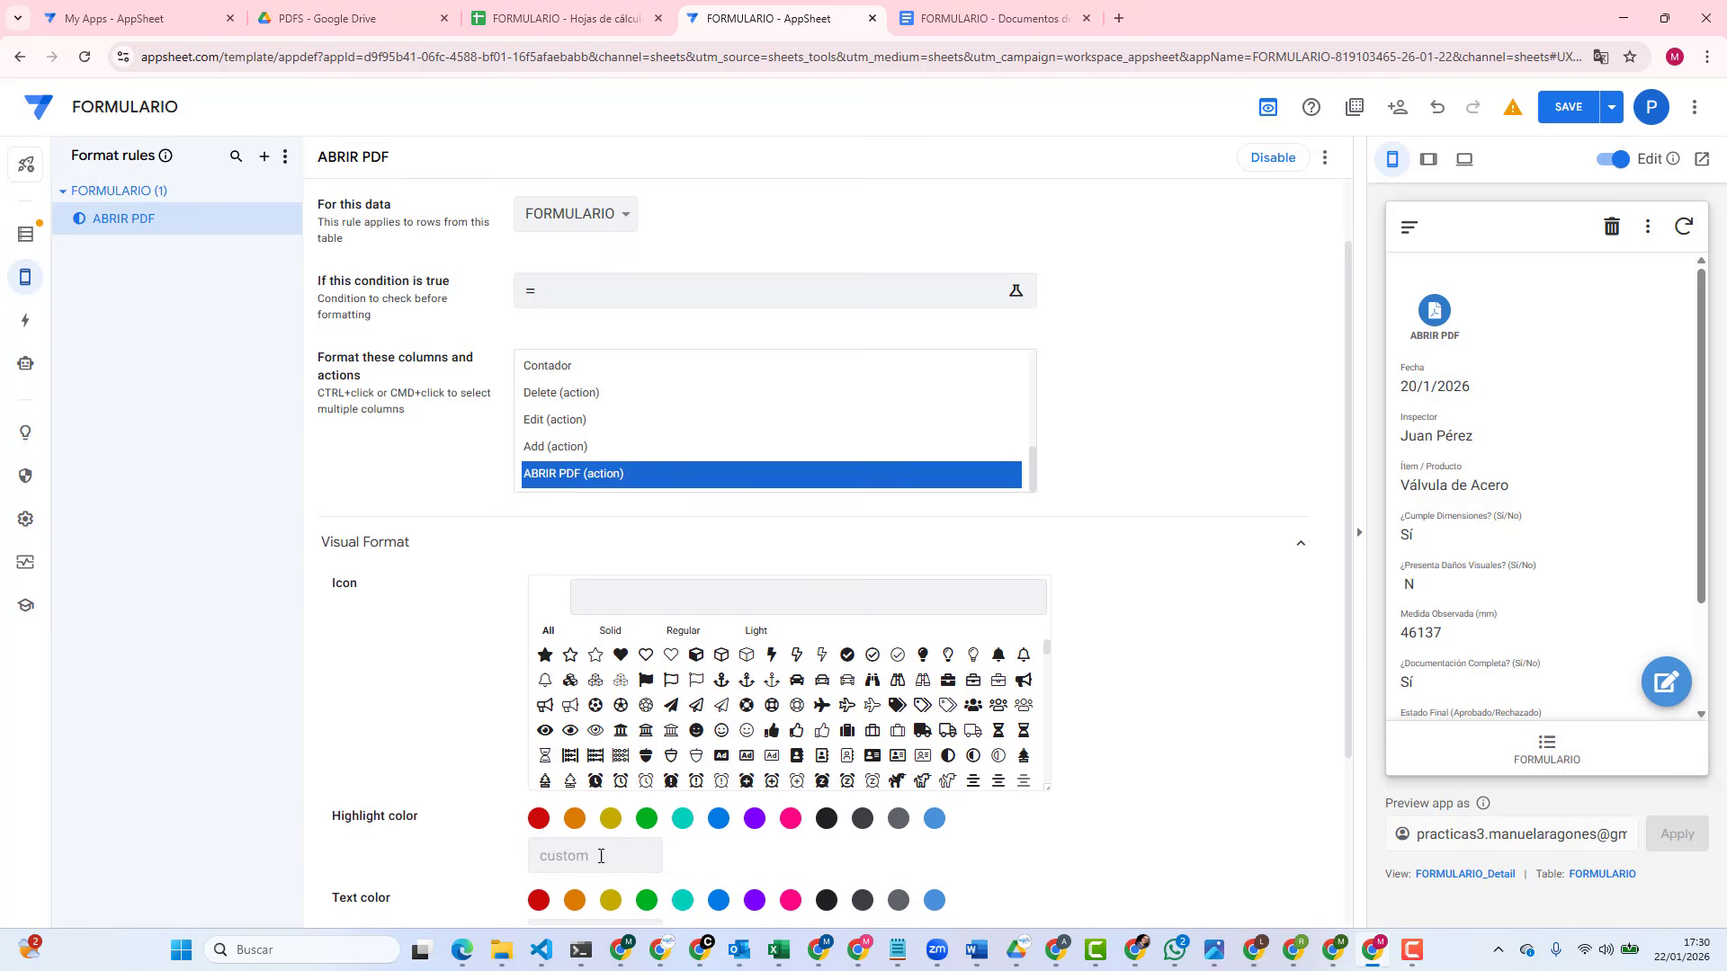
Step: Set the ABRIR PDF format rule's highlight color to red and check the icons in the preview's FORMULARIO list
left_click(540, 906)
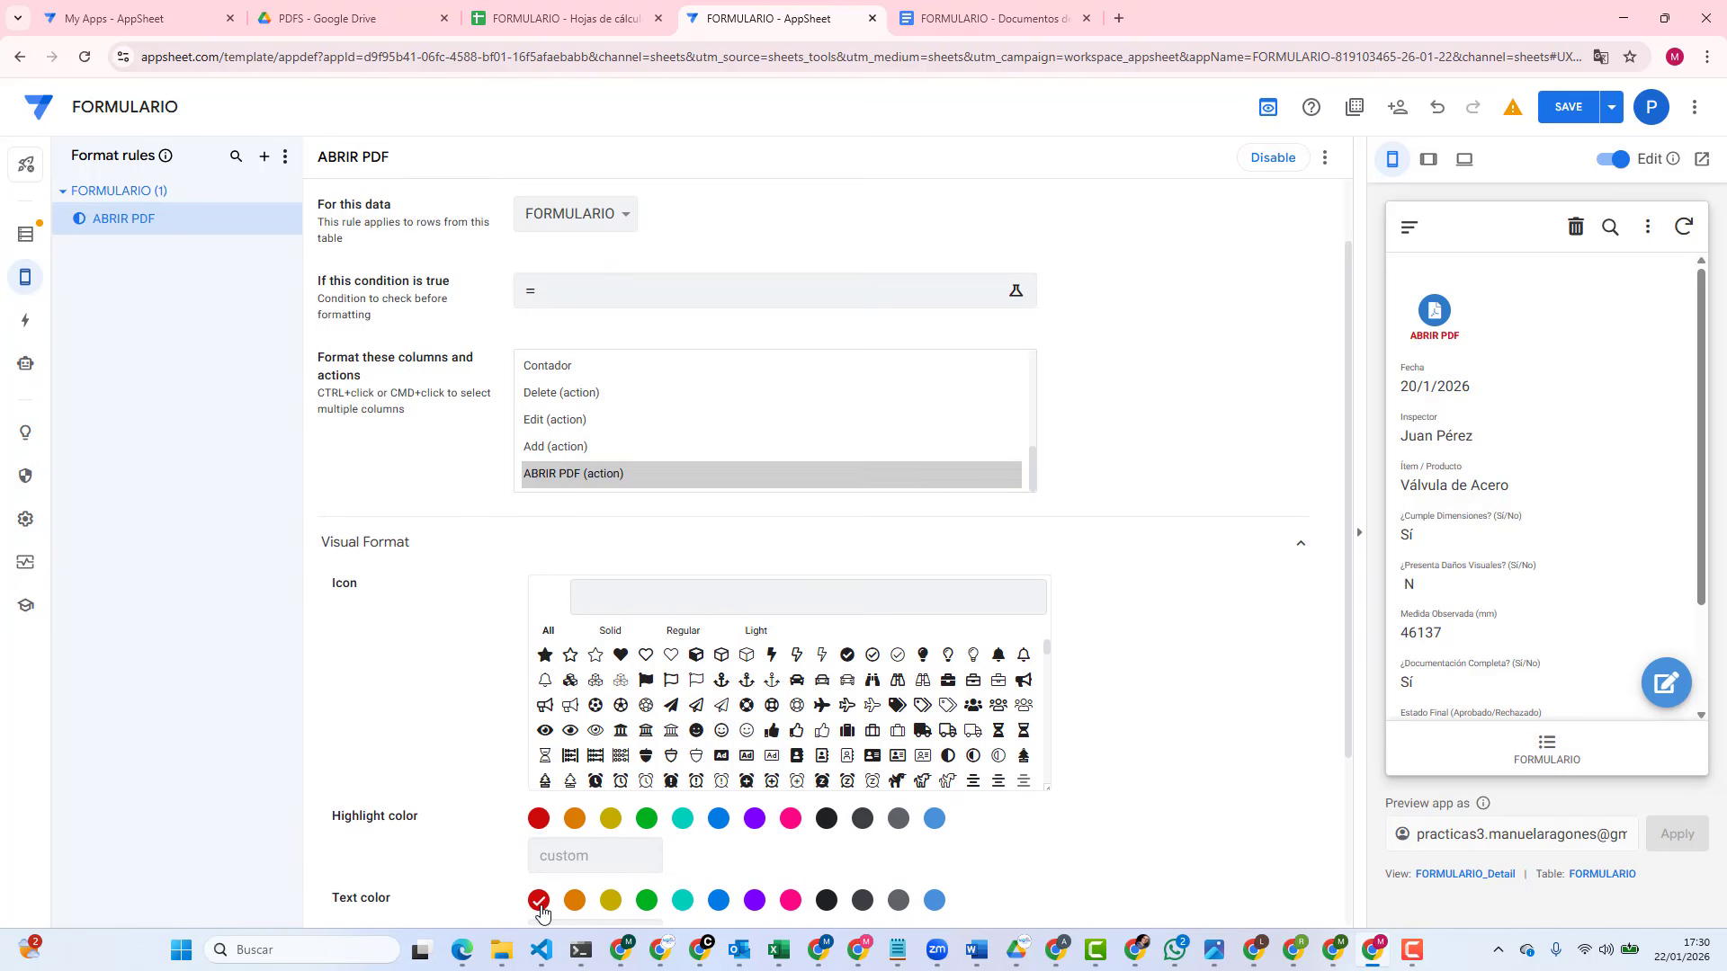
left_click(539, 819)
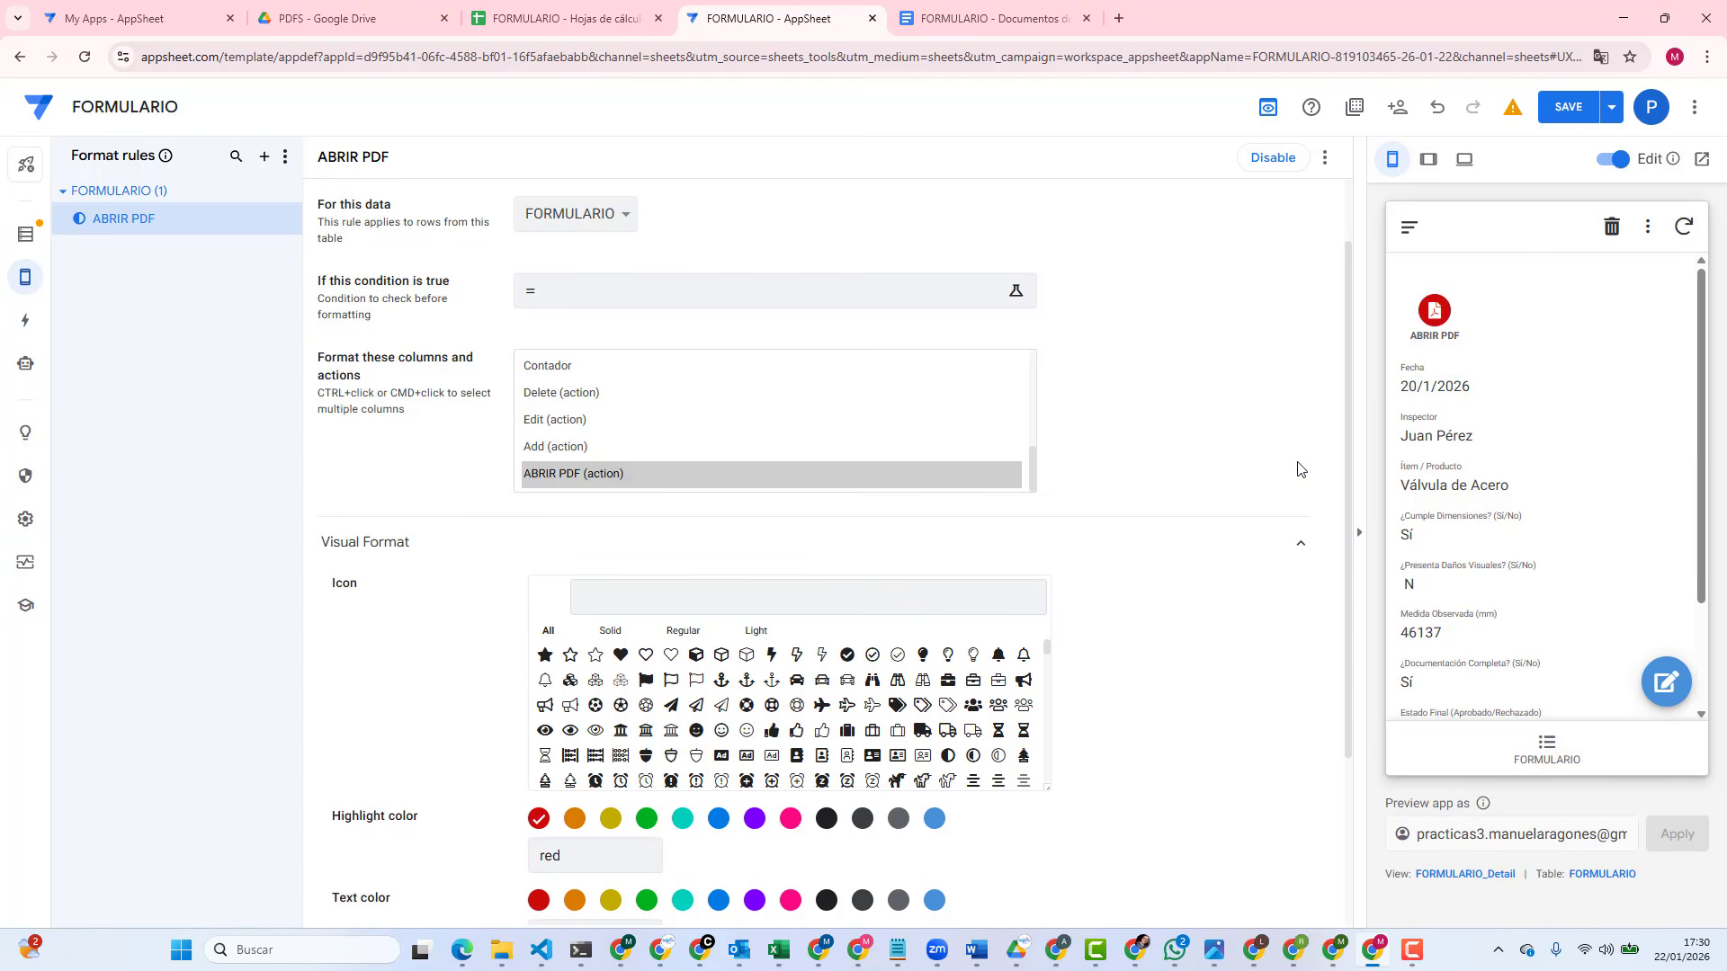
left_click(1546, 758)
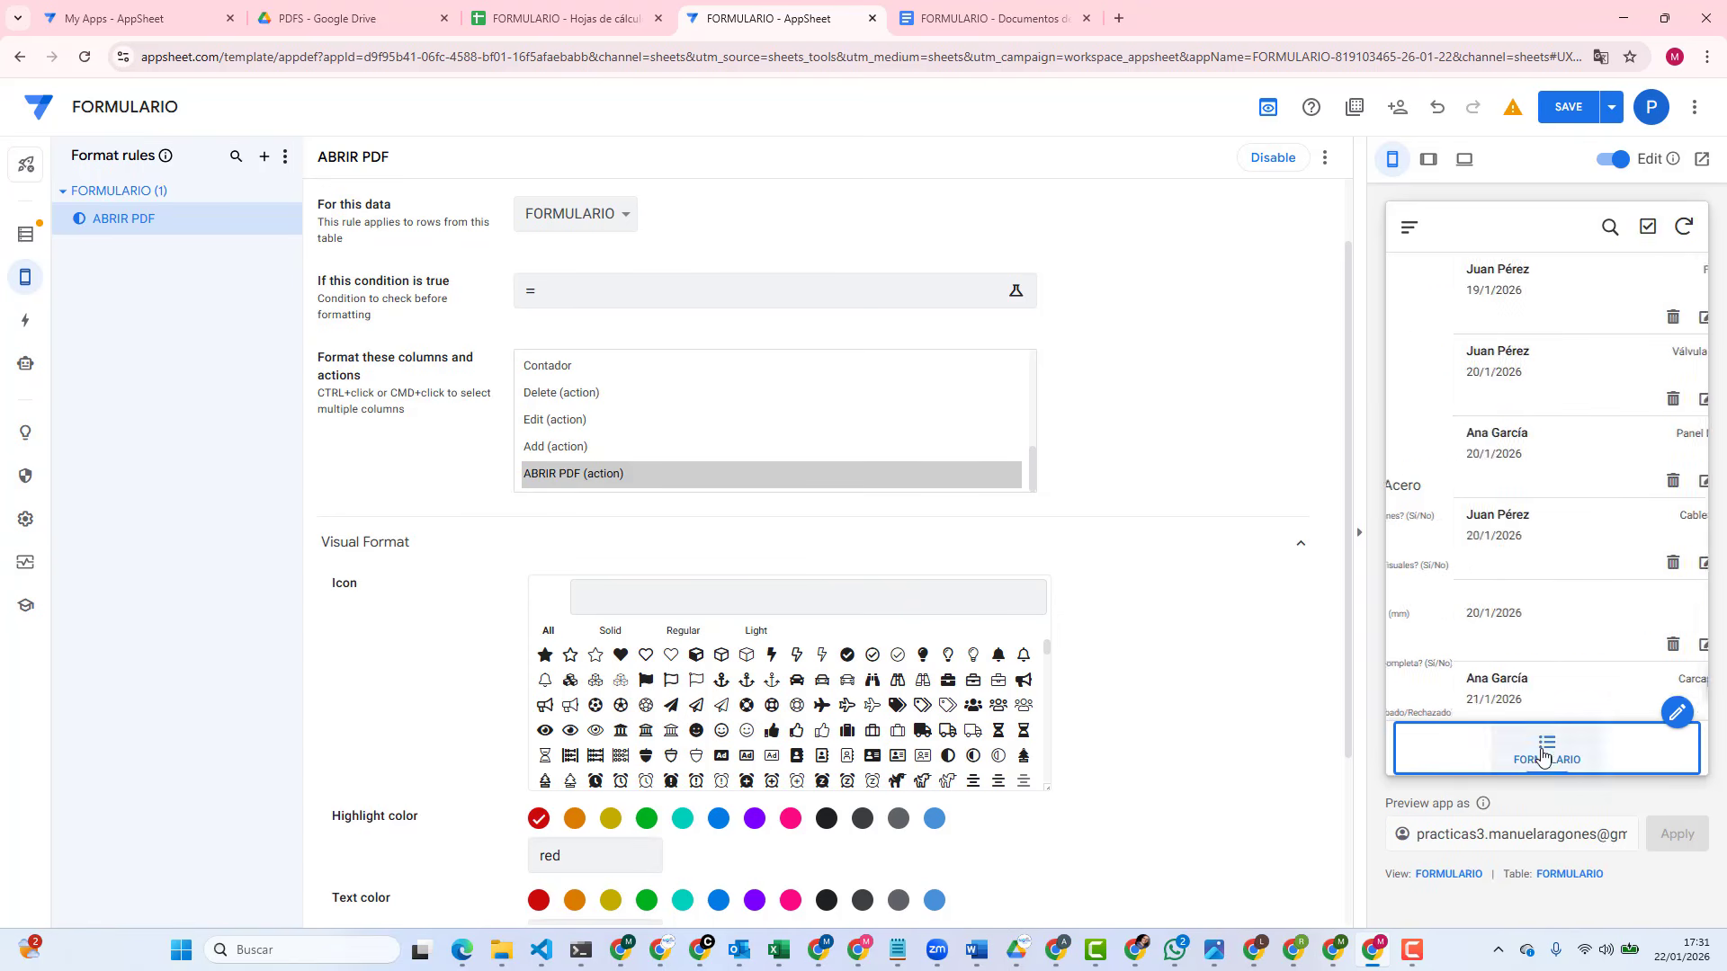
scroll(1587, 520, "down", 3)
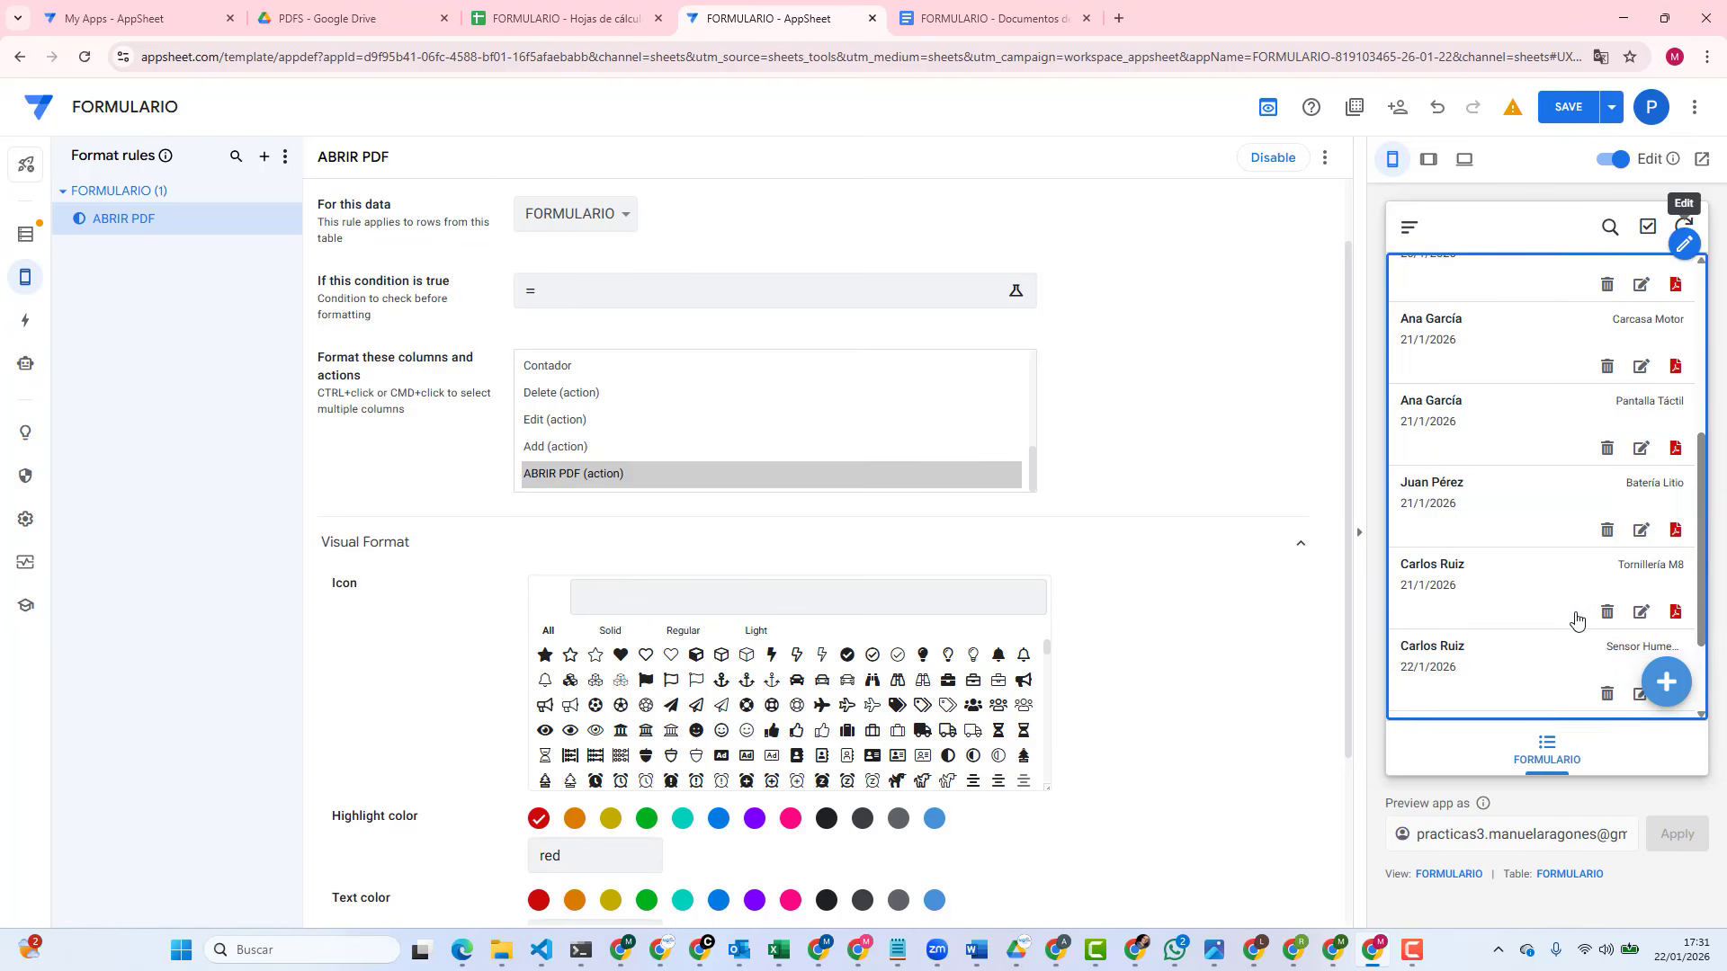
scroll(1610, 575, "down", 2)
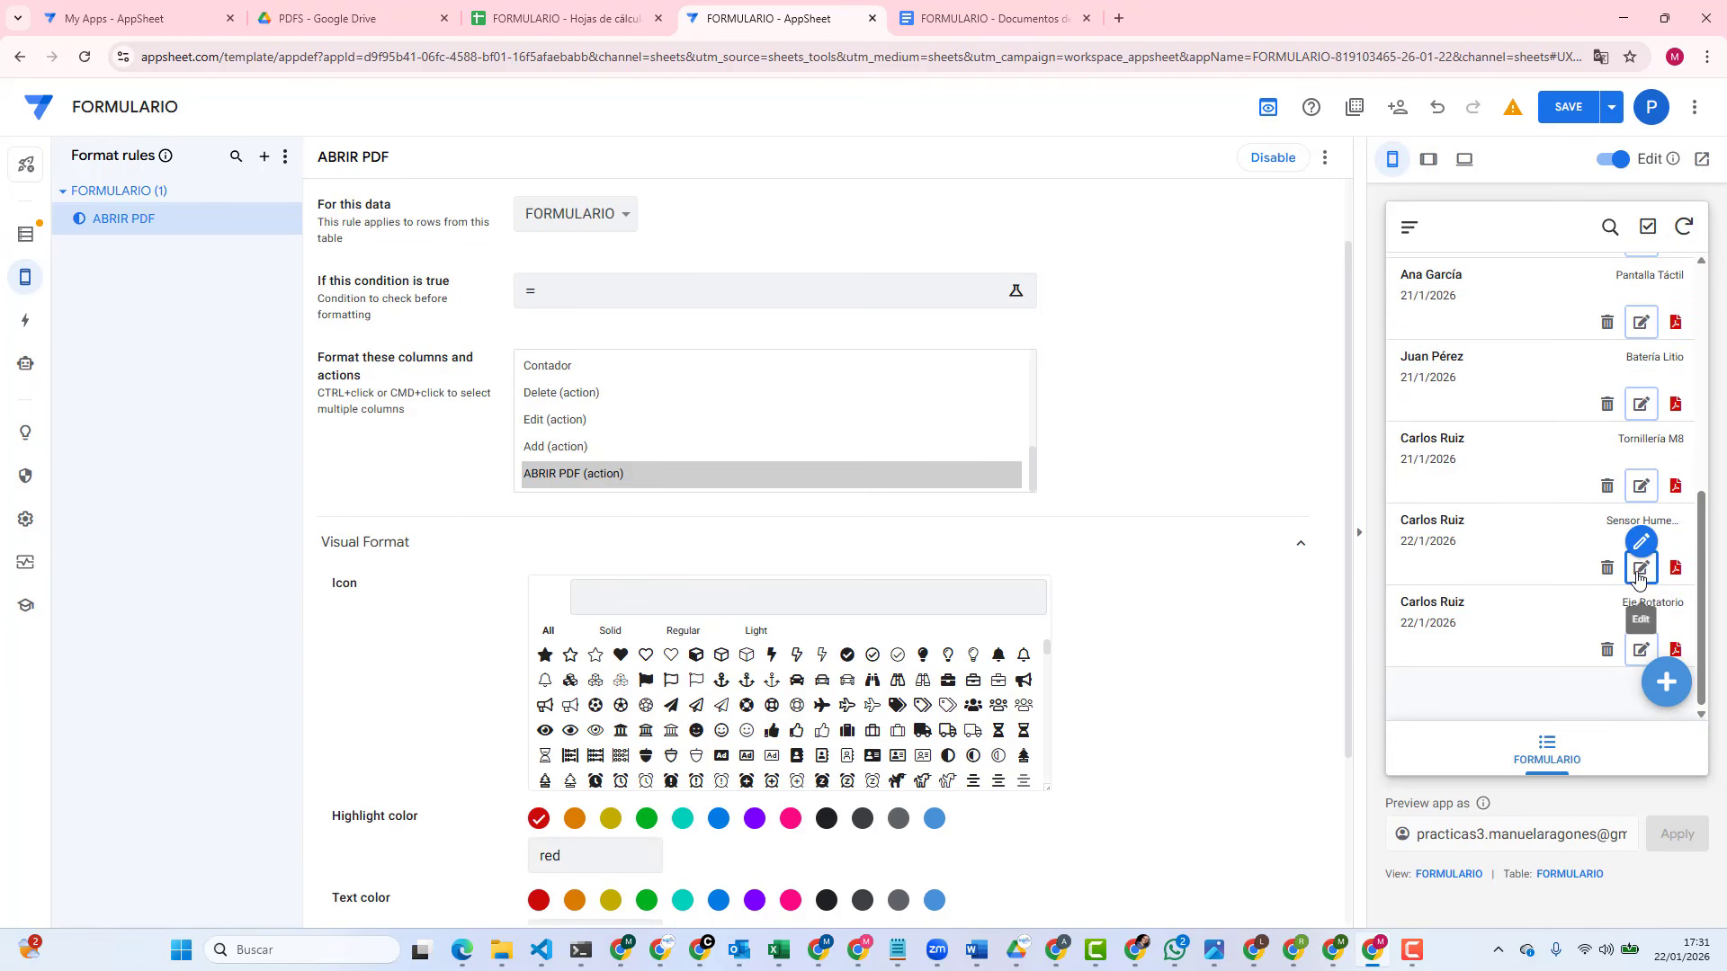
Step: Turn off the preview's edit mode, run ABRIR PDF on the Eje Rotatorio record and read the page that opens
left_click(1616, 166)
left_click(1672, 300)
left_click(1676, 651)
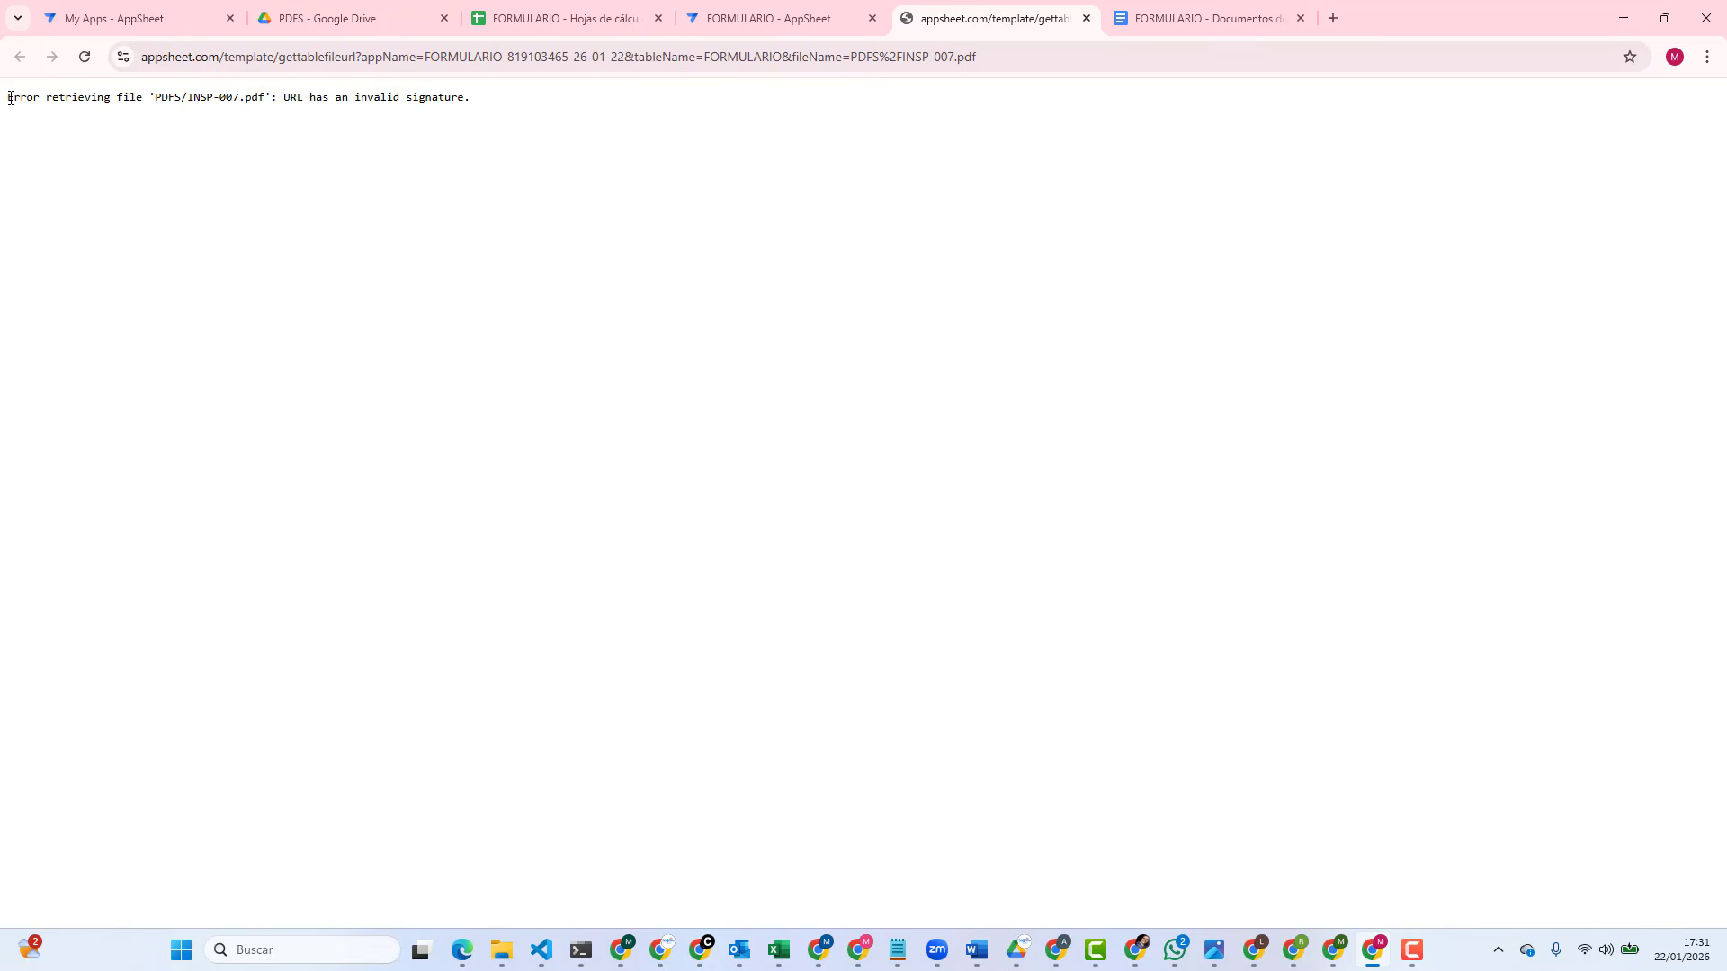
left_click_drag(9, 97, 498, 106)
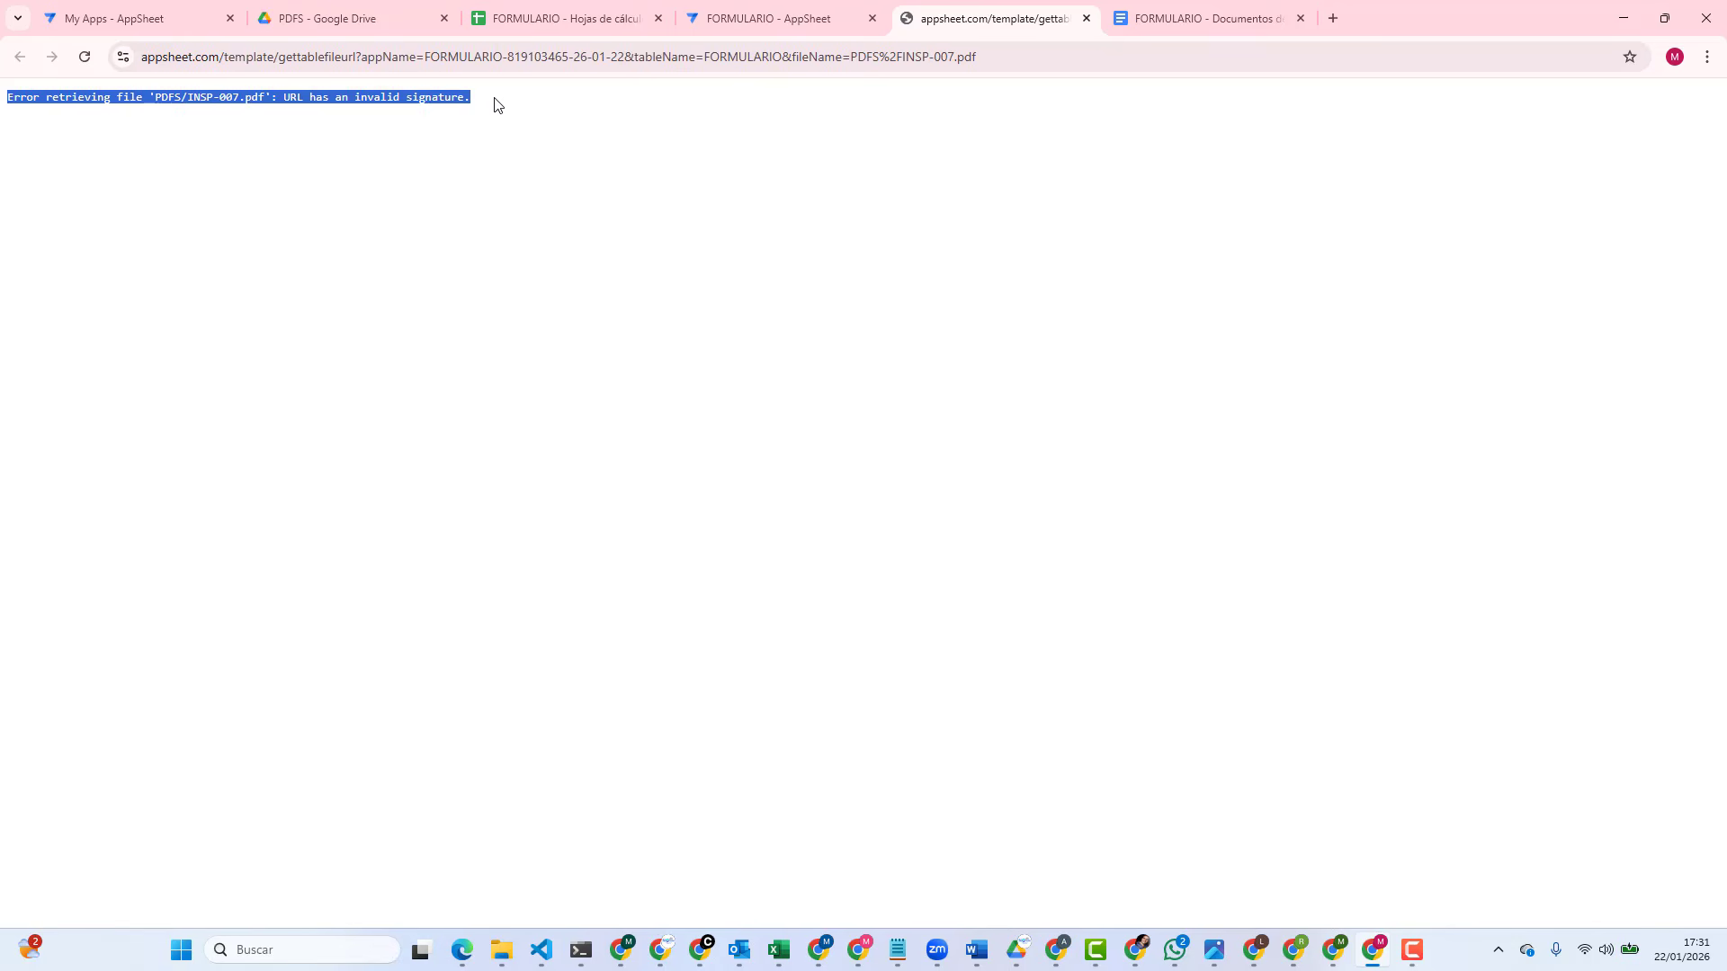
left_click(439, 166)
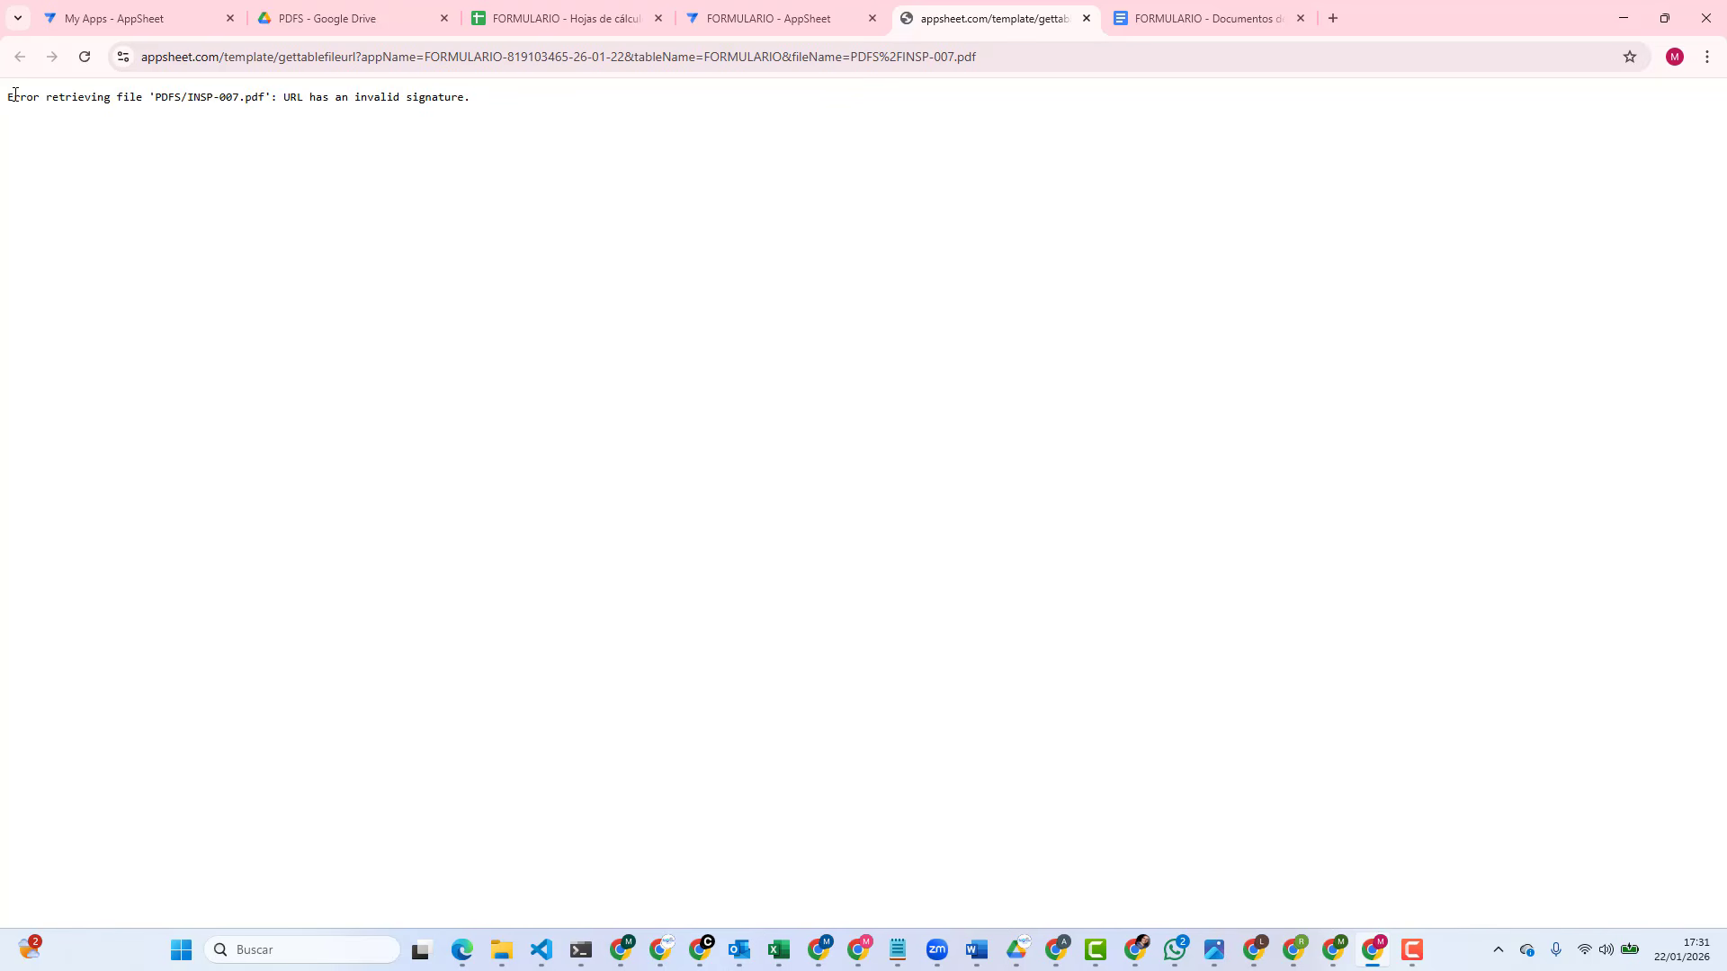
left_click_drag(59, 101, 485, 109)
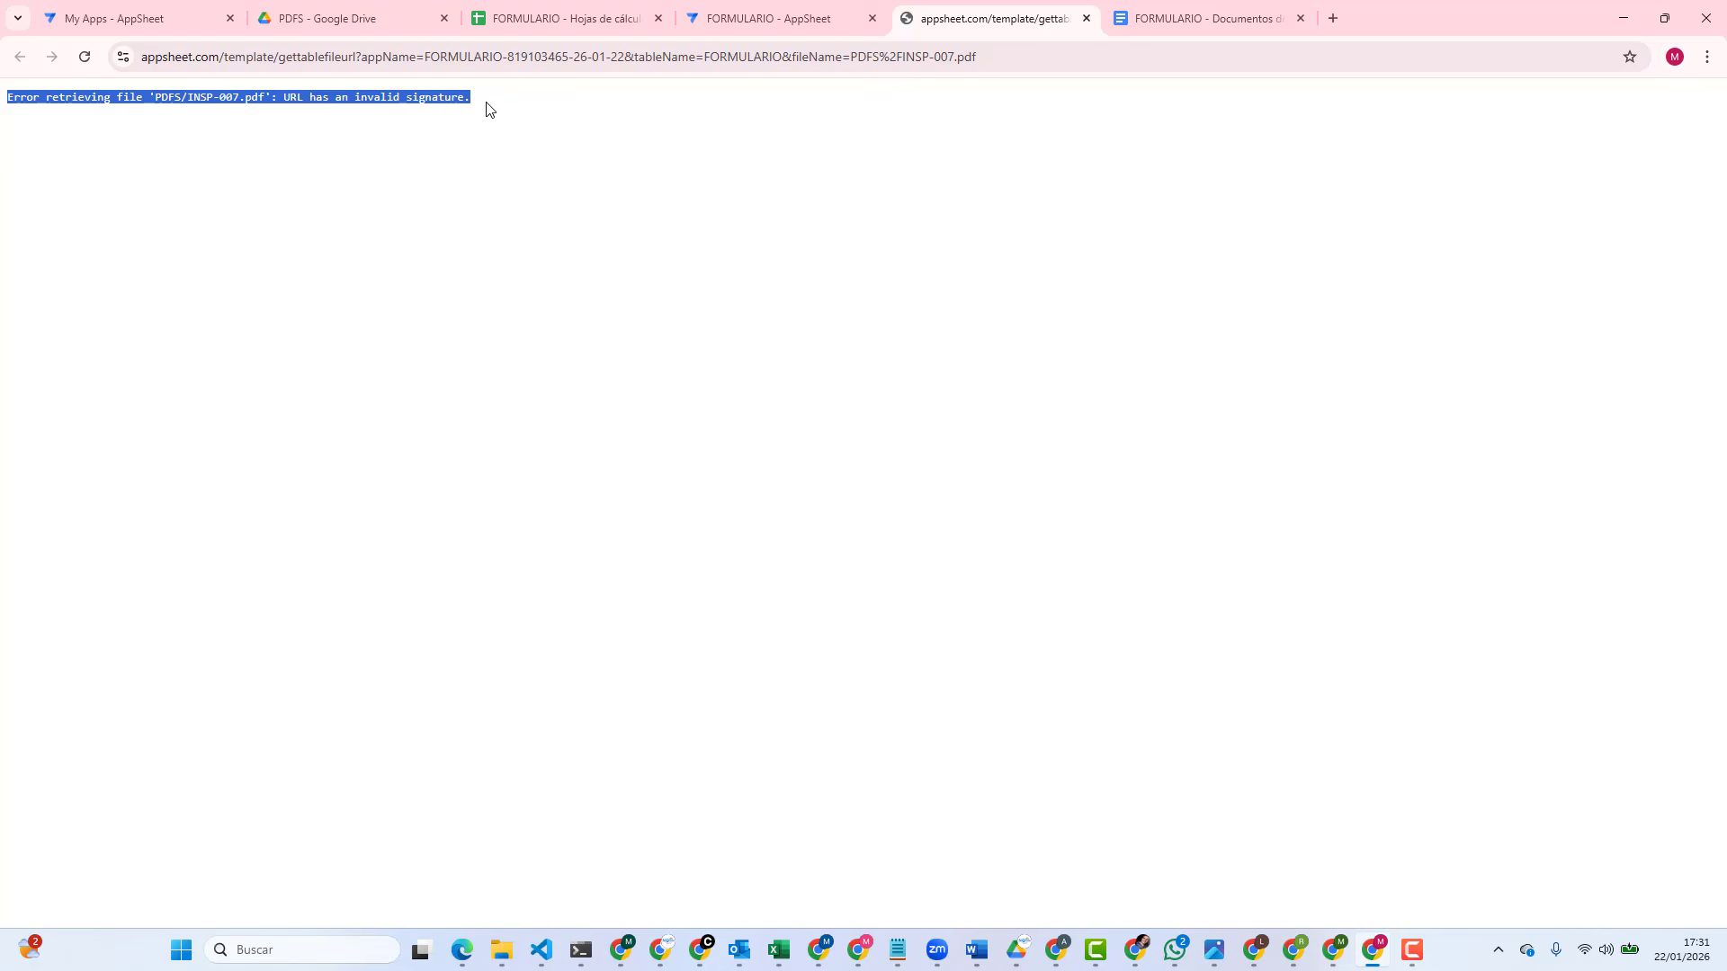
Step: Back in AppSheet, disable Require Image and File URL Signing in the security options and save the app
left_click(747, 18)
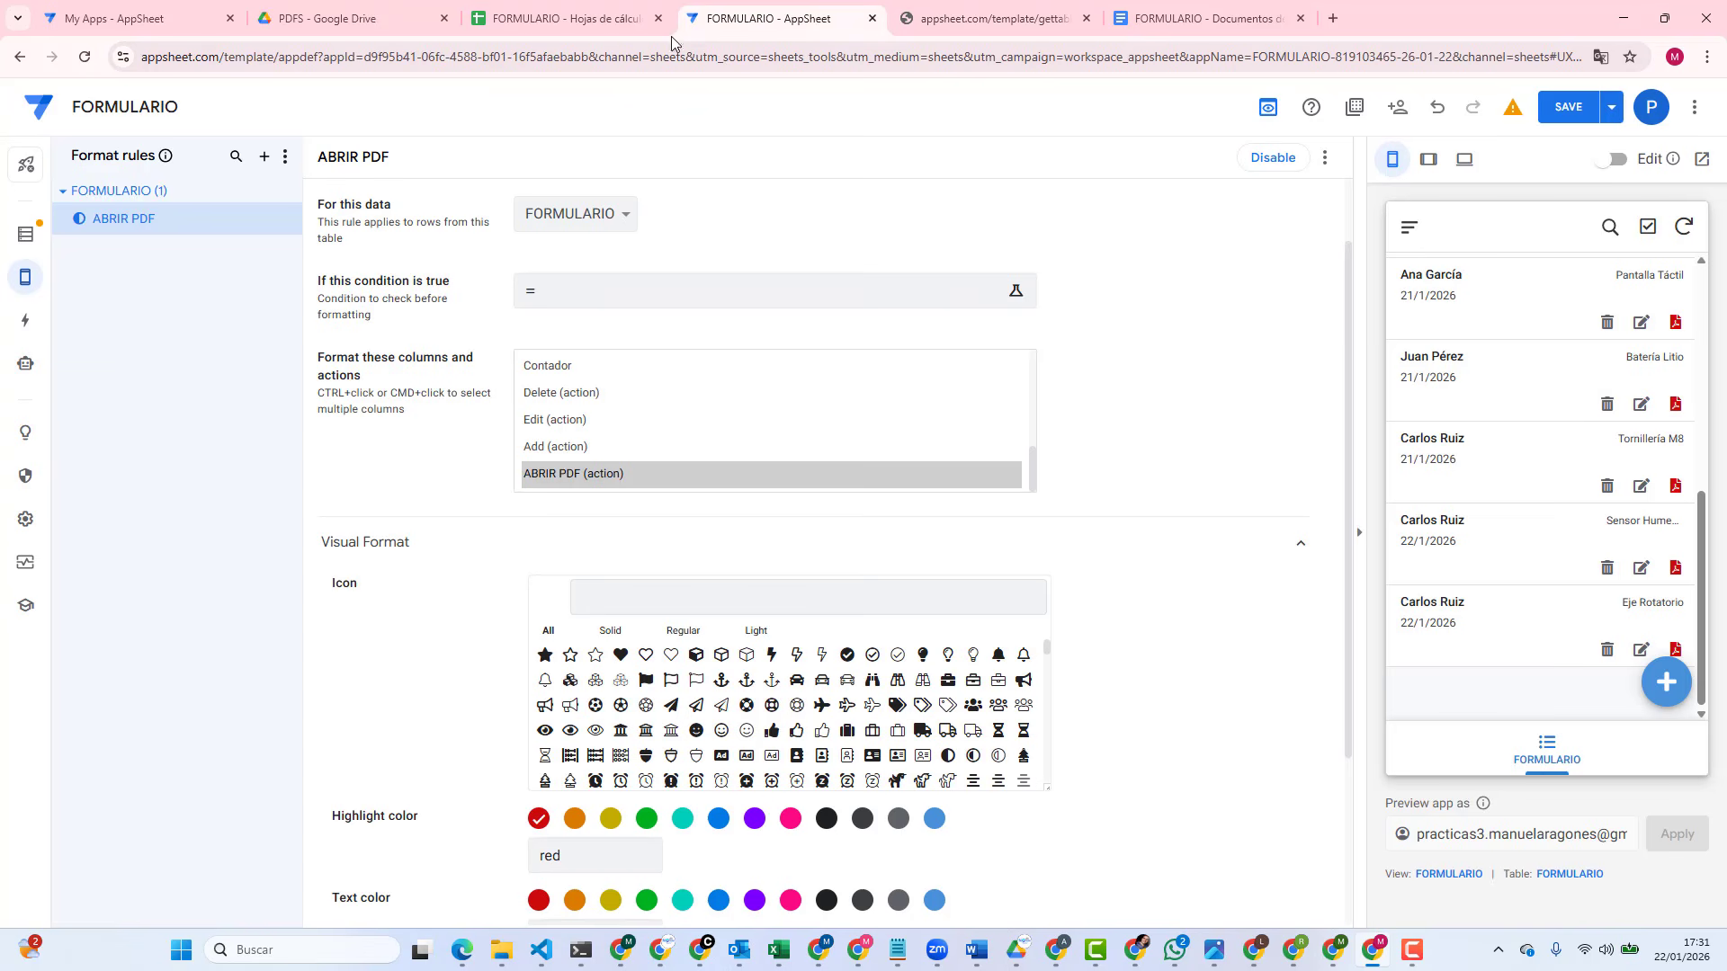
left_click(25, 474)
left_click(143, 296)
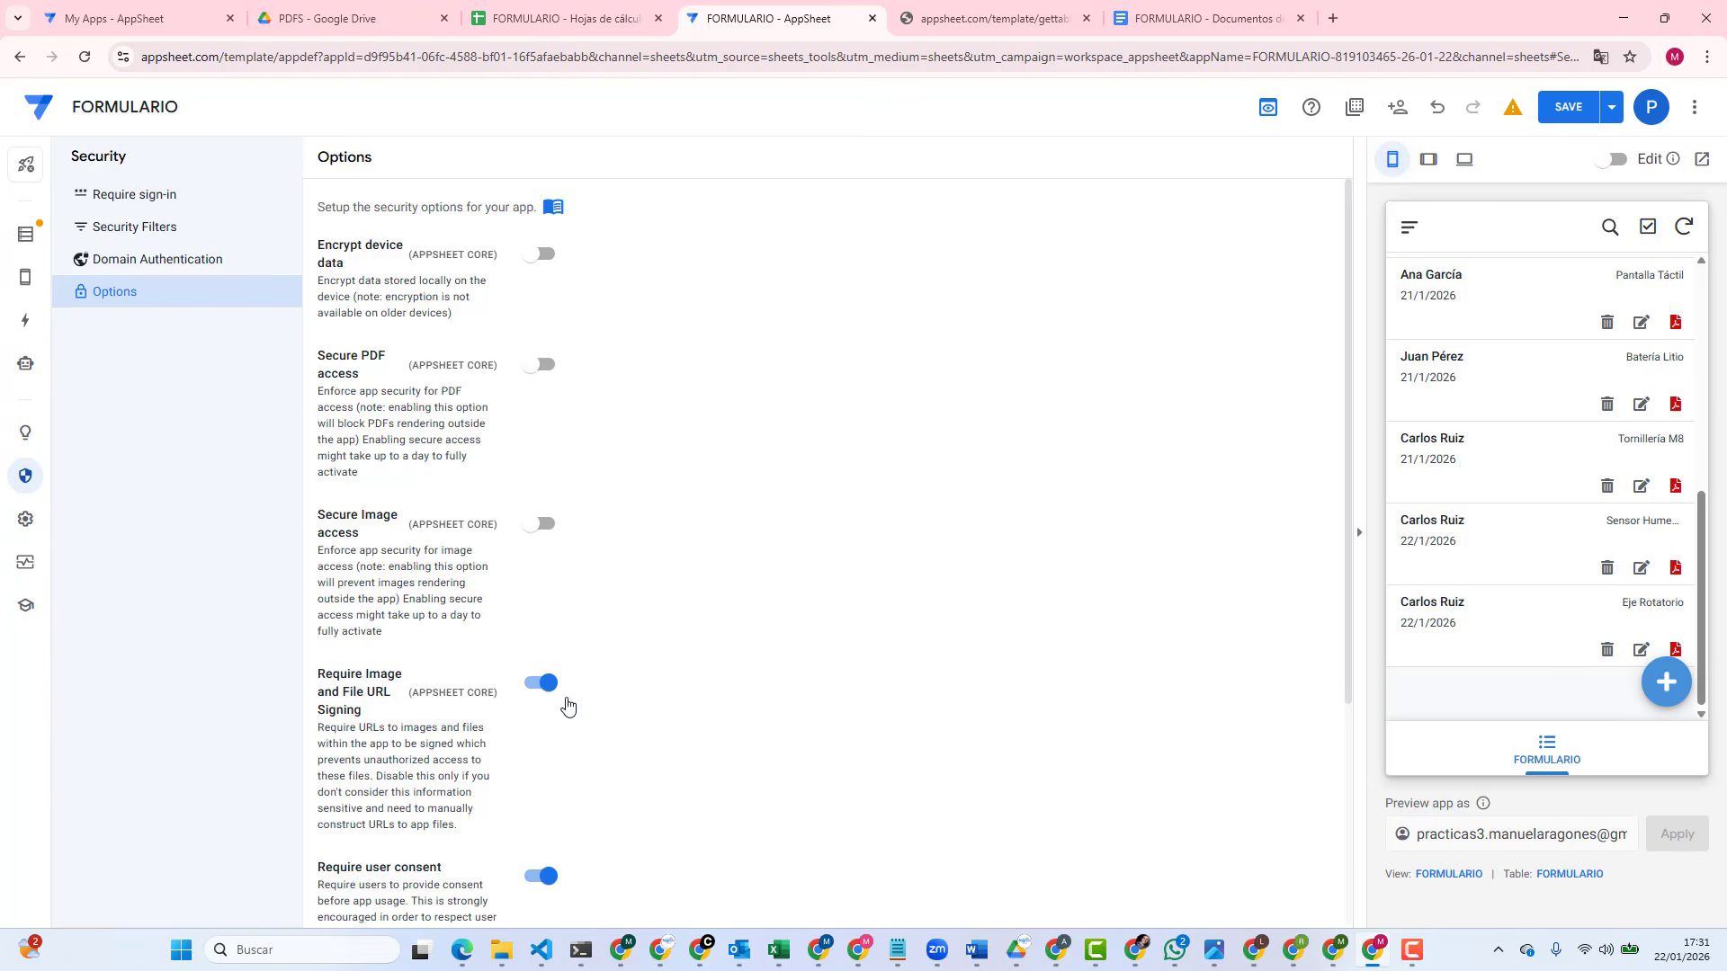
left_click(543, 683)
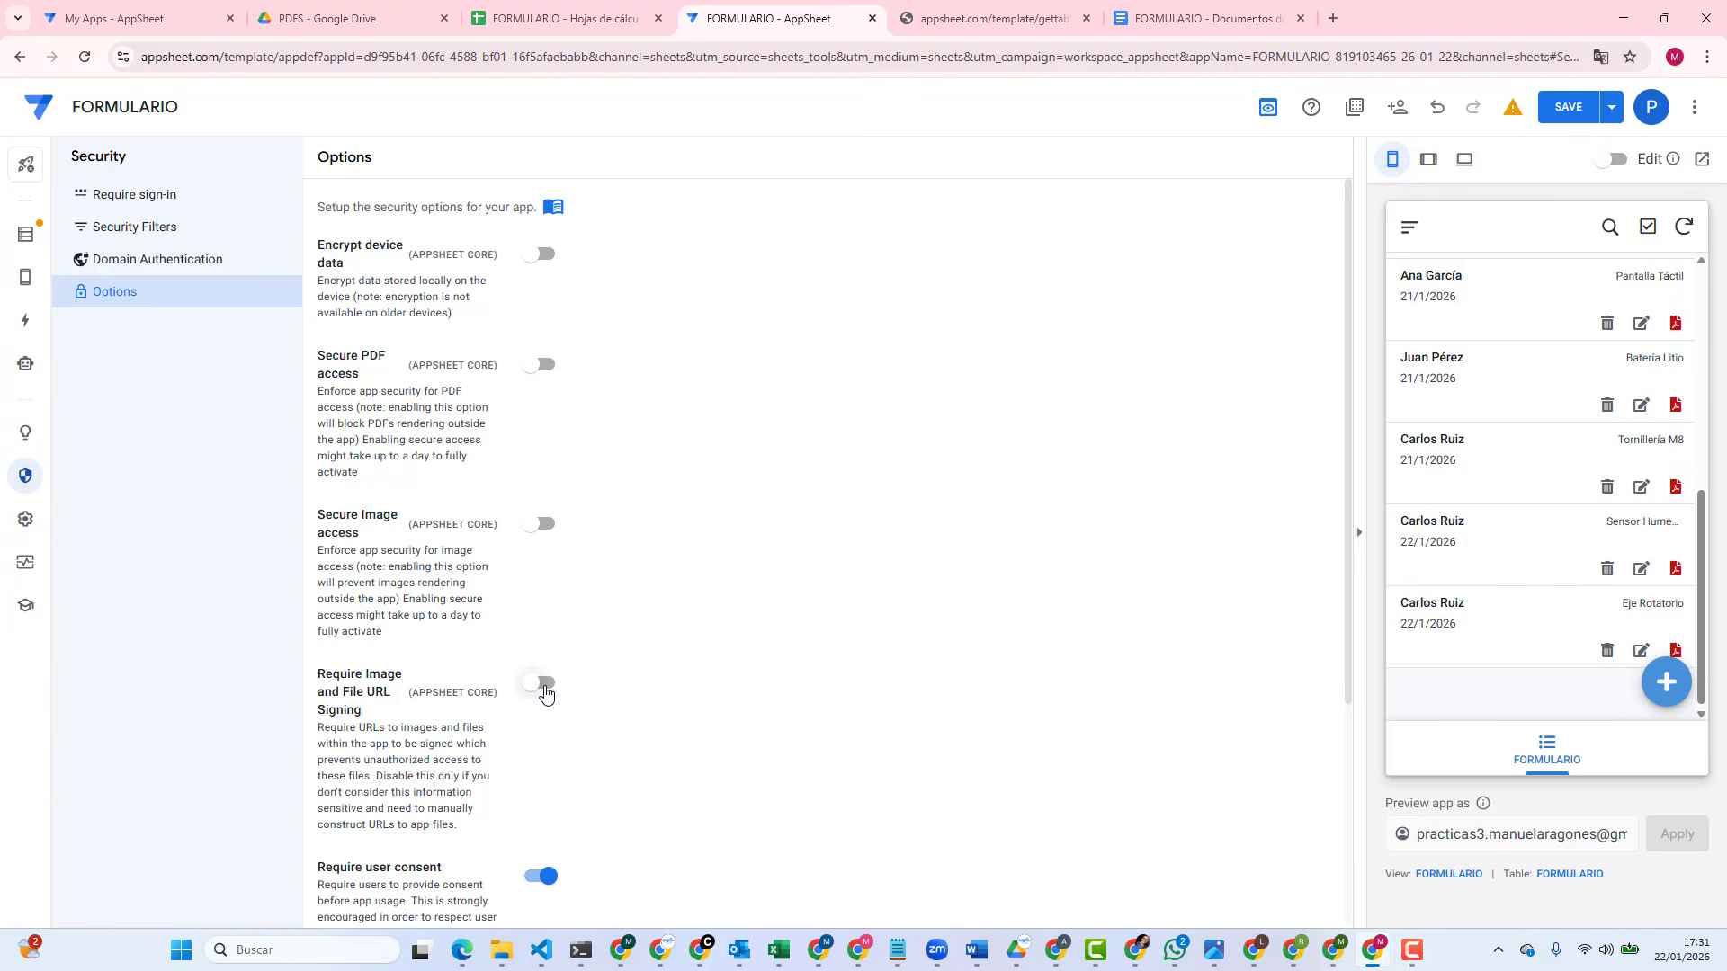
left_click(1565, 110)
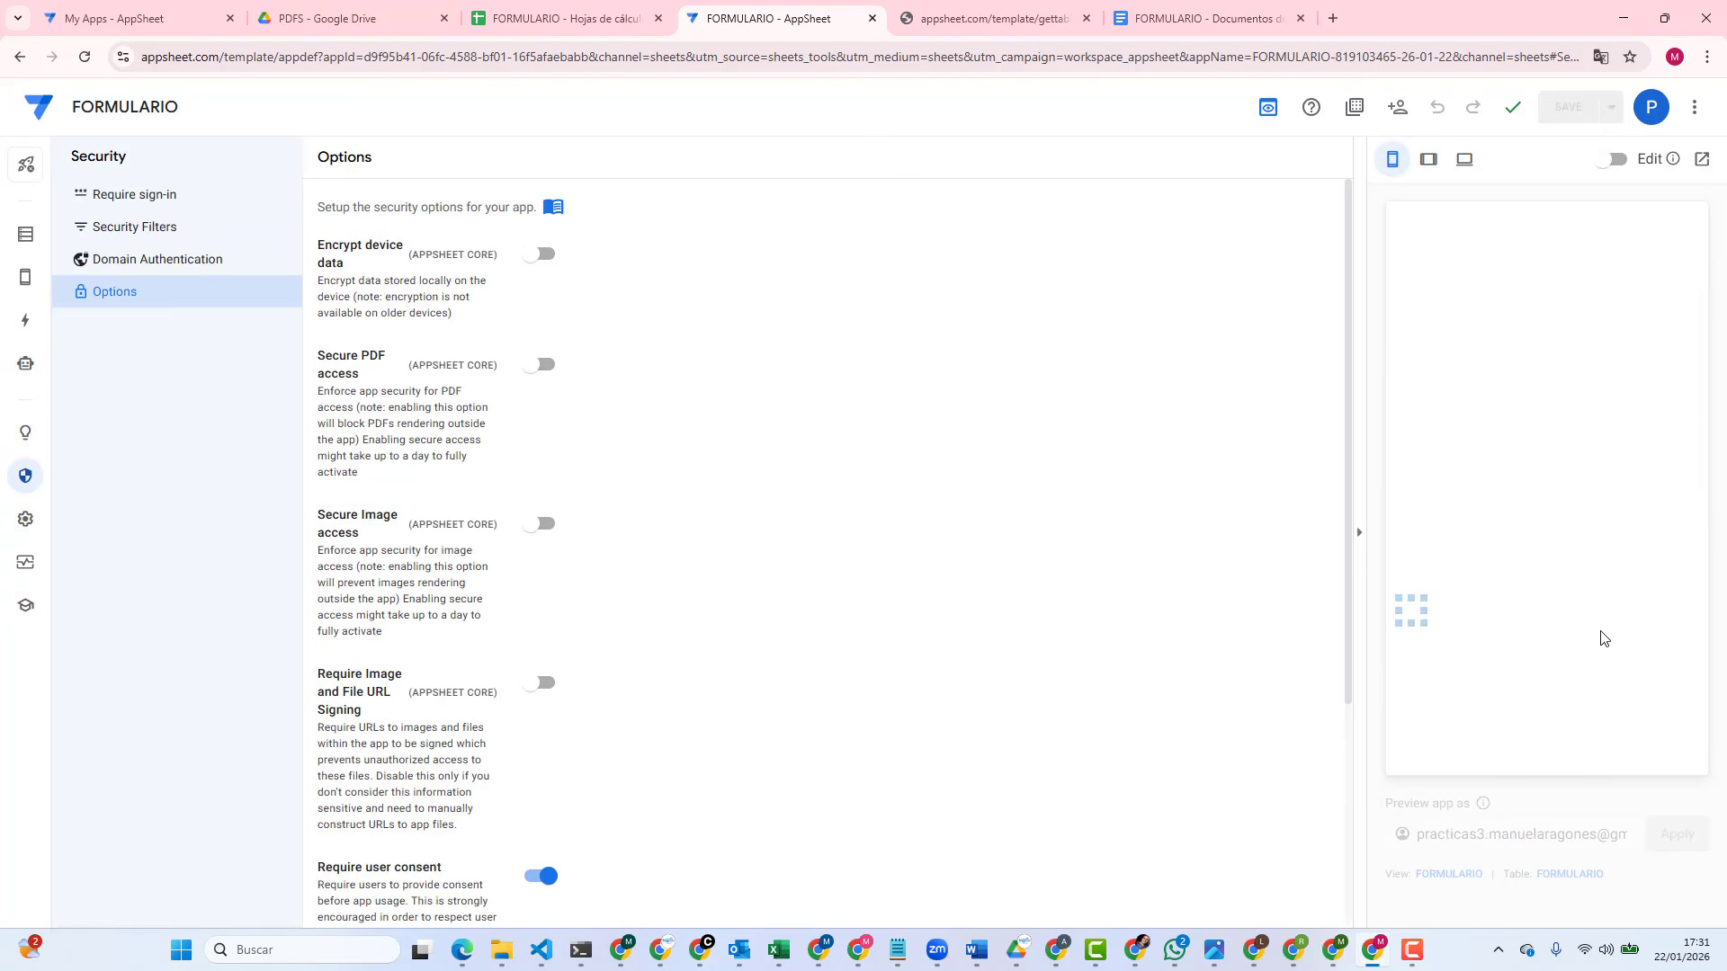
Step: Show the FORMULARIO data table, then change the Eje Rotatorio record's Fecha to 21/01/2026 in the preview and save it
left_click(27, 237)
scroll(1544, 578, "down", 5)
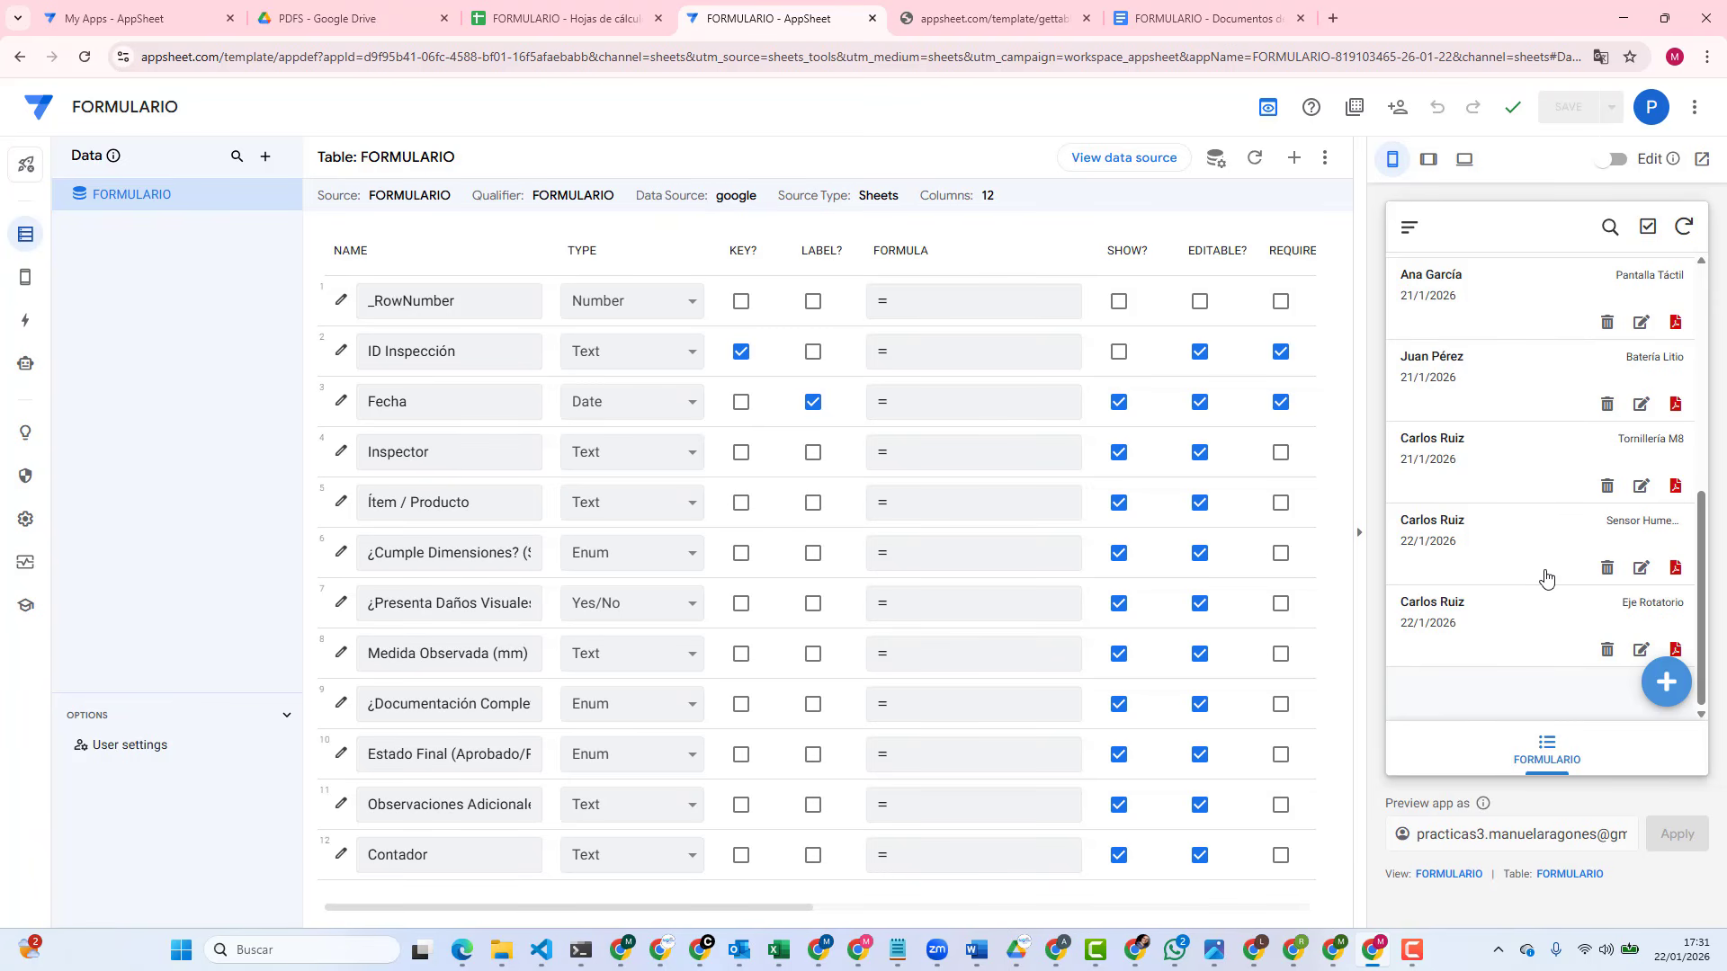
left_click(1642, 650)
left_click(1419, 331)
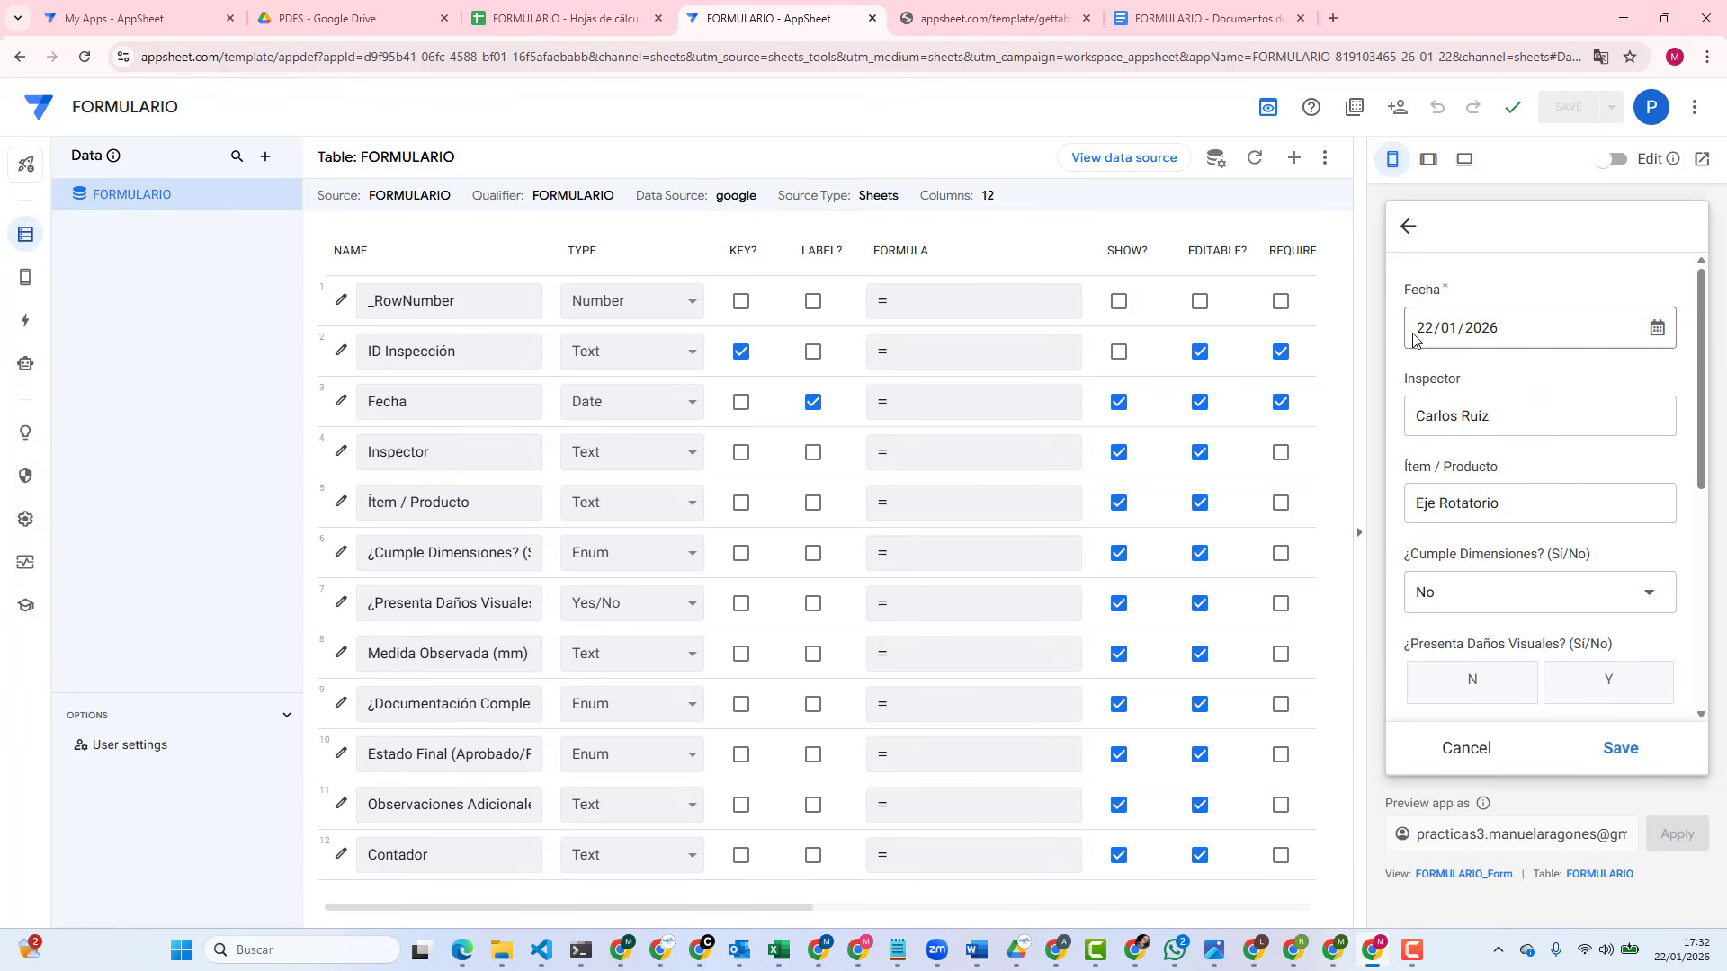
scroll(1539, 485, "down", 5)
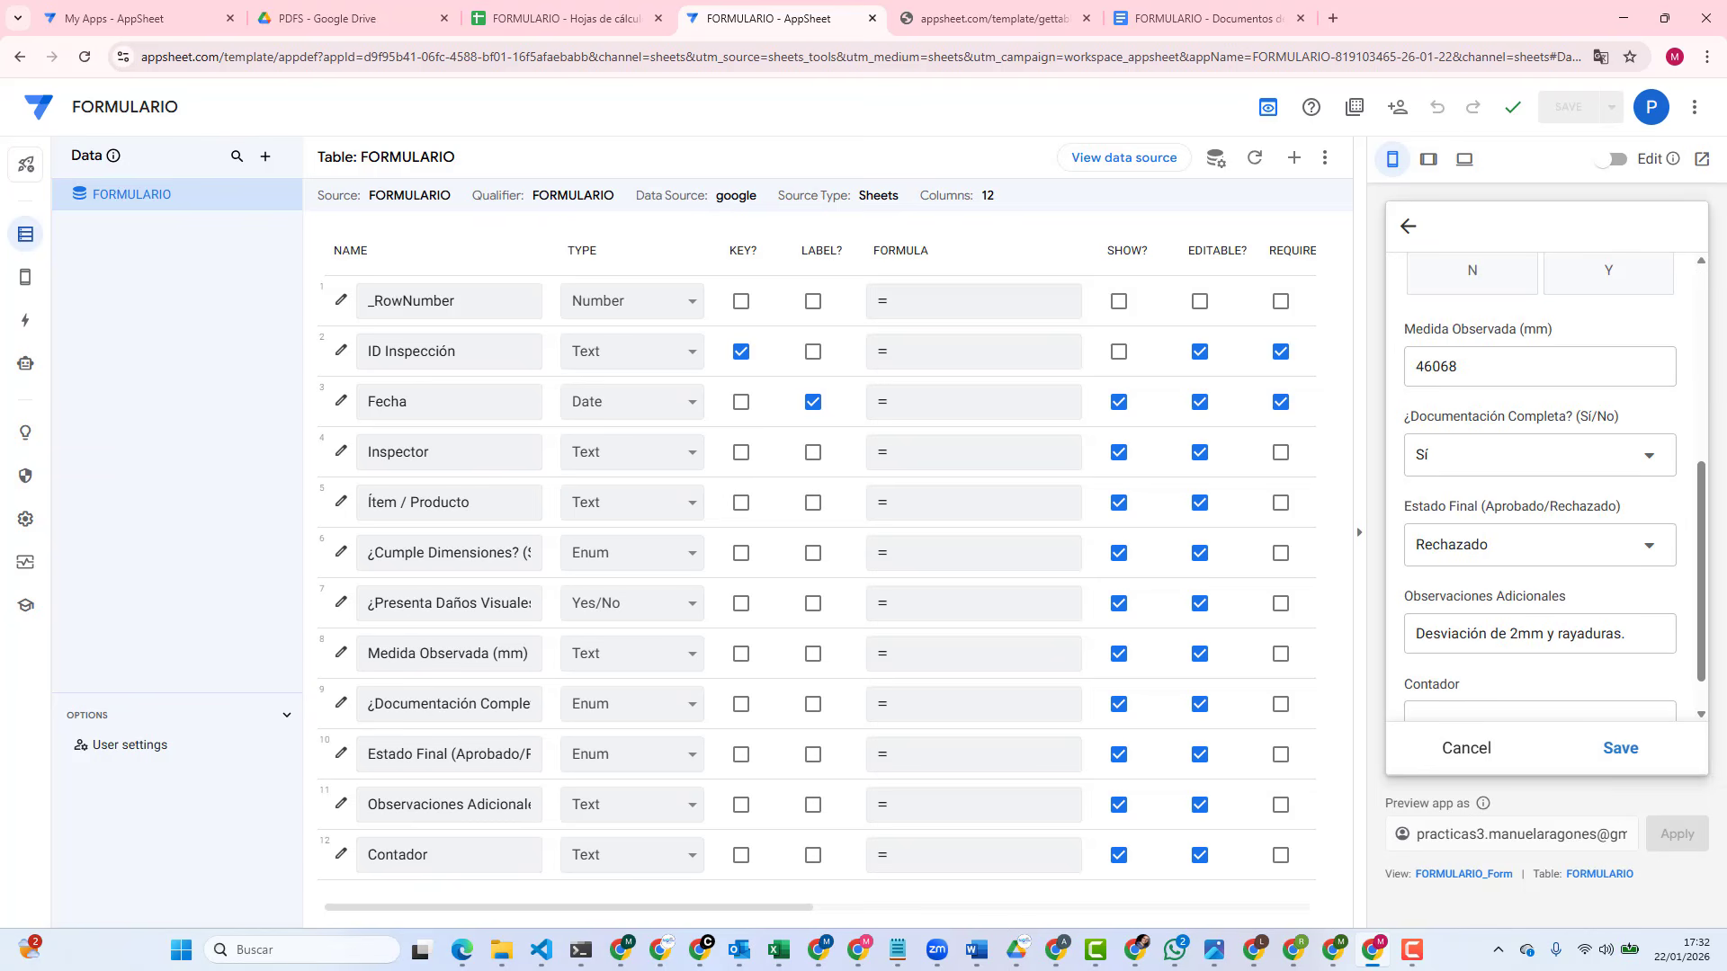
left_click(1619, 749)
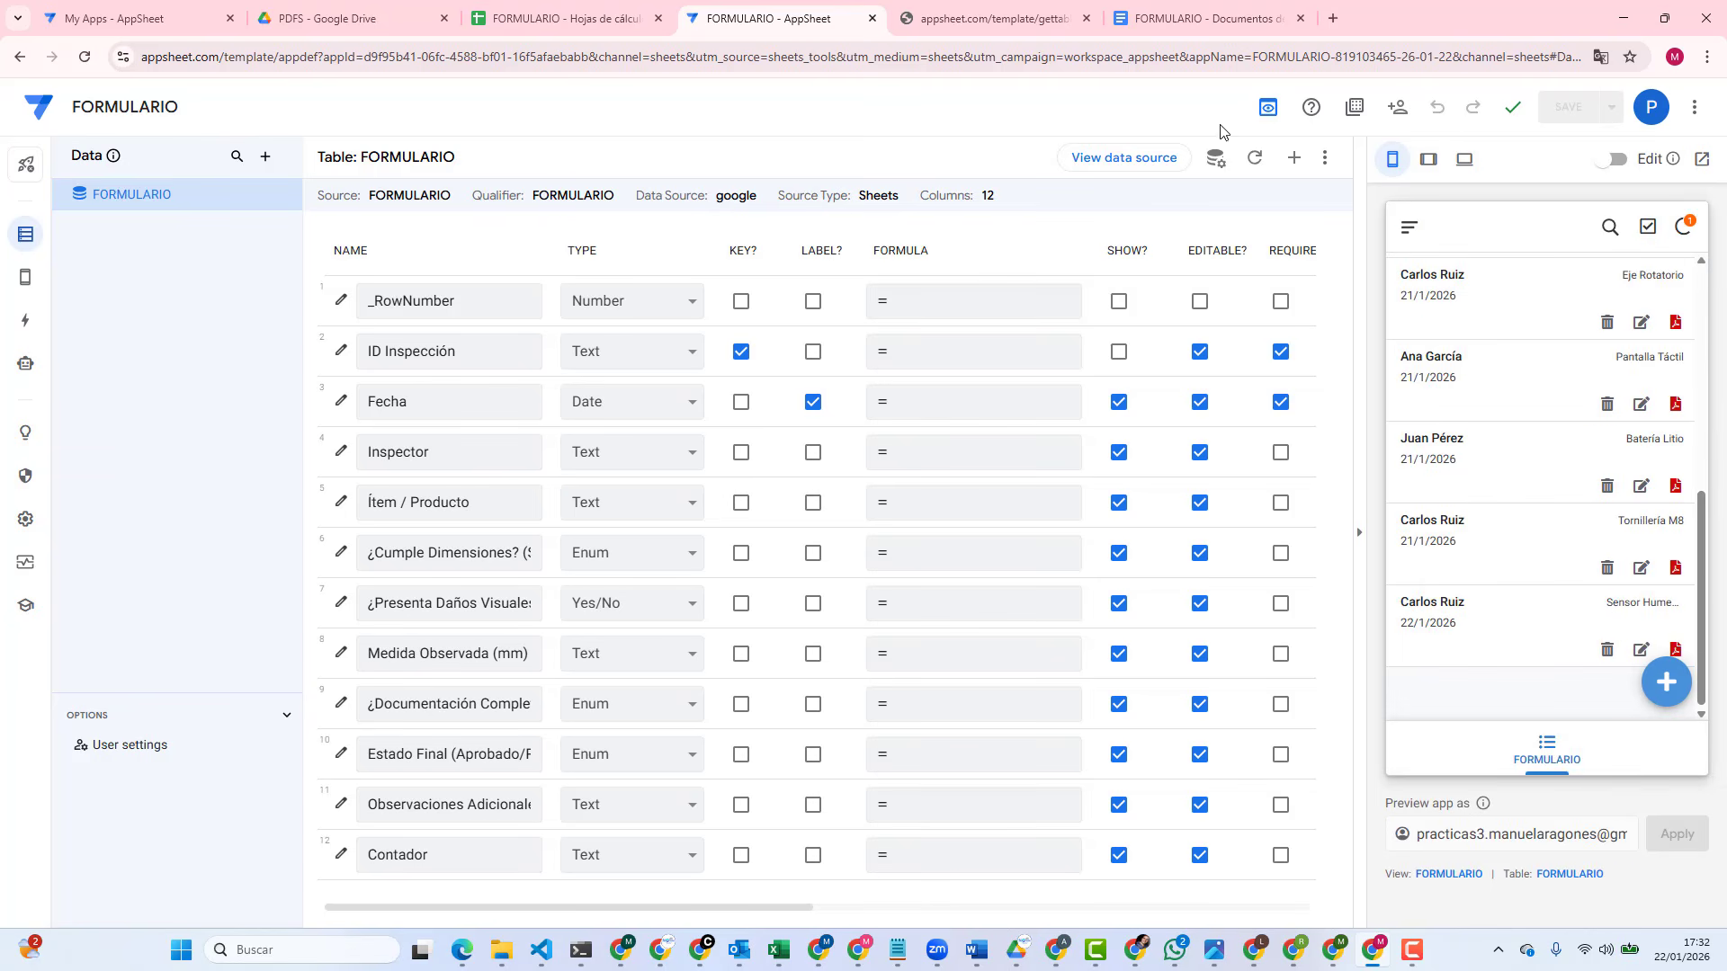
Step: Switch to the PDFS folder in Google Drive and try to preview INSP-007.pdf
left_click(358, 27)
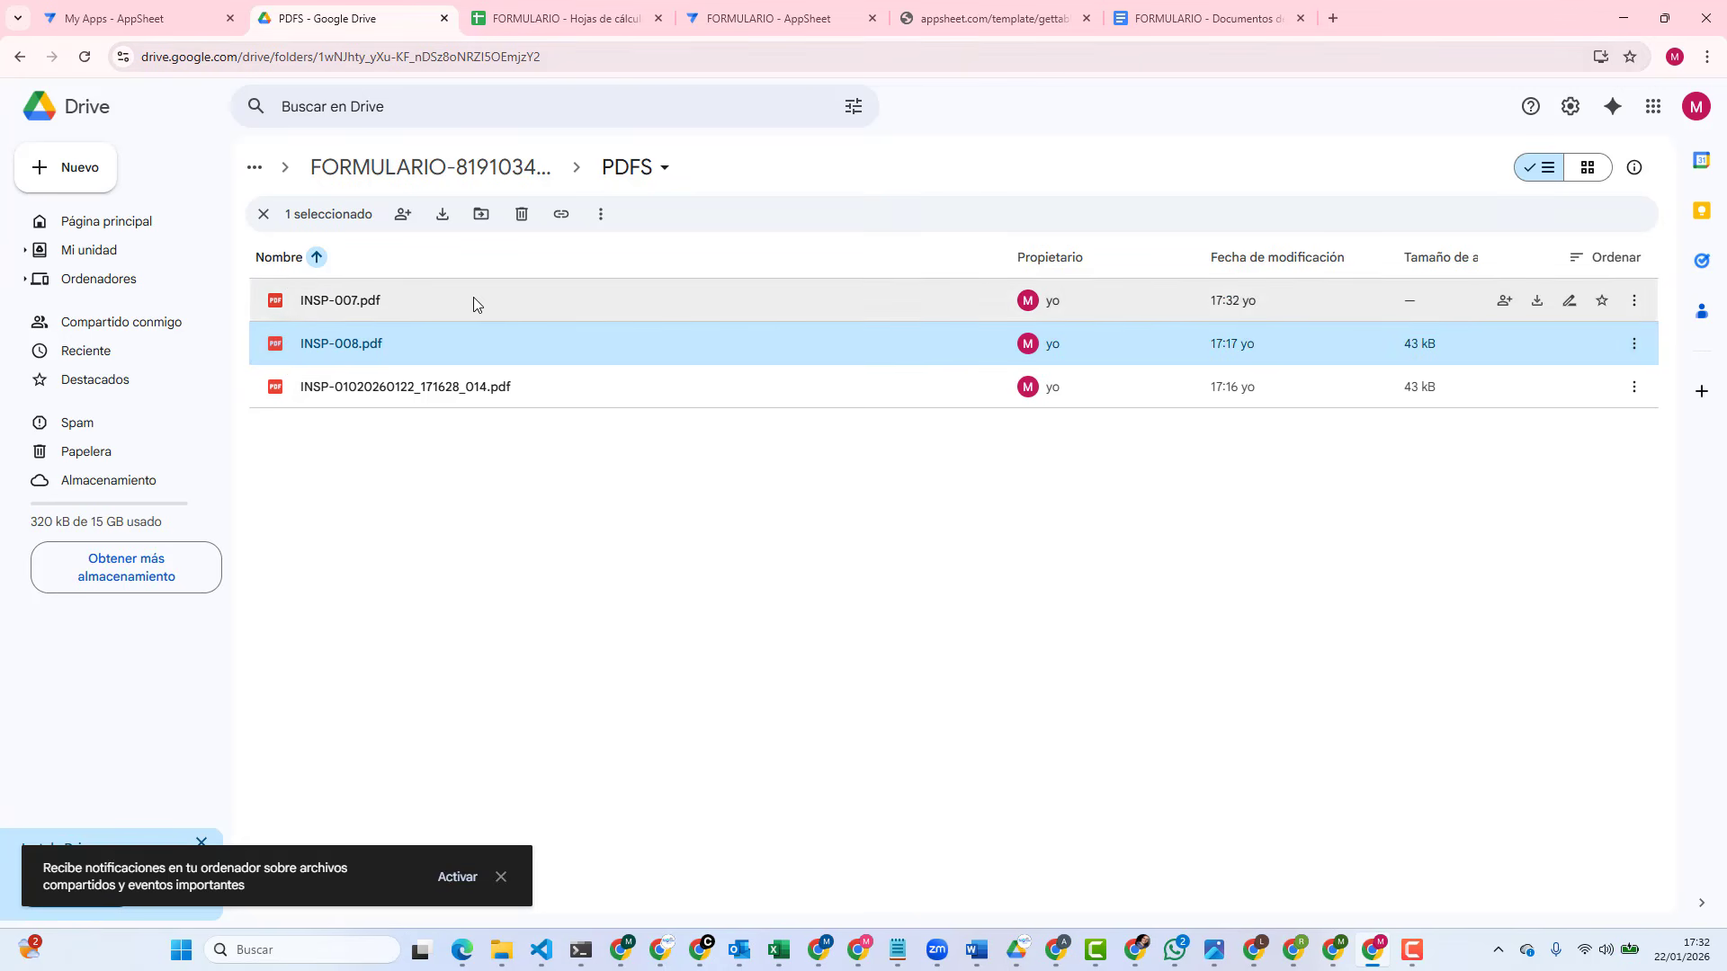
left_click(421, 302)
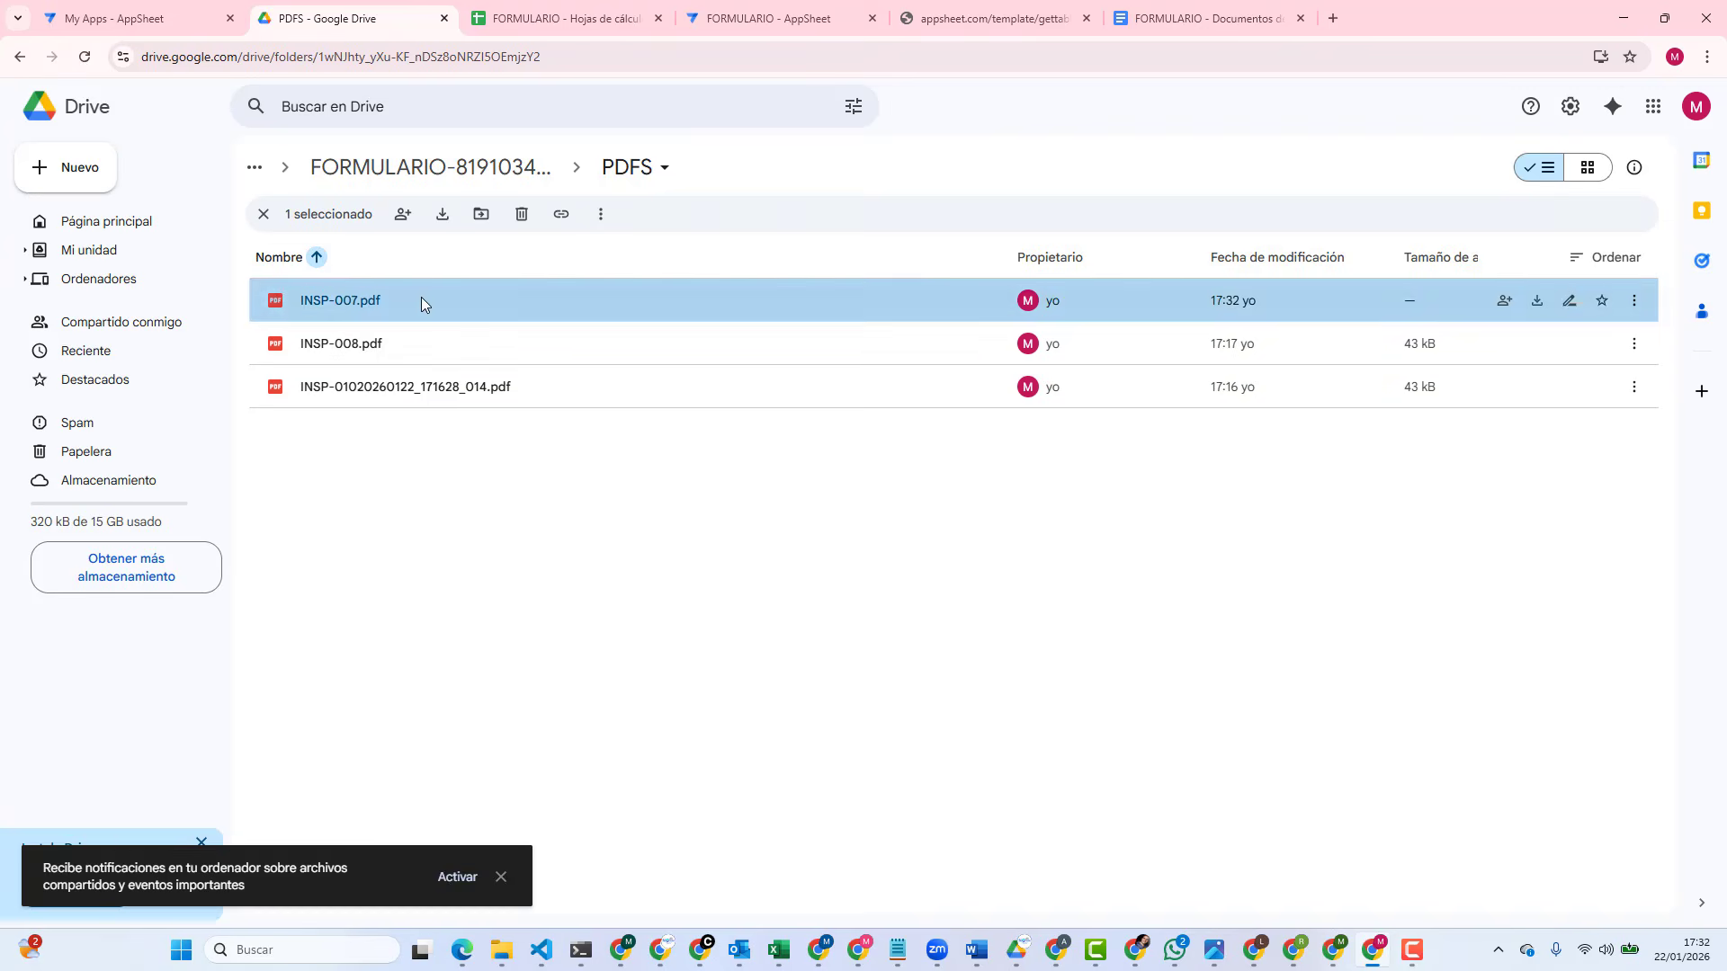
double_click(421, 301)
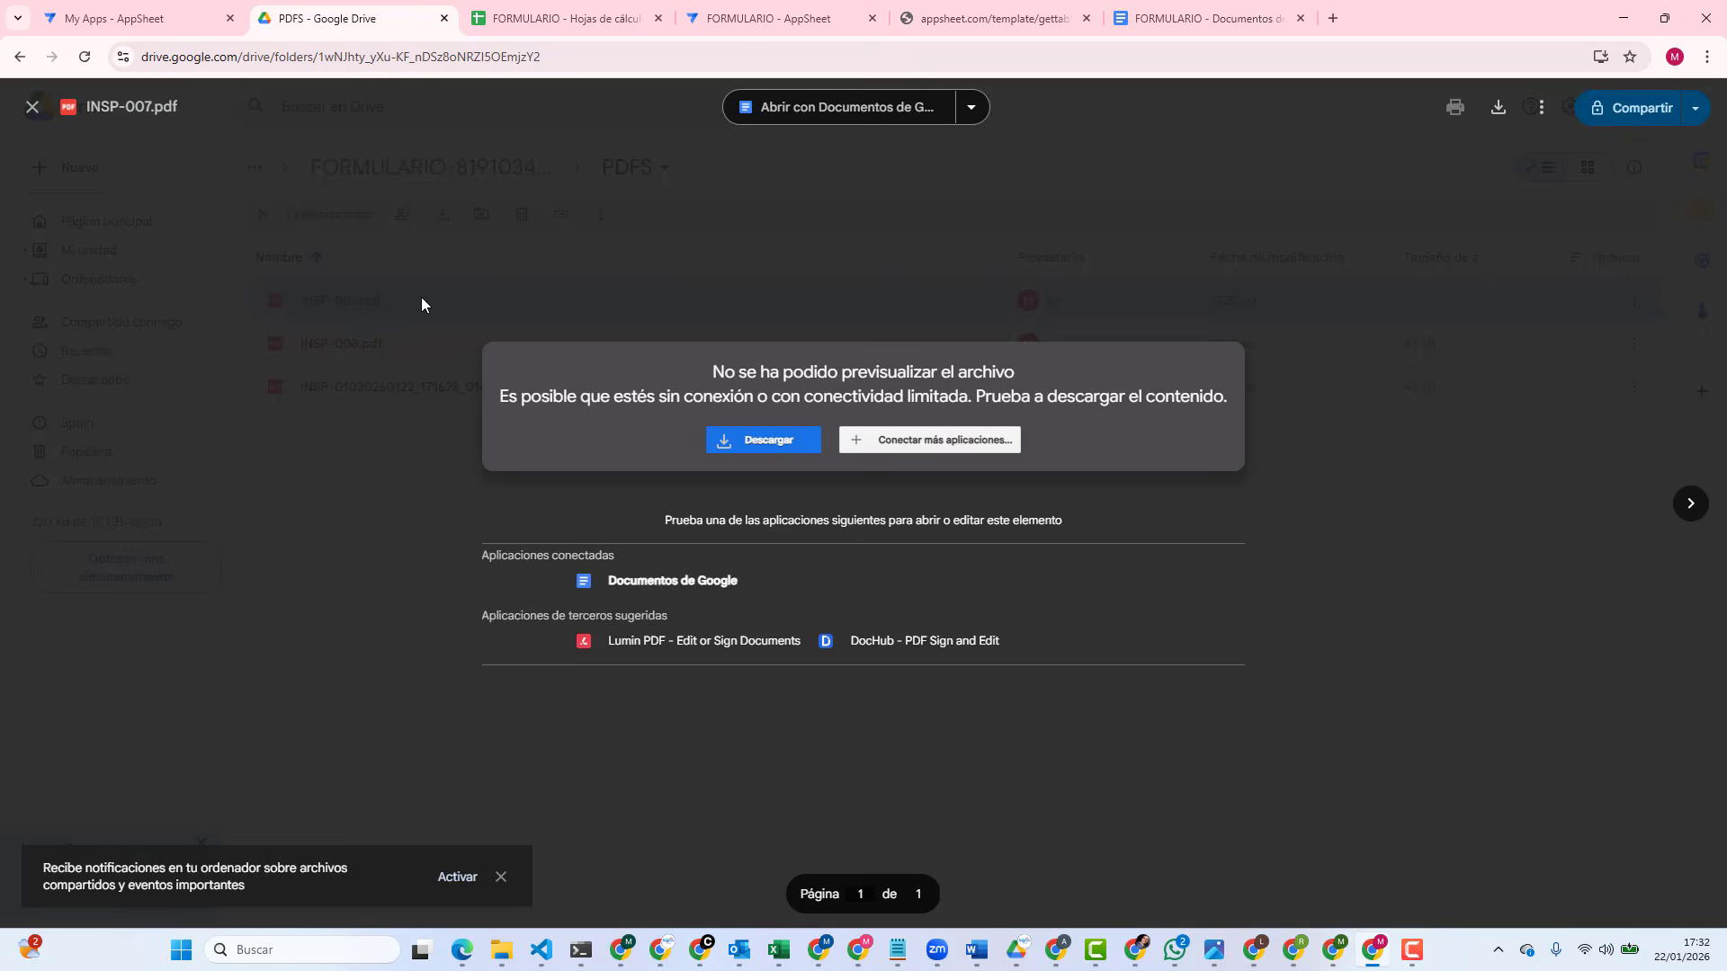
left_click(376, 379)
double_click(358, 297)
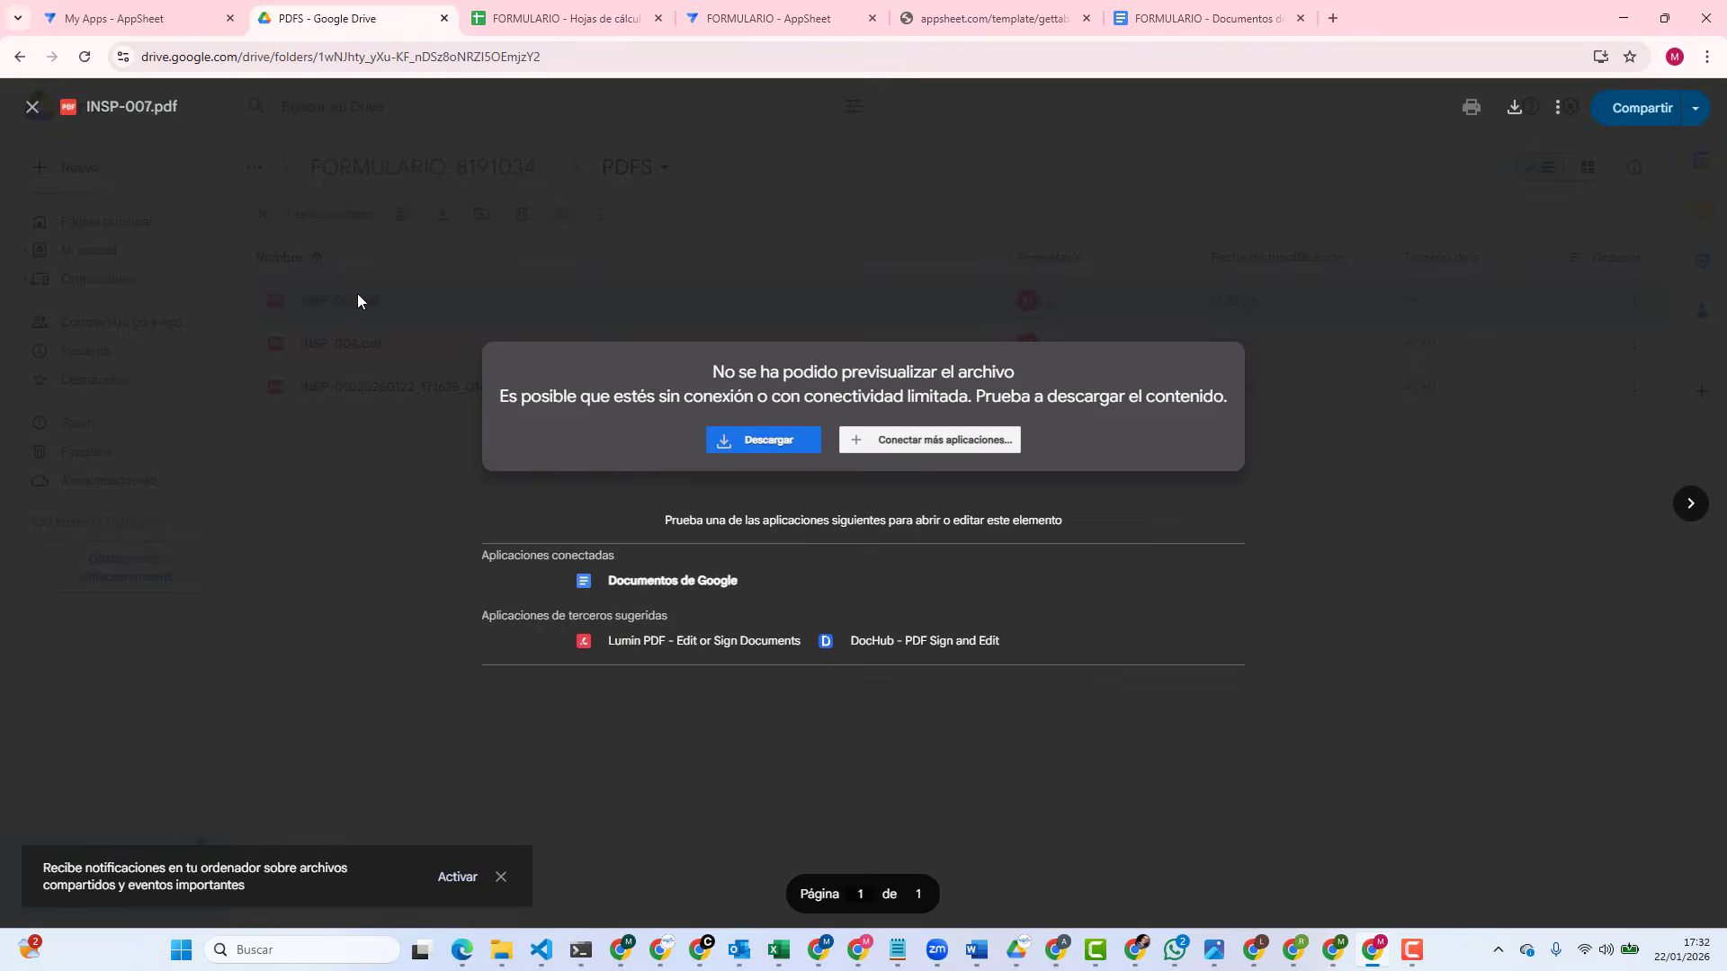
left_click(358, 293)
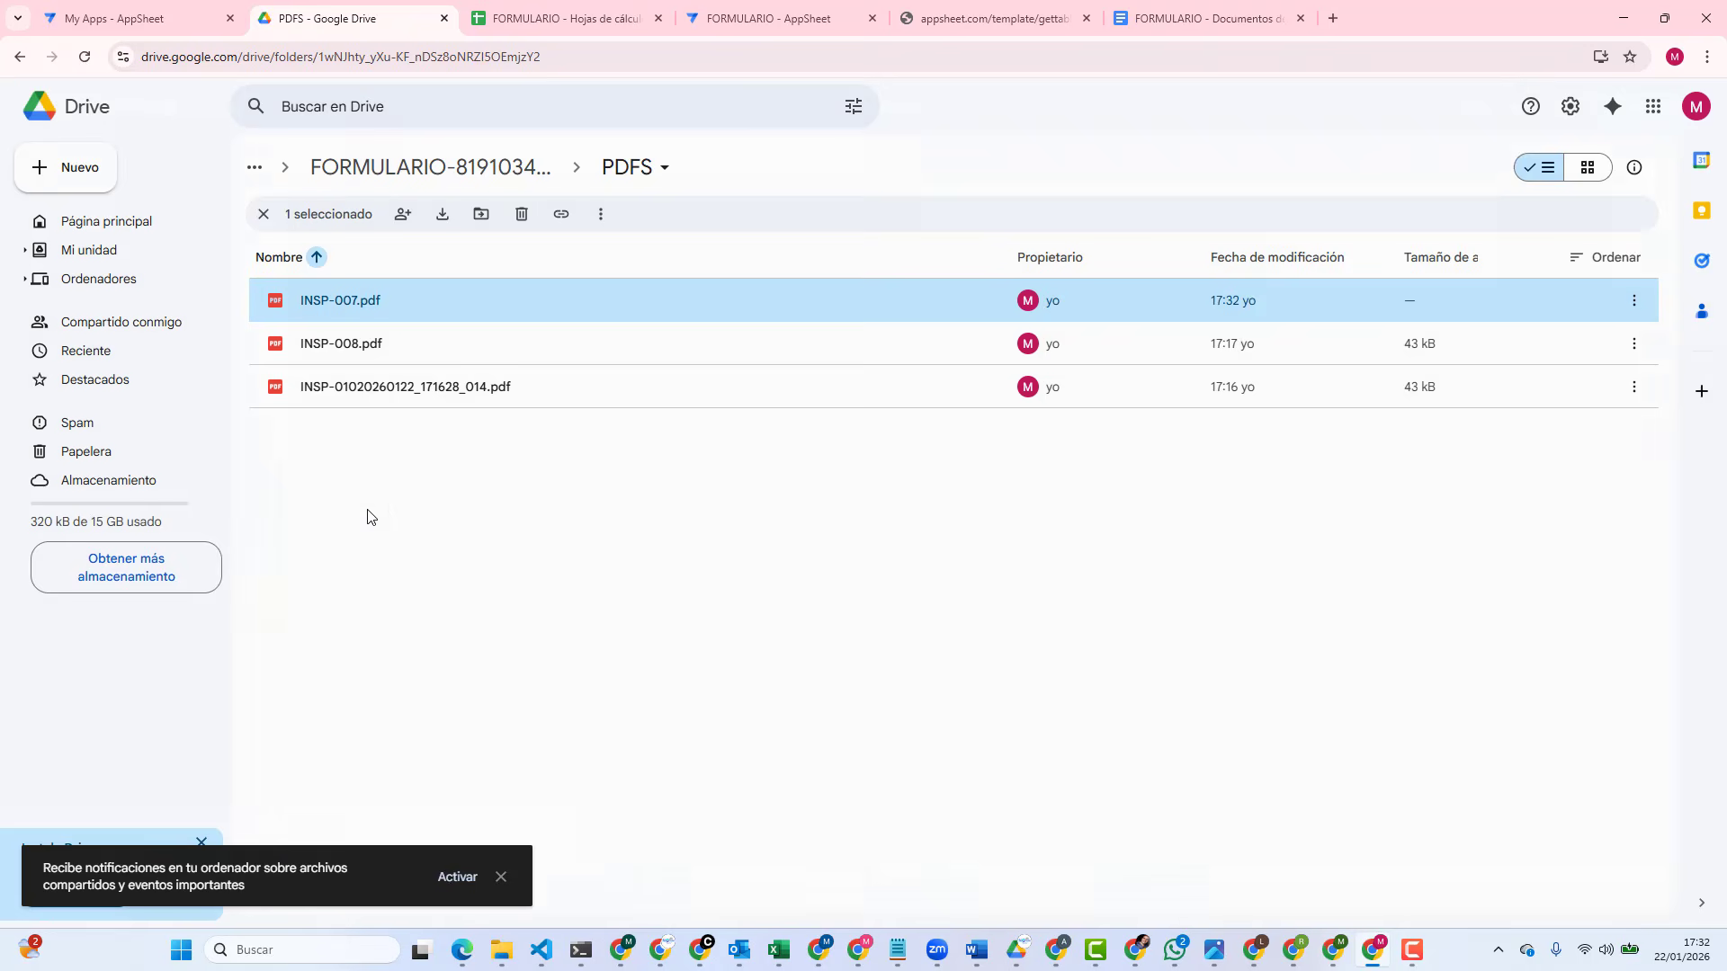
Step: Reload the PDFS folder, try again to preview INSP-007.pdf and close the viewer
left_click(85, 59)
left_click(900, 174)
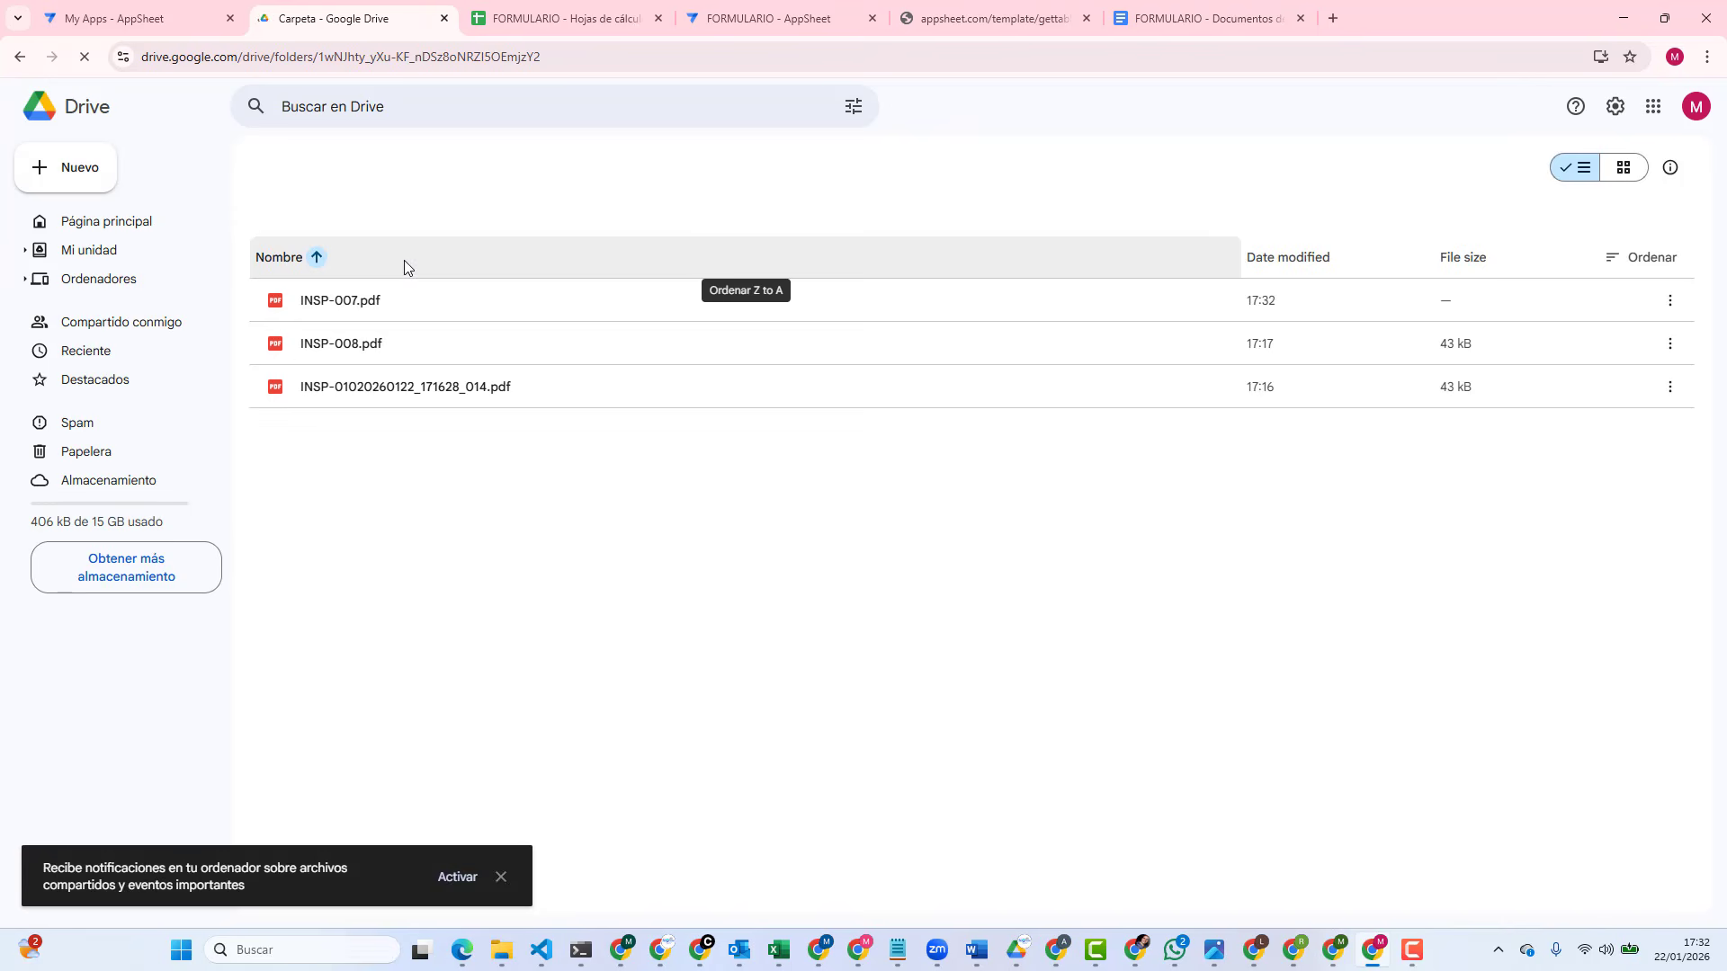
left_click(414, 300)
double_click(414, 300)
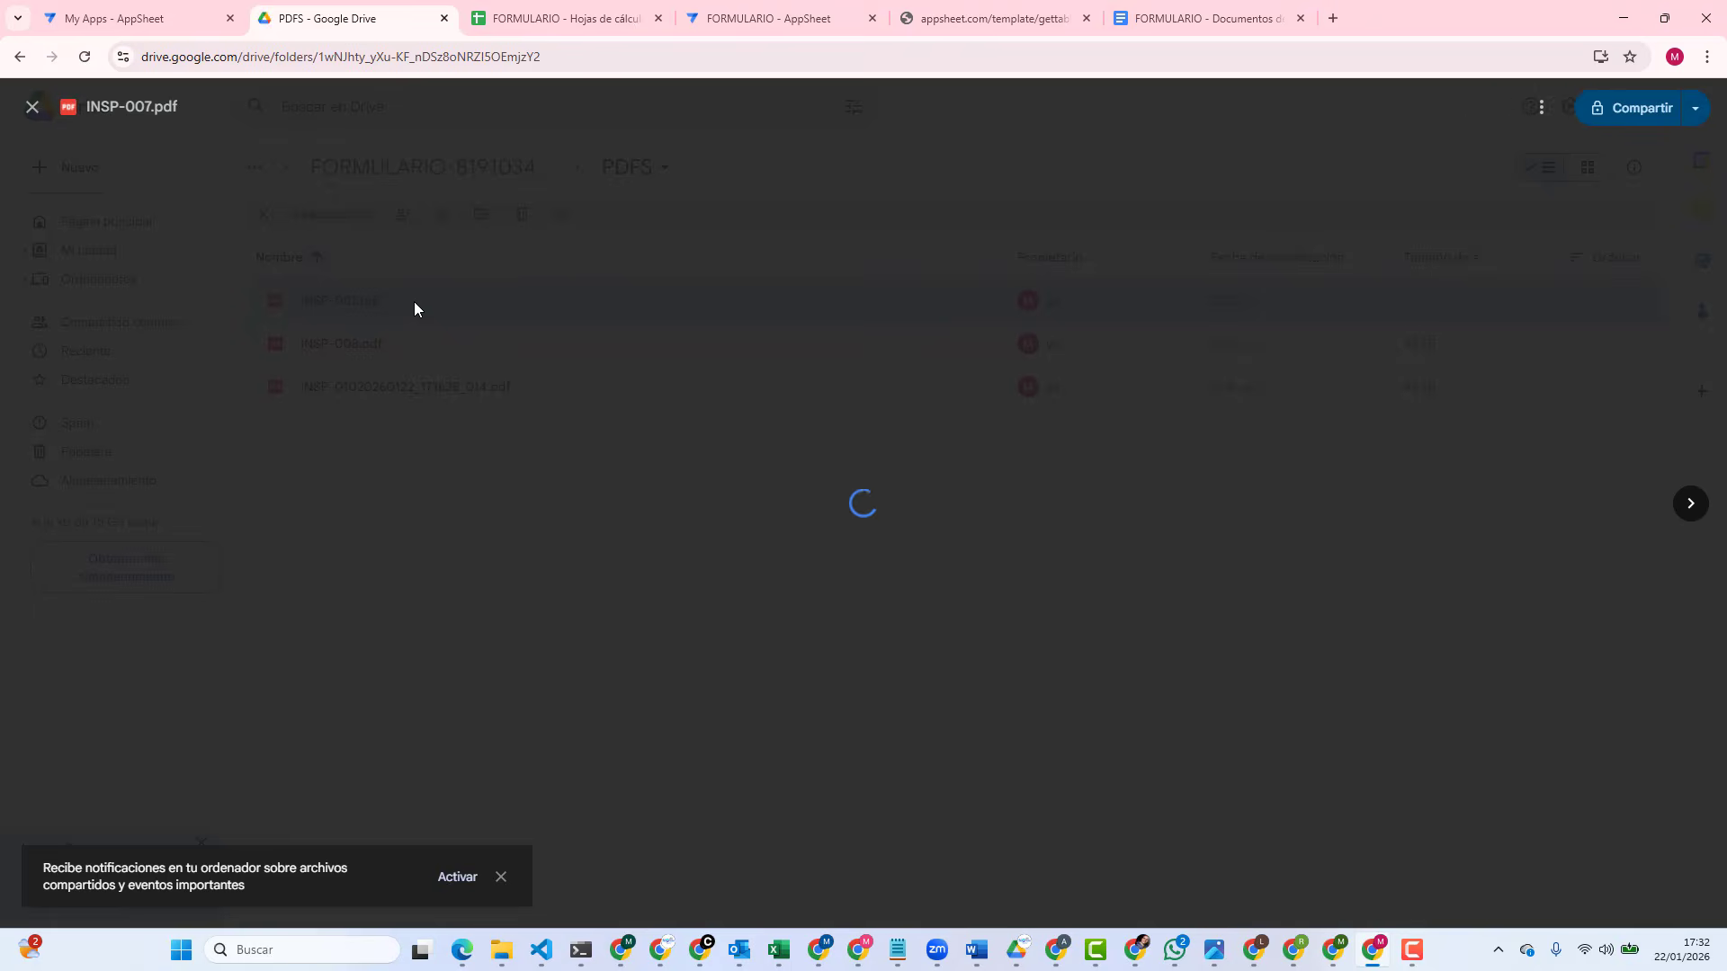
left_click(401, 455)
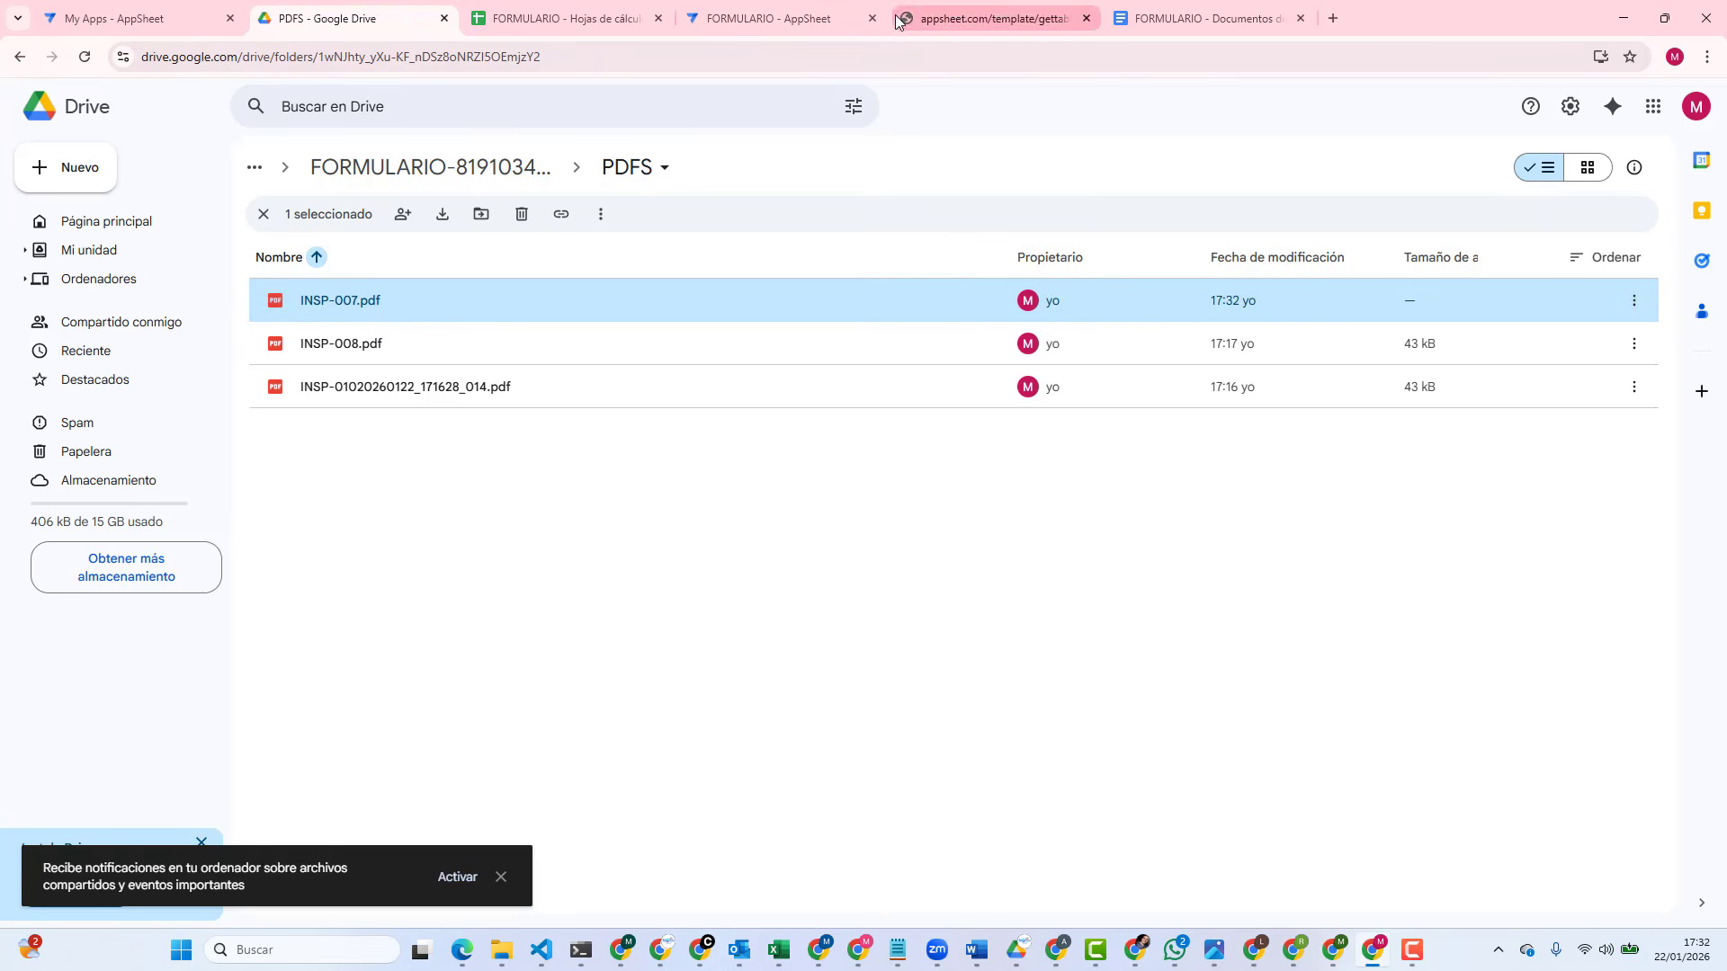
Step: Return to AppSheet, change the Fecha of the Tornillería M8 record dated 21/1/2026 to 19/01/2026 and save it
left_click(790, 18)
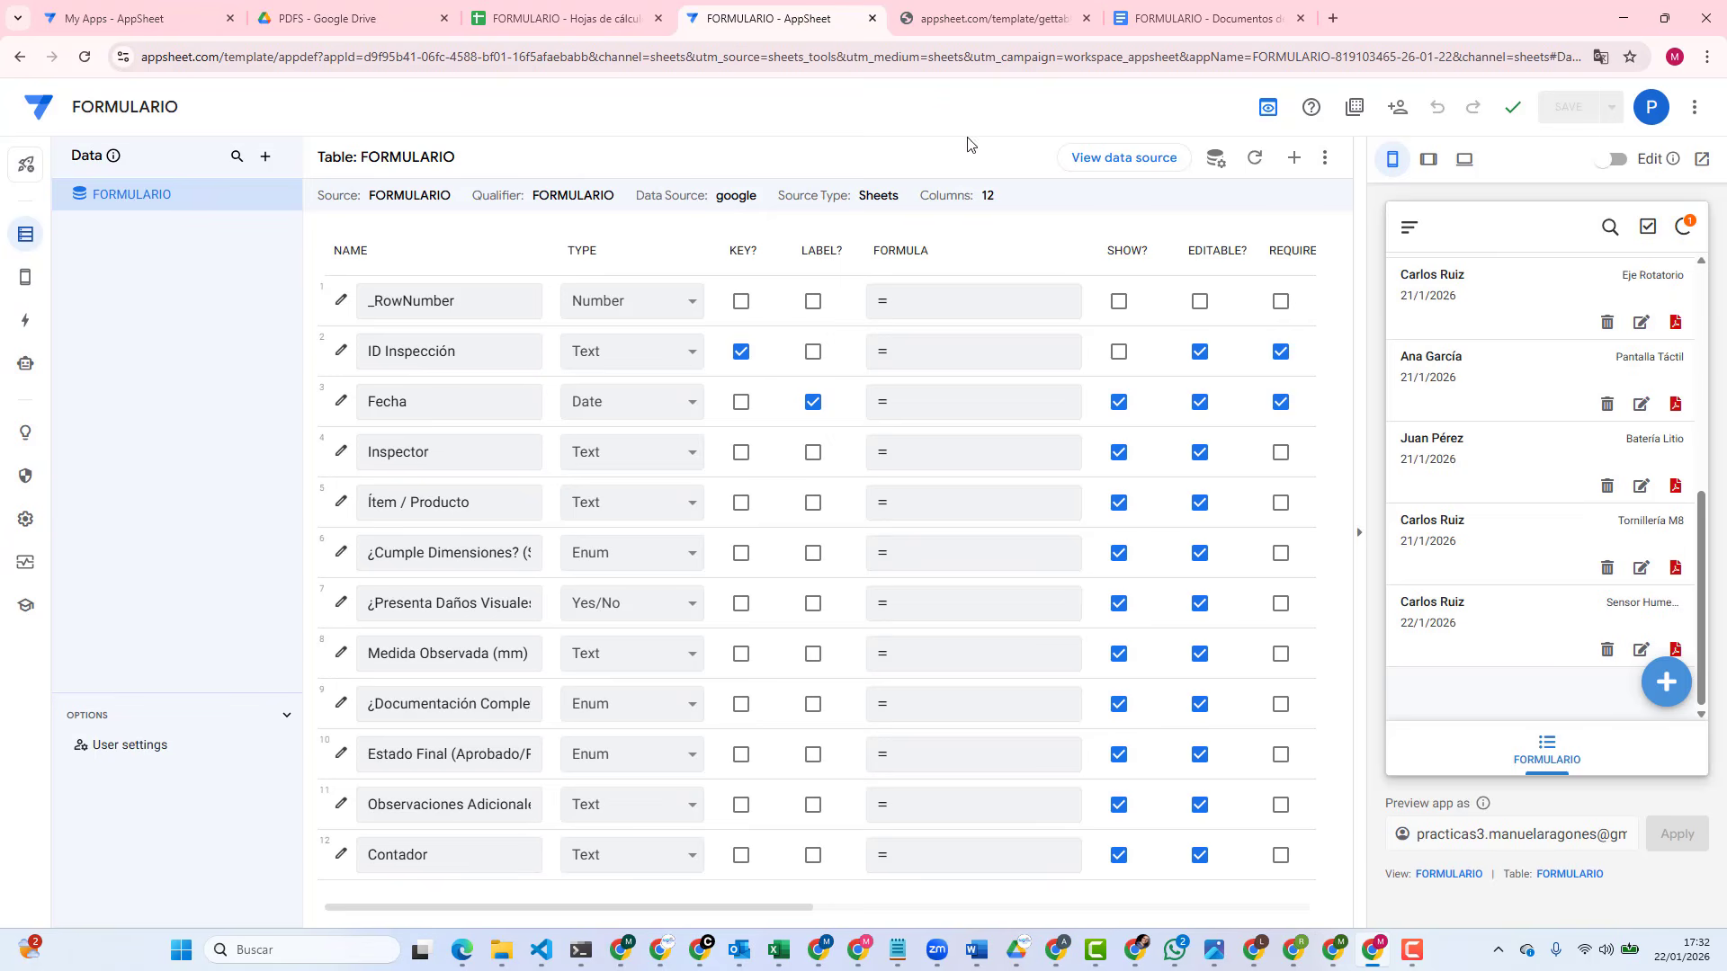
left_click(1640, 651)
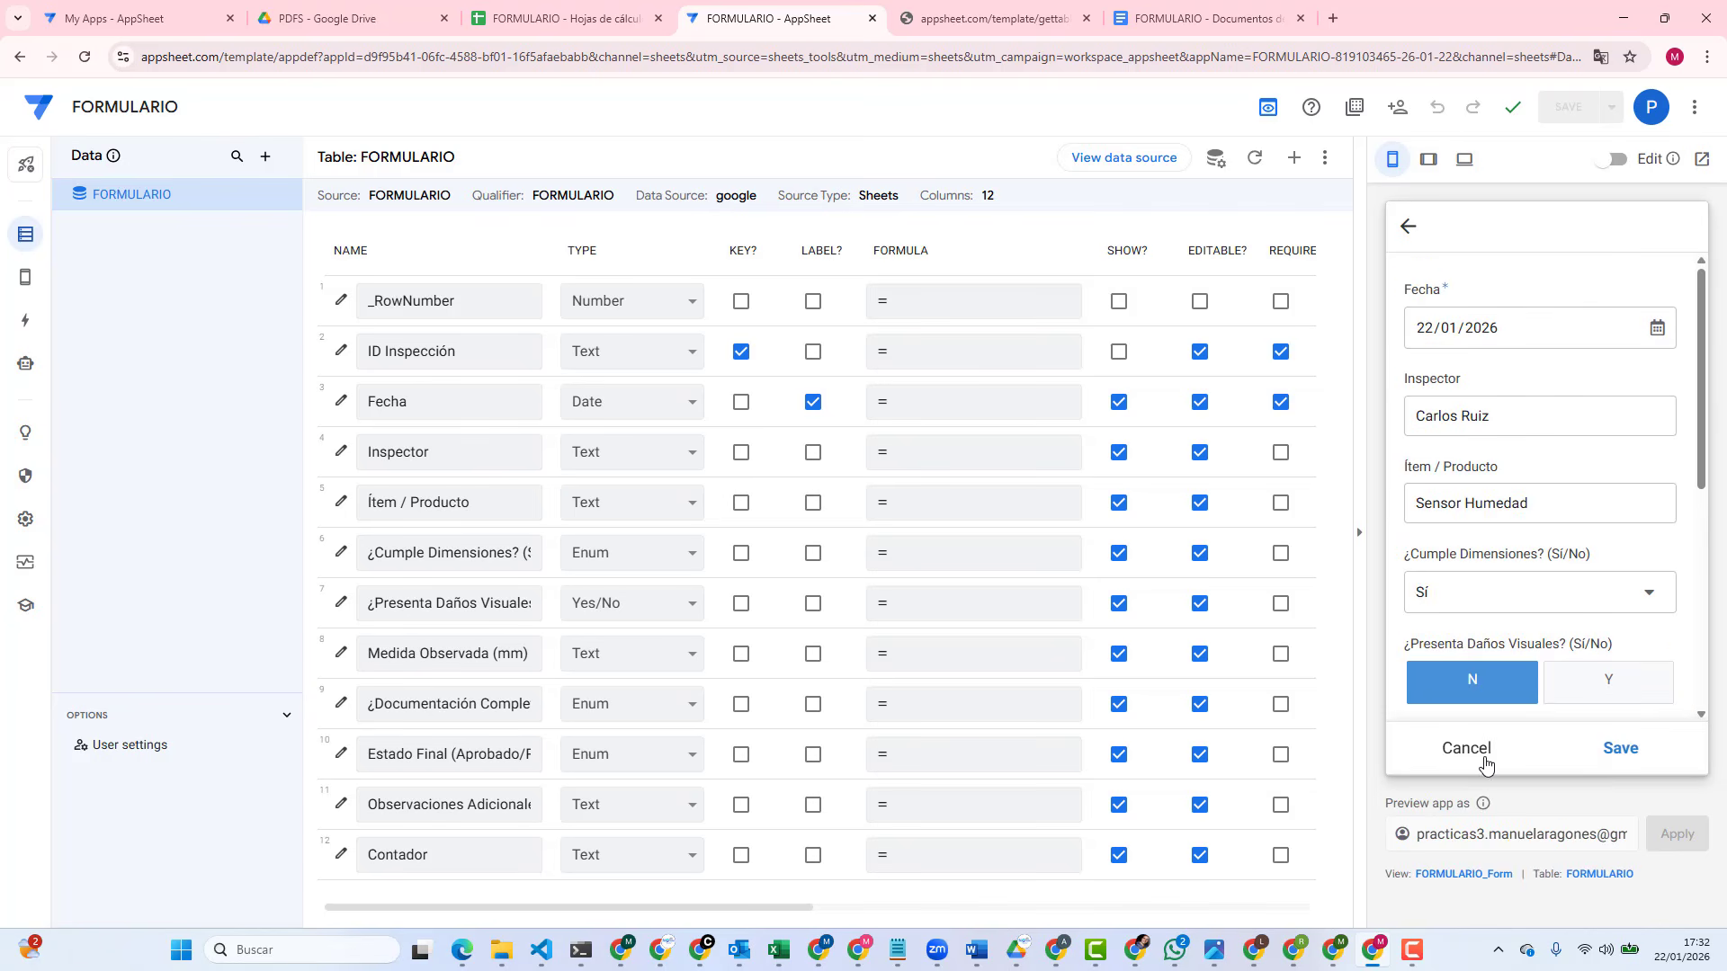
left_click(1475, 754)
left_click(1640, 567)
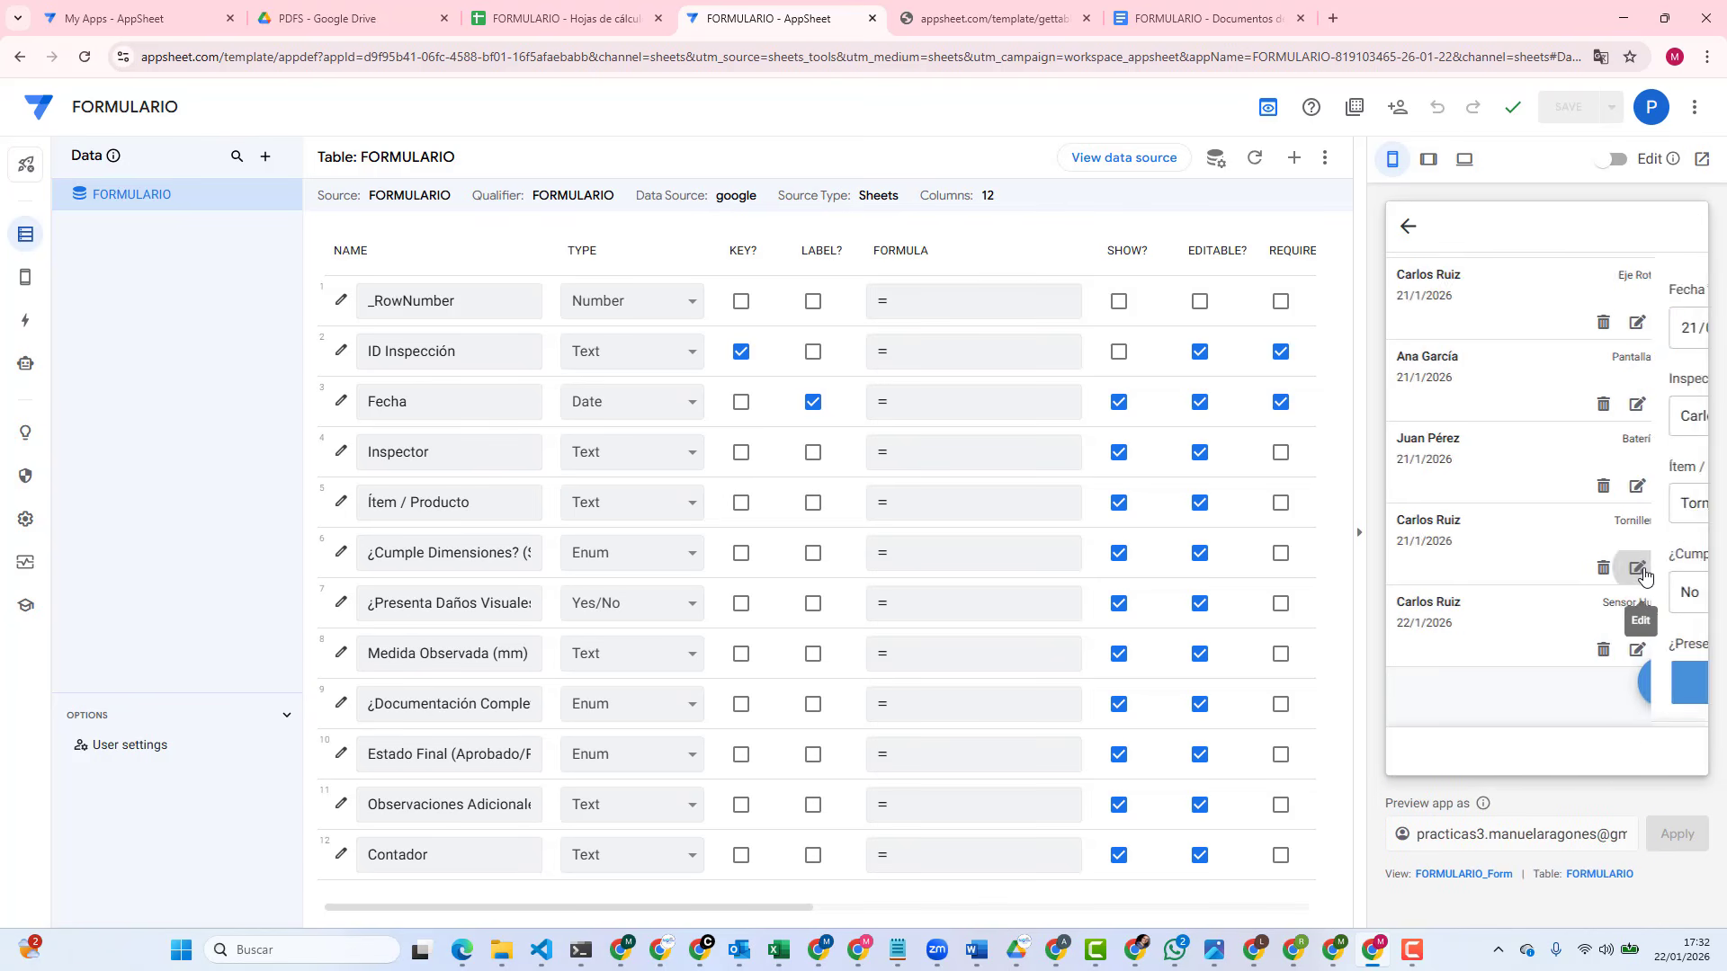
left_click(1424, 334)
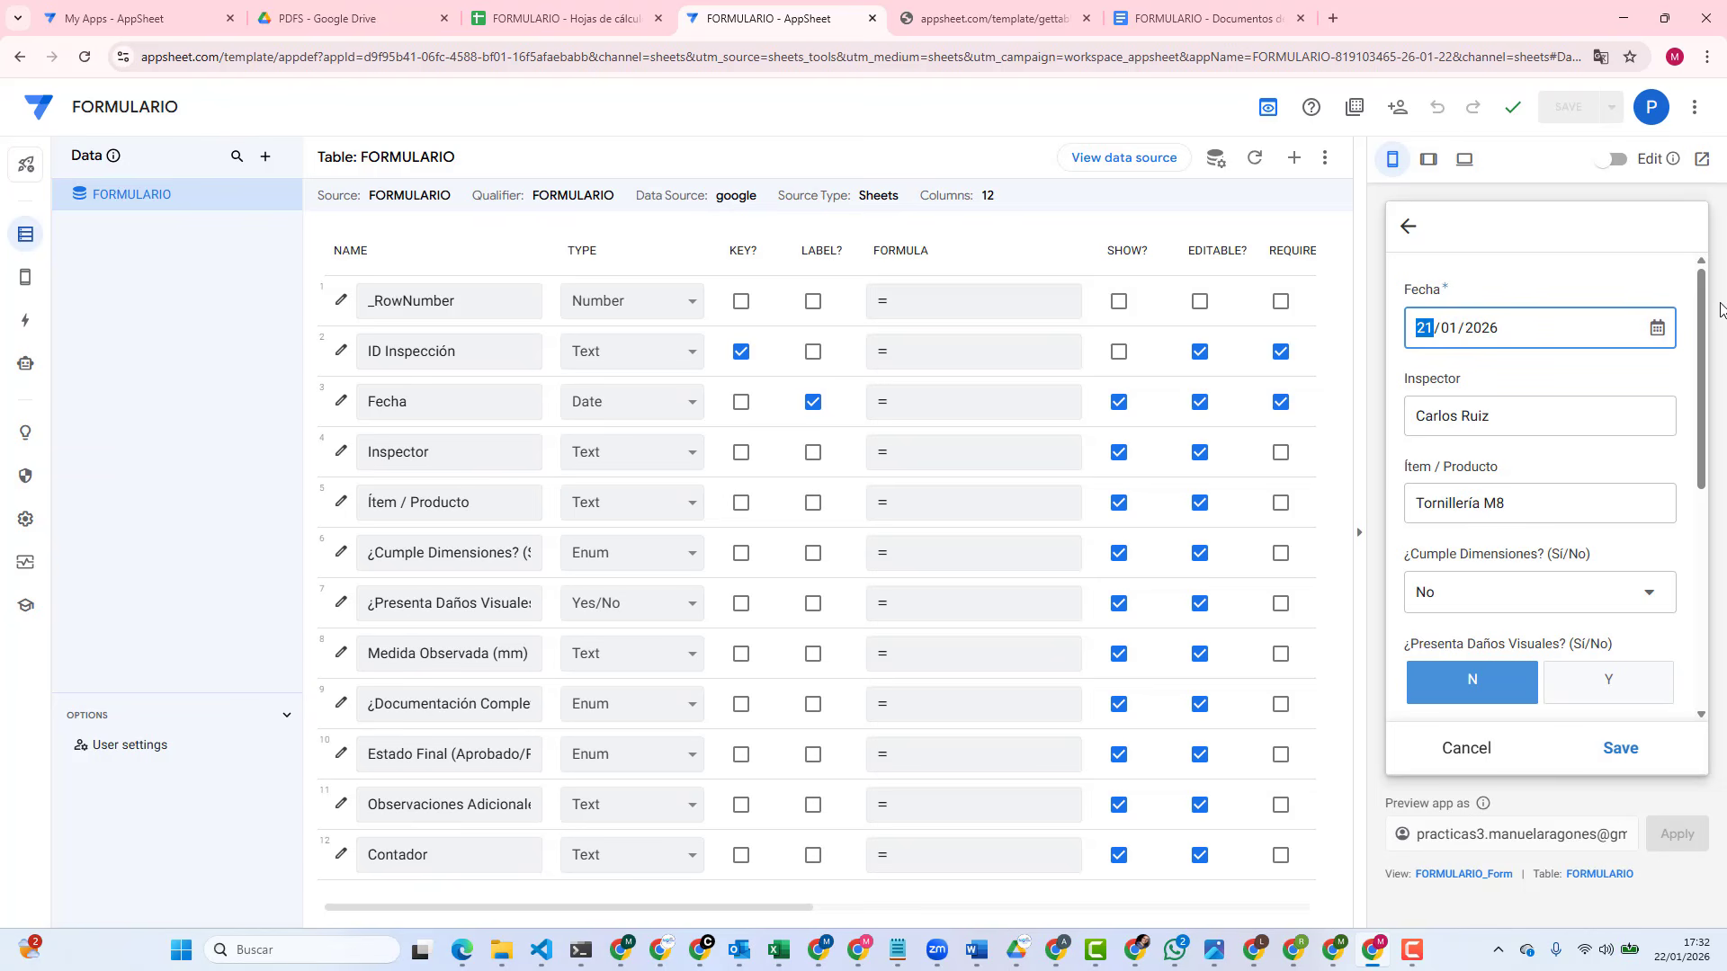
left_click(1619, 748)
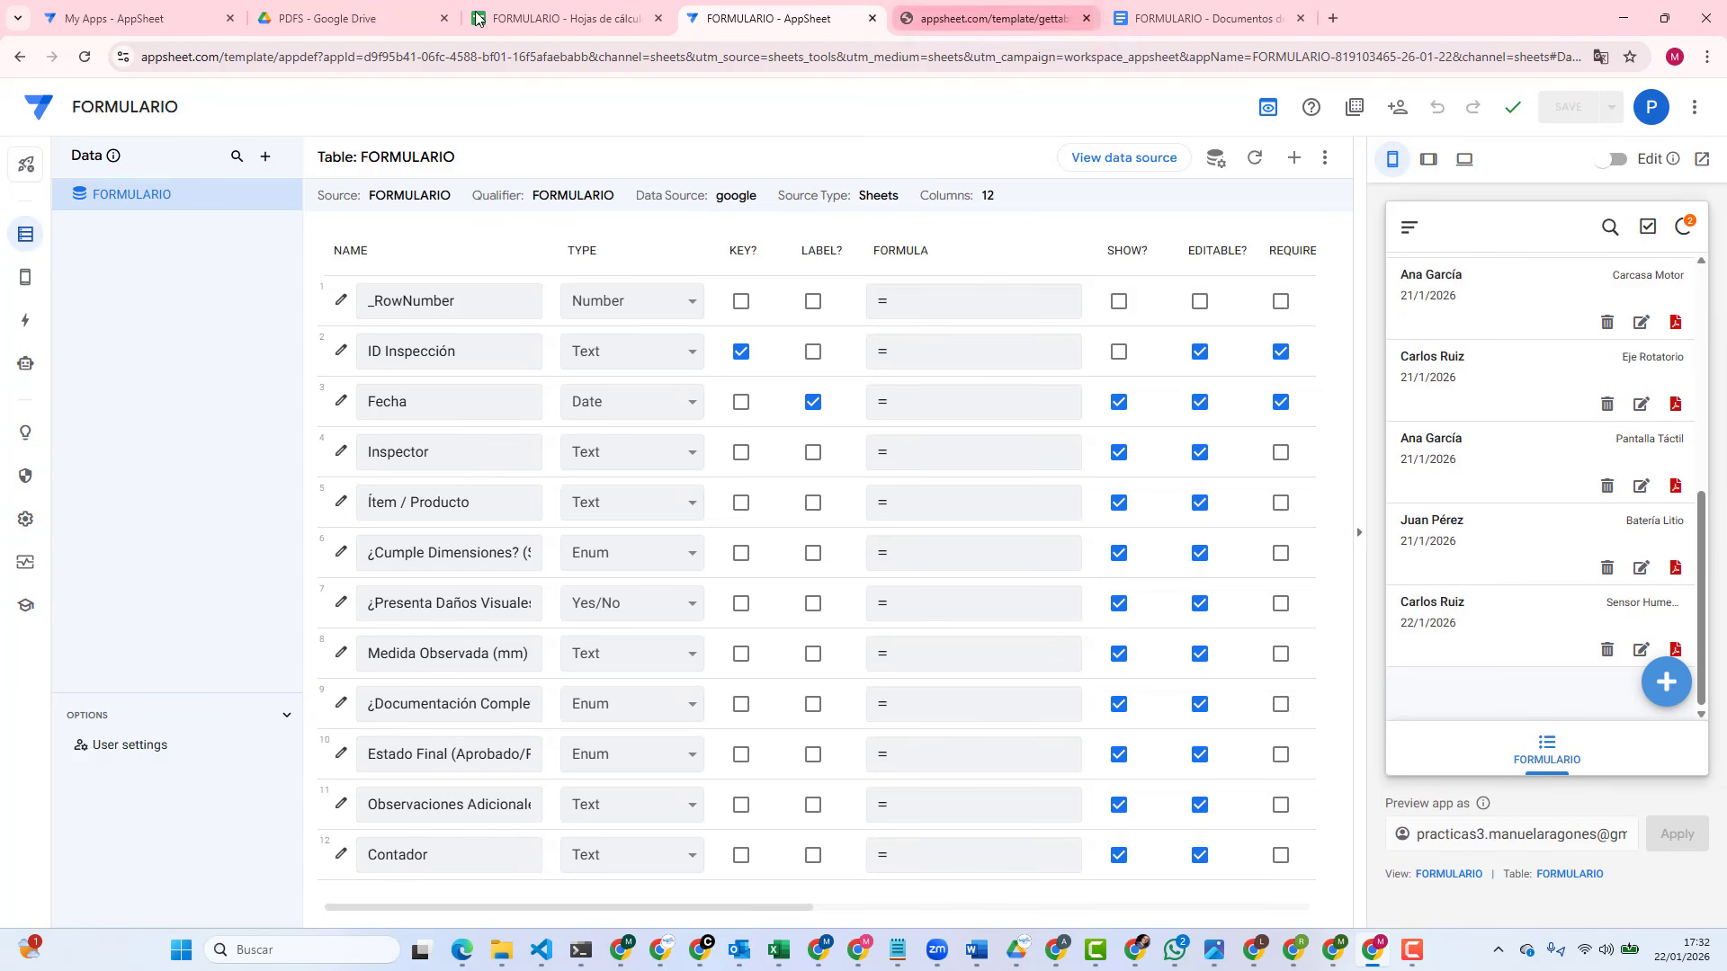
Step: Review INSP-010.pdf in the Drive PDFS folder and close its preview
left_click(324, 20)
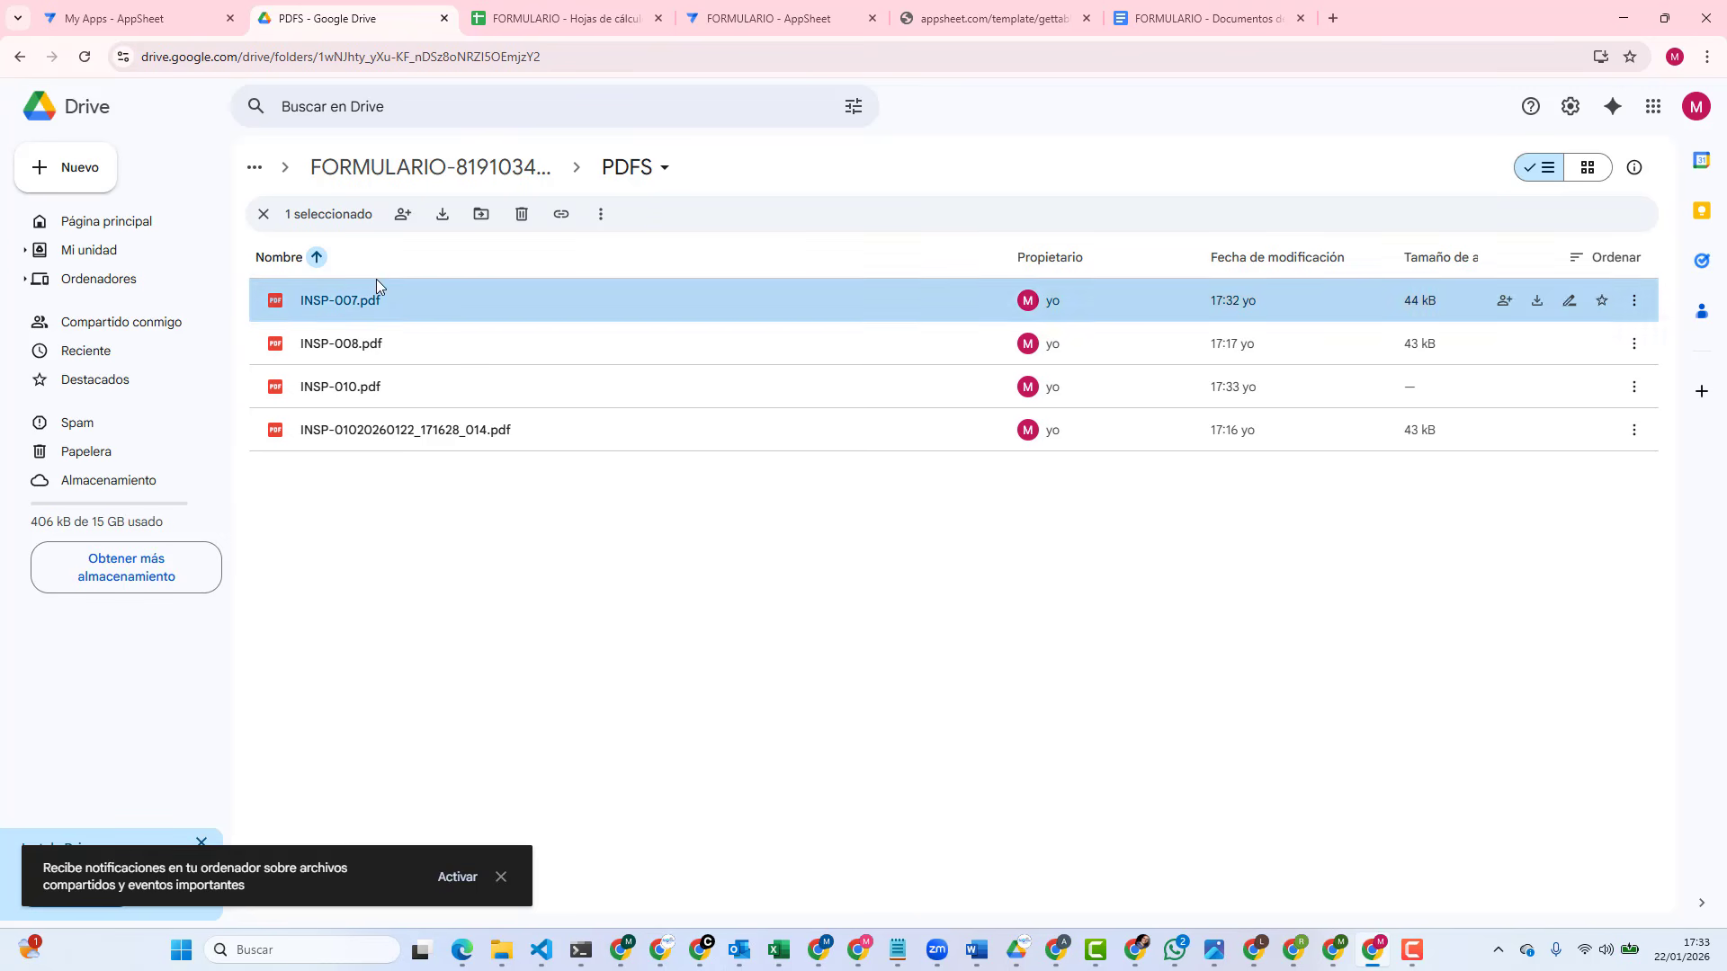
double_click(395, 386)
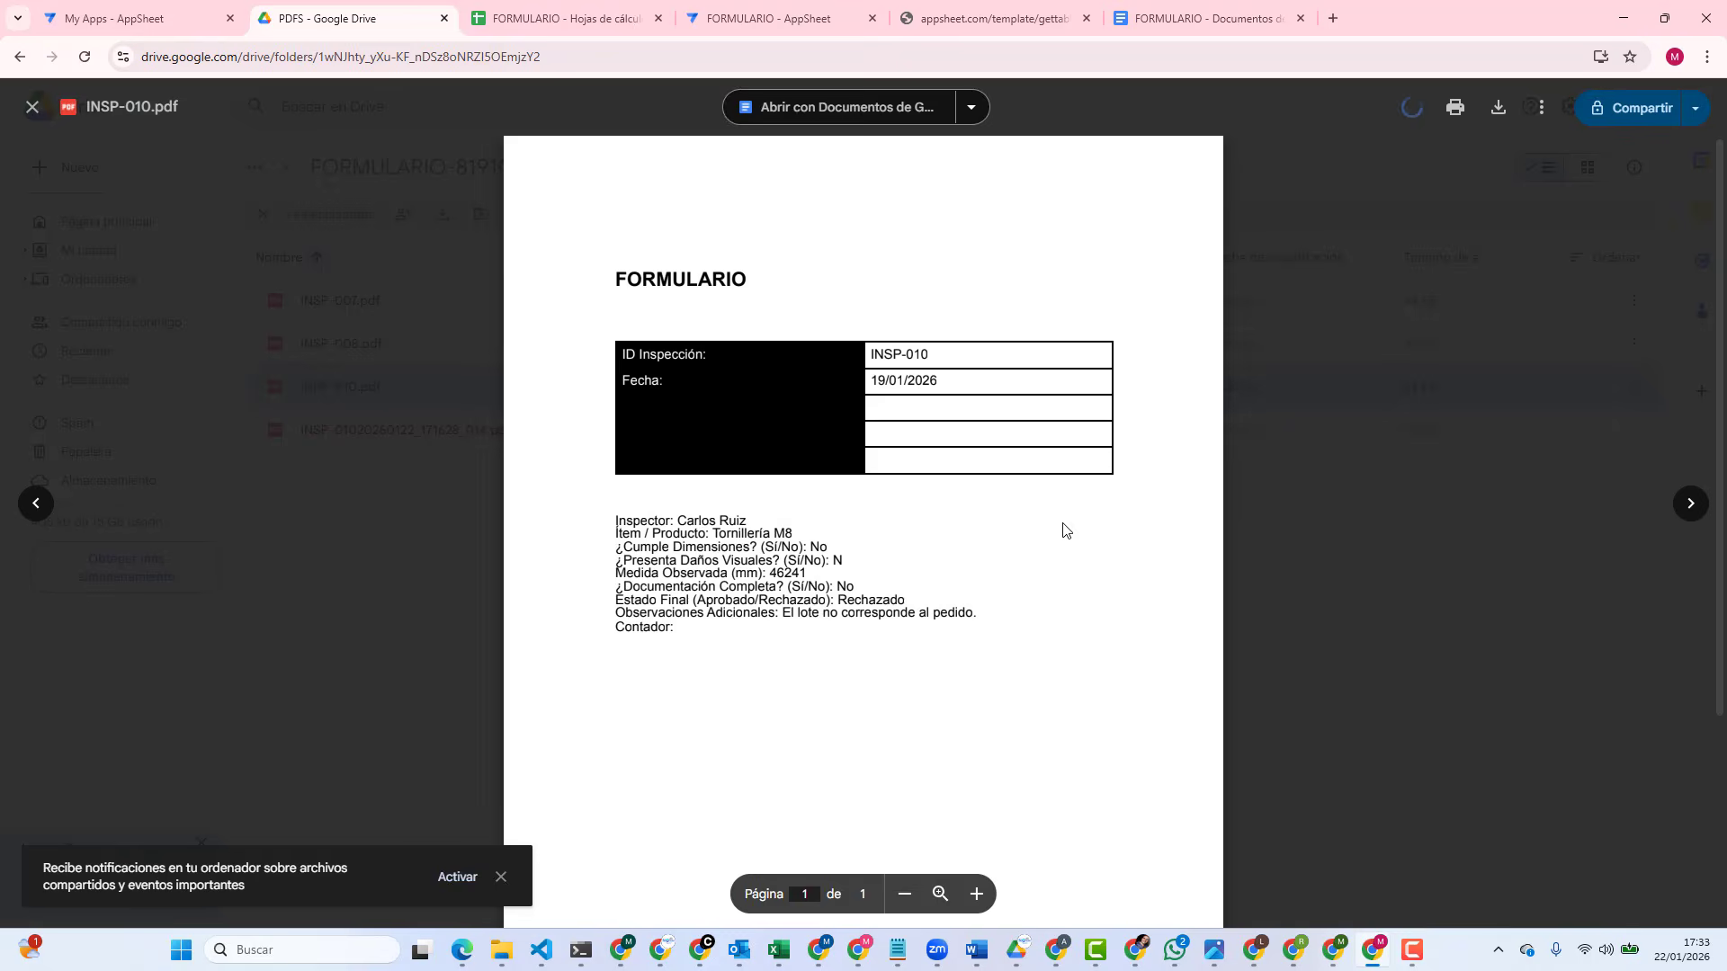
left_click(424, 387)
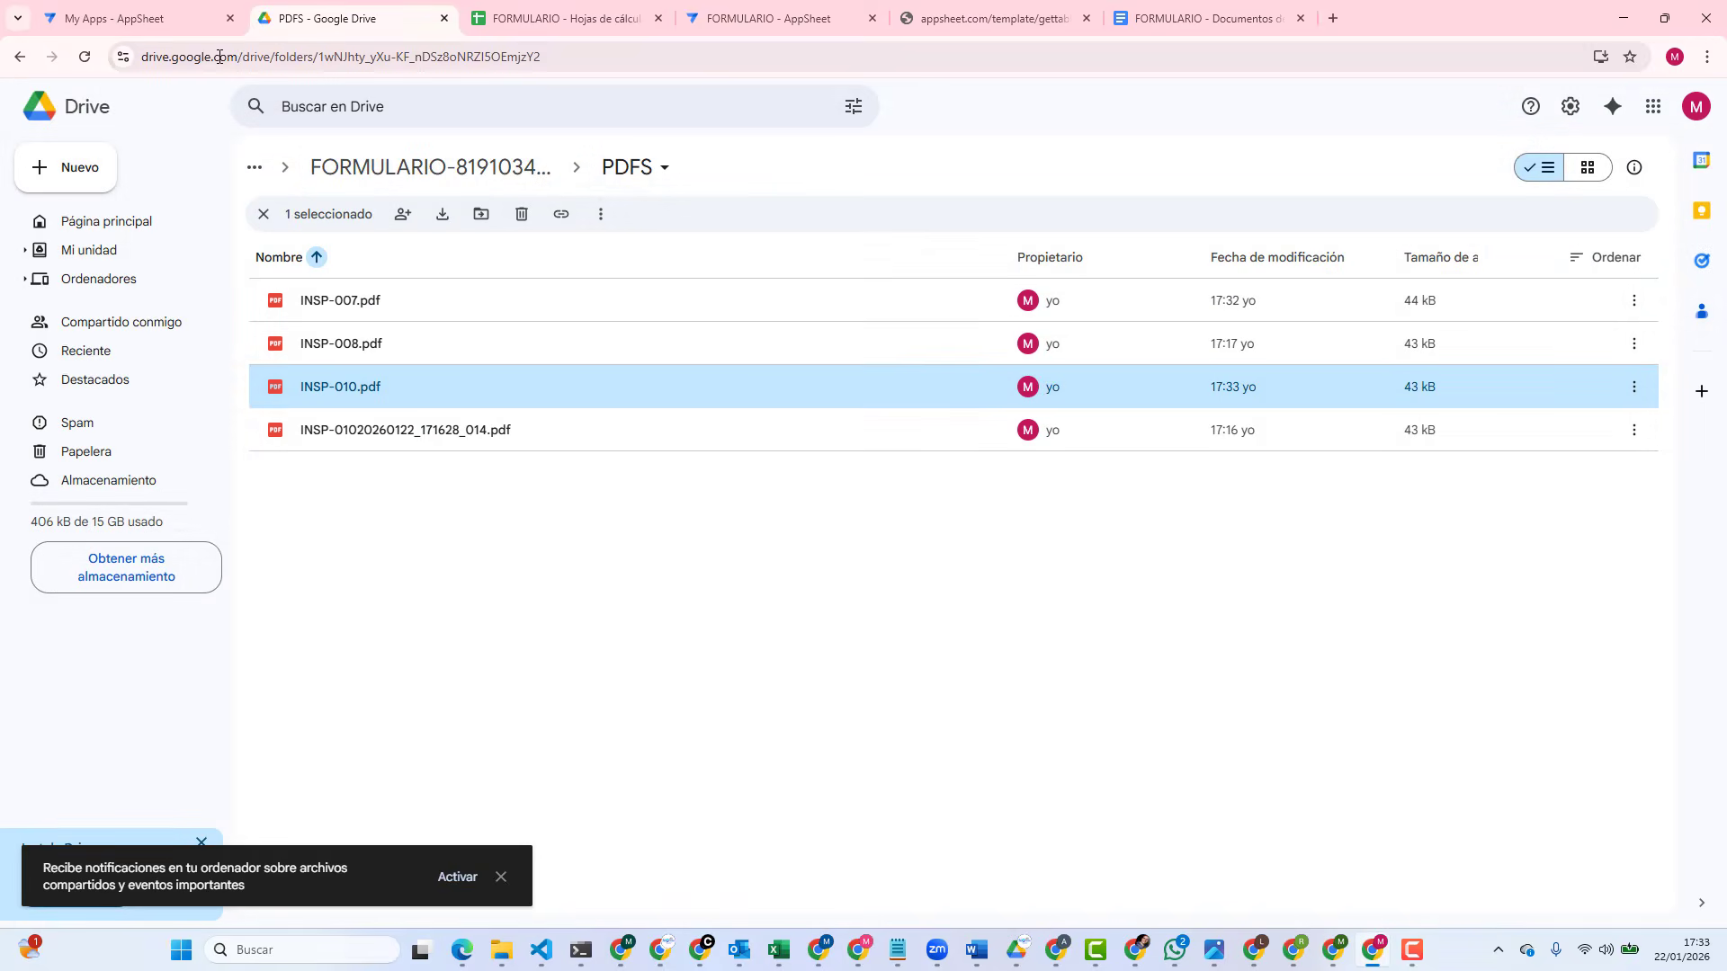
Step: Return to AppSheet, enable editing in the app preview and open the FORMULARIO view's secondary header column choices
left_click(730, 20)
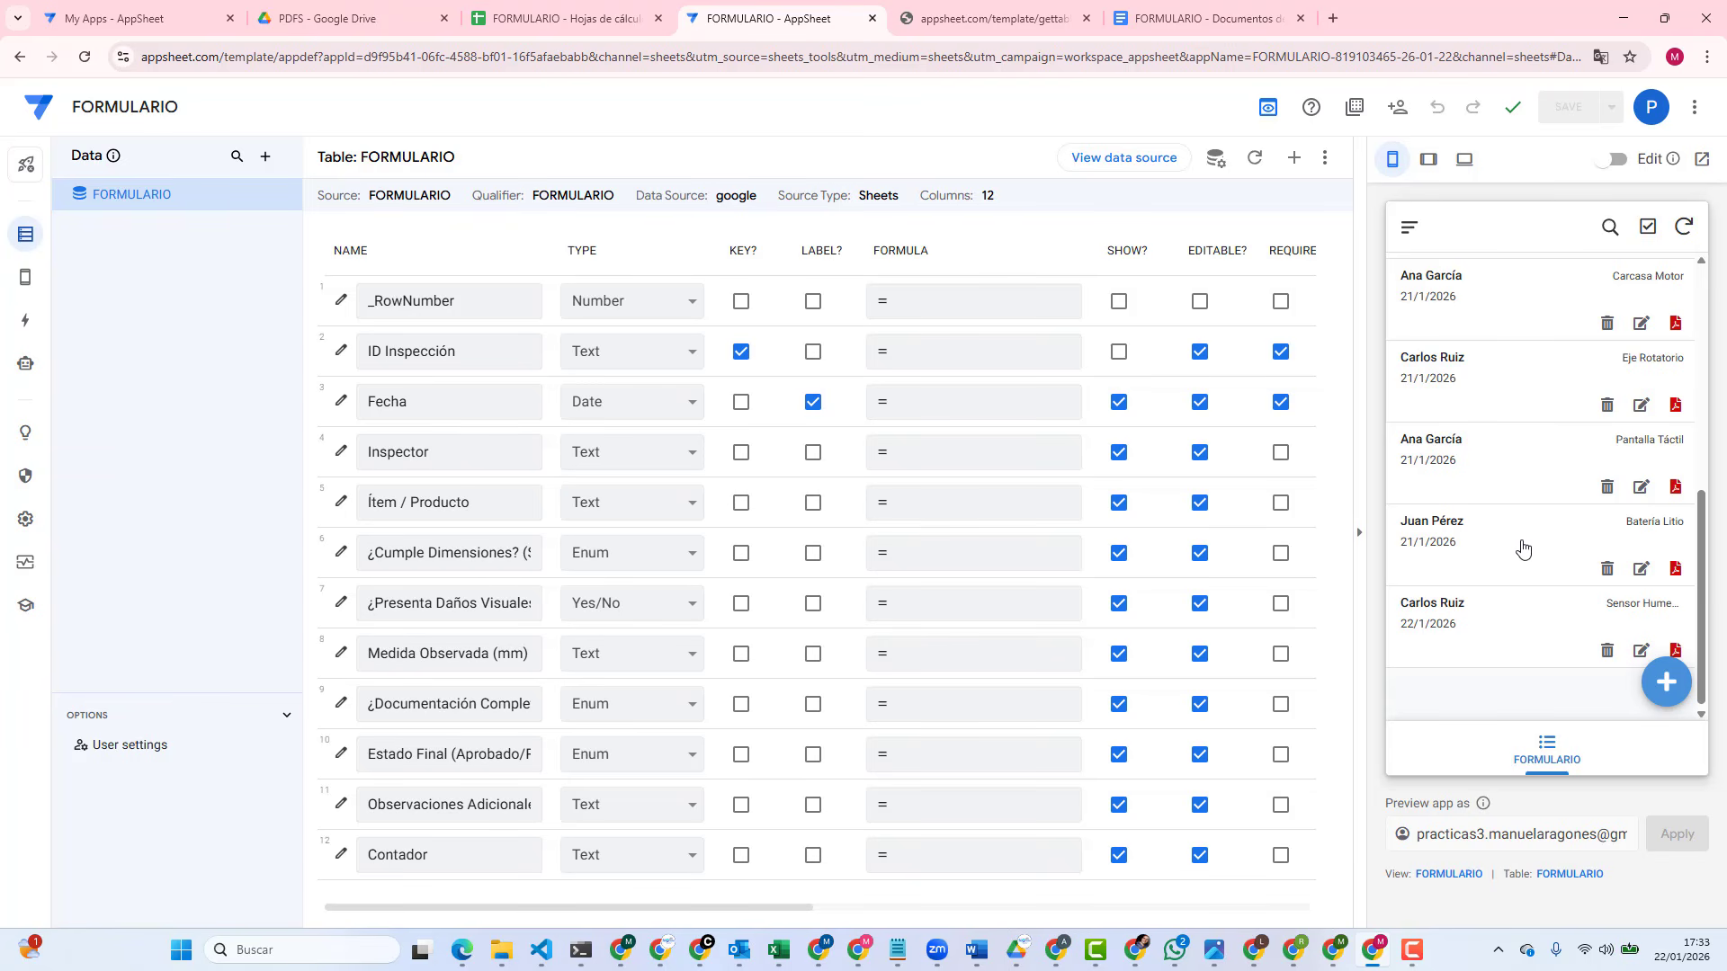
scroll(1522, 548, "up", 10)
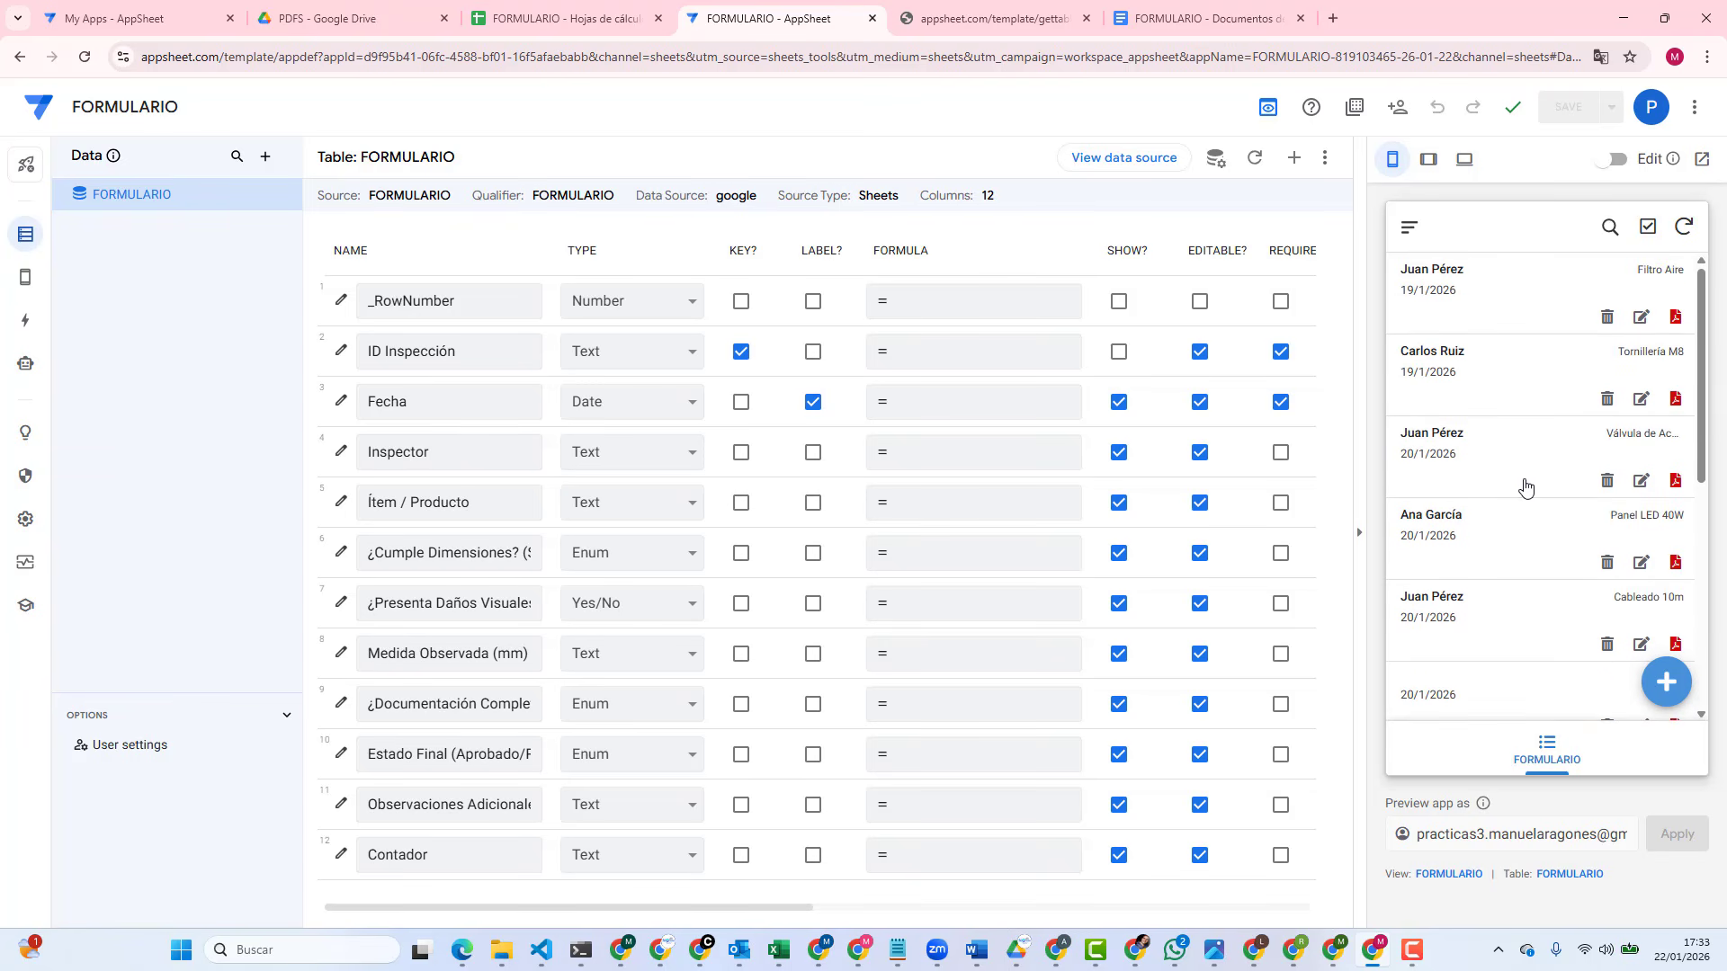
left_click(1612, 159)
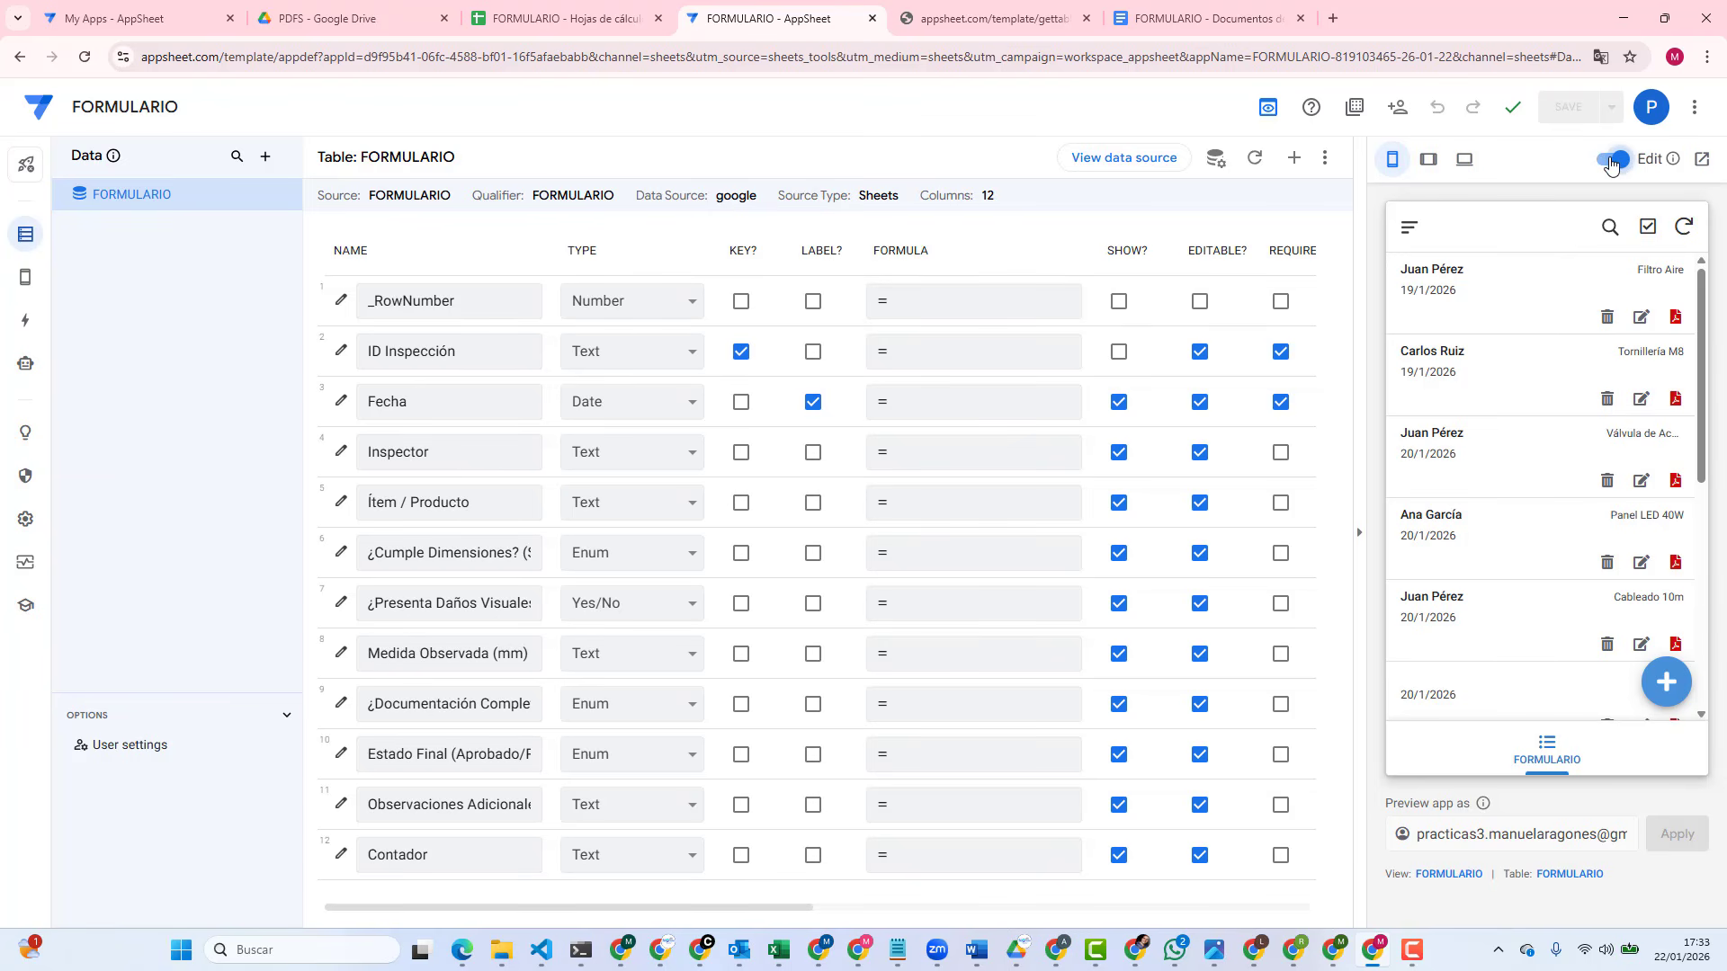
left_click(1683, 244)
left_click(1557, 285)
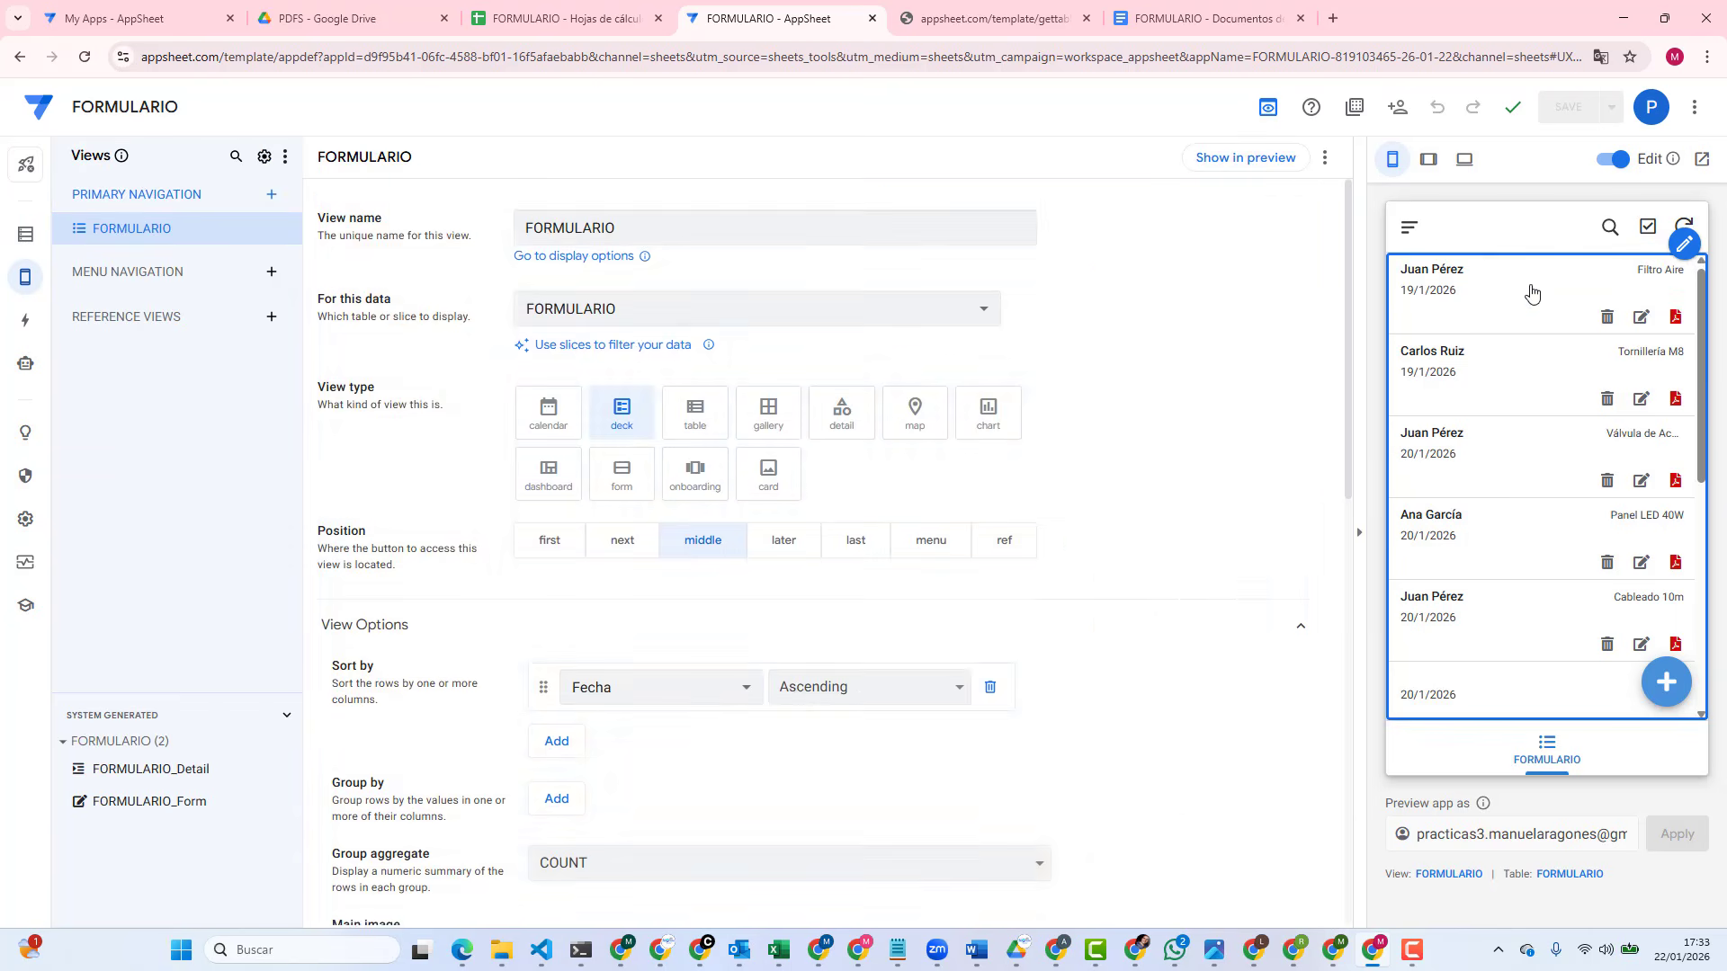
scroll(794, 695, "down", 7)
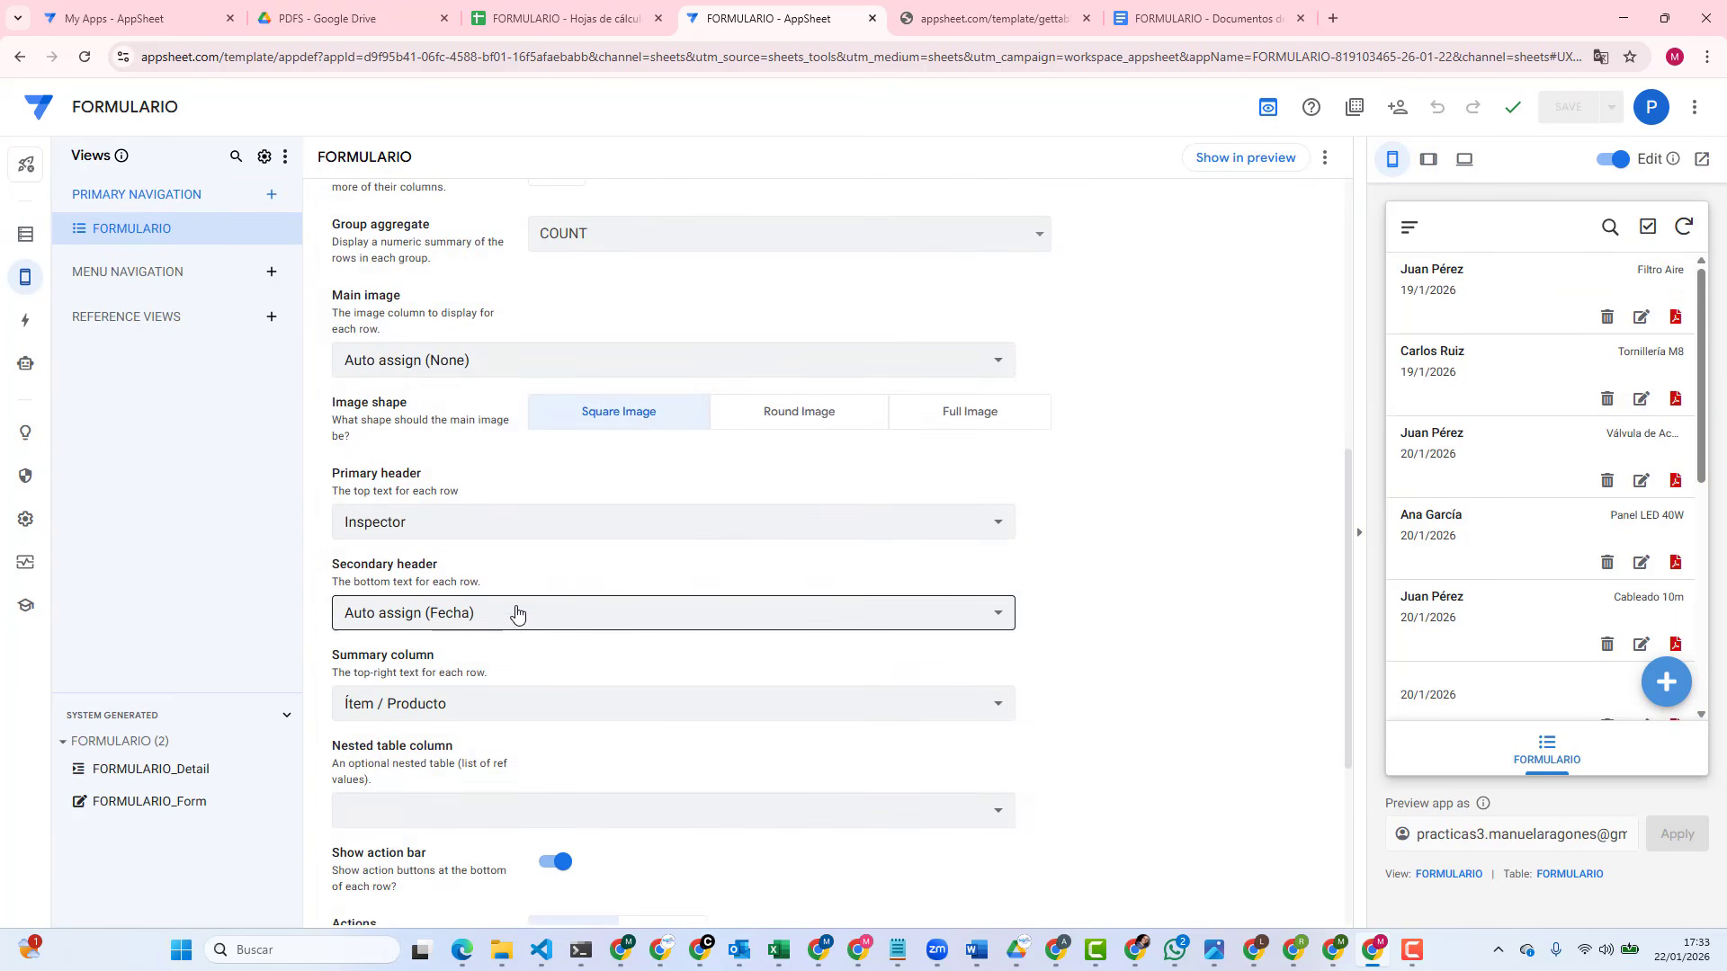
left_click(516, 613)
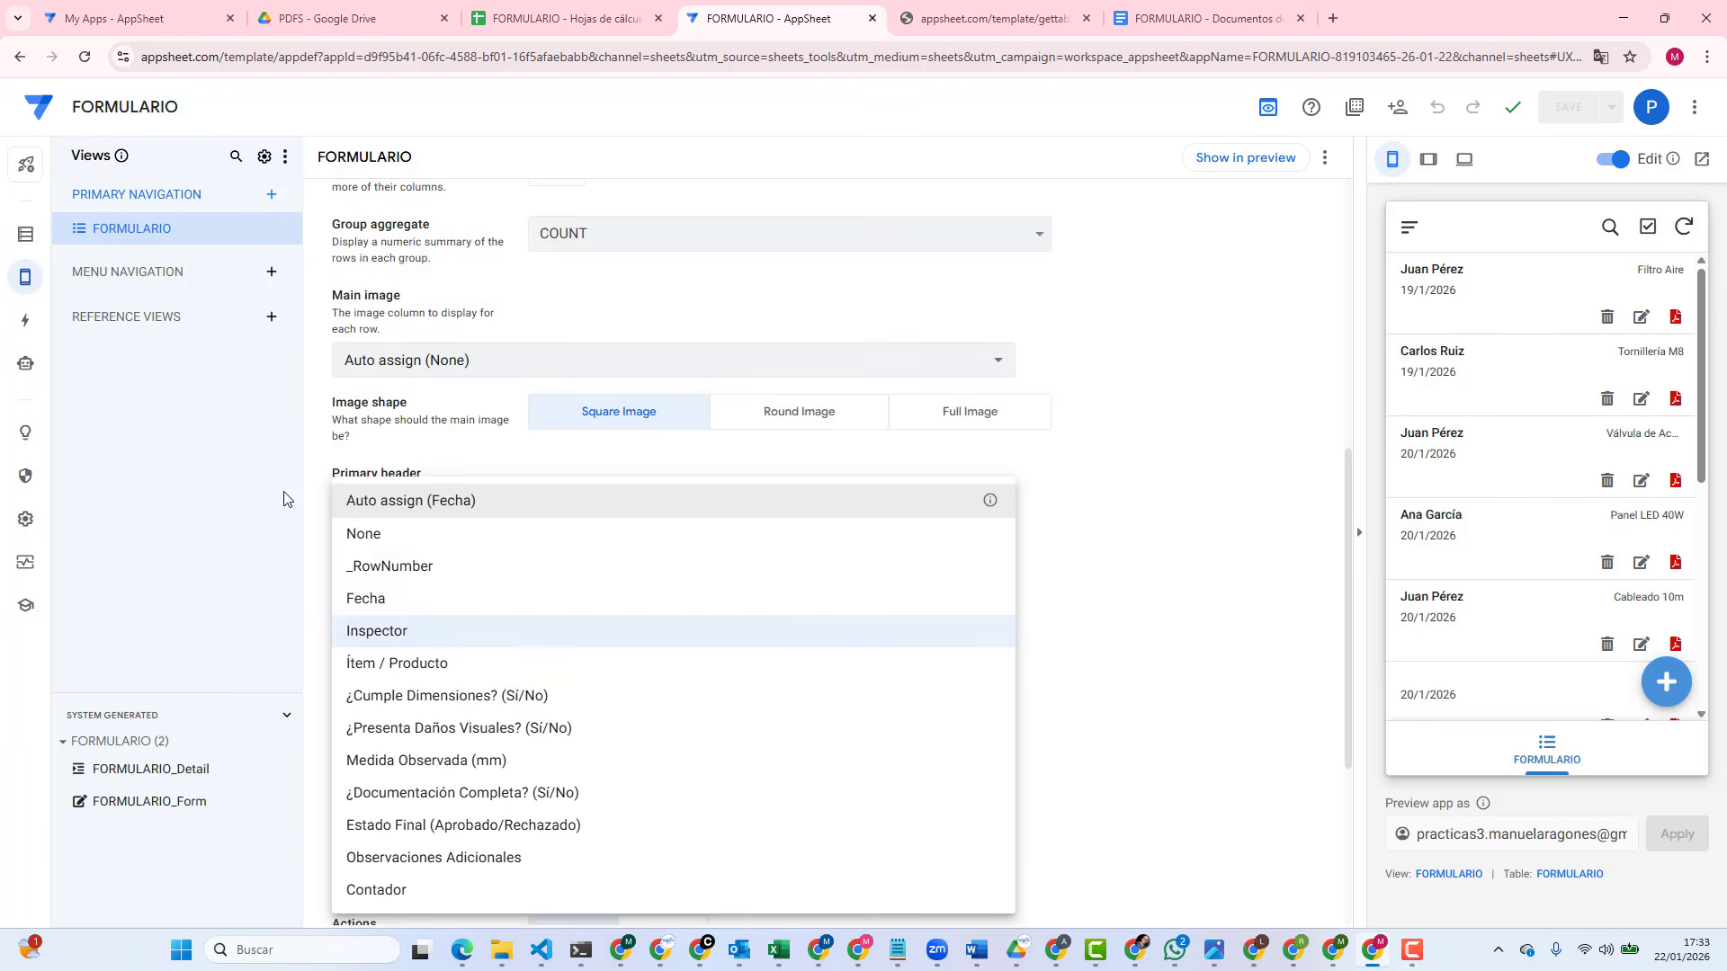
Step: Make the ID Inspección column of the FORMULARIO table visible in the app
left_click(22, 236)
left_click(23, 238)
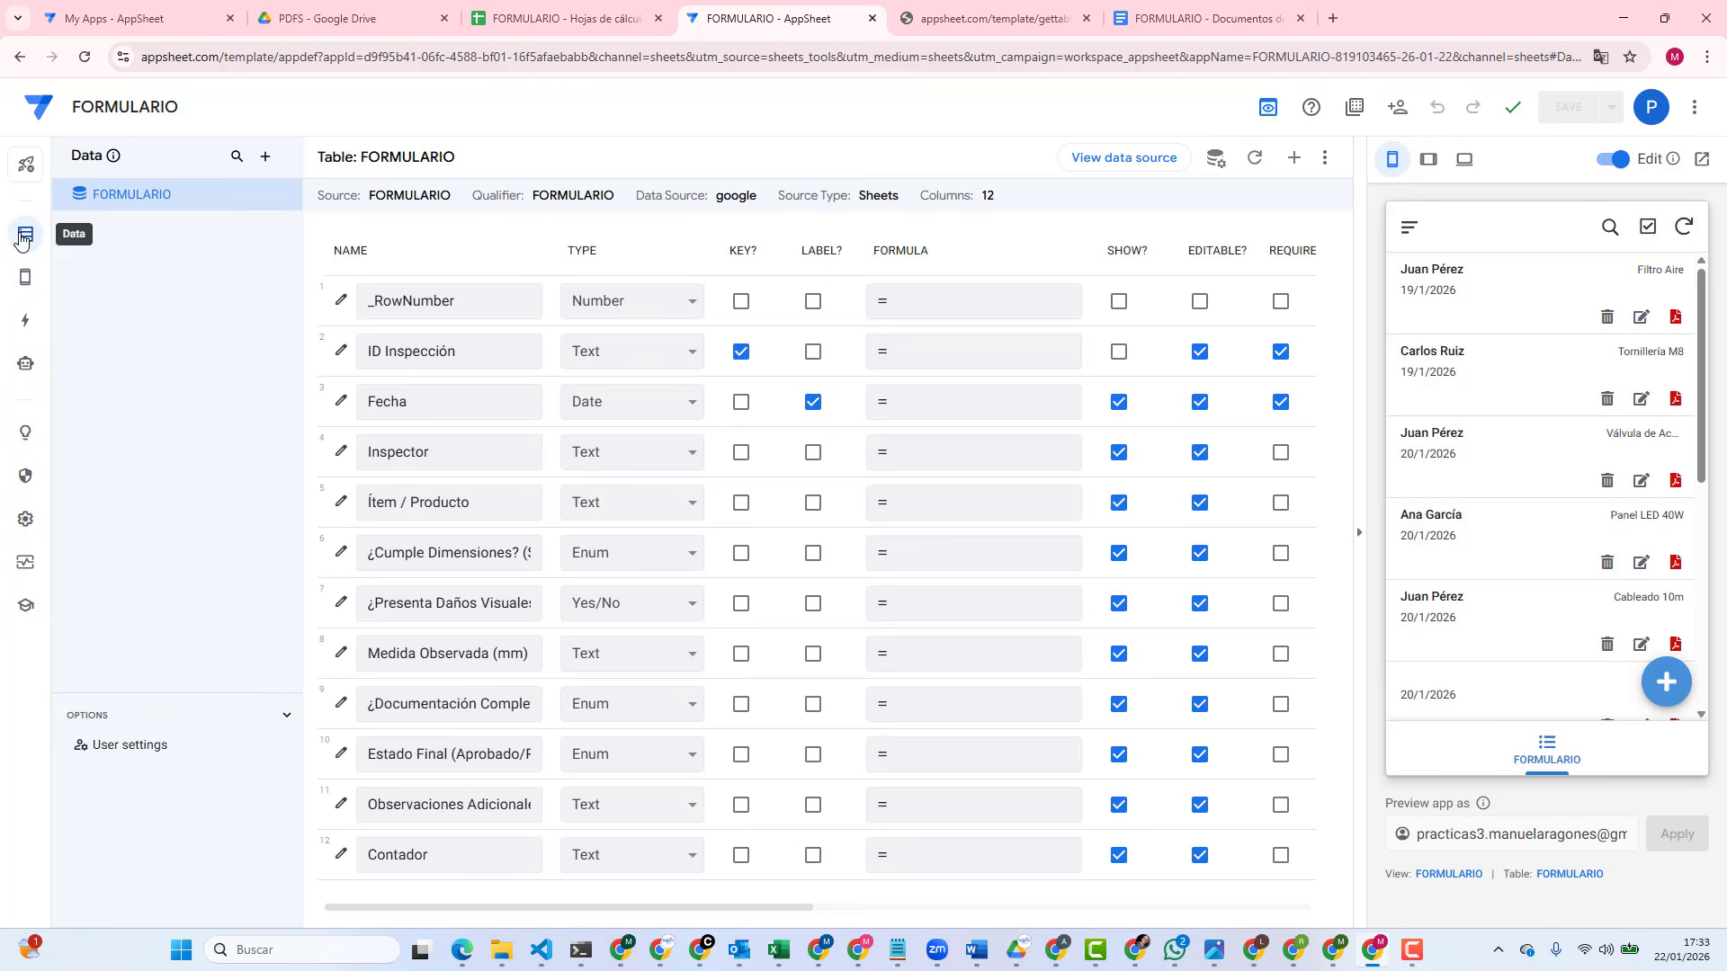
left_click(1119, 352)
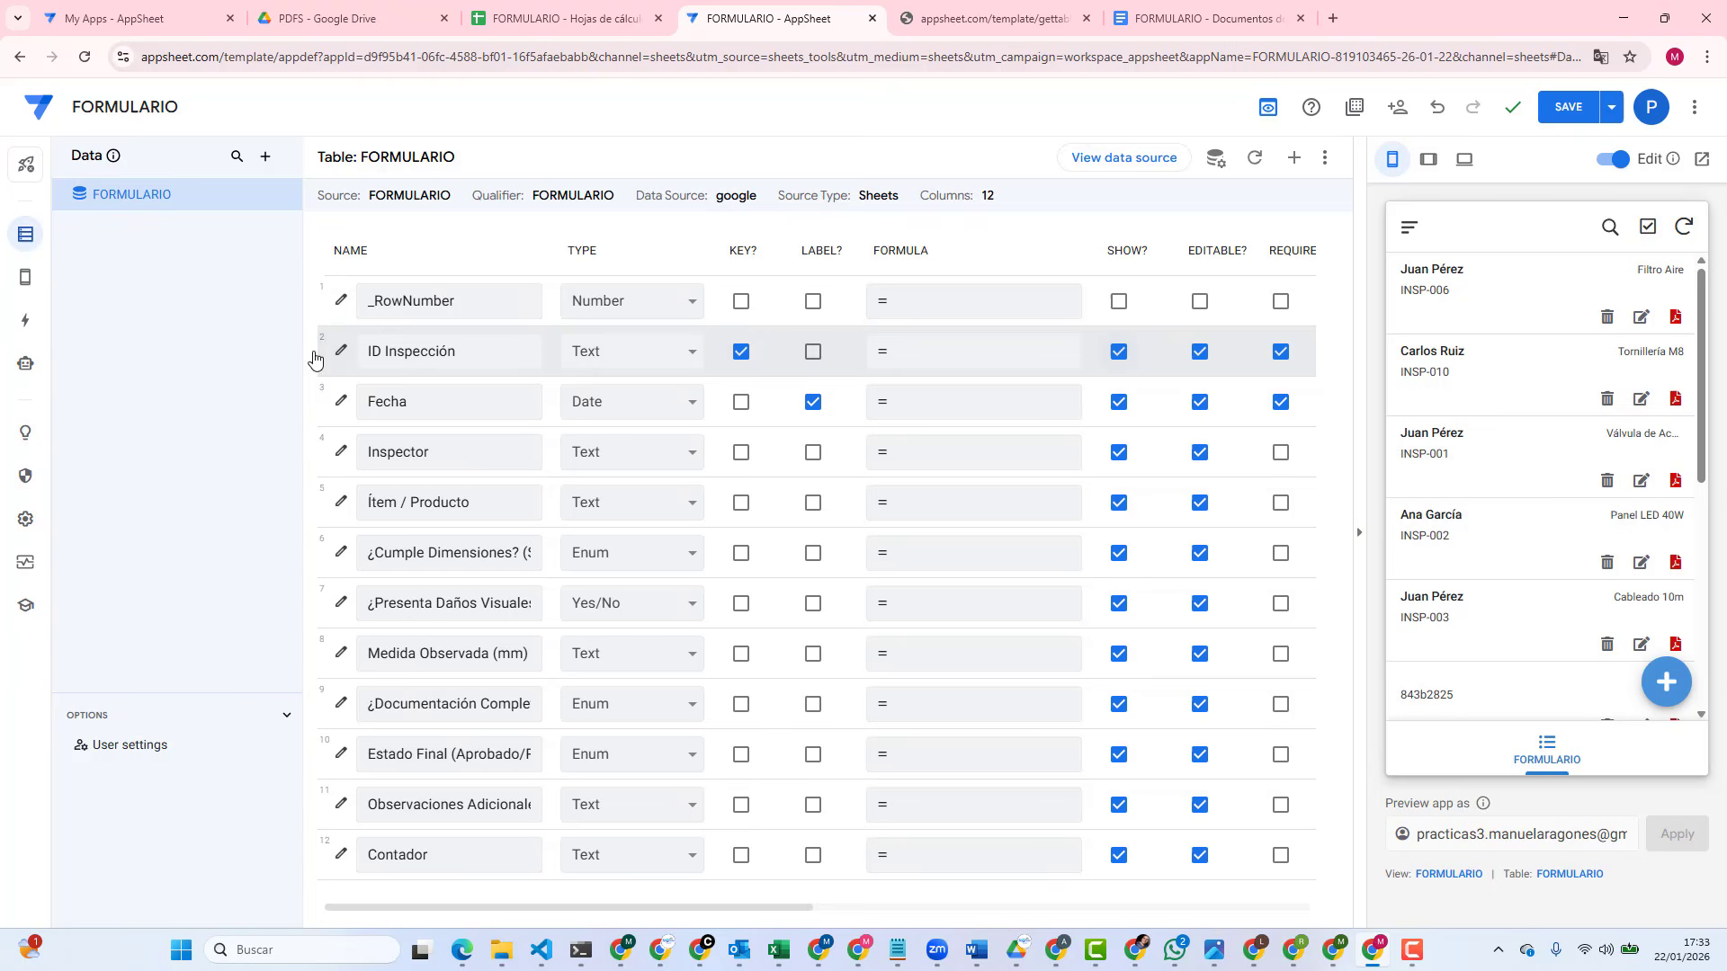
Step: Set the FORMULARIO view's primary header to ID Inspección and its summary column to Inspector, then save the app
left_click(21, 281)
scroll(624, 656, "down", 3)
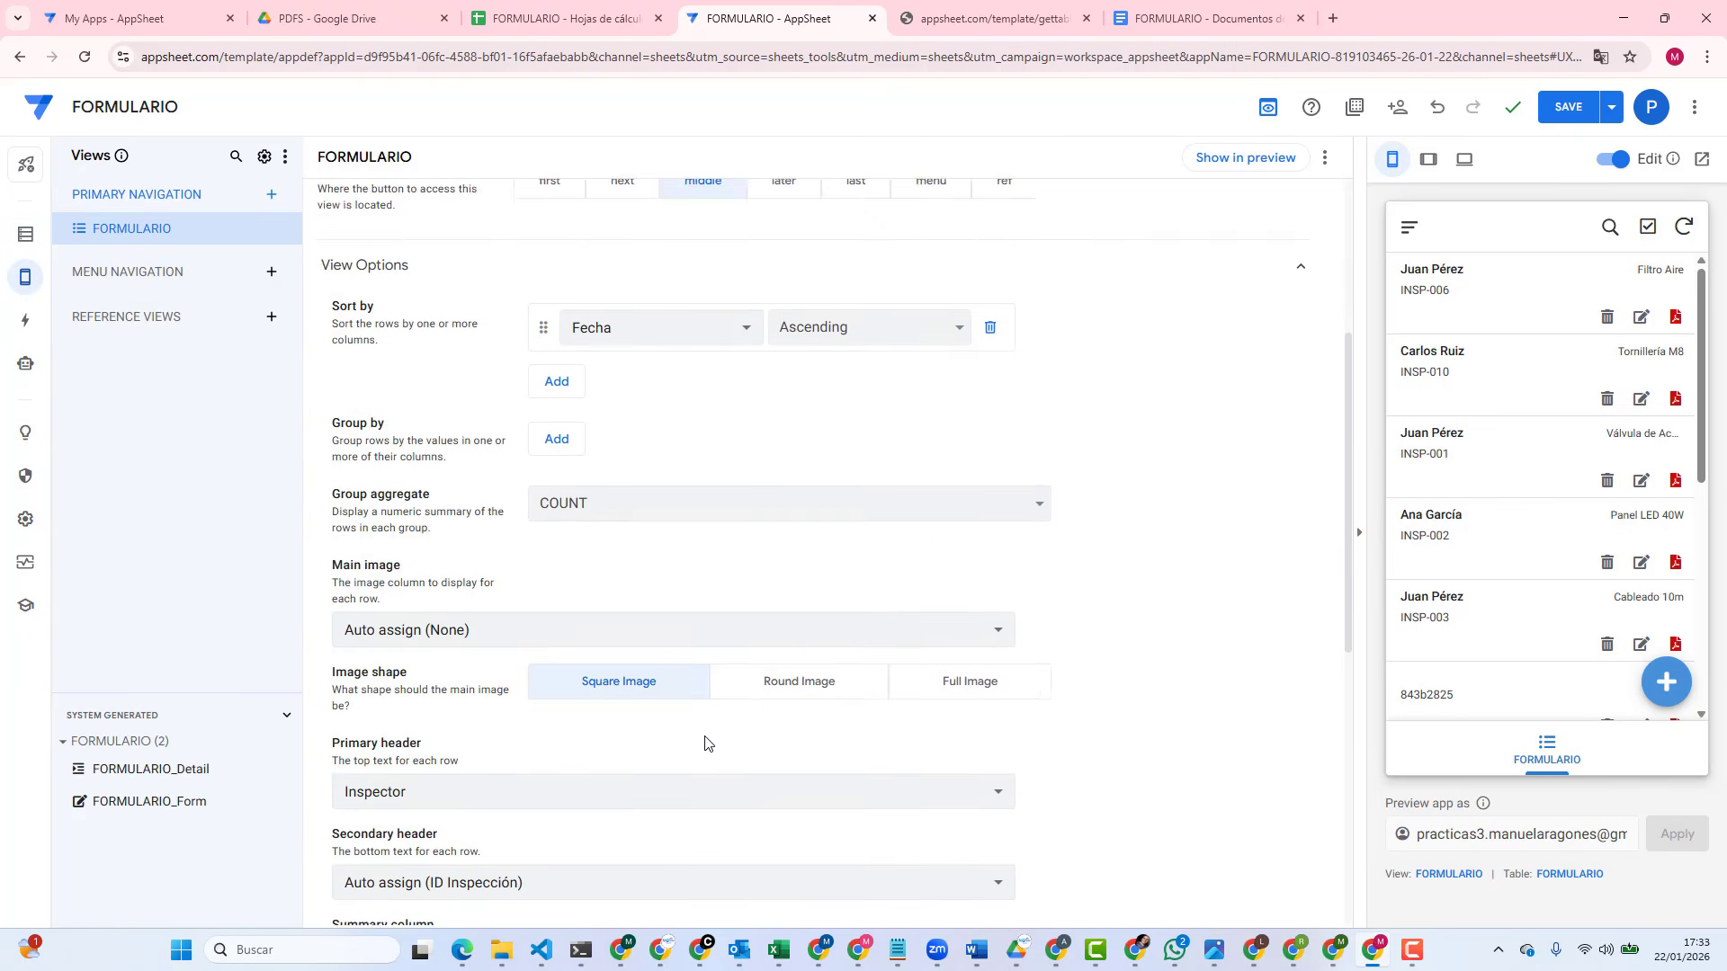
scroll(705, 742, "down", 2)
left_click(531, 605)
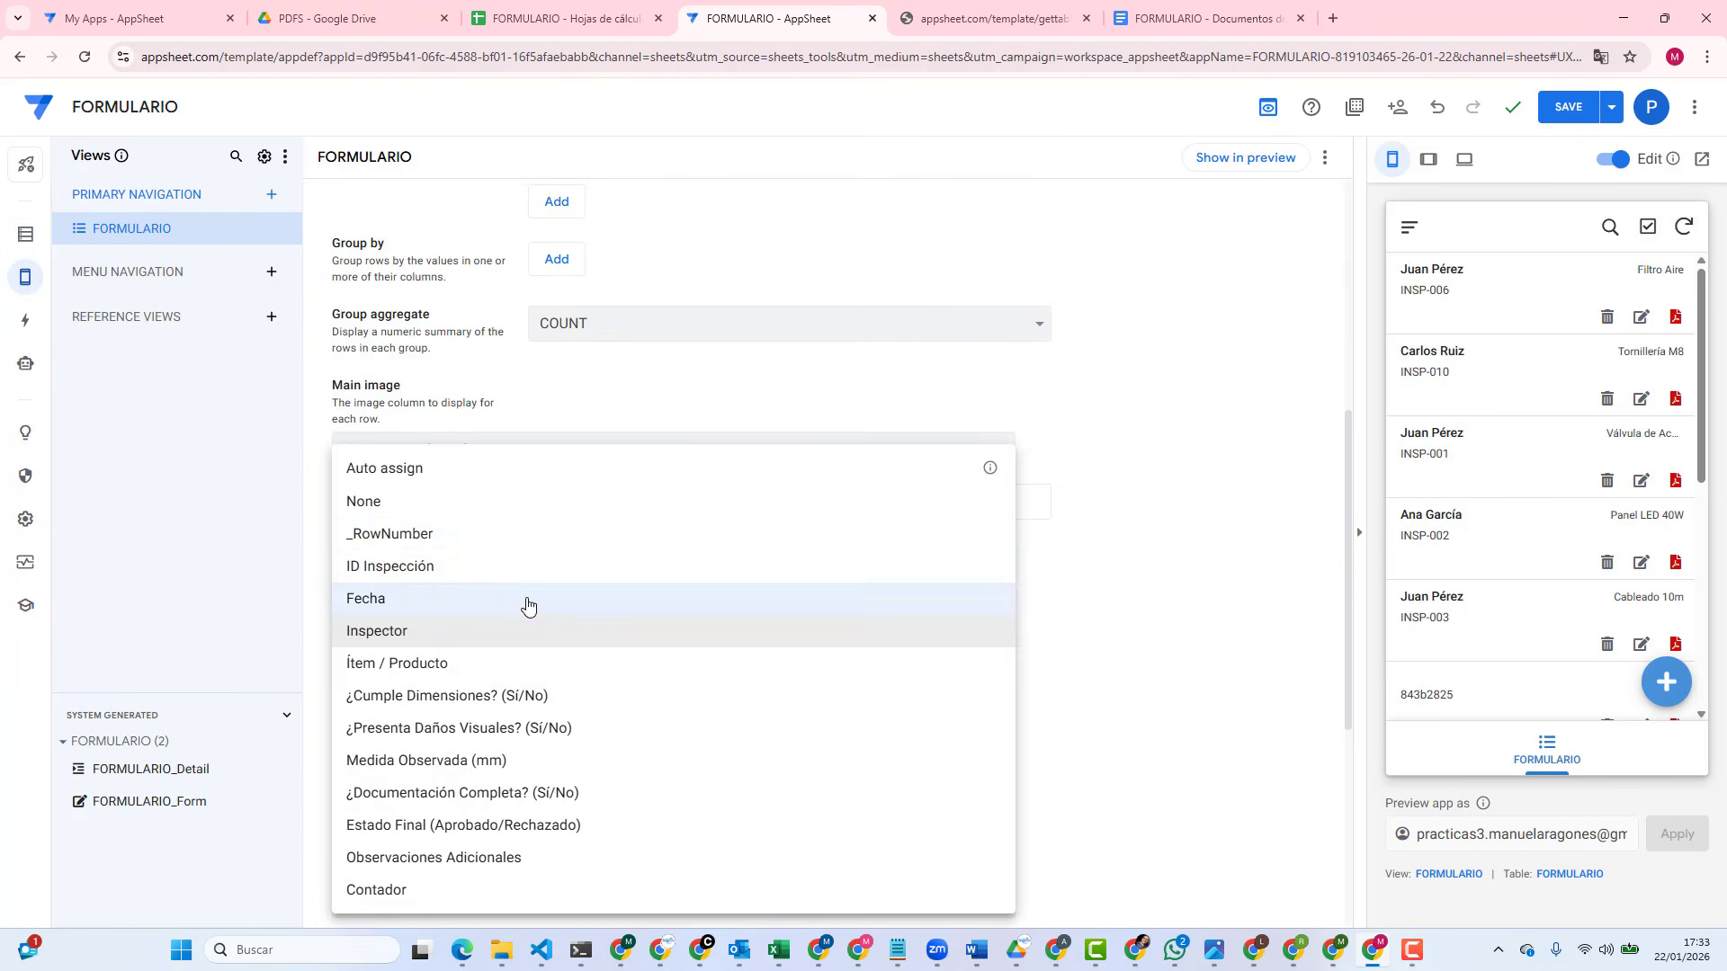
left_click(396, 565)
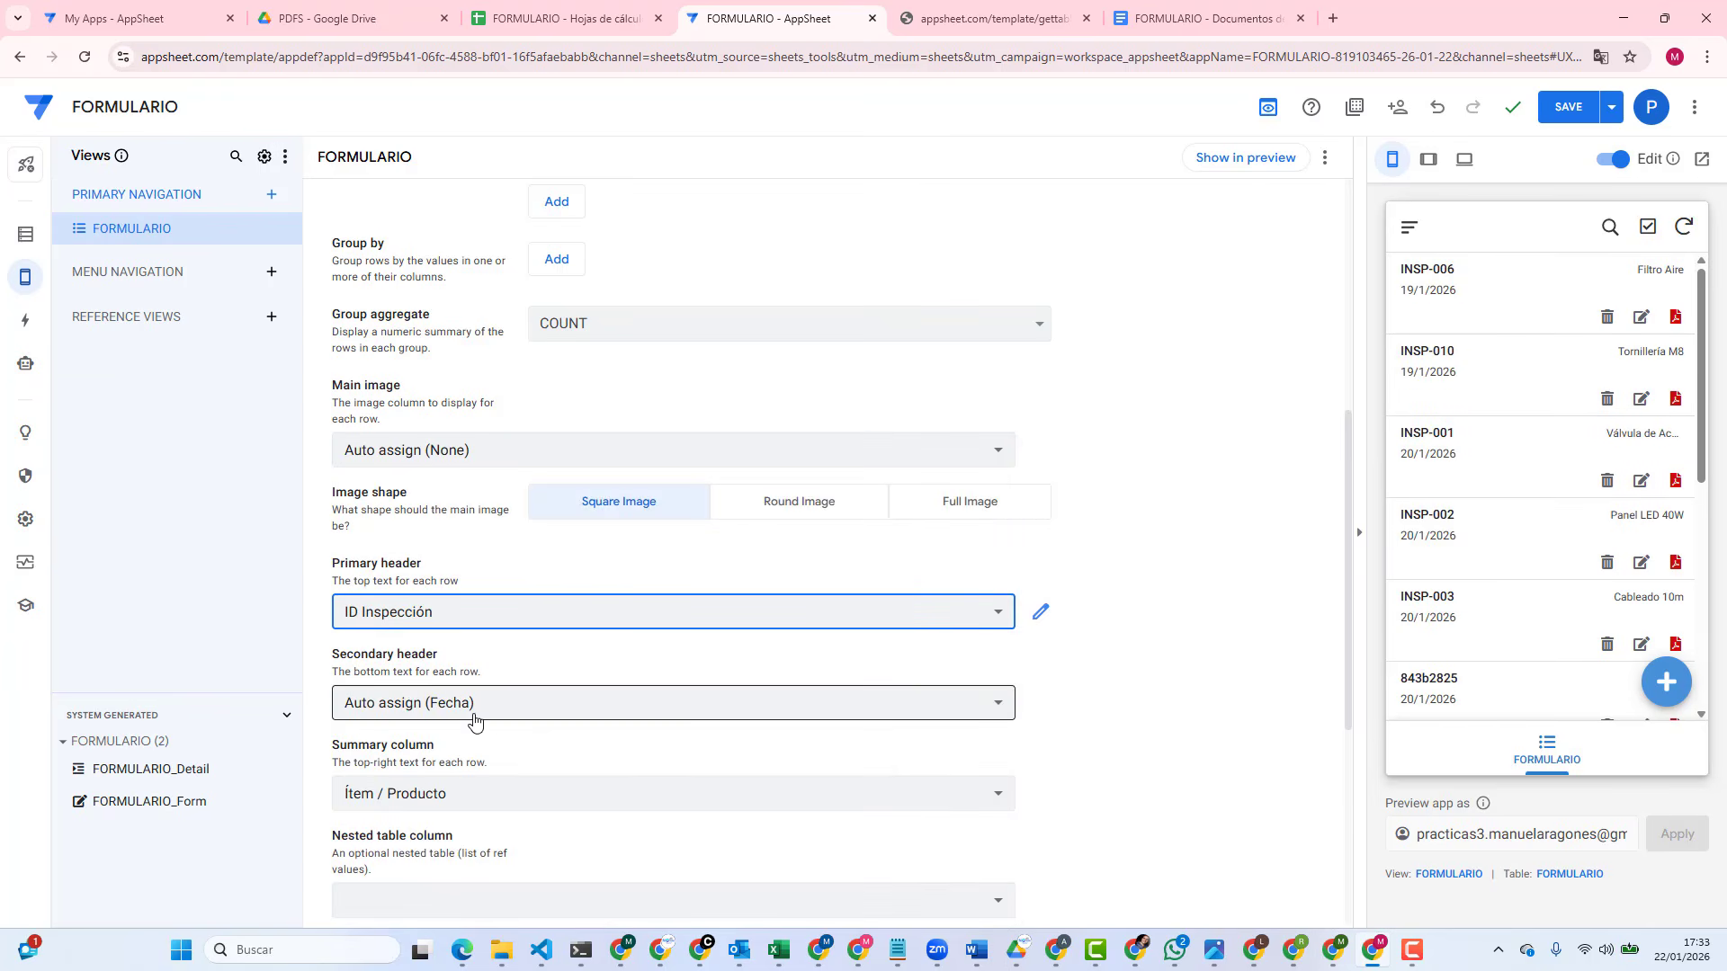
left_click(464, 797)
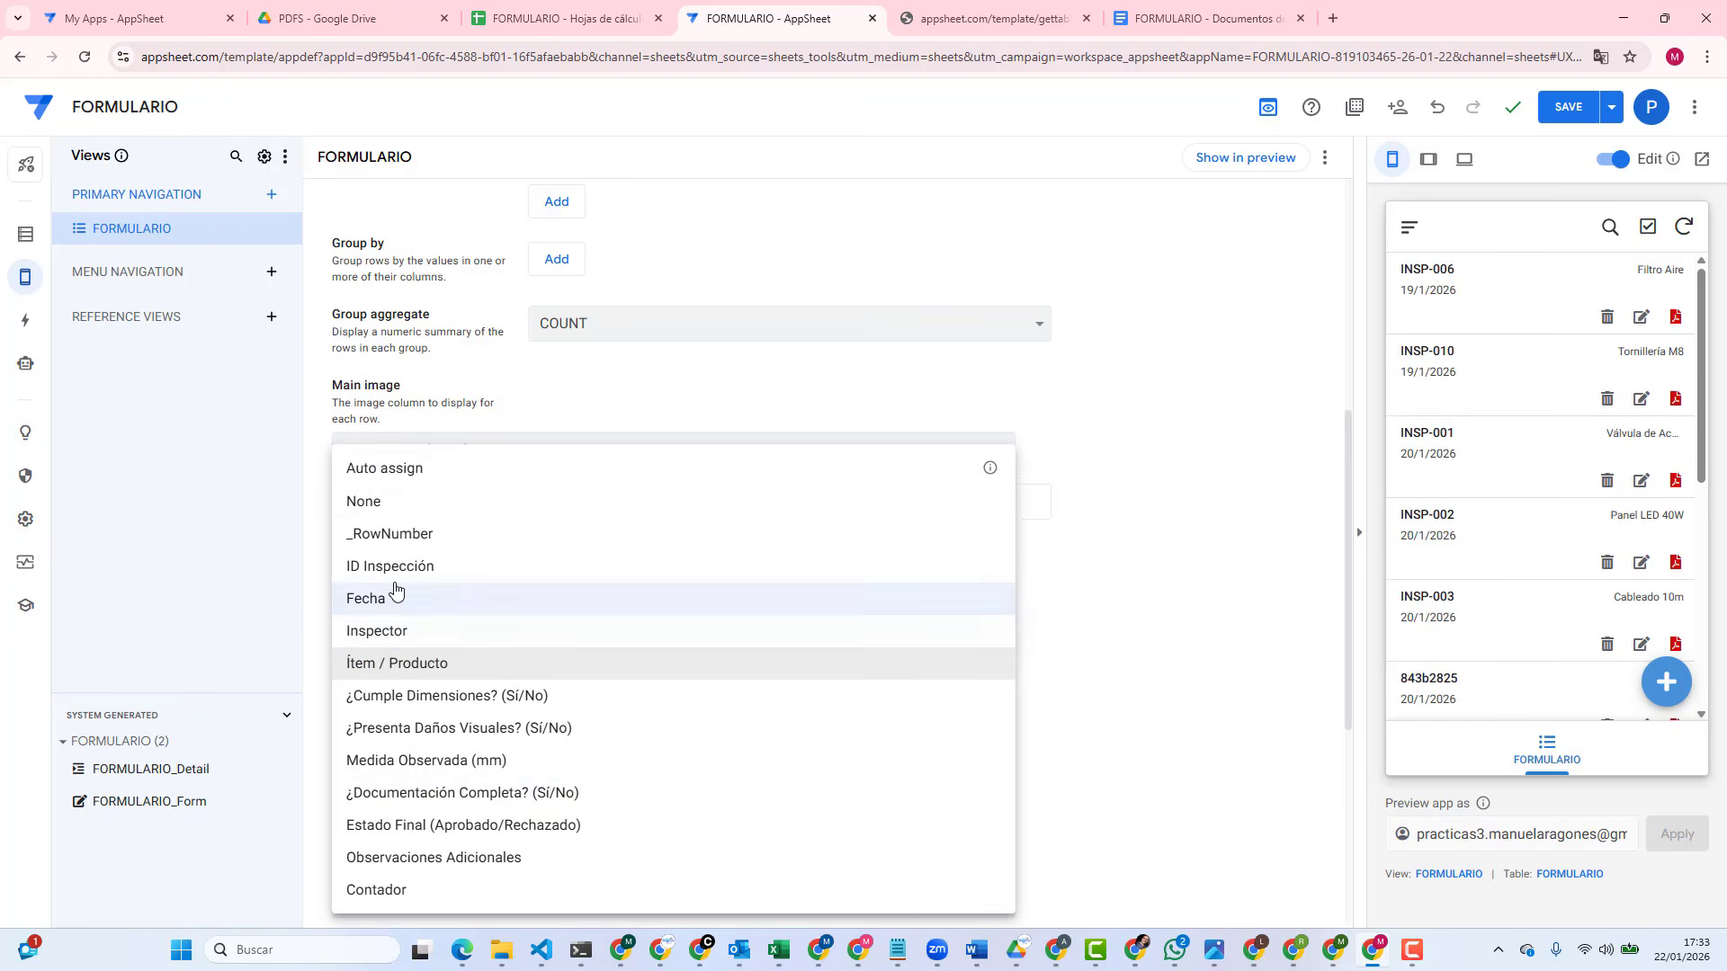
left_click(389, 632)
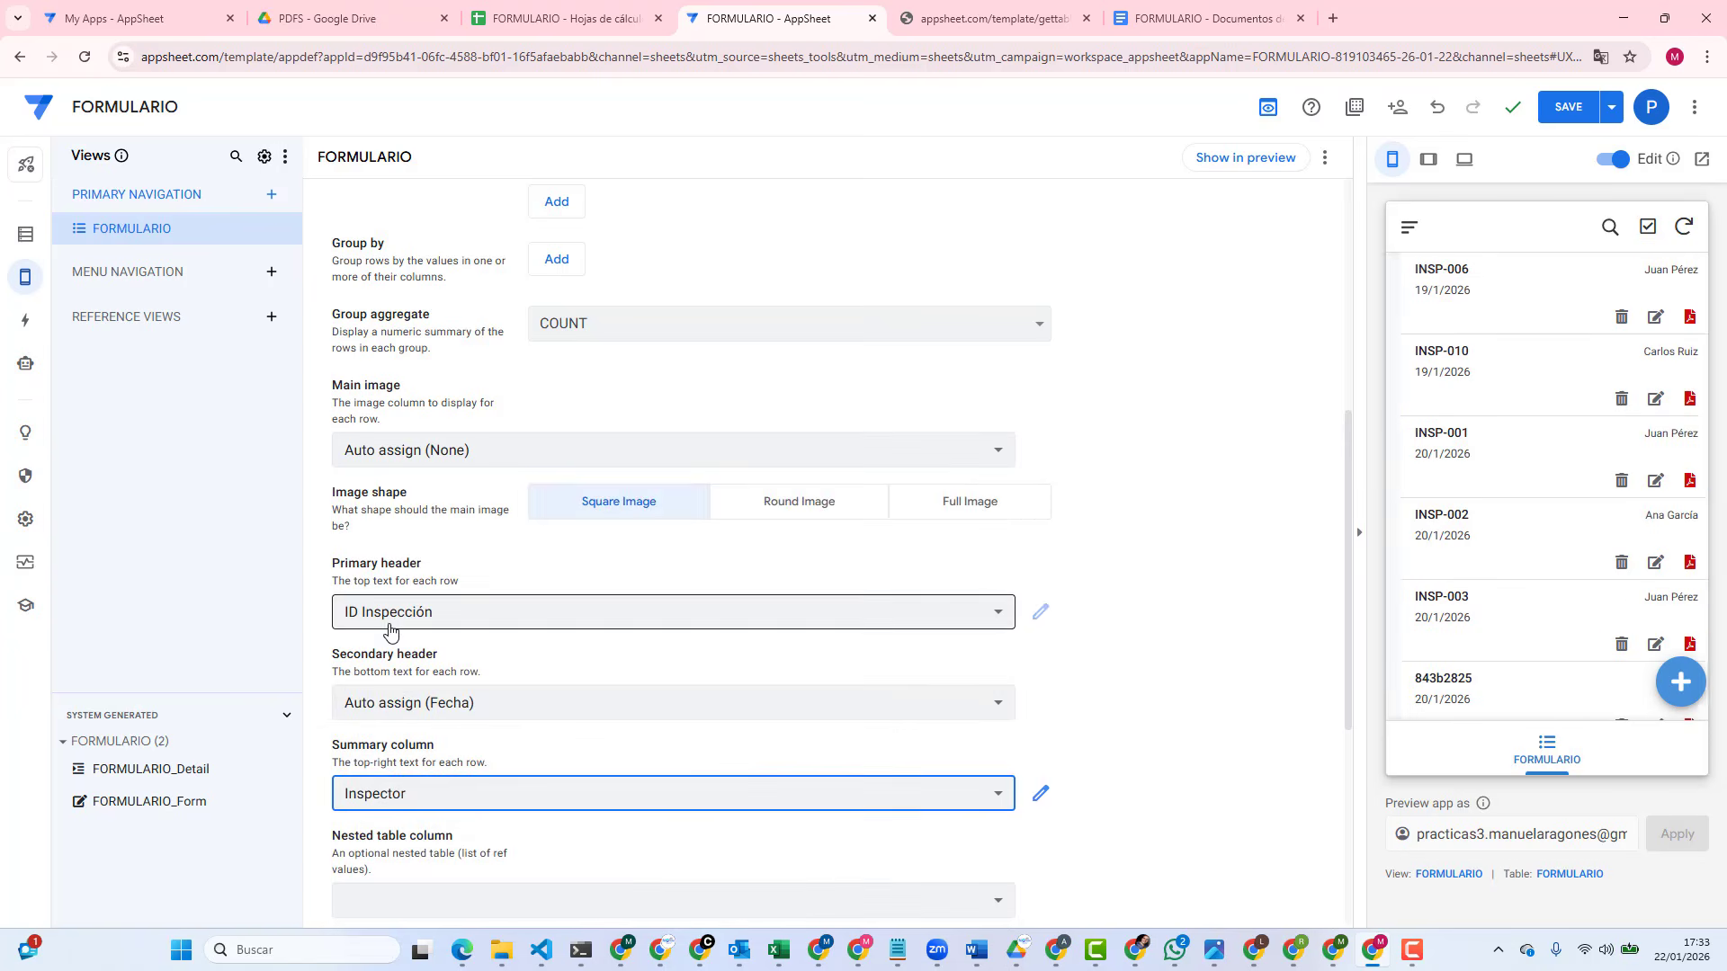
left_click(1567, 108)
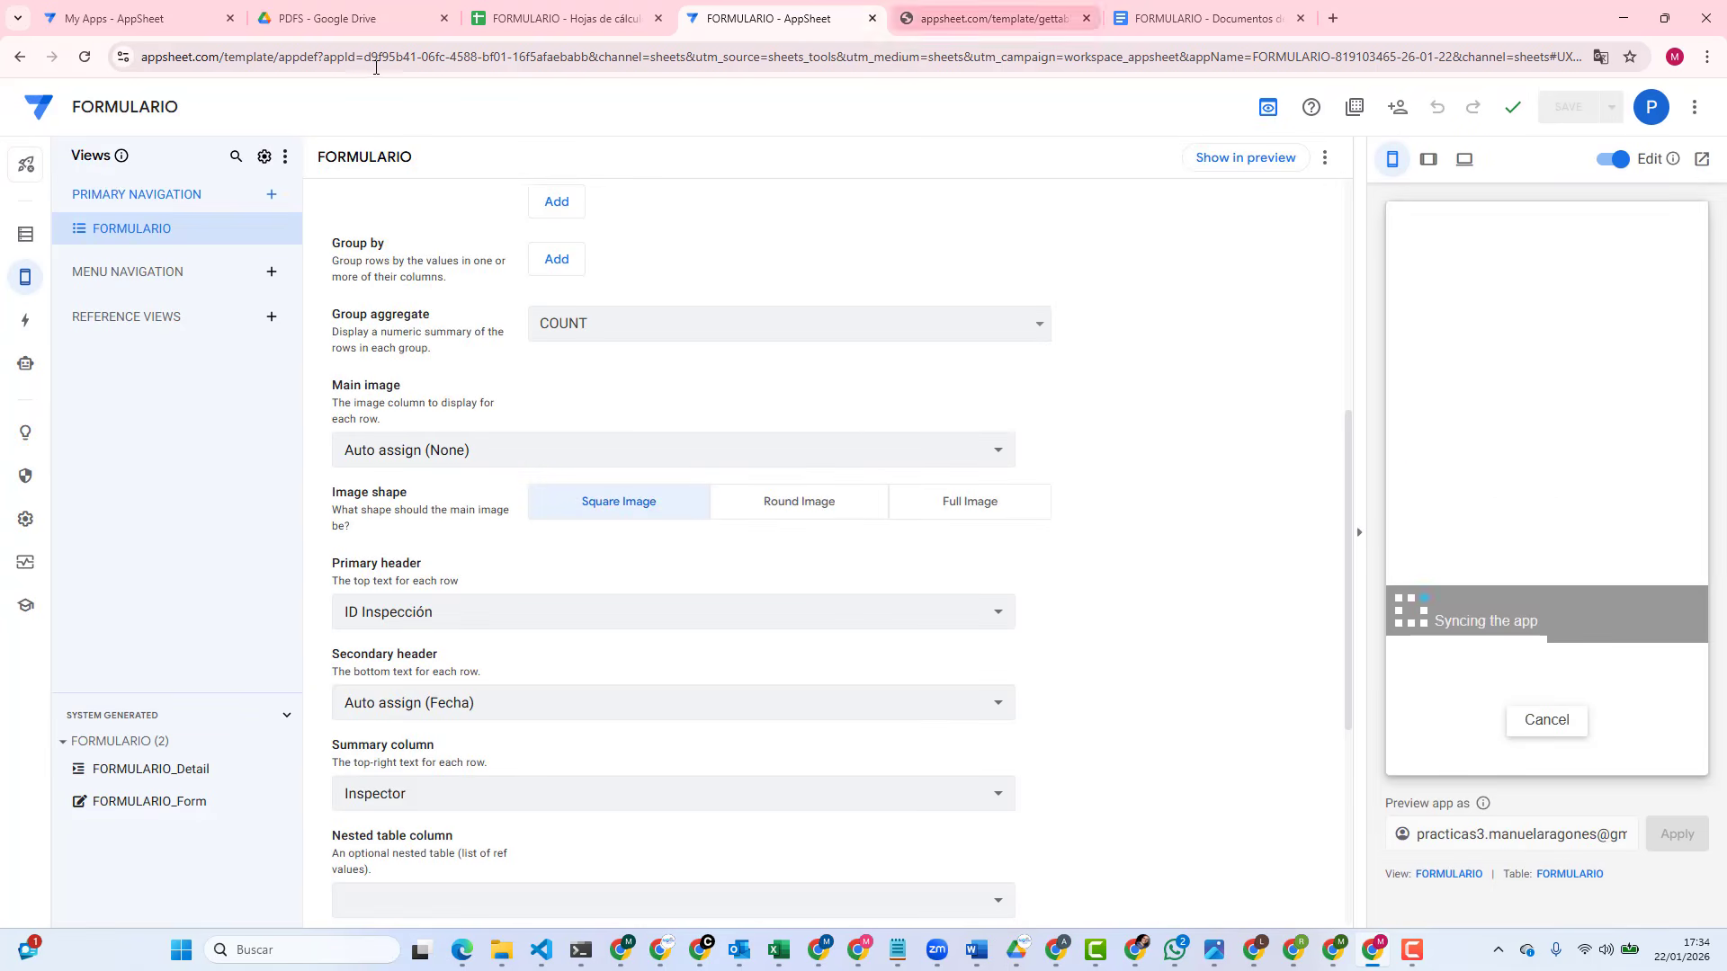
Step: Run the PDF action of record INSP-010 in the app preview and compare its file name with the Drive PDFS folder
left_click(310, 25)
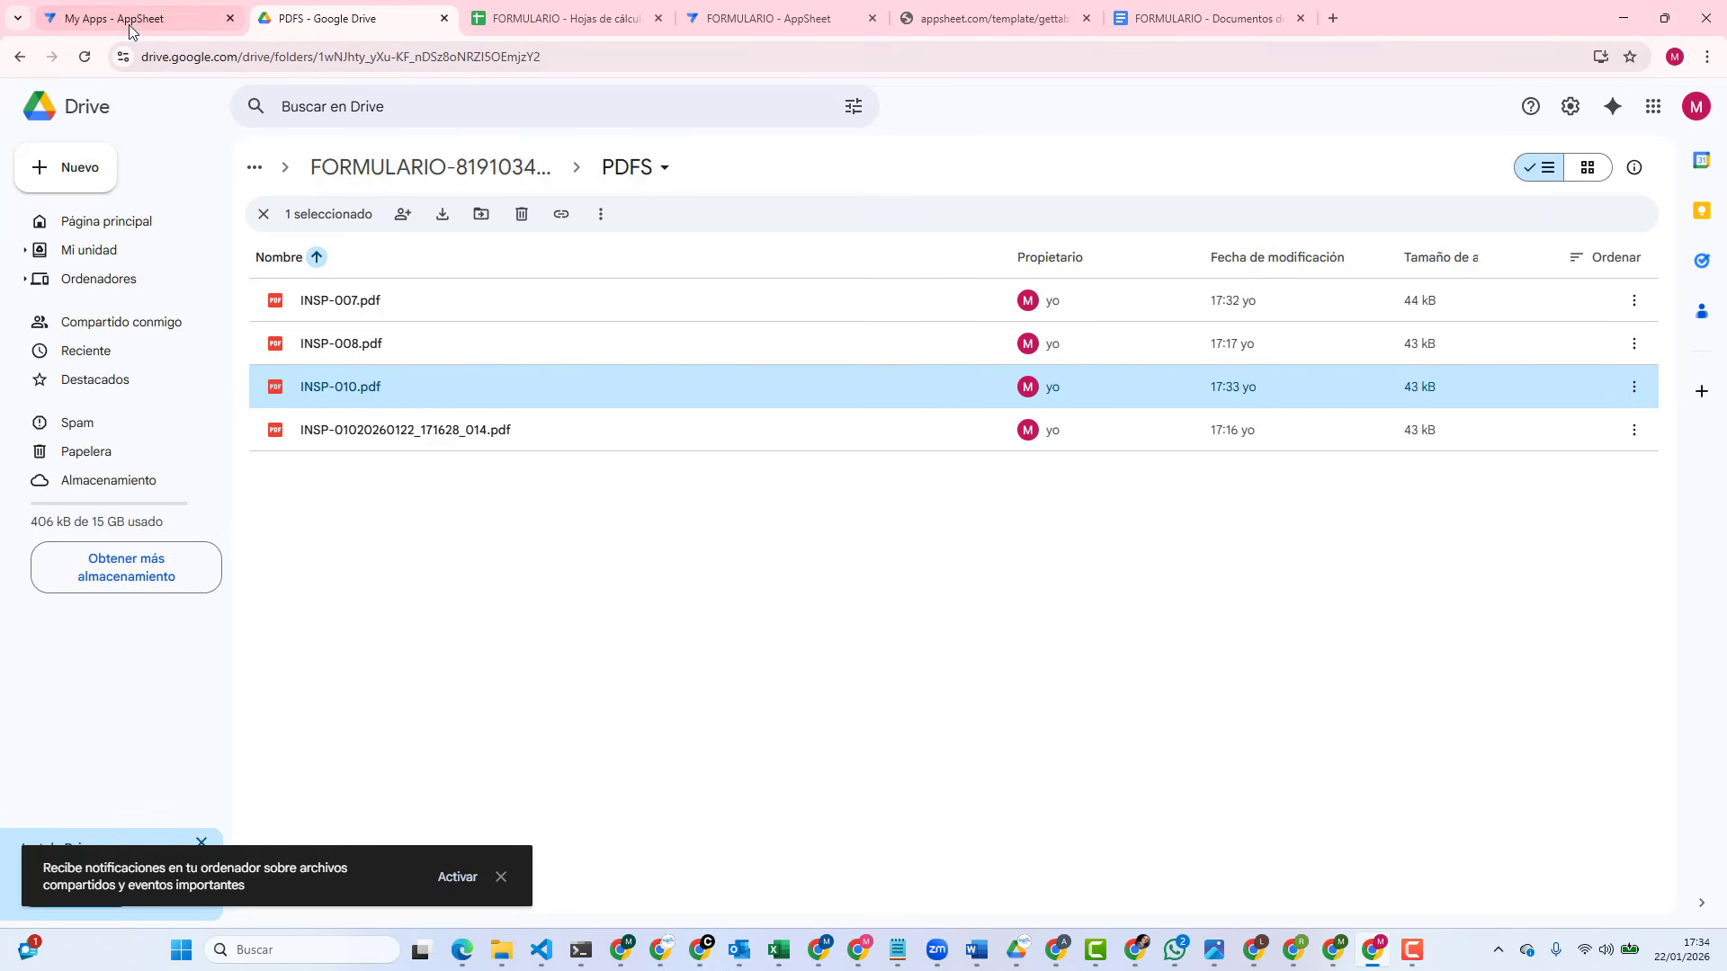
left_click(769, 18)
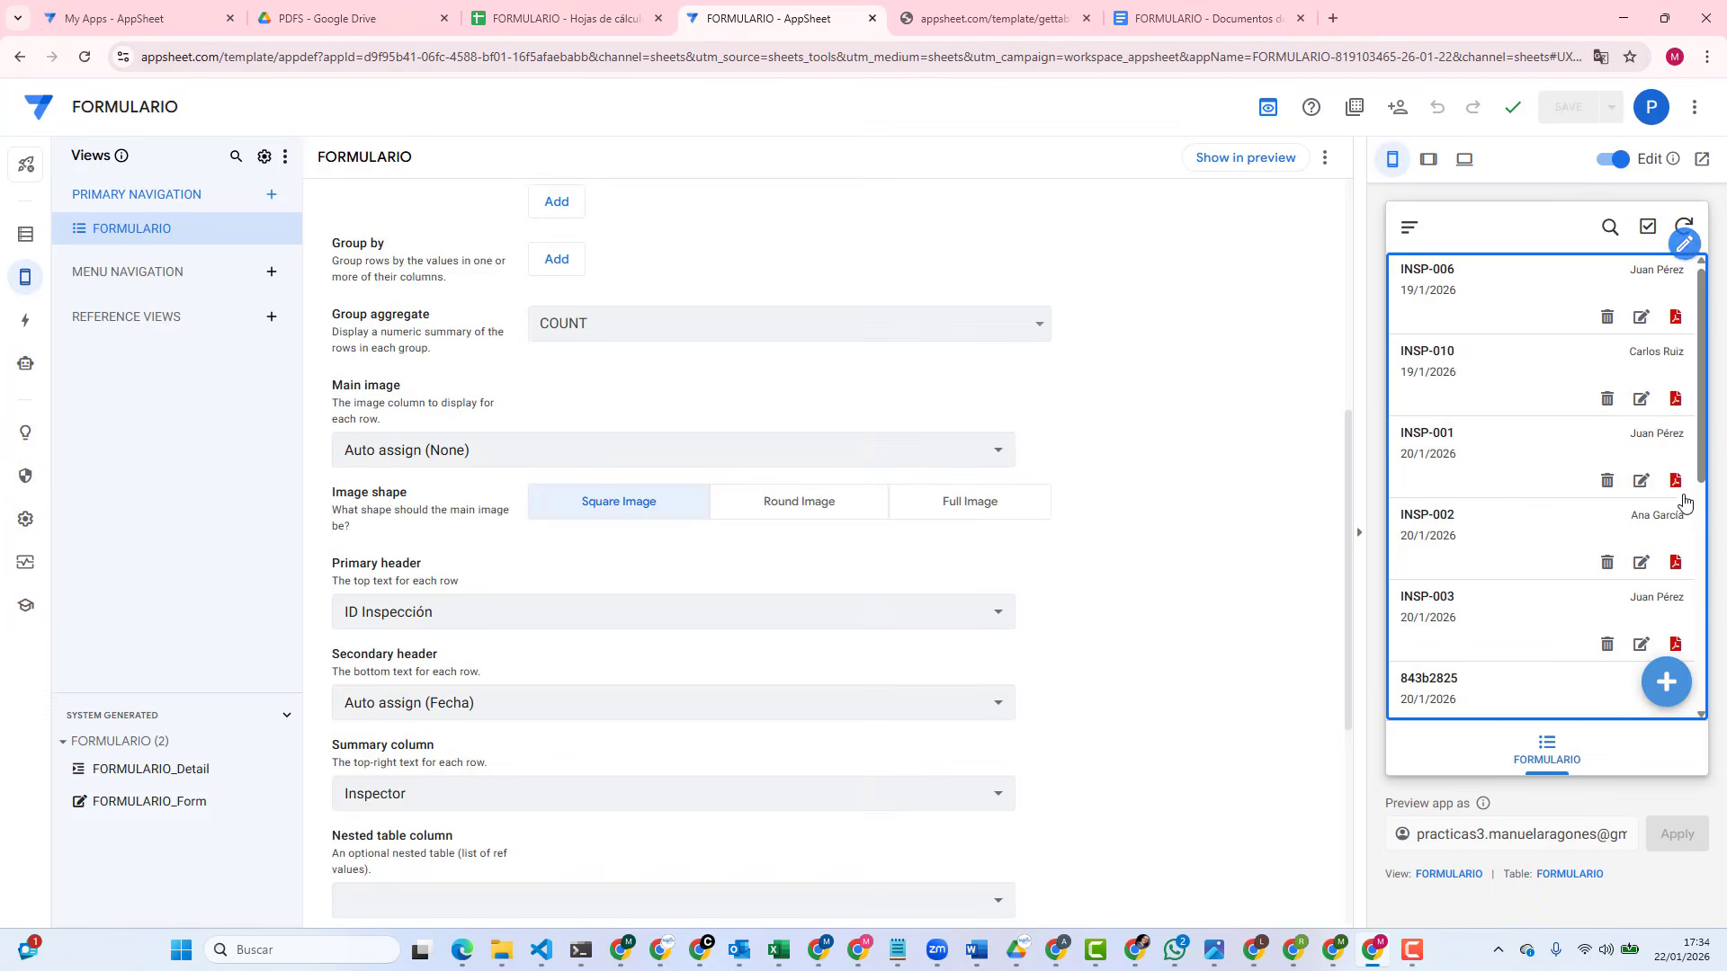
left_click(1676, 400)
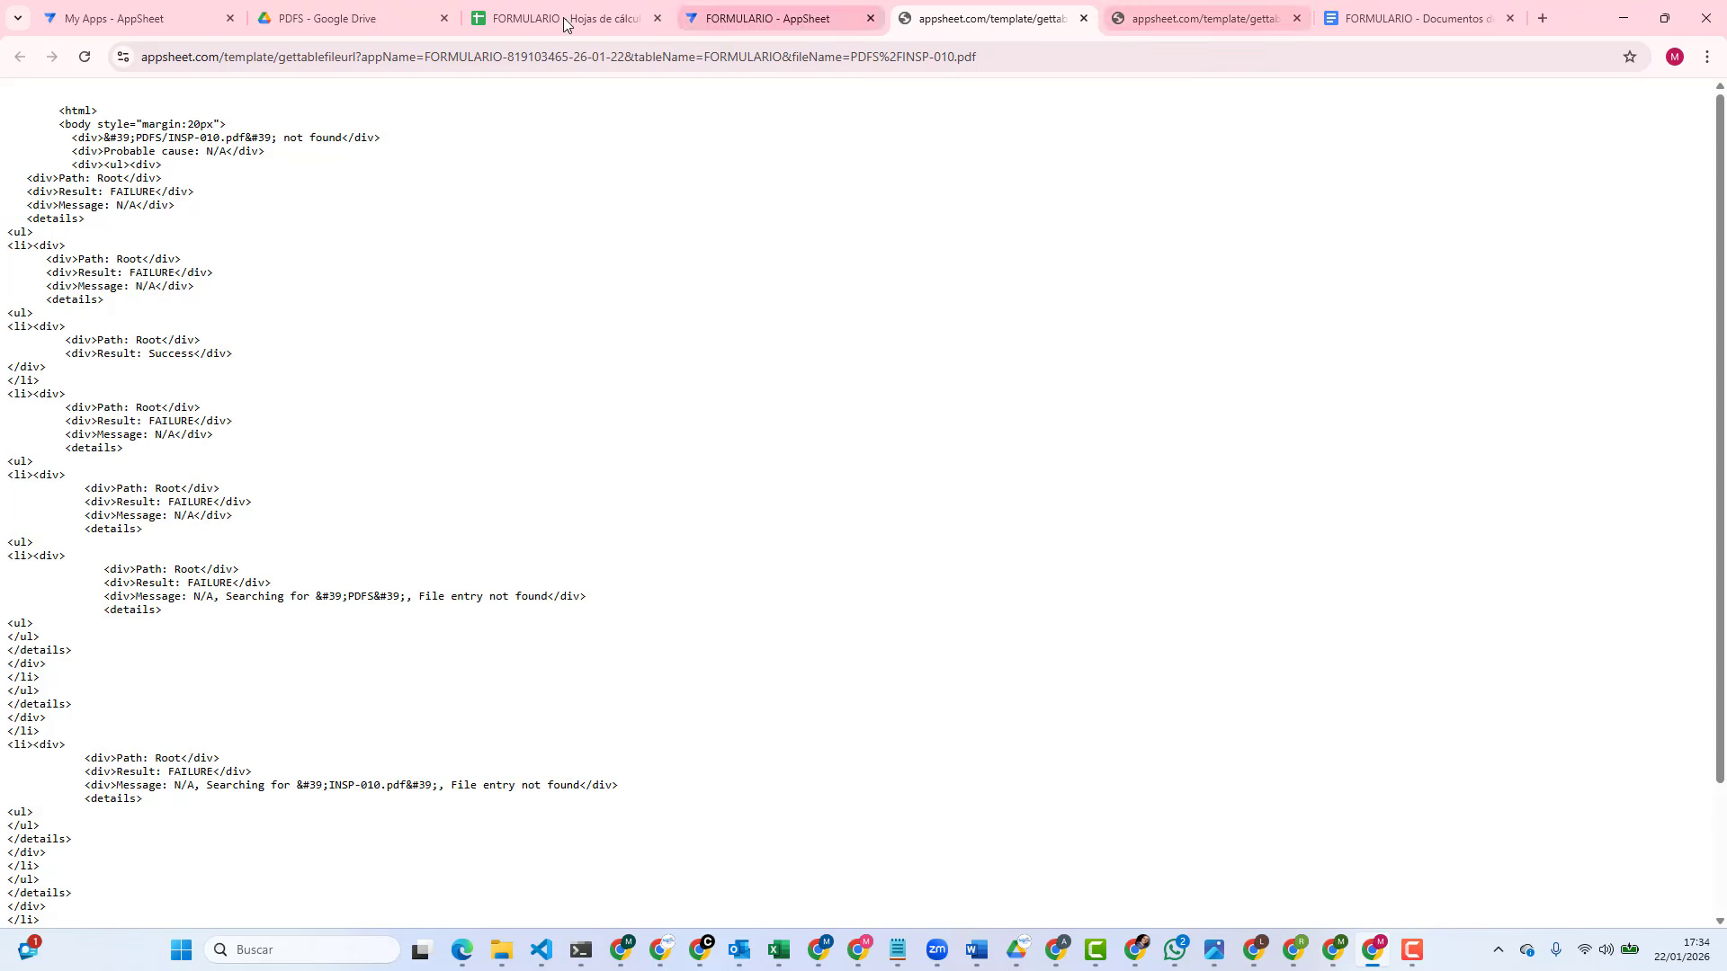
left_click(372, 20)
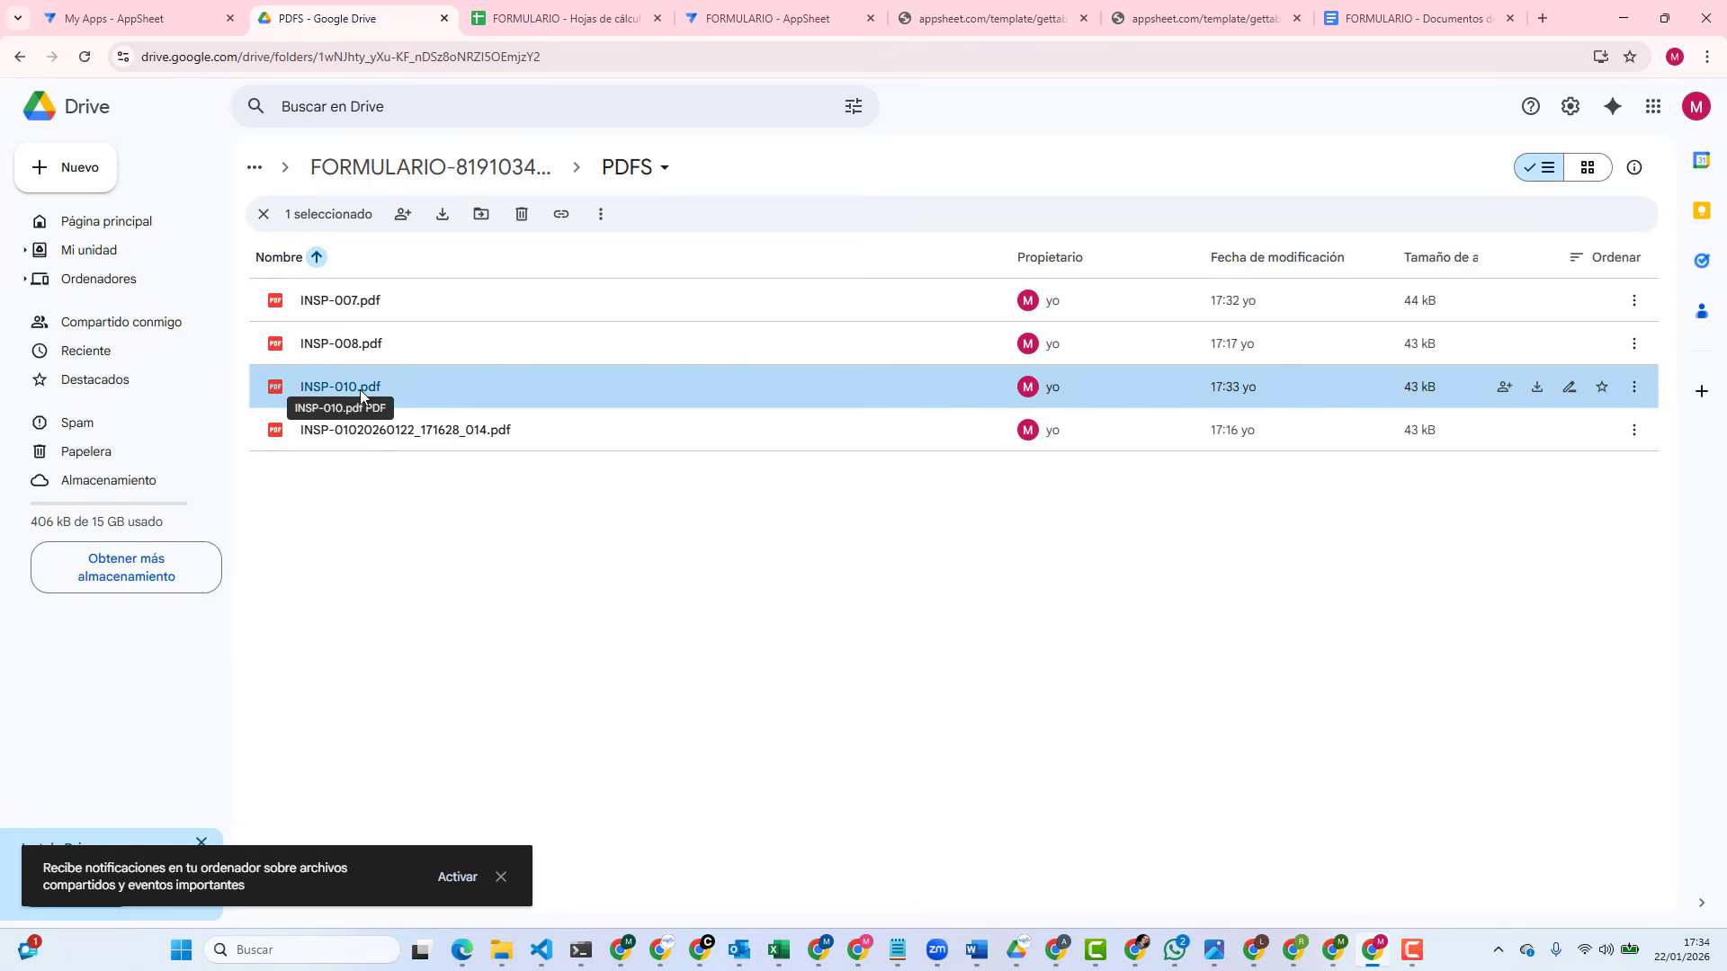
left_click(726, 22)
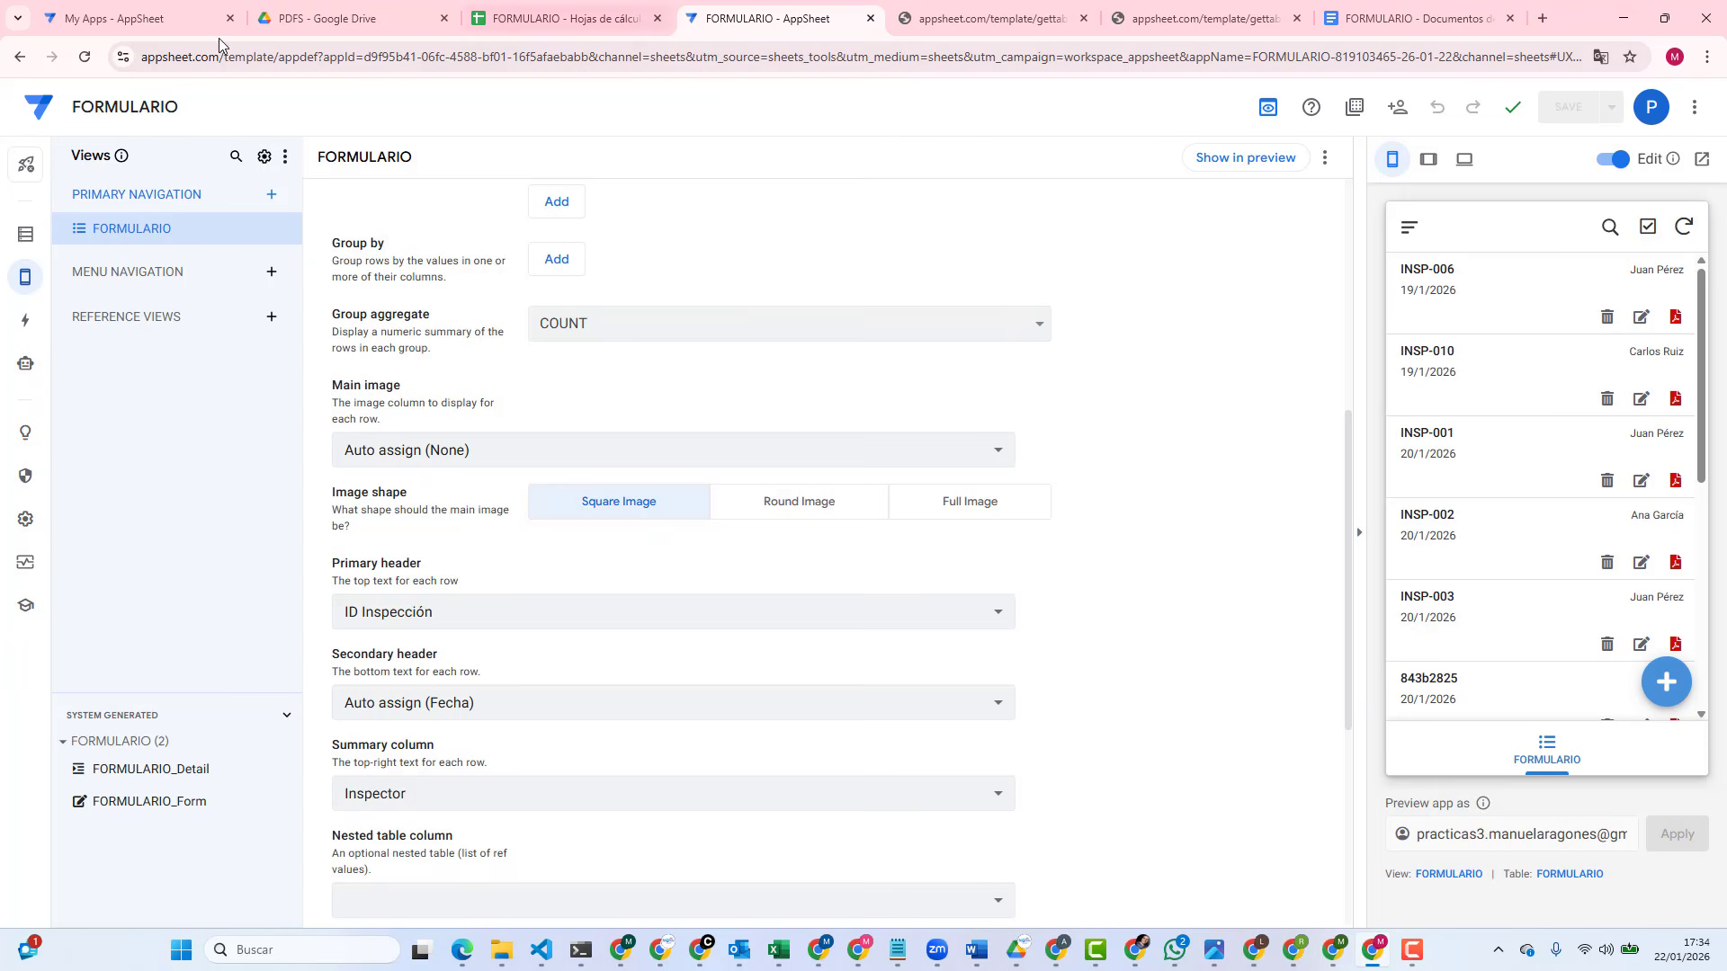
Step: Switch to Google Drive, go up to Mi unidad and move the FORMULARIO spreadsheet modified at 16:57 to the trash
left_click(305, 20)
left_click(513, 166)
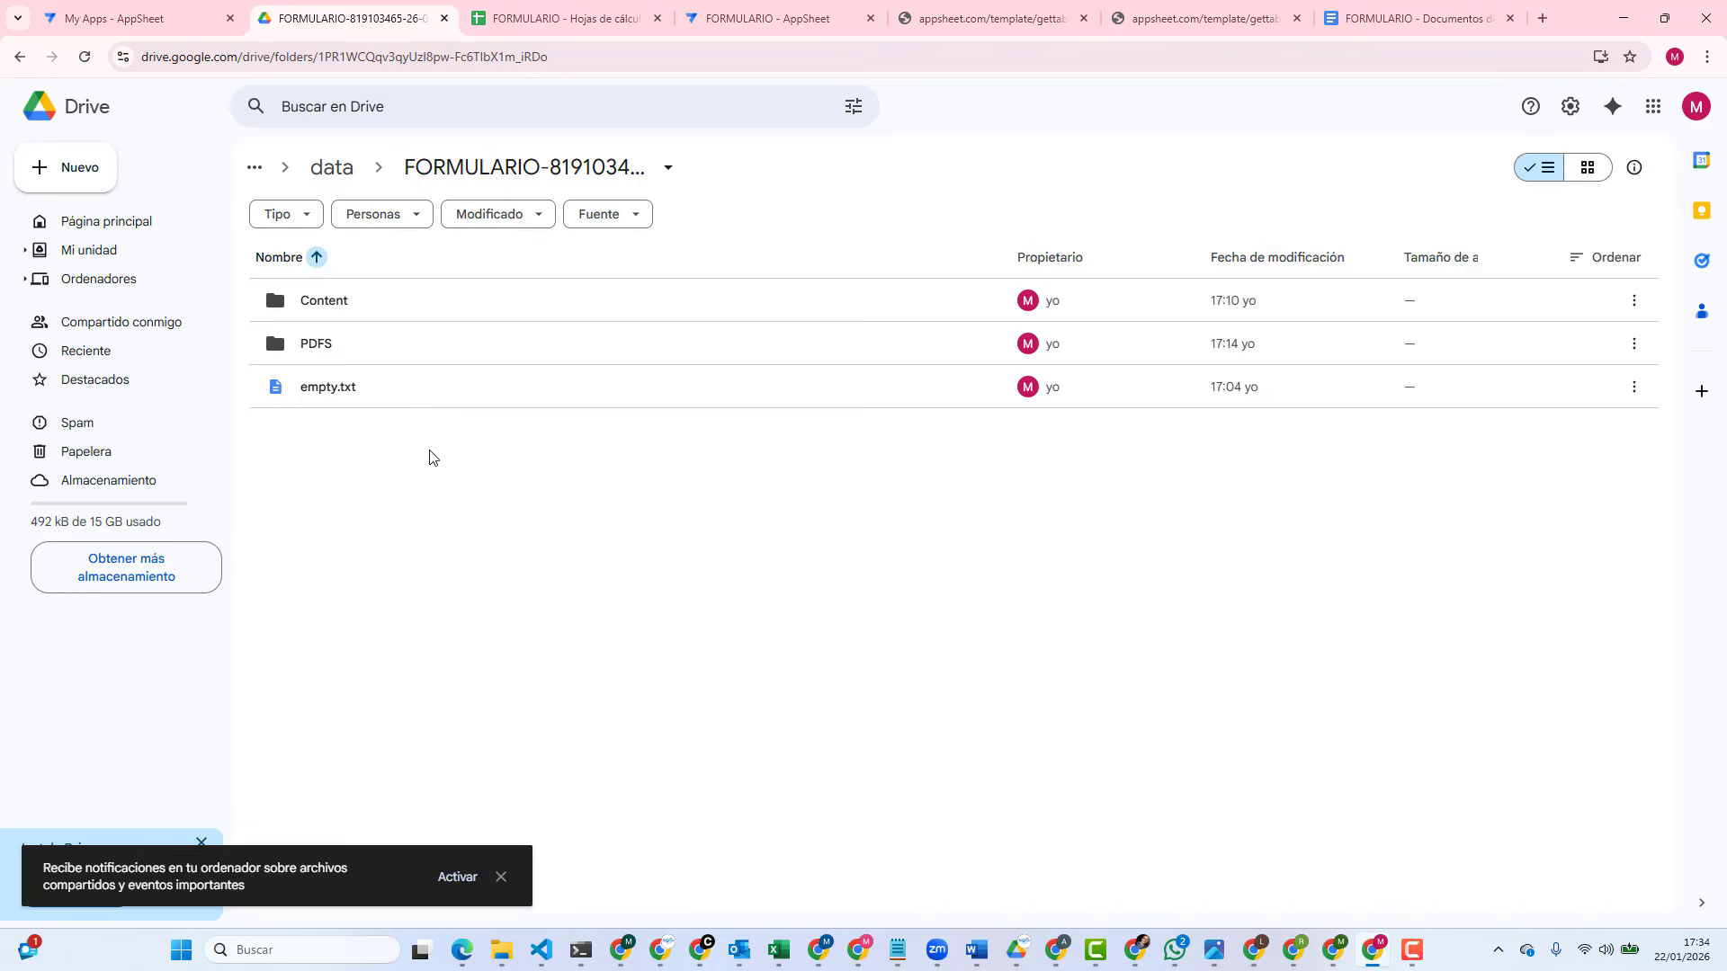
left_click(347, 176)
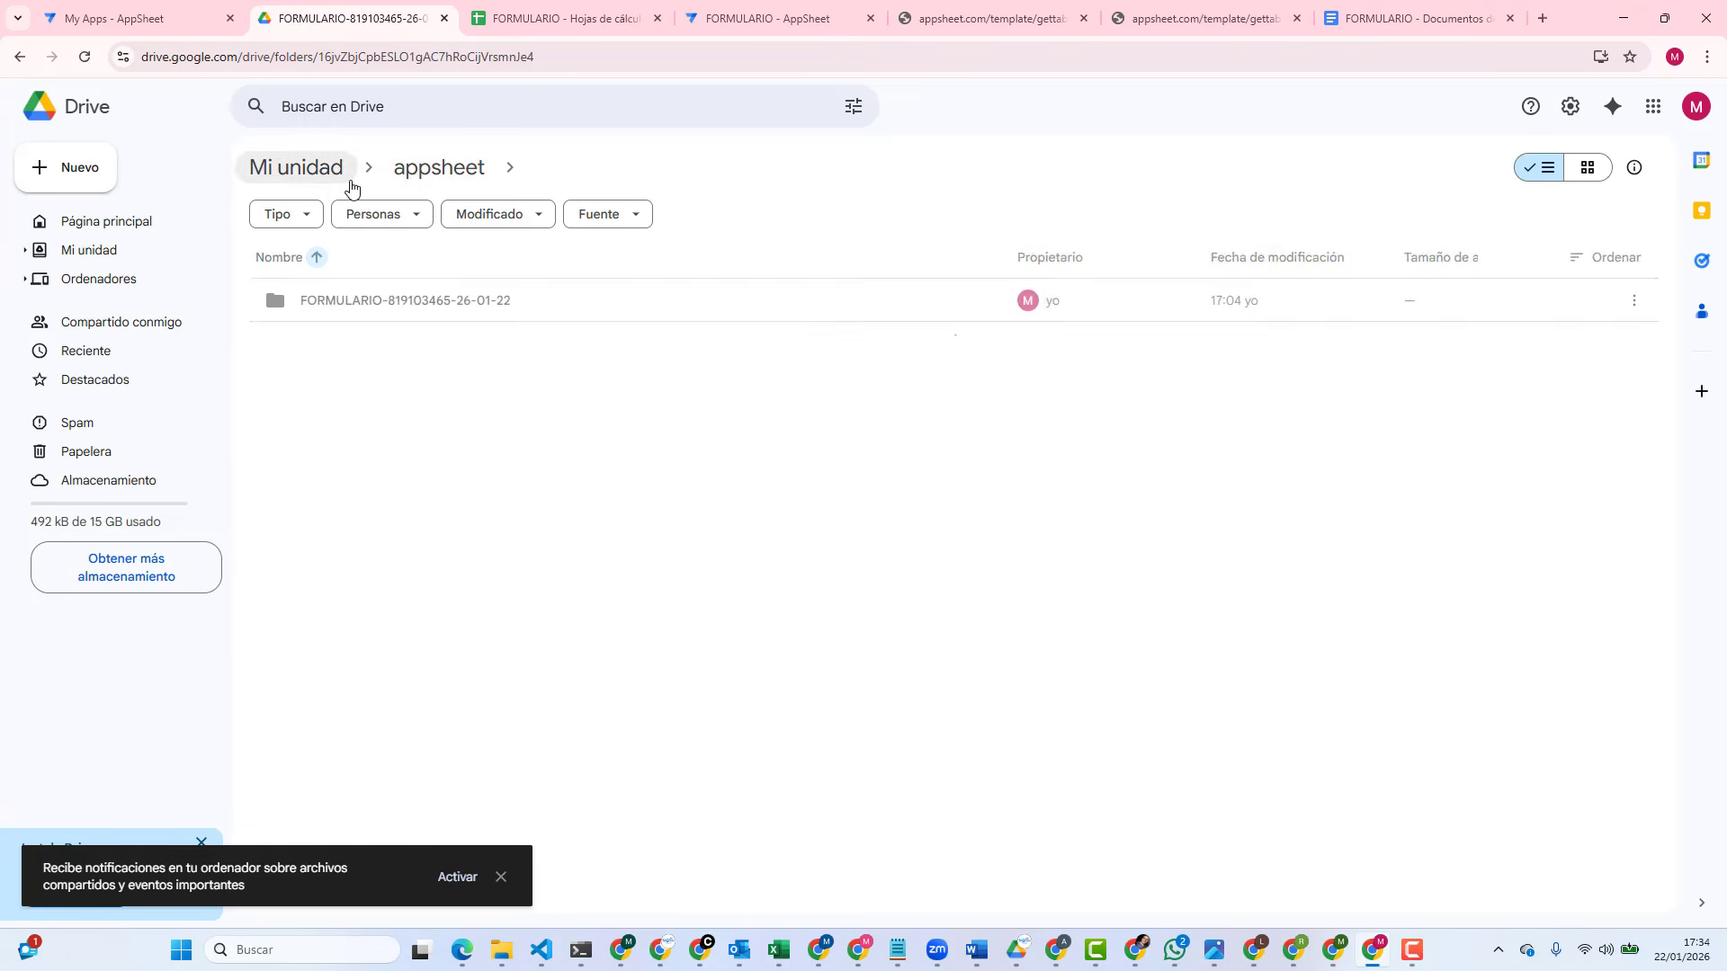
left_click(441, 172)
left_click(286, 173)
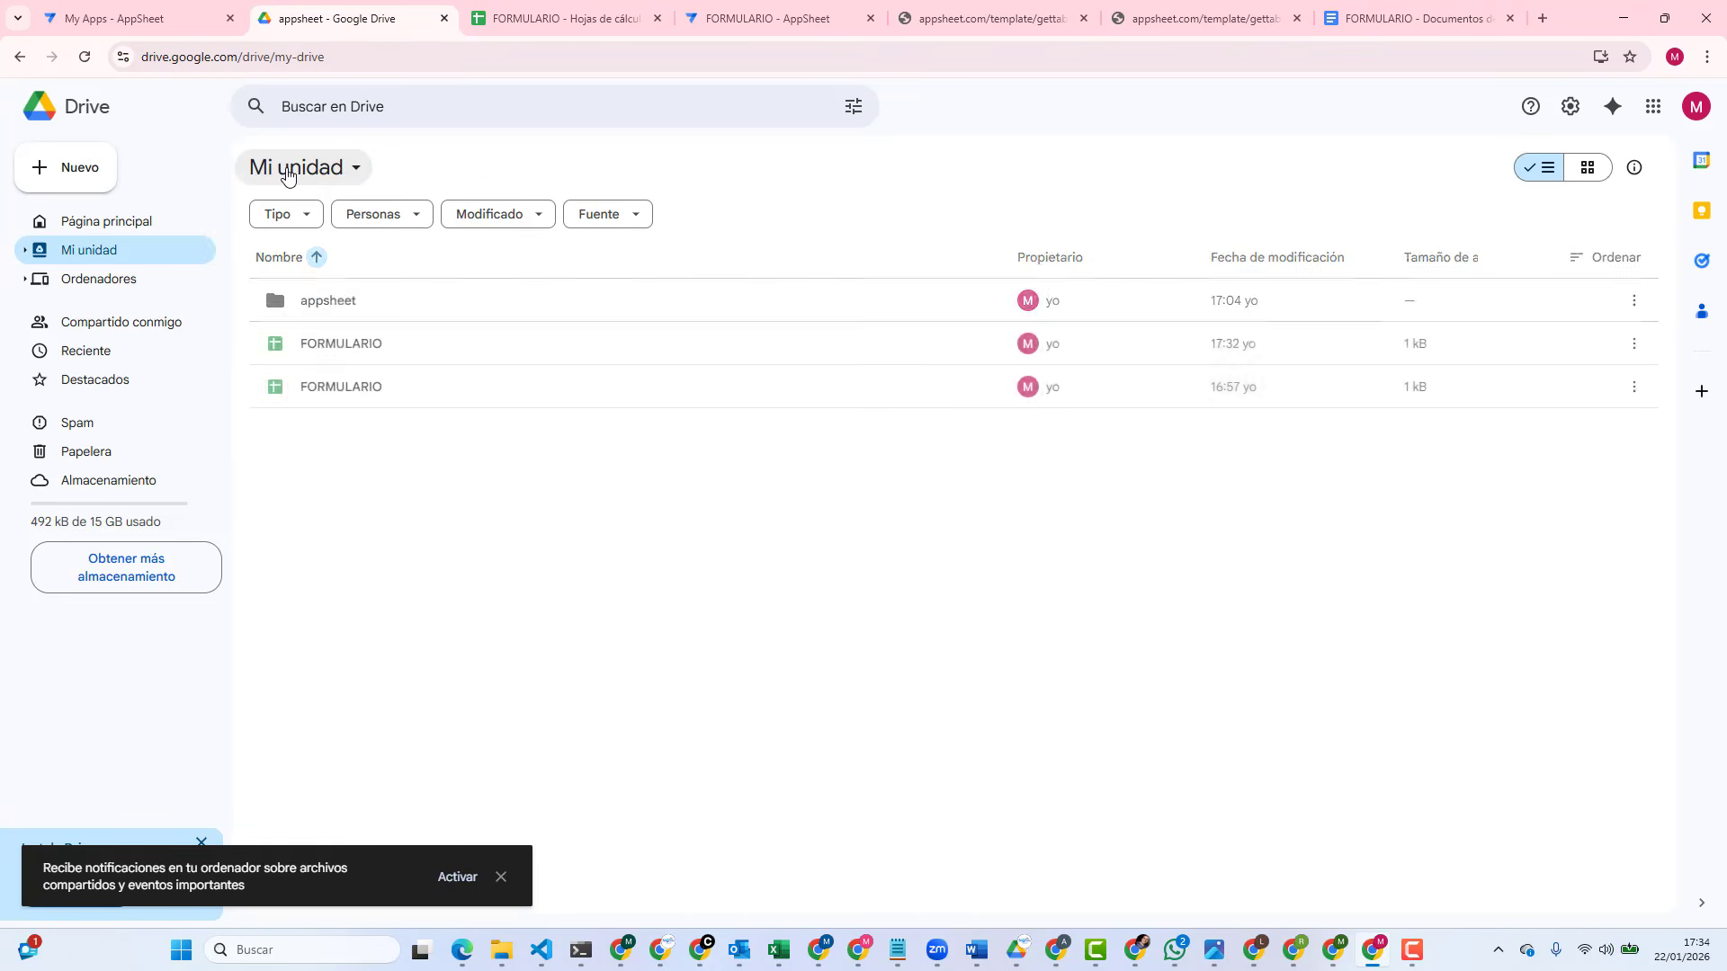
left_click(392, 382)
right_click(393, 384)
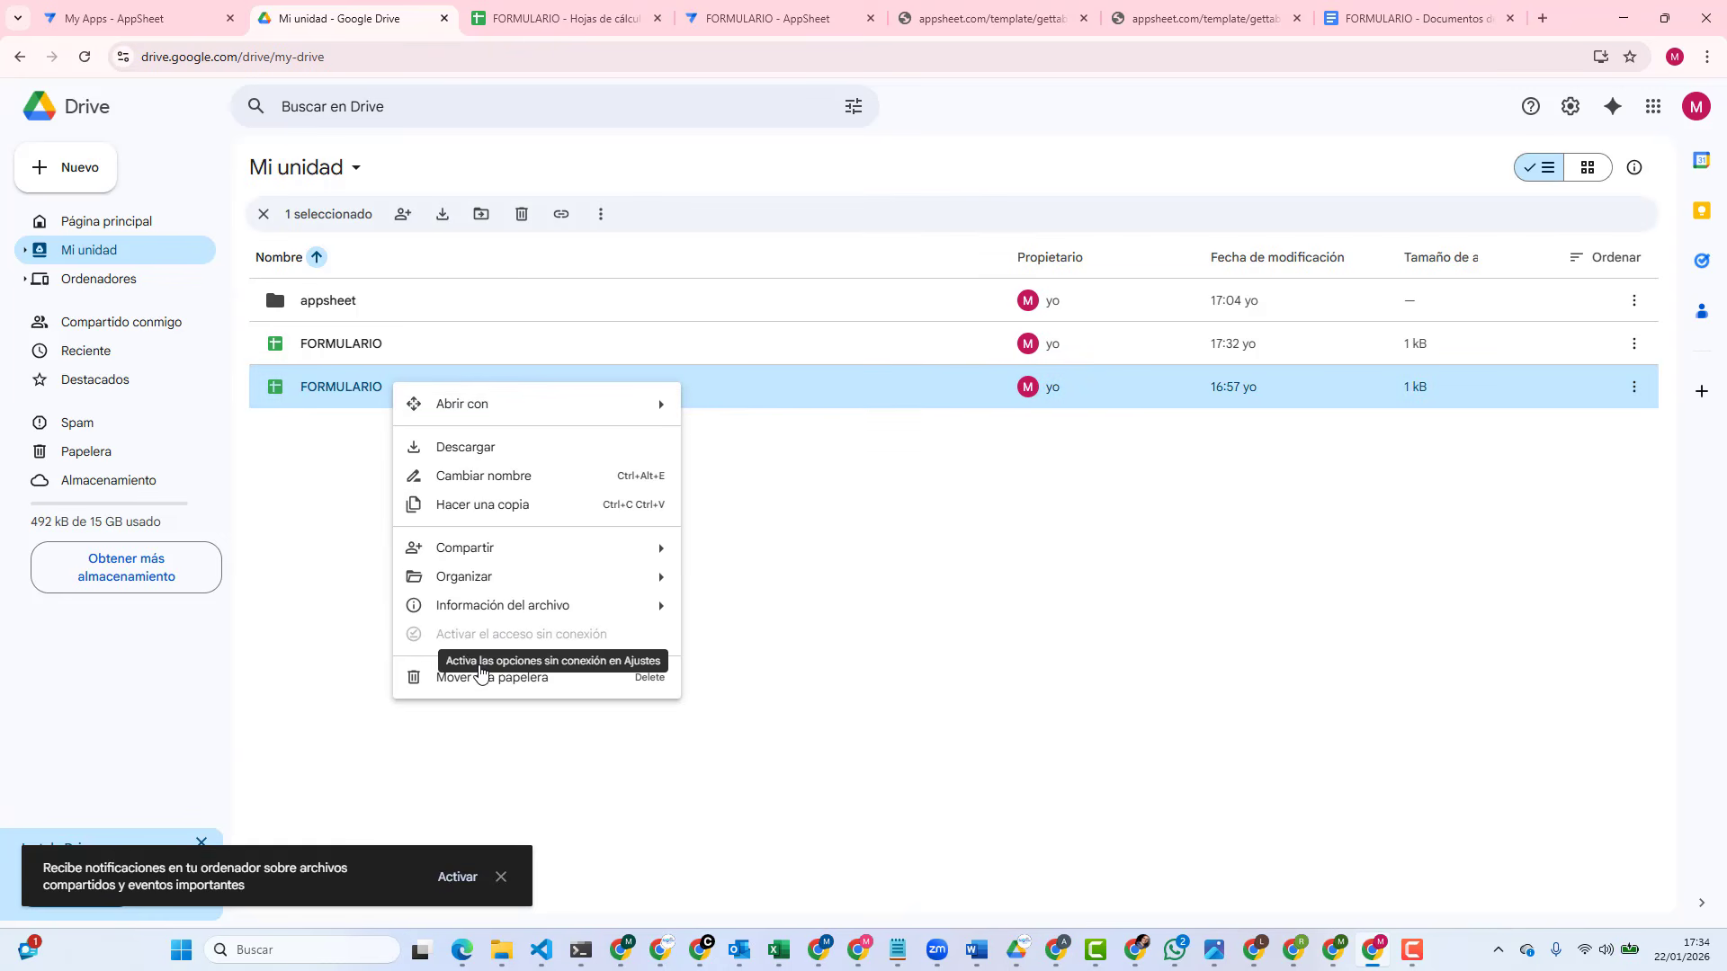
left_click(482, 681)
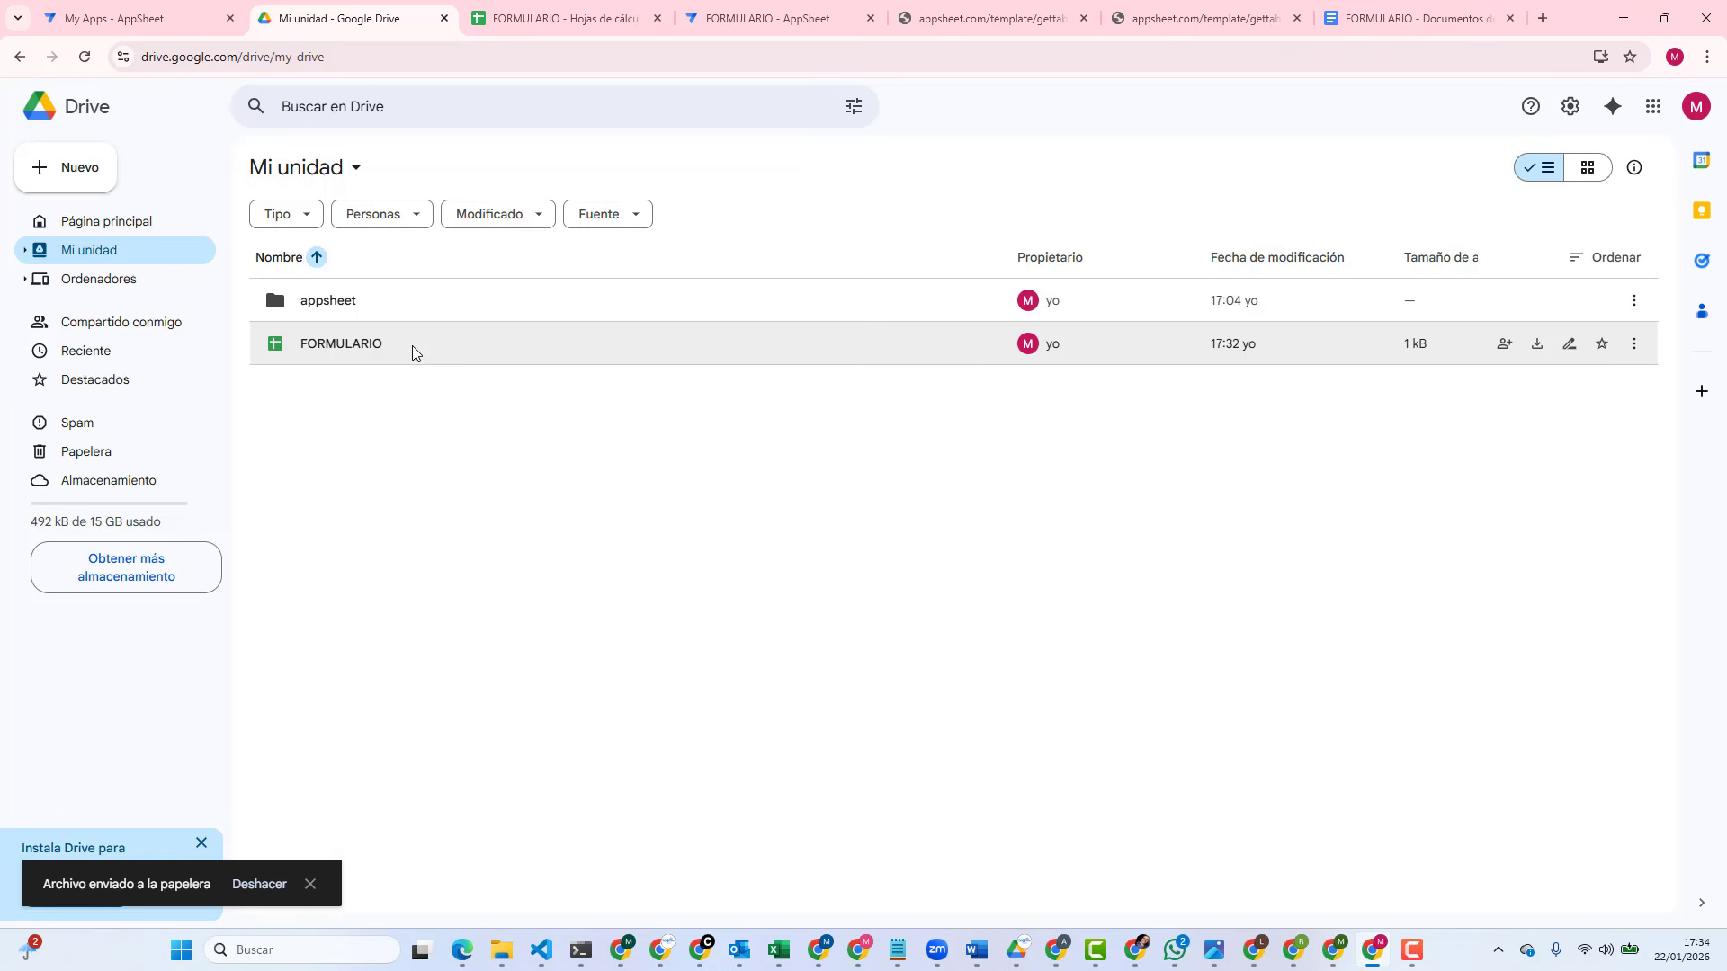
Step: Move the remaining FORMULARIO spreadsheet from Mi unidad into the app's FORMULARIO folder inside appsheet/data
right_click(383, 353)
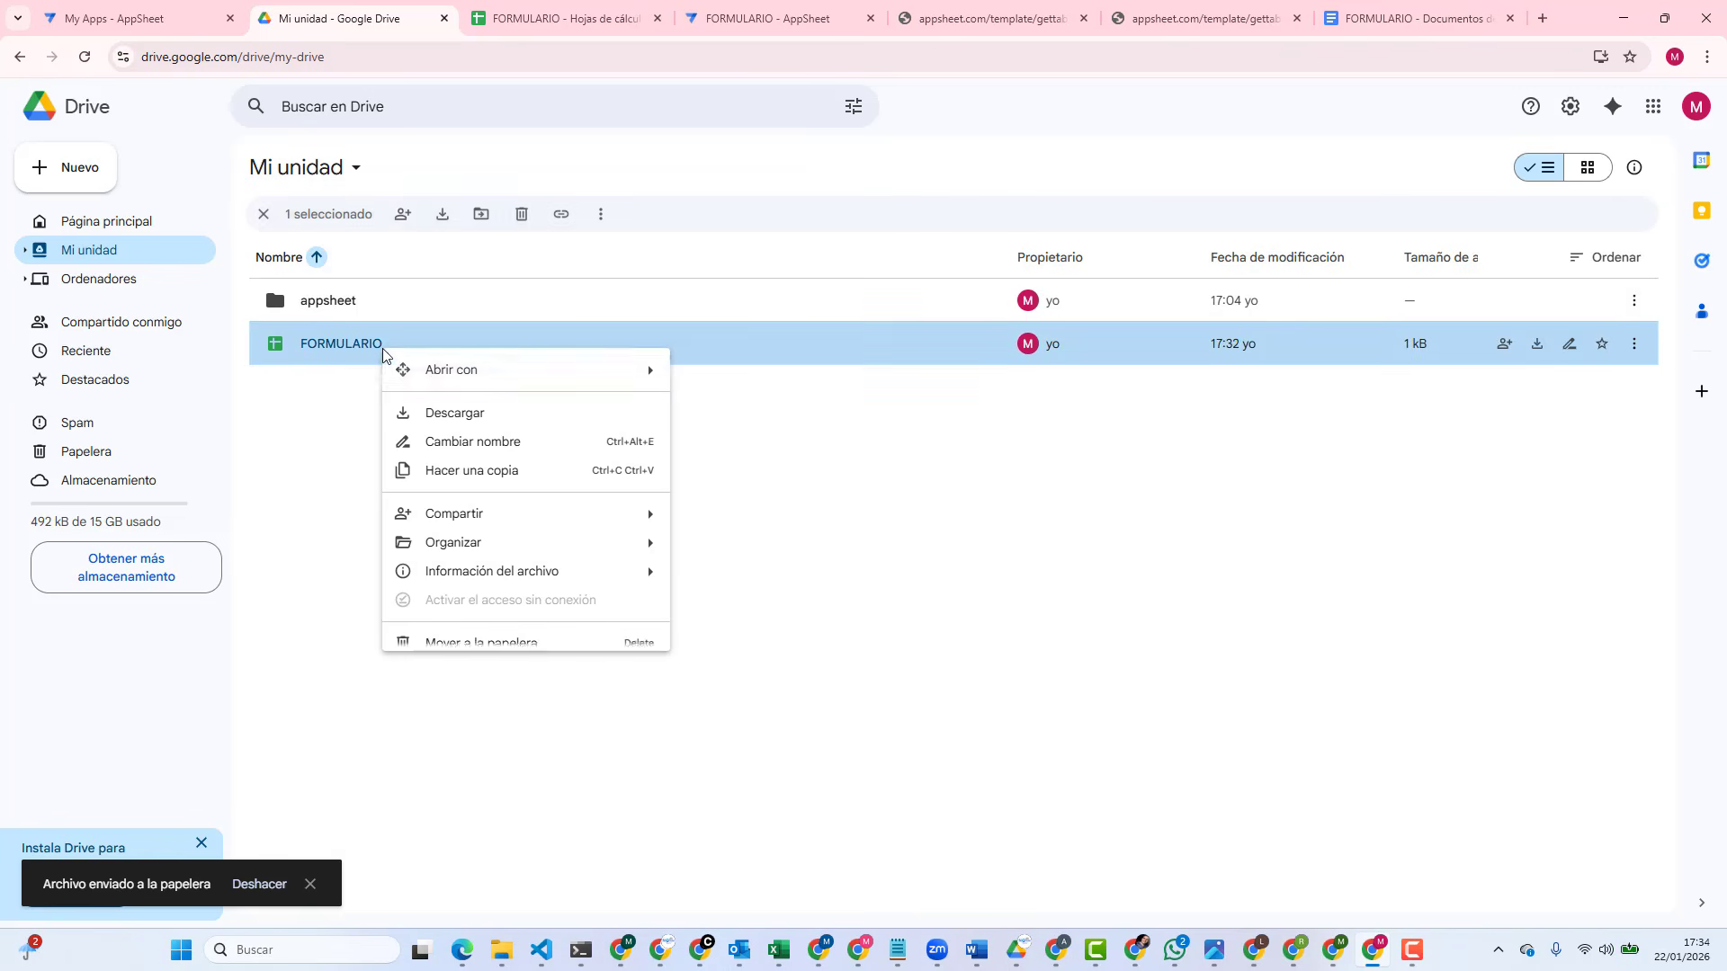
mouse_move(501, 543)
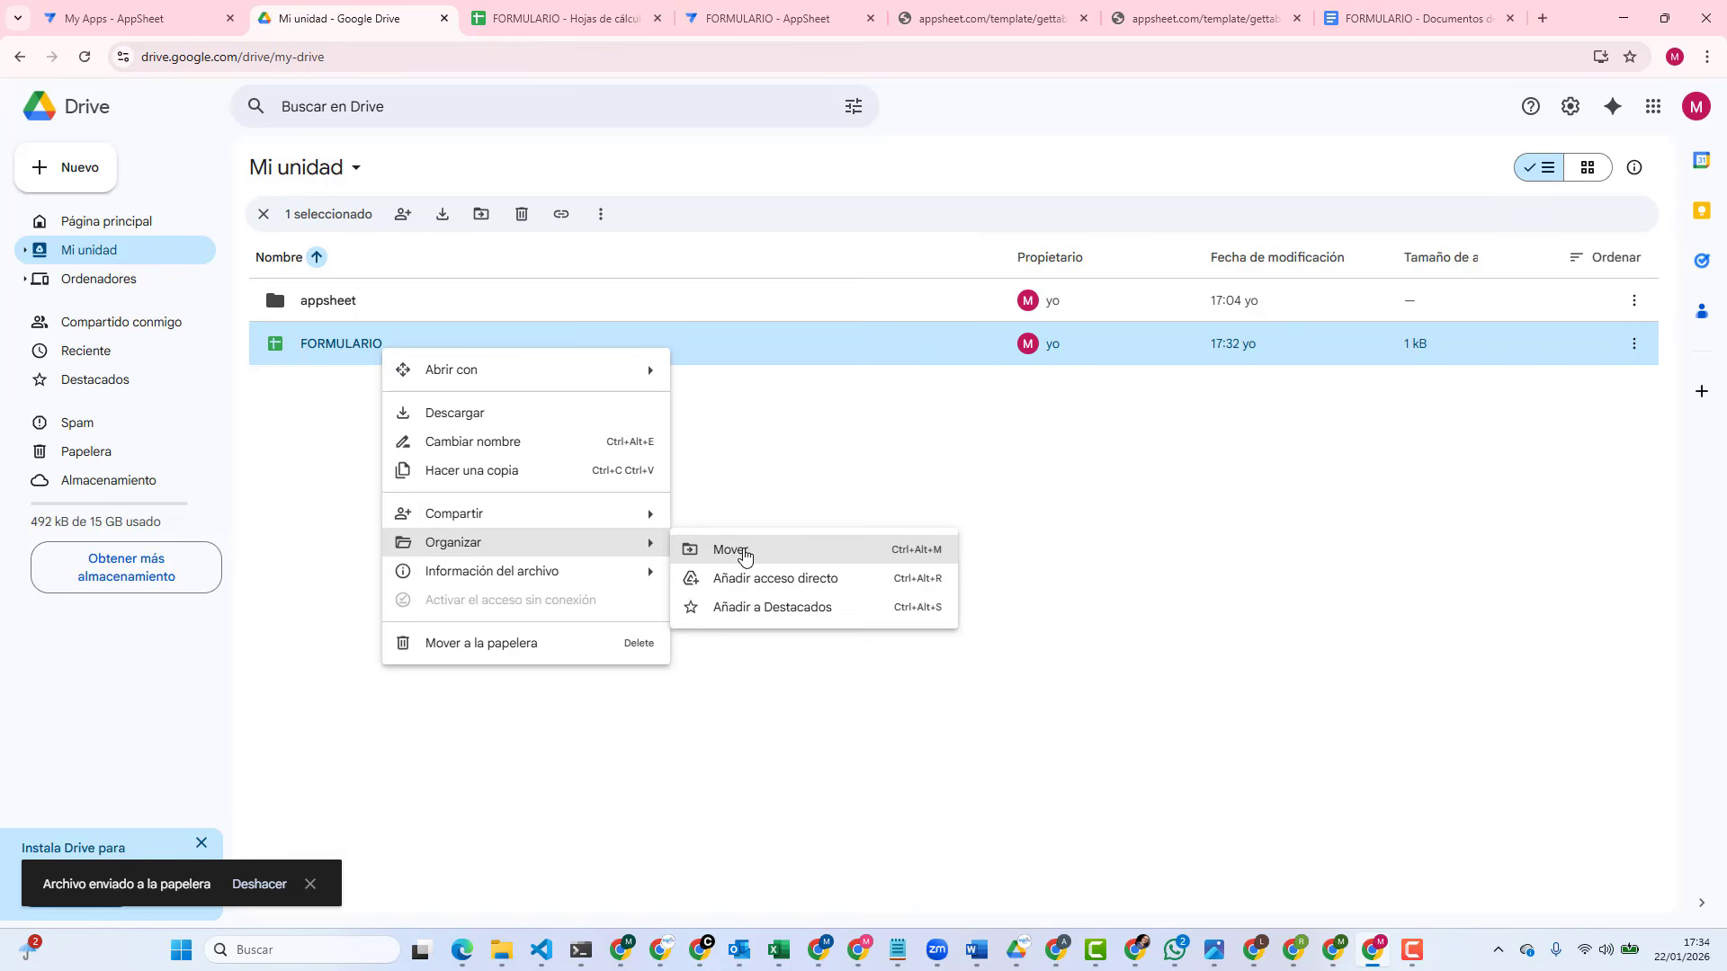
left_click(744, 556)
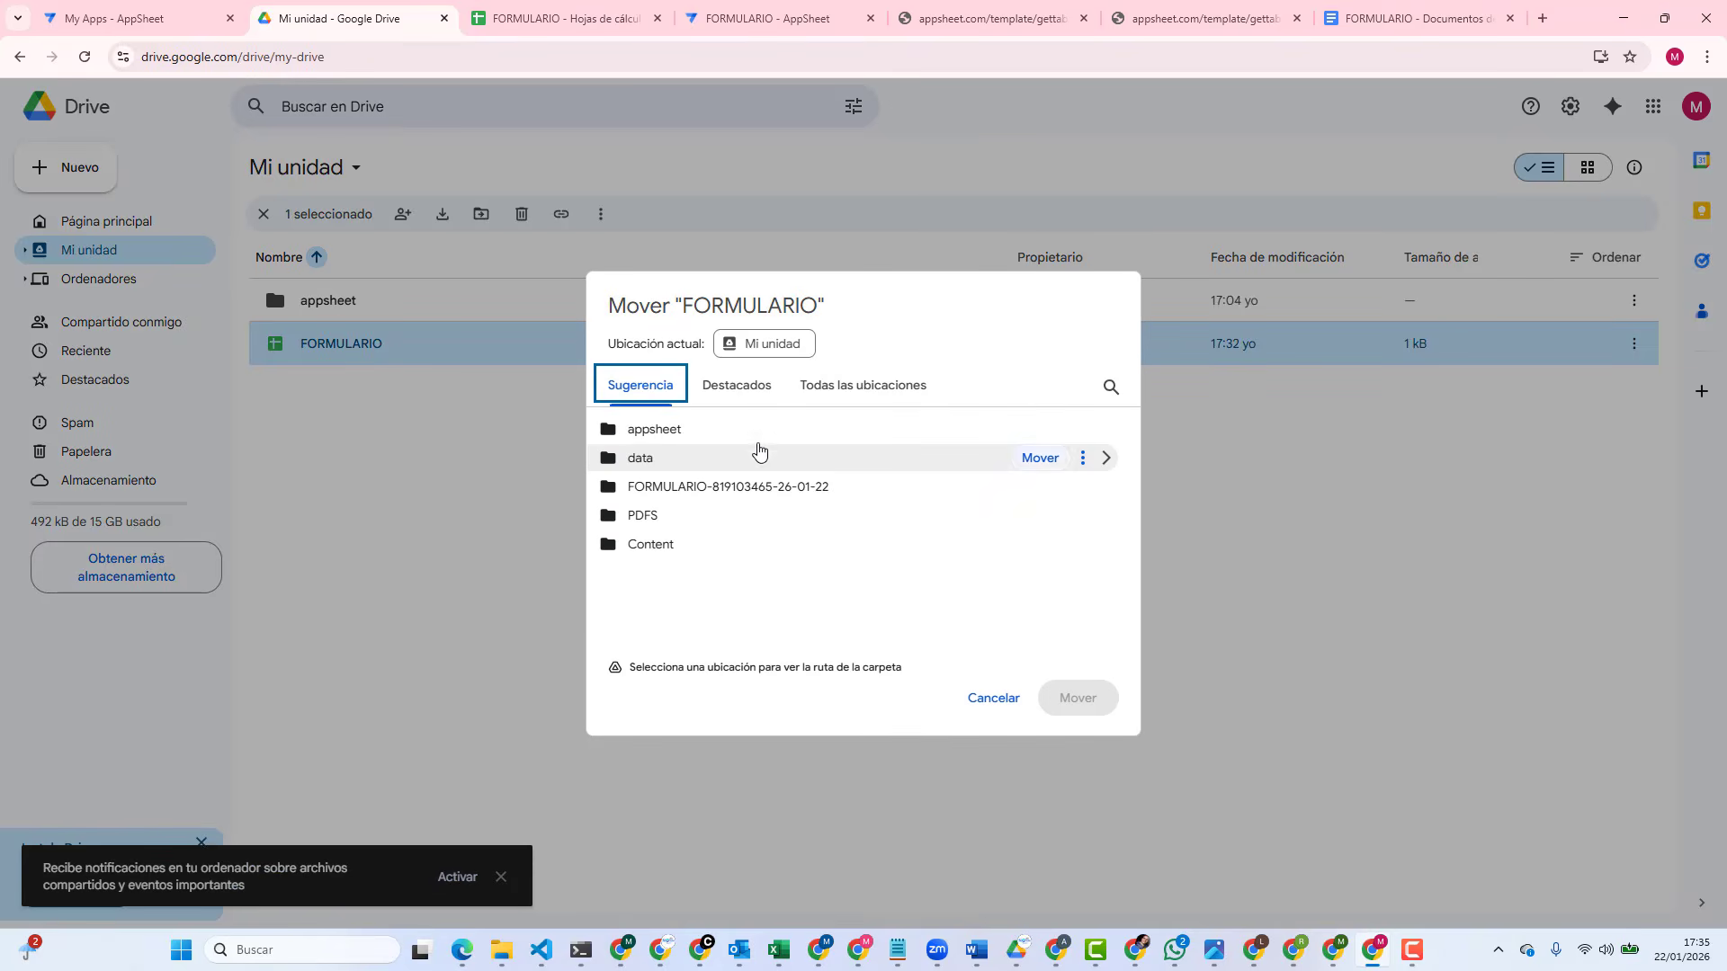
left_click(1107, 436)
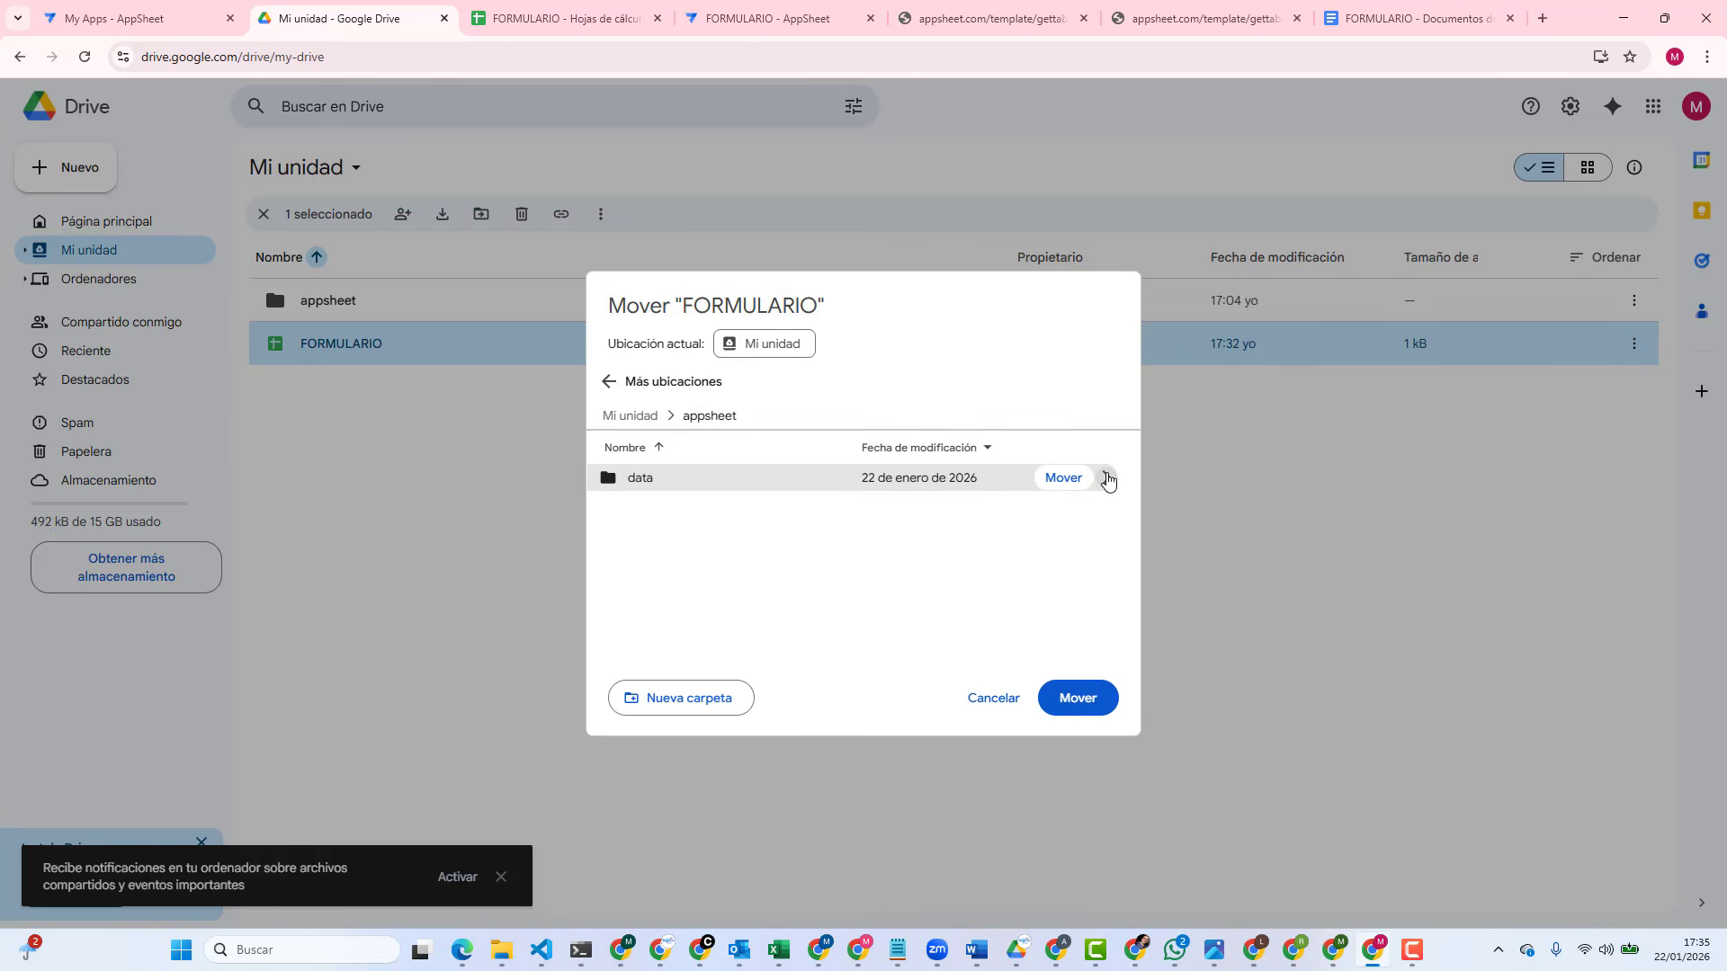
left_click(1107, 479)
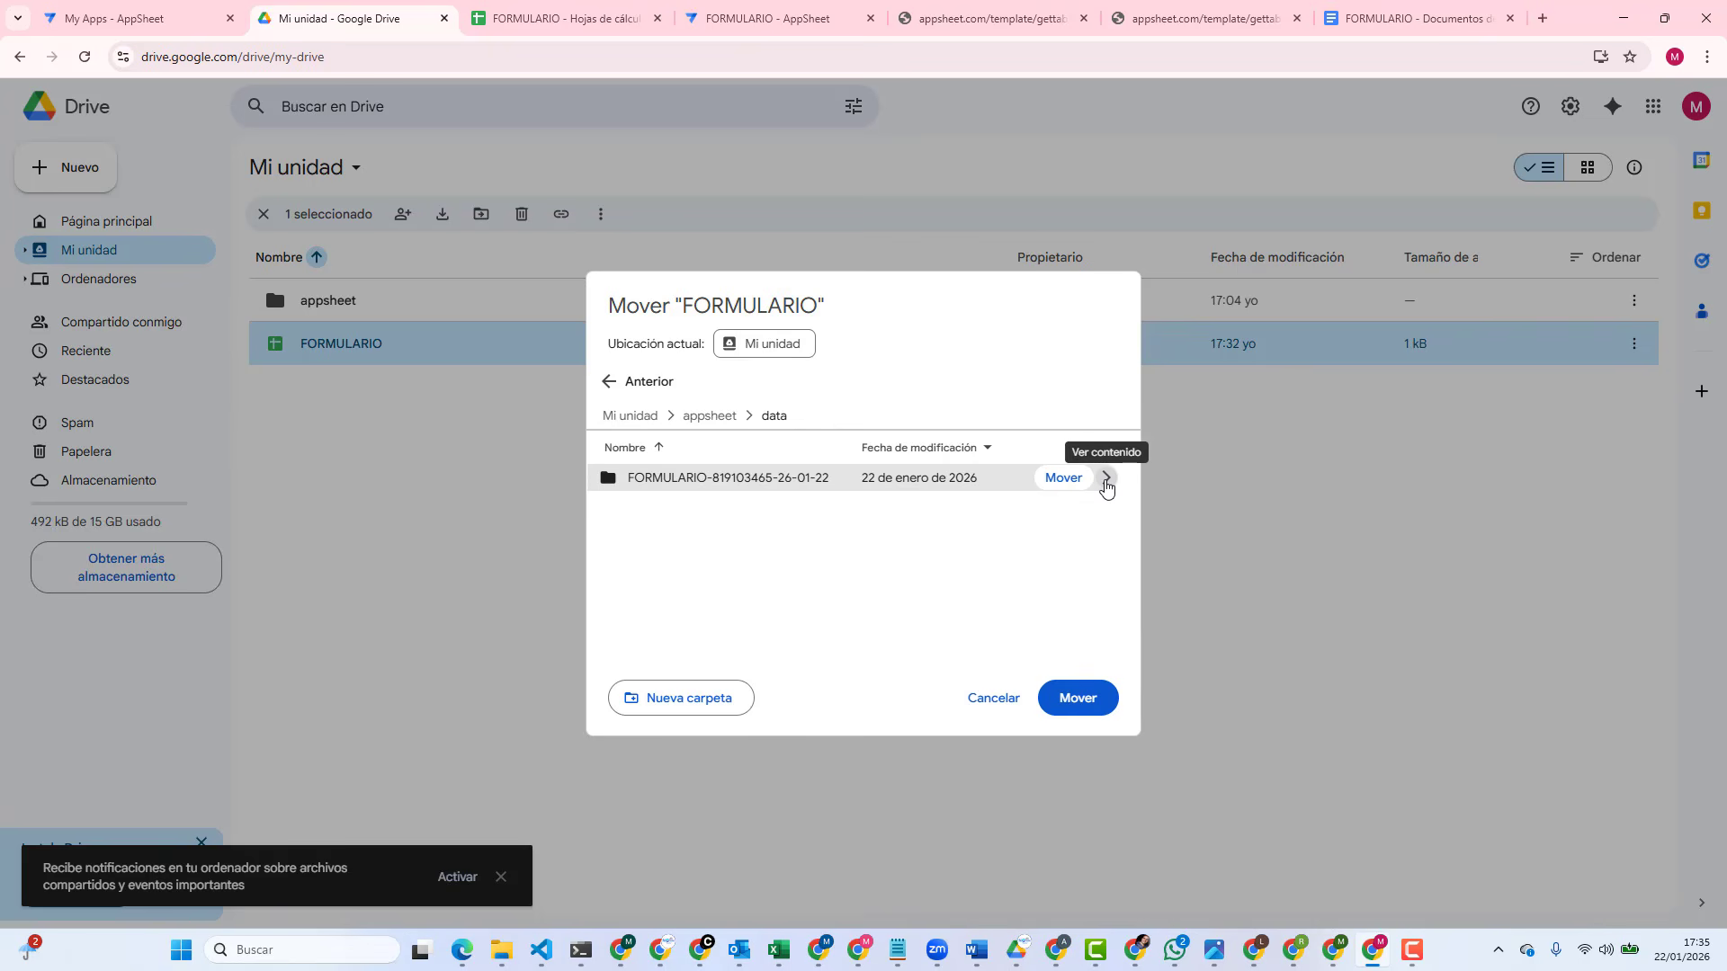
left_click(1106, 484)
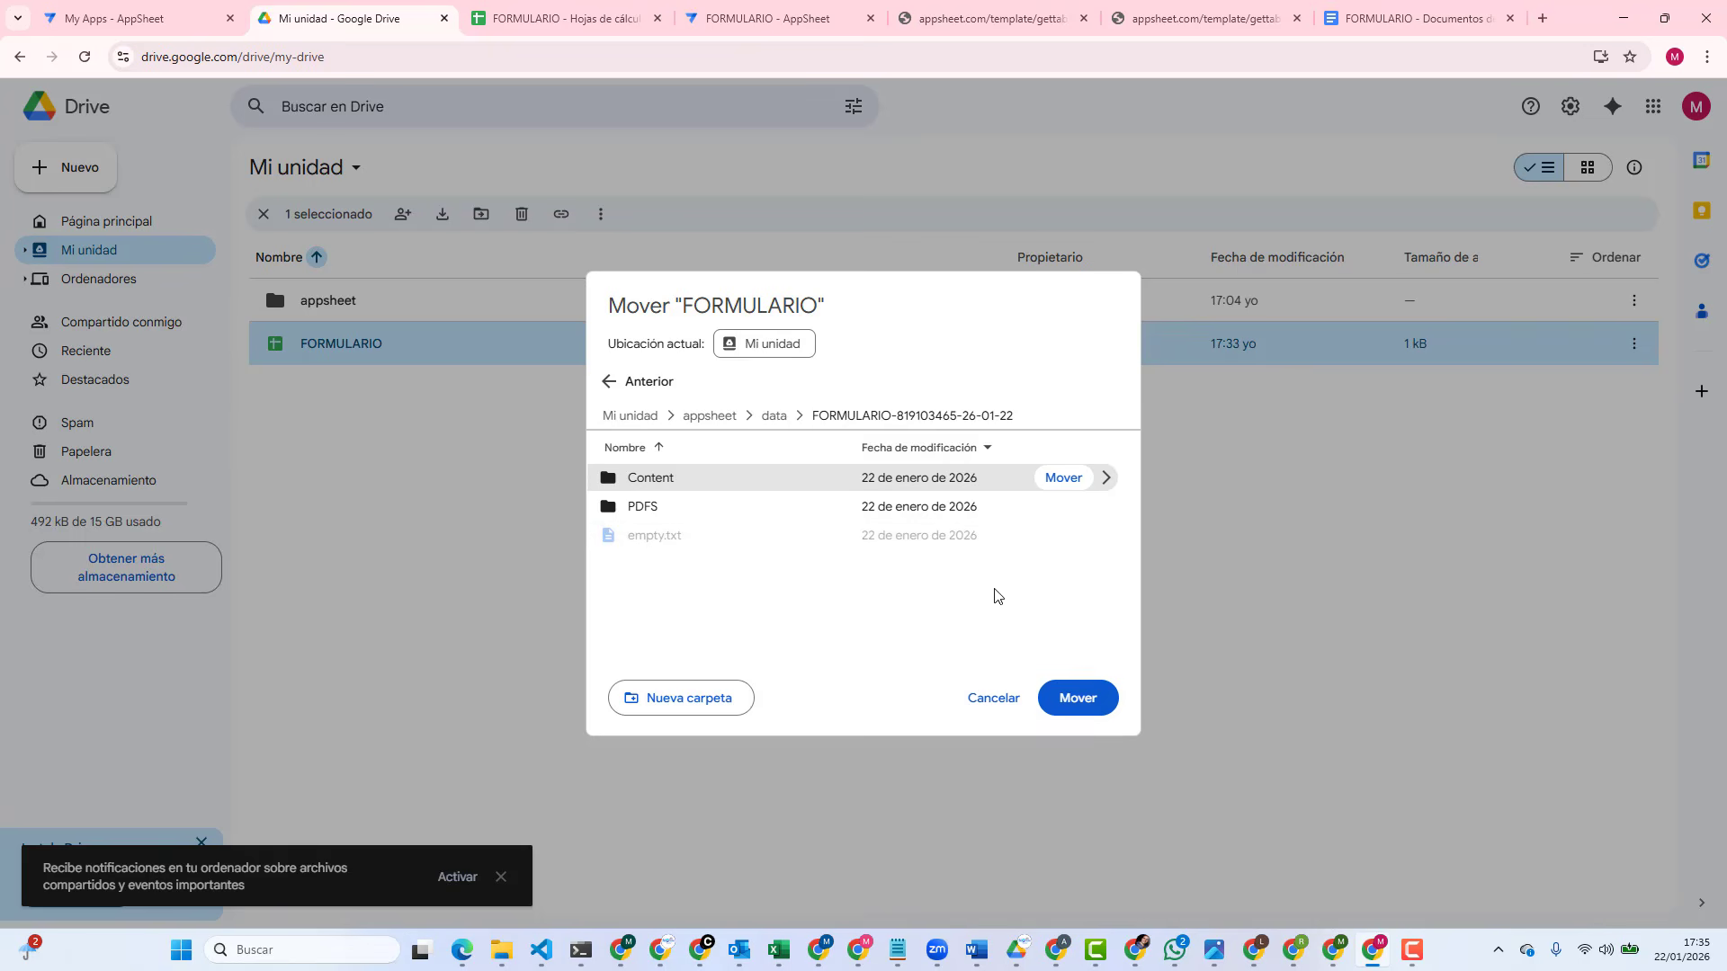
left_click(1091, 695)
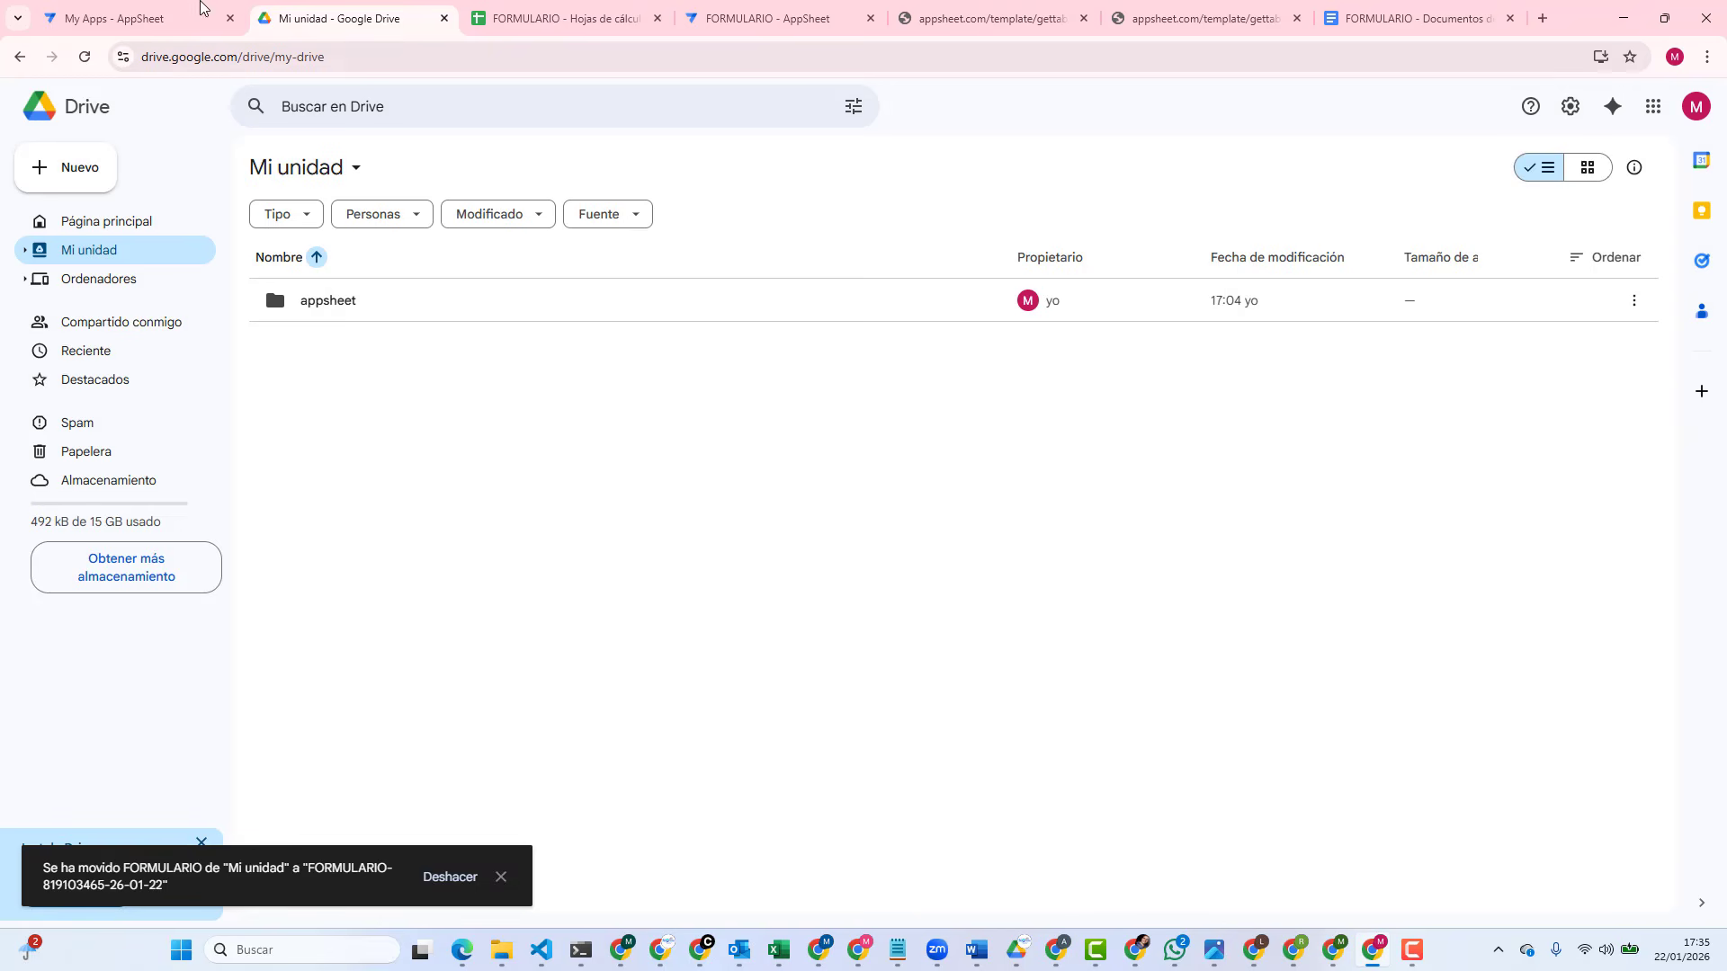
Step: Switch back to AppSheet and check the default app folder path in the app's information settings
left_click(755, 20)
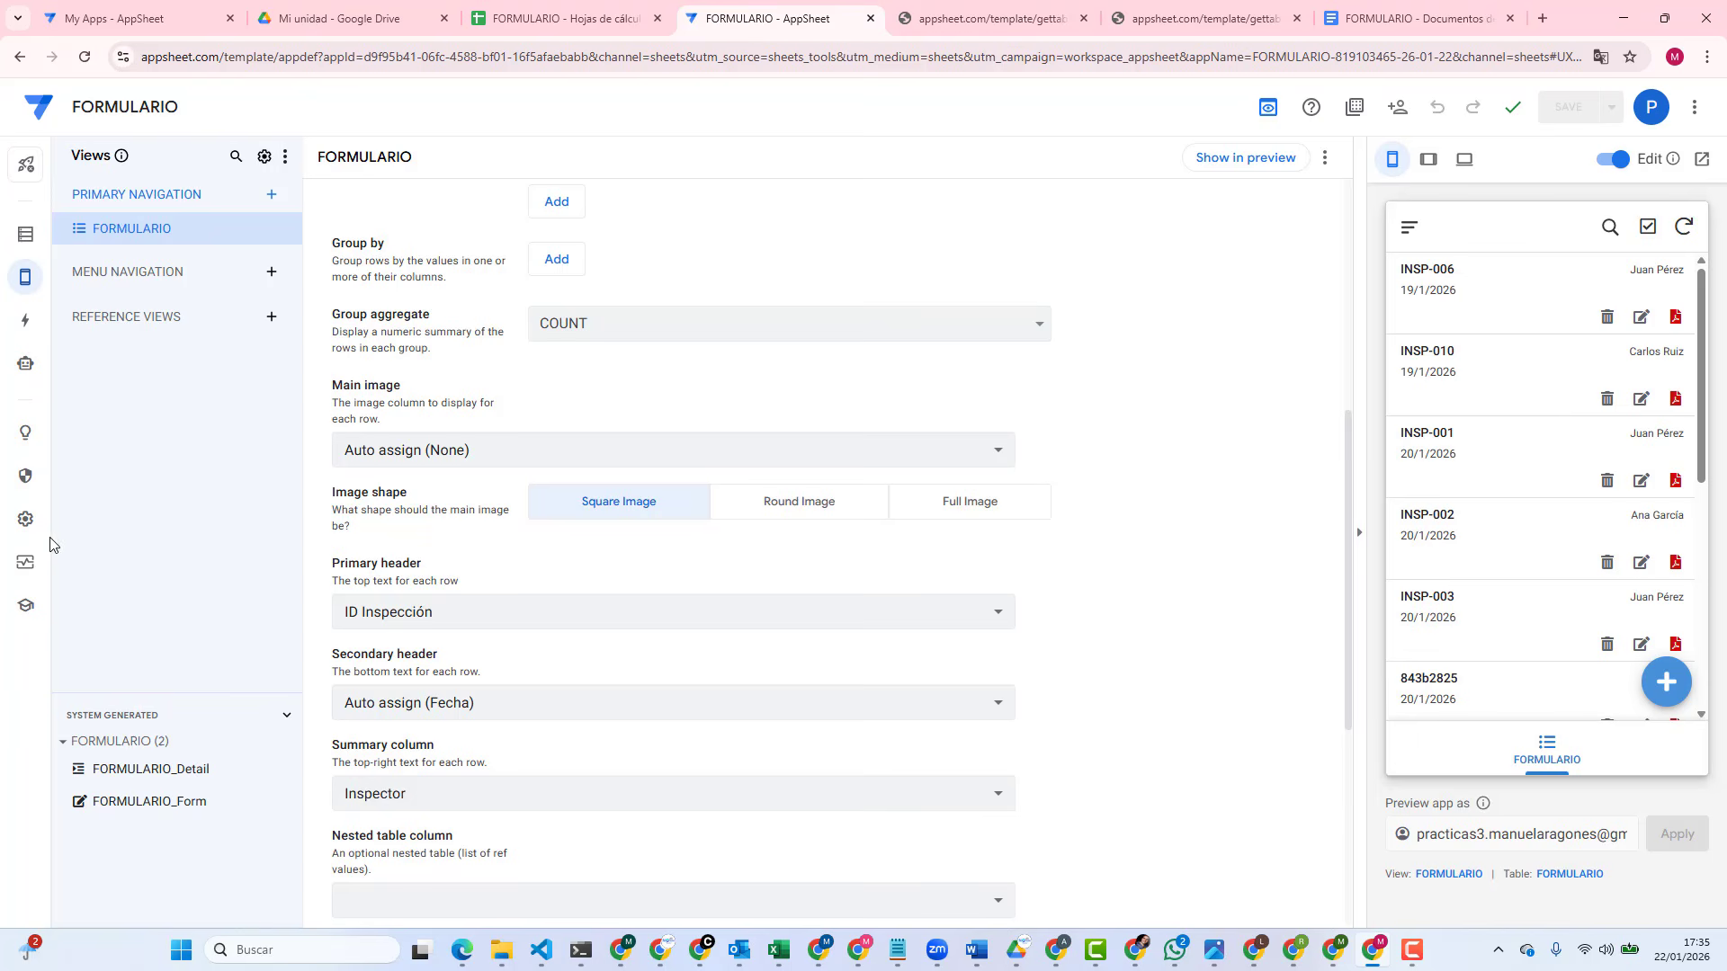
left_click(25, 519)
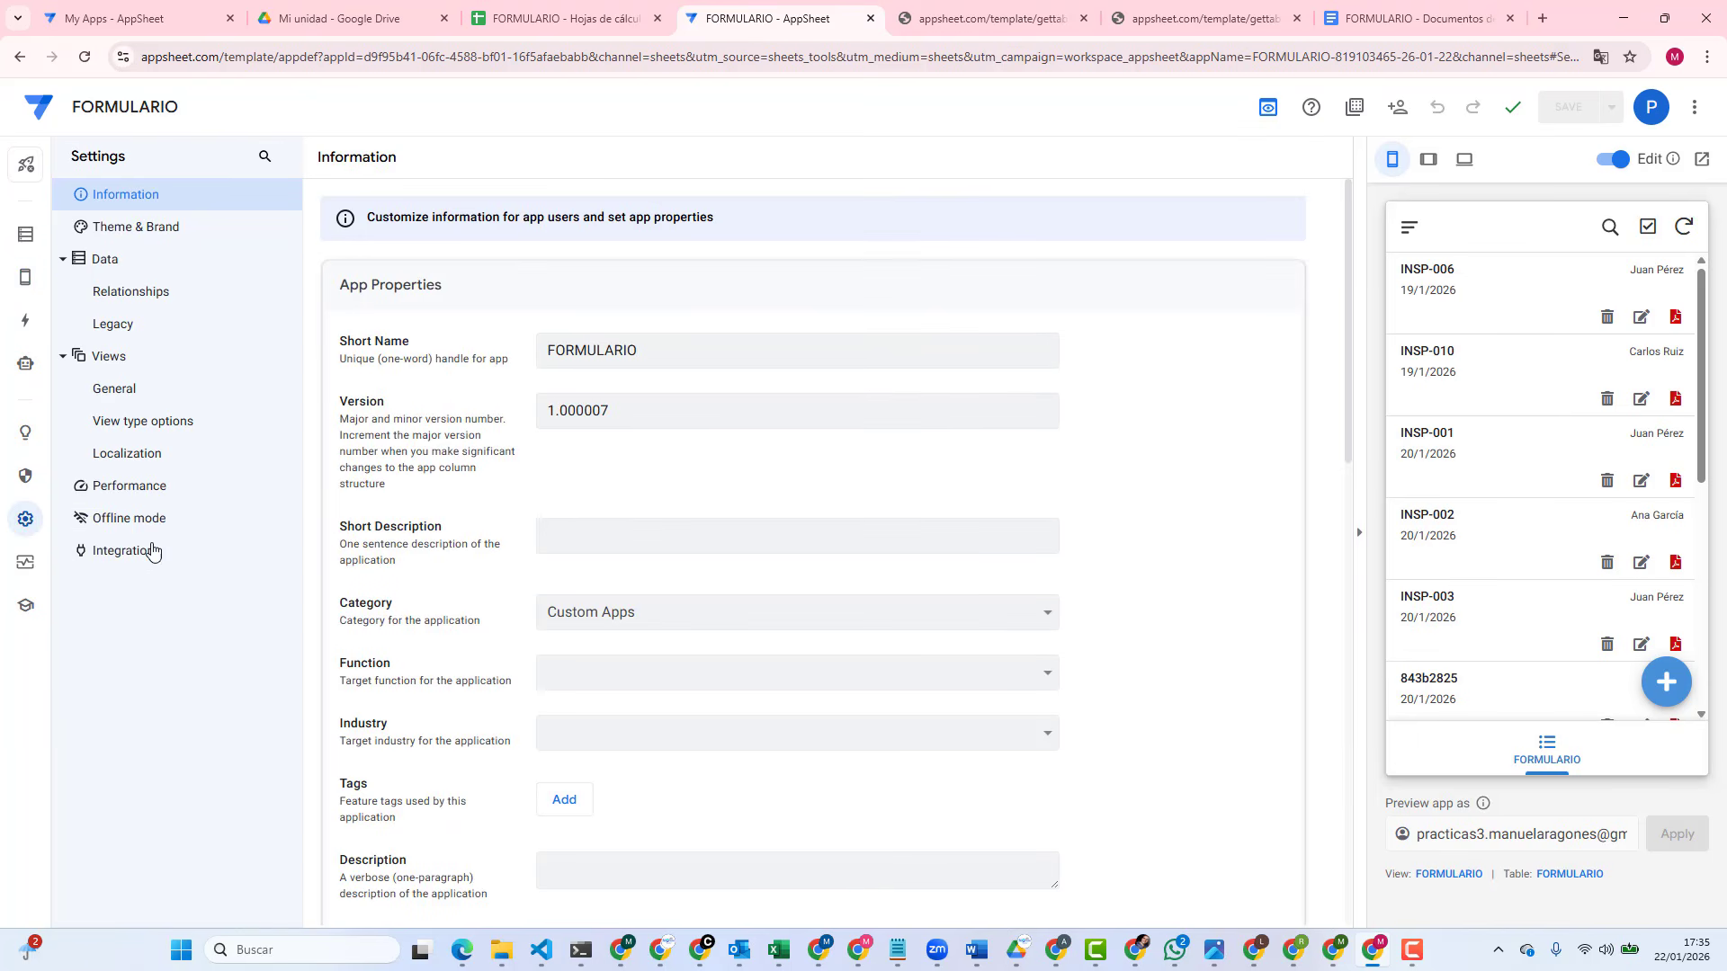
scroll(503, 729, "down", 5)
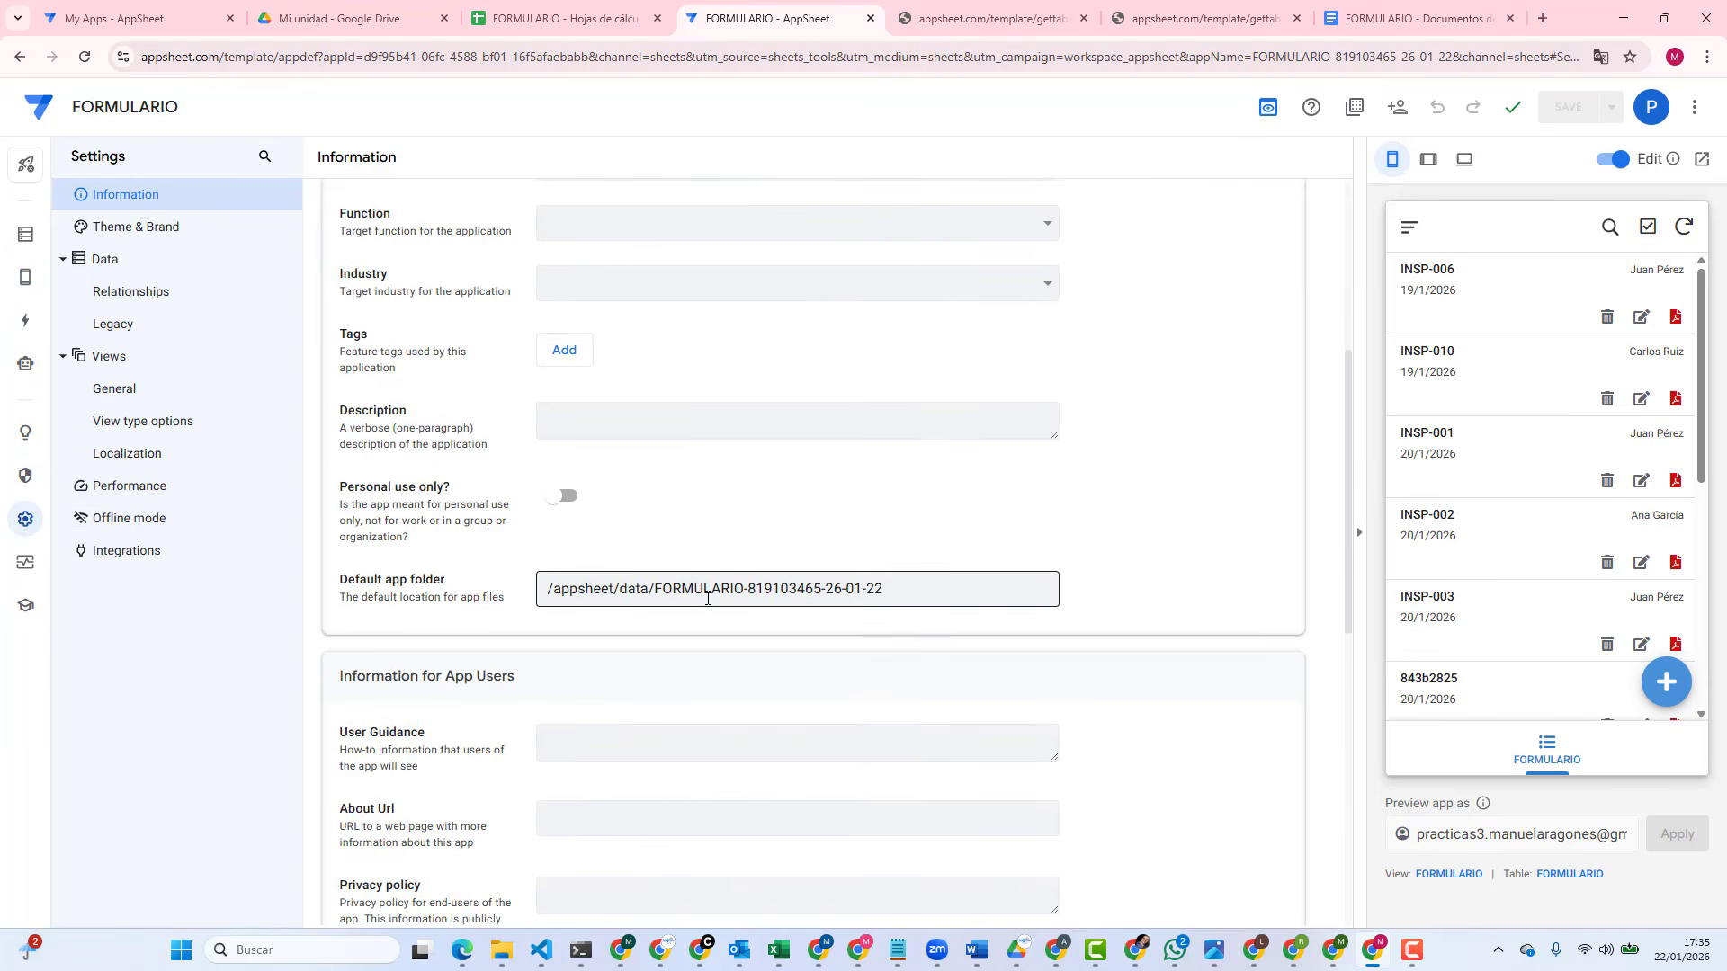
left_click_drag(916, 593, 533, 588)
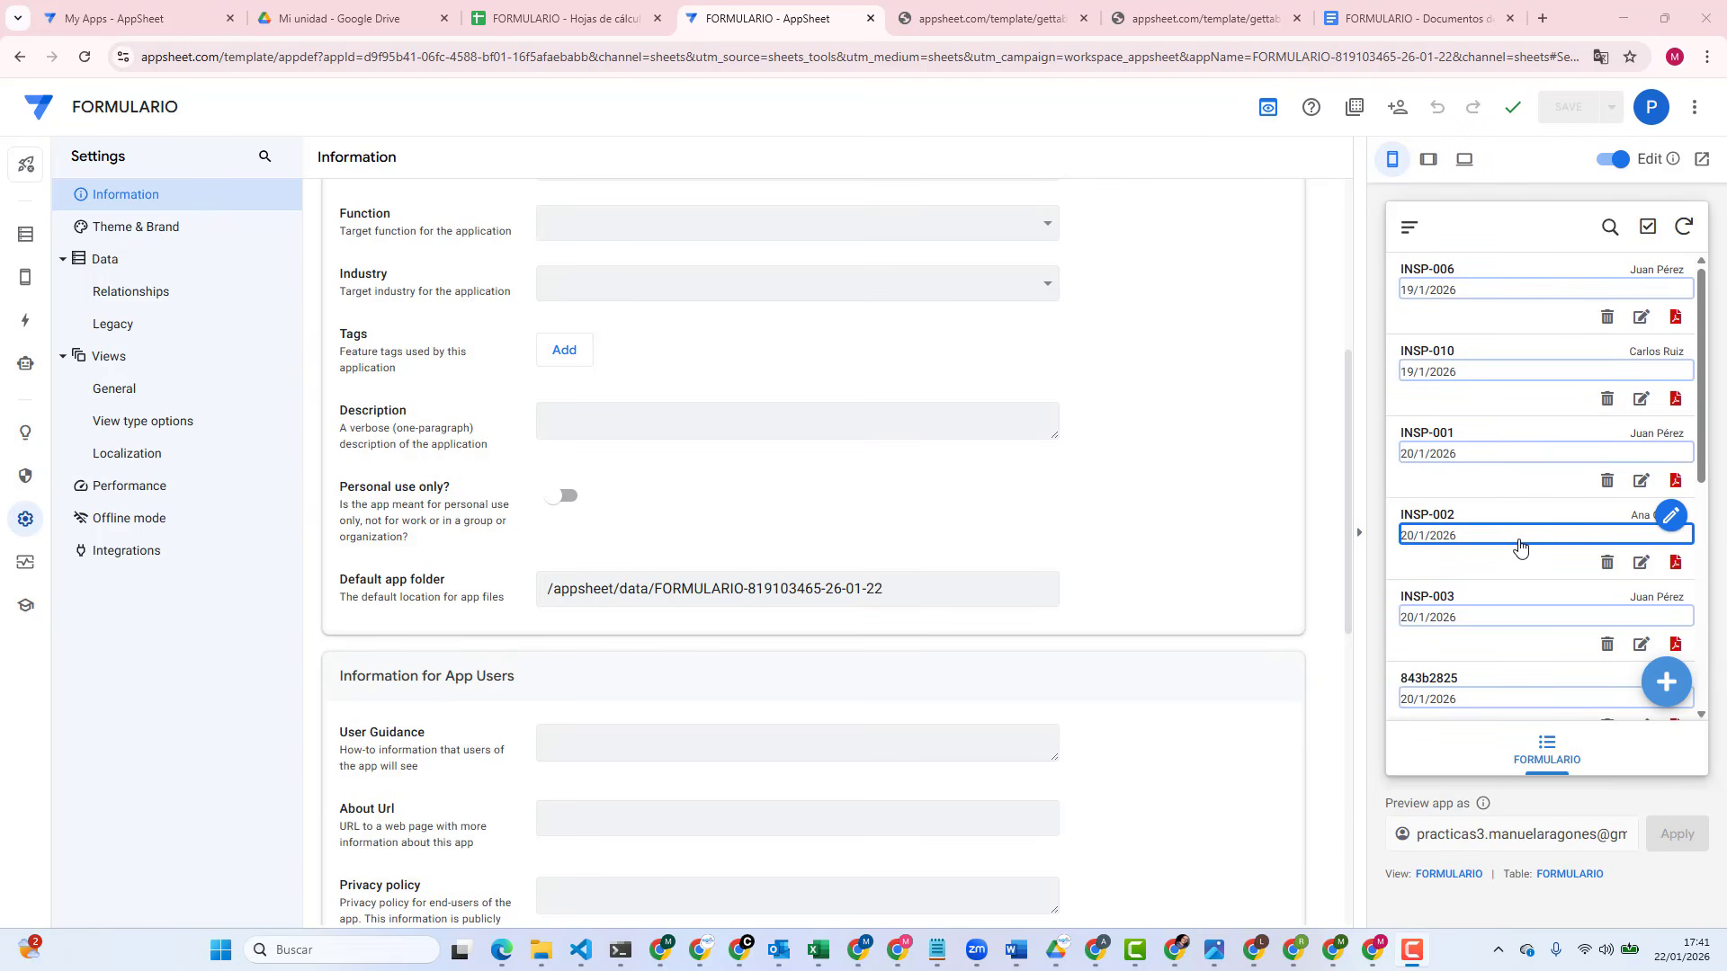
Step: Test the PDF action of record INSP-010 in the app preview, then reload the editor and test it again
left_click(1677, 401)
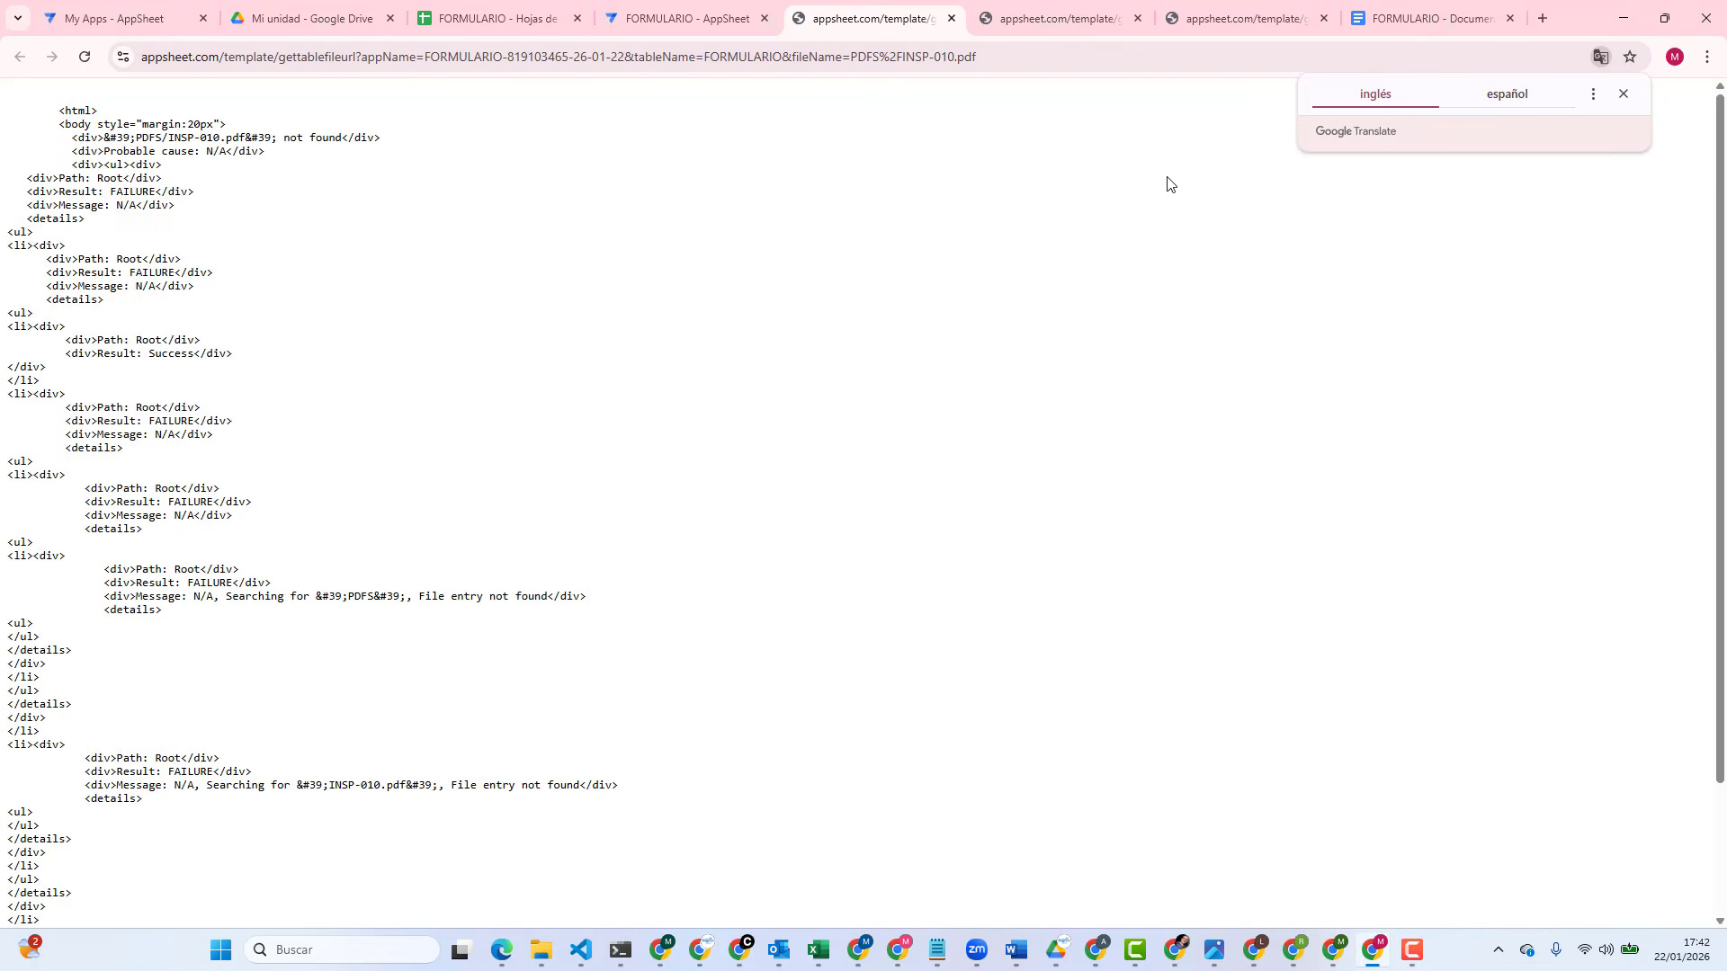
left_click(702, 23)
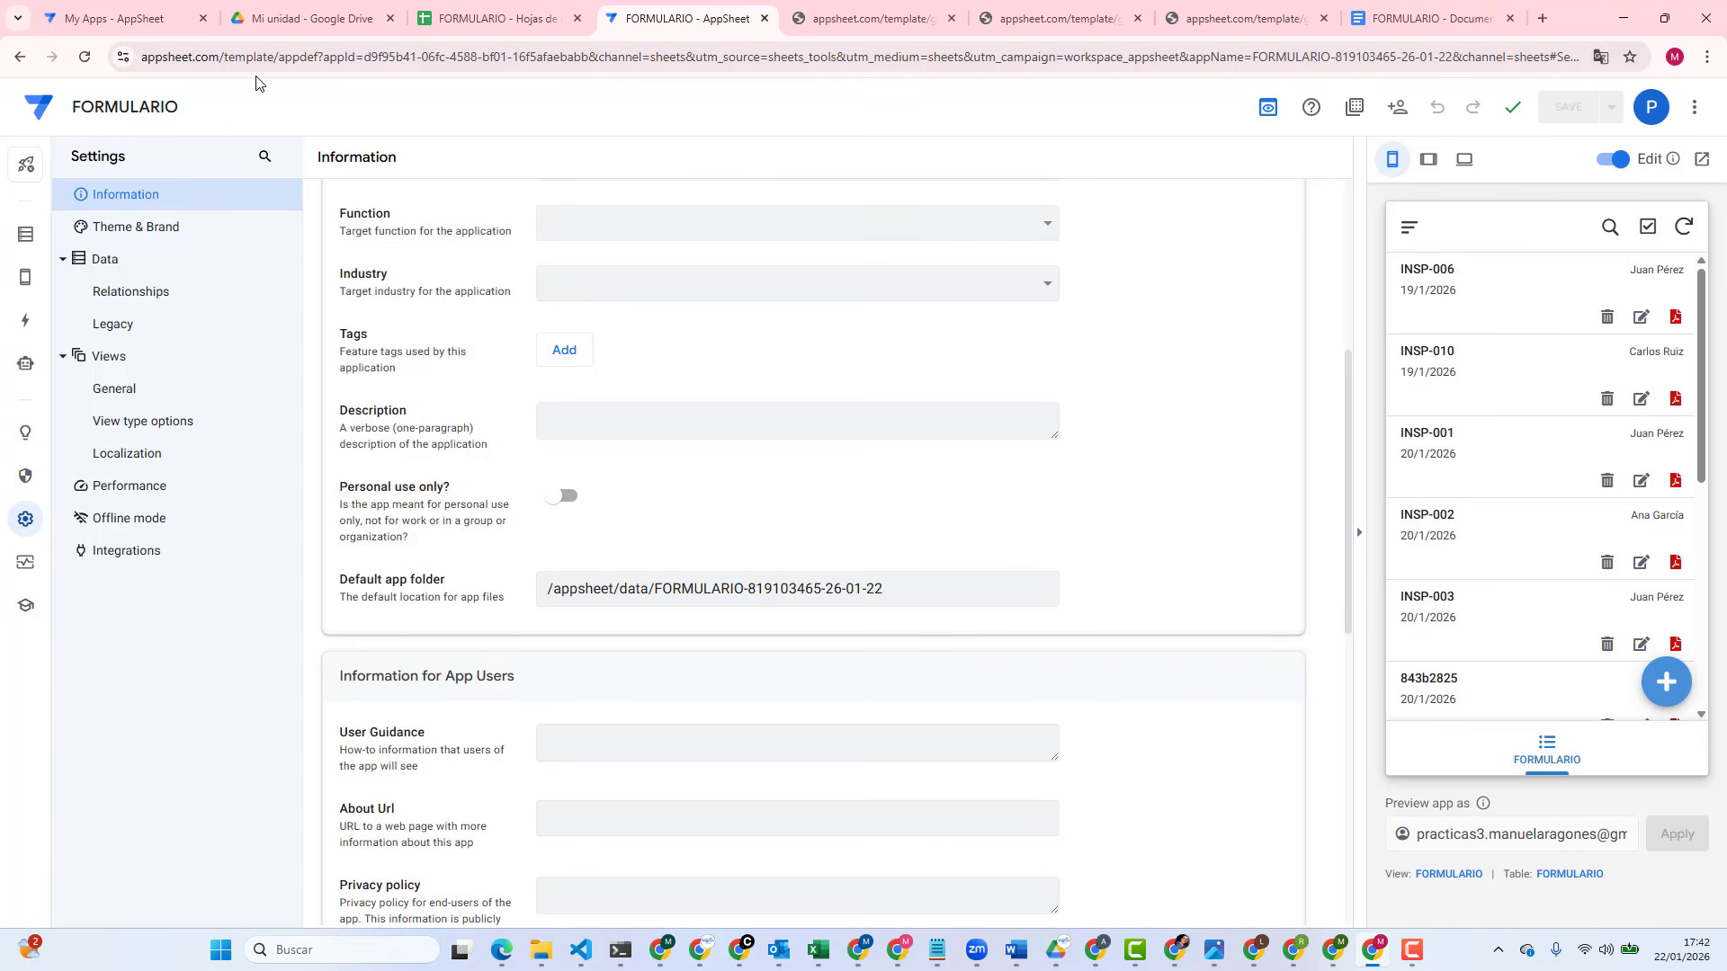
left_click(88, 59)
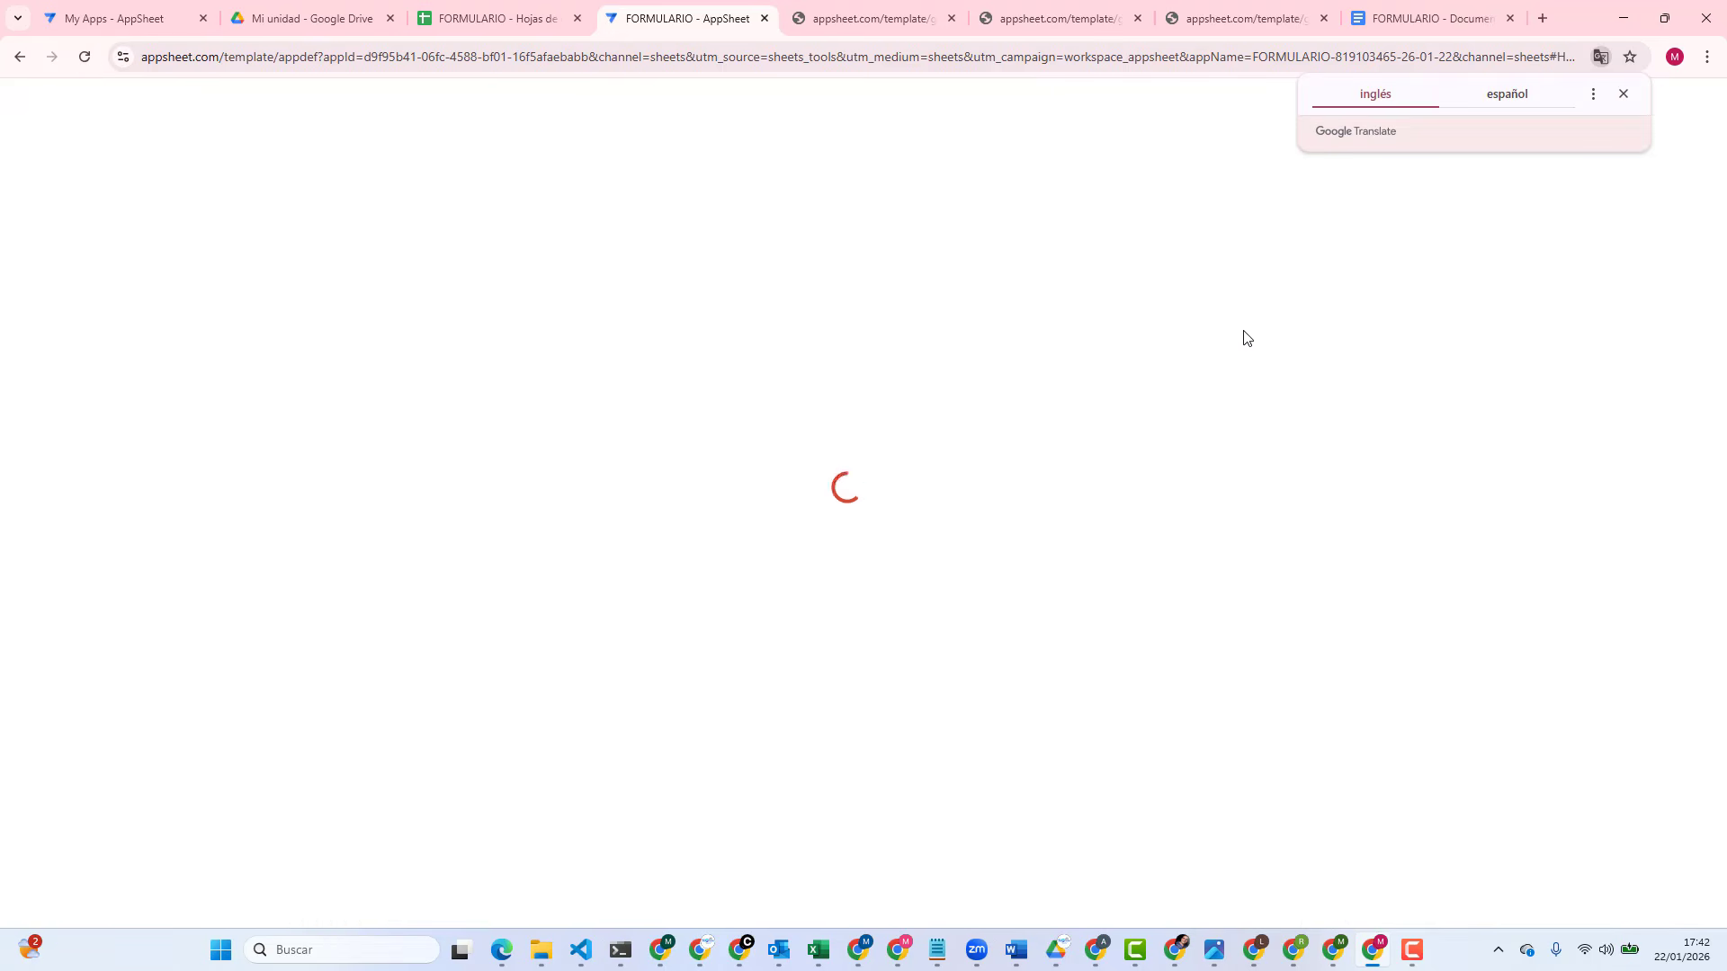
left_click(13, 236)
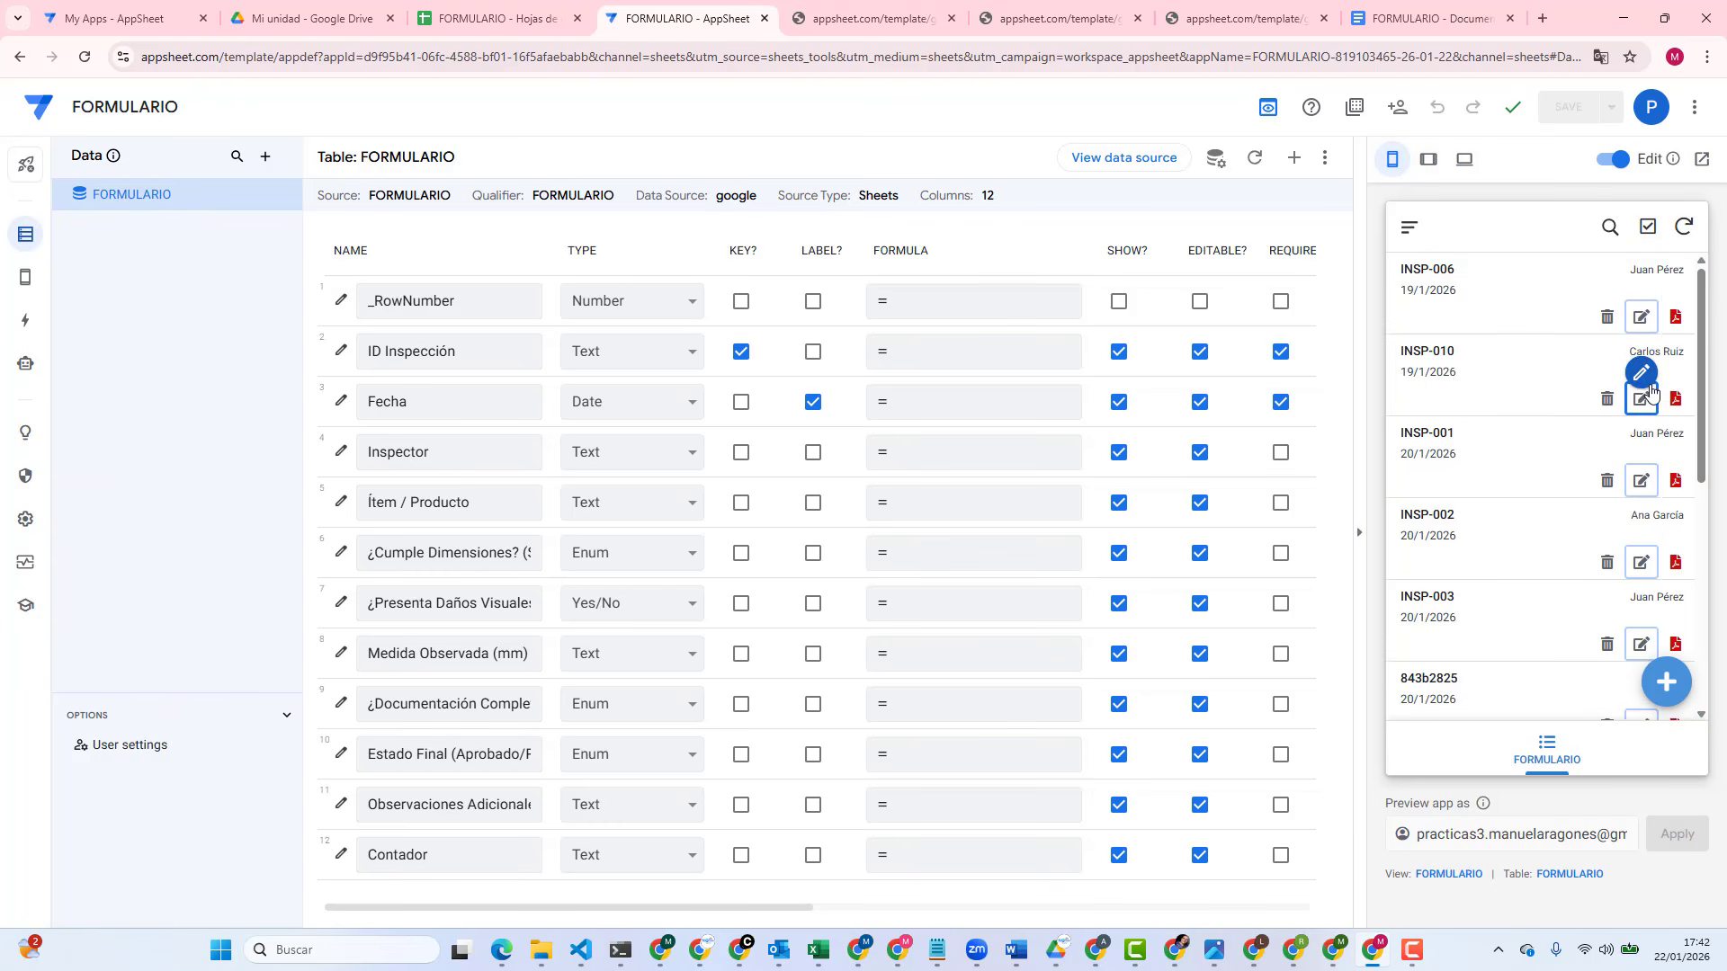
left_click(1674, 402)
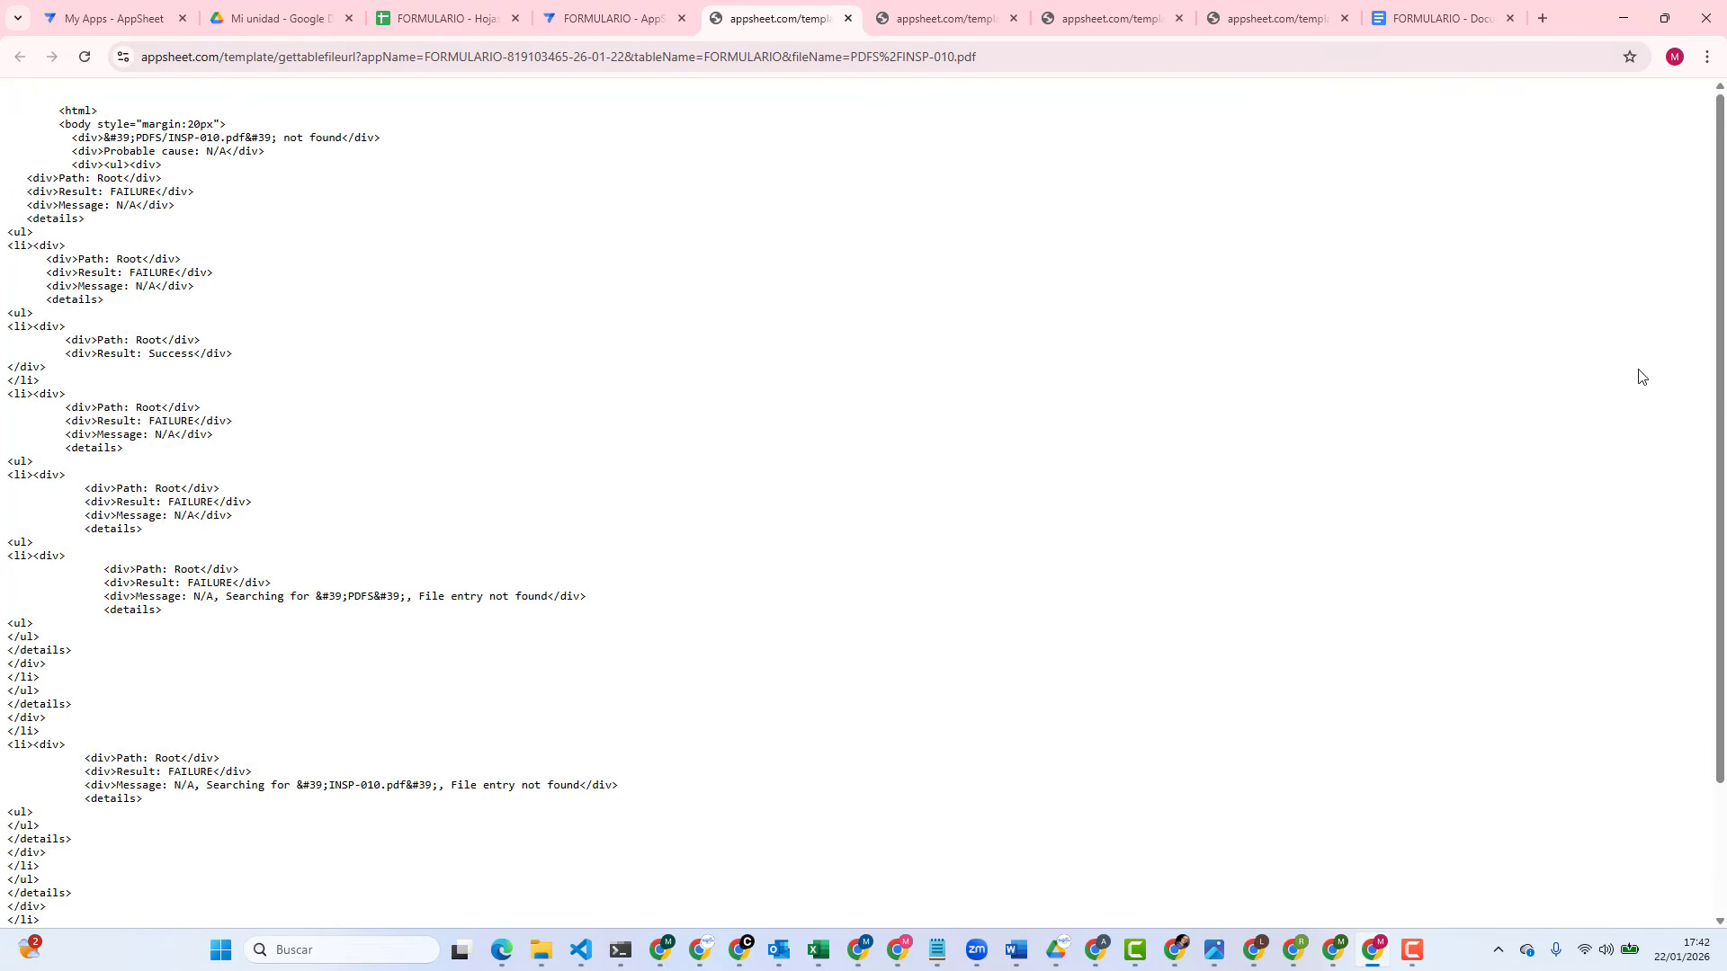
left_click(849, 18)
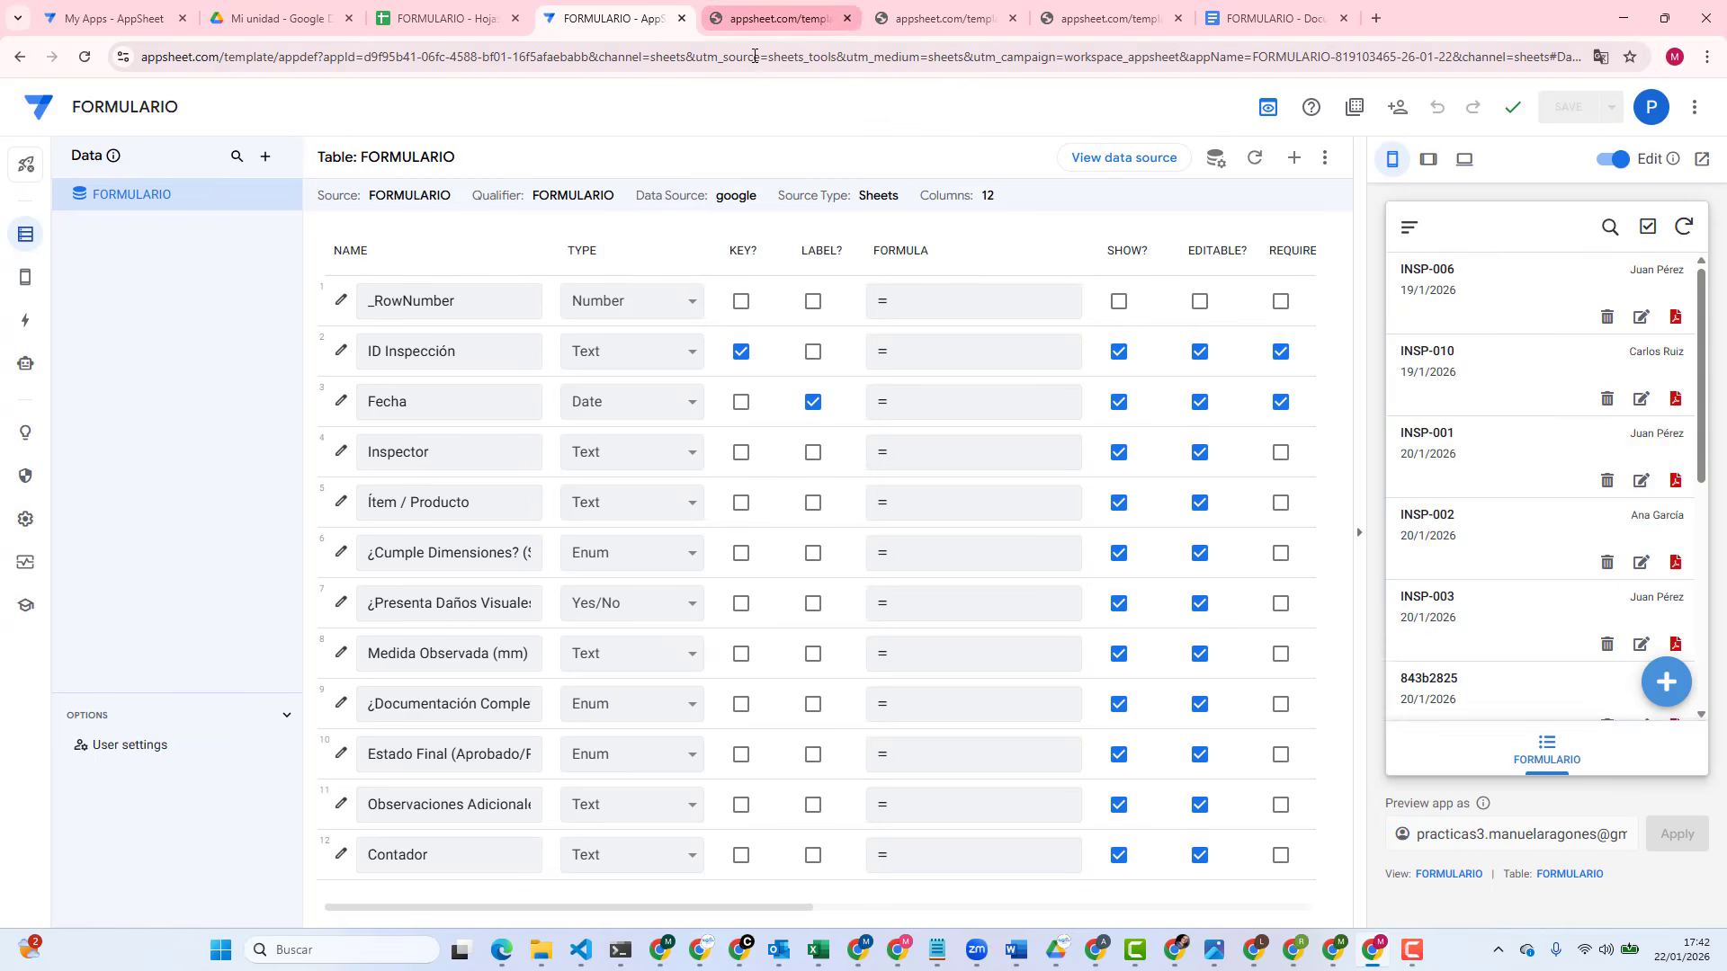
Step: Set the Fecha of record INSP-010 to 20/01/2026 in the app preview and save the record
left_click(1636, 406)
left_click(1426, 416)
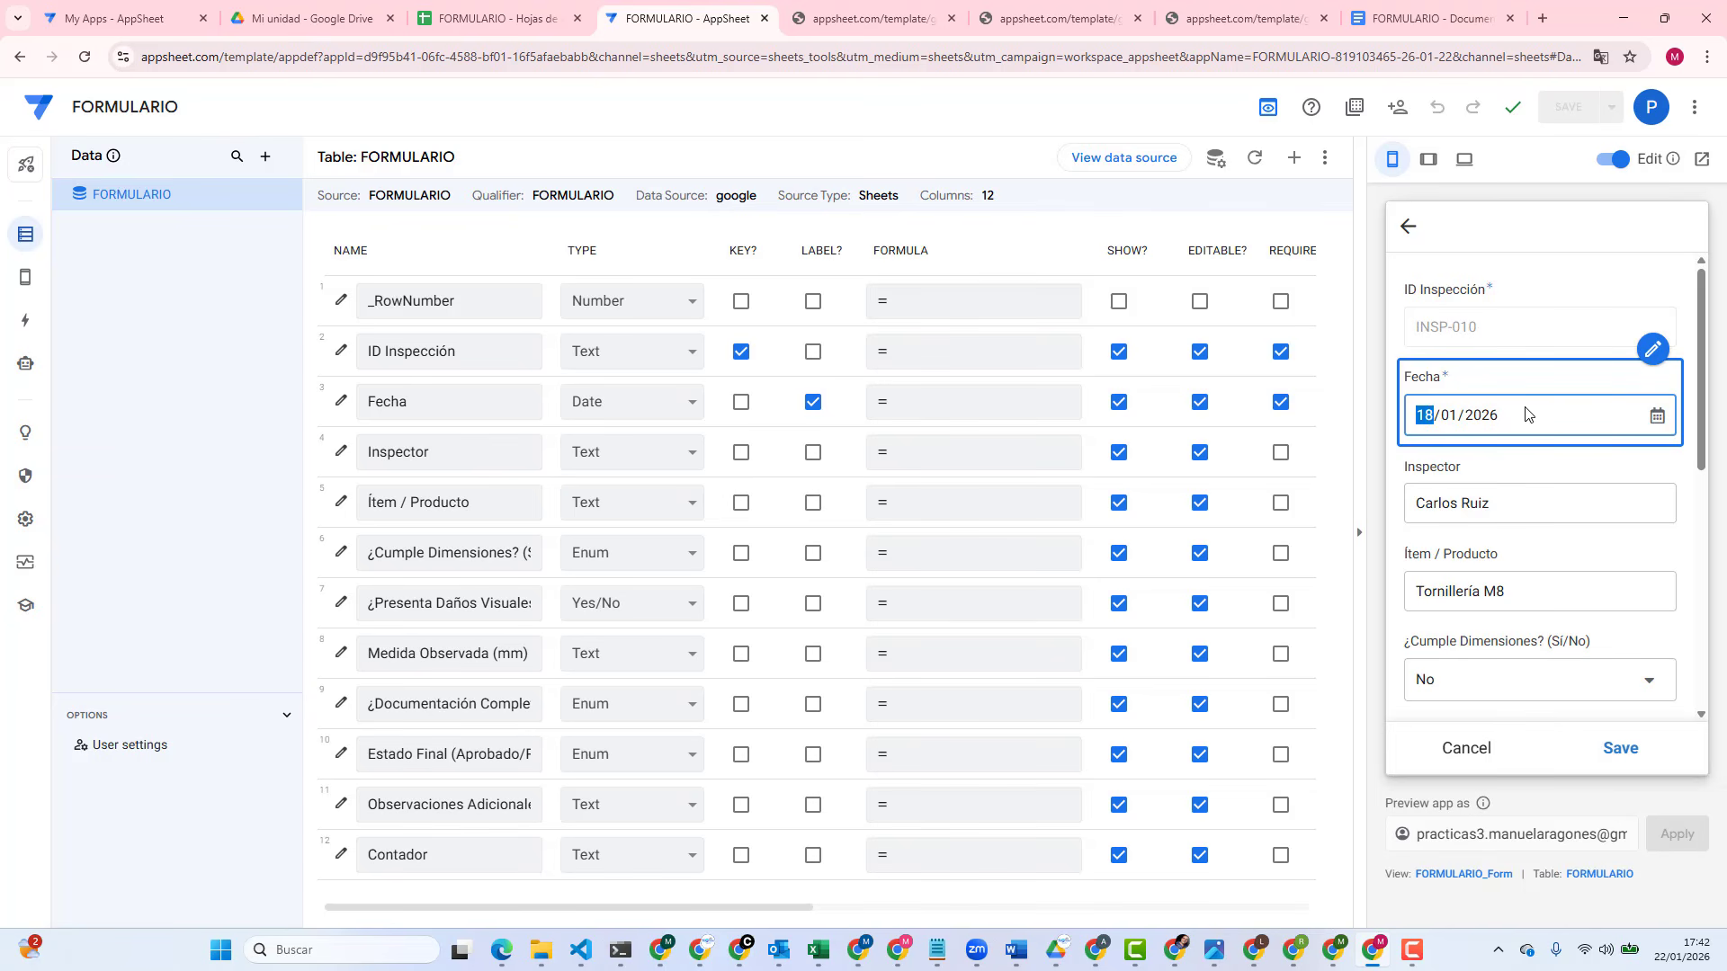
key("Num_Lock")
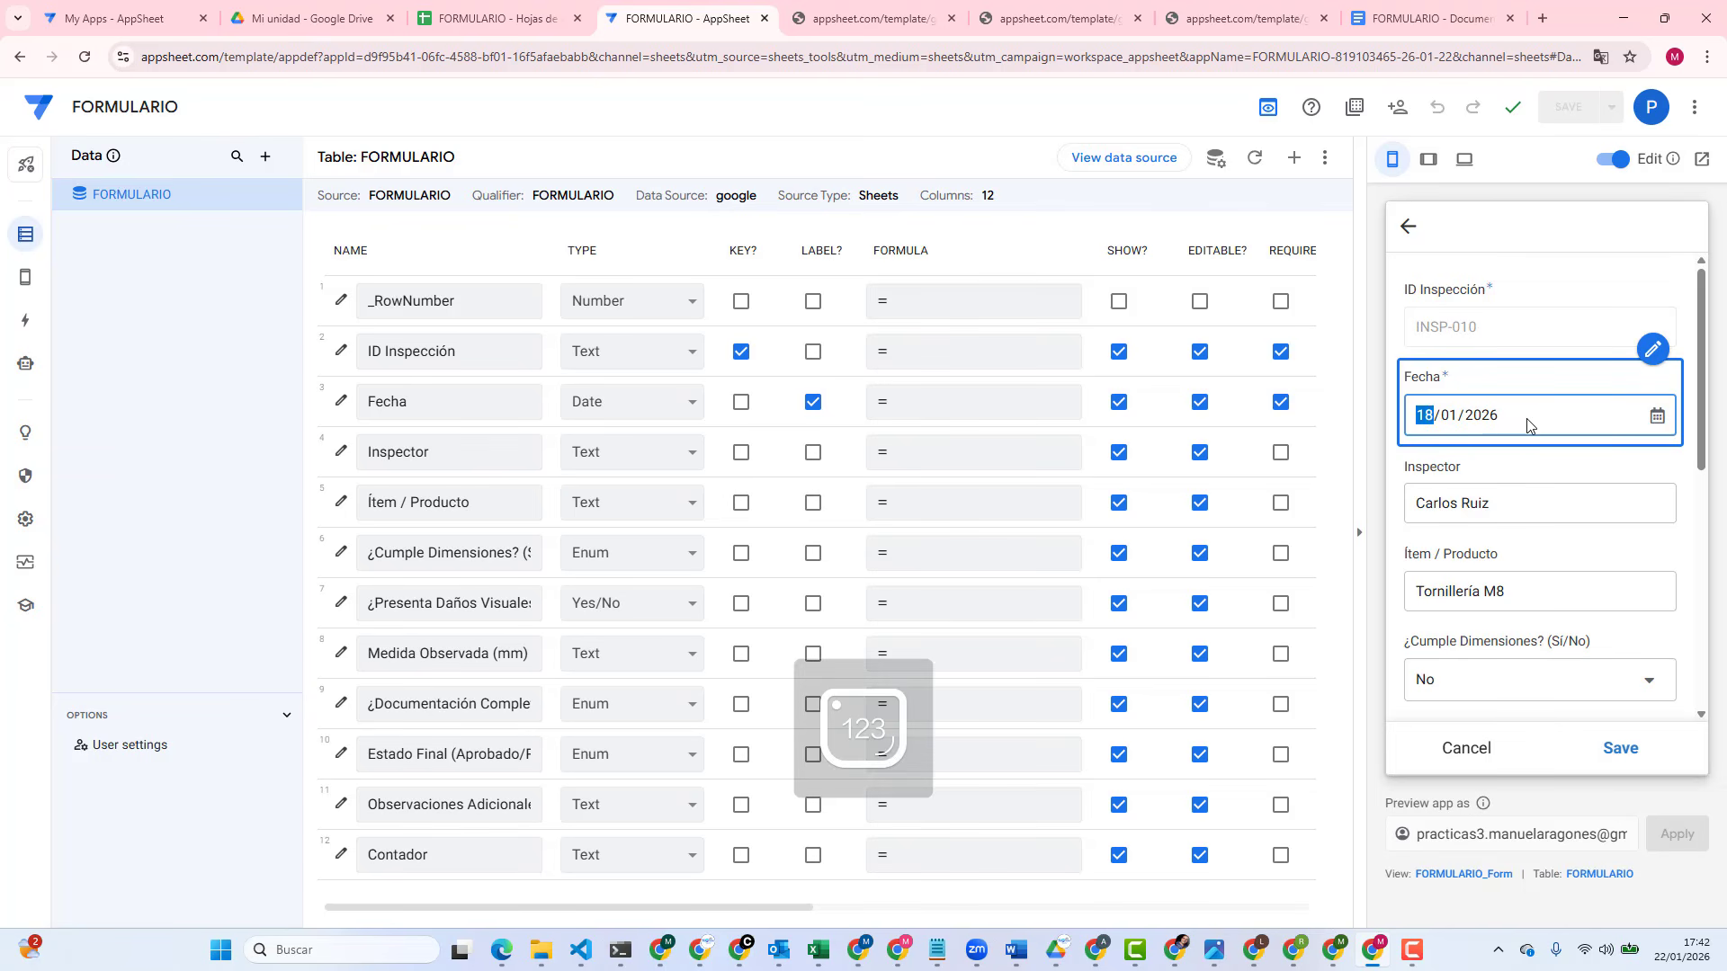
type("20")
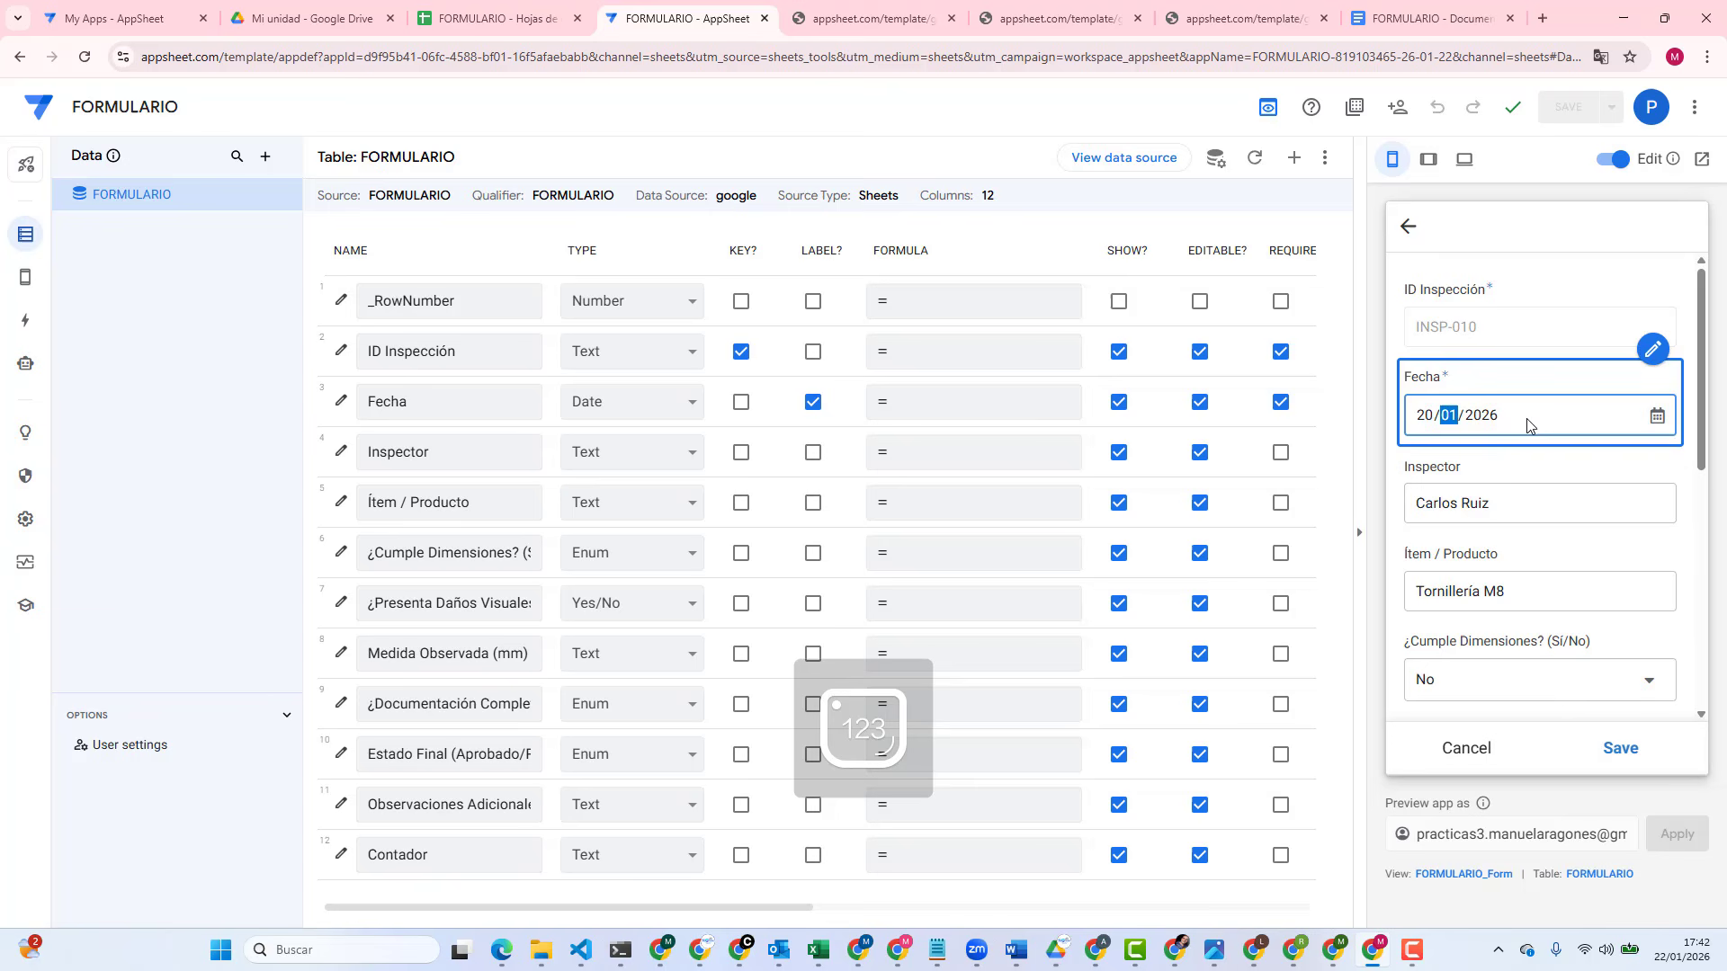
left_click(1621, 750)
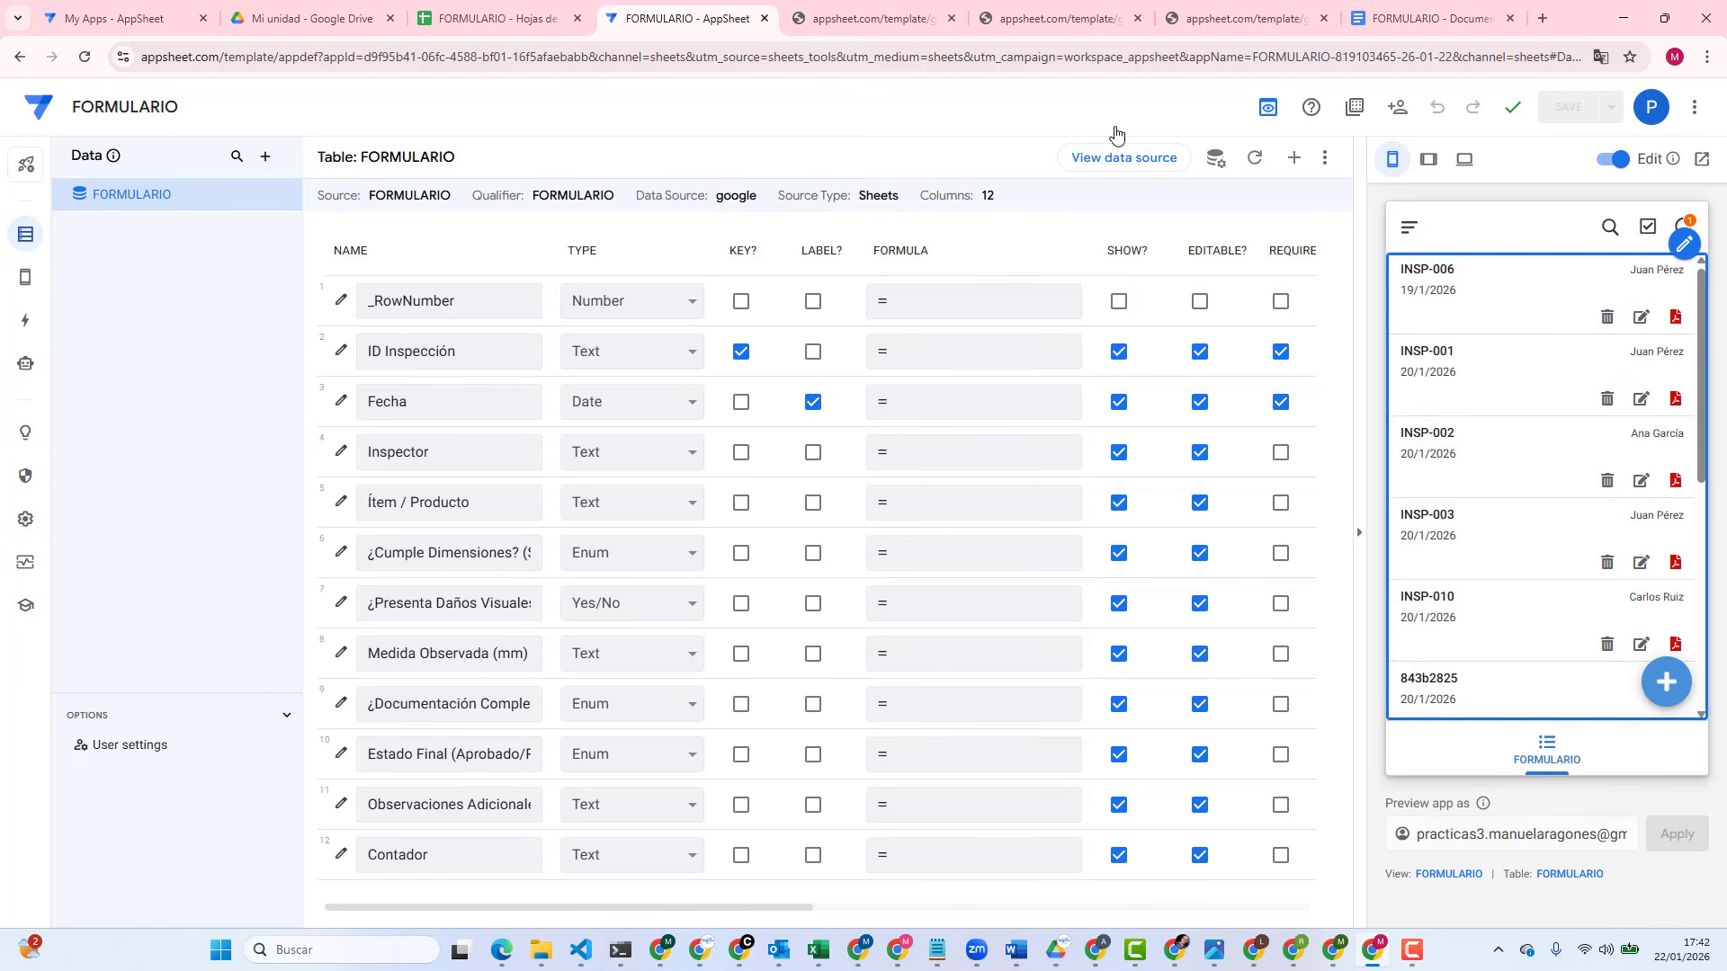
Step: Switch to Google Drive, go into the app's PDFS folder inside appsheet/data and inspect INSP-010.pdf
left_click(259, 25)
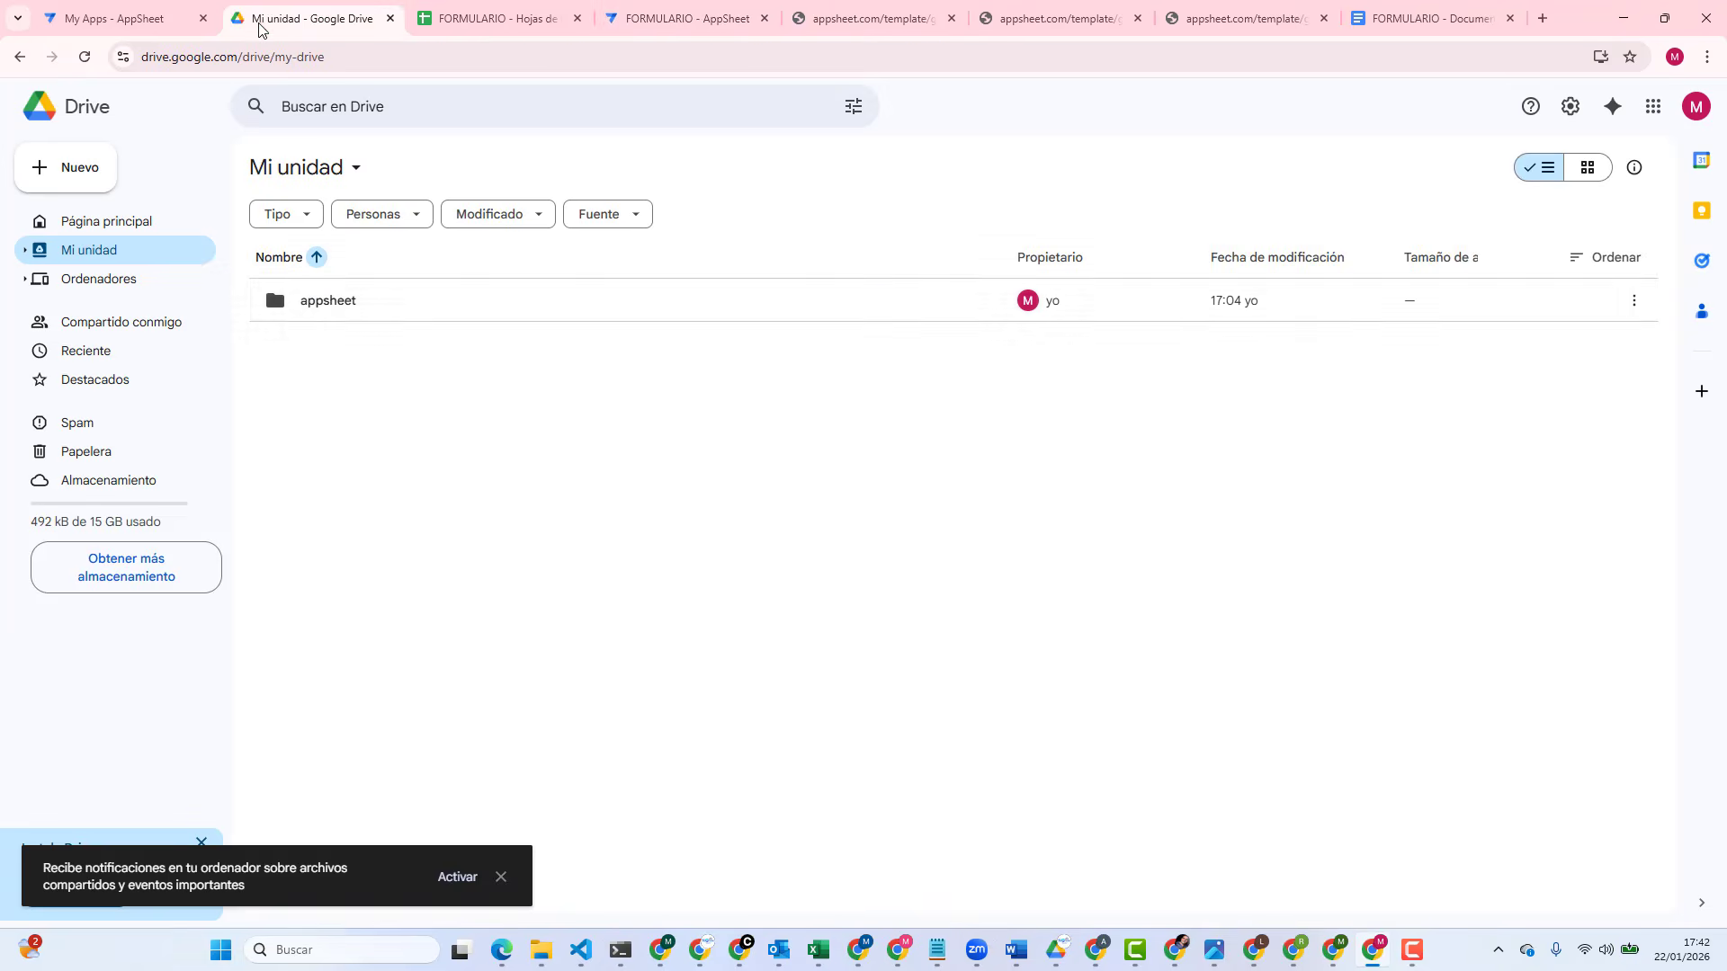
double_click(326, 304)
double_click(326, 304)
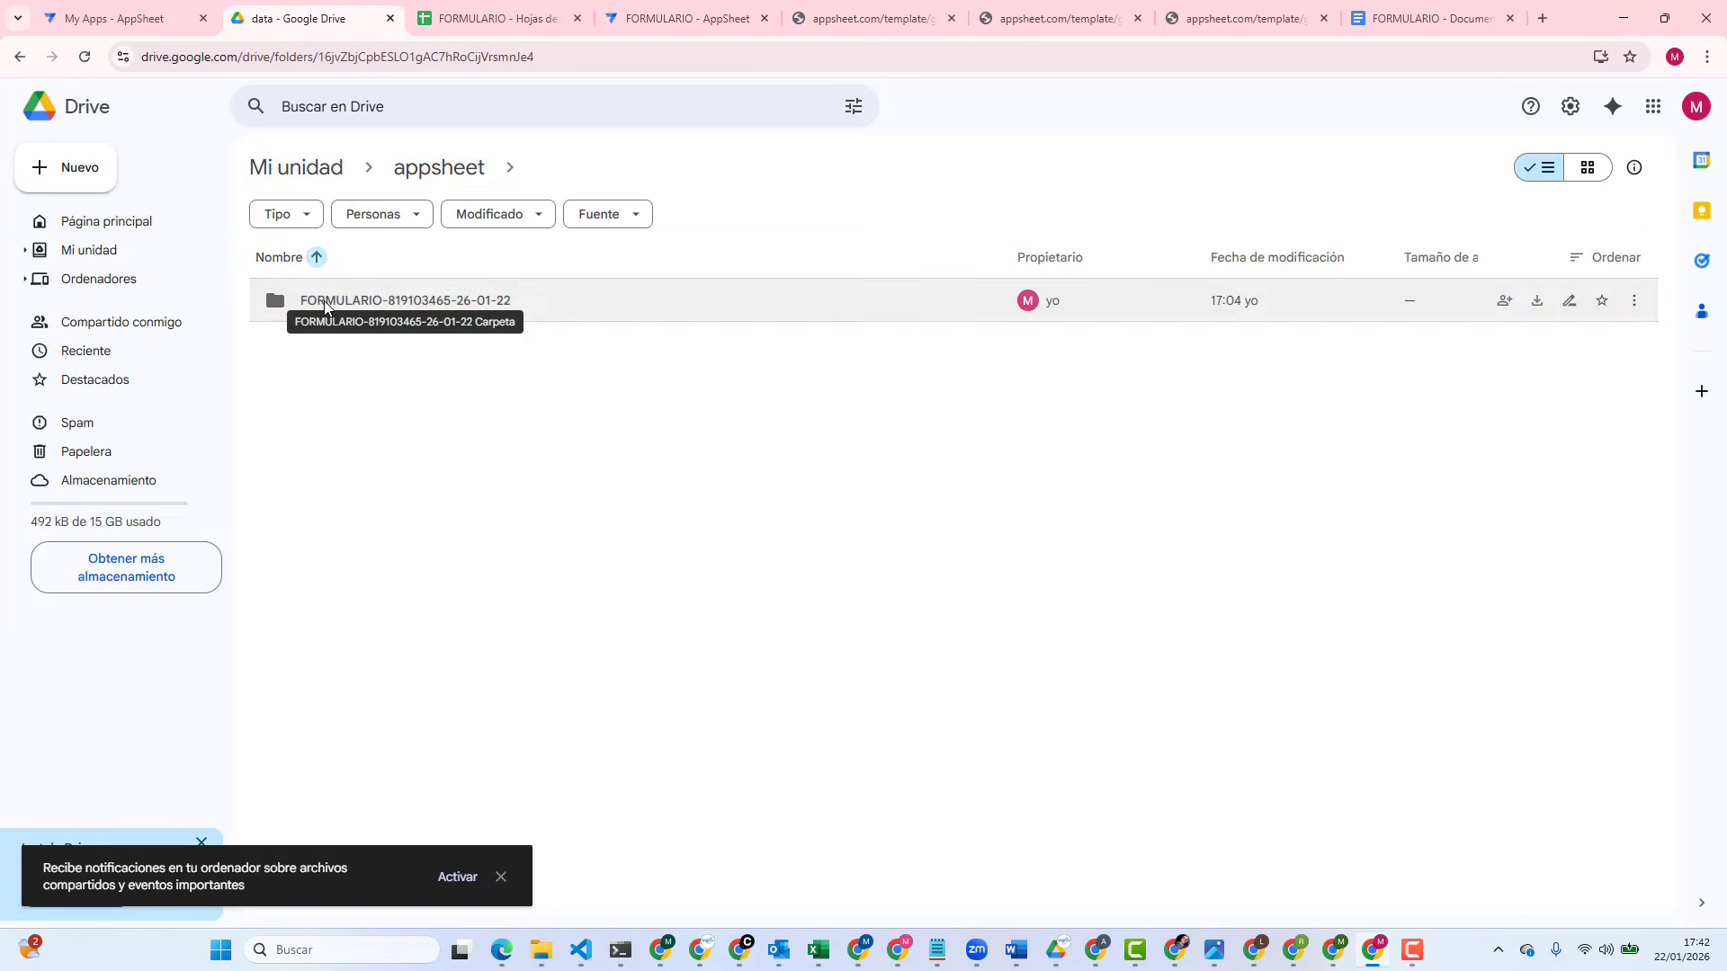
double_click(325, 304)
left_click(325, 351)
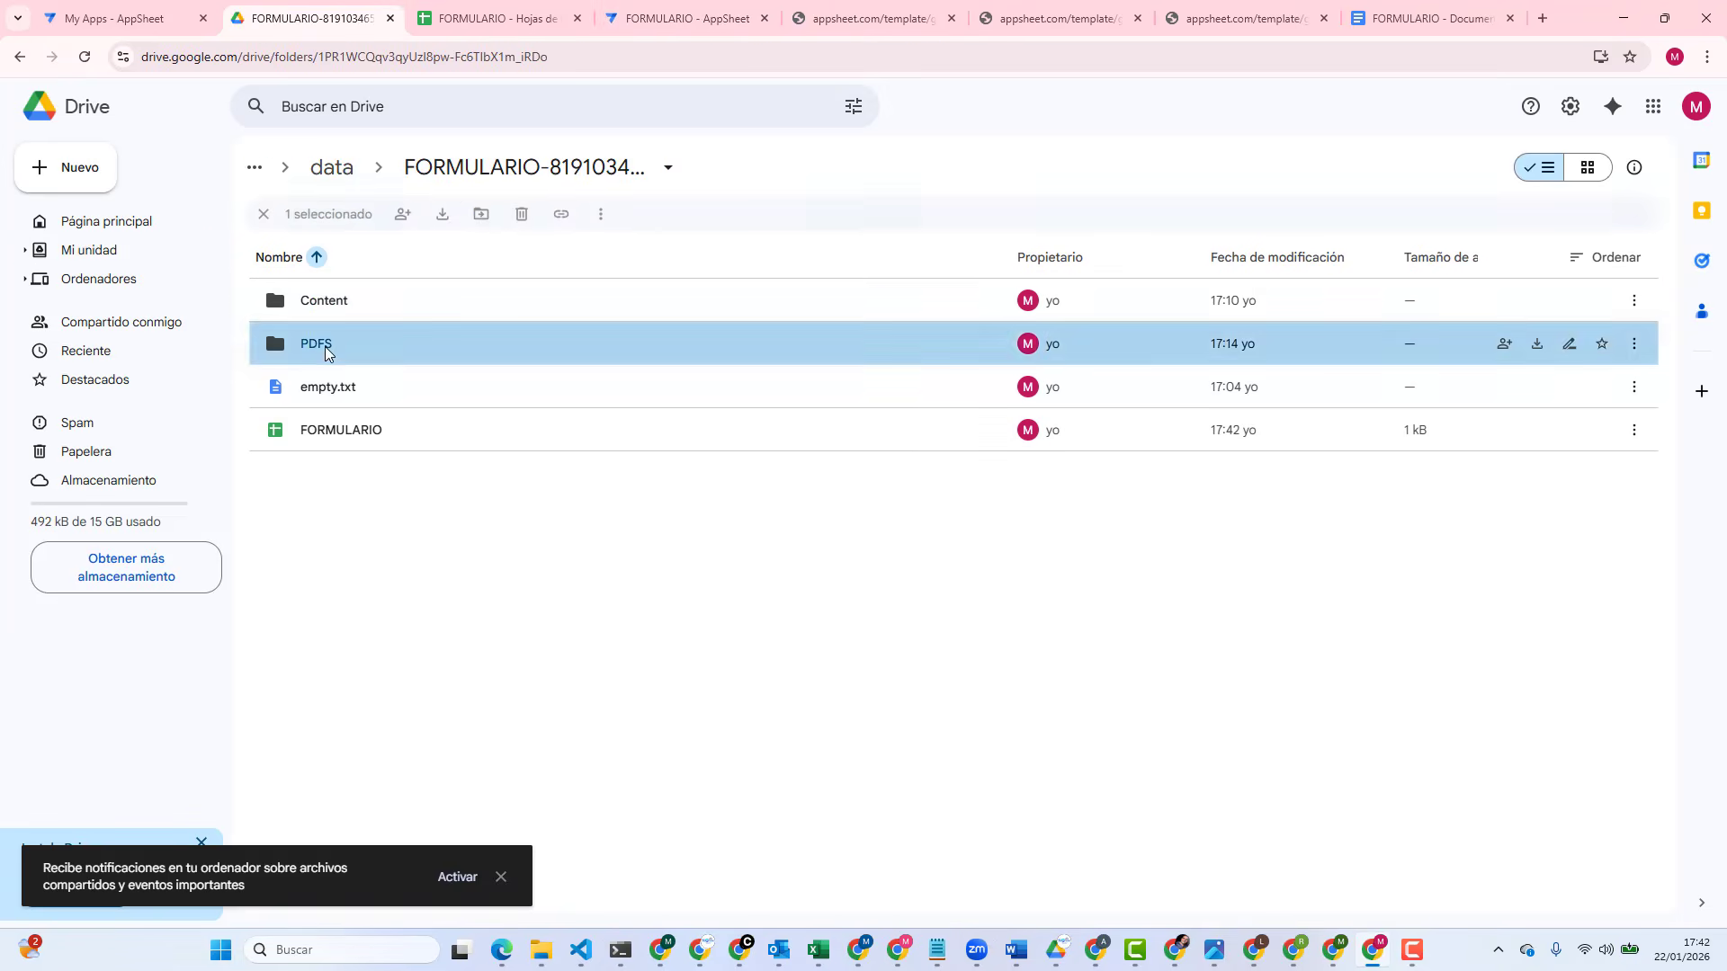
double_click(325, 350)
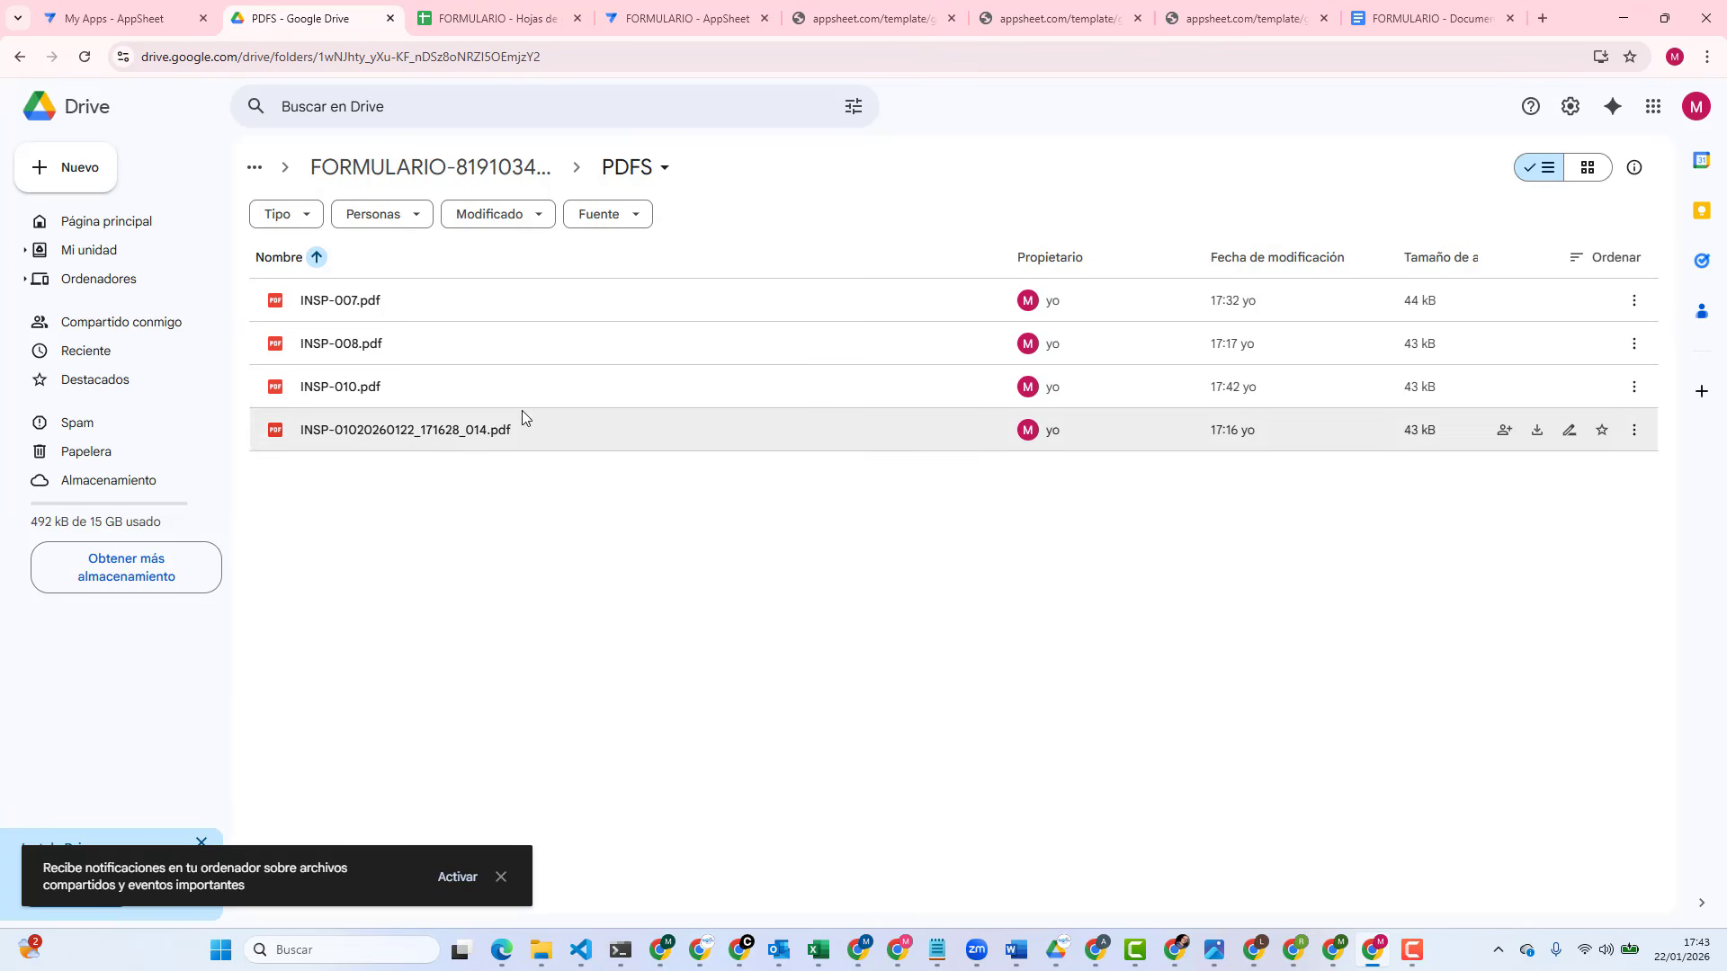
double_click(521, 385)
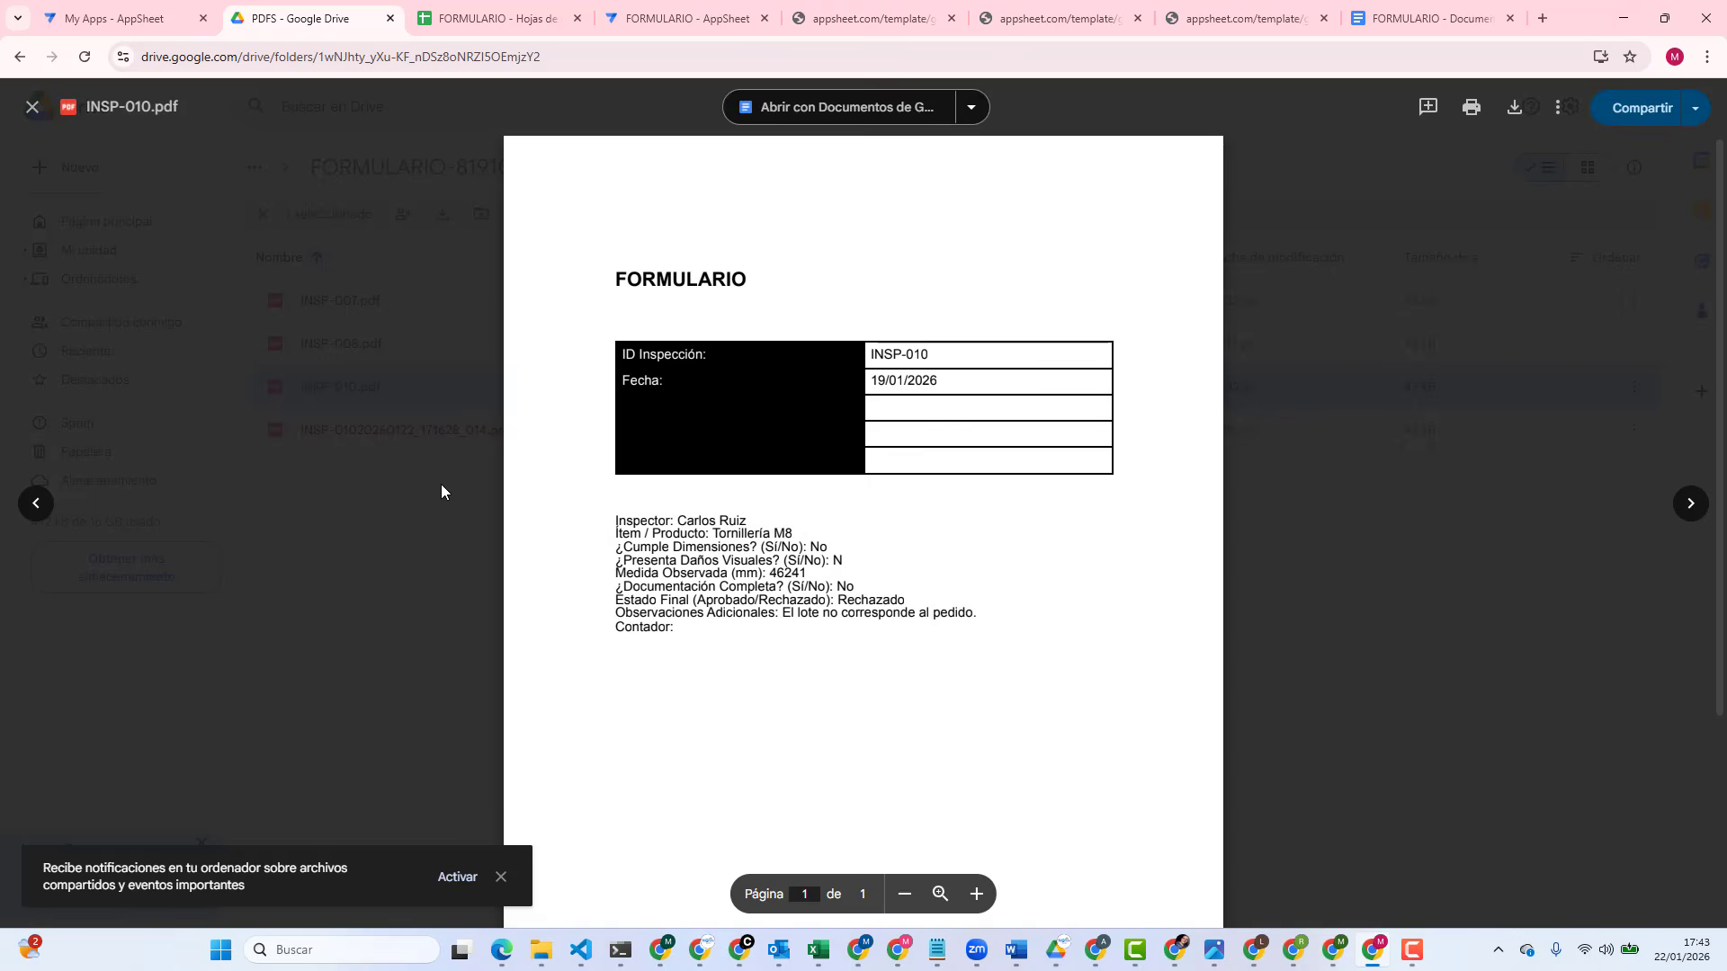
left_click(441, 483)
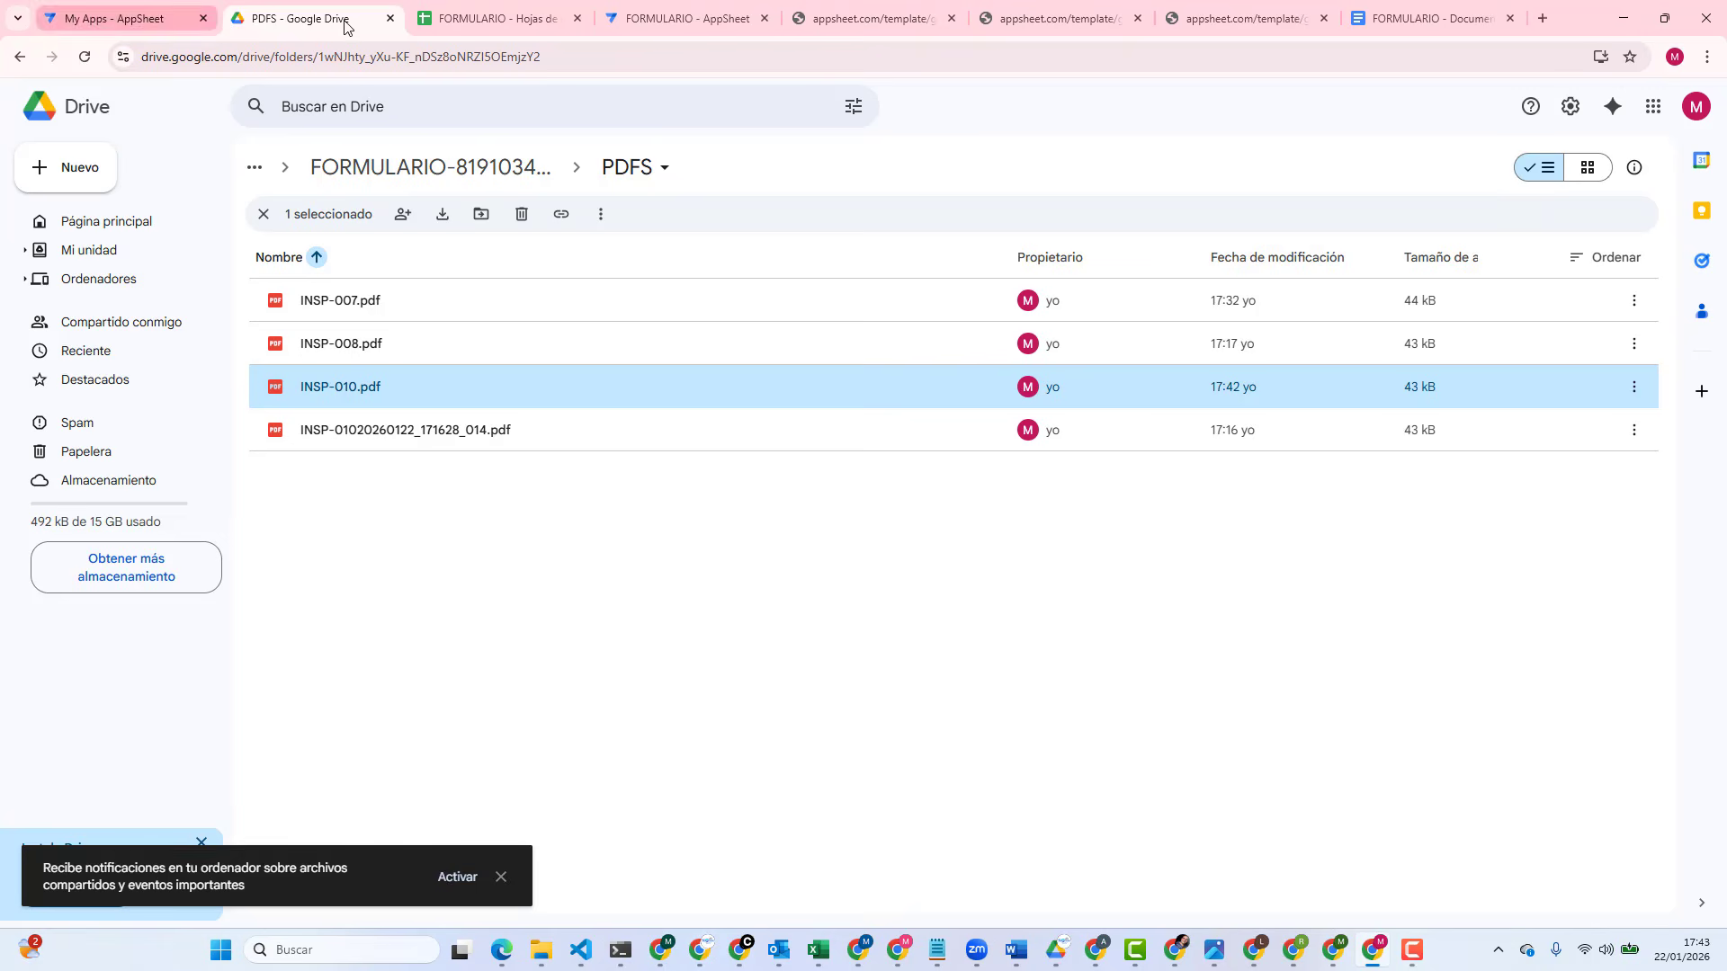
Step: Switch back to AppSheet and retry the PDF action of record INSP-010, closing the page it opens
left_click(688, 15)
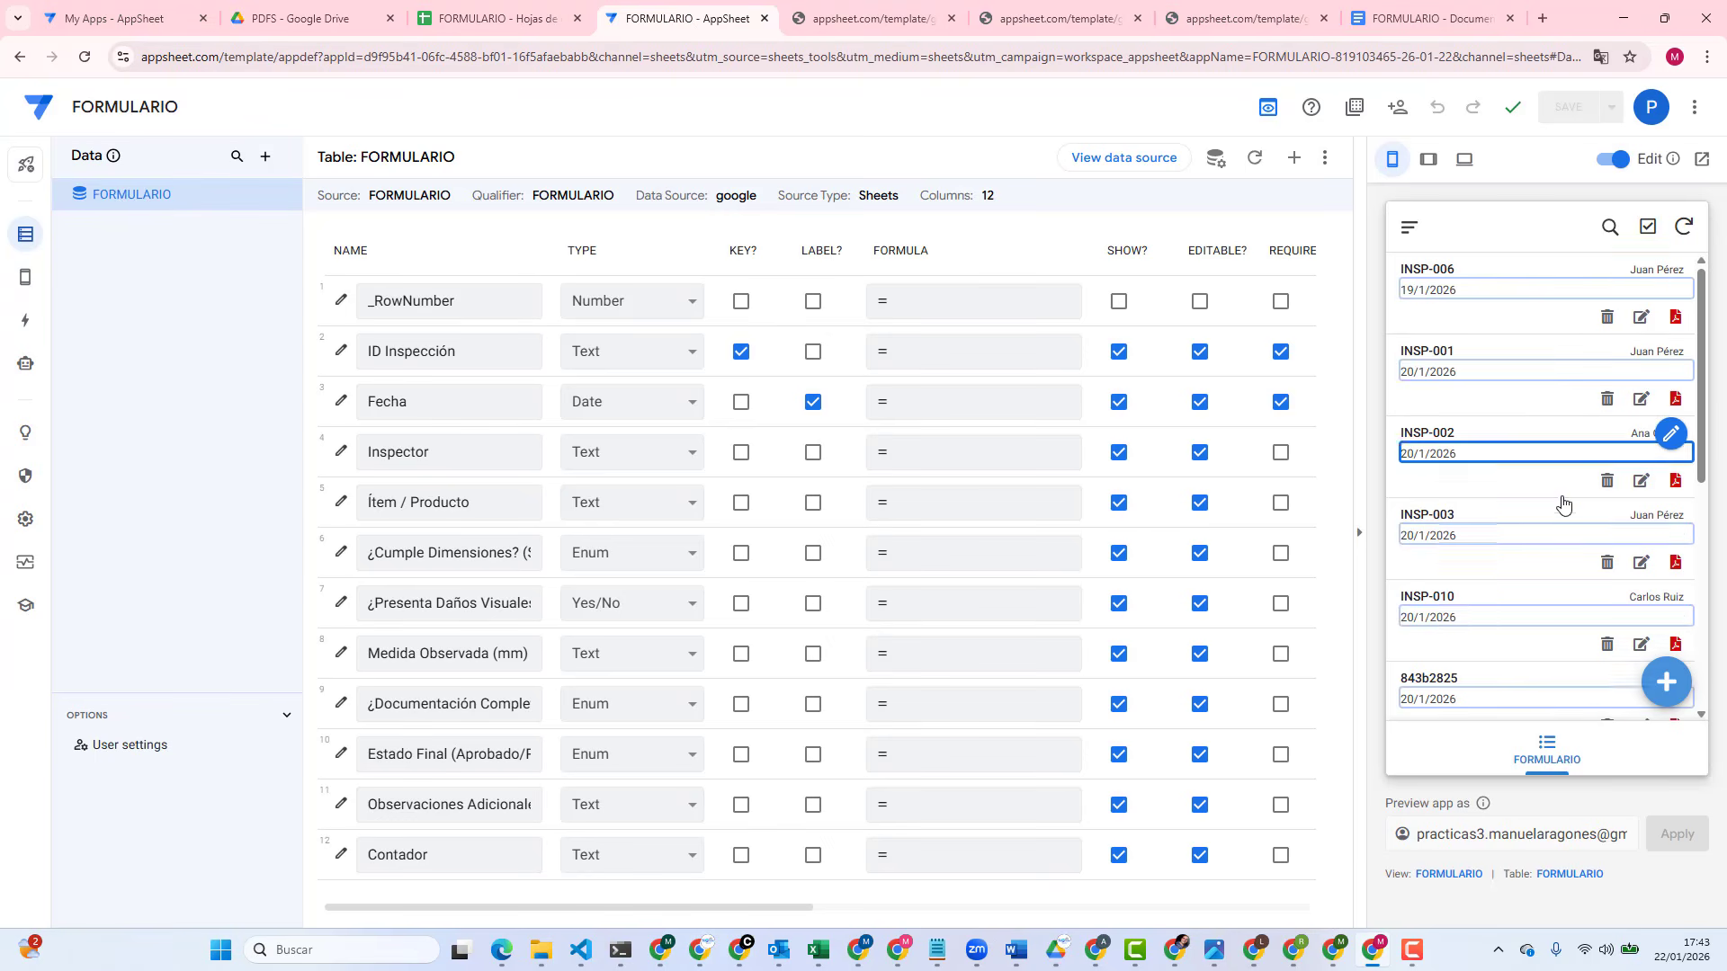
left_click(1675, 644)
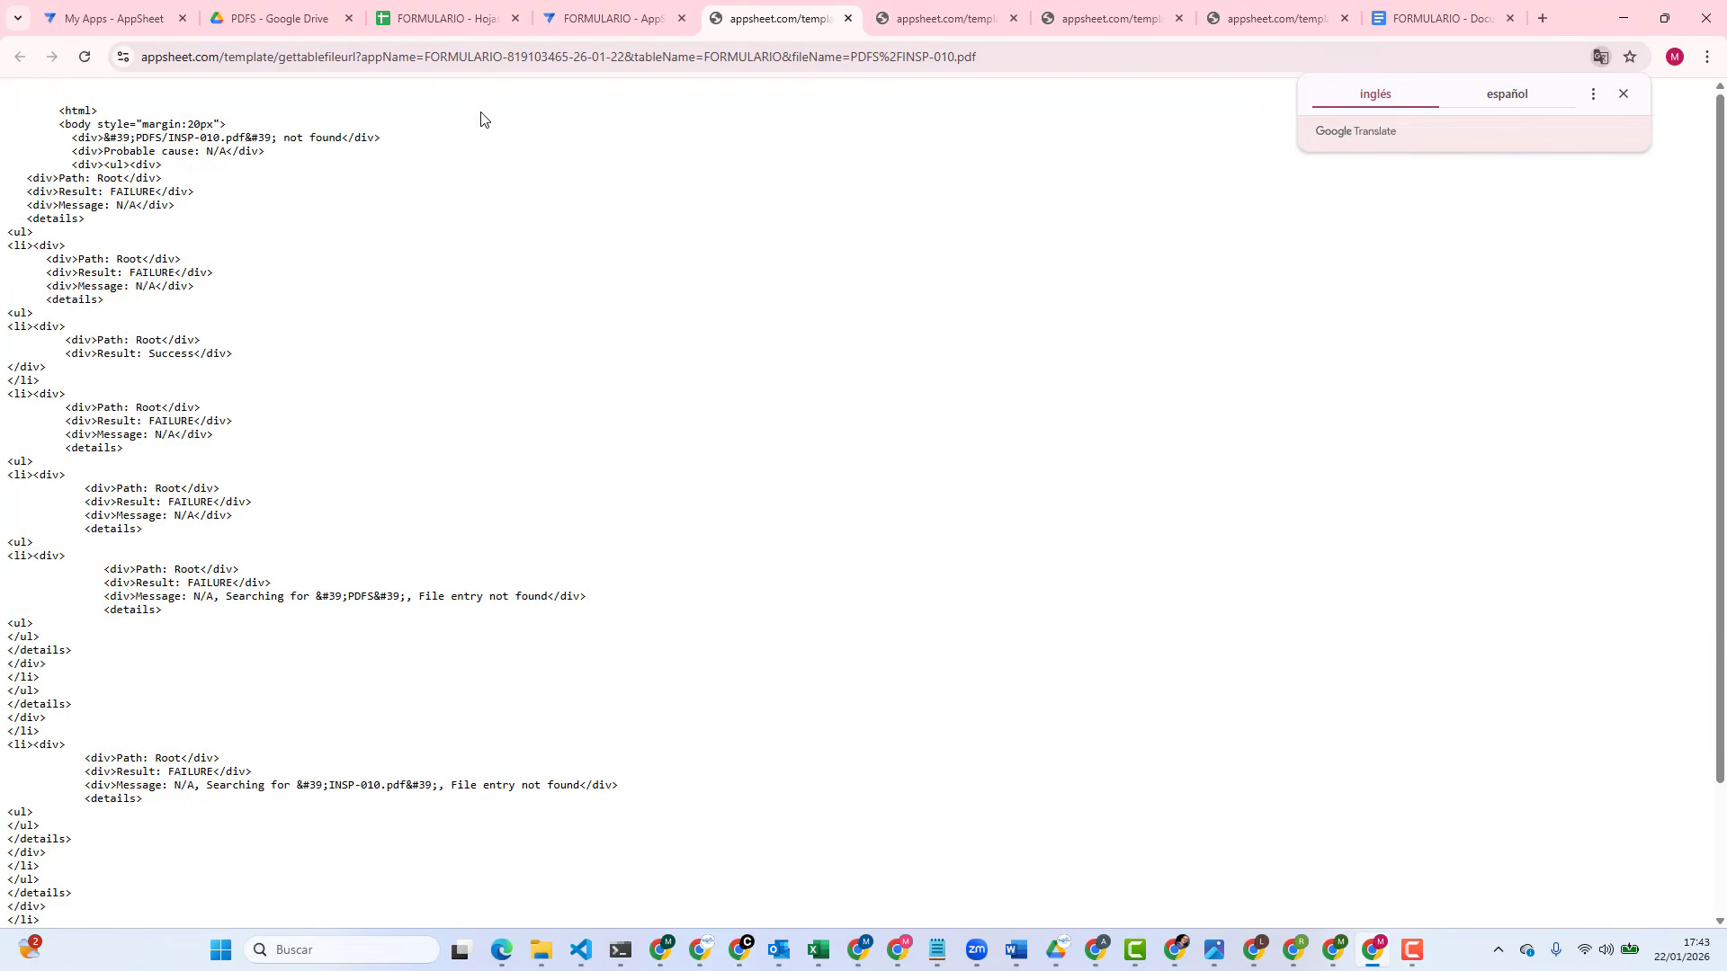
left_click(847, 18)
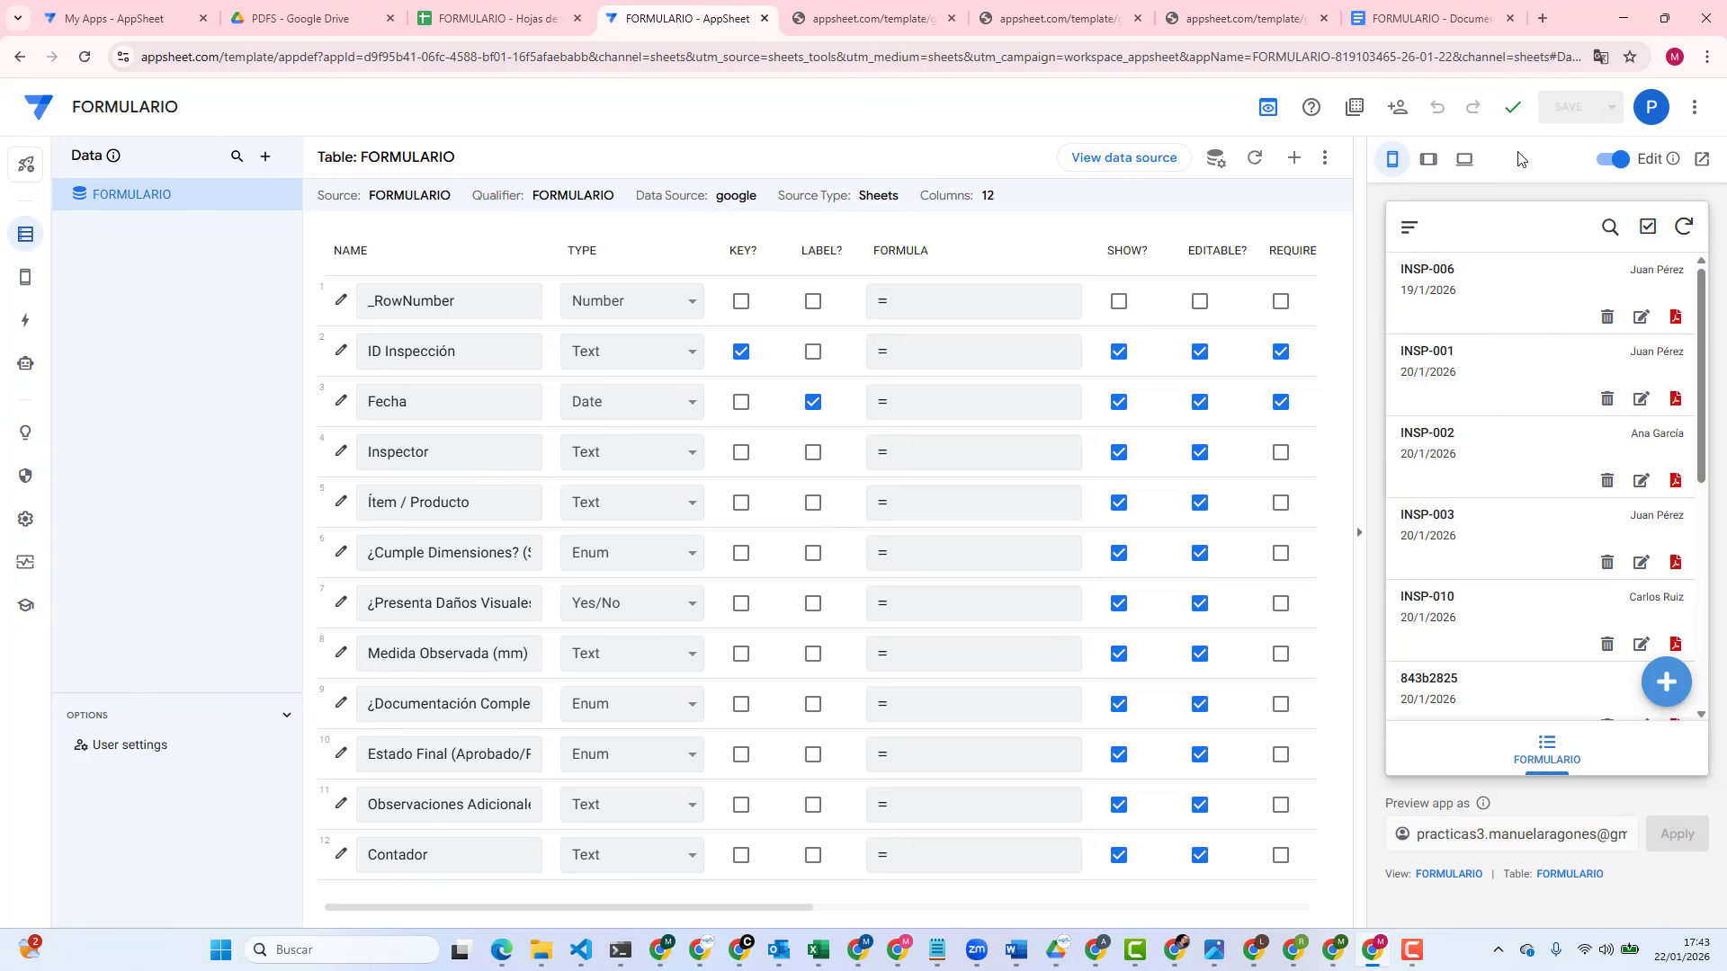
Step: Turn off the preview's edit mode, set the Fecha of record INSP-002 to 21/01/2026 and save the record
left_click(1612, 162)
left_click(1640, 484)
left_click(1410, 428)
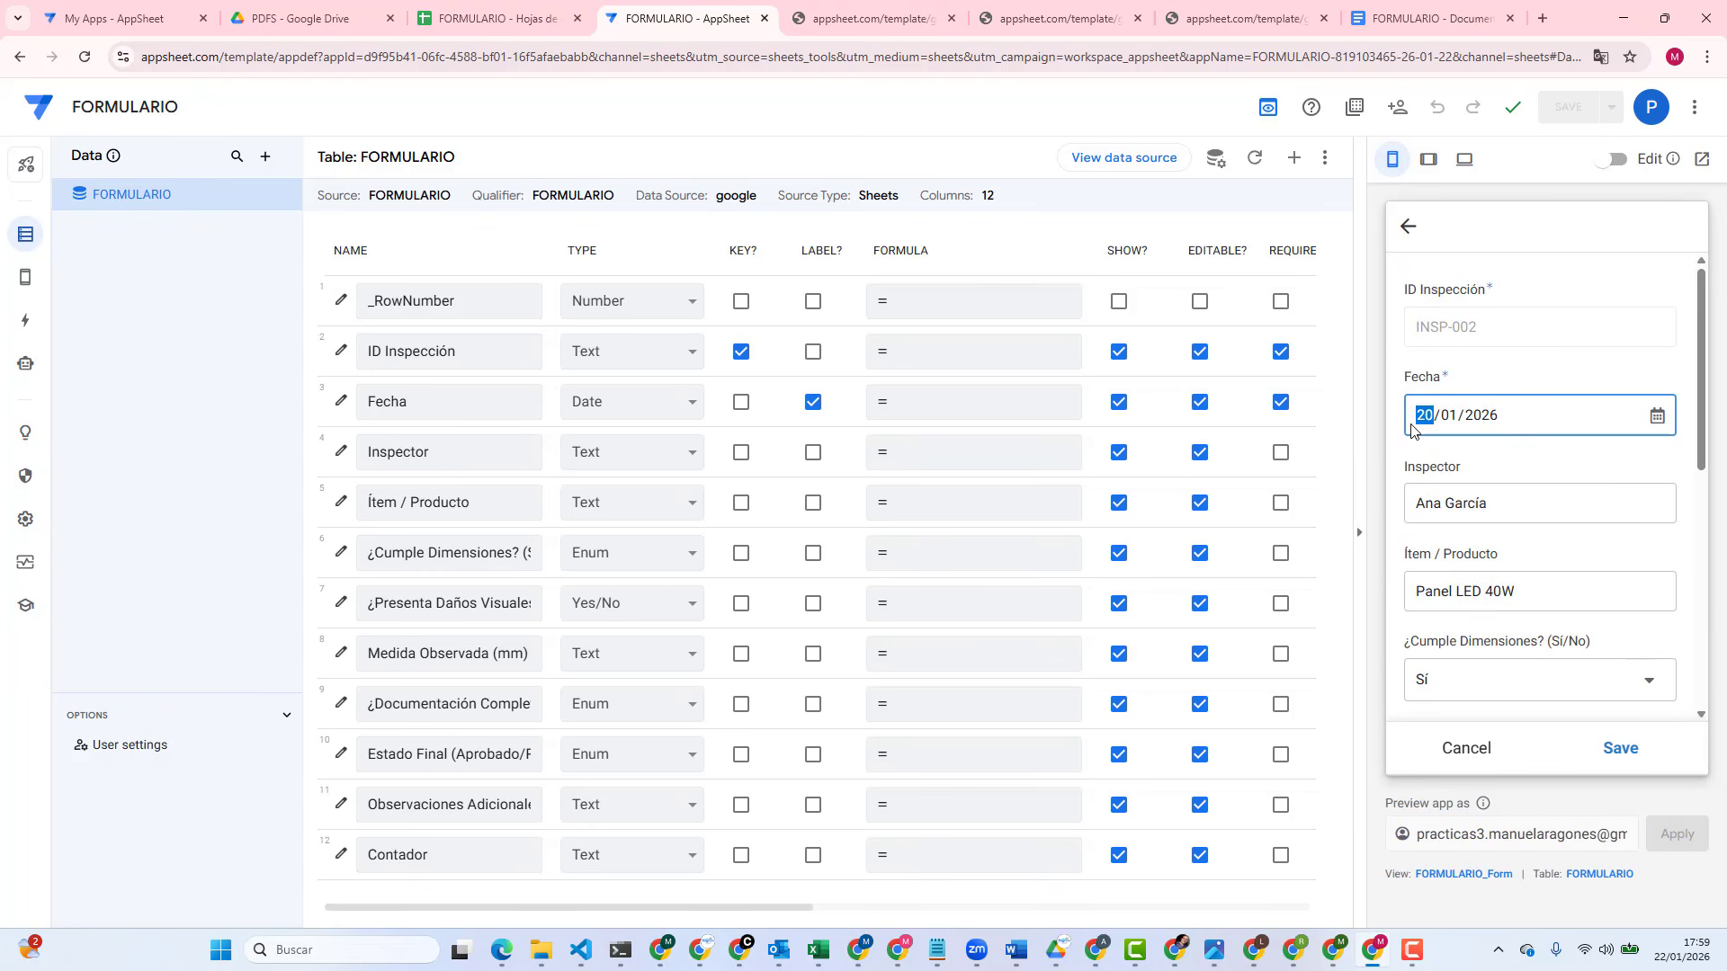
type("22")
left_click(1621, 747)
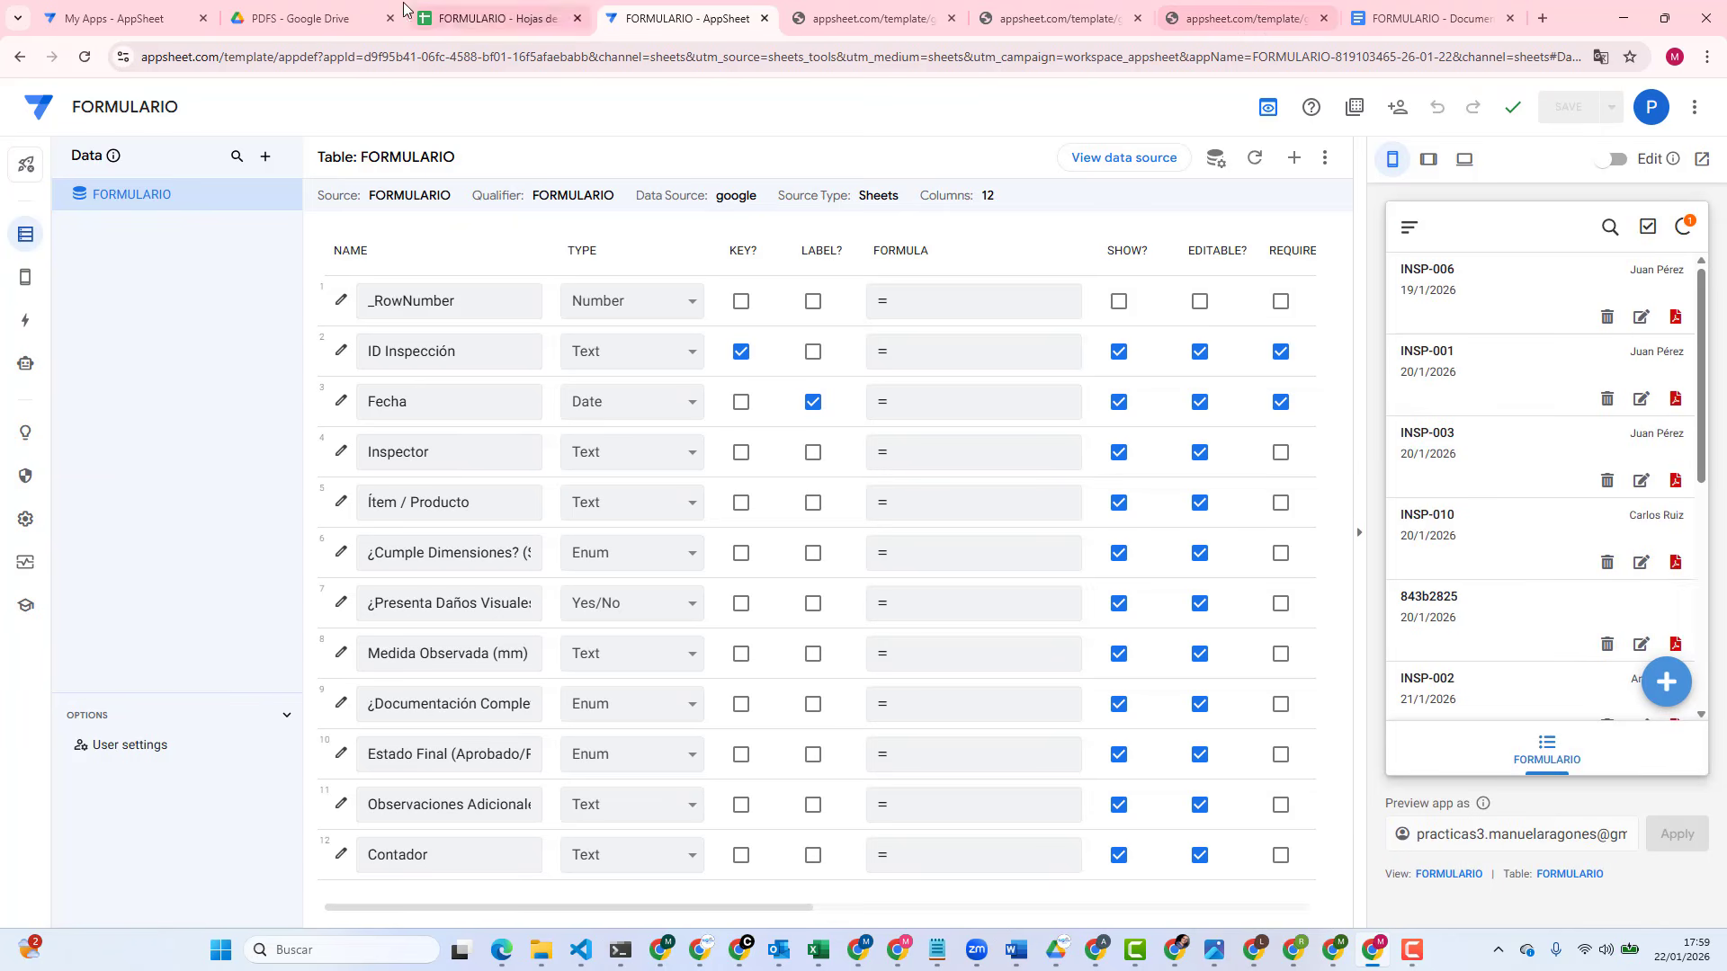
Step: Check the Drive PDFS folder for INSP-002.pdf and compare the modification times of the PDF files
left_click(278, 23)
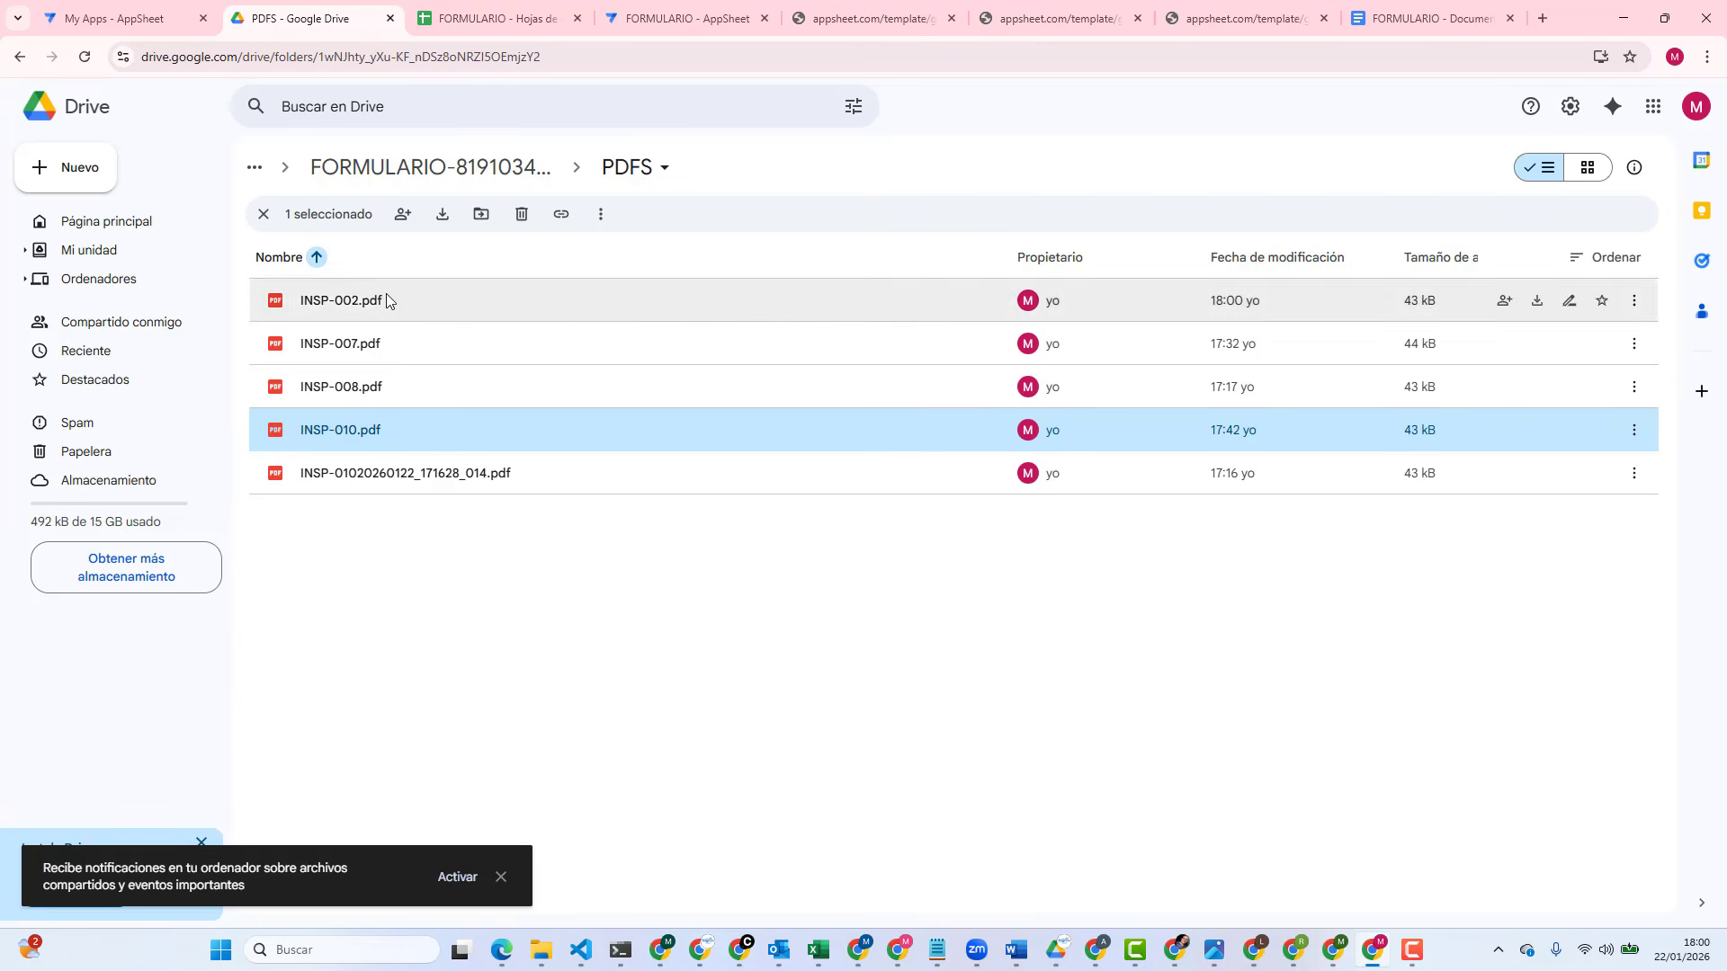
left_click(644, 20)
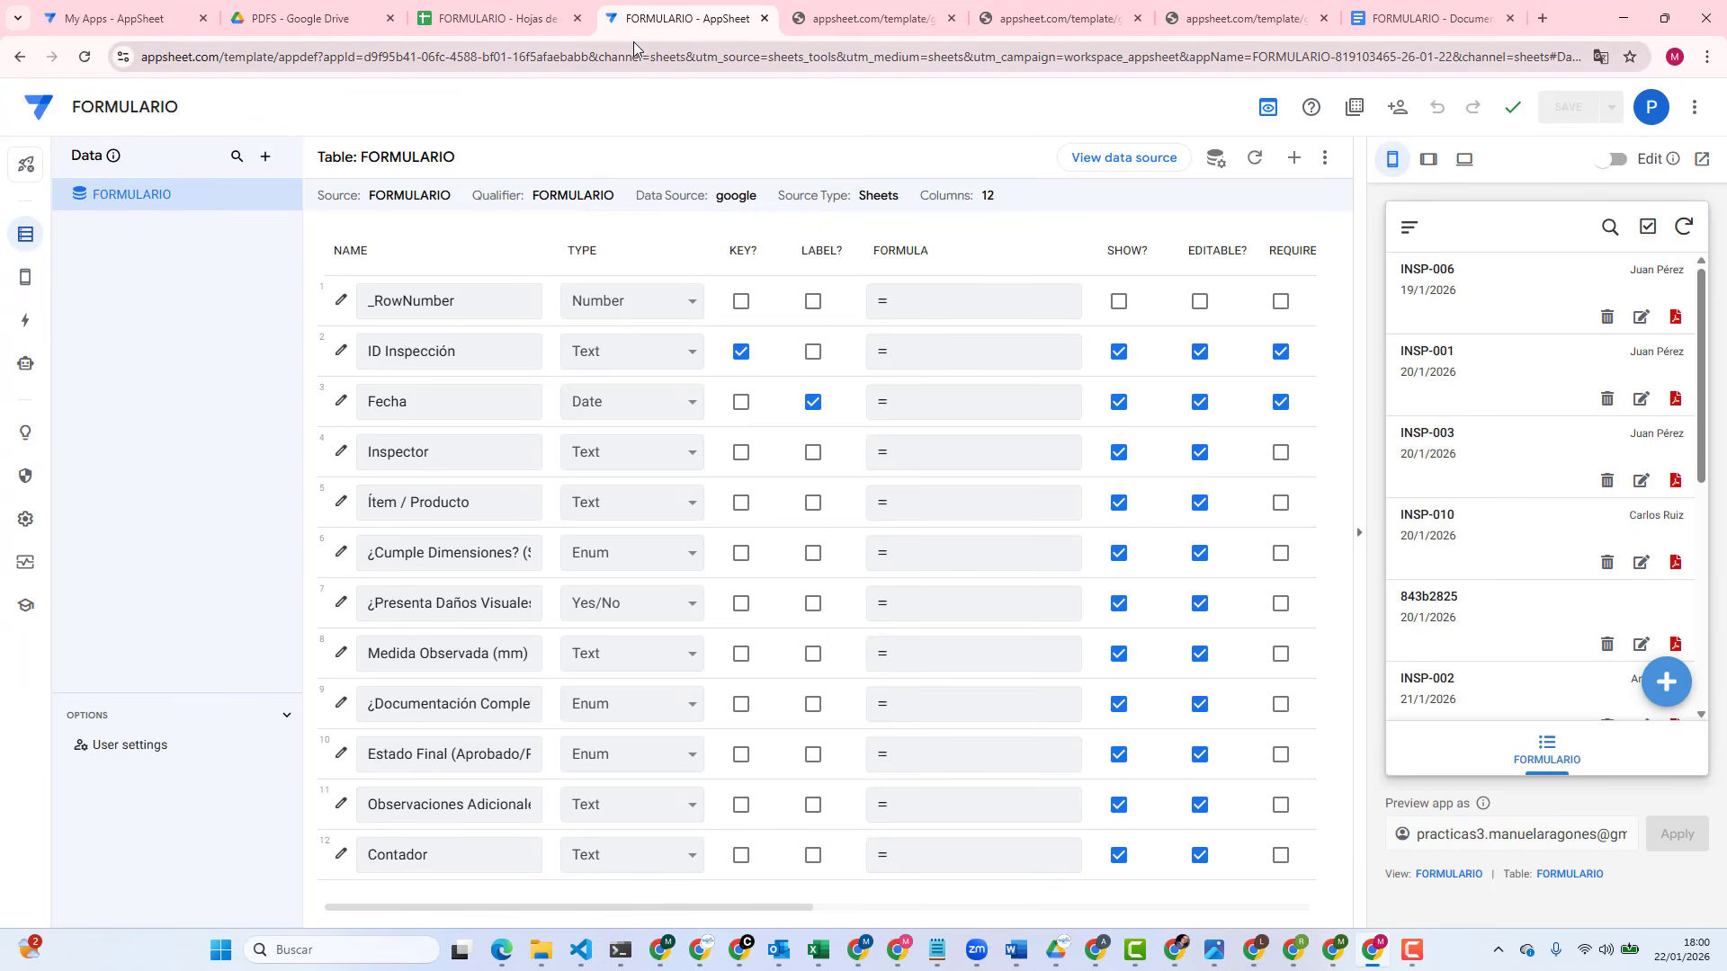
left_click(286, 19)
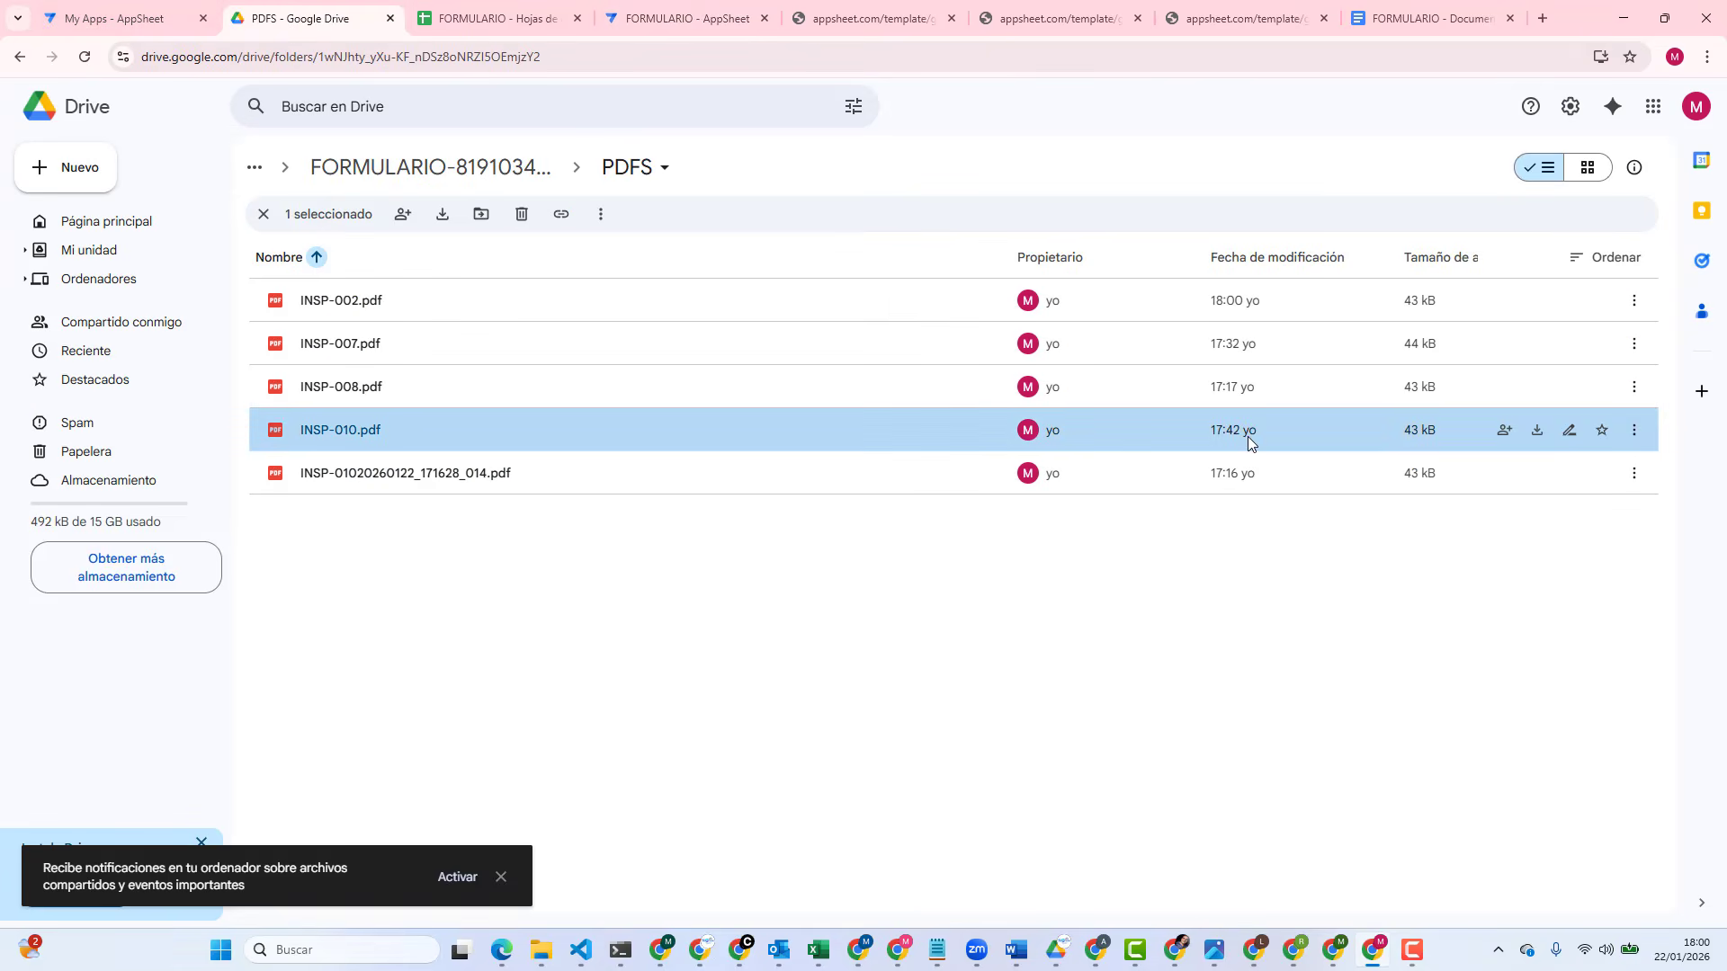
Step: Switch back to AppSheet and open the PDF of record INSP-002 with its PDF action
left_click(638, 26)
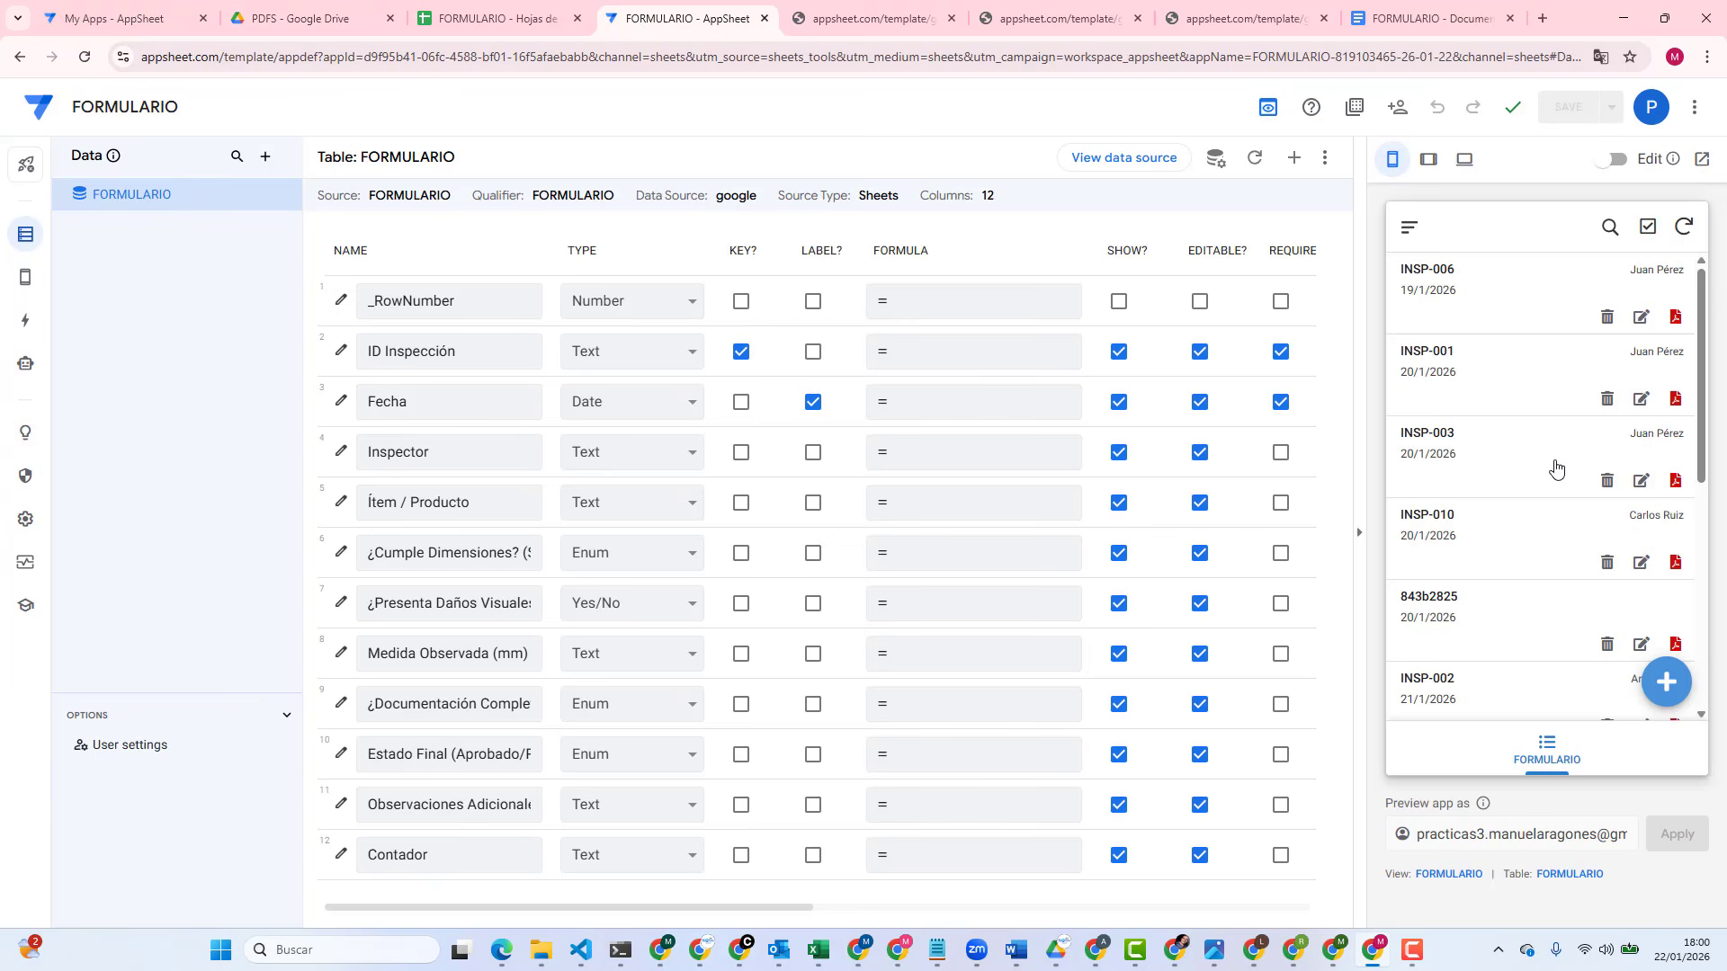
scroll(1555, 466, "down", 2)
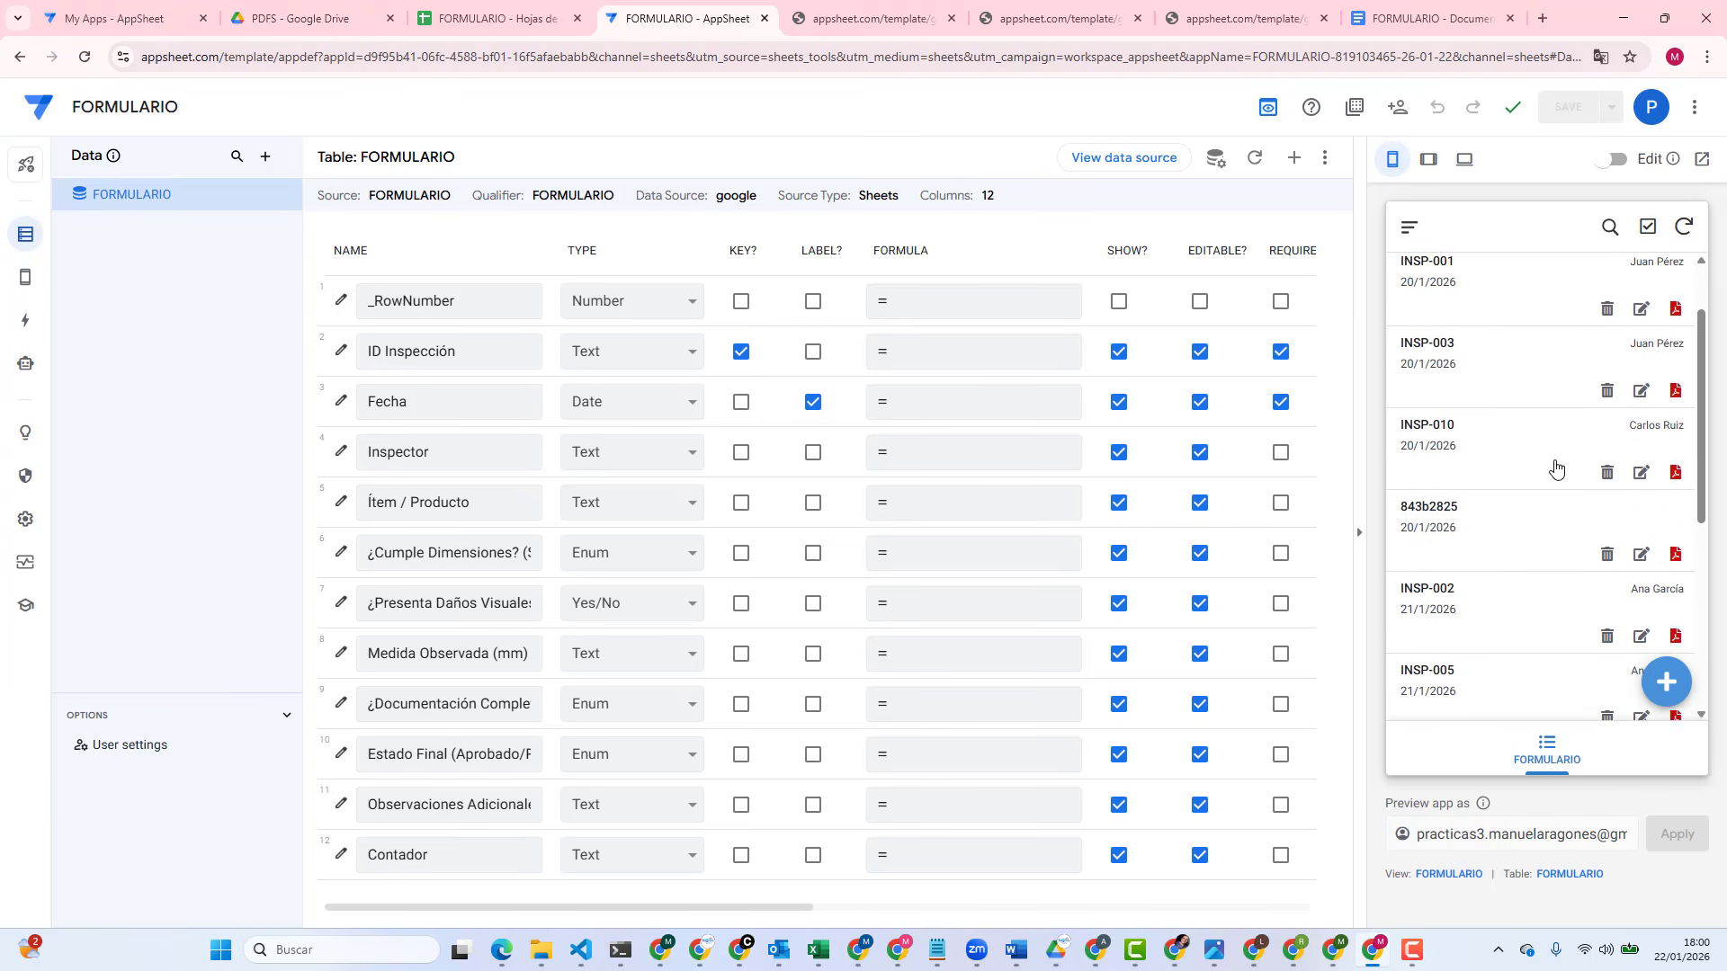
left_click(1672, 549)
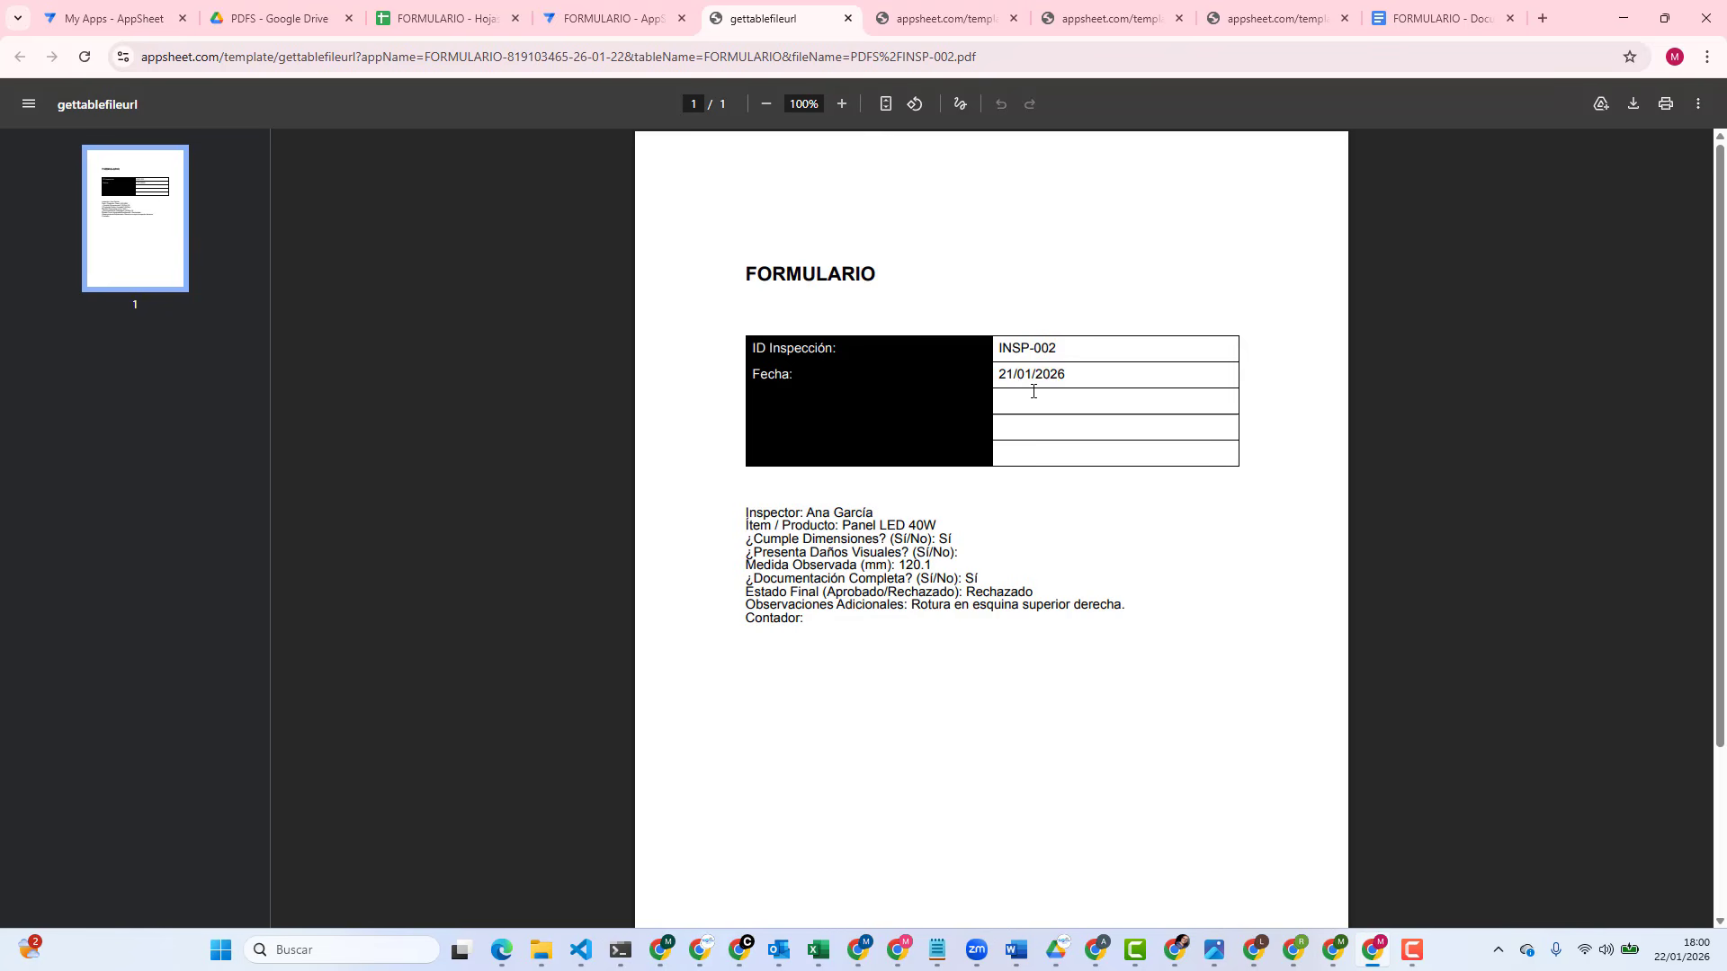
left_click(1412, 949)
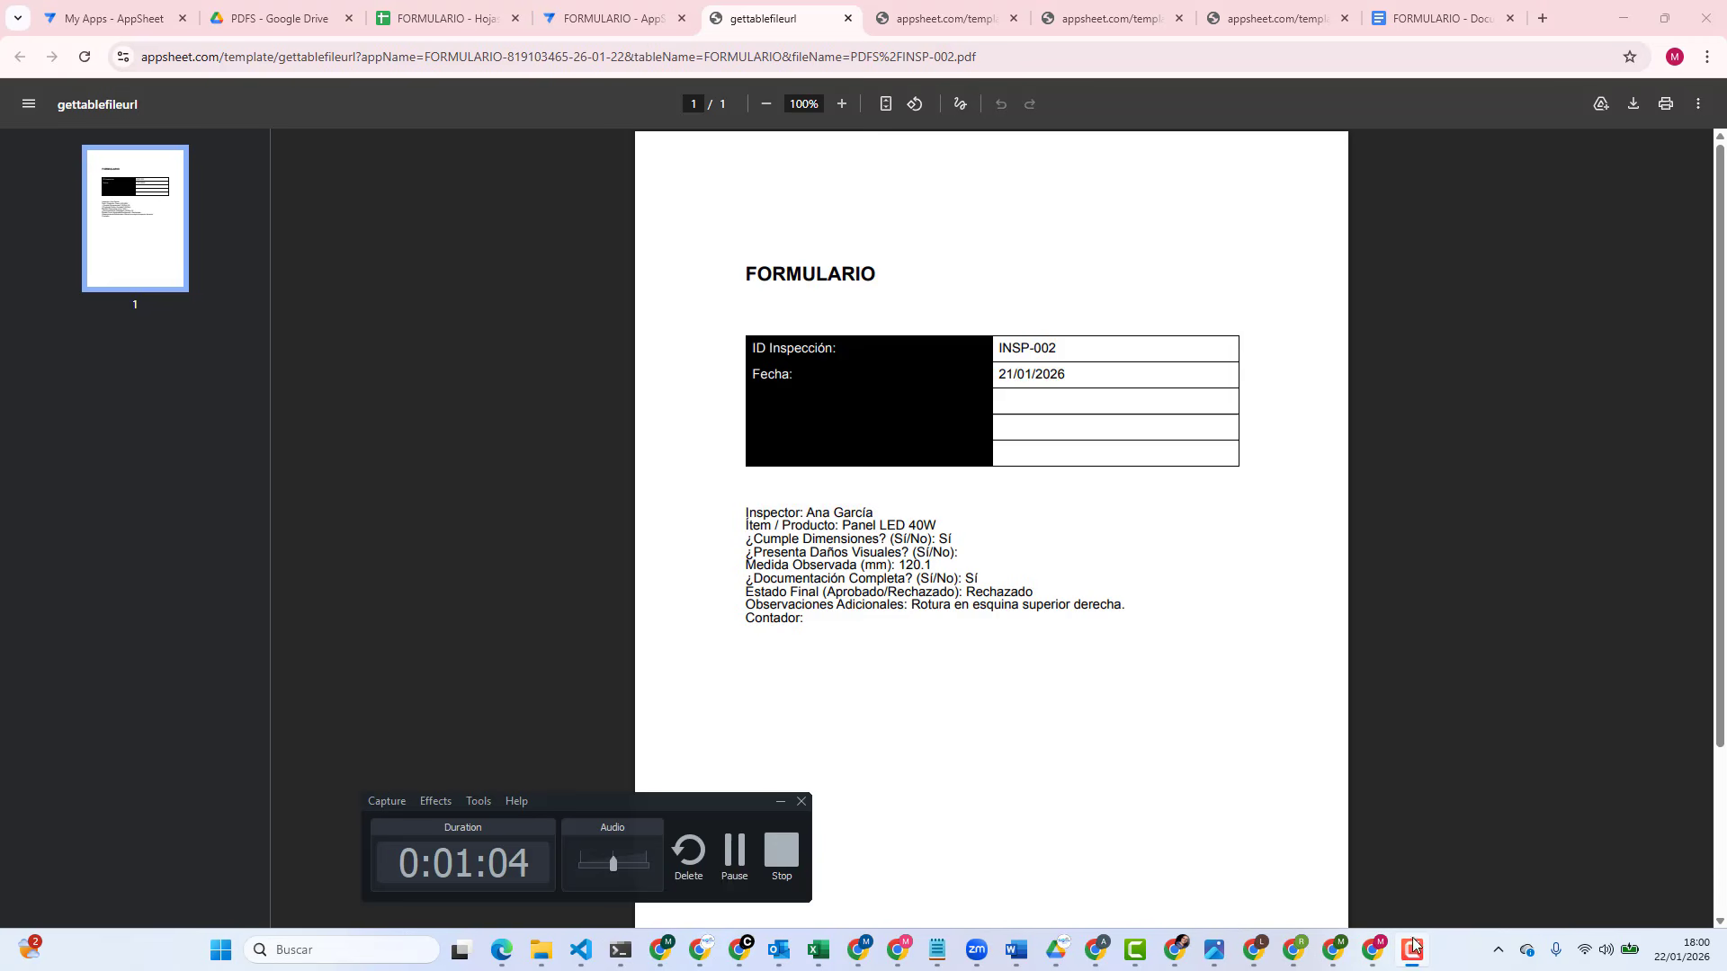
left_click(734, 856)
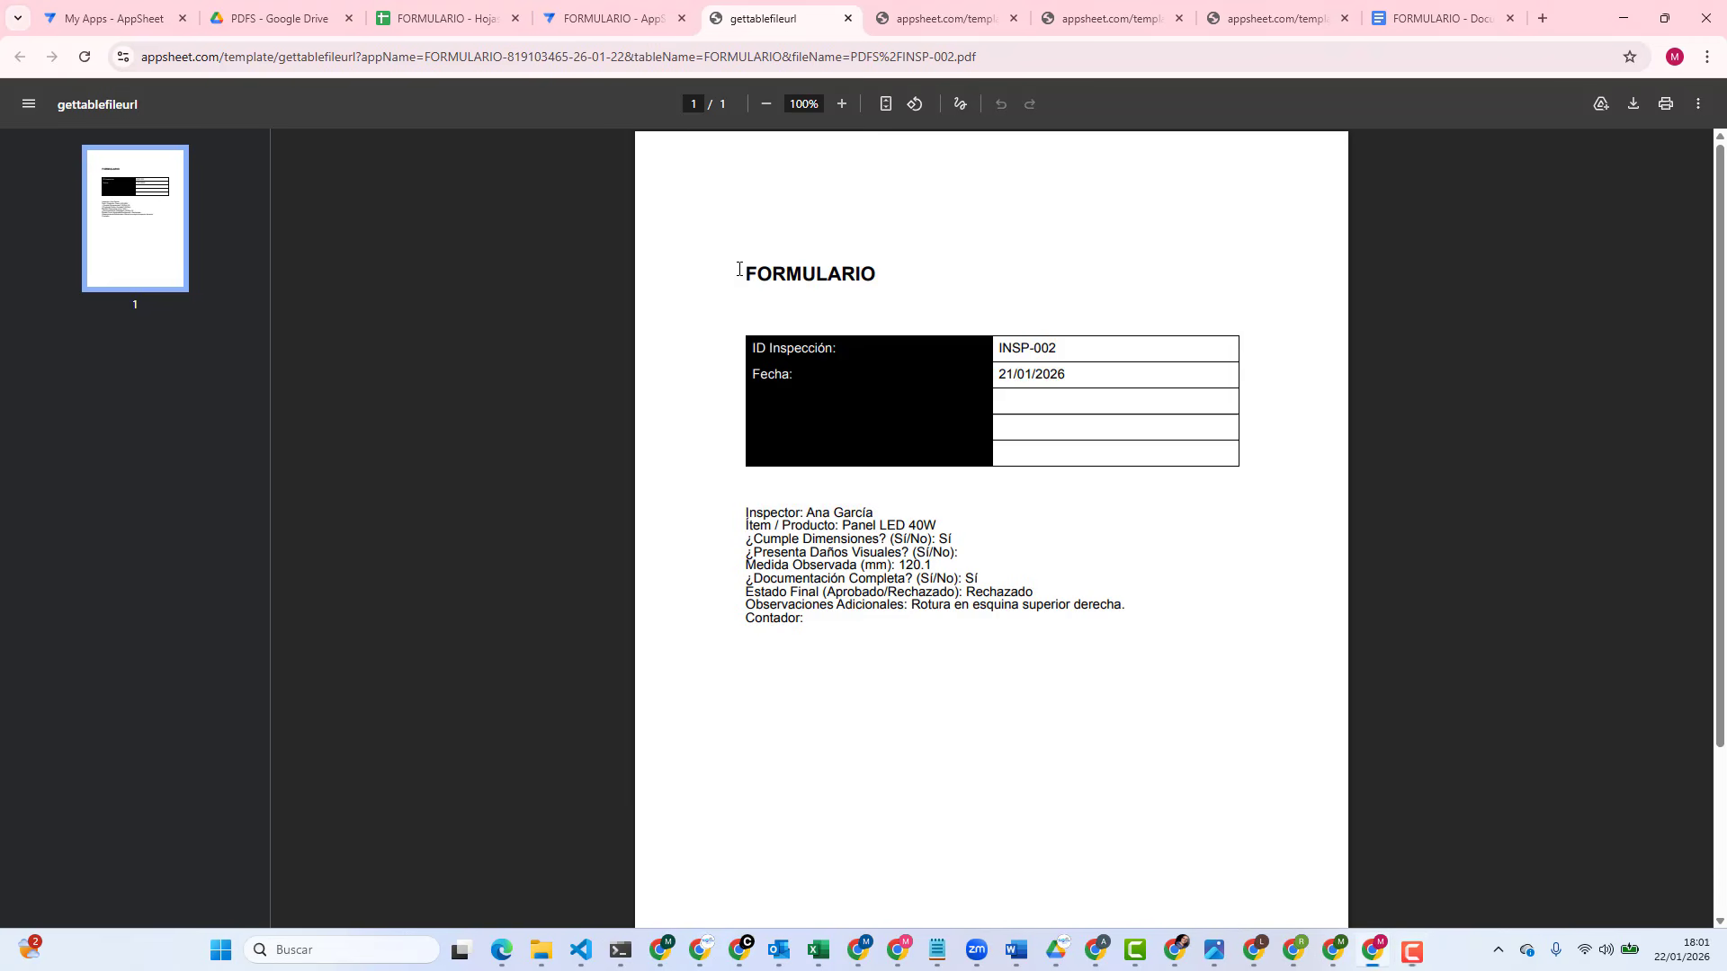
Step: Return from the INSP-002 PDF to the FORMULARIO app editor in AppSheet
left_click(607, 20)
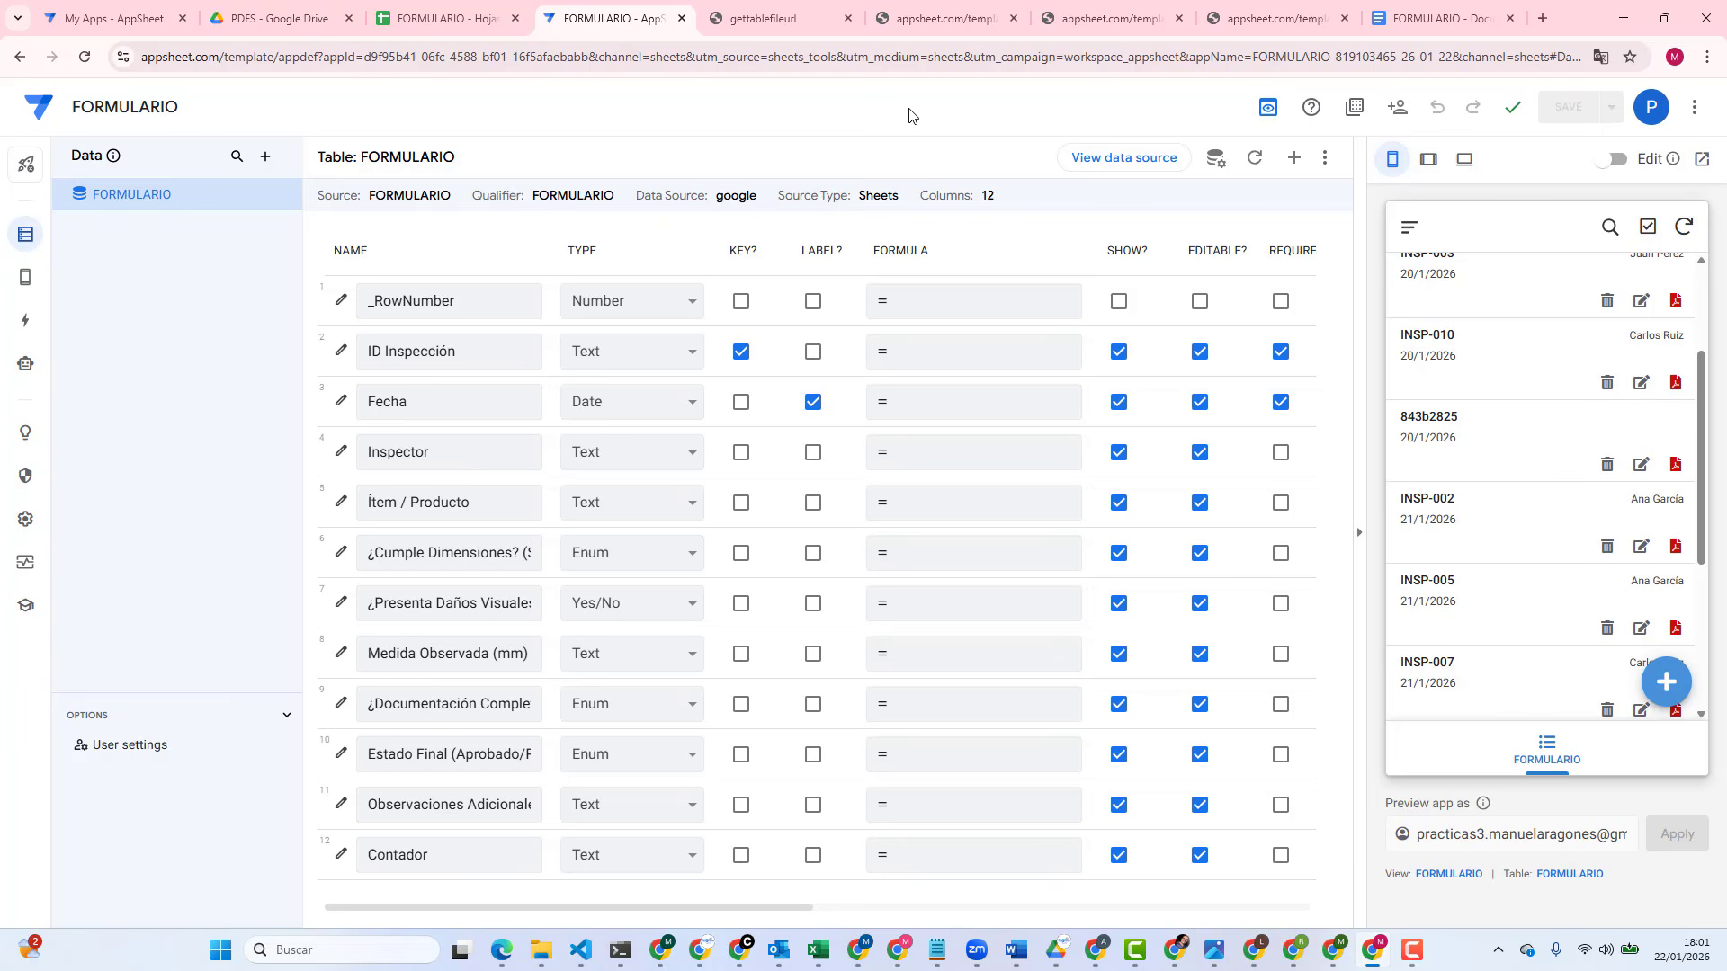